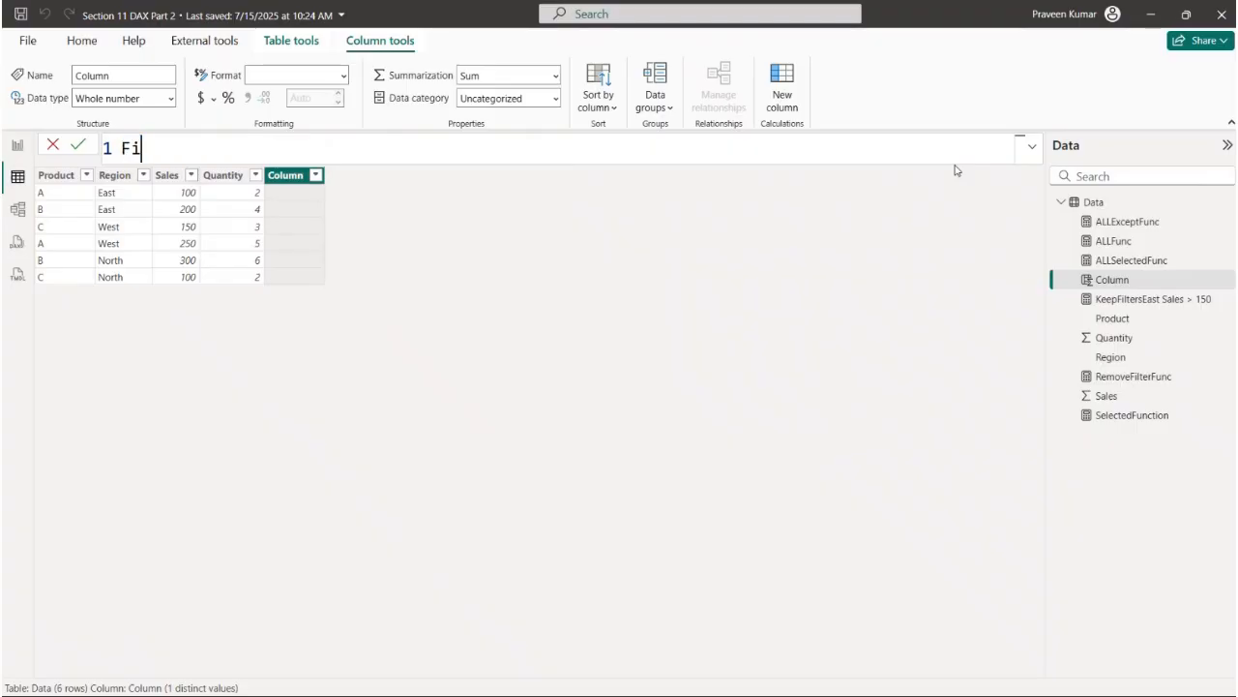
- Define the new calculated column as FindEast = SEARCH("East",Data[Region],1,0)
text(East = SEA)
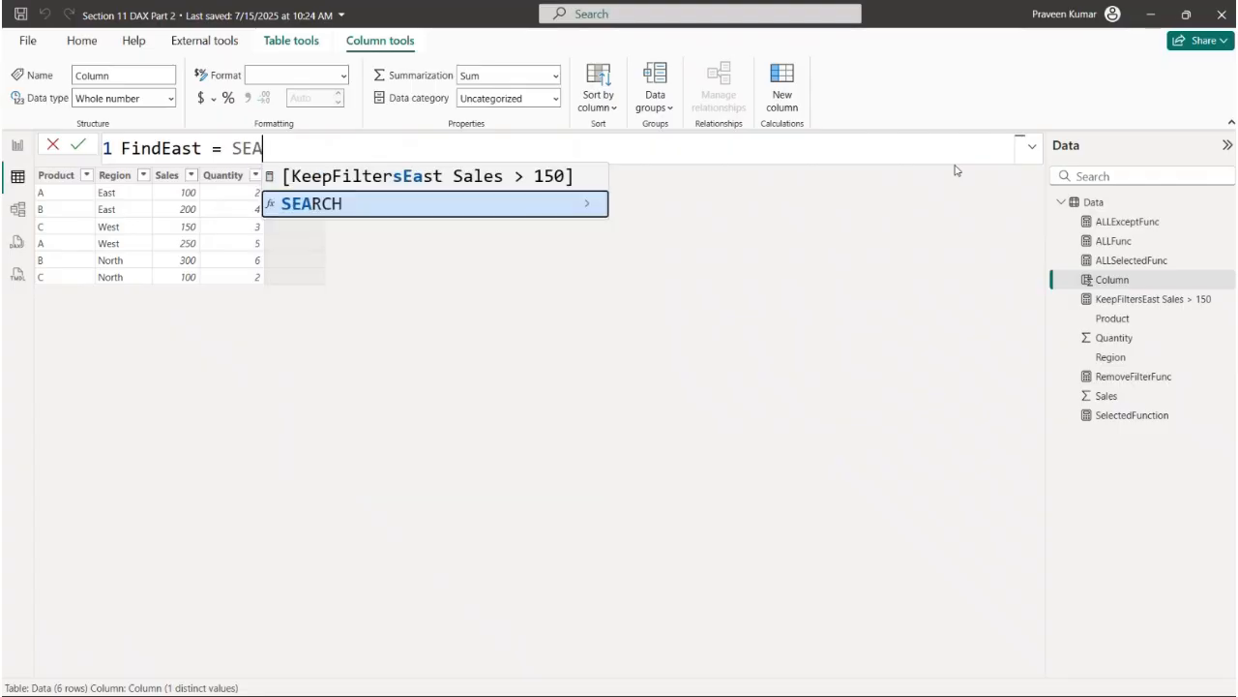
key(Tab)
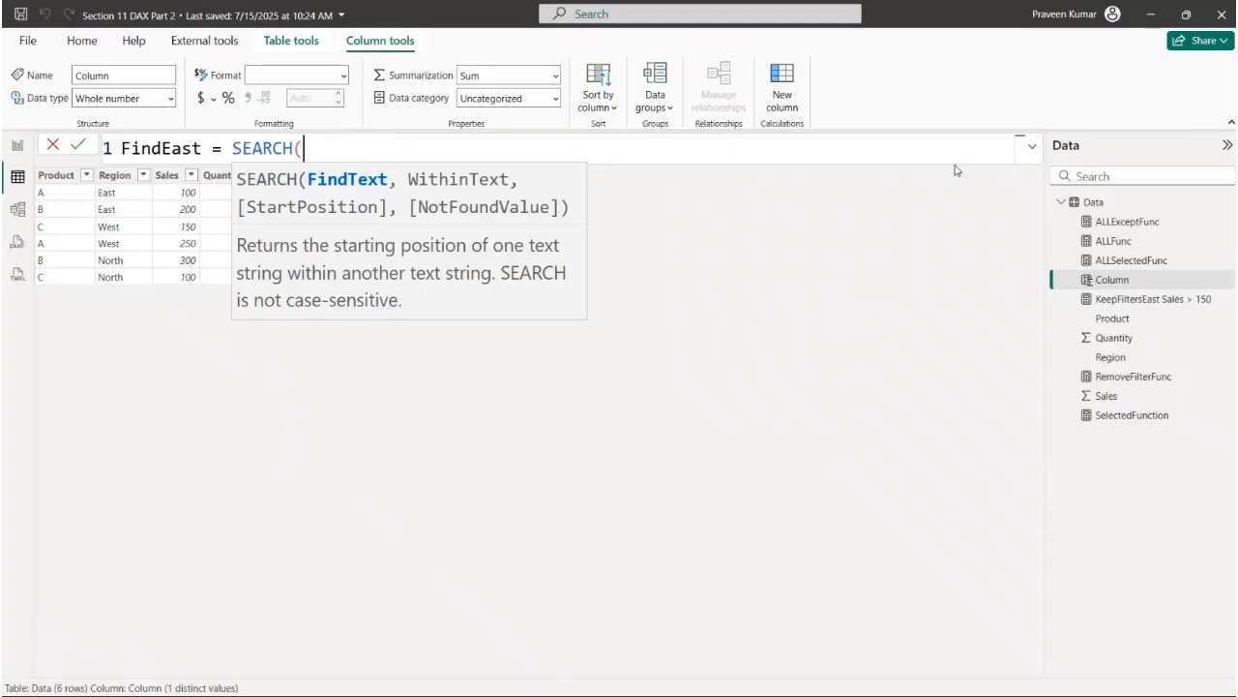
text("East",)
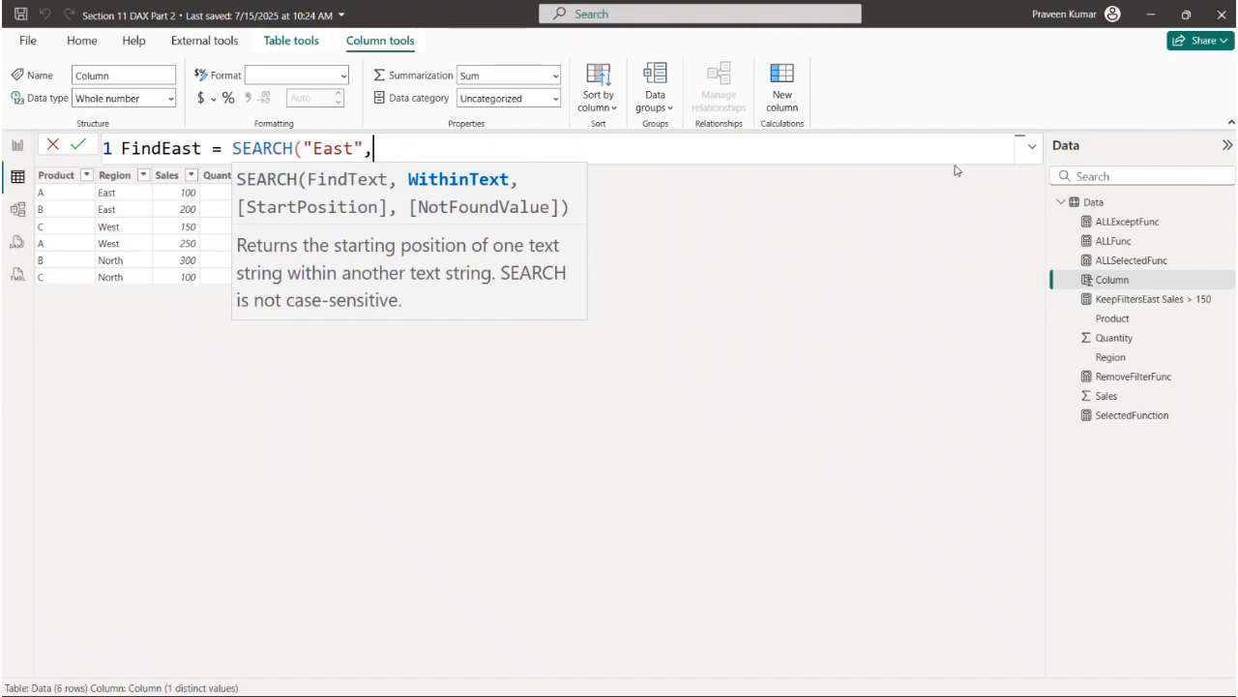
text(Regio)
key(Tab)
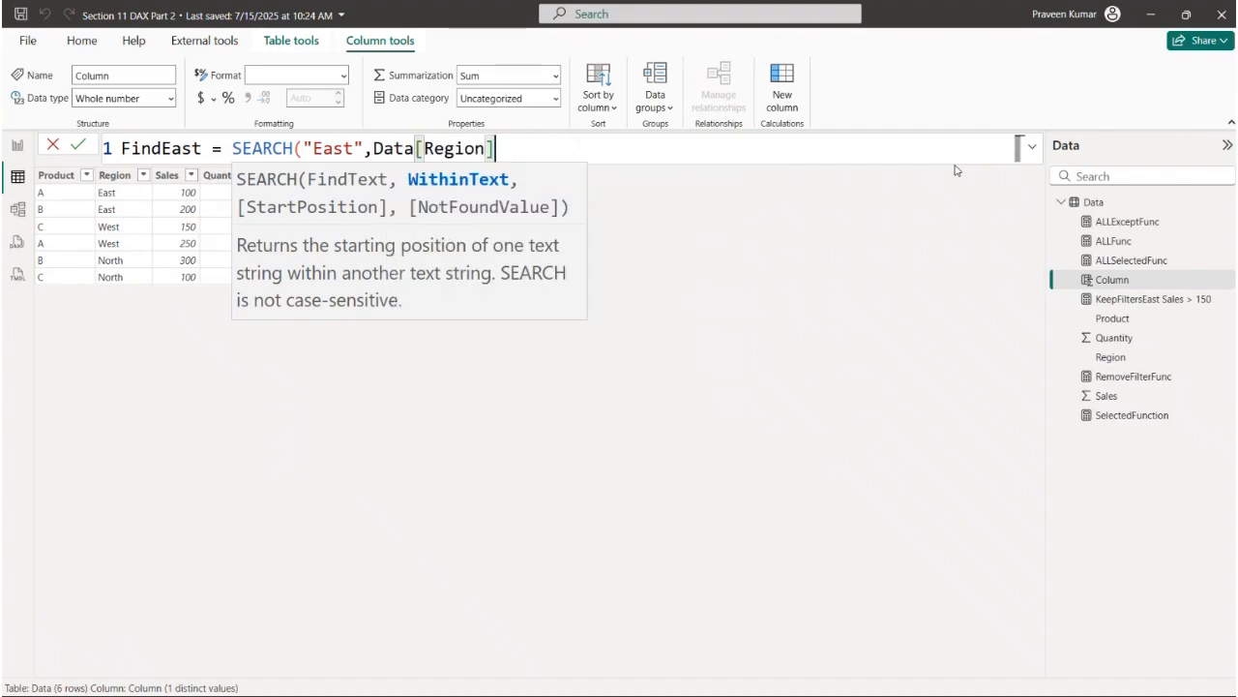
text(,)
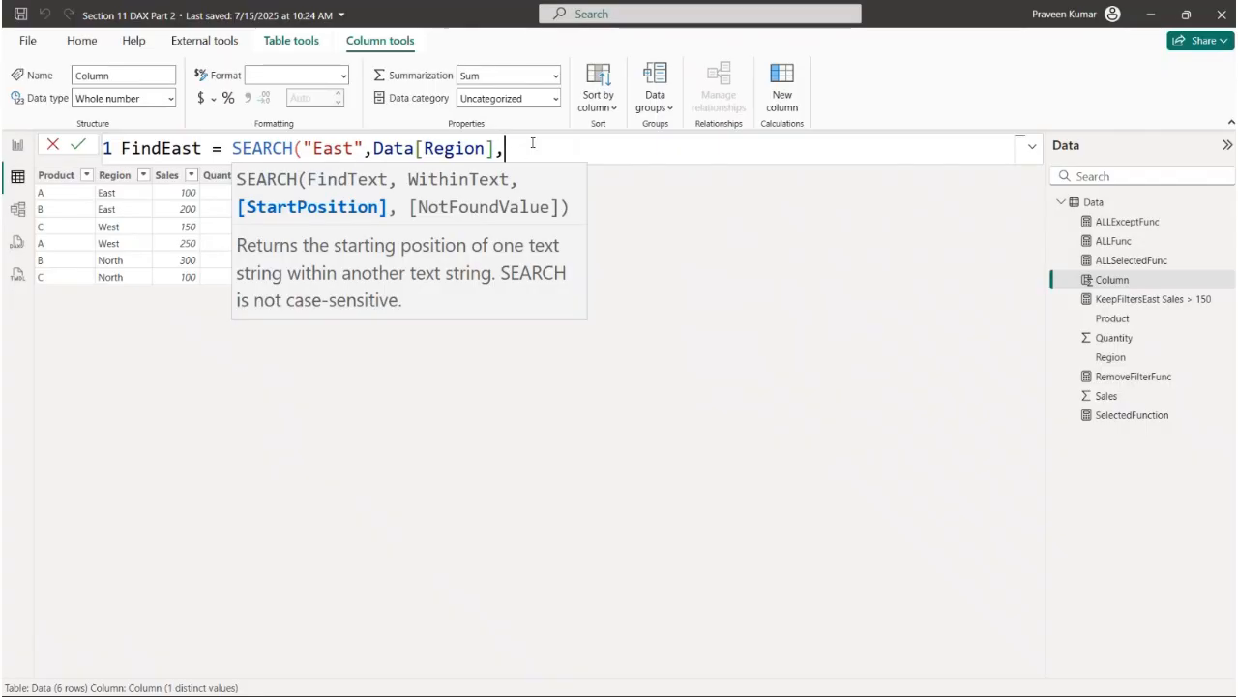
text(1,)
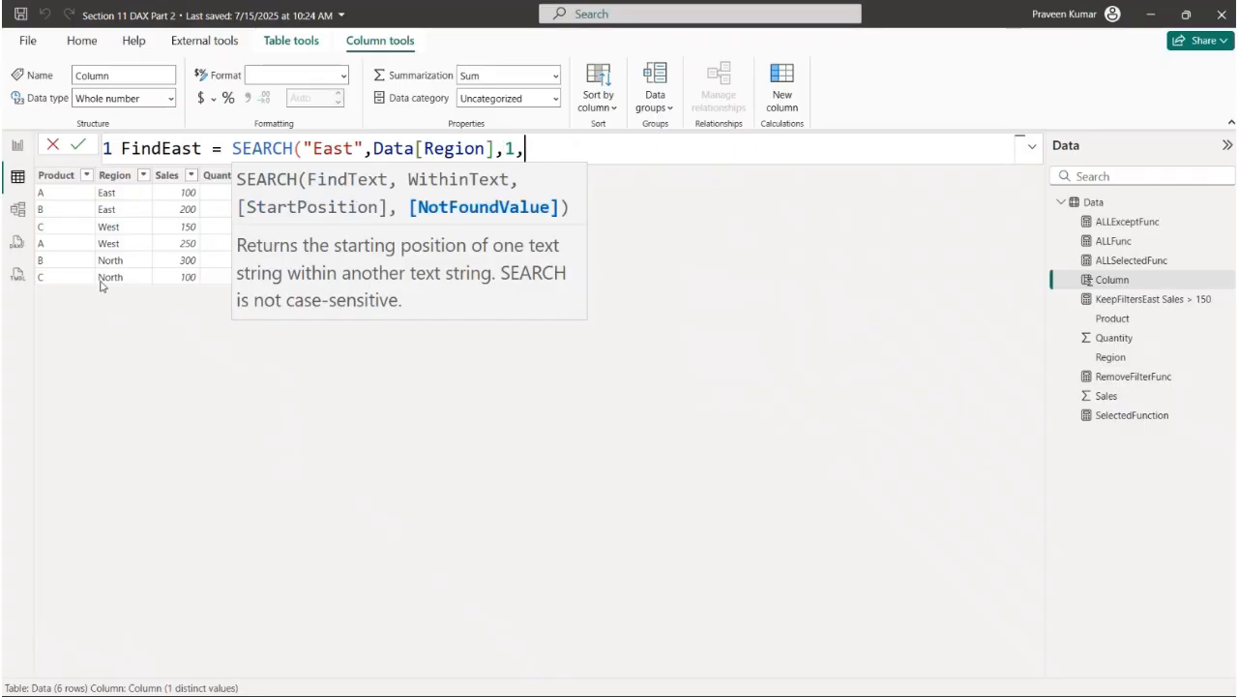
text(0))
key(Return)
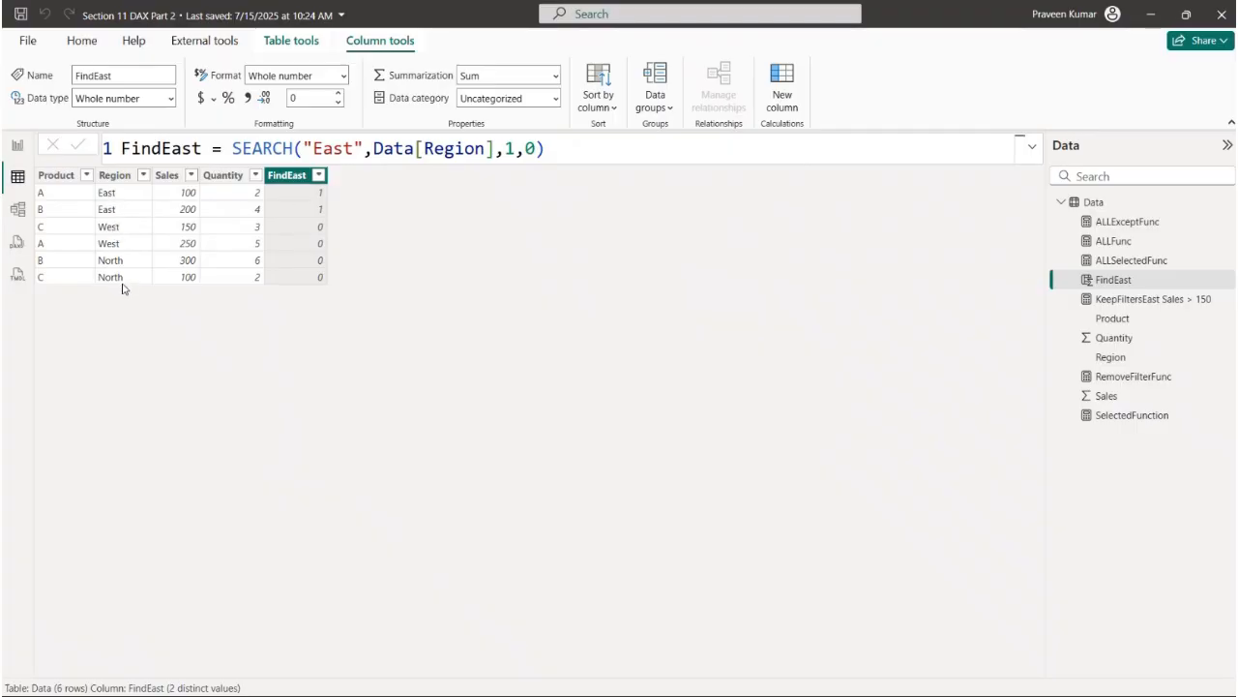
- Change the search text in the FindEast formula to lowercase "east" and apply it
double_click(352, 146)
key(BackSpace)
key(BackSpace)
key(BackSpace)
key(BackSpace)
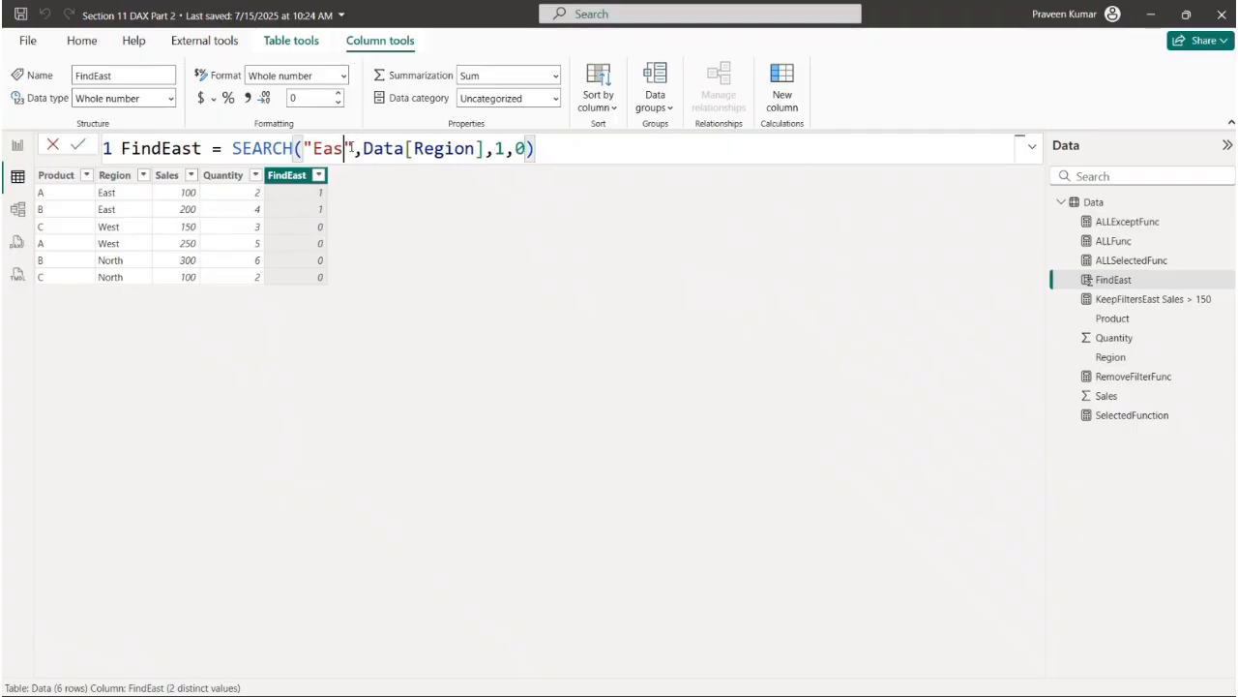
text(east)
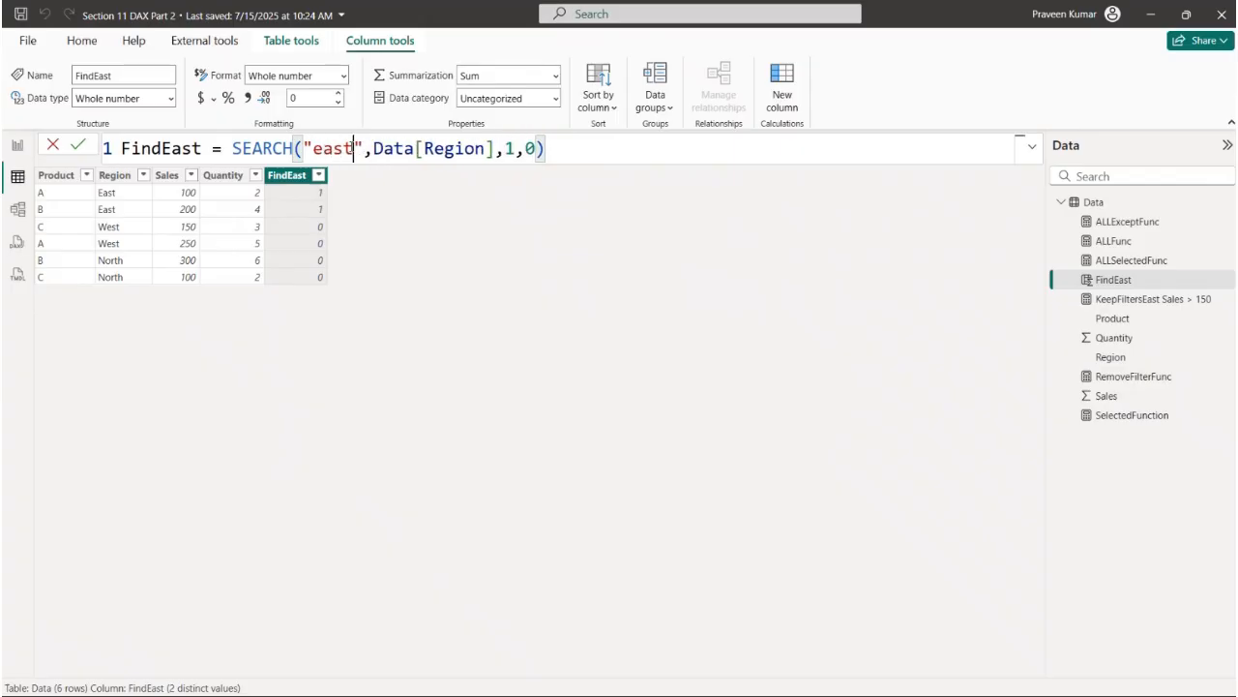
key(Return)
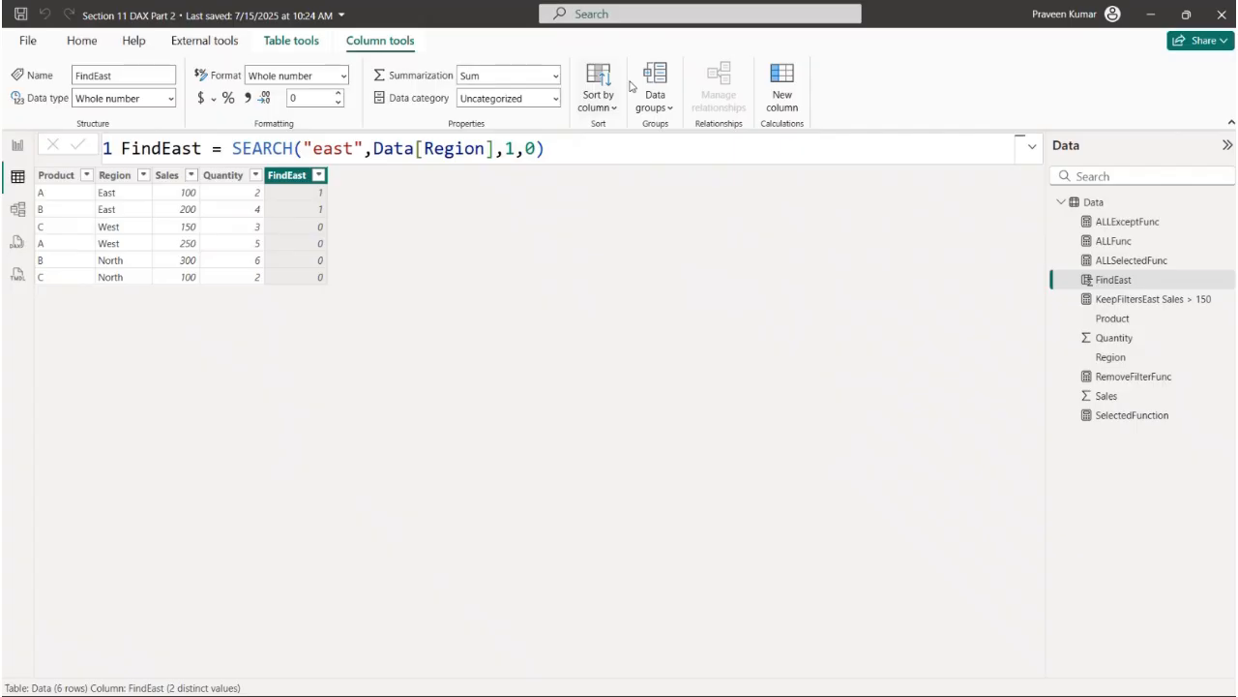
- Copy the FindEast formula into a new calculated column and name that column FindEast2
triple_click(577, 154)
key(ctrl+c)
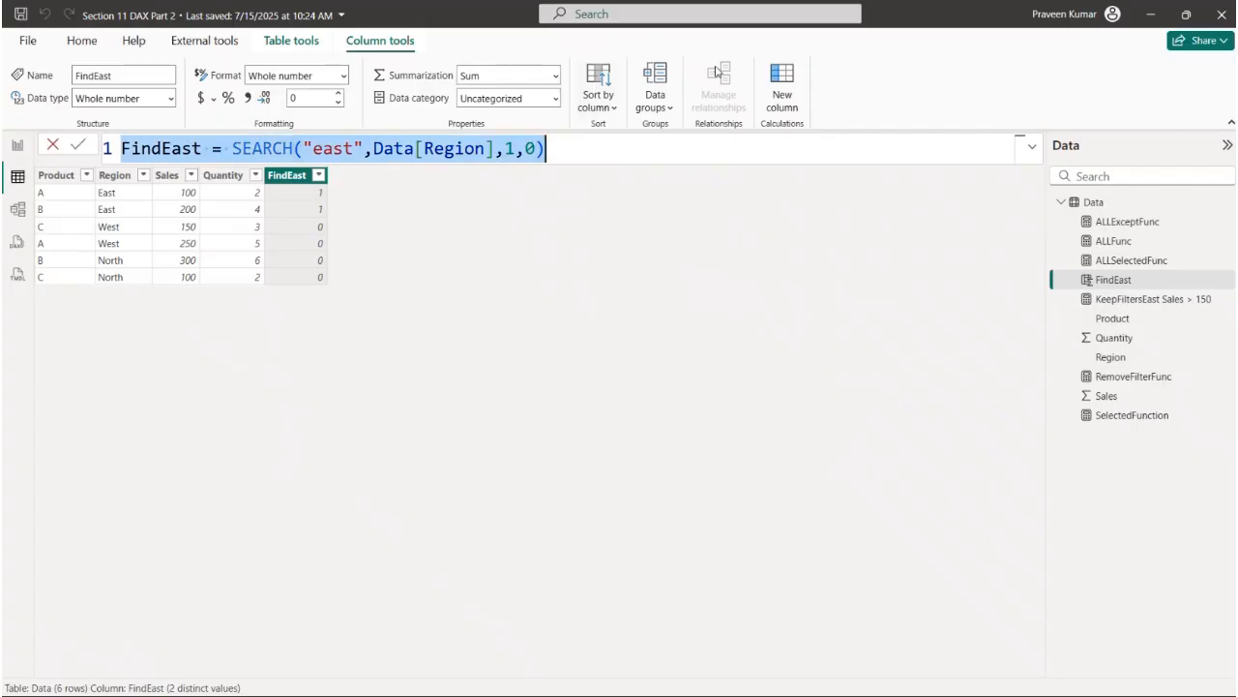
click(782, 98)
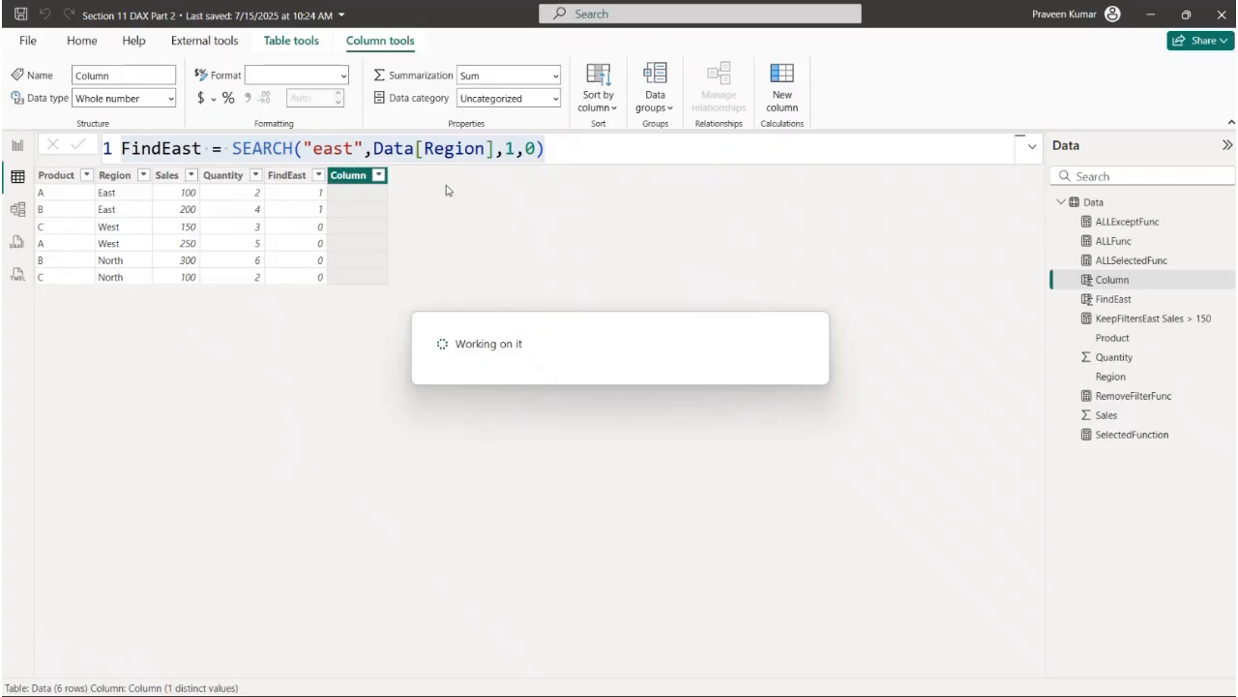
key(ctrl+v)
click(195, 148)
text(2)
- Replace SEARCH with FIND in the FindEast2 formula, keeping the other arguments, and apply it
drag(312, 148, 282, 148)
click(308, 148)
key(BackSpace)
key(BackSpace)
key(BackSpace)
key(BackSpace)
key(BackSpace)
key(BackSpace)
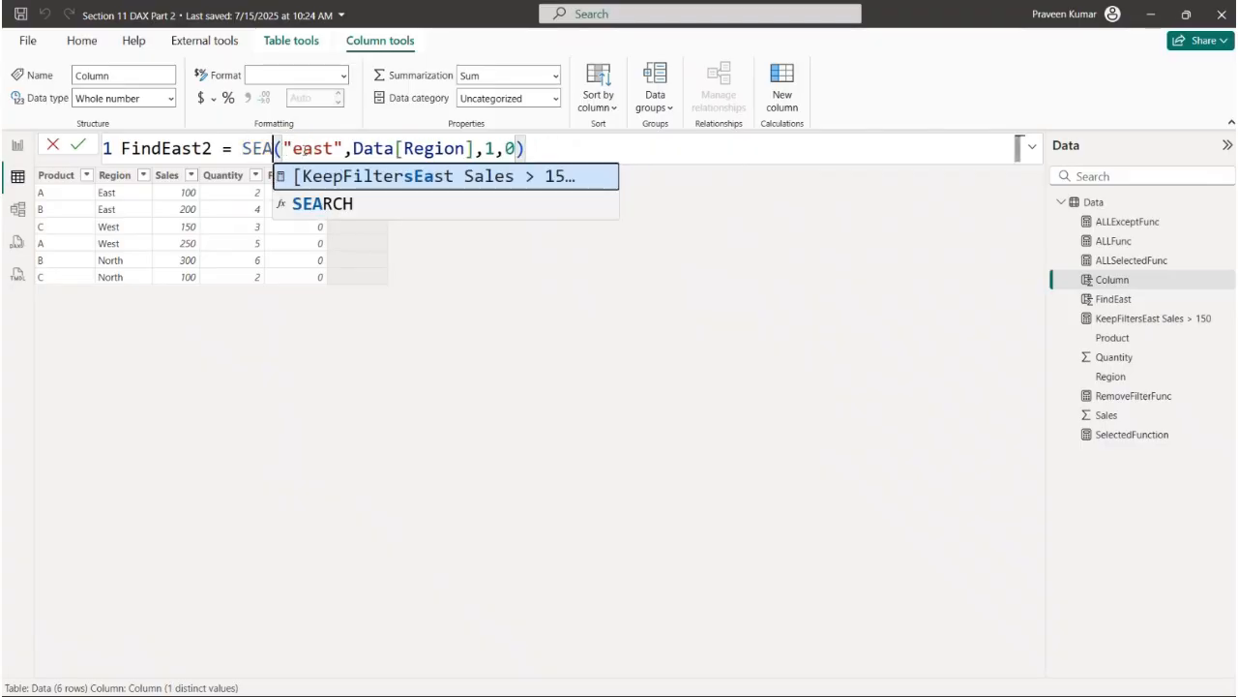
text(FIND)
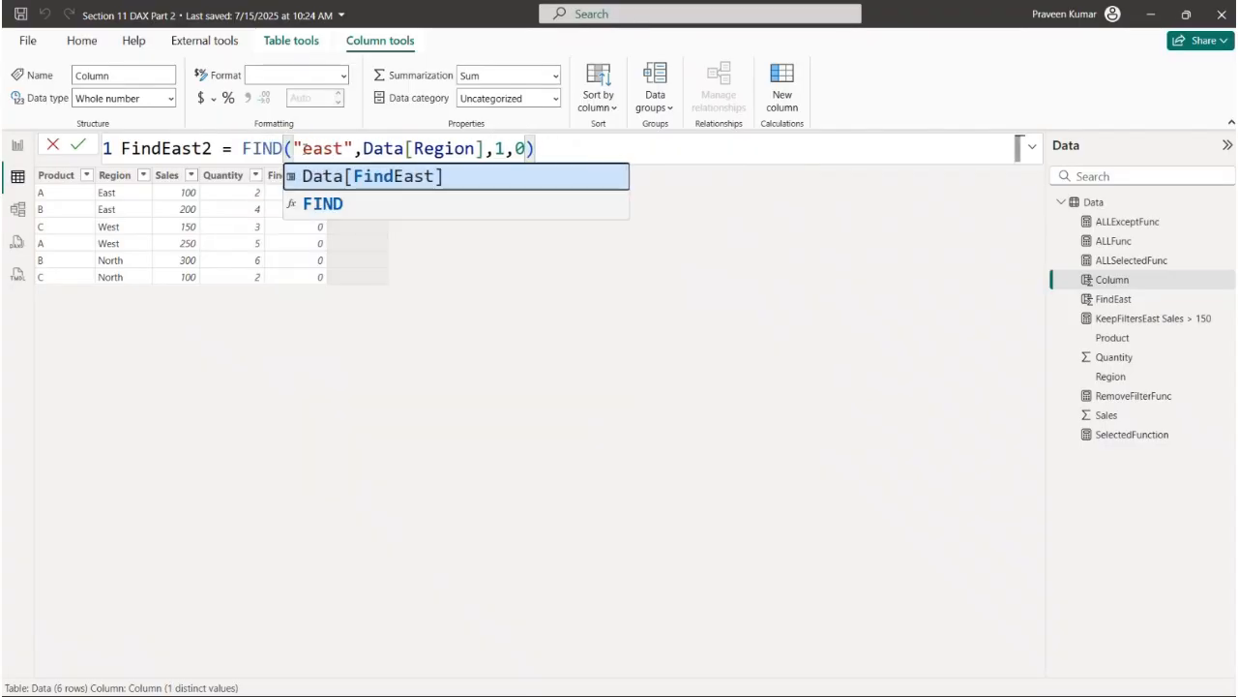
double_click(306, 148)
drag(368, 149, 447, 148)
click(496, 148)
click(548, 148)
key(Return)
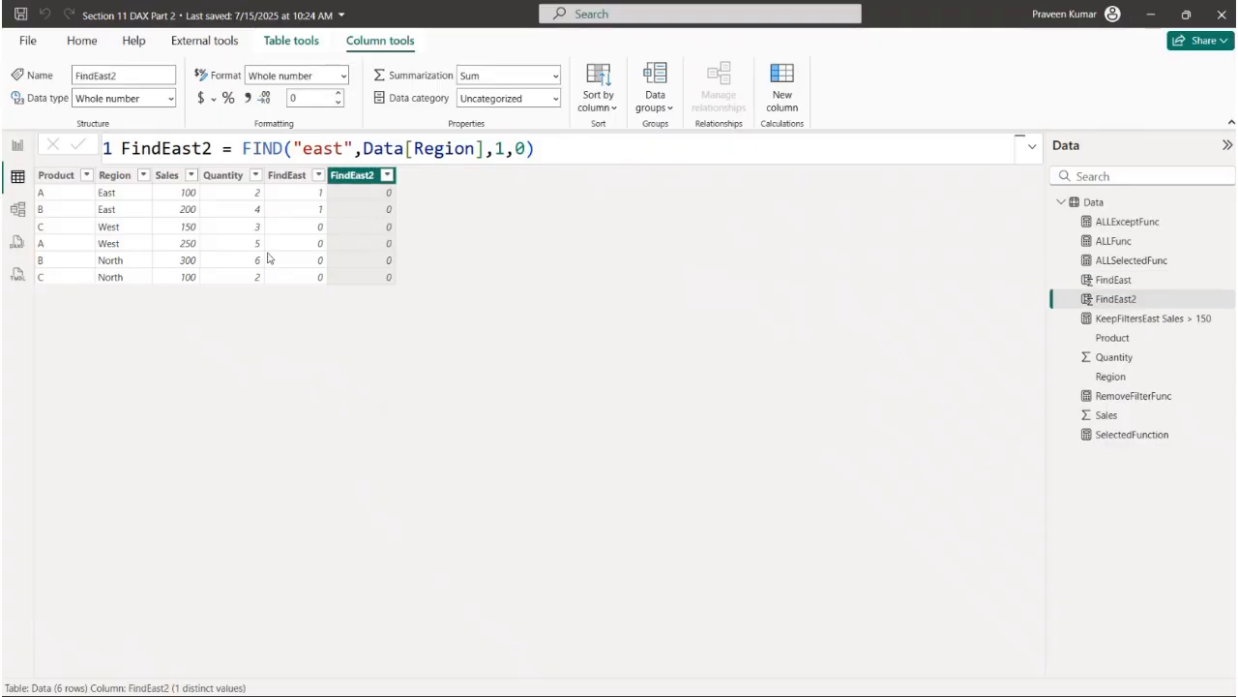
- Change the search text in the FindEast2 formula to "East" with a capital E and apply it
double_click(276, 150)
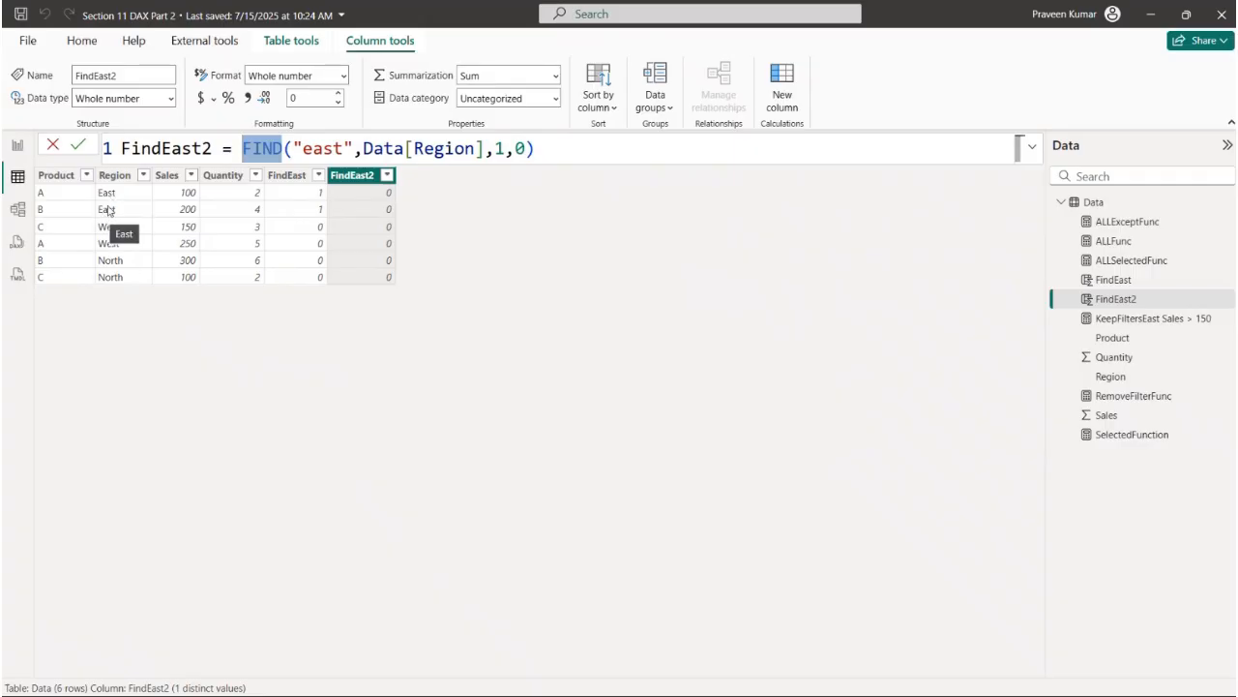
click(313, 148)
key(BackSpace)
text(E)
key(Return)
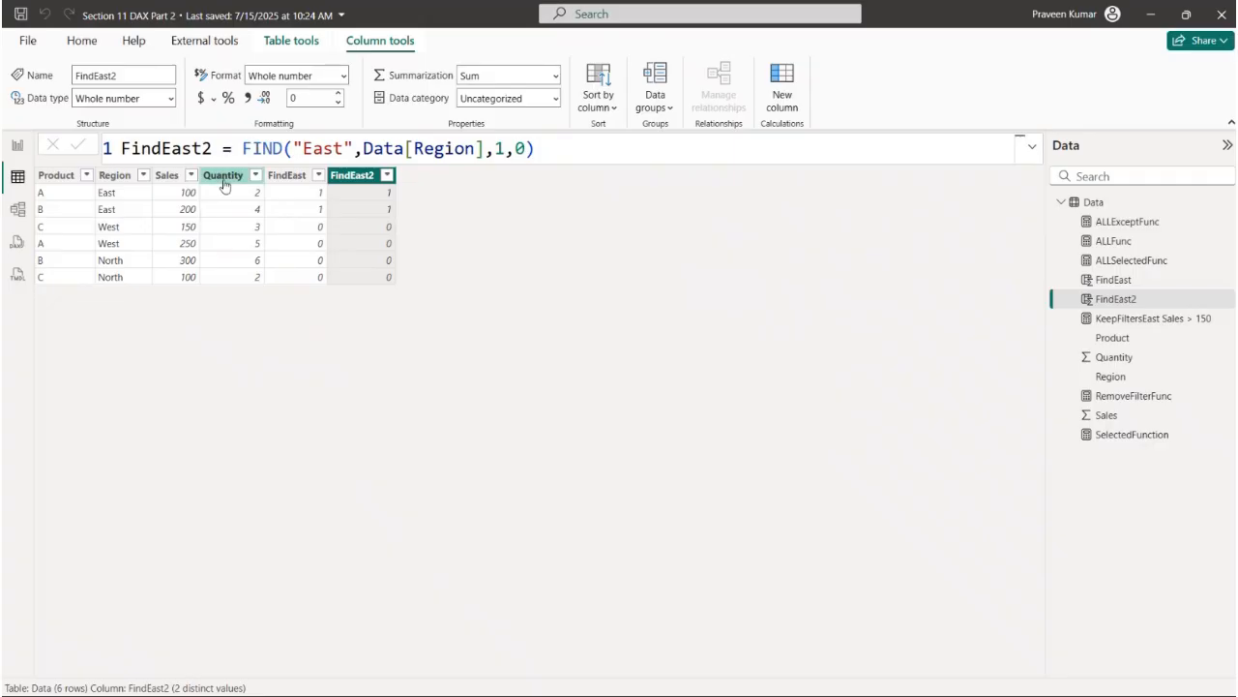
- Add a calculated column named RepacedColumn and begin its formula with the SUBSTITUTE function
click(114, 176)
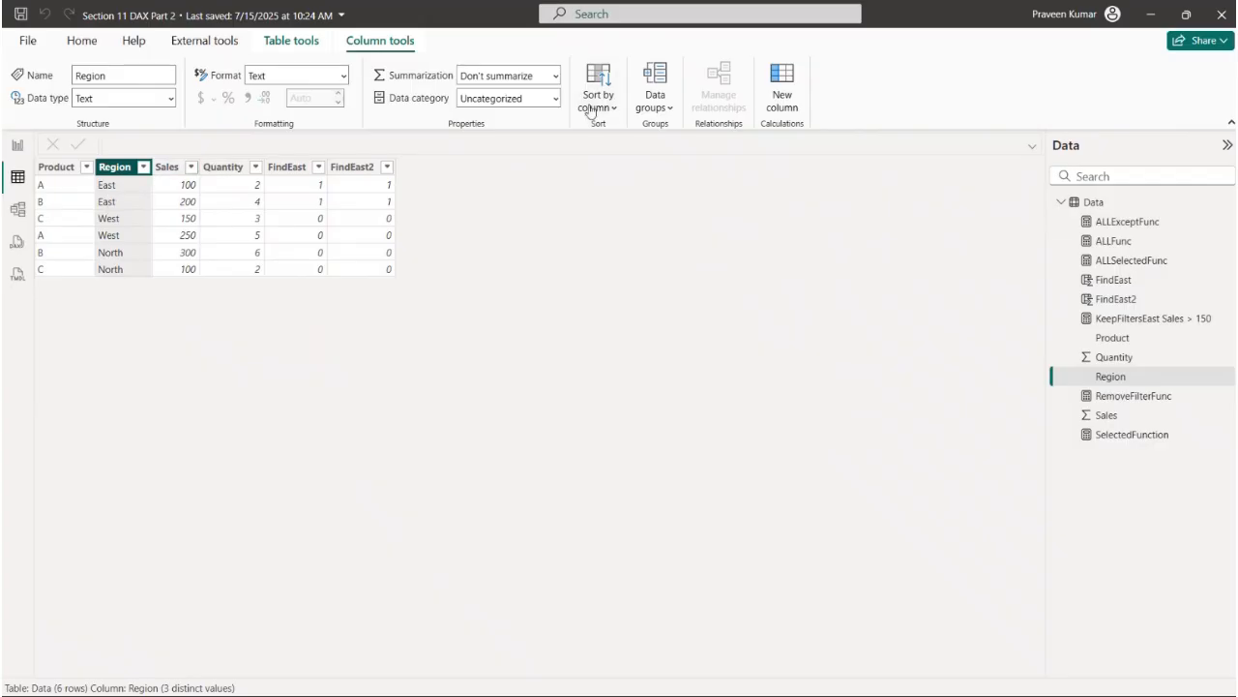
click(774, 87)
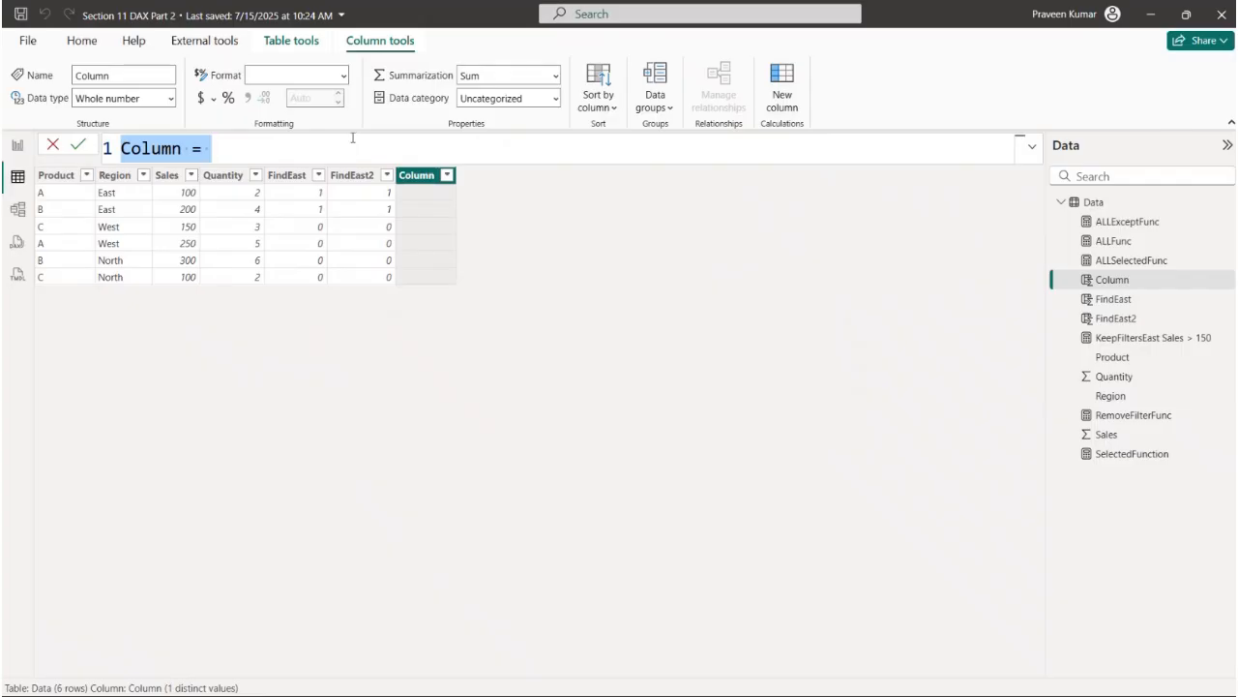
text(Rep)
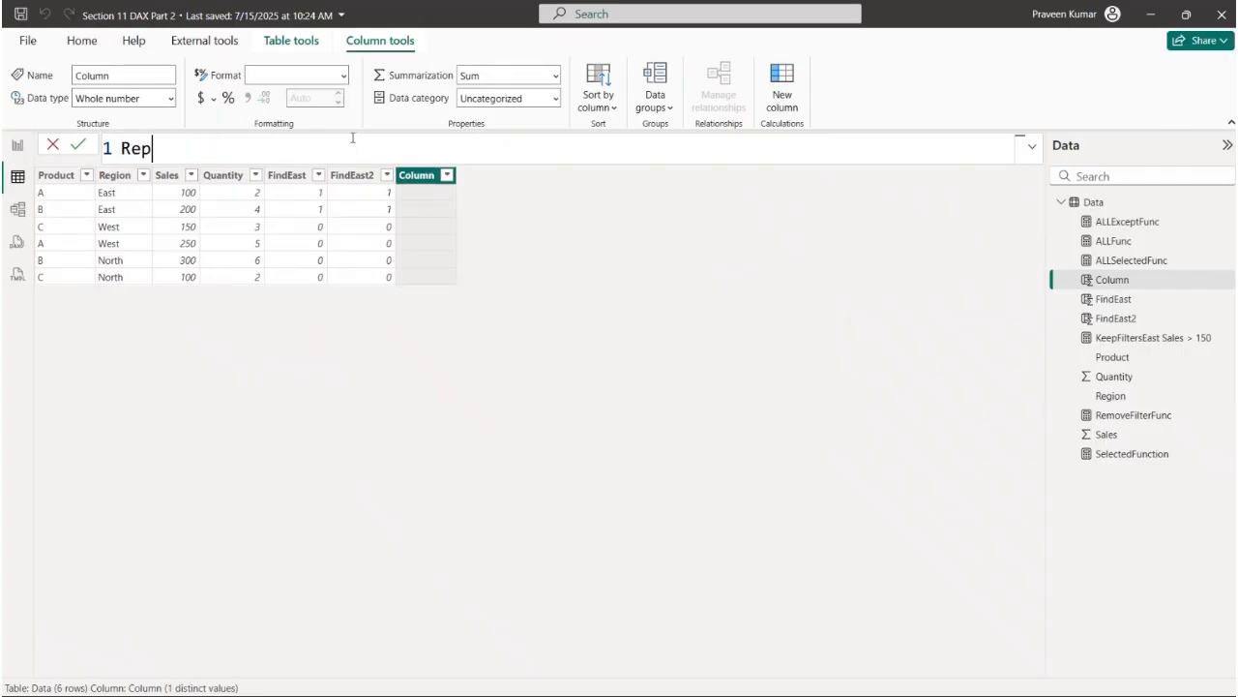
text(acedColumn = )
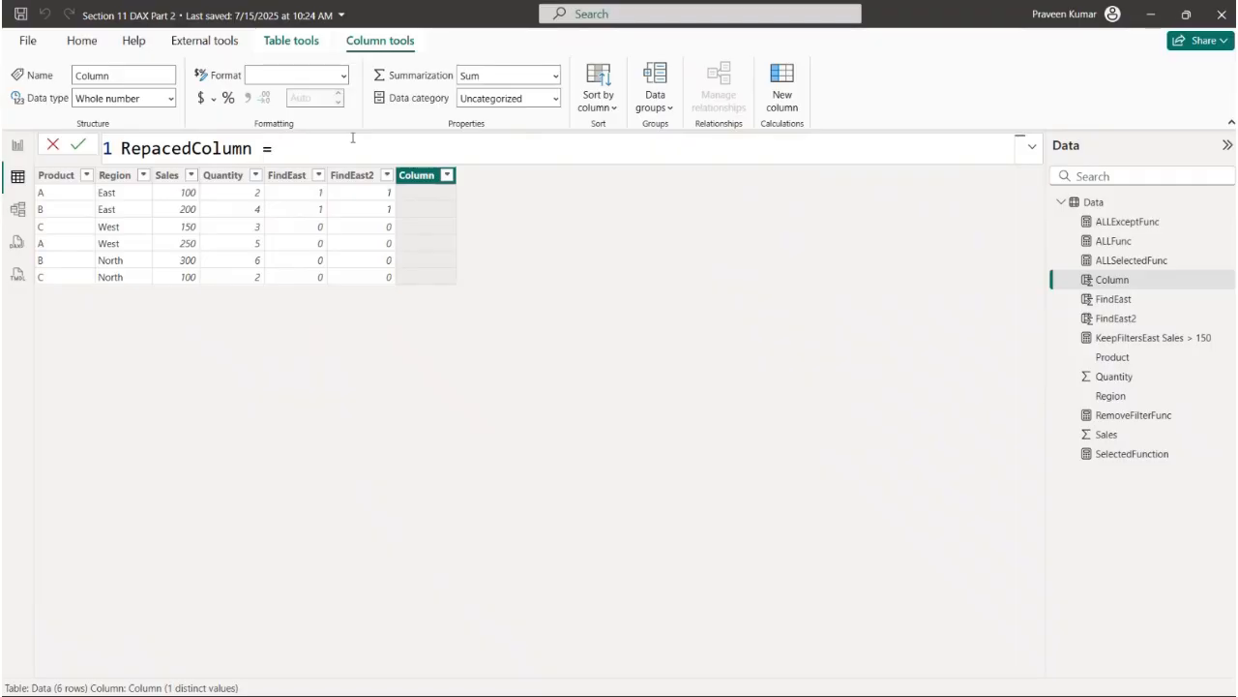
text(SUB)
key(Tab)
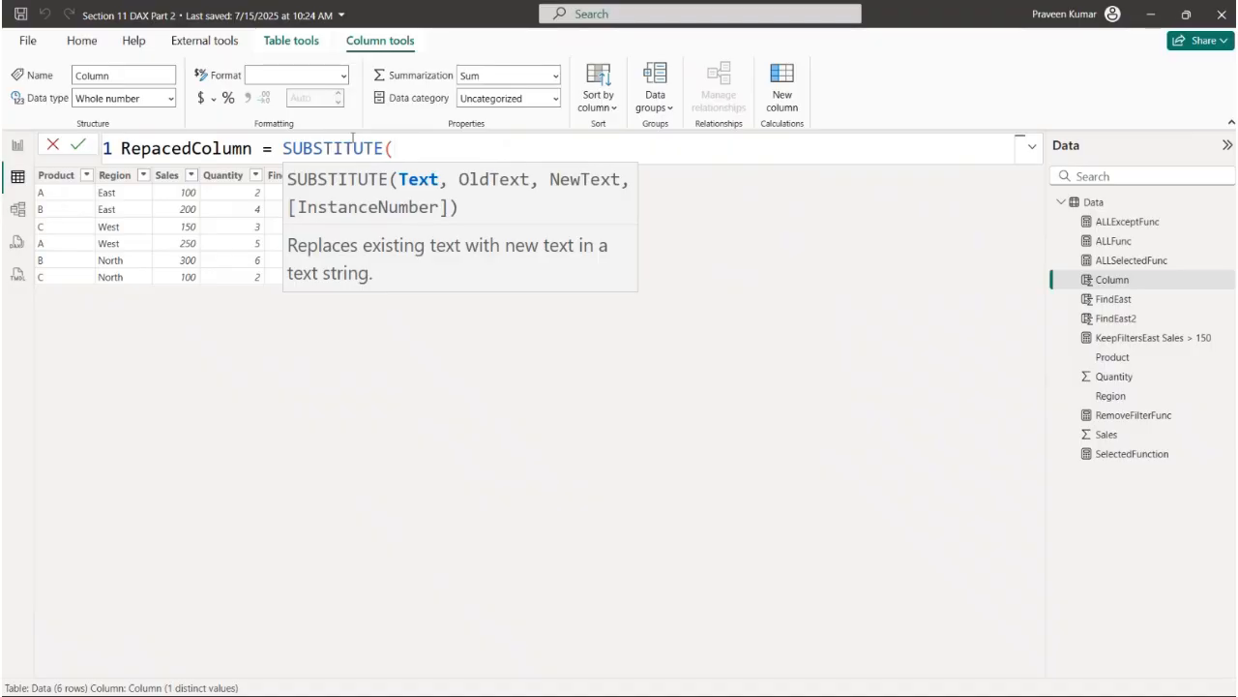
text(Re)
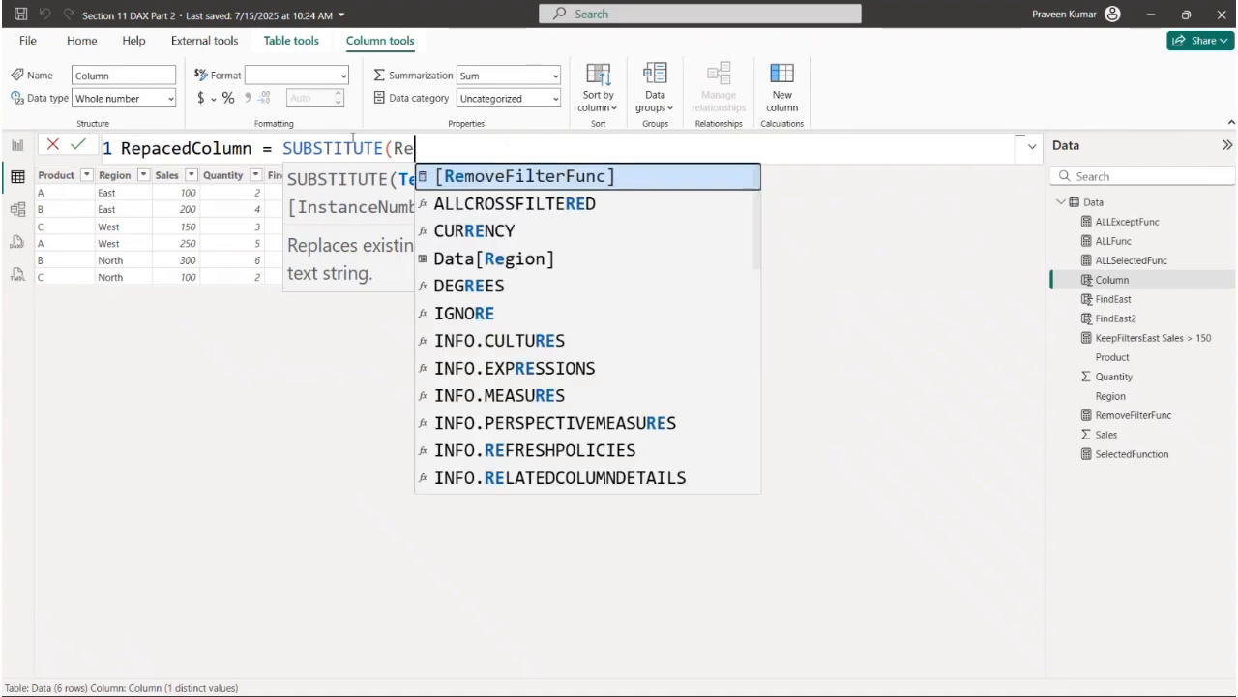
key(Down)
key(Down)
key(Tab)
key(BackSpace)
key(BackSpace)
key(BackSpace)
key(BackSpace)
key(BackSpace)
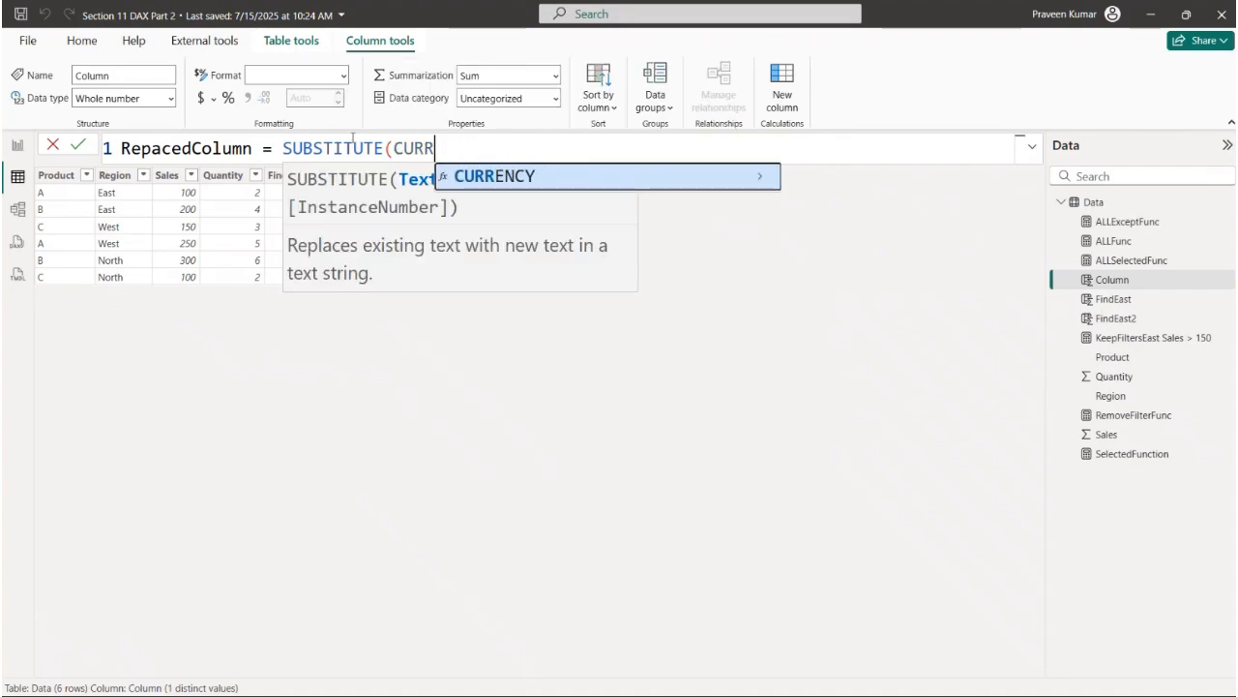
key(BackSpace)
key(BackSpace)
key(BackSpace)
key(BackSpace)
- Complete the SUBSTITUTE formula with Data[Region], old text "East" and new text "East New", and apply it
text(Re)
key(Down)
key(Down)
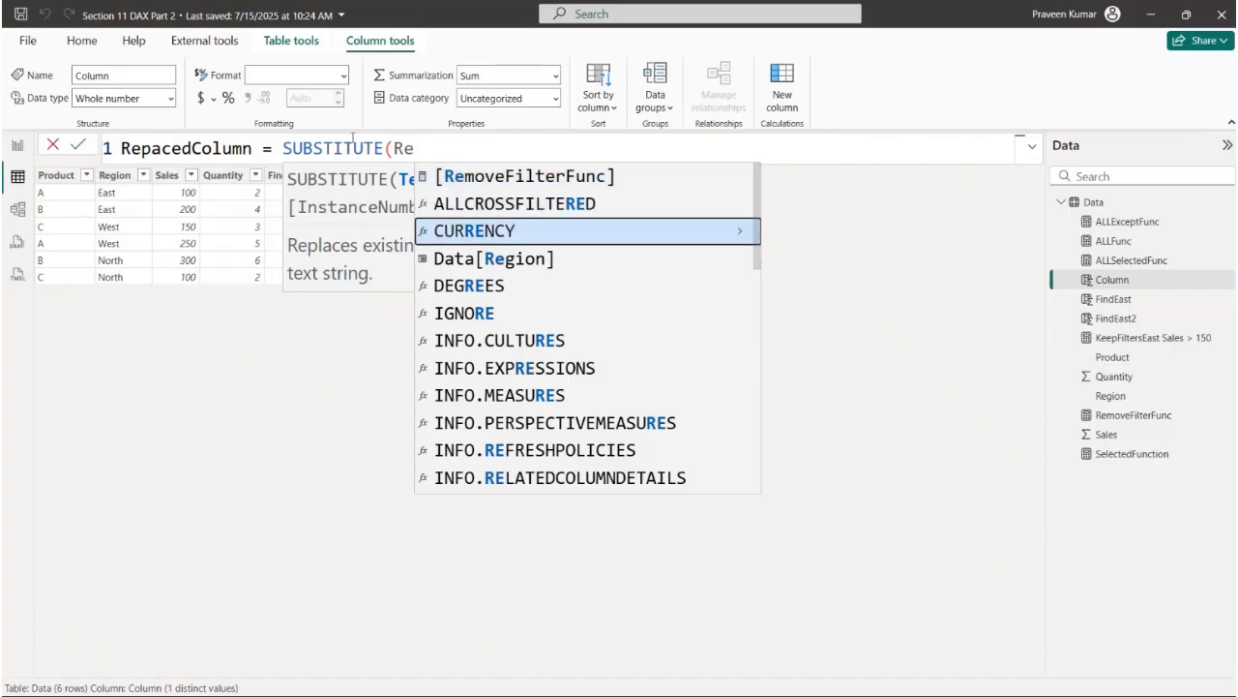
key(Down)
key(Tab)
text(,)
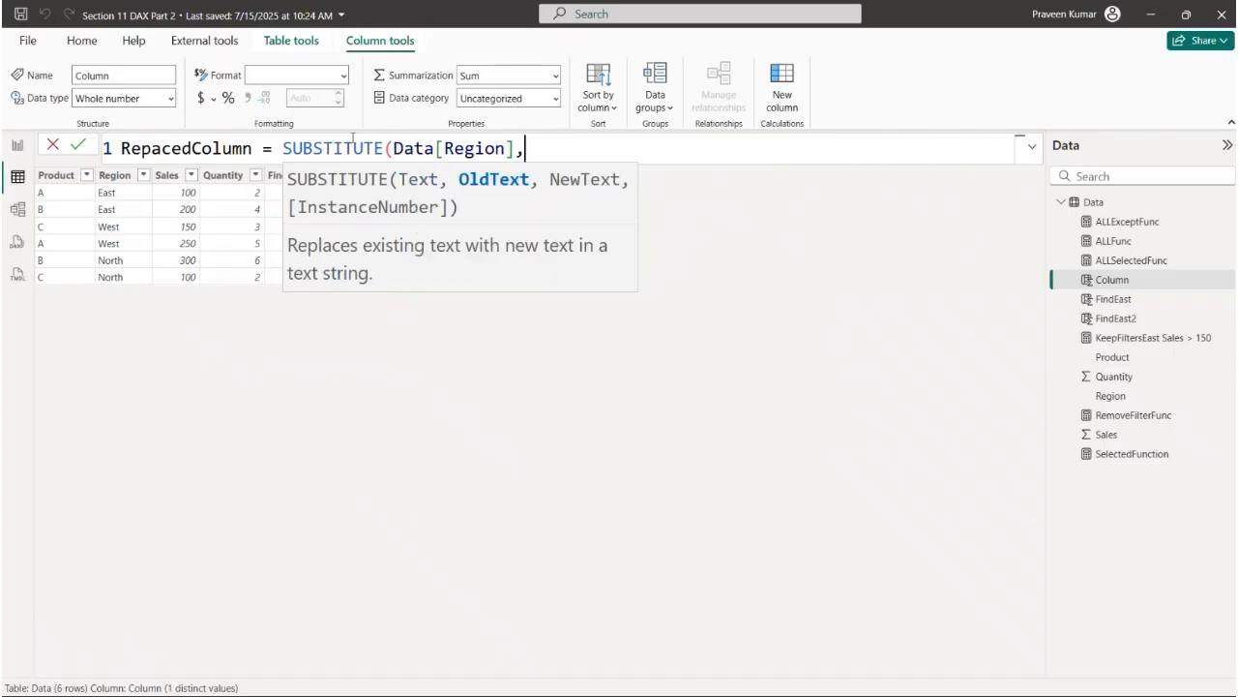
text("East","East New")
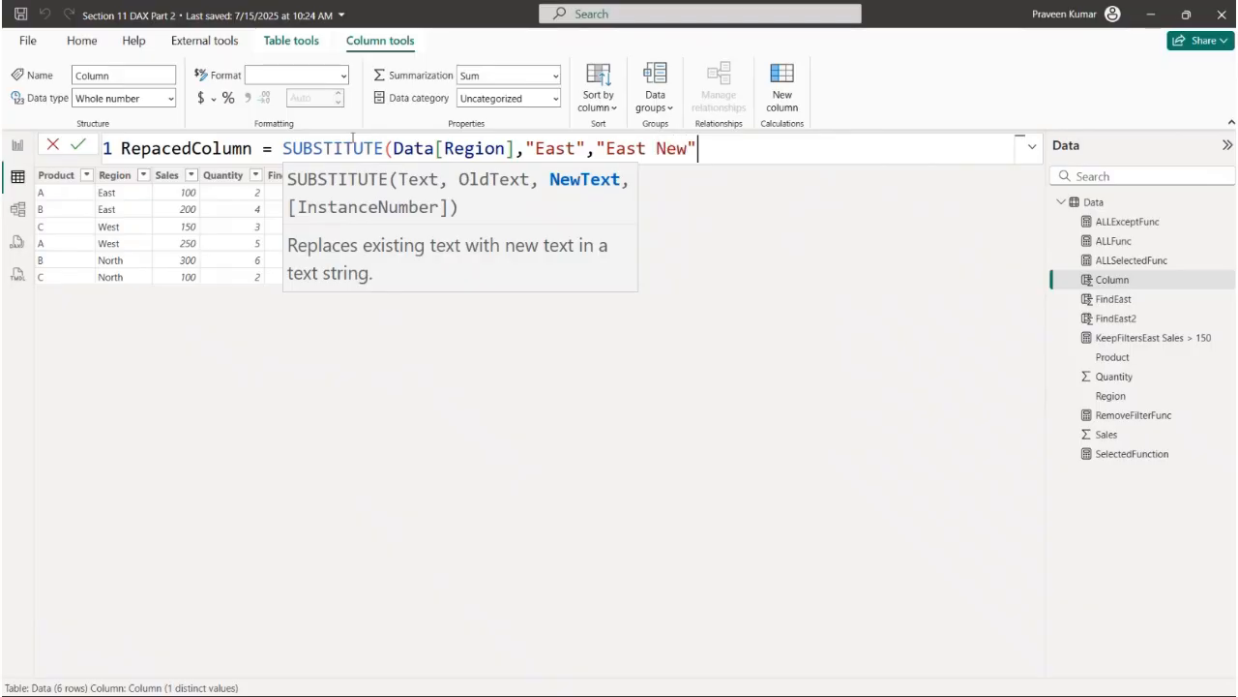
text())
key(Return)
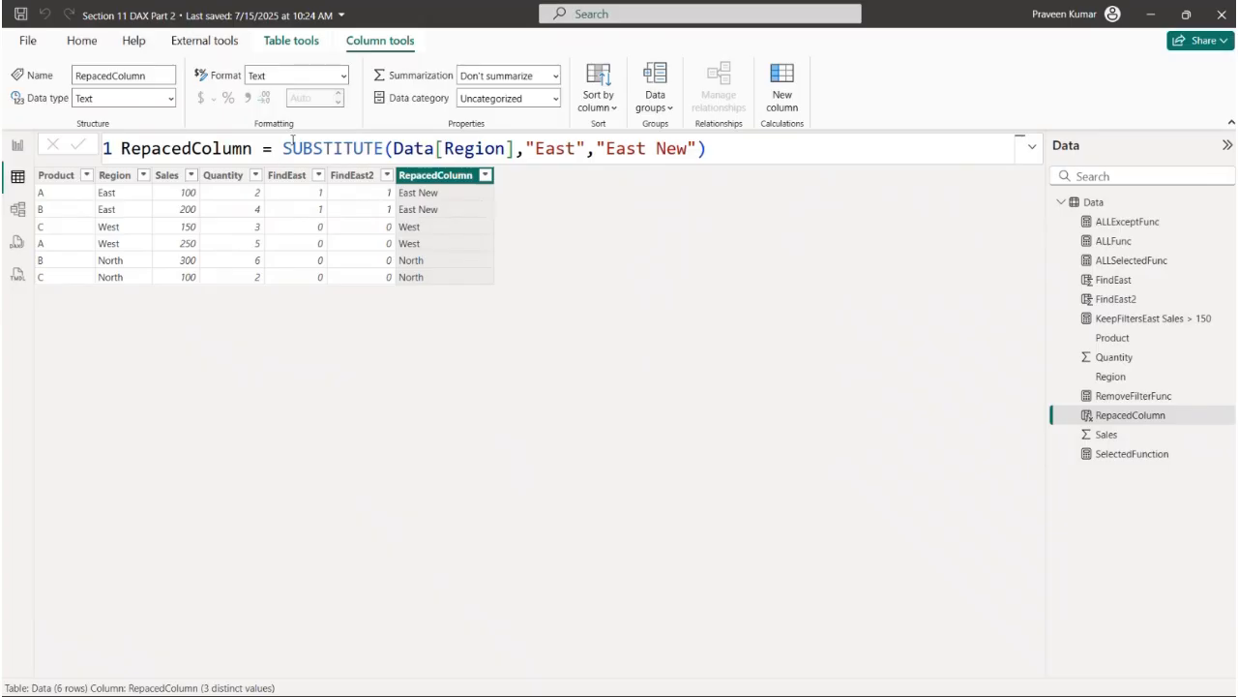
drag(284, 147, 385, 147)
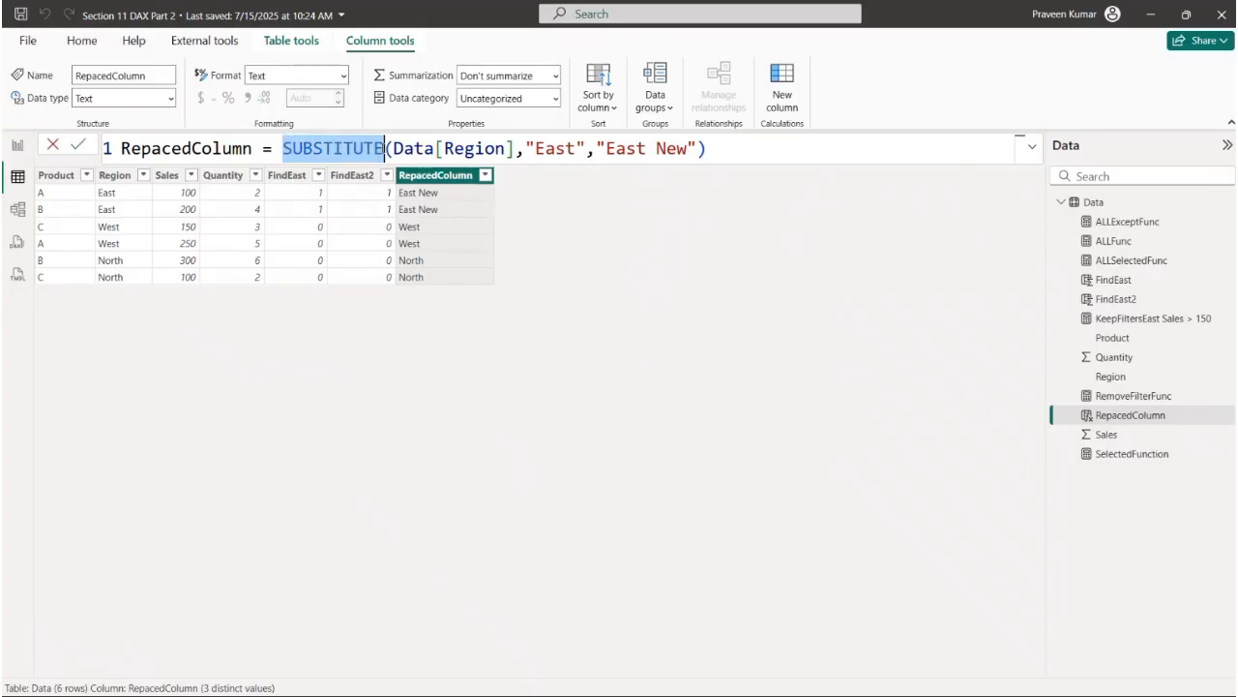
click(721, 155)
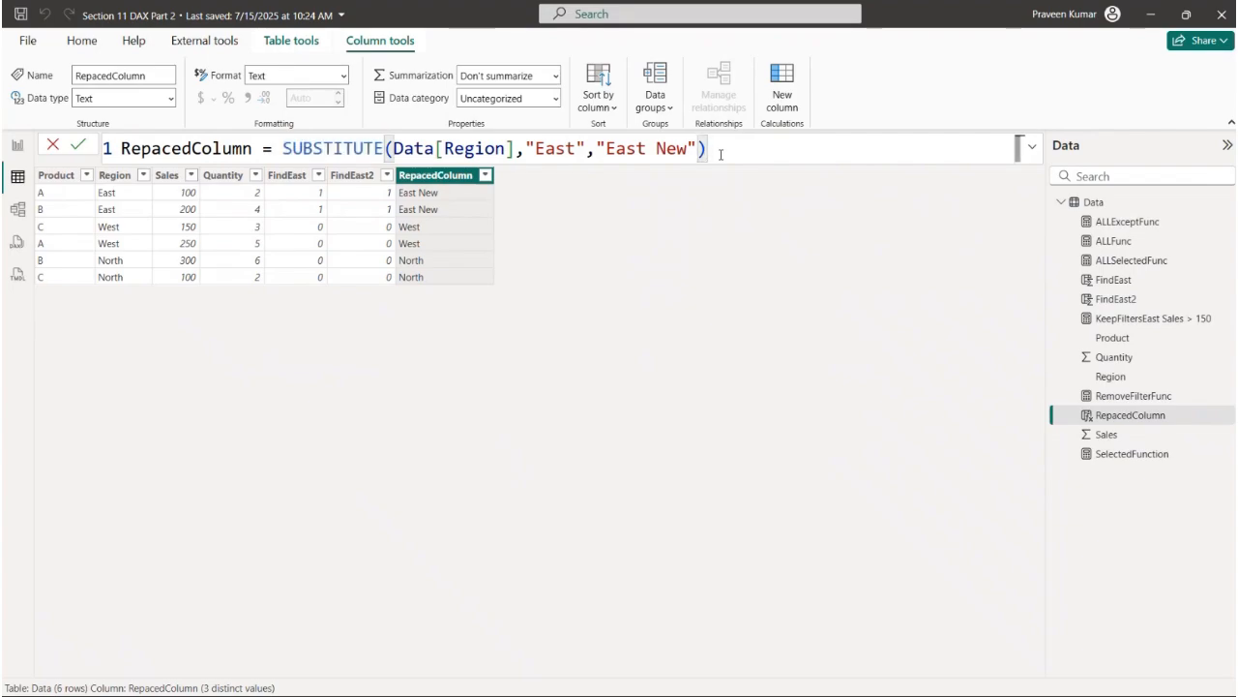
- Switch to the report view and examine the CALCULATE description and syntax on the Calculate page
click(17, 145)
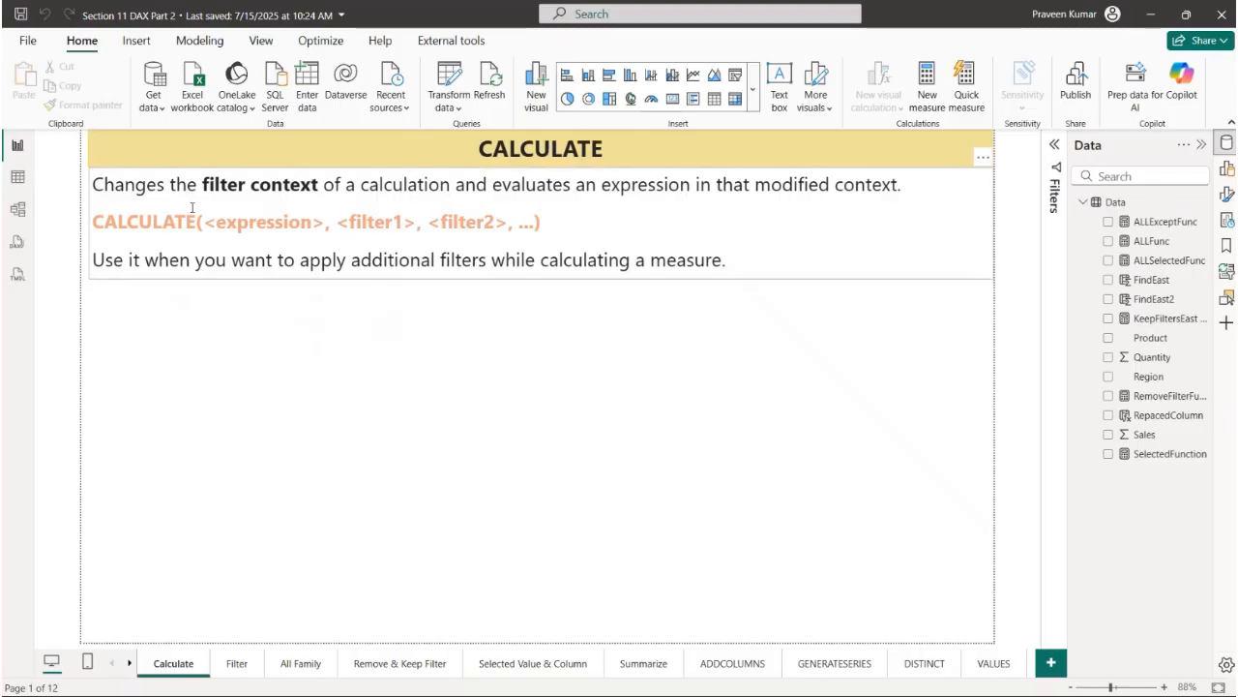
drag(170, 191, 918, 187)
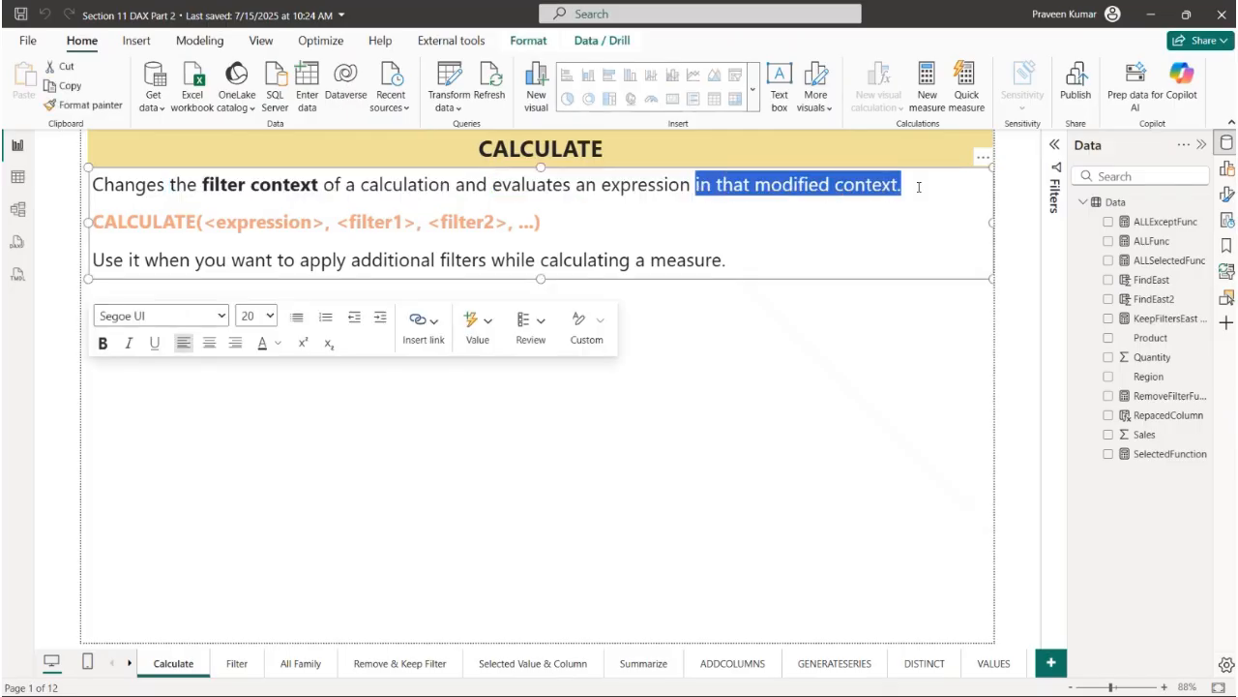
click(900, 200)
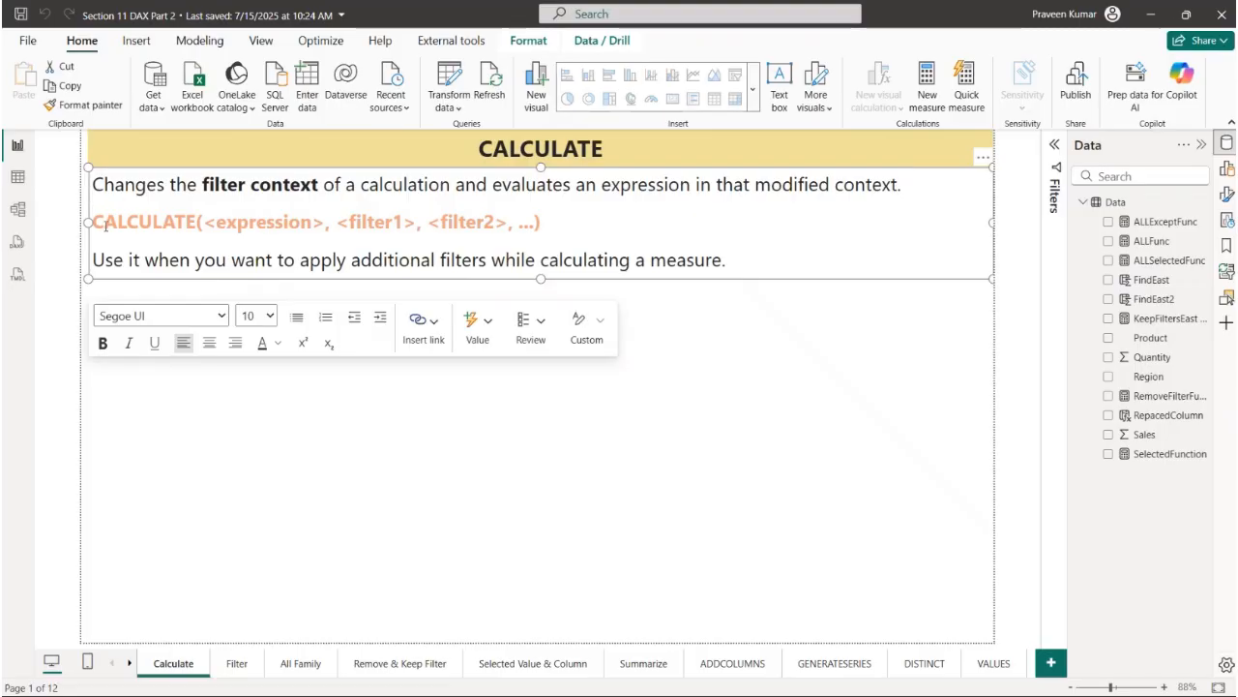
drag(98, 223, 210, 225)
double_click(263, 223)
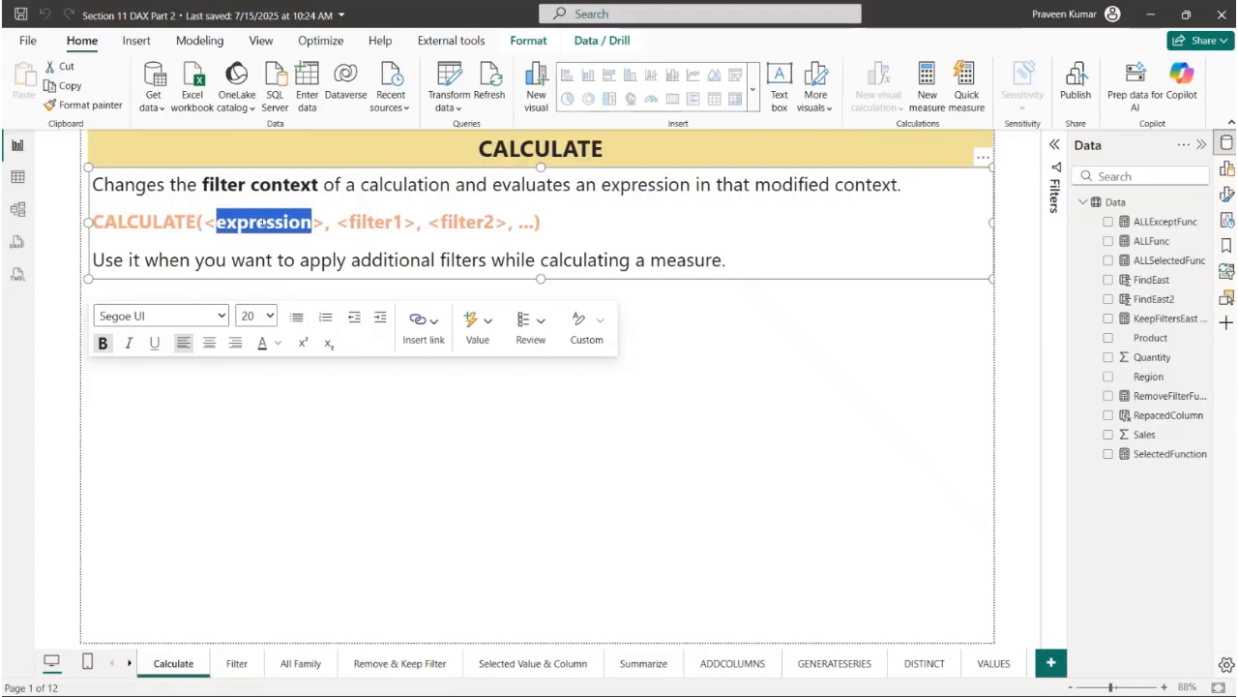
click(294, 223)
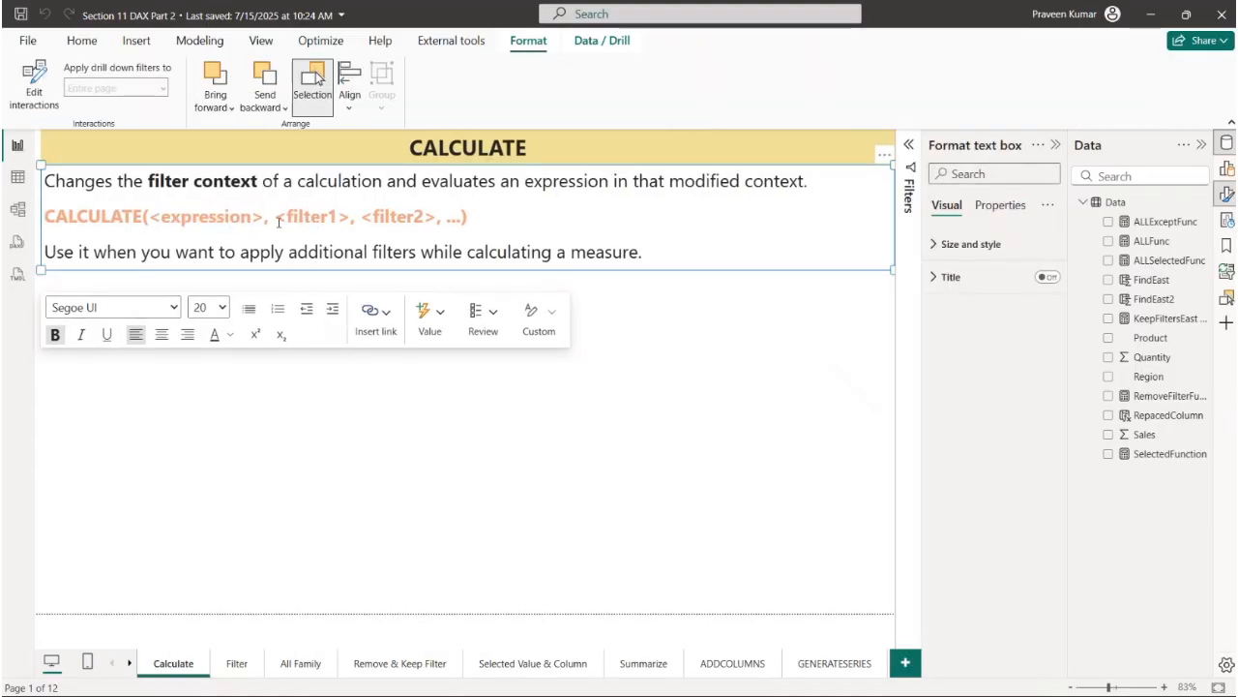
- Examine the expression and filter arguments in the CALCULATE syntax, the usage note below it, and the rows of the Data table
drag(265, 216, 147, 217)
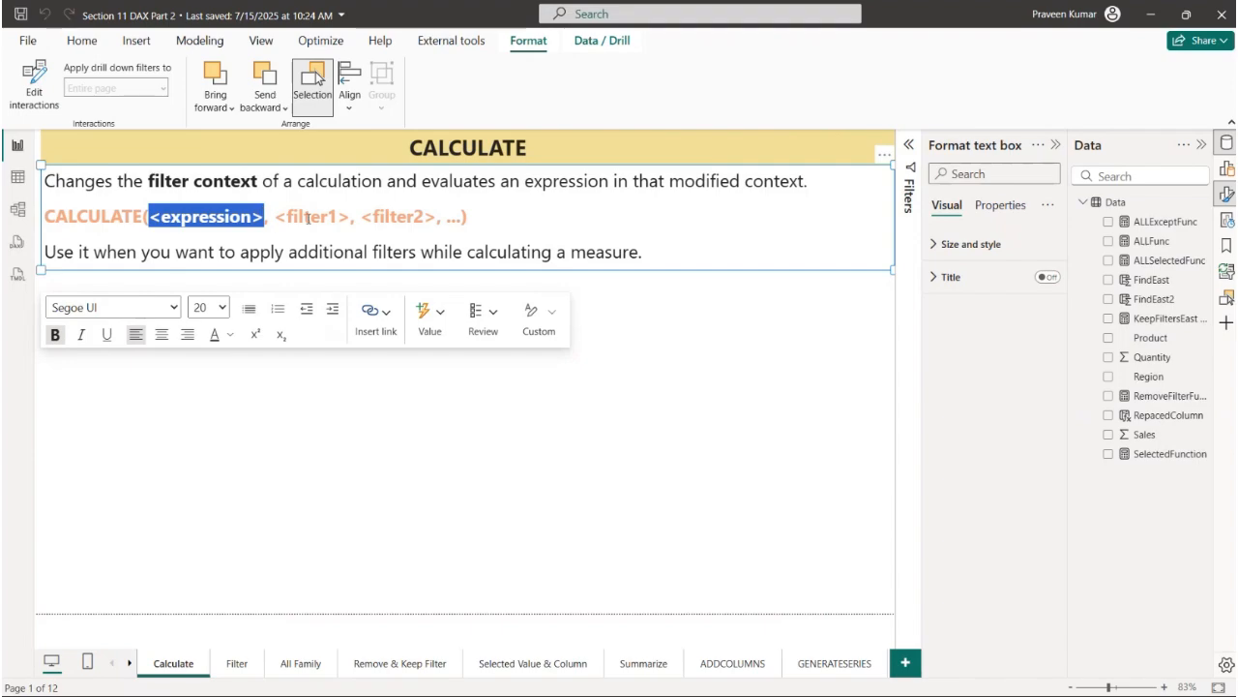
drag(276, 217, 441, 219)
click(280, 220)
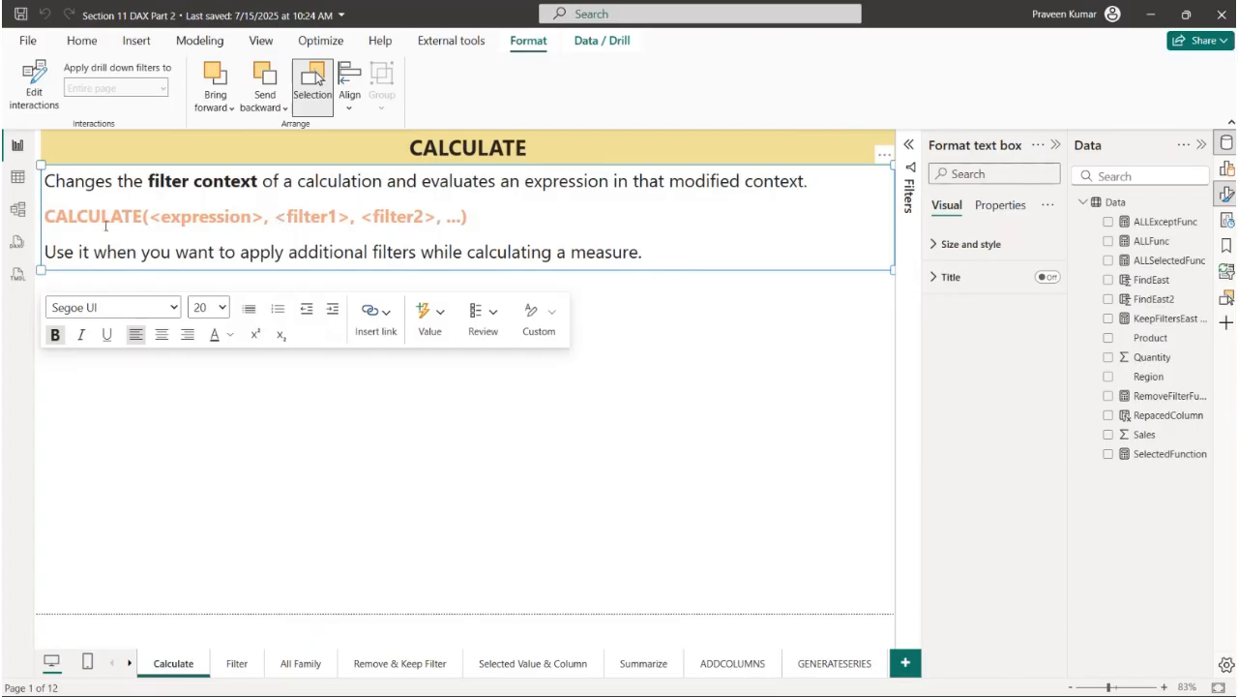
drag(58, 207, 468, 216)
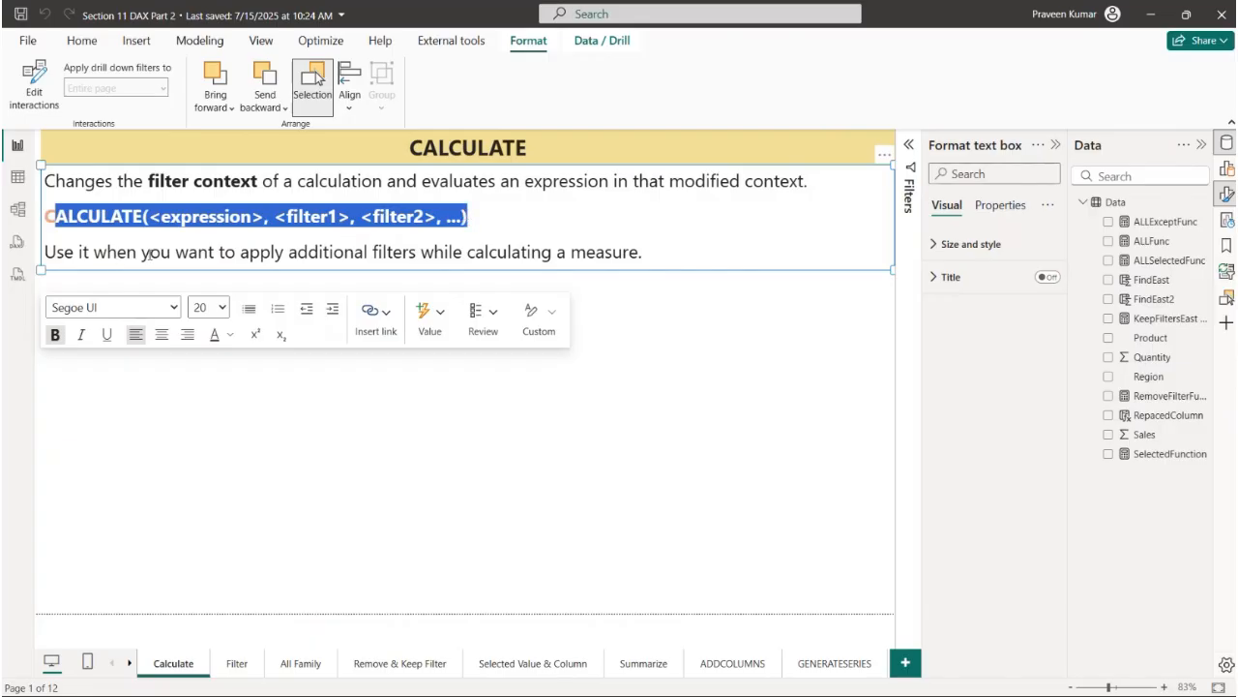
drag(116, 253, 498, 253)
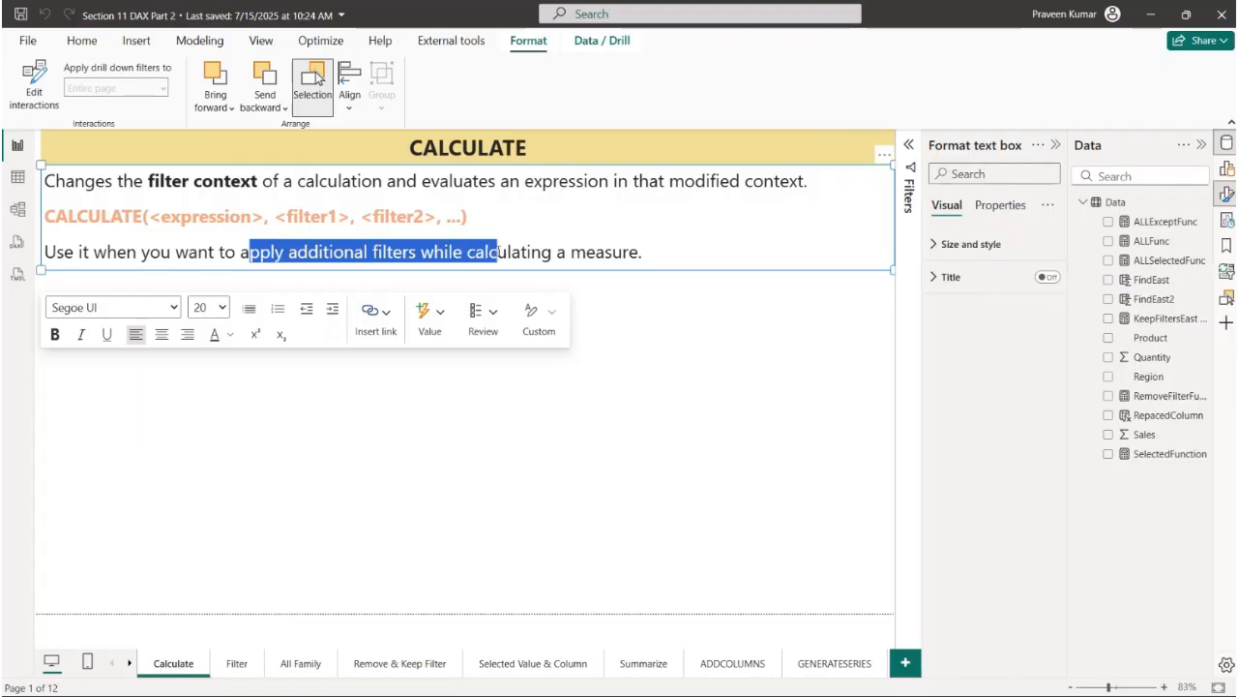
click(19, 177)
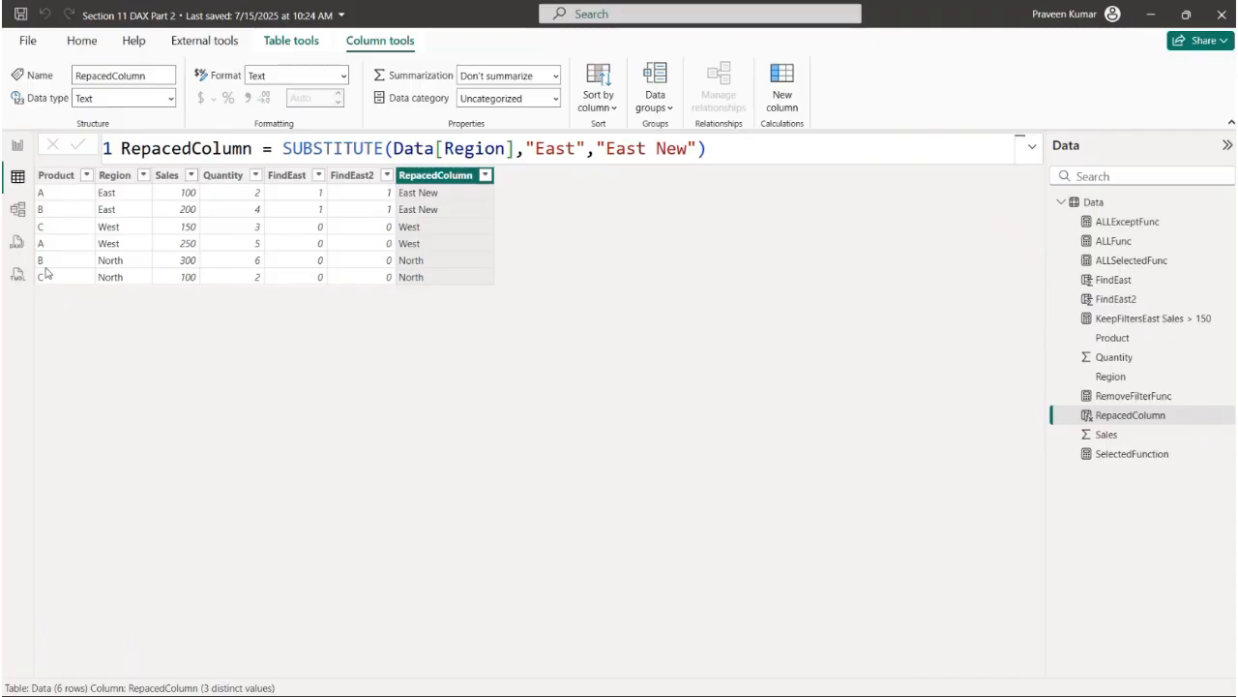
- Return to the report view and add a new measure named "Sale of Product A" to the Data table
click(15, 150)
click(774, 512)
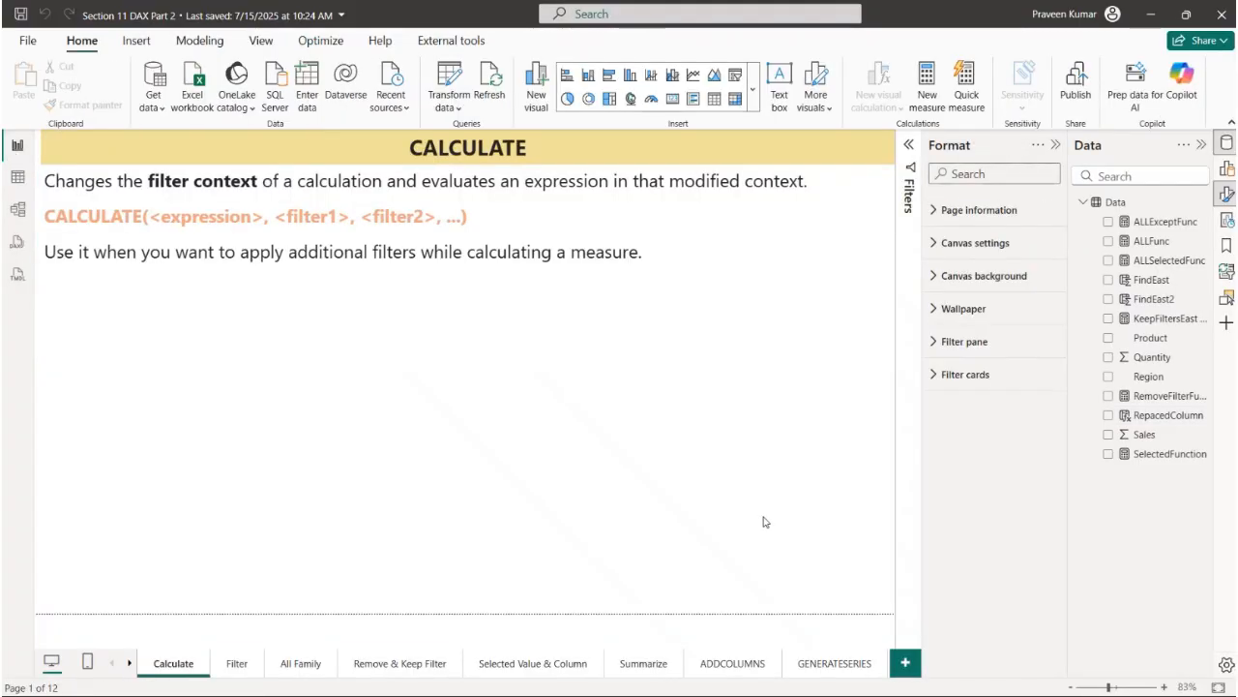
click(1200, 203)
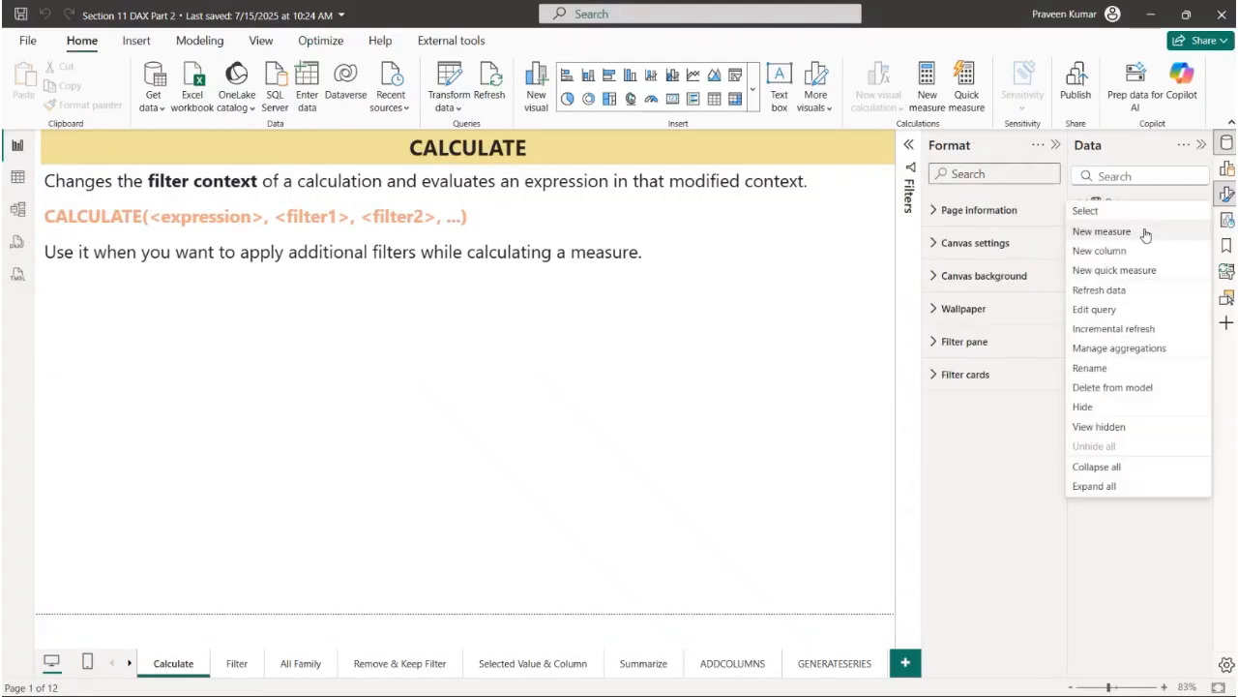
click(1145, 234)
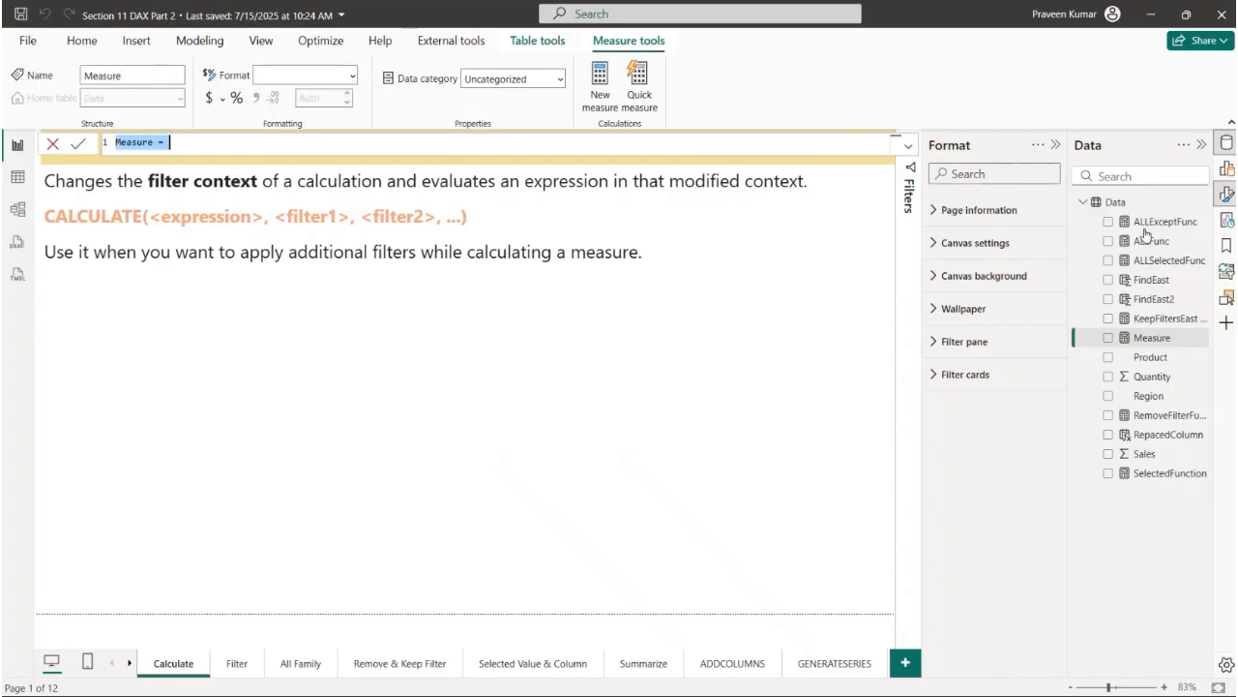
click(909, 147)
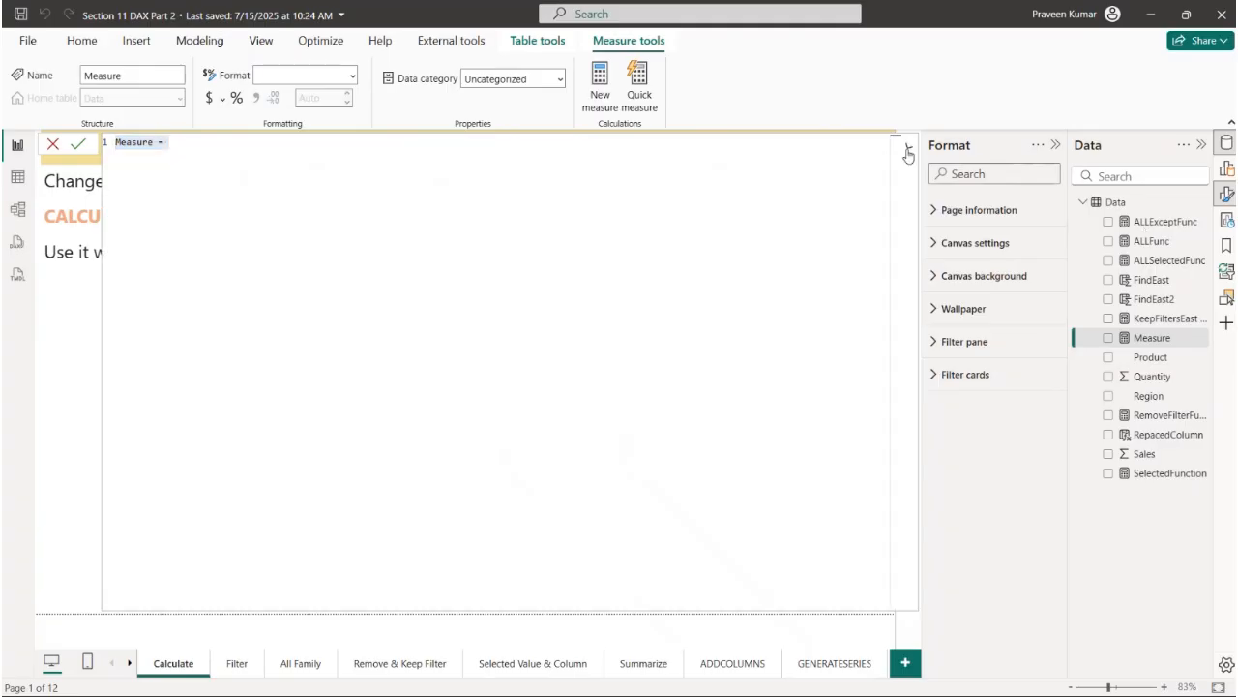
ctrl+scroll(474, 326, up, 5)
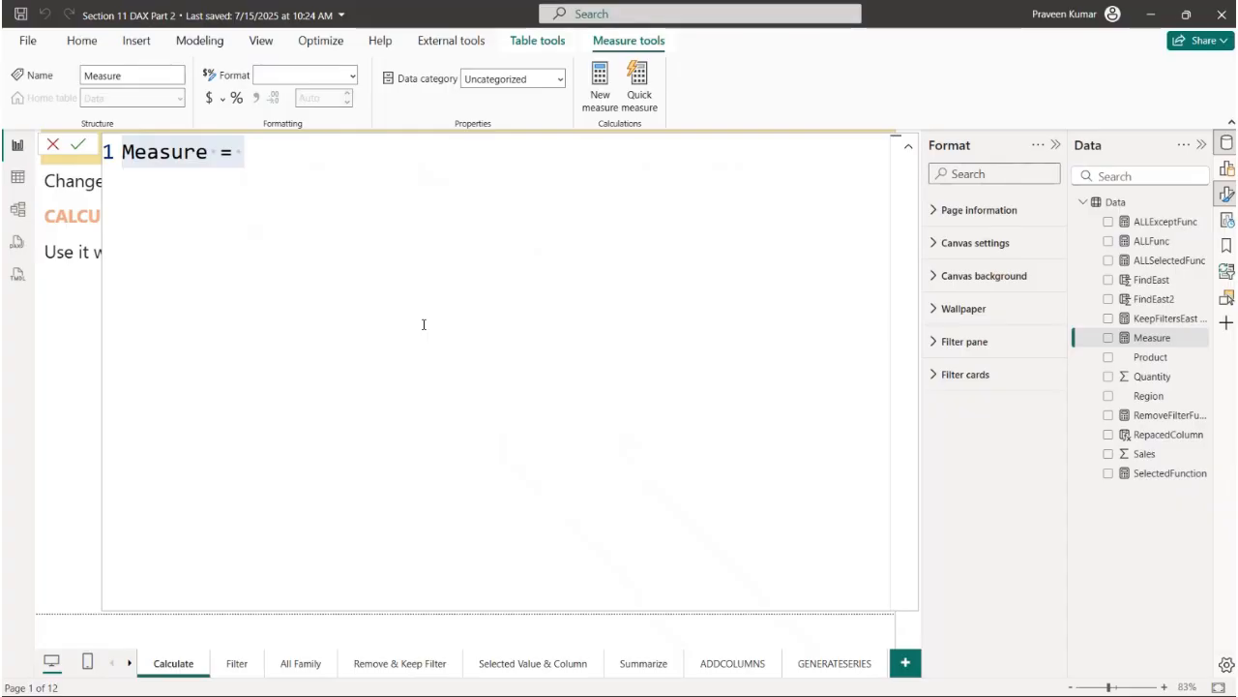
key(ctrl+a)
text(Sale of Pro)
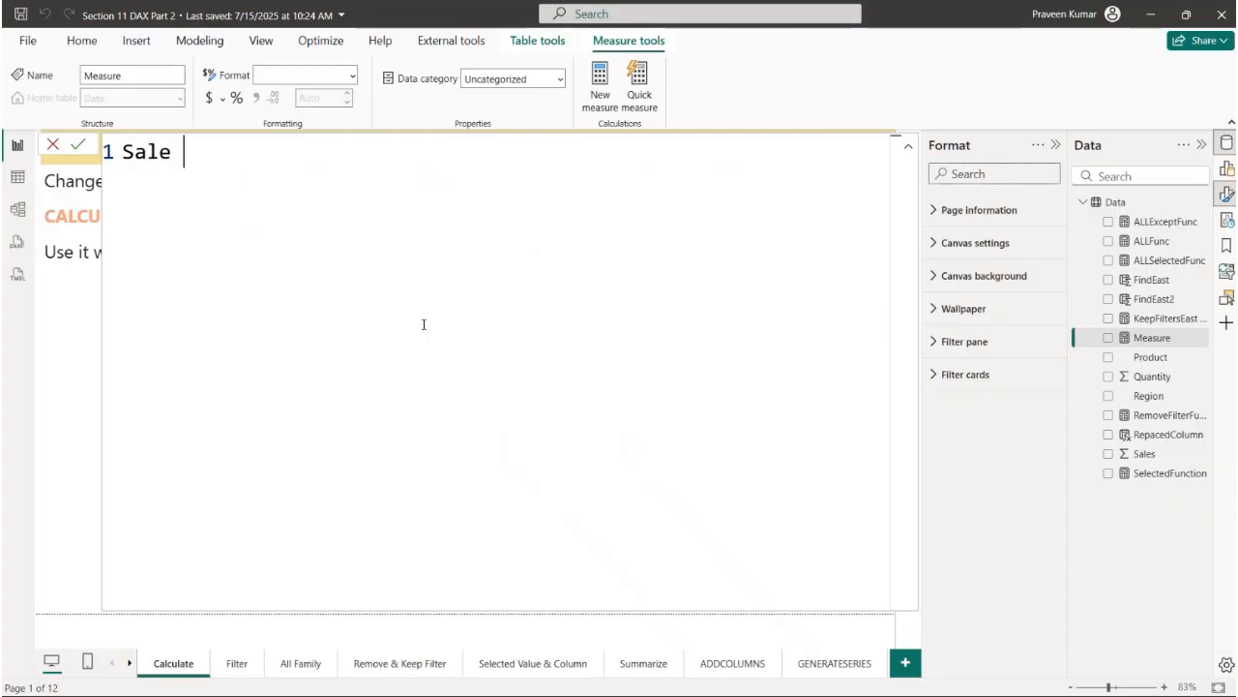
text(duct A =)
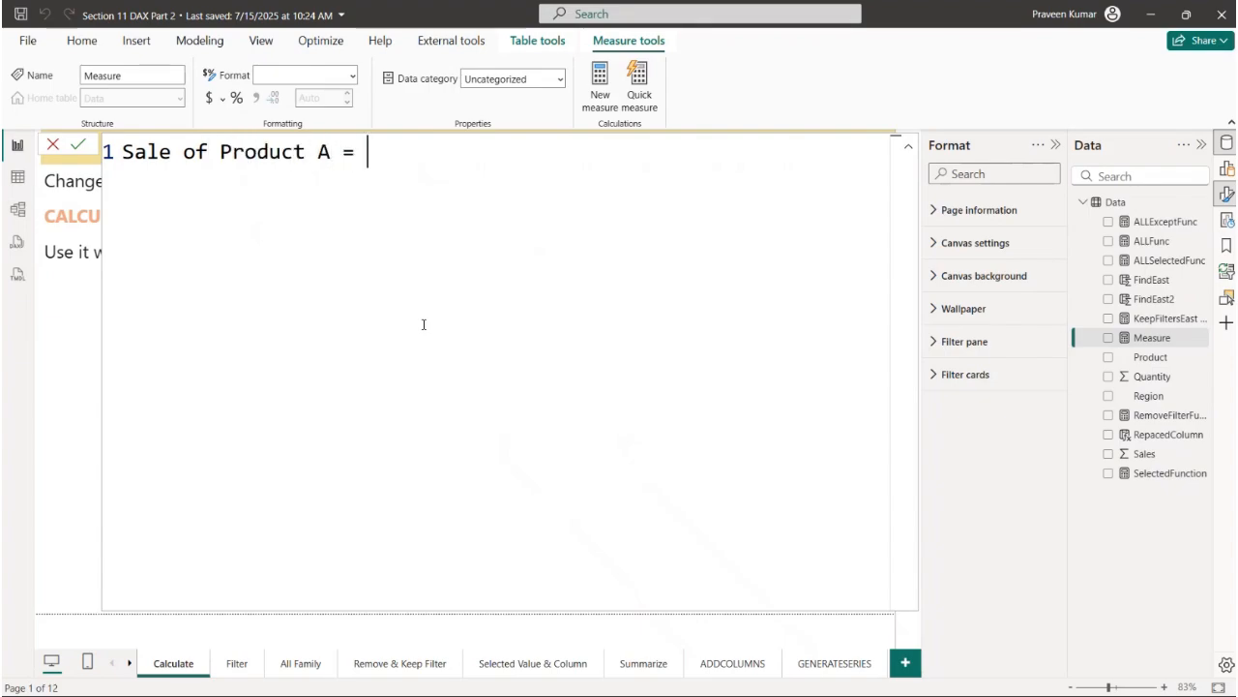
- Begin the measure's formula with CALCULATE and enter SUM(Data[Sales]) as its expression on a separate line
key(shift+Return)
text(CAL)
key(Tab)
key(shift+Return)
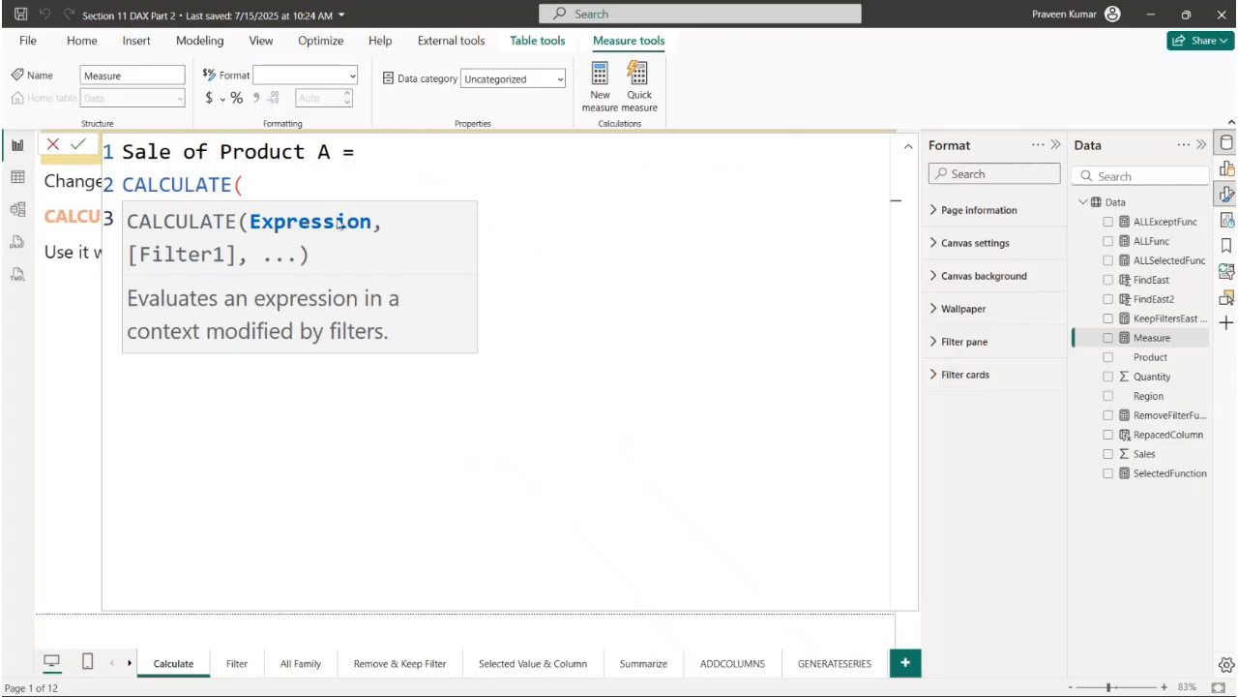
click(313, 187)
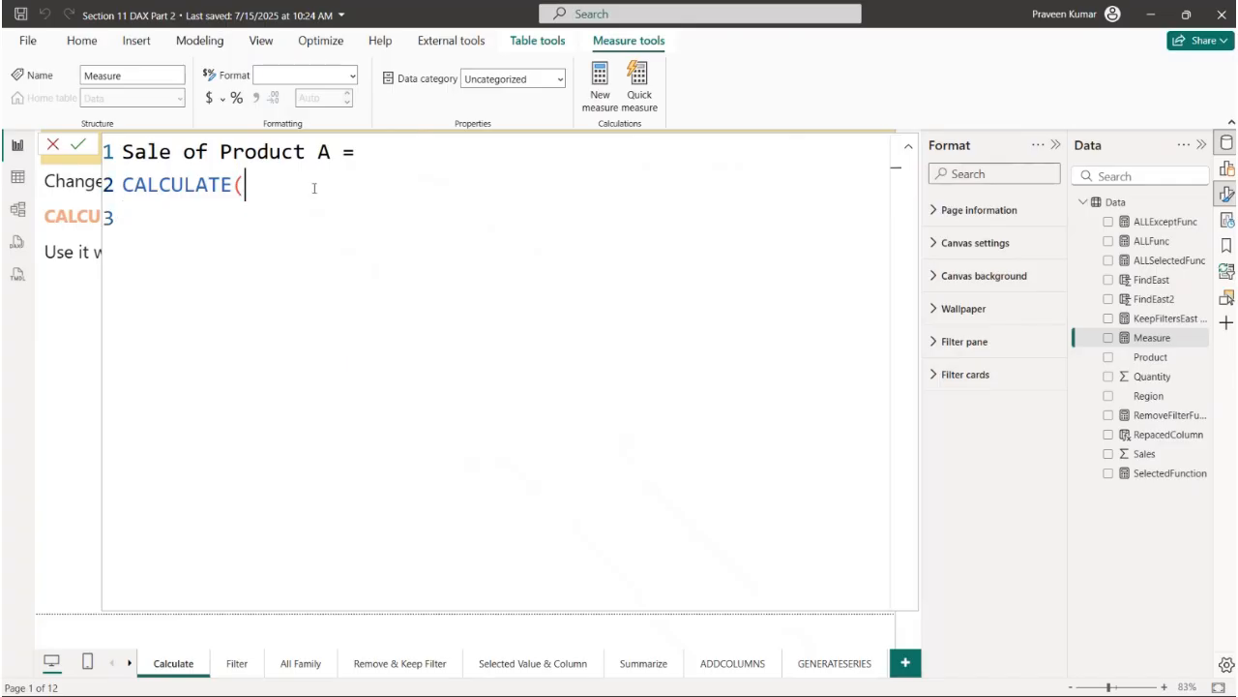
key(shift+Return)
text(SUM(Sal)
key(Tab)
text(),)
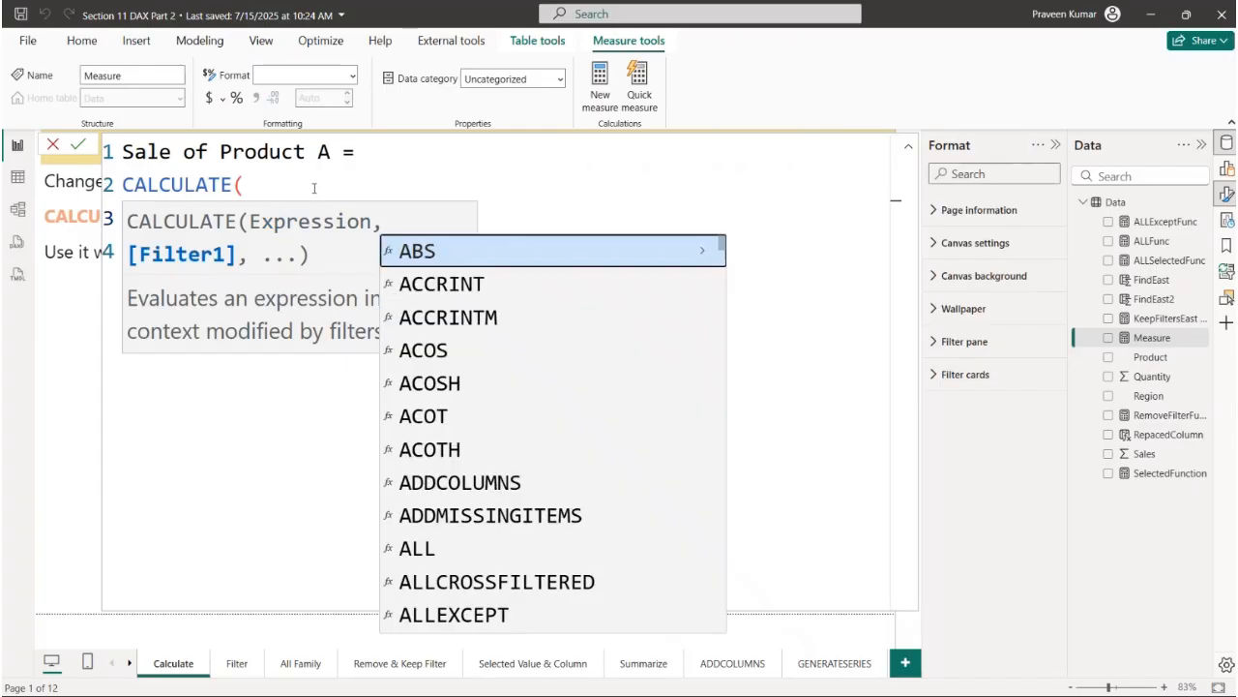
key(shift+Return)
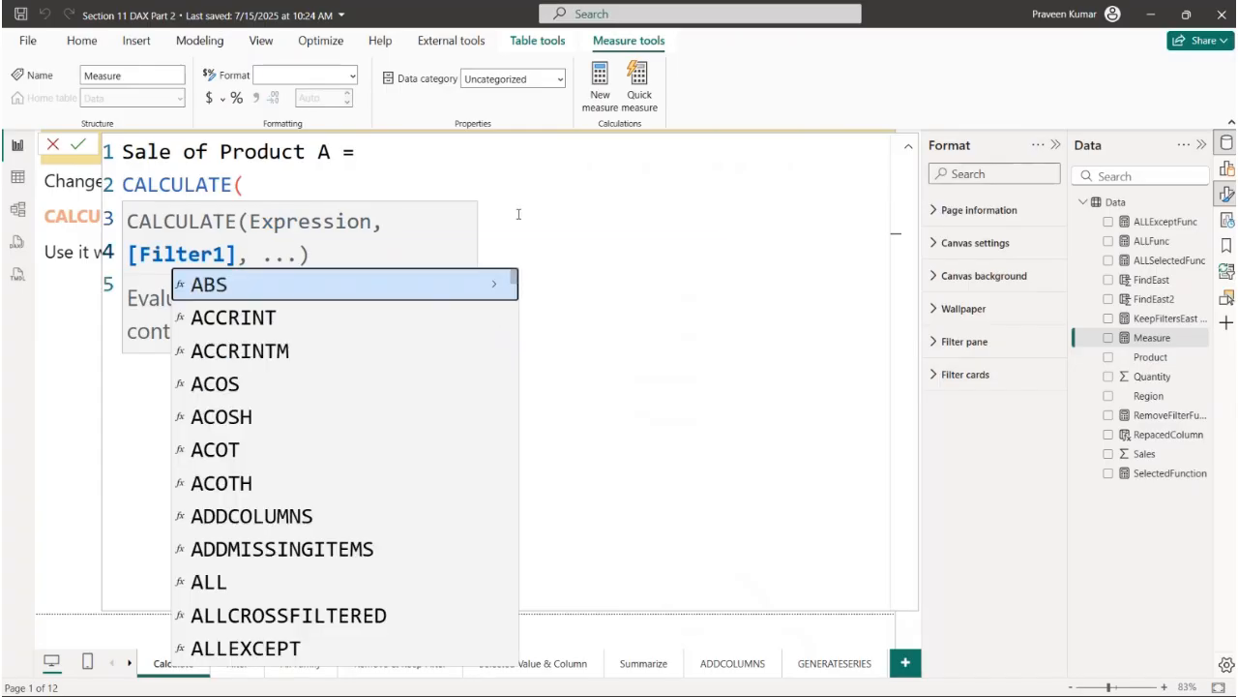
key(Escape)
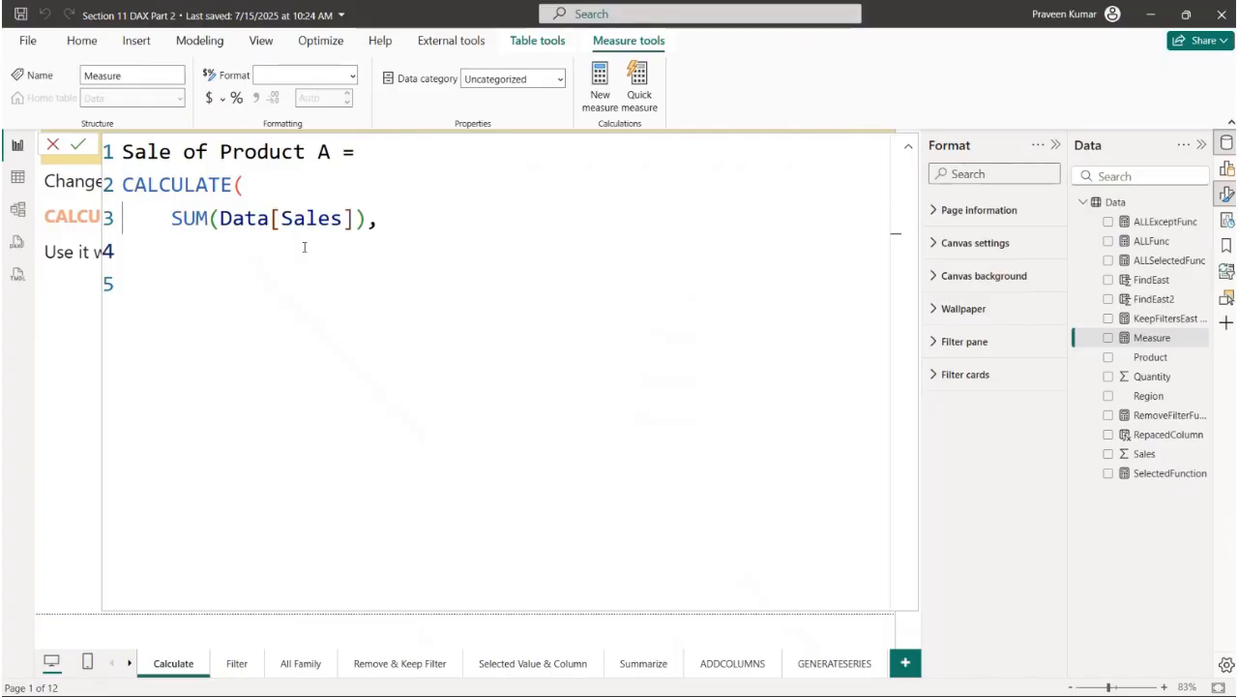
- Add the filter Data[Product] = "A", complete the CALCULATE formula, apply the measure and close its formula editor
text(Pro)
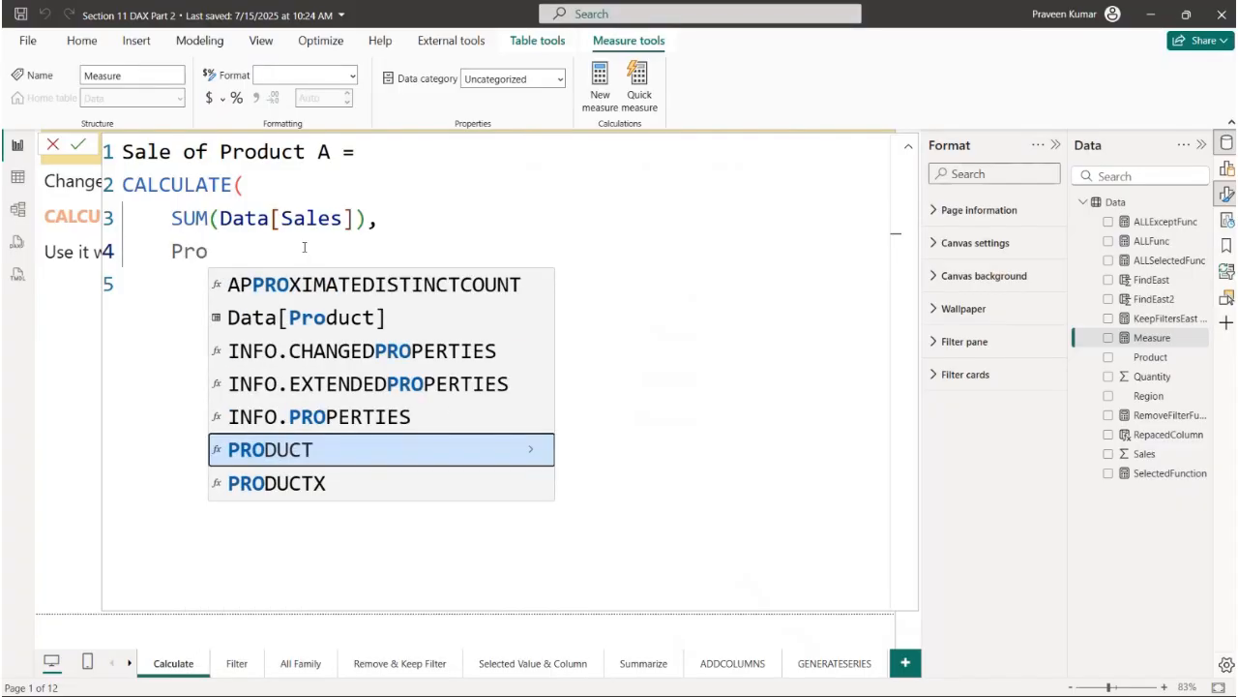
key(Up)
key(Up)
key(Up)
key(Up)
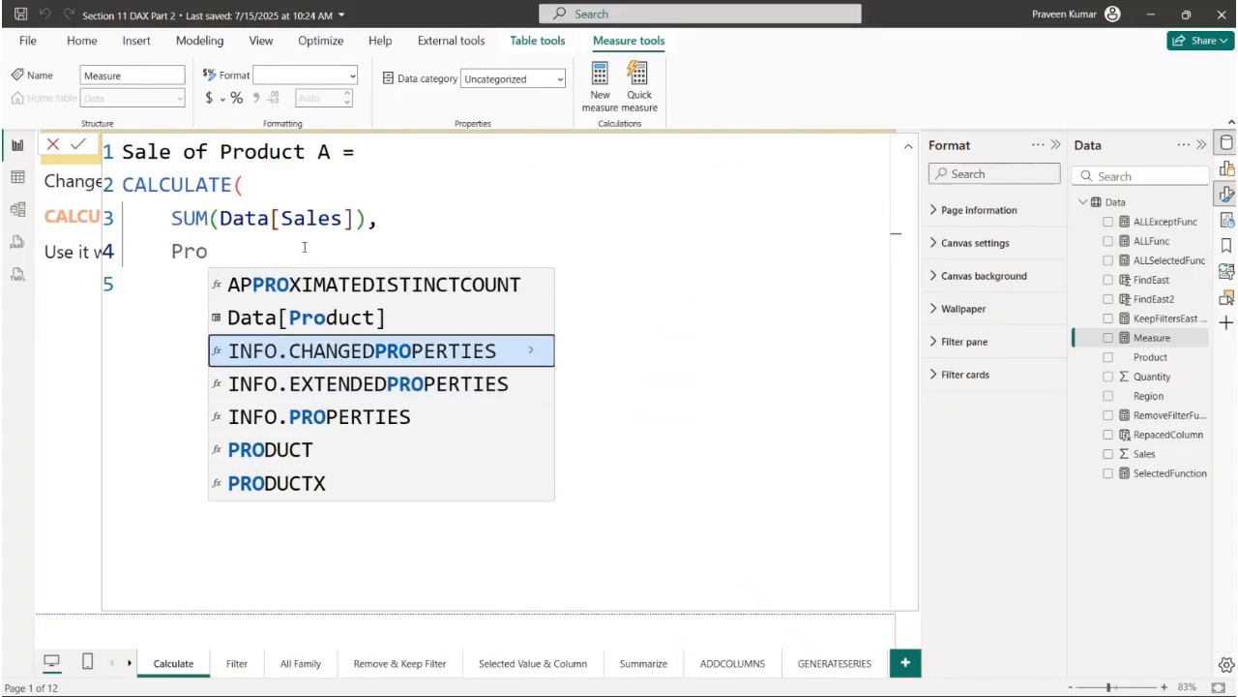
key(Tab)
text(= )
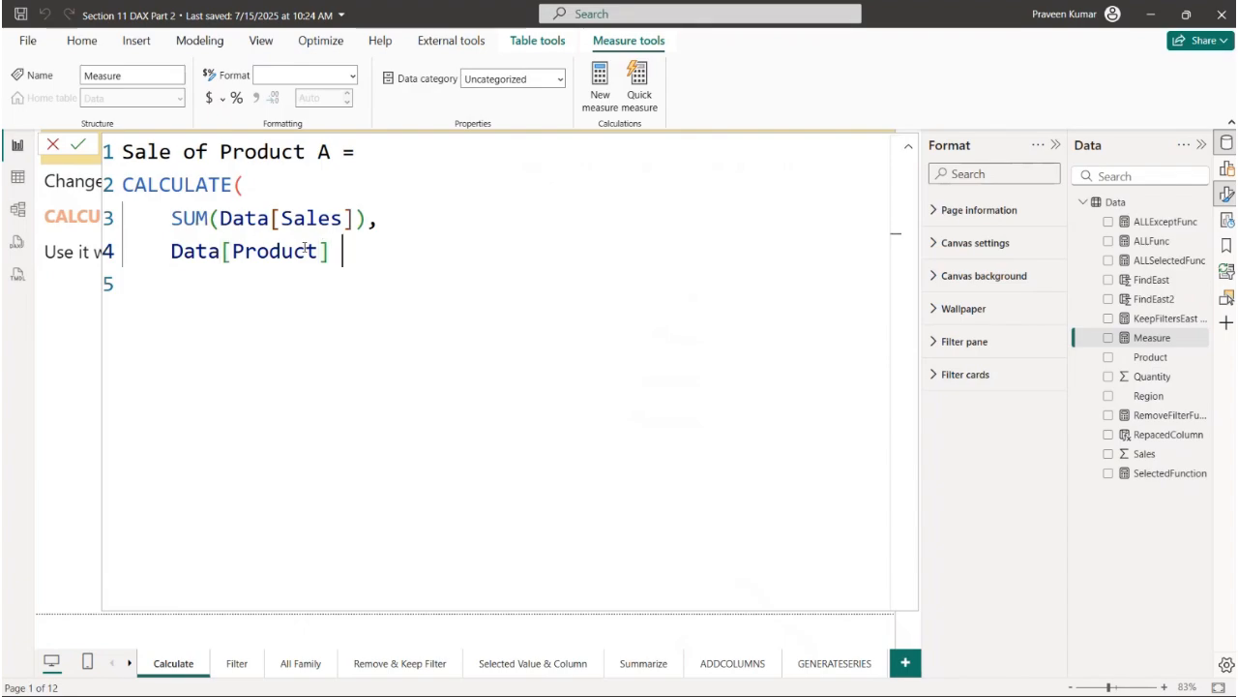
text("A")
key(Return)
text())
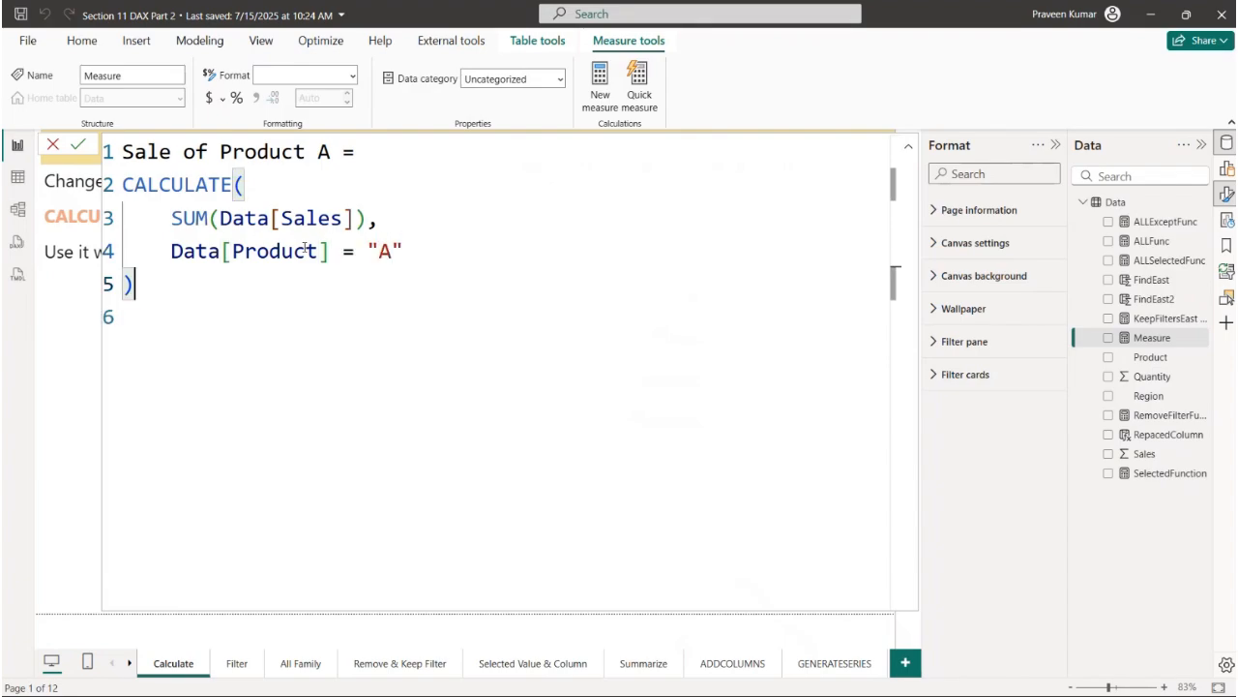
key(Return)
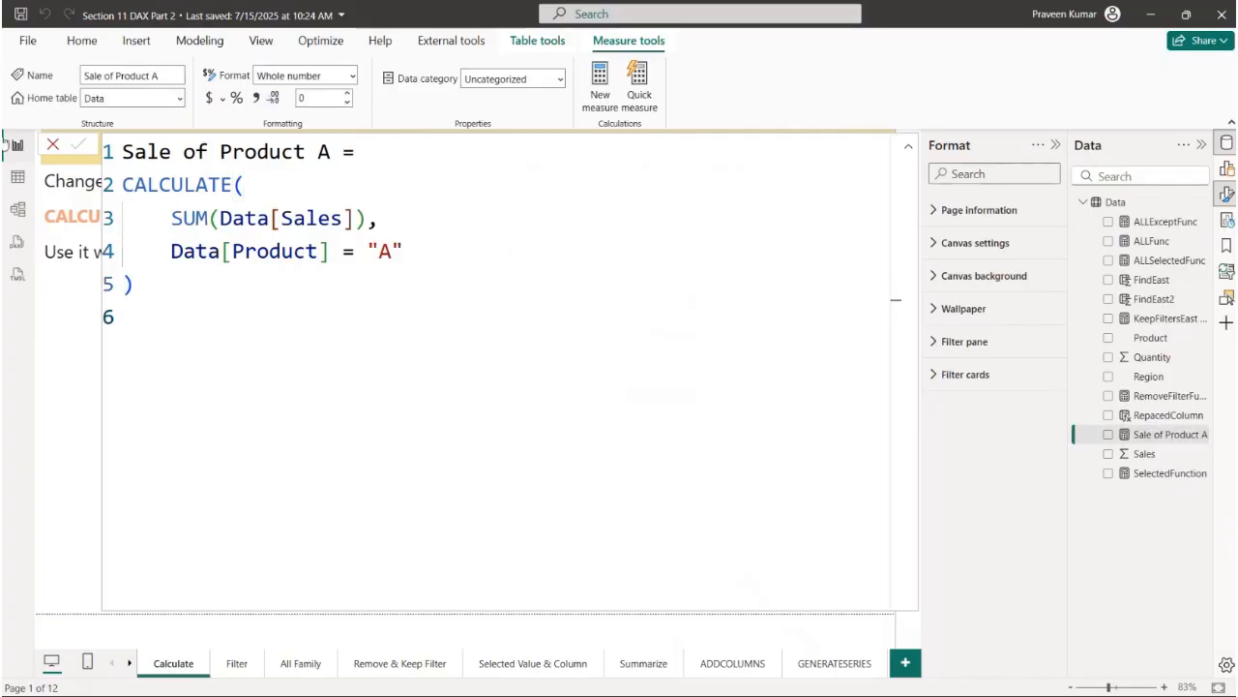
click(54, 145)
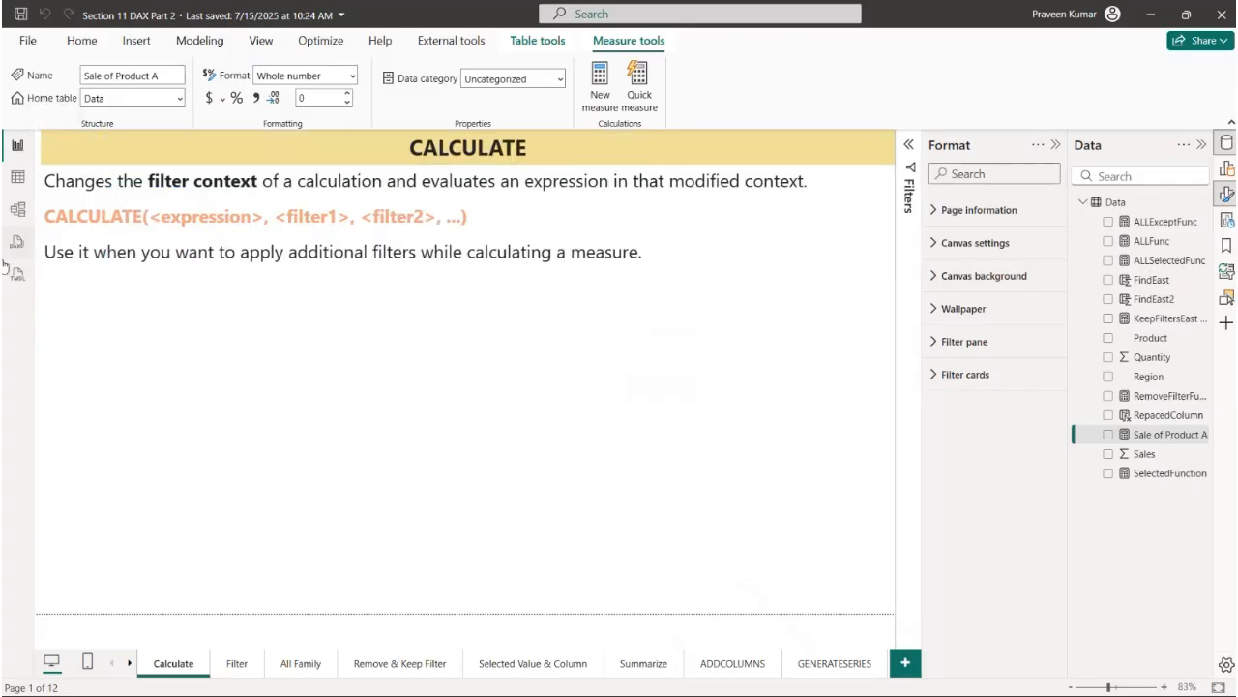
- Add a card visual below the CALCULATE notes showing the Sale of Product A measure, and narrow it to a small card
click(1224, 170)
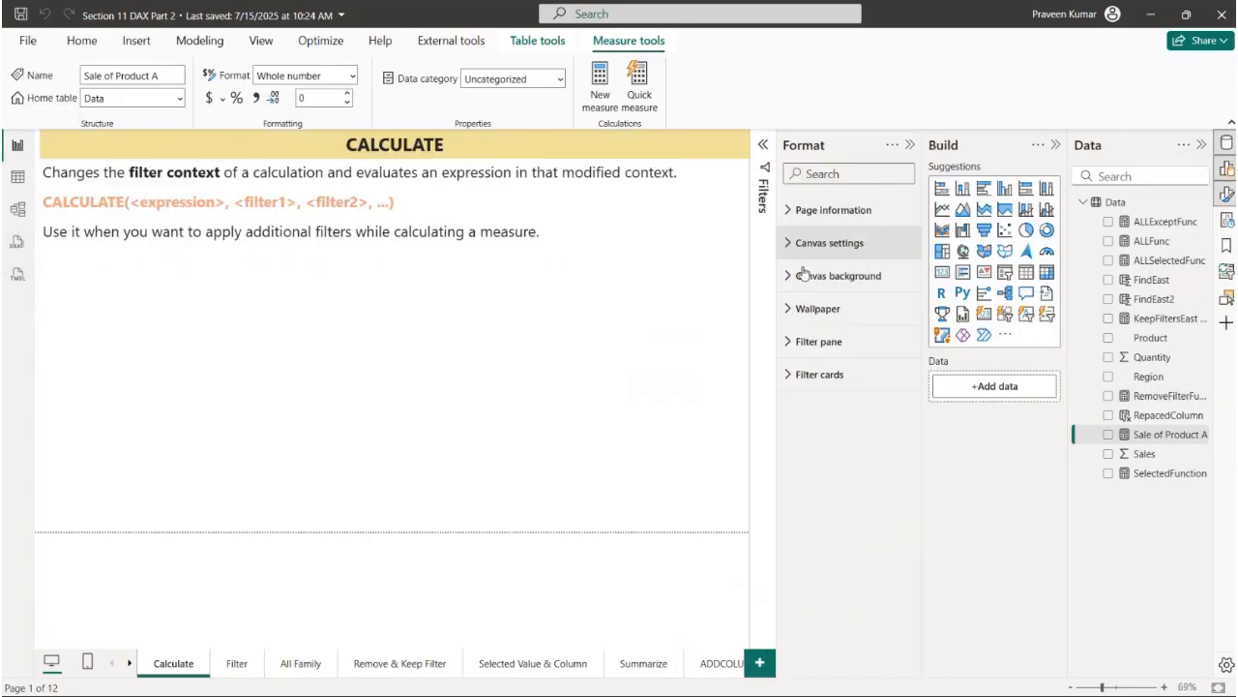
click(941, 275)
drag(206, 346, 247, 395)
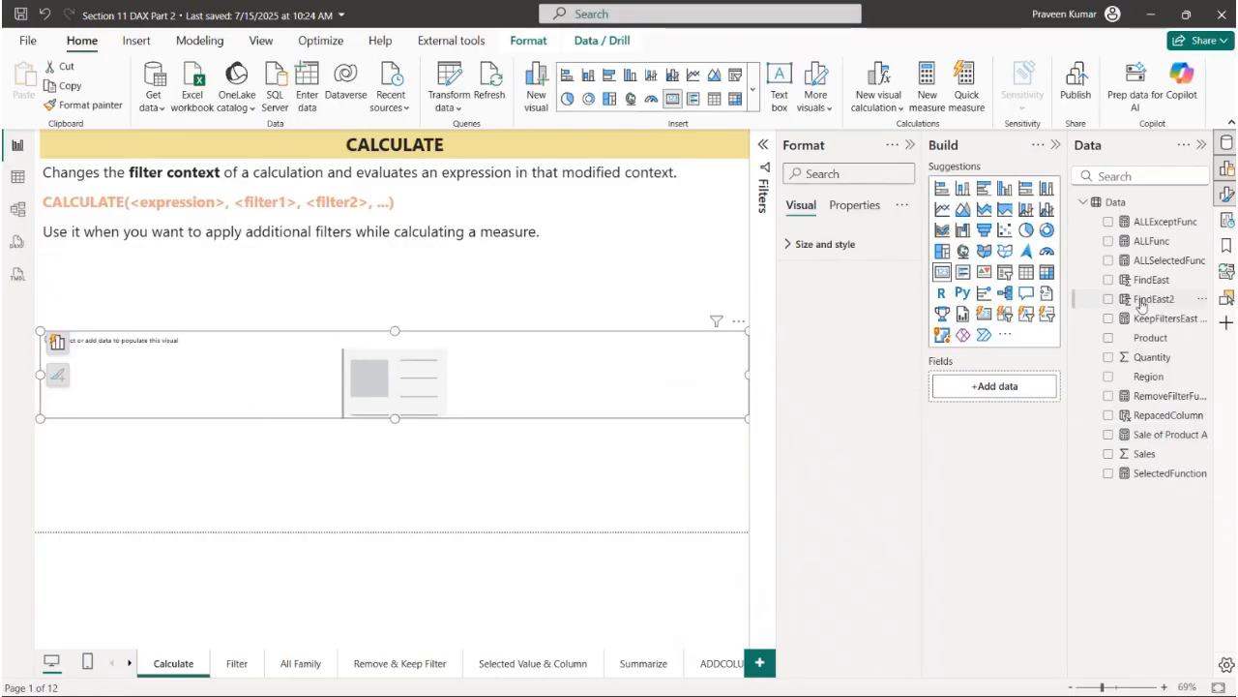
drag(1147, 436, 1006, 390)
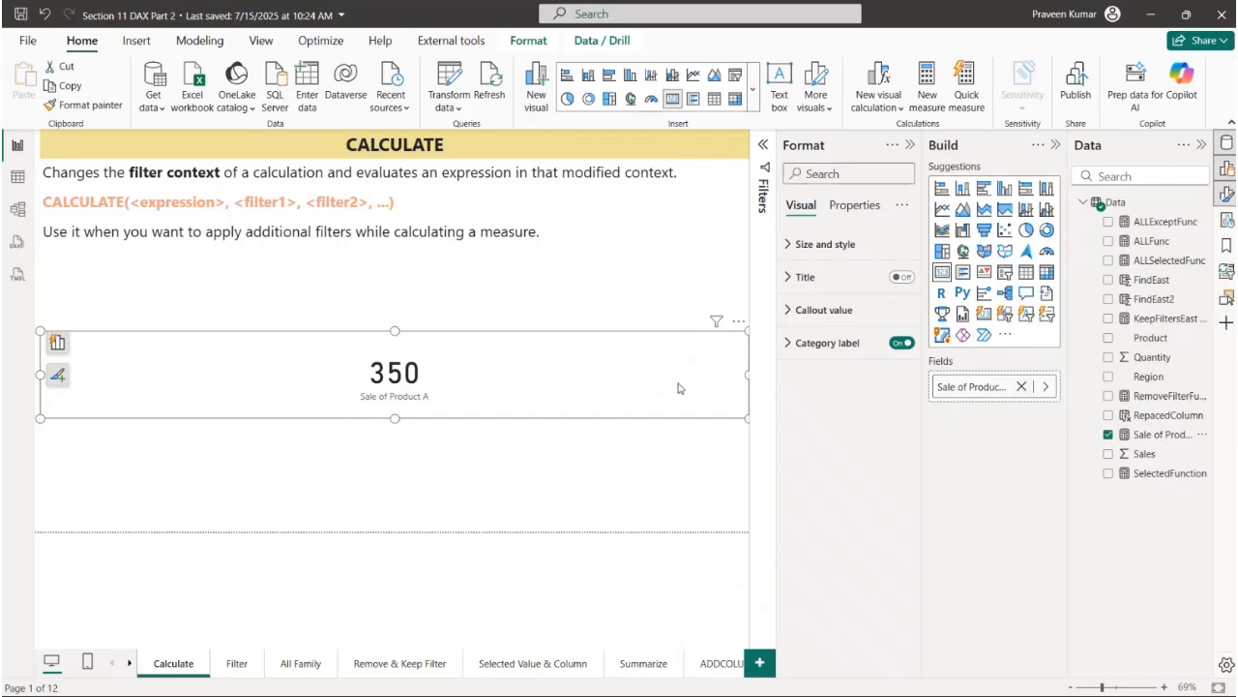
drag(747, 378, 165, 380)
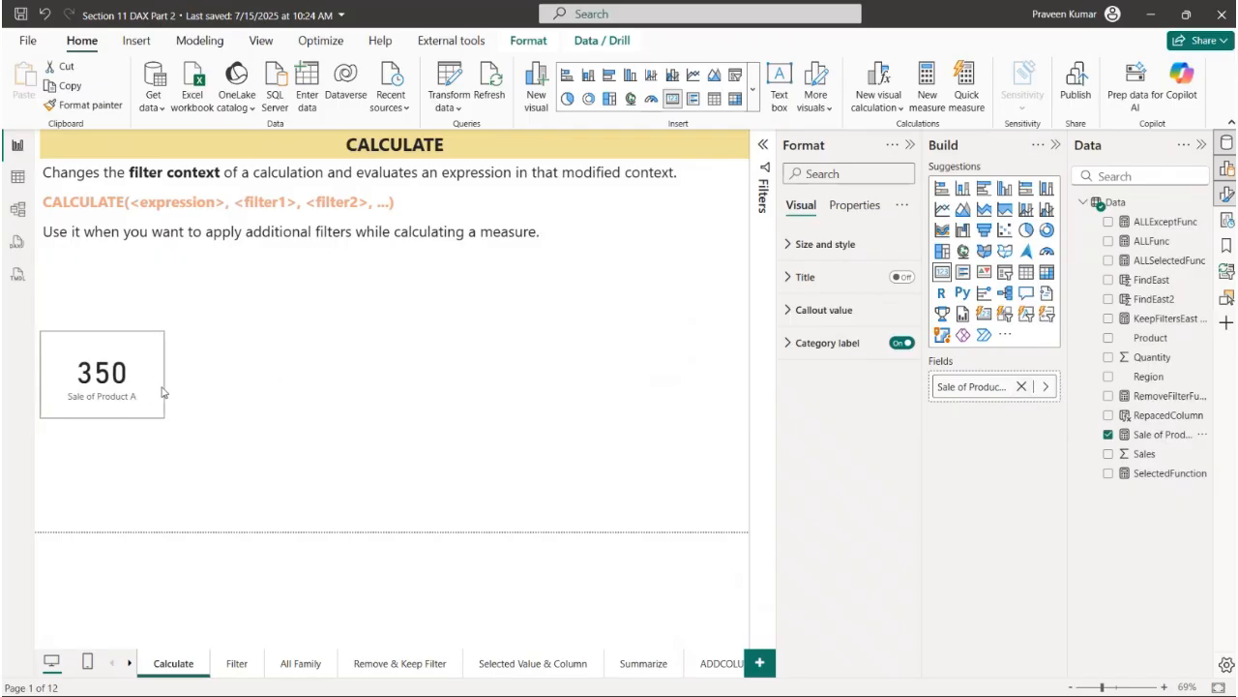
- Switch to the table view and filter the Product column to show only product A
click(17, 176)
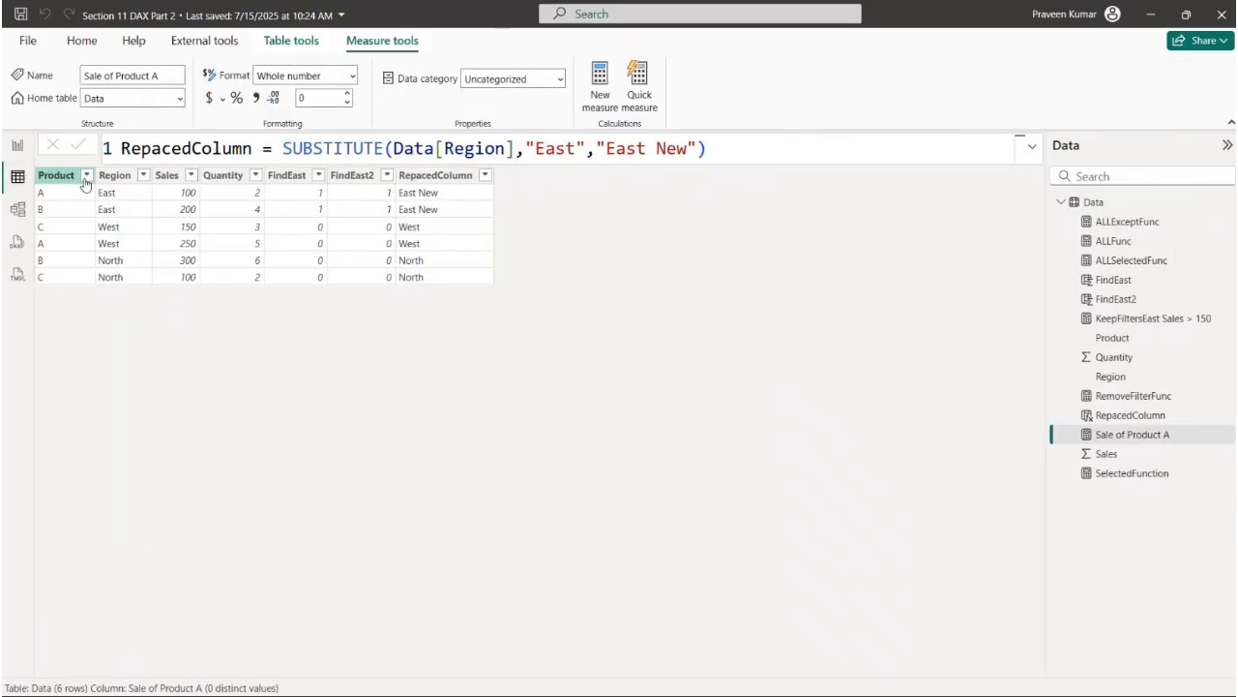
click(84, 182)
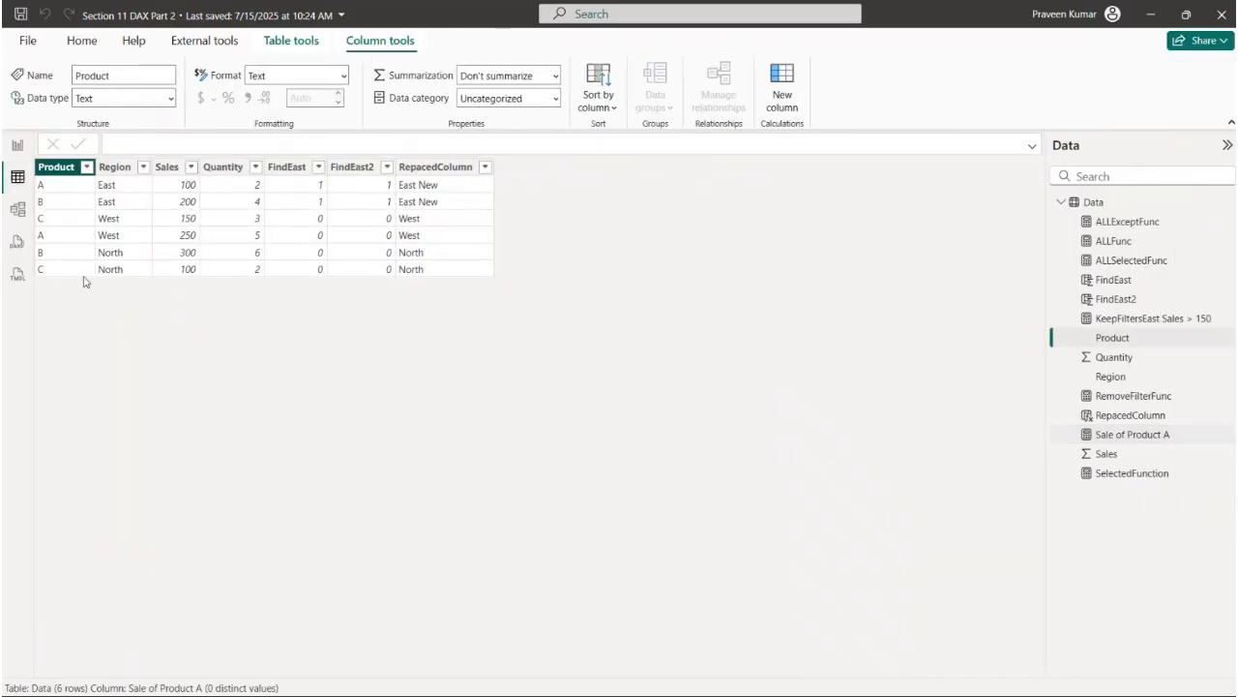
click(88, 167)
click(120, 329)
click(120, 343)
click(237, 393)
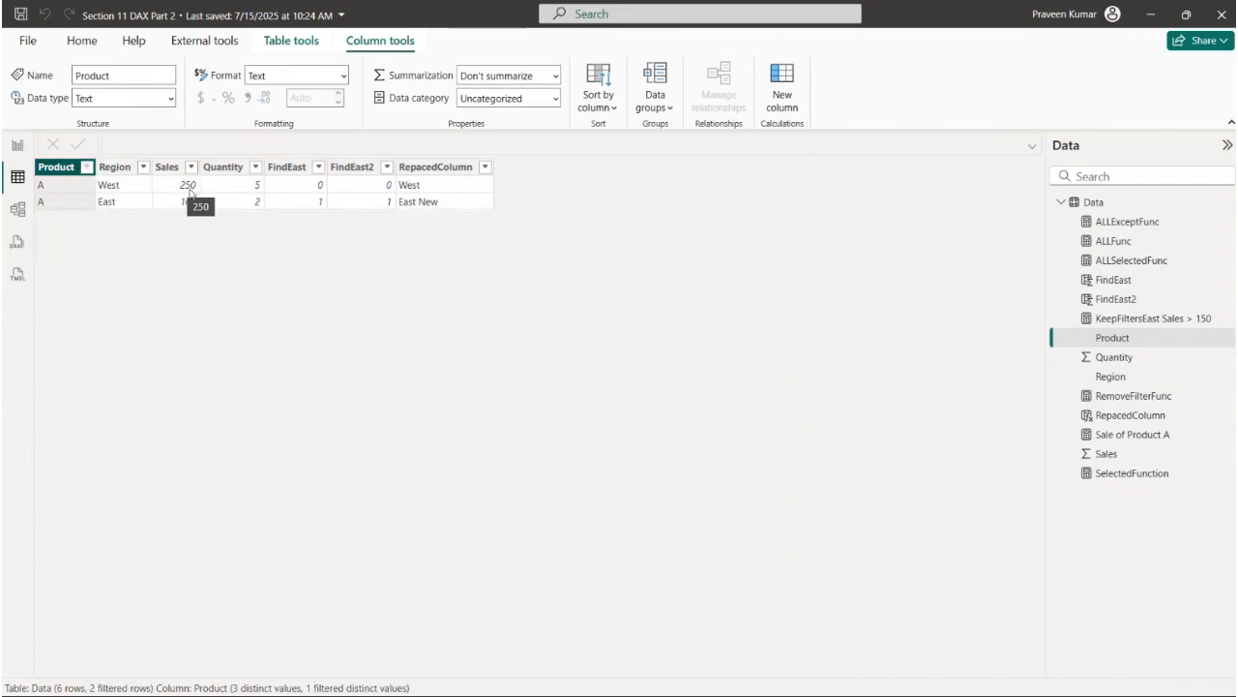
- Return to the report view, reopen the Sale of Product A formula and add an empty line for a second filter after Data[Product] = "A"
click(19, 148)
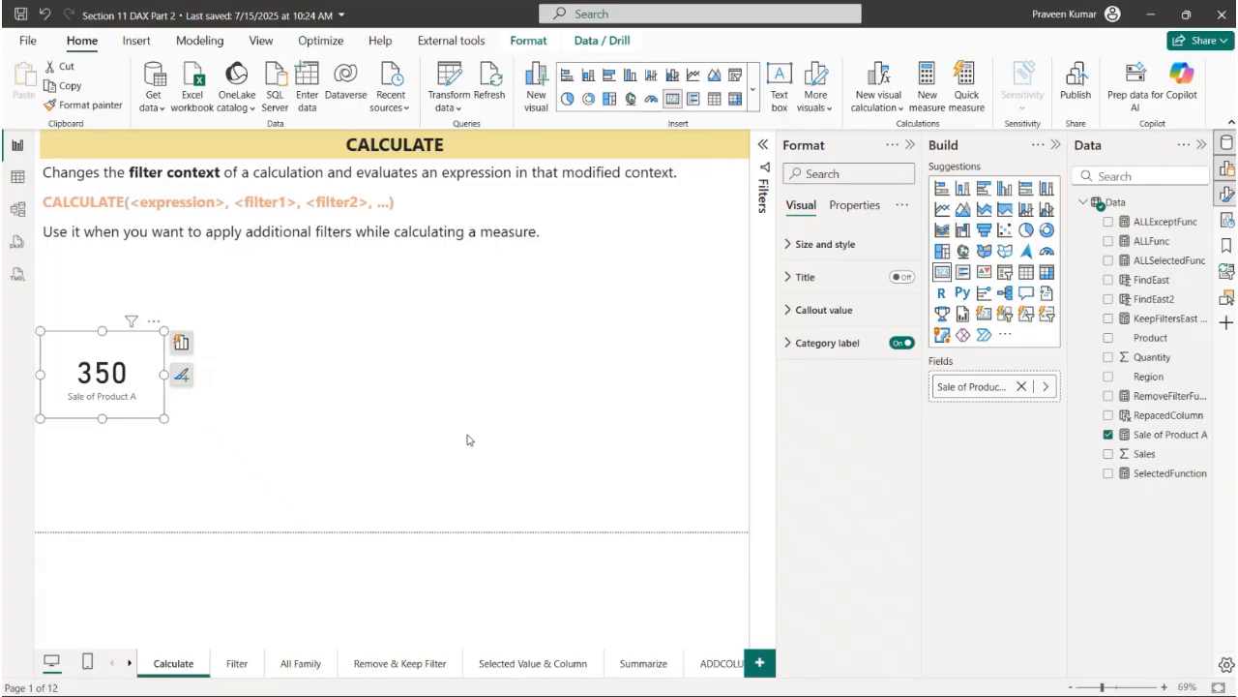
click(1164, 435)
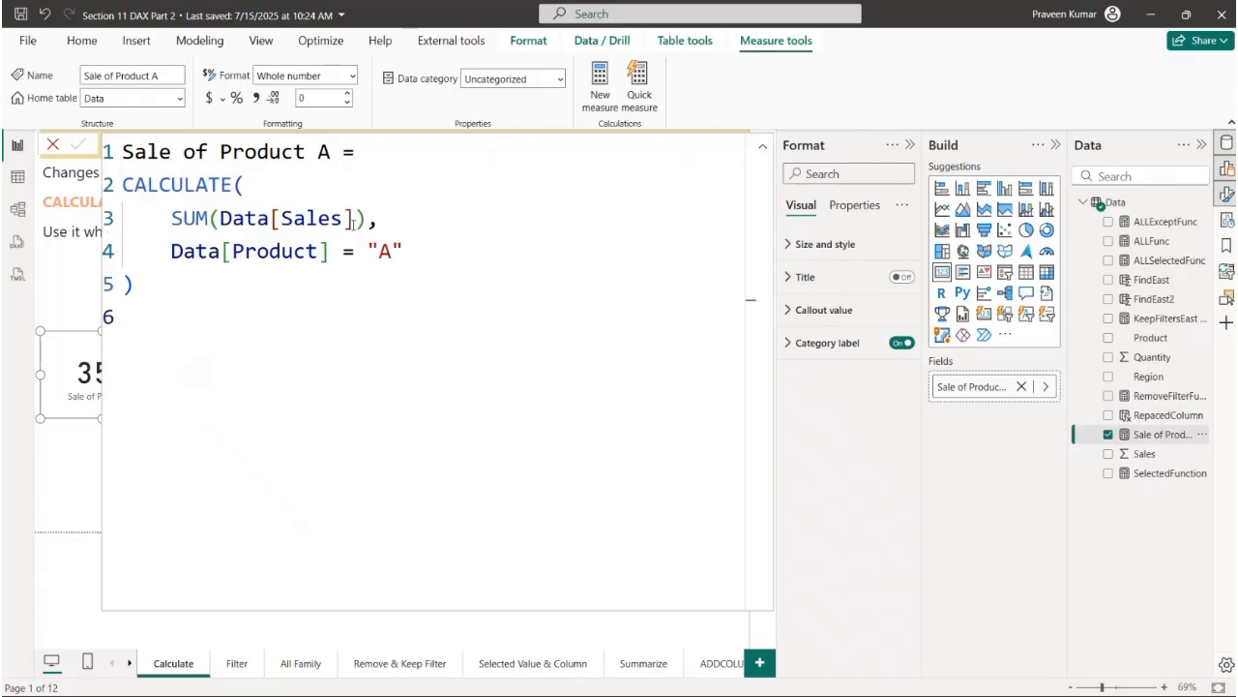
click(410, 250)
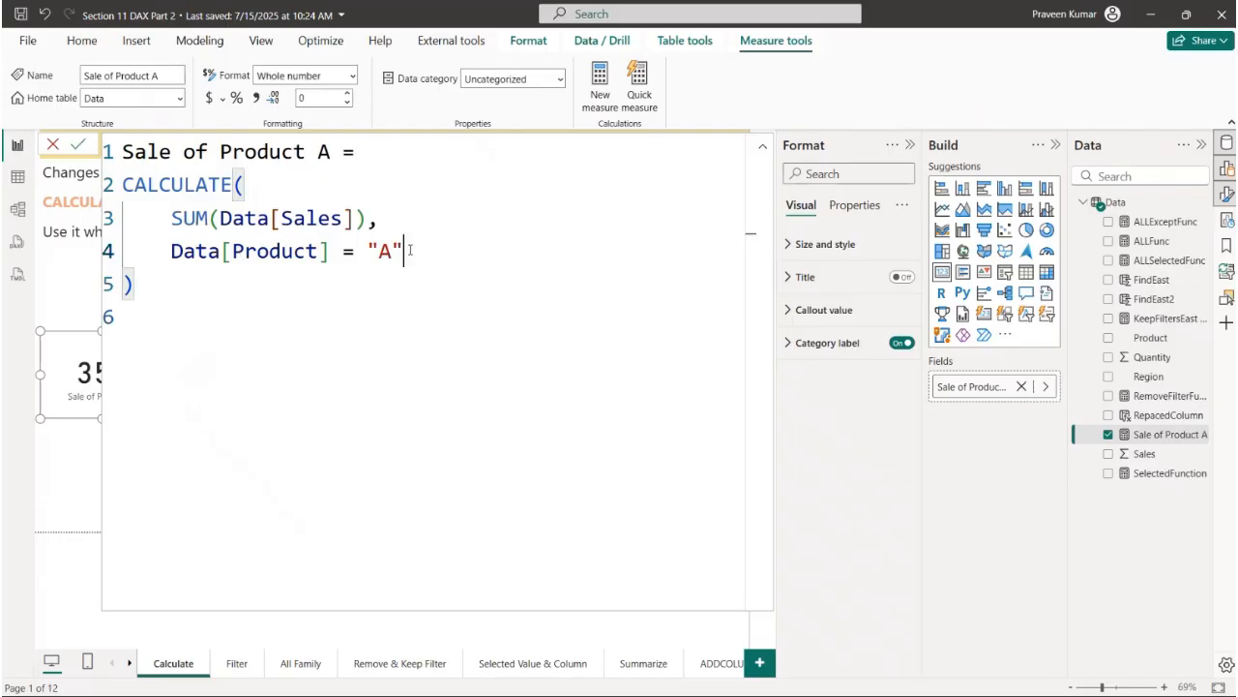
text(,)
key(Return)
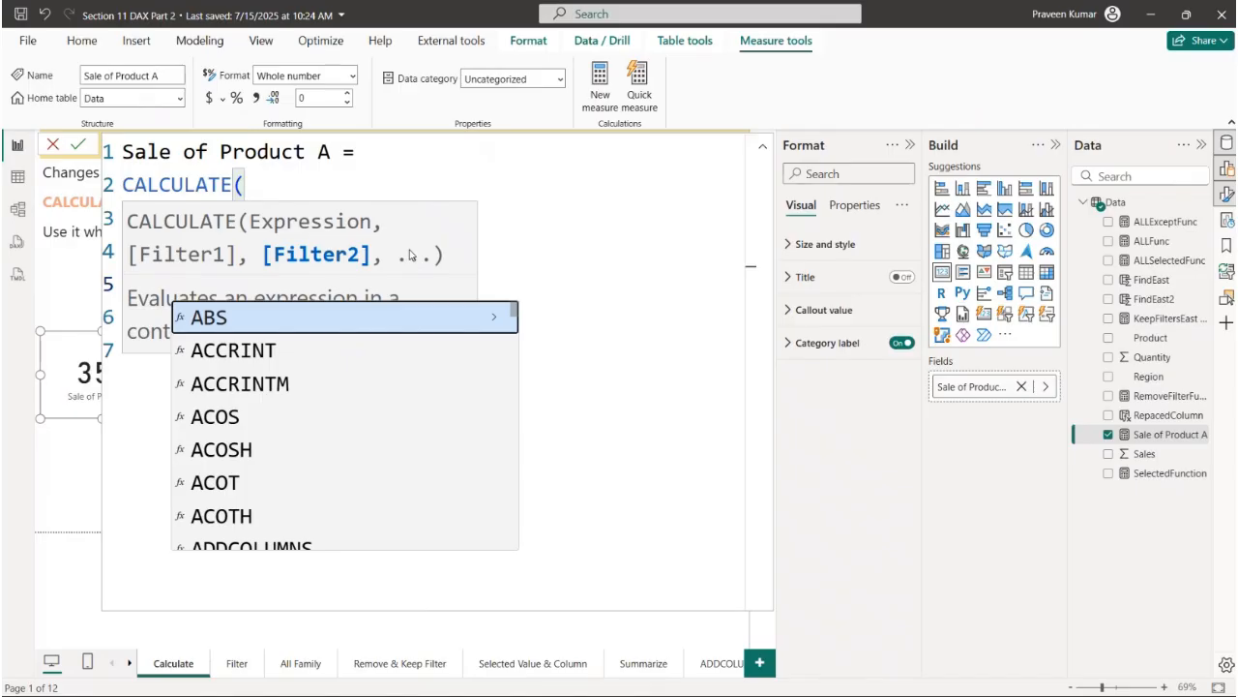
click(474, 261)
click(311, 284)
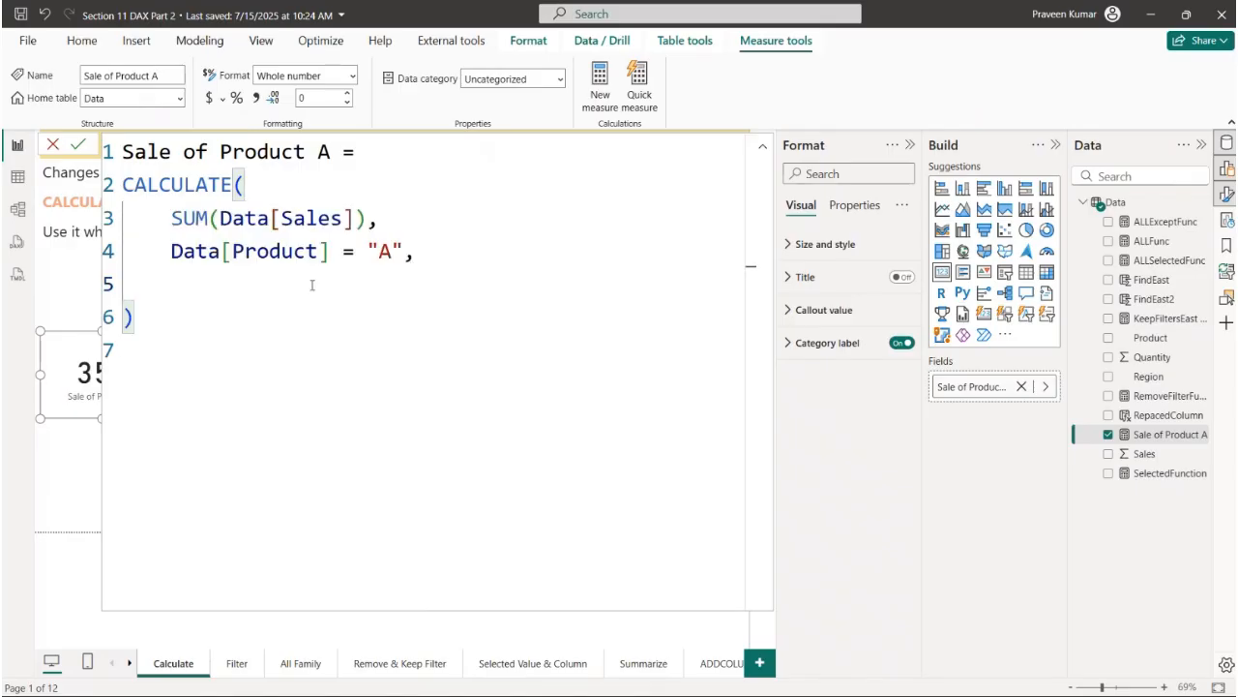
- Enter Data[Region] = "West" as the second CALCULATE filter, apply the measure and close its formula editor
text(Reg)
key(Tab)
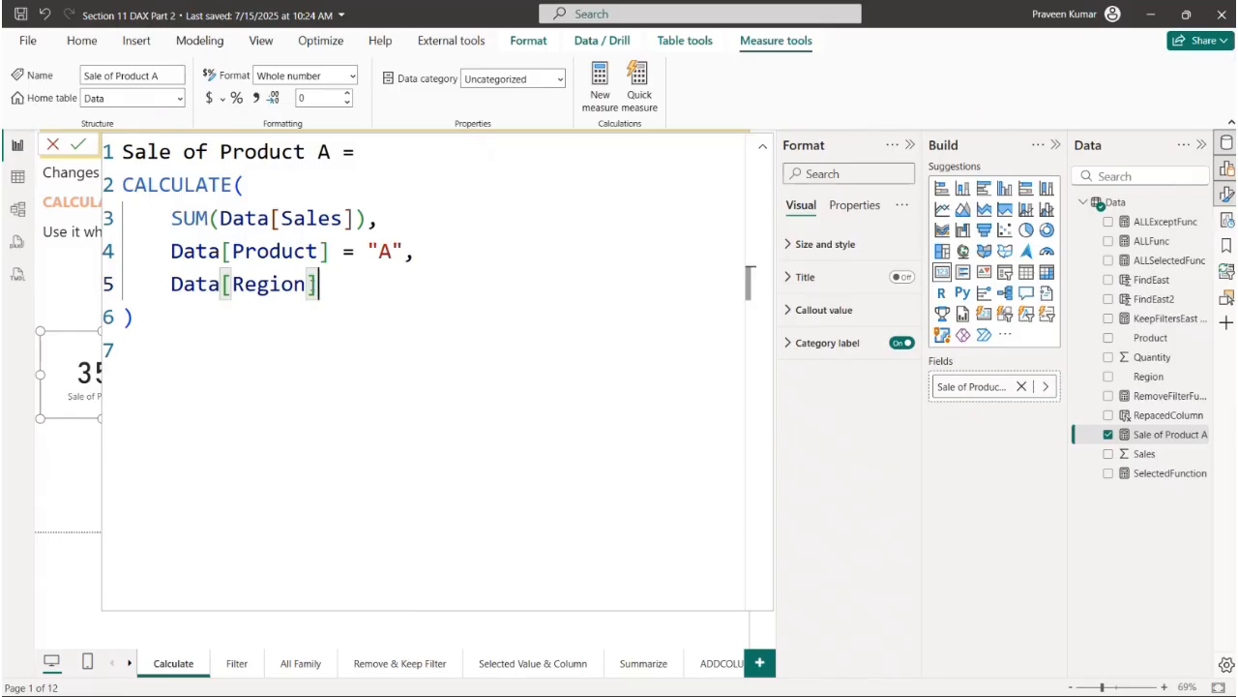
text(=)
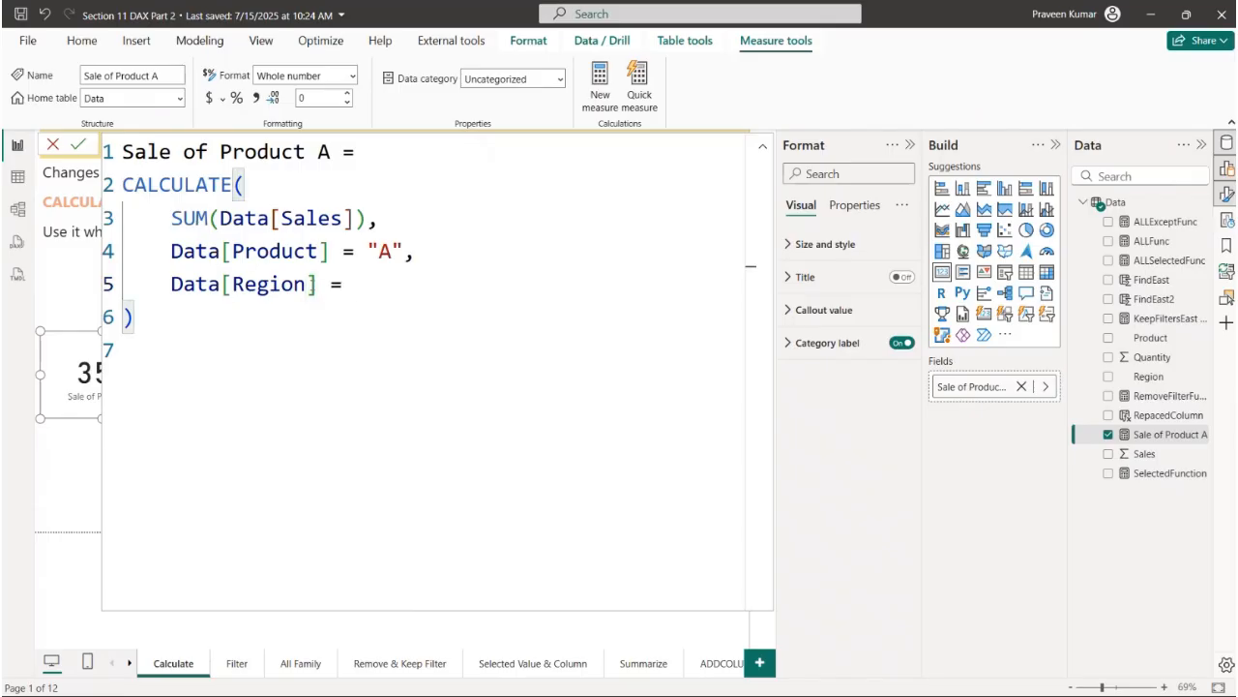
text( "Wesy)
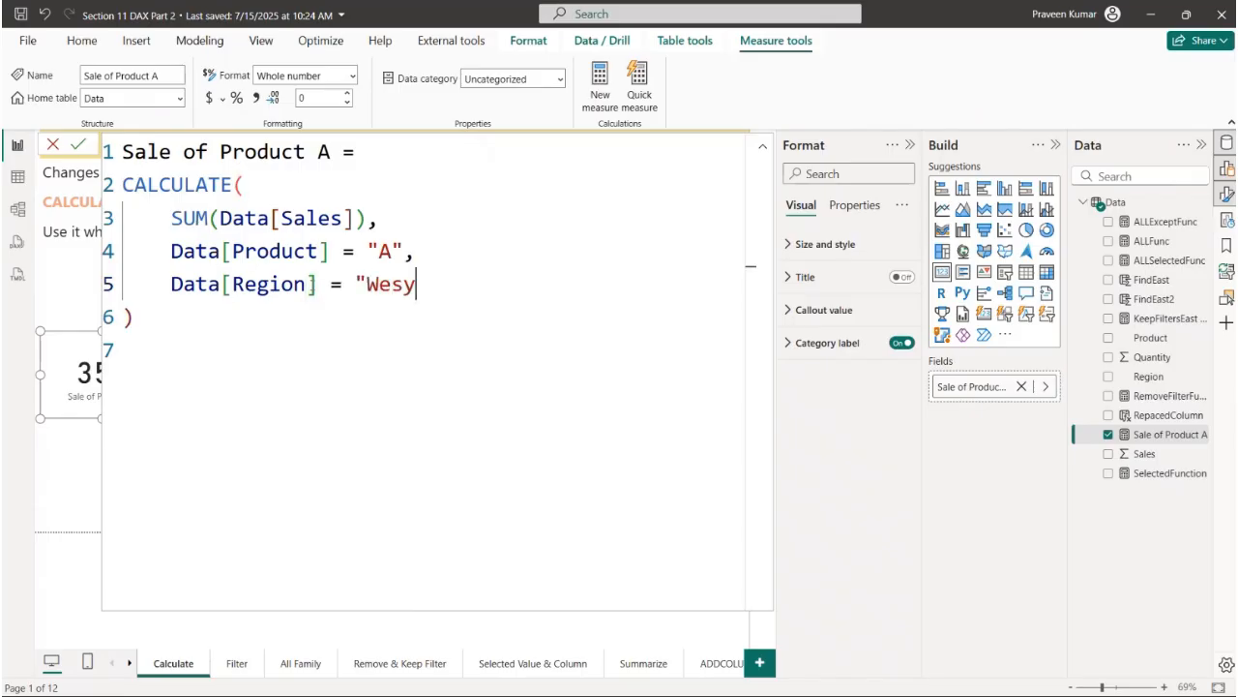
key(BackSpace)
text(t")
key(Return)
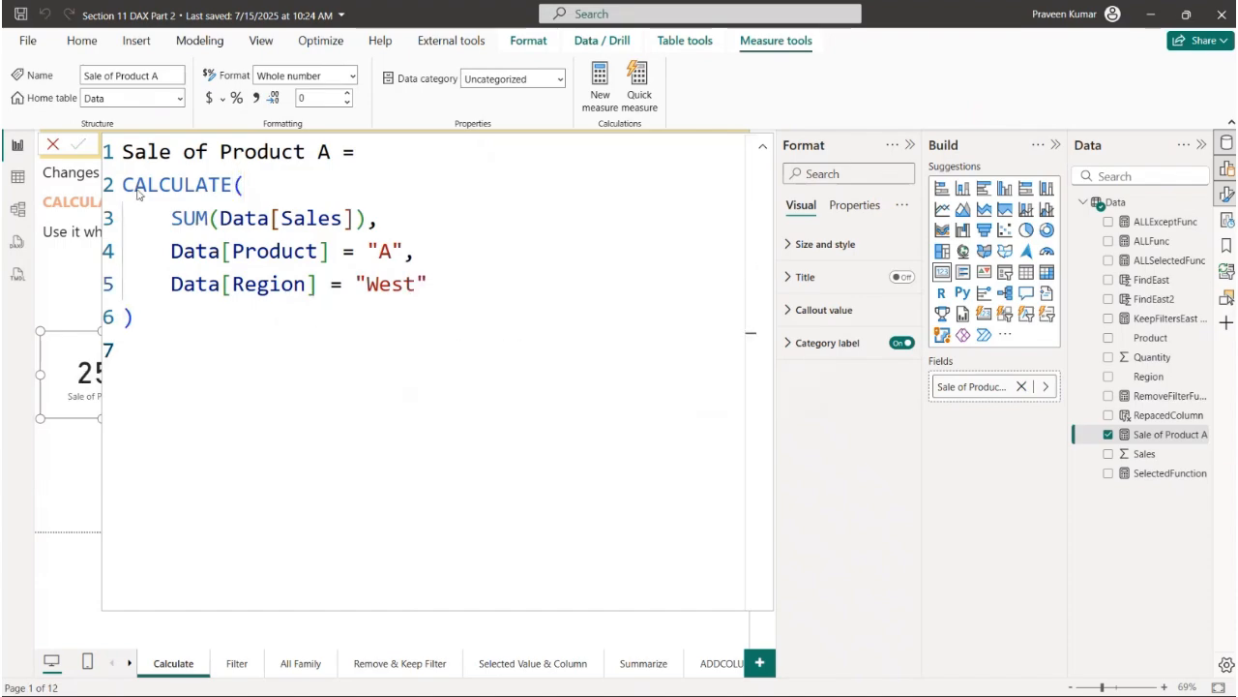
click(53, 145)
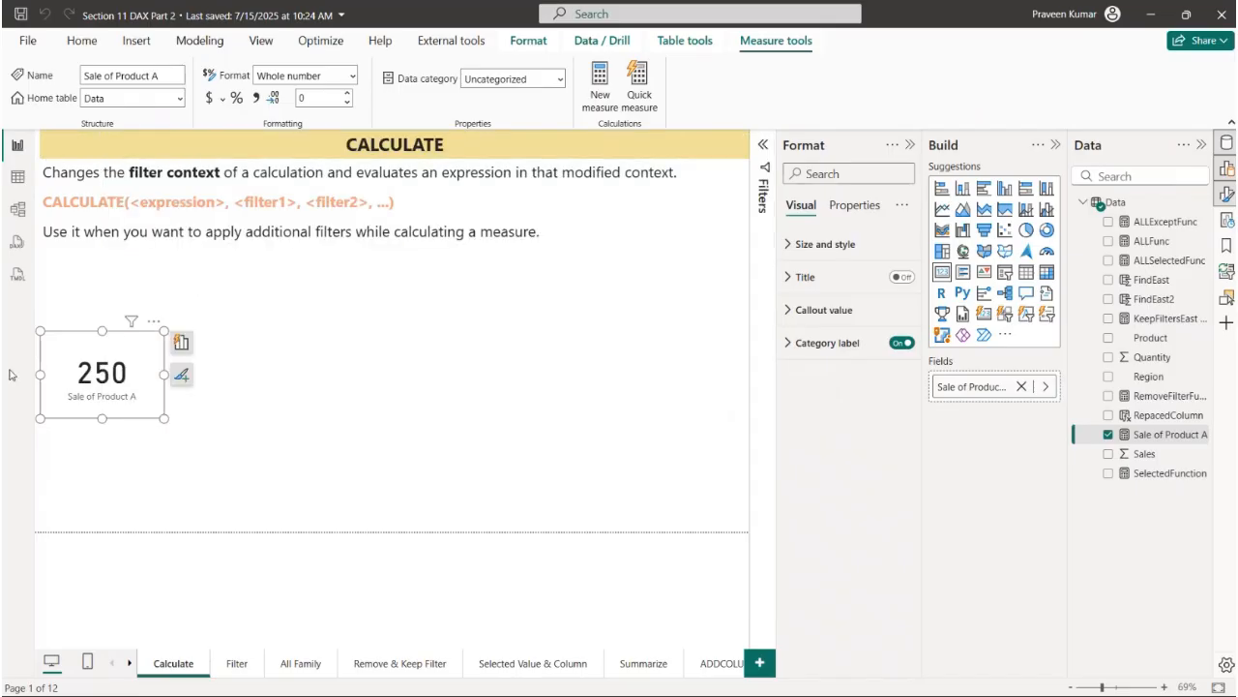
- Switch to the table view and filter the Region column to show only West
click(18, 176)
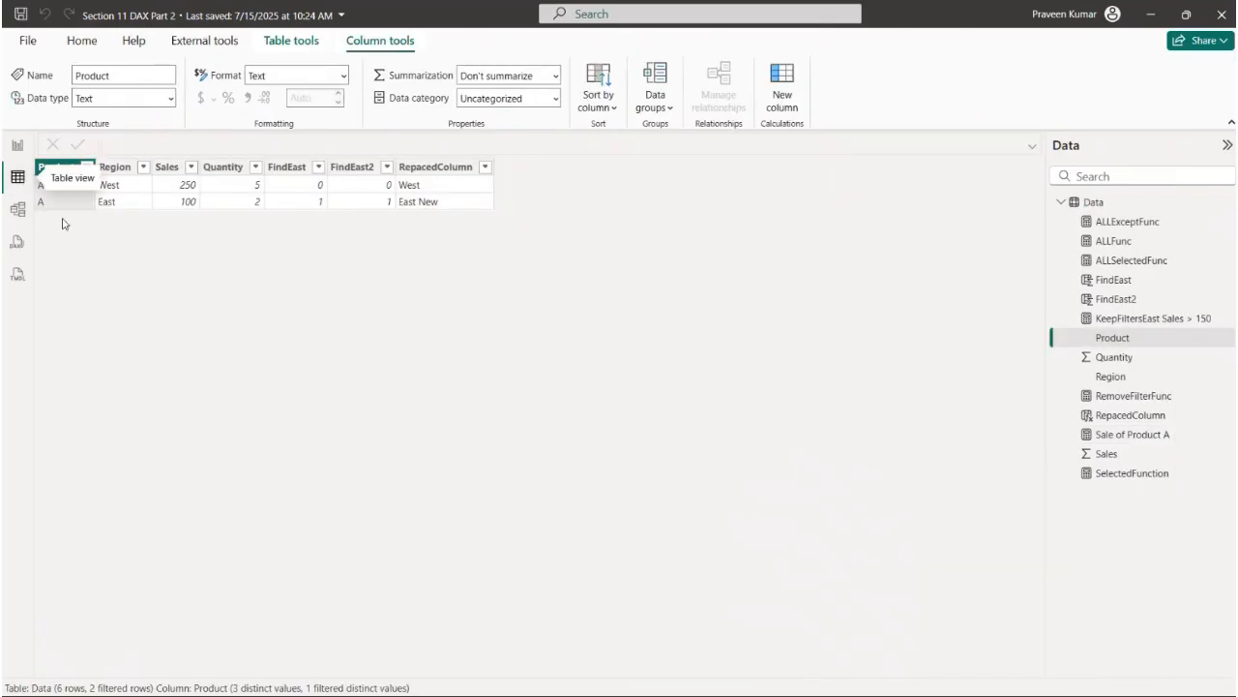
click(144, 167)
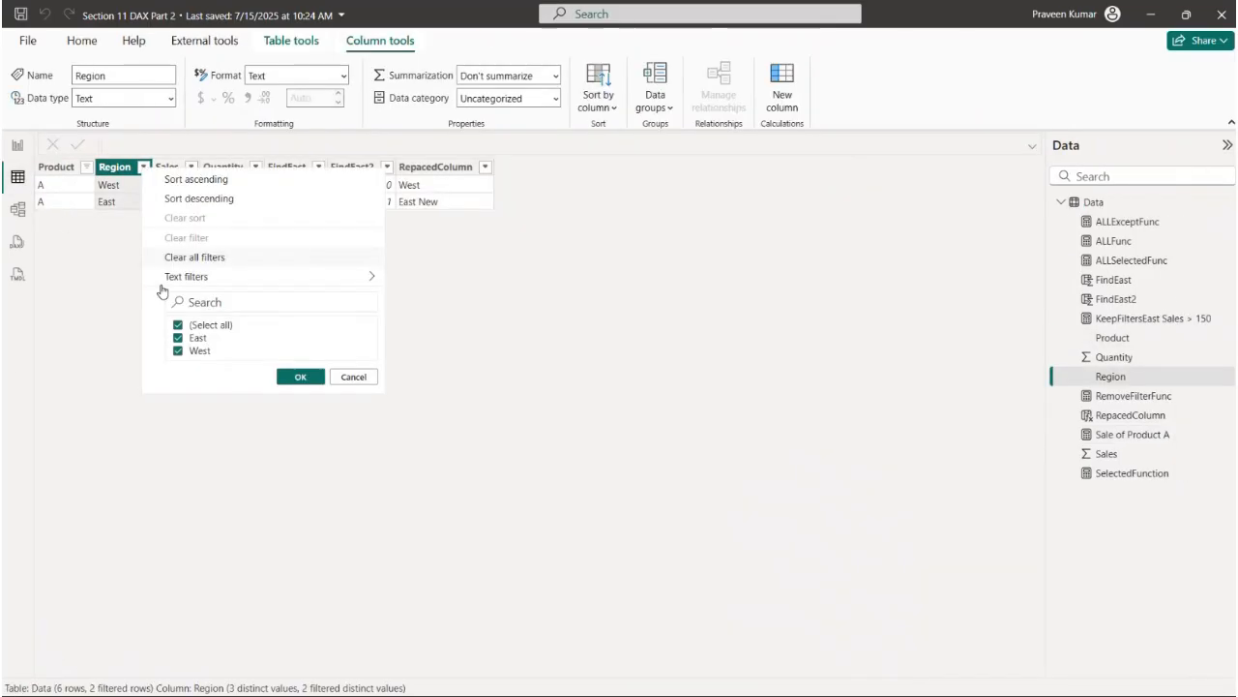
click(186, 325)
click(192, 352)
click(335, 377)
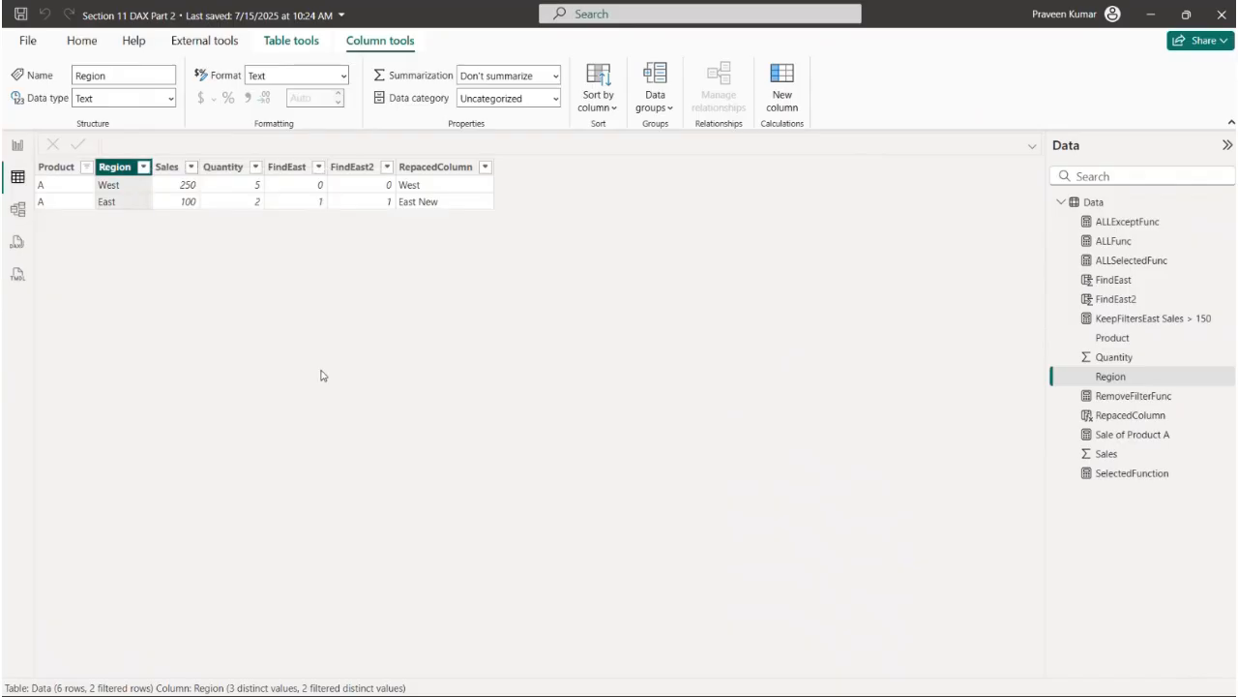
click(144, 167)
click(199, 344)
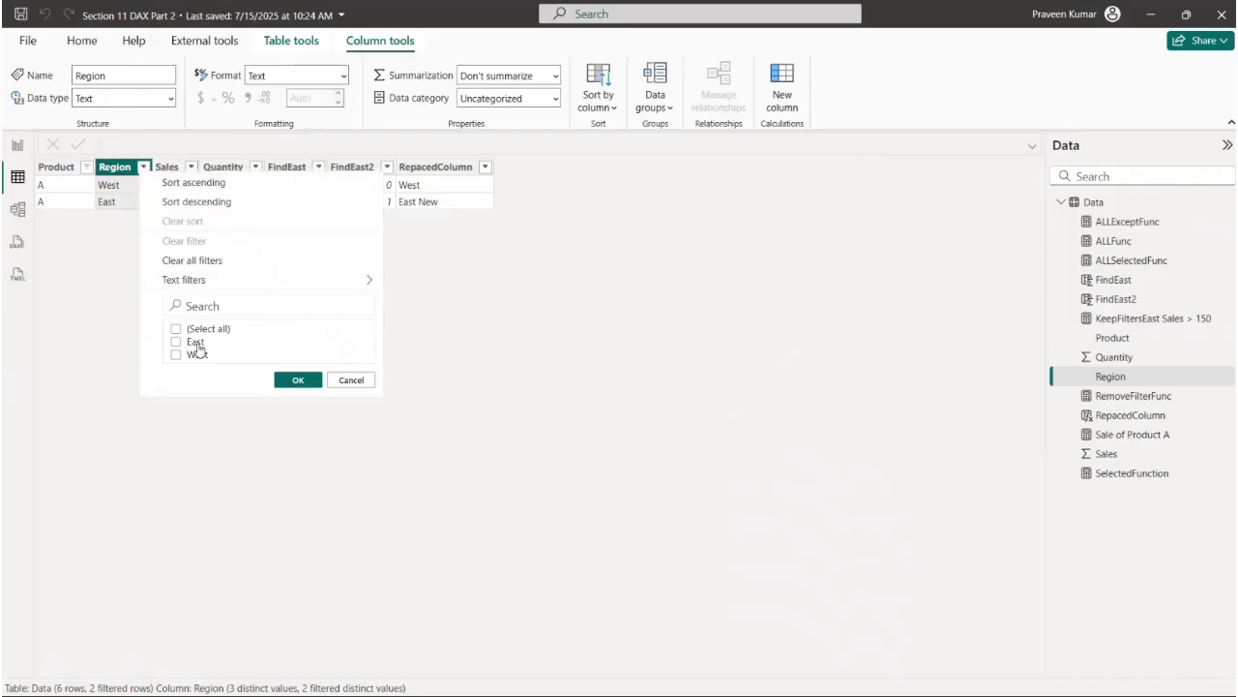
click(298, 380)
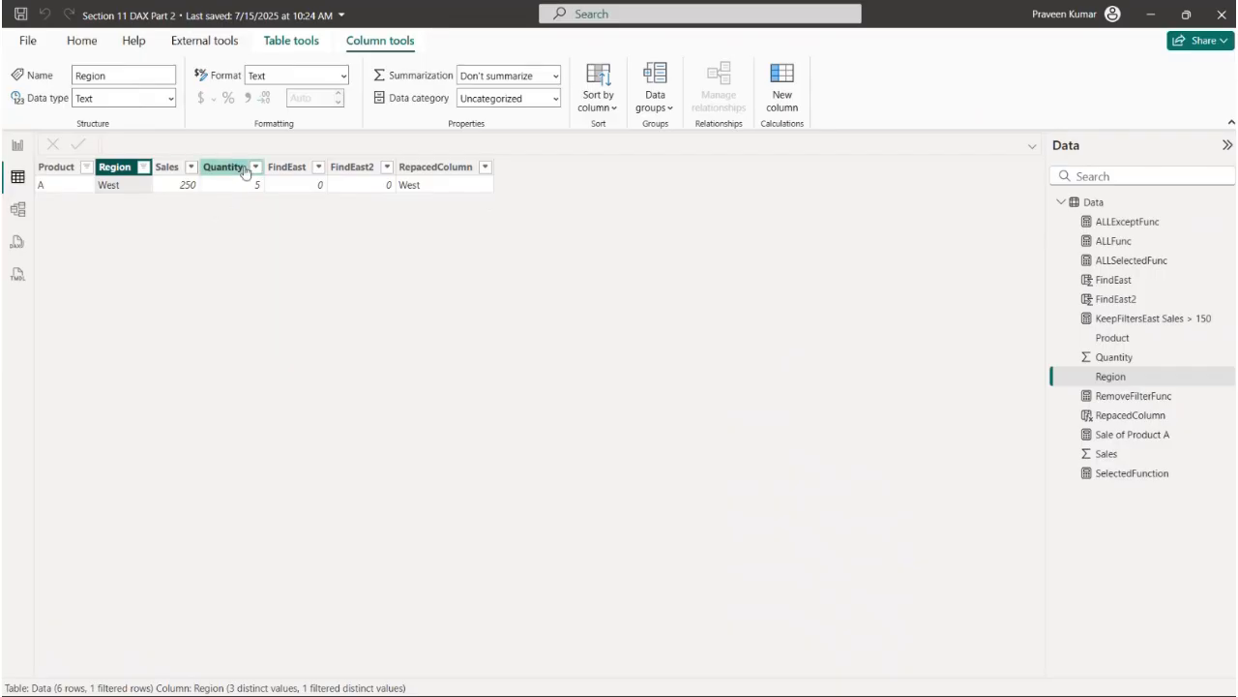
- Clear the Region column's filter and filter the Product column to show only product B
click(143, 166)
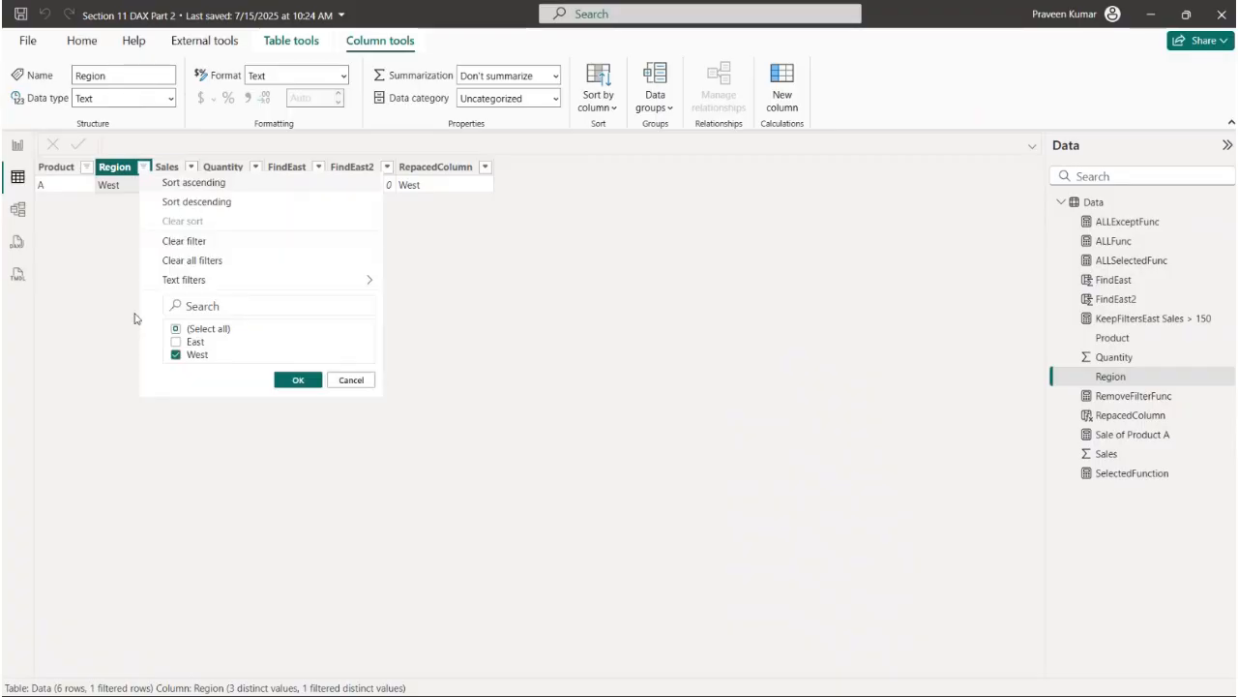
click(296, 379)
click(87, 166)
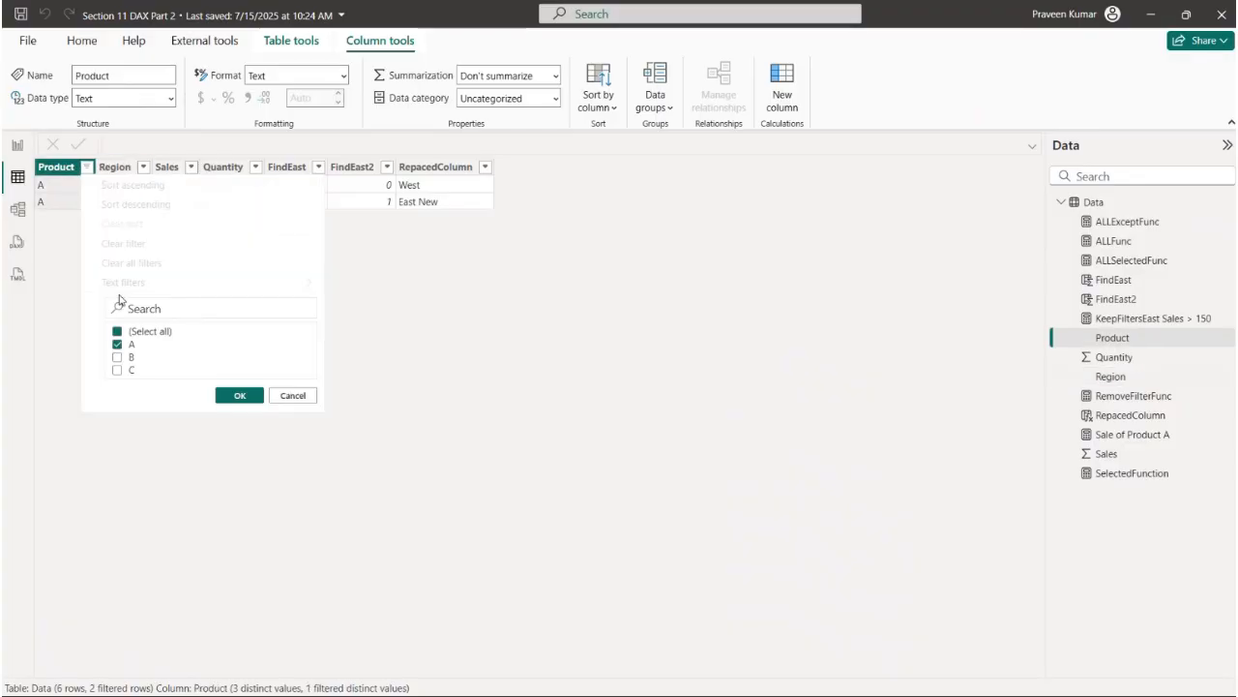
click(117, 344)
click(117, 357)
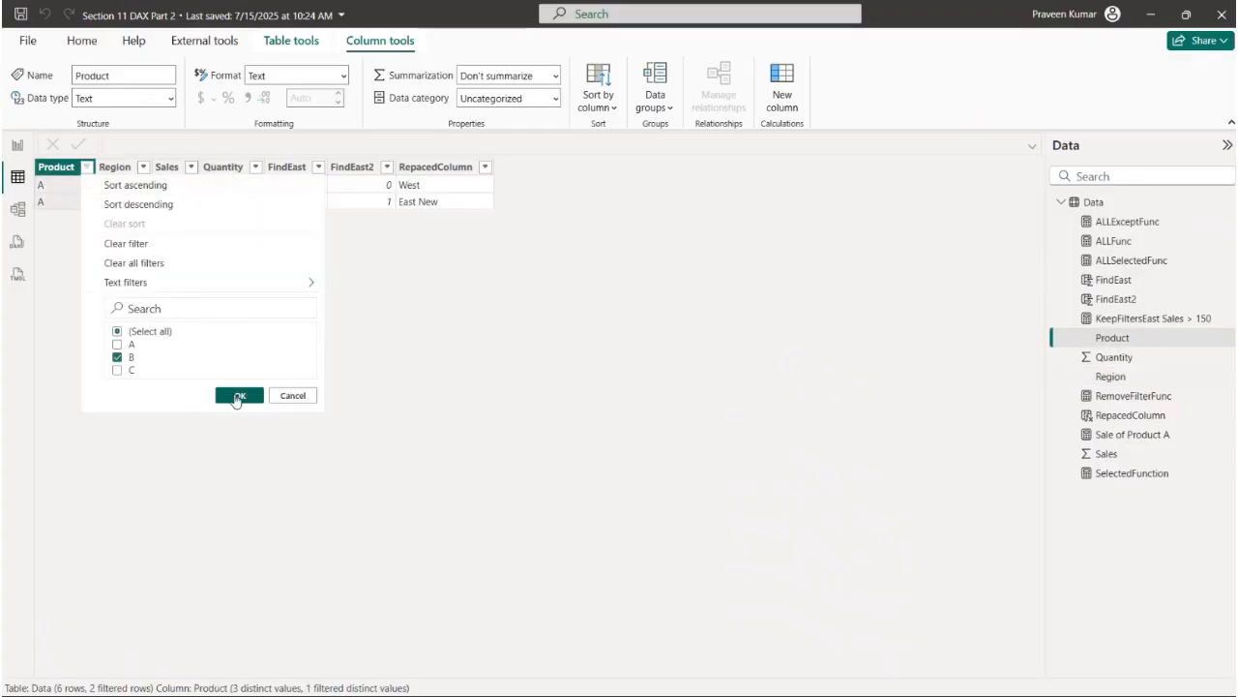
click(240, 394)
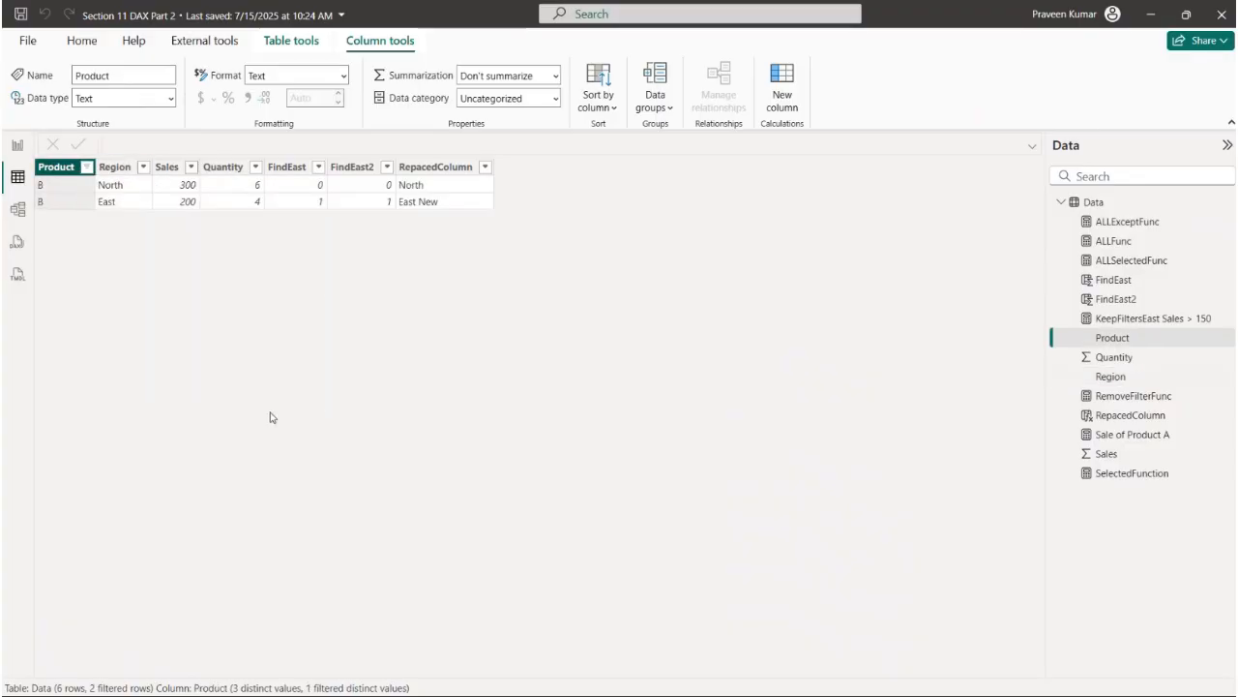
- Reopen the Sale of Product A formula in the report view and change its filters to Product "B" and Region "East"
click(17, 148)
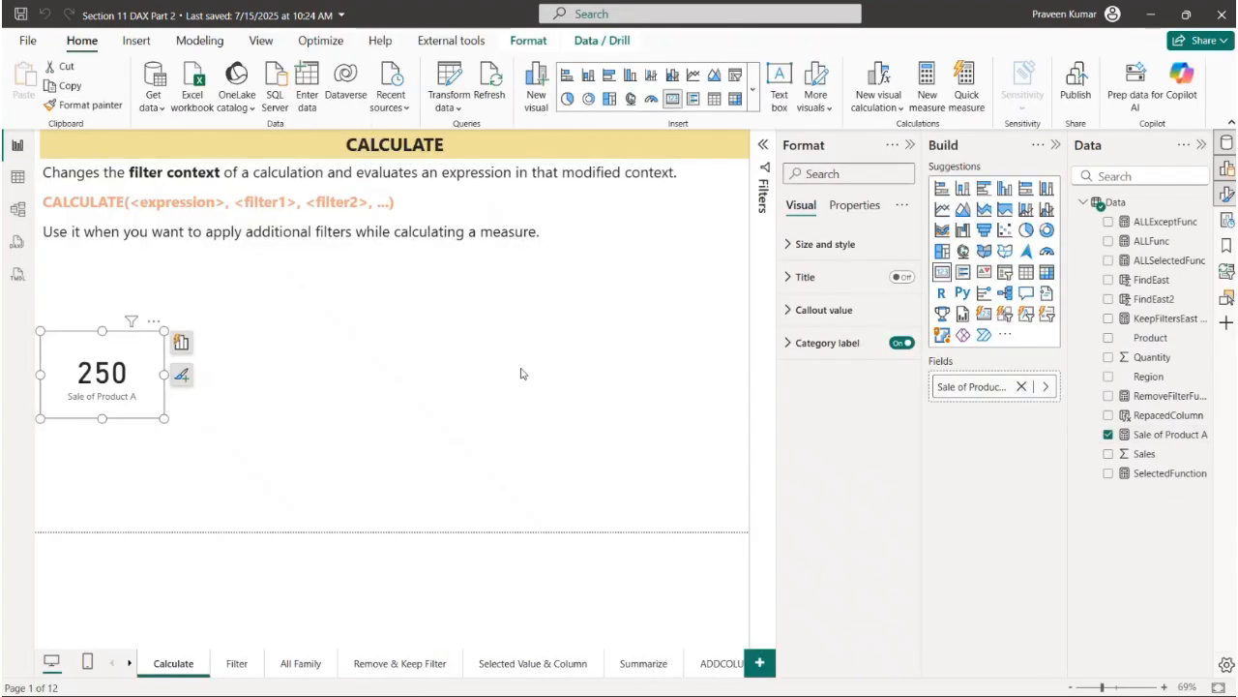
click(1161, 435)
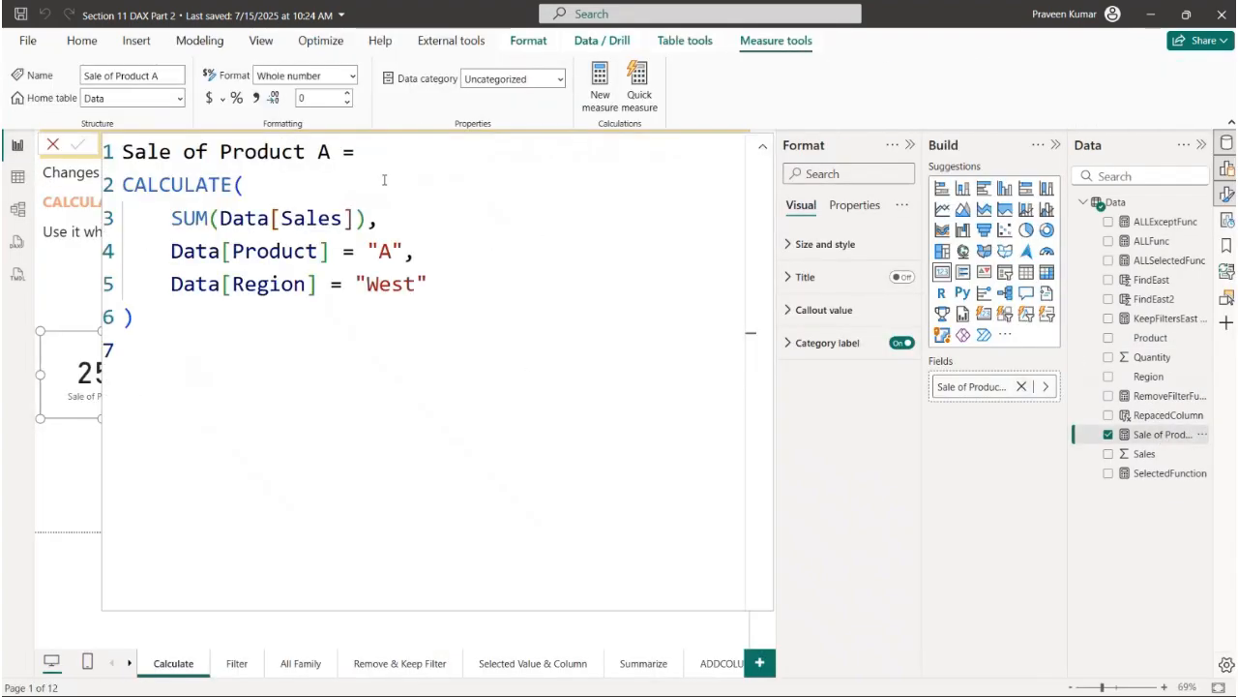
click(389, 253)
key(BackSpace)
text(B)
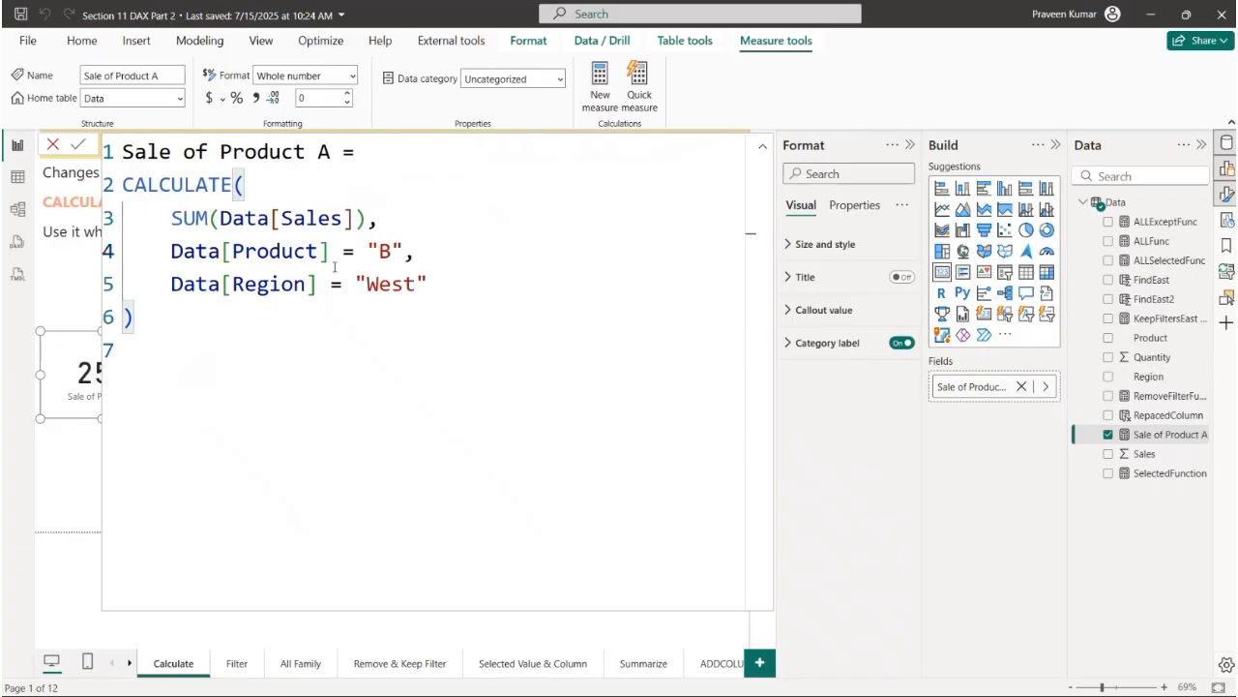
drag(417, 286, 367, 286)
click(397, 290)
text(East)
- Change SUM to SUMX in the formula and insert the Data table as its first argument before Data[Sales]
click(370, 218)
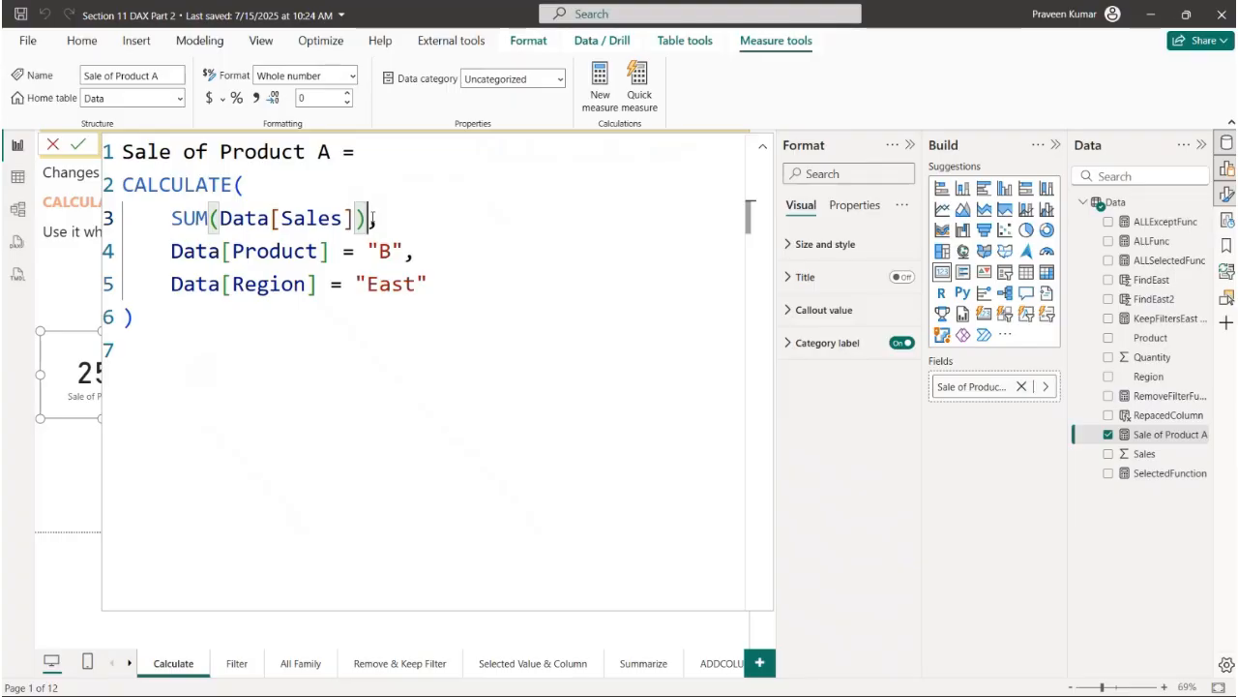
click(207, 219)
text(X)
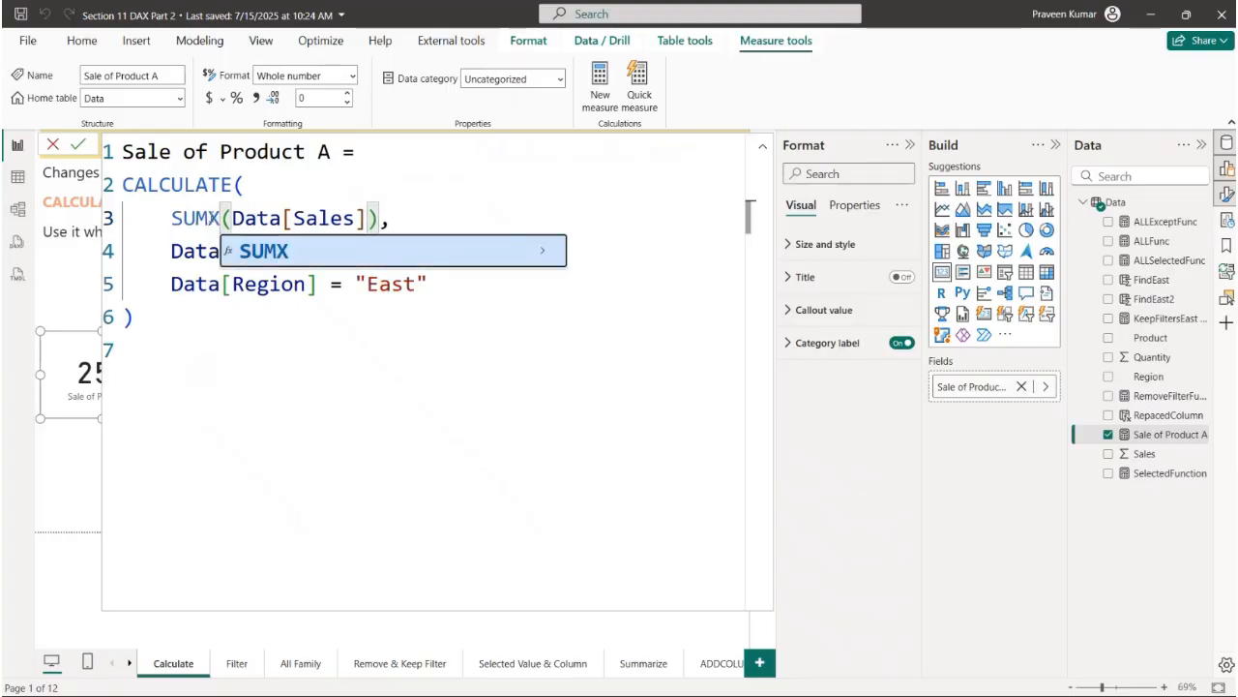
click(257, 219)
key(Right)
key(Right)
key(Right)
key(Right)
key(Left)
key(Left)
key(Left)
key(Left)
key(Left)
key(Left)
text(Date)
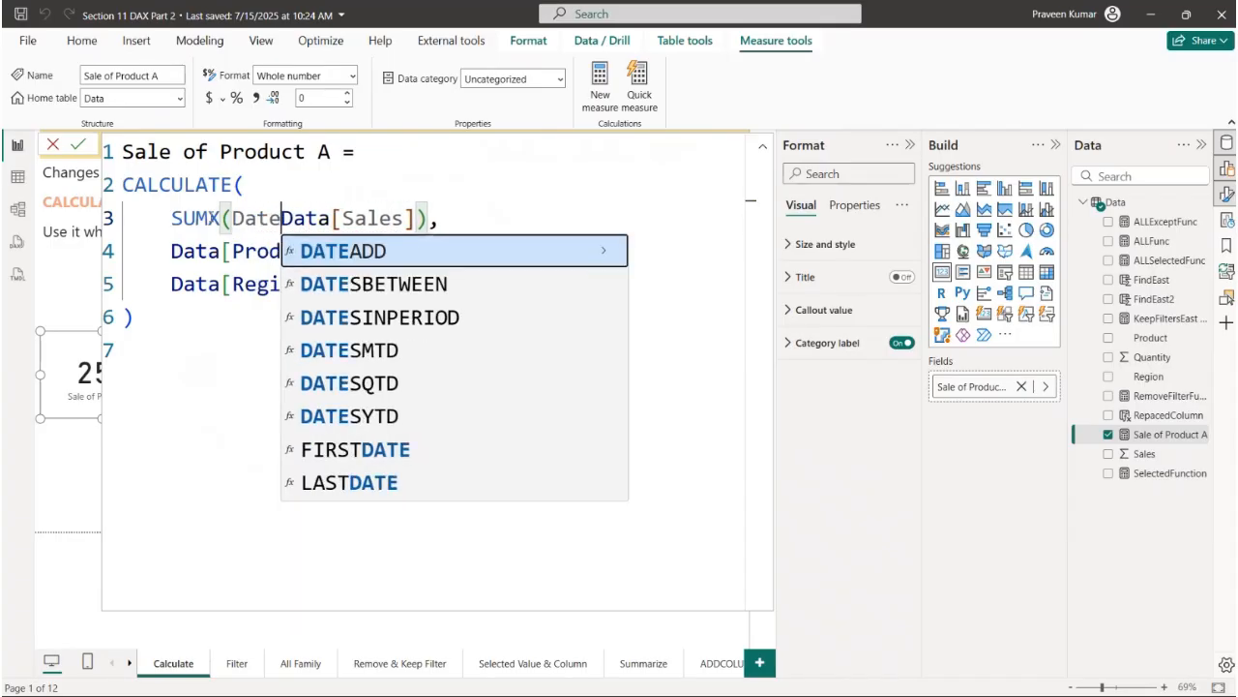
key(BackSpace)
key(BackSpace)
text(ta)
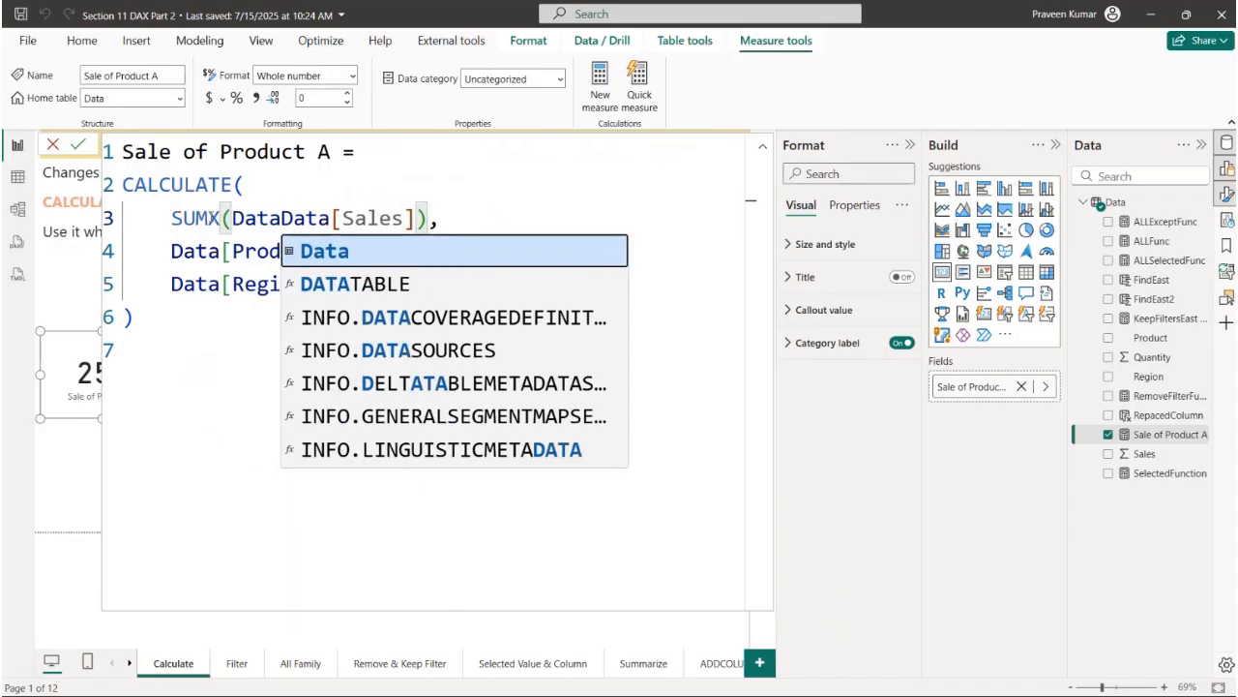
text(,)
- Multiply Data[Sales] by Data[Quantity] inside SUMX, apply the measure and close its formula editor
key(Right)
key(Right)
key(Right)
key(Right)
key(Right)
key(Right)
key(Right)
key(Right)
key(Right)
key(Right)
key(Right)
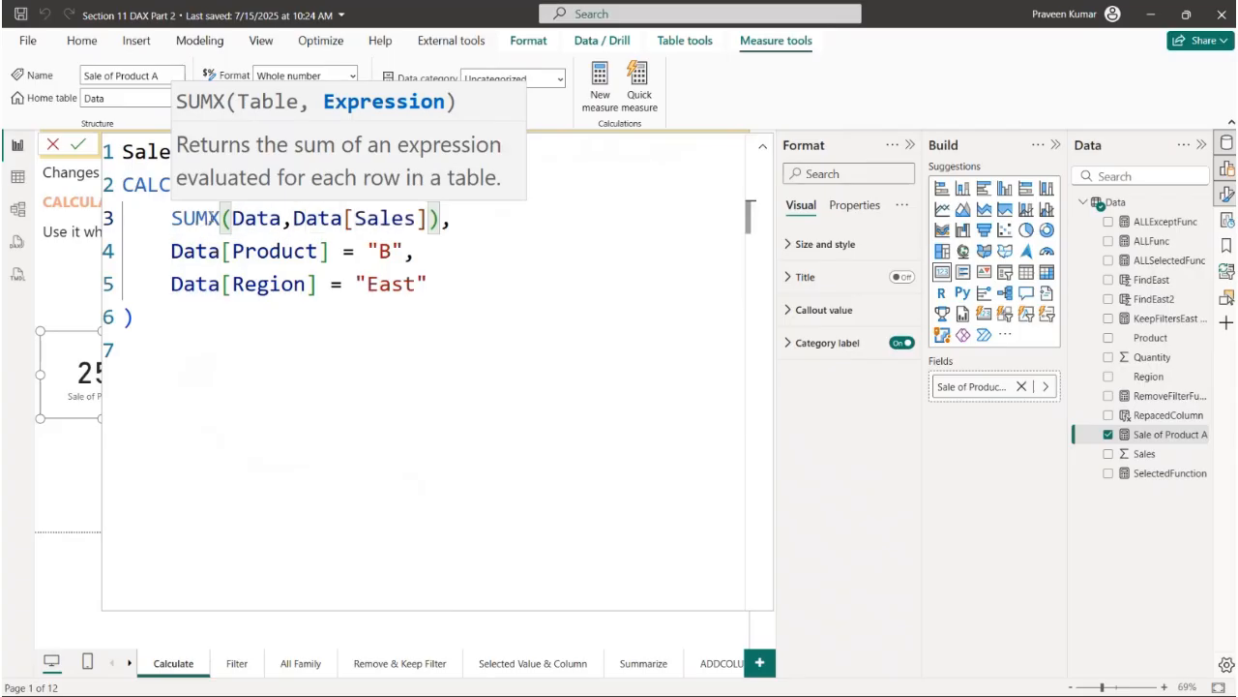
text(*)
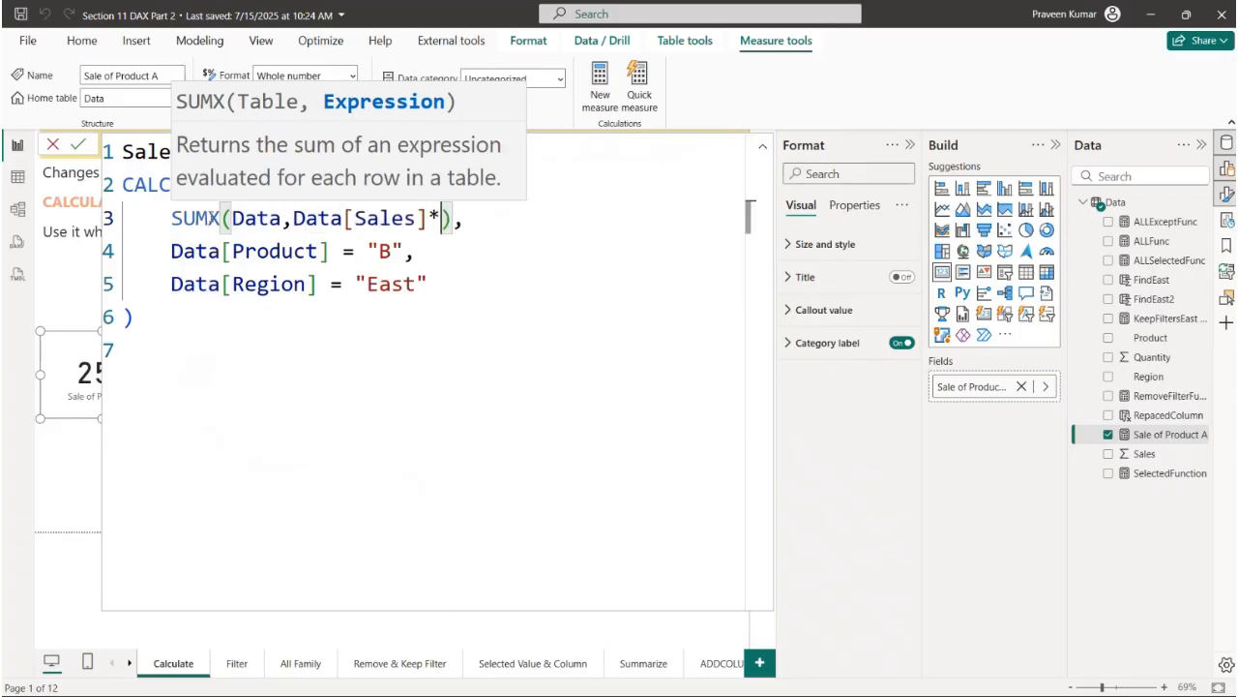
text(Da)
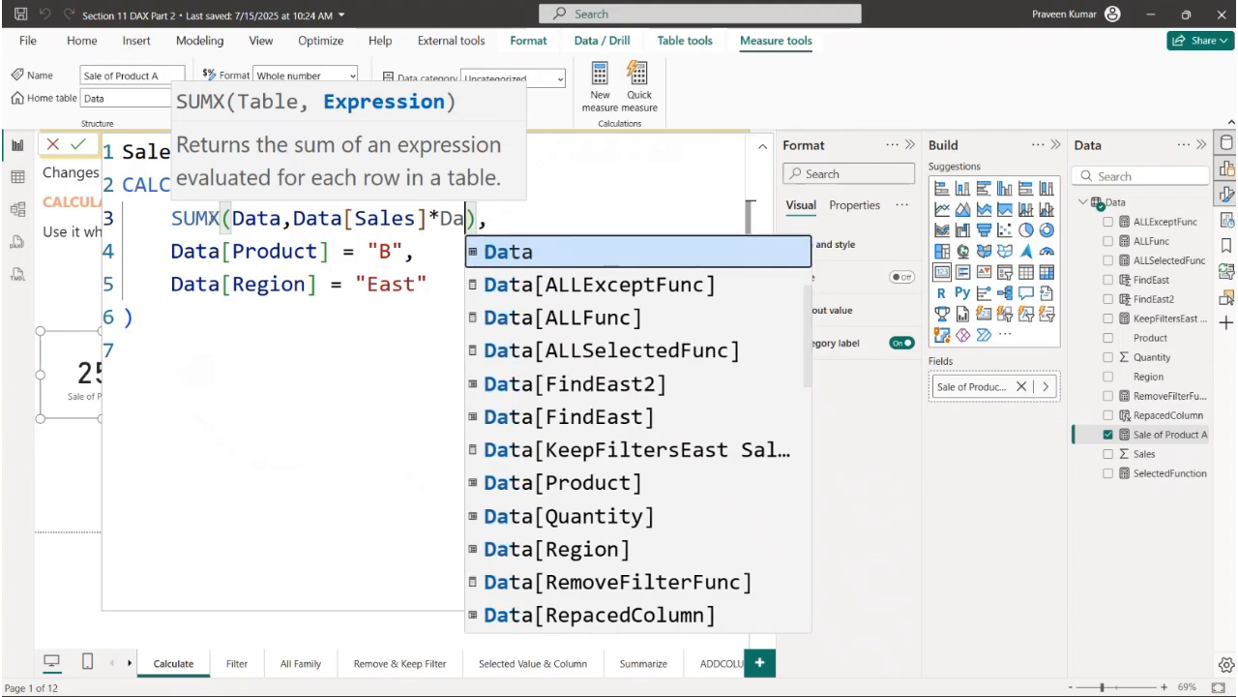
key(Down)
key(Down)
key(Down)
key(Down)
key(Down)
key(Down)
key(Down)
key(Down)
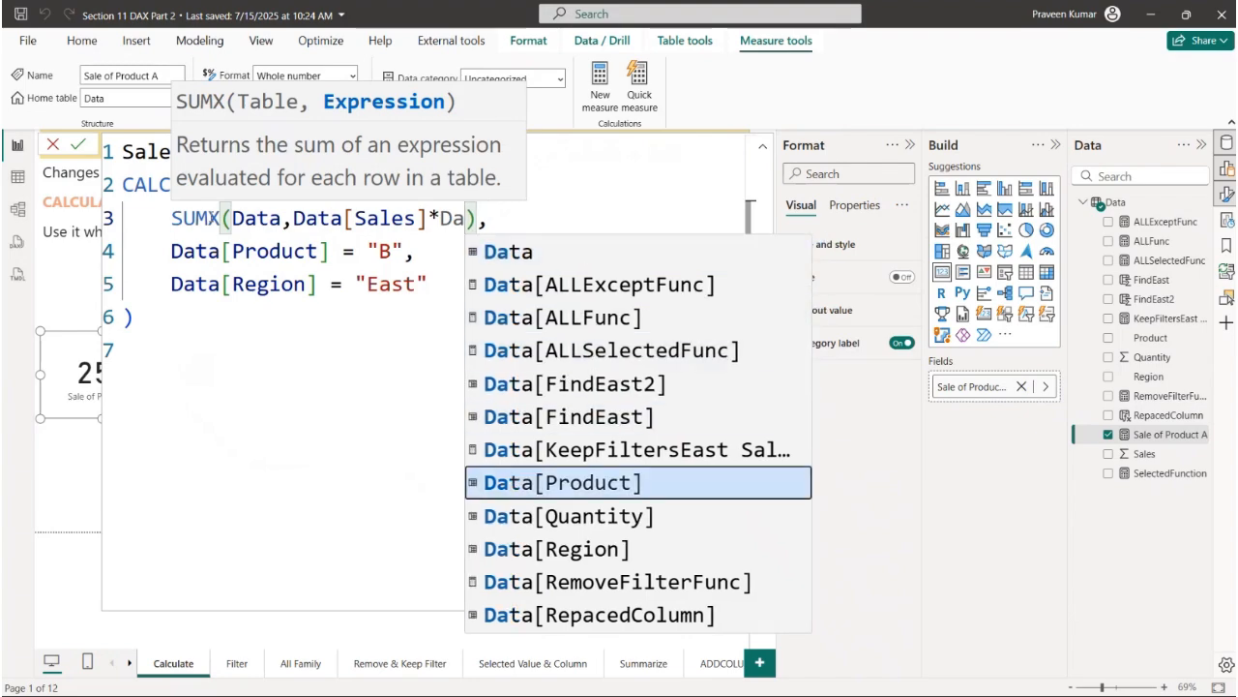
key(Tab)
key(Return)
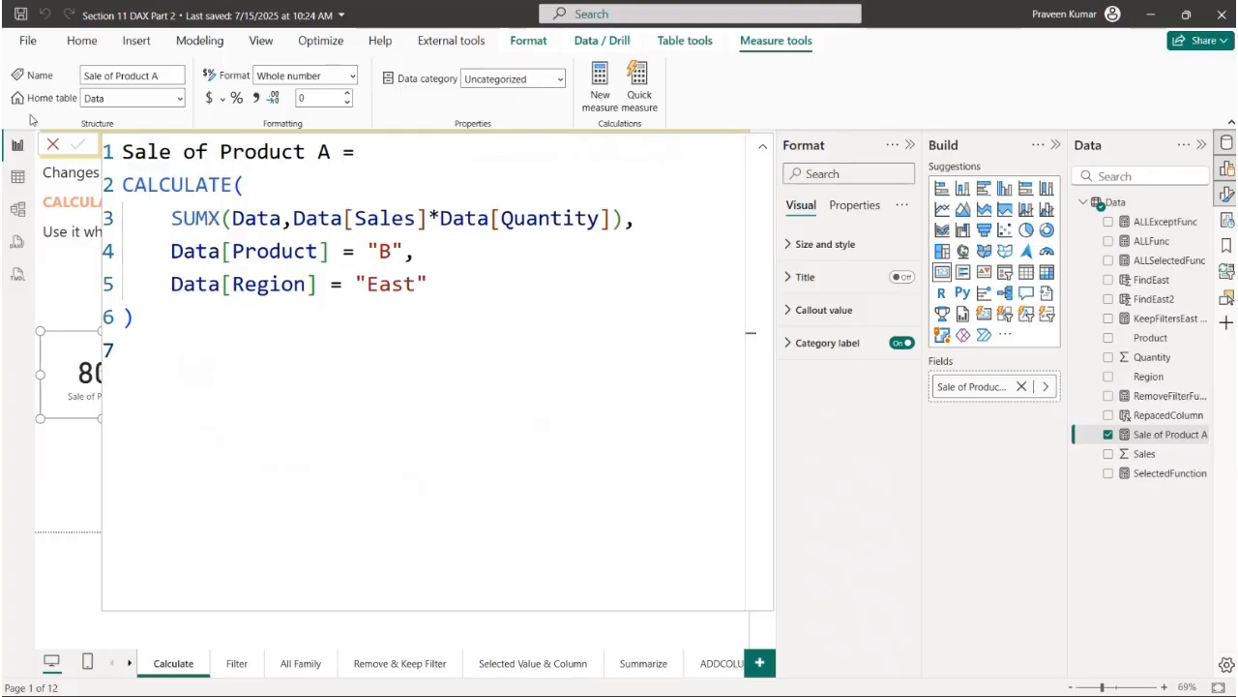
click(53, 145)
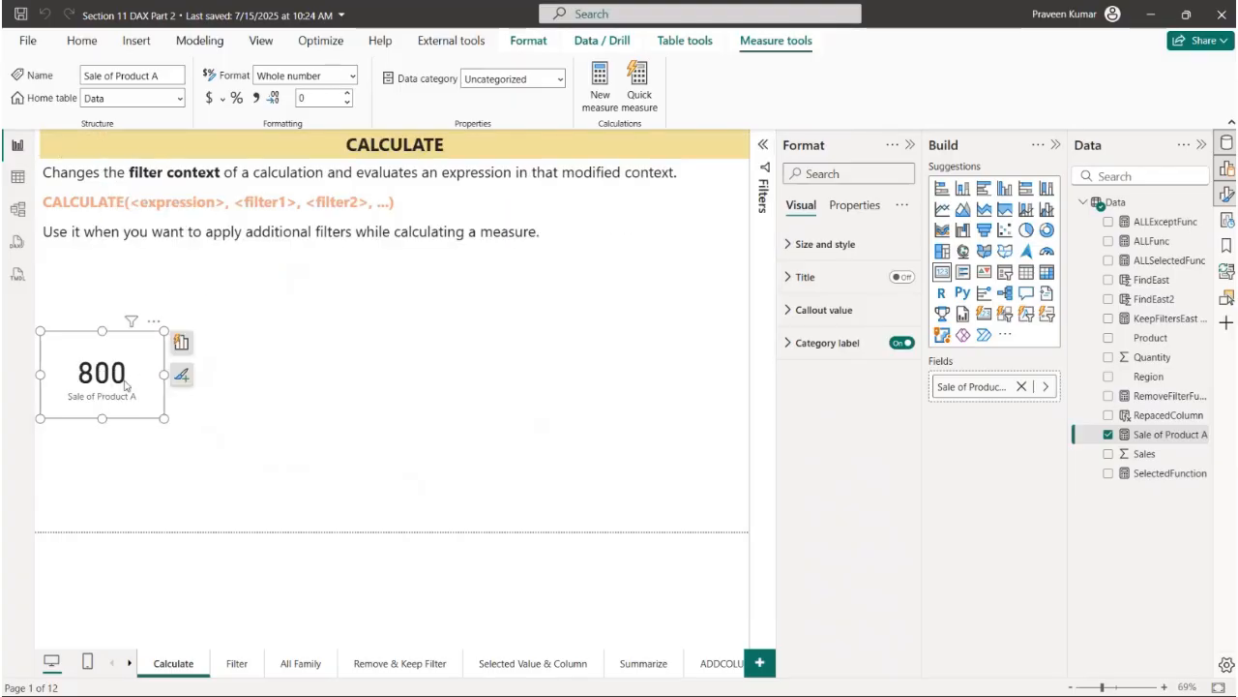
- Filter the Region column to show only East in the table view and return to the report view
click(18, 176)
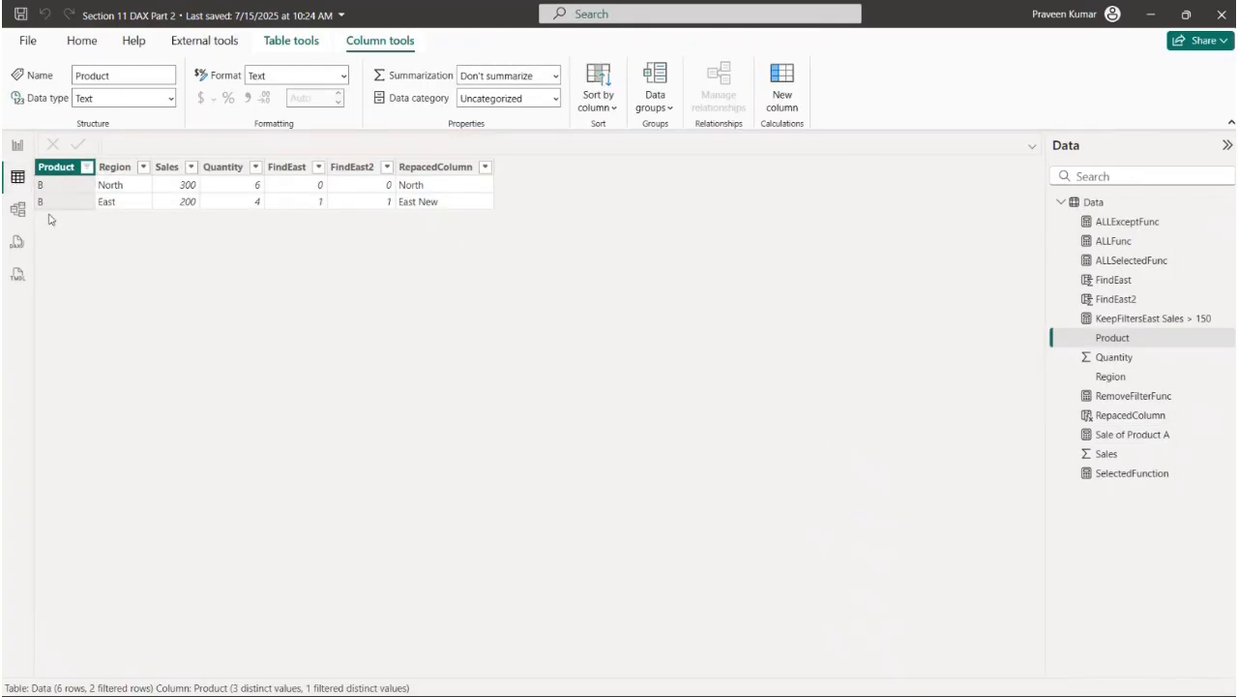
click(143, 167)
click(175, 332)
click(186, 345)
click(297, 382)
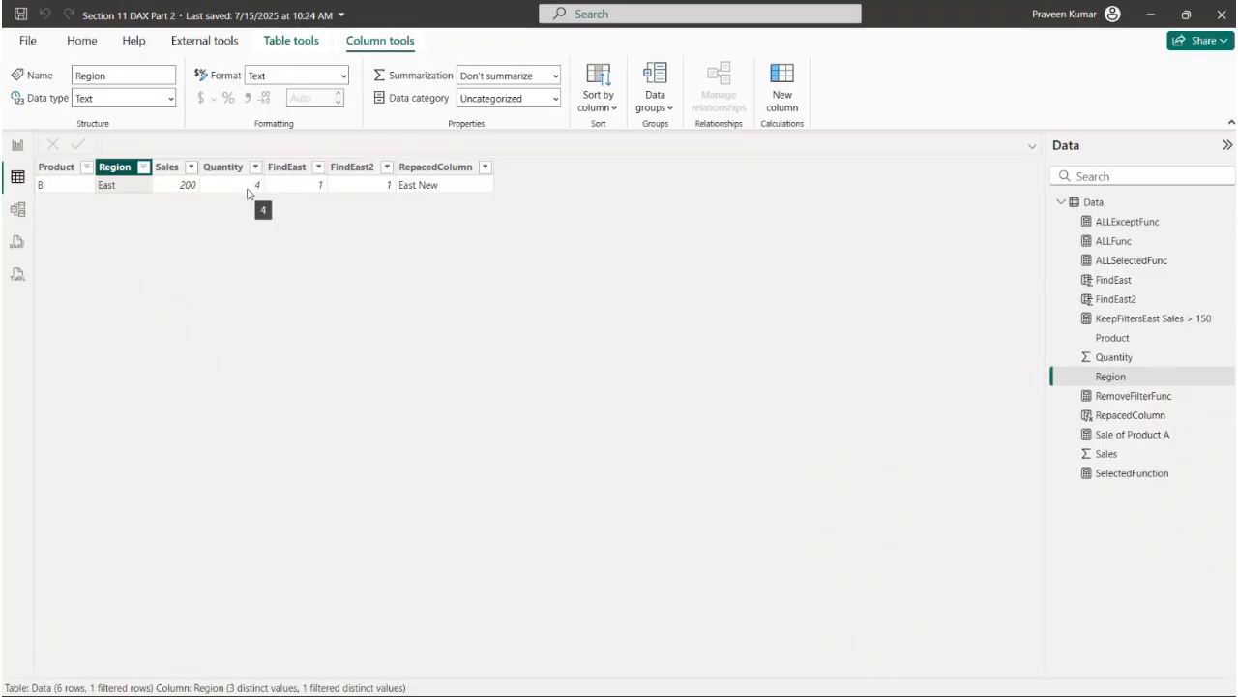
click(16, 145)
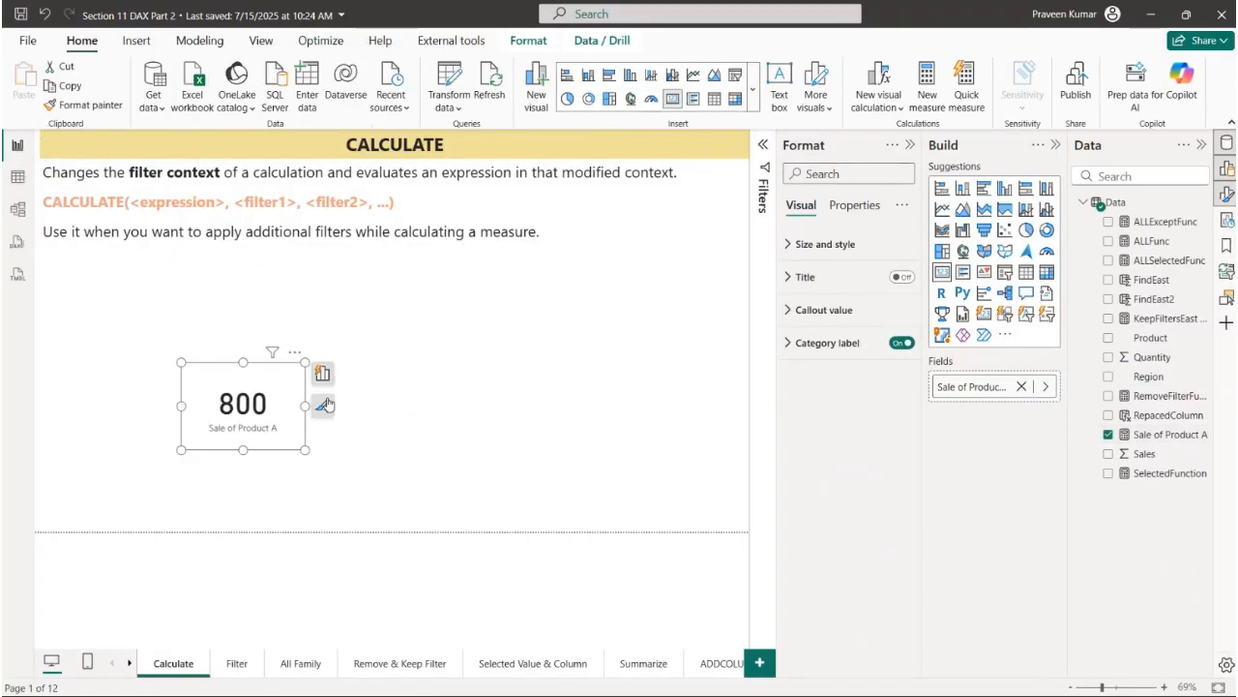
- Open the Filter report page and collapse the Format and Build panes
click(1169, 435)
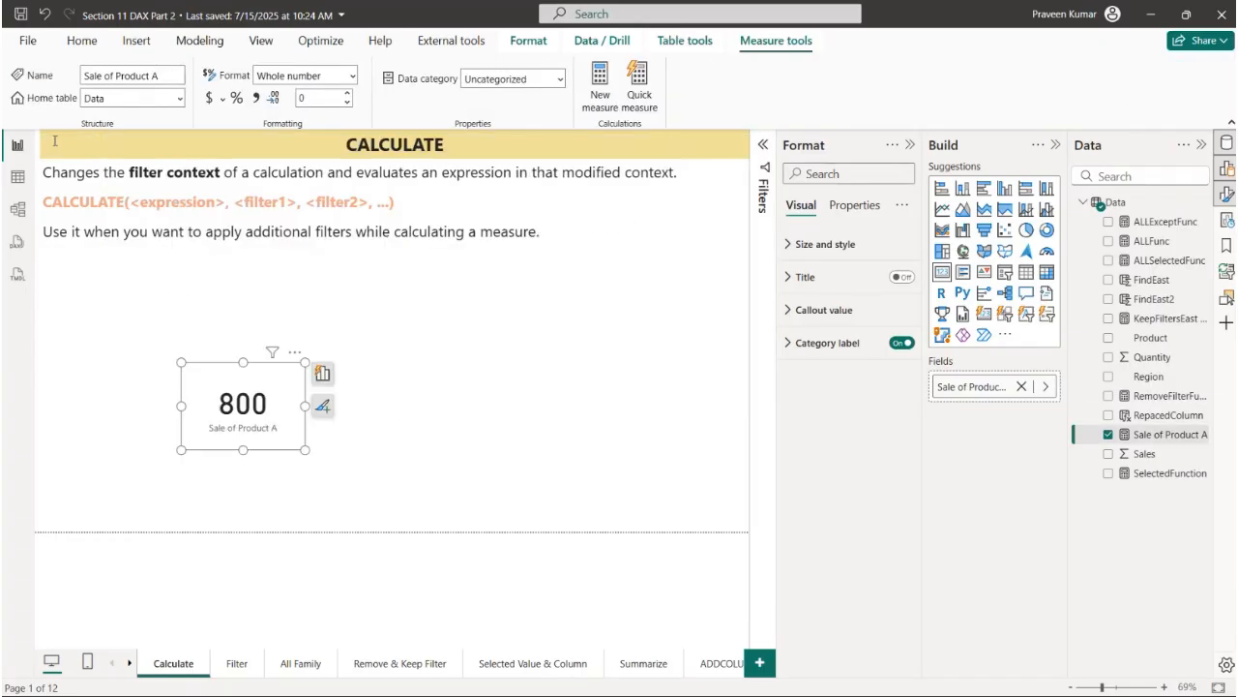
click(232, 664)
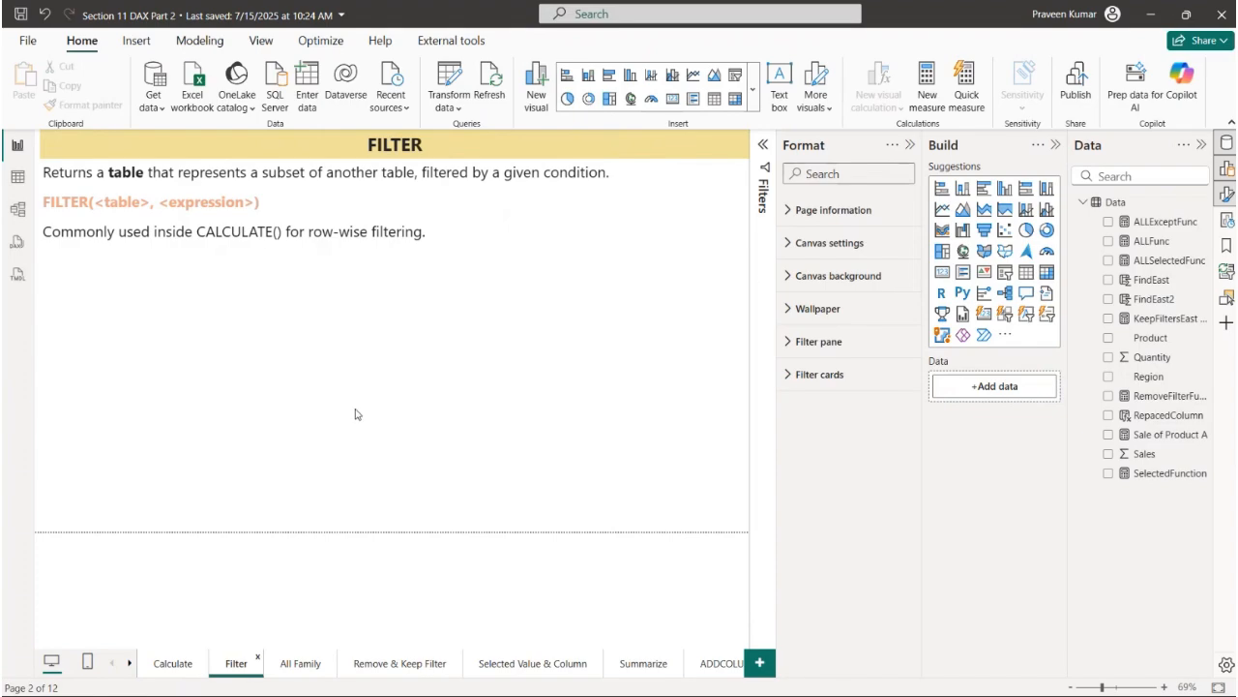
click(909, 145)
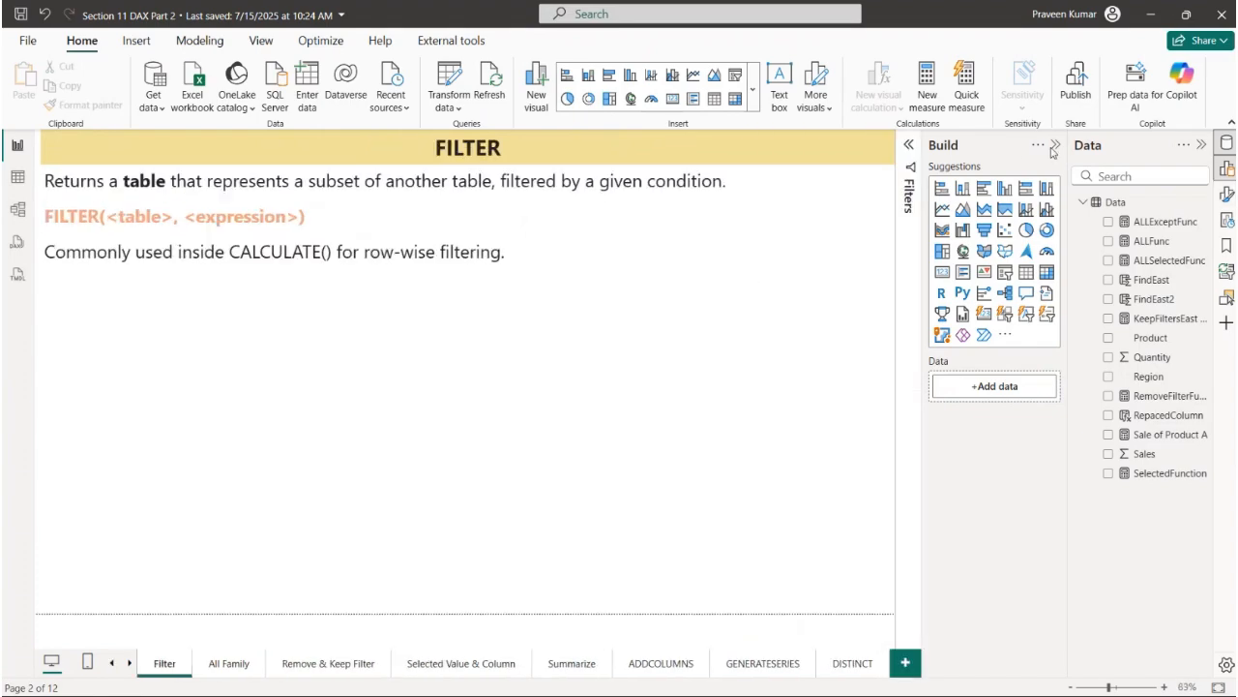
click(1053, 146)
- Examine the FILTER description, its table and expression arguments, and the note on using it inside CALCULATE
drag(164, 193, 813, 197)
click(170, 234)
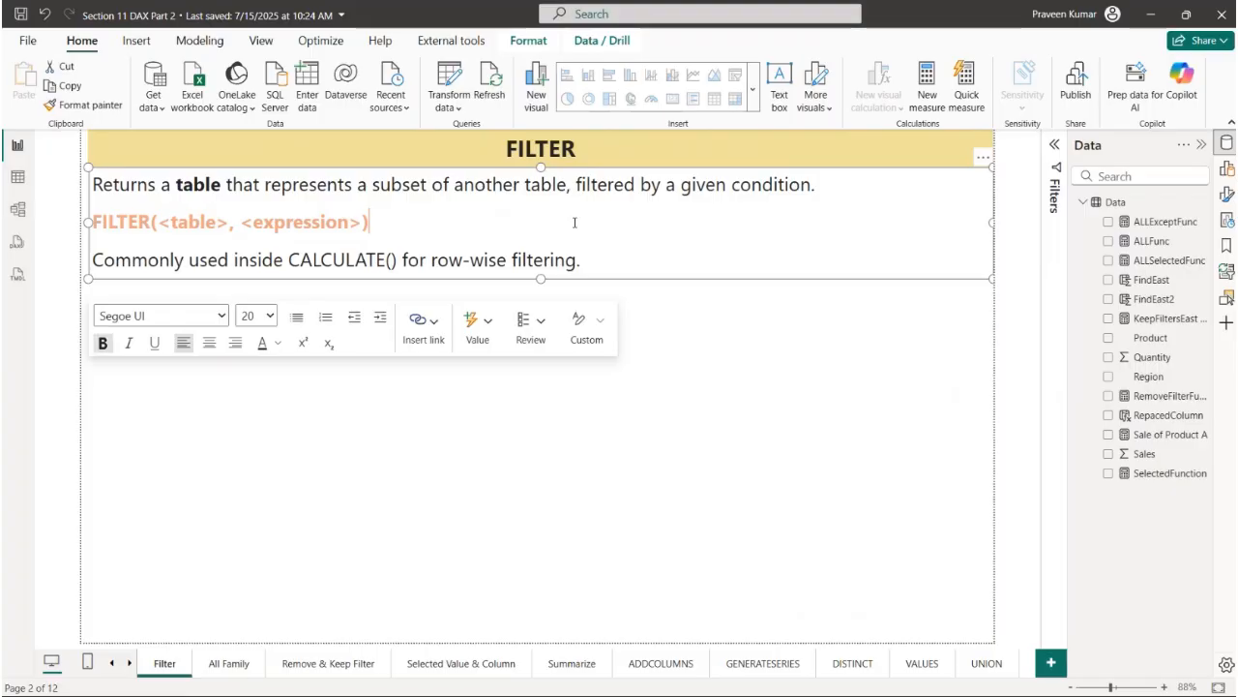
drag(94, 222, 348, 223)
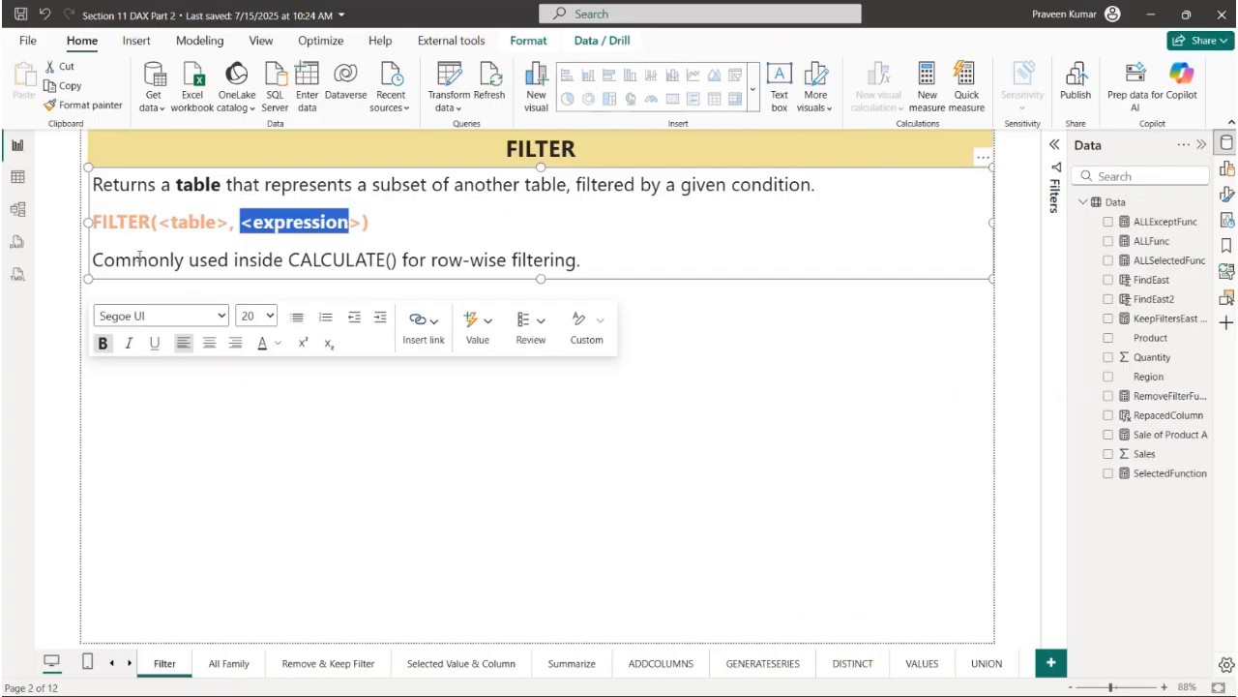
double_click(107, 260)
drag(237, 259, 503, 259)
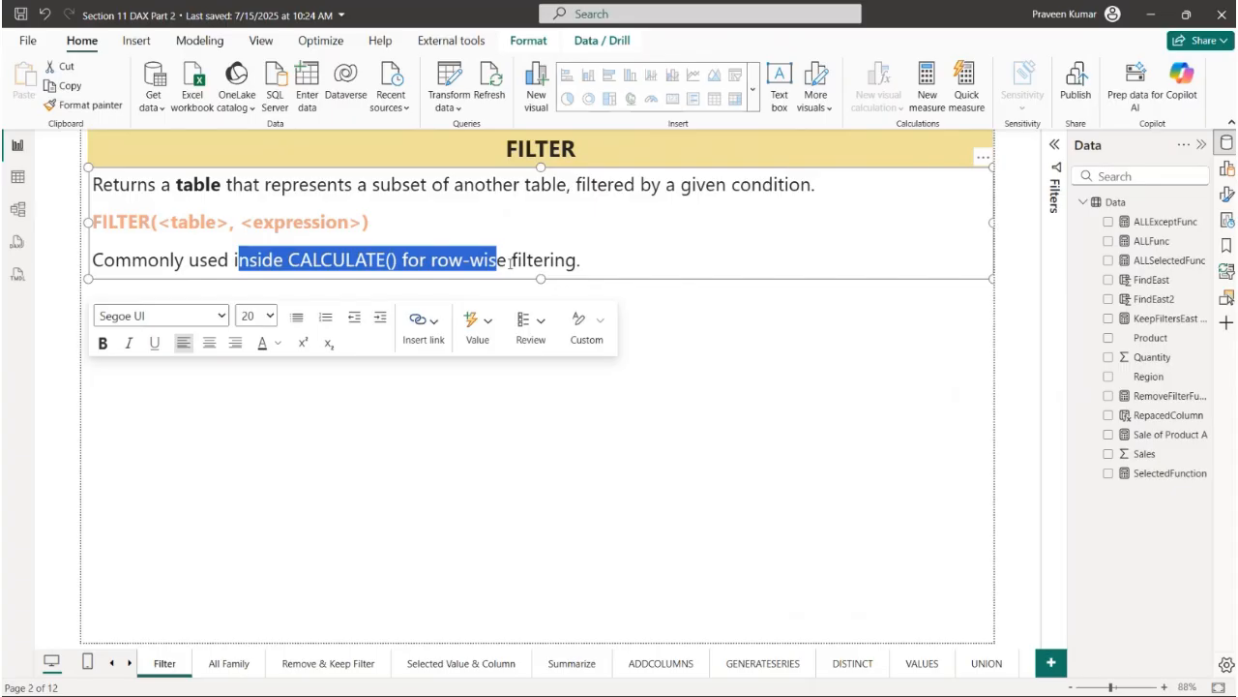
click(587, 260)
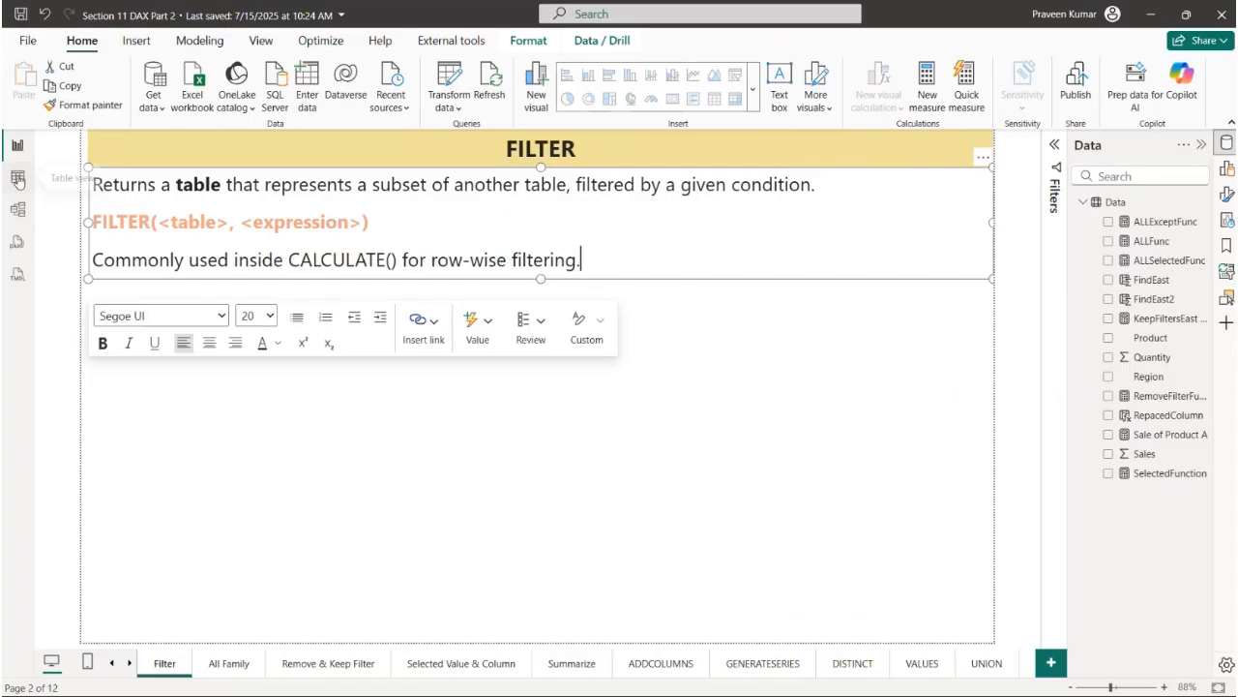
click(860, 394)
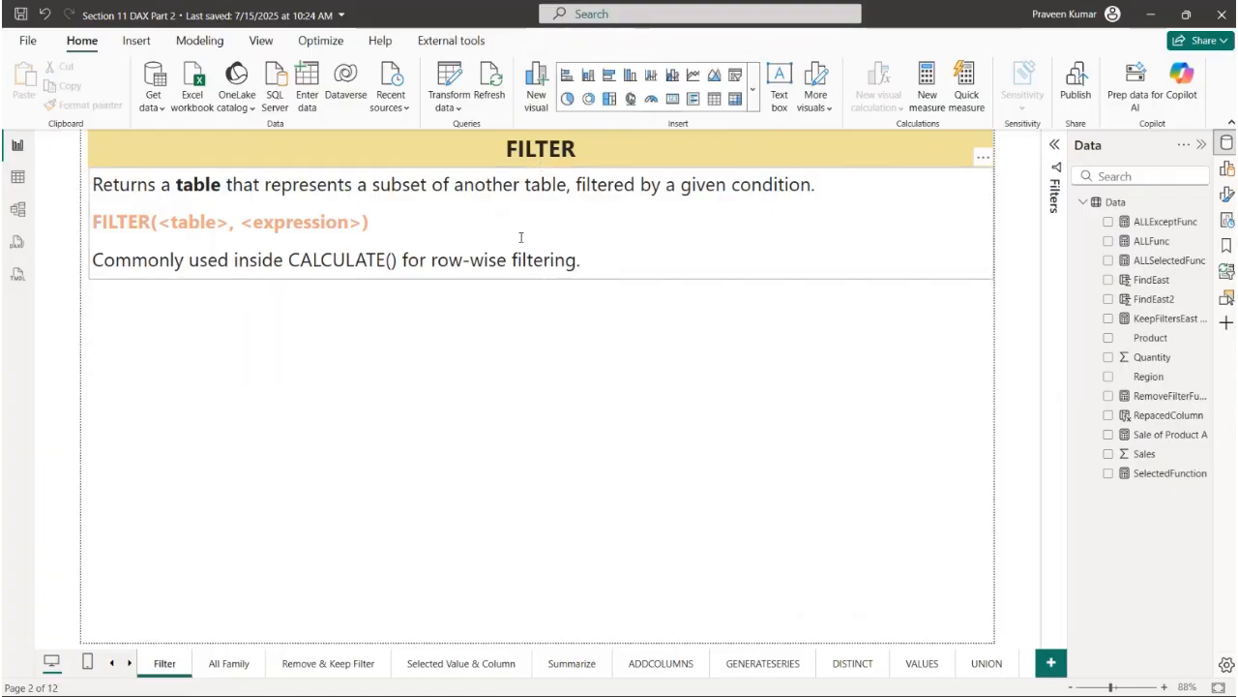
- Clear all column filters from the Data table in the table view
click(17, 177)
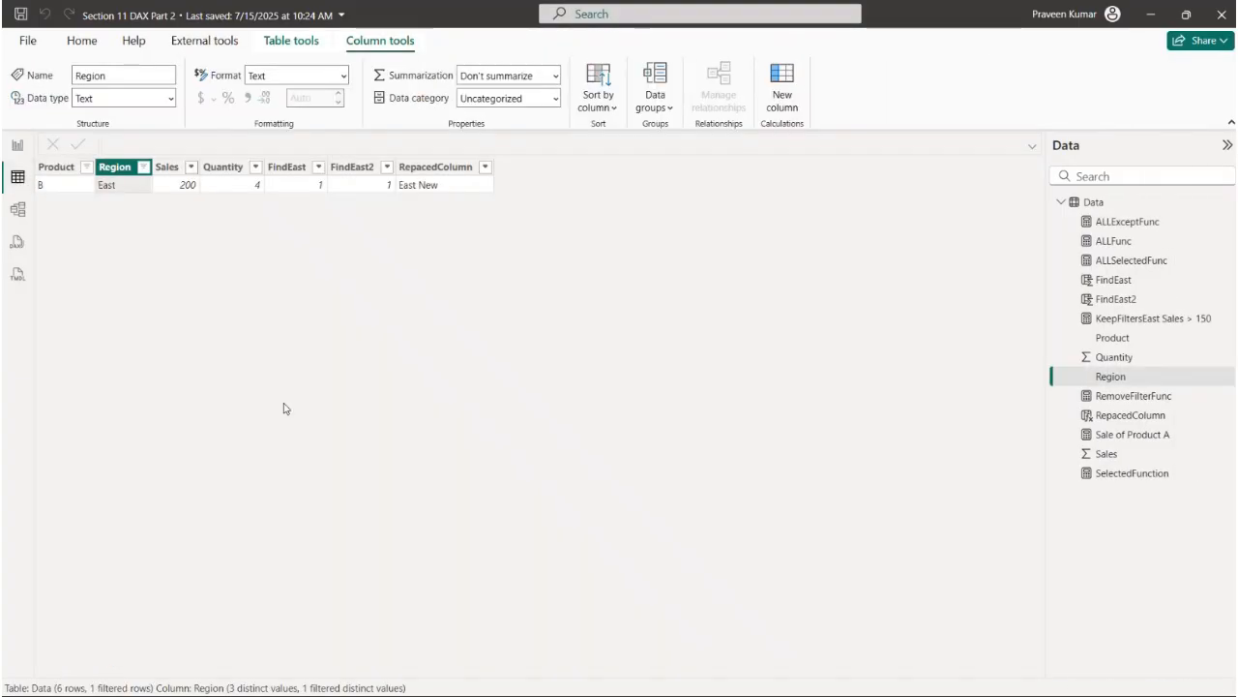
right_click(271, 169)
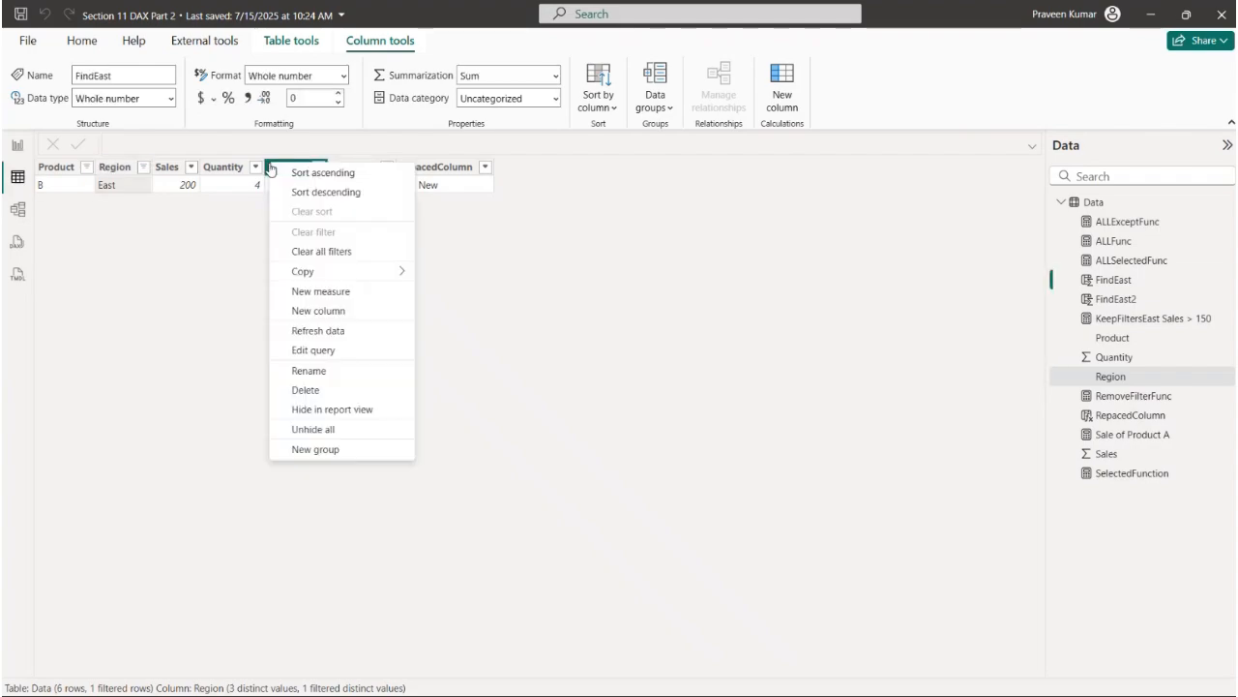
click(349, 254)
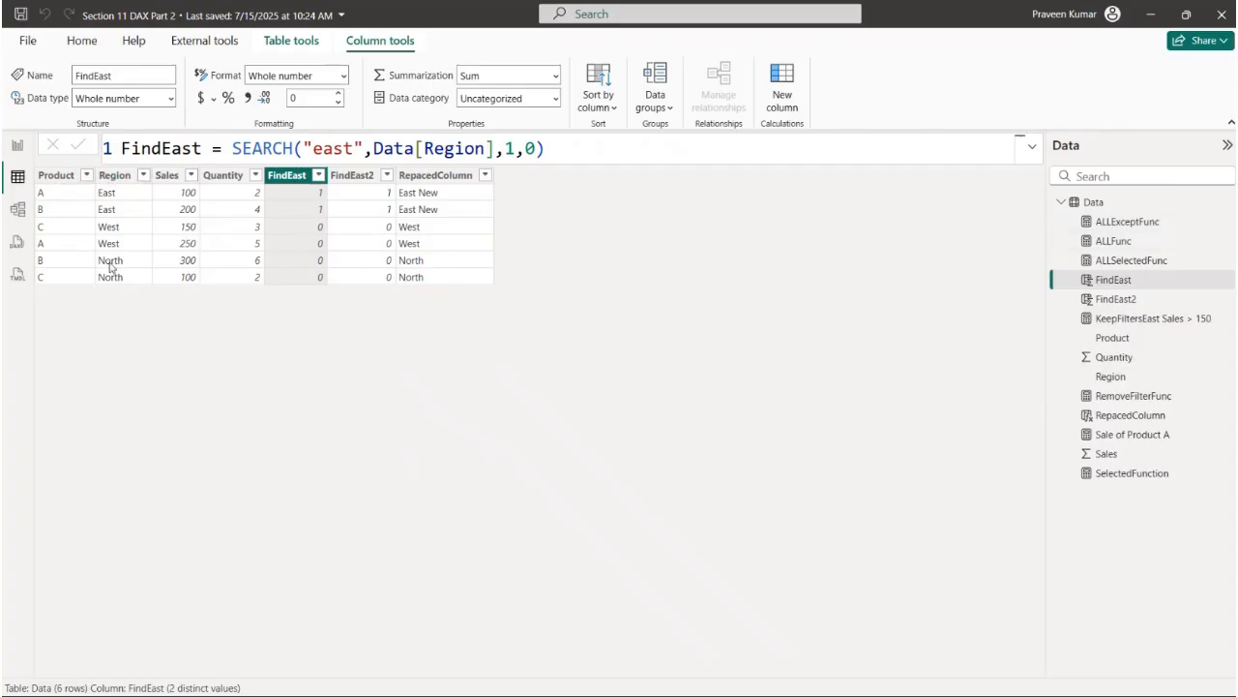
- Filter the Product column of the Data table to show only A
click(86, 175)
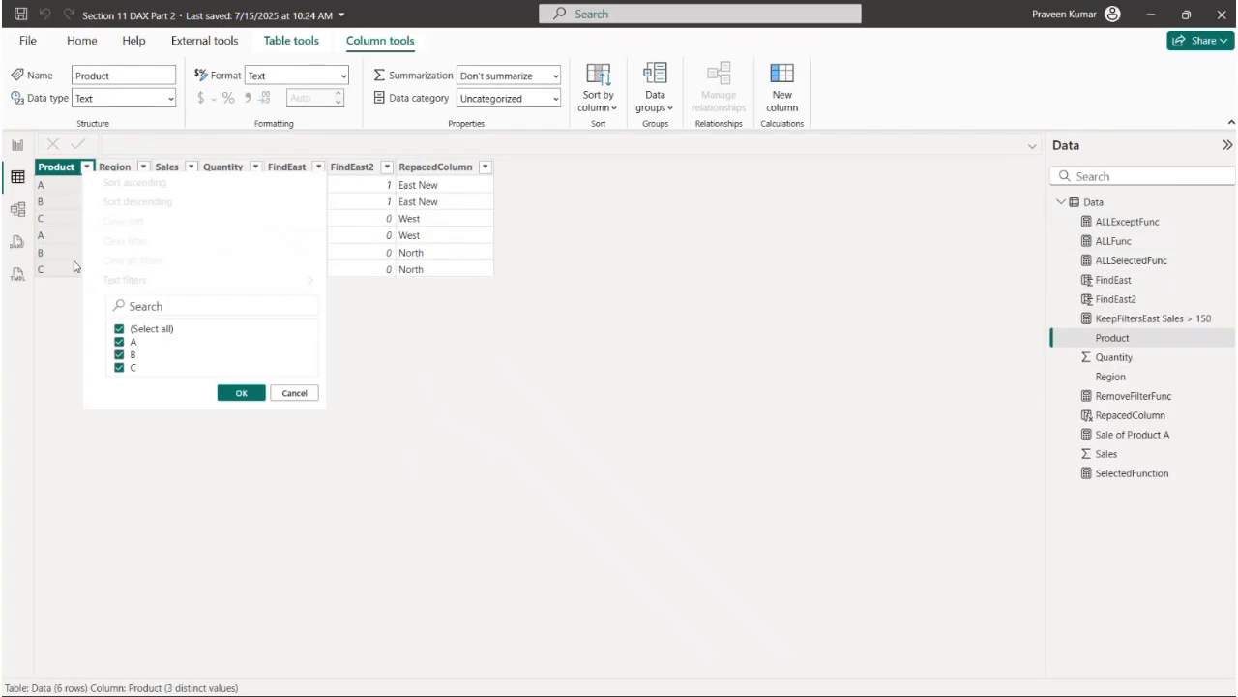
click(119, 329)
click(119, 342)
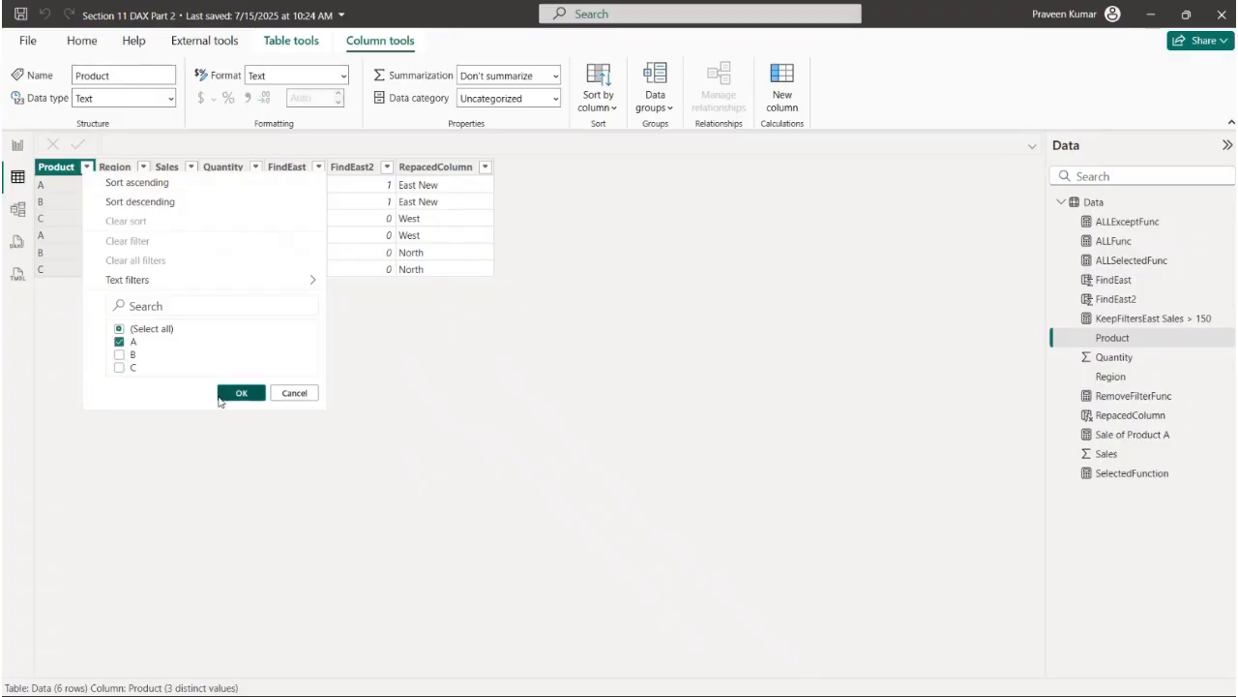
click(230, 394)
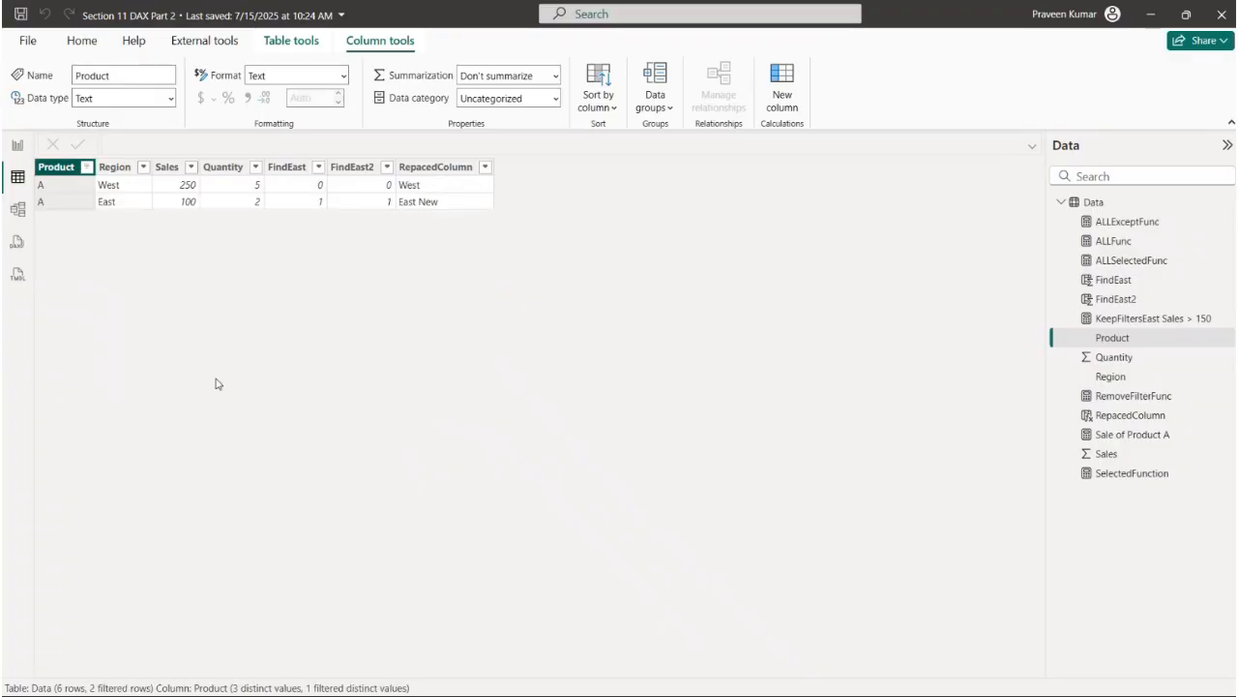
- Reselect all values in the Product column's filter and apply it
click(87, 168)
click(142, 329)
click(142, 330)
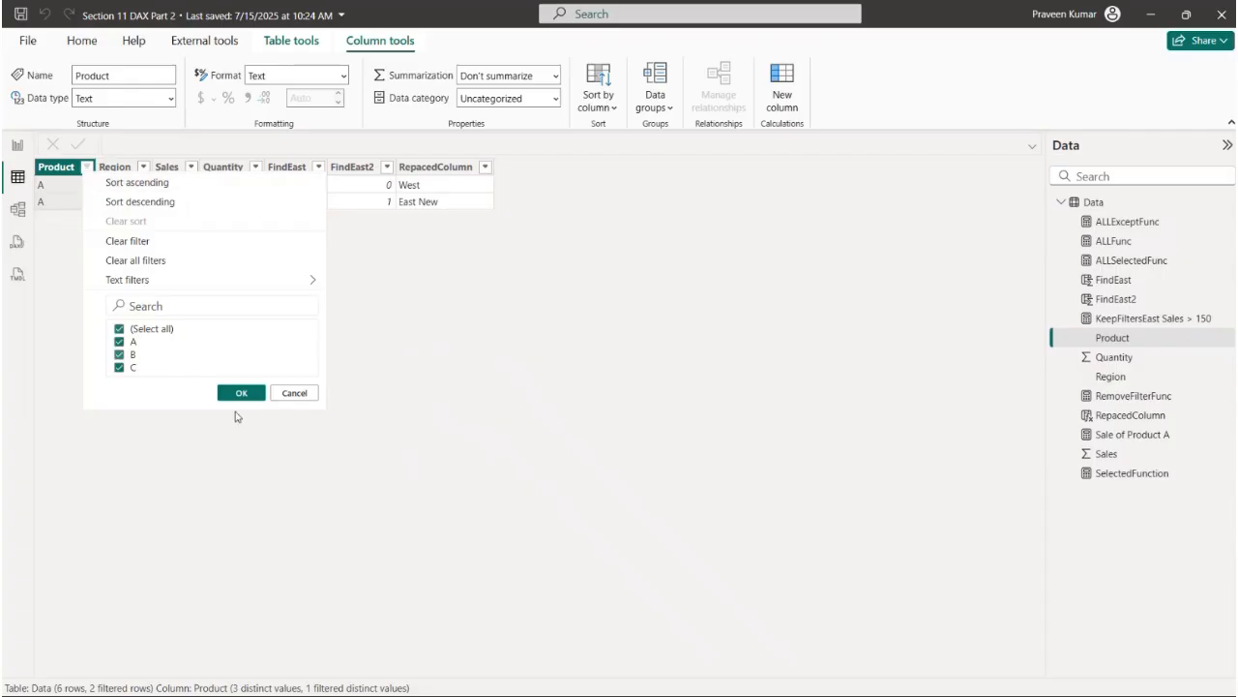
click(243, 394)
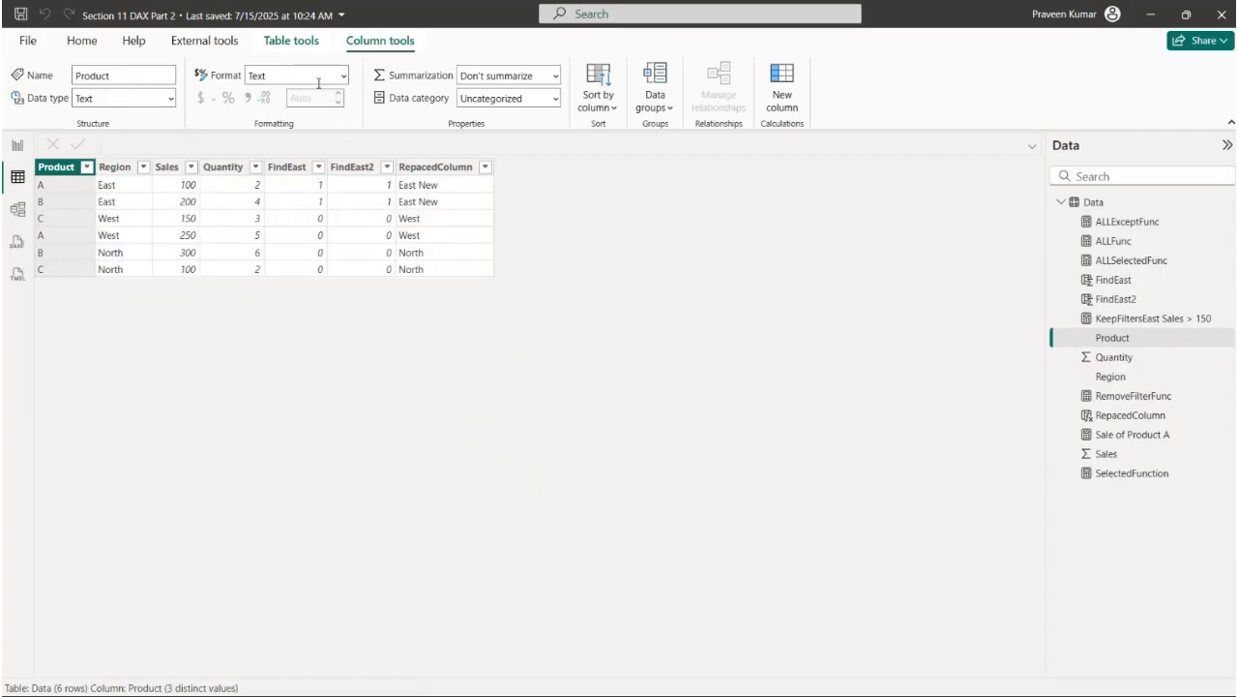
- Create a new calculated table named "Data of Product A" and start a second formula line
click(275, 46)
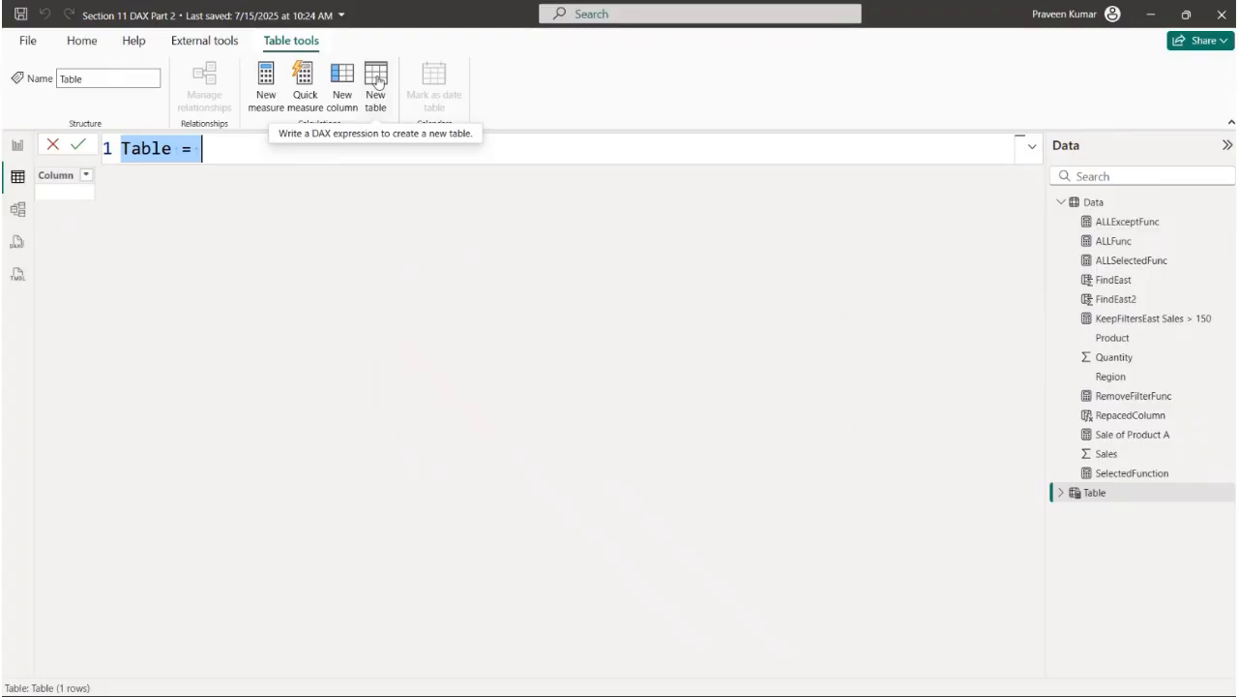
text(Data)
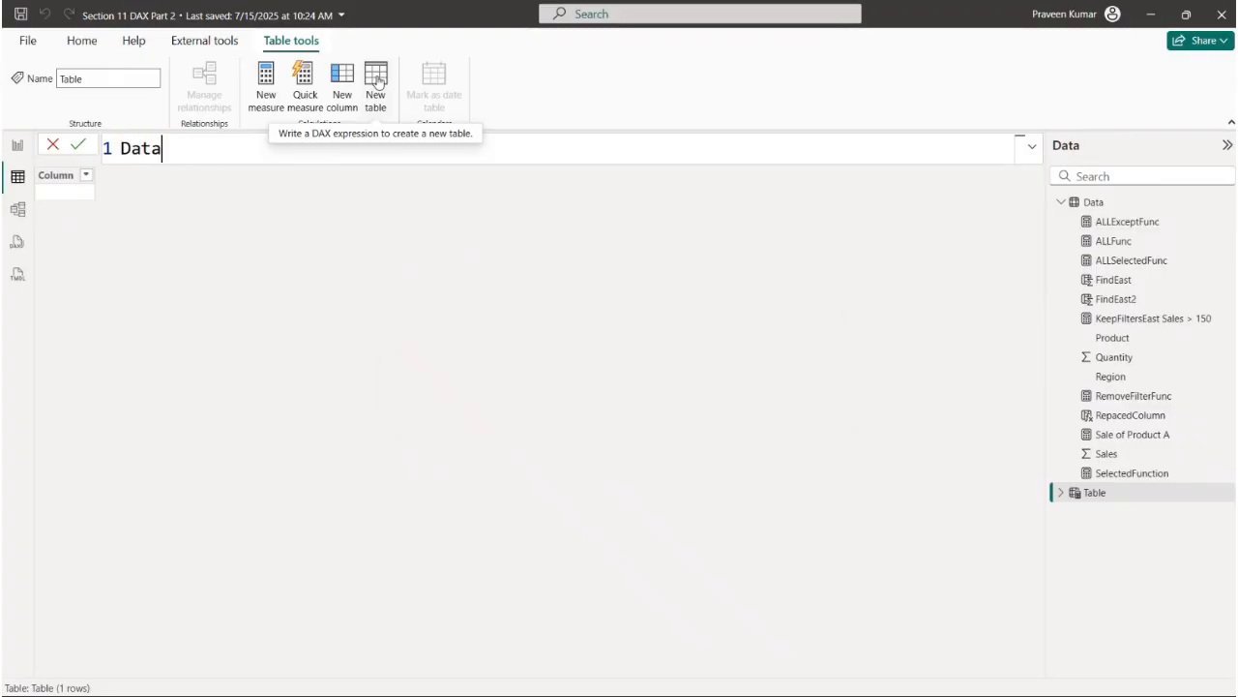
text( of Produ)
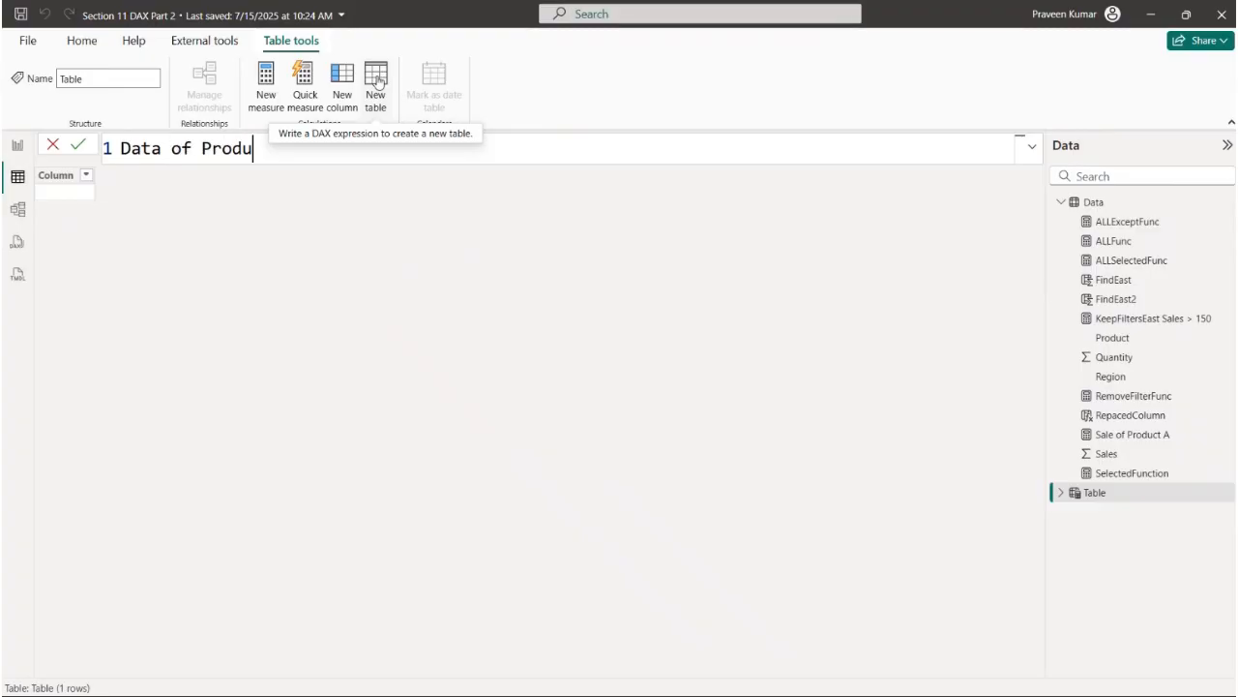
text(ct A =)
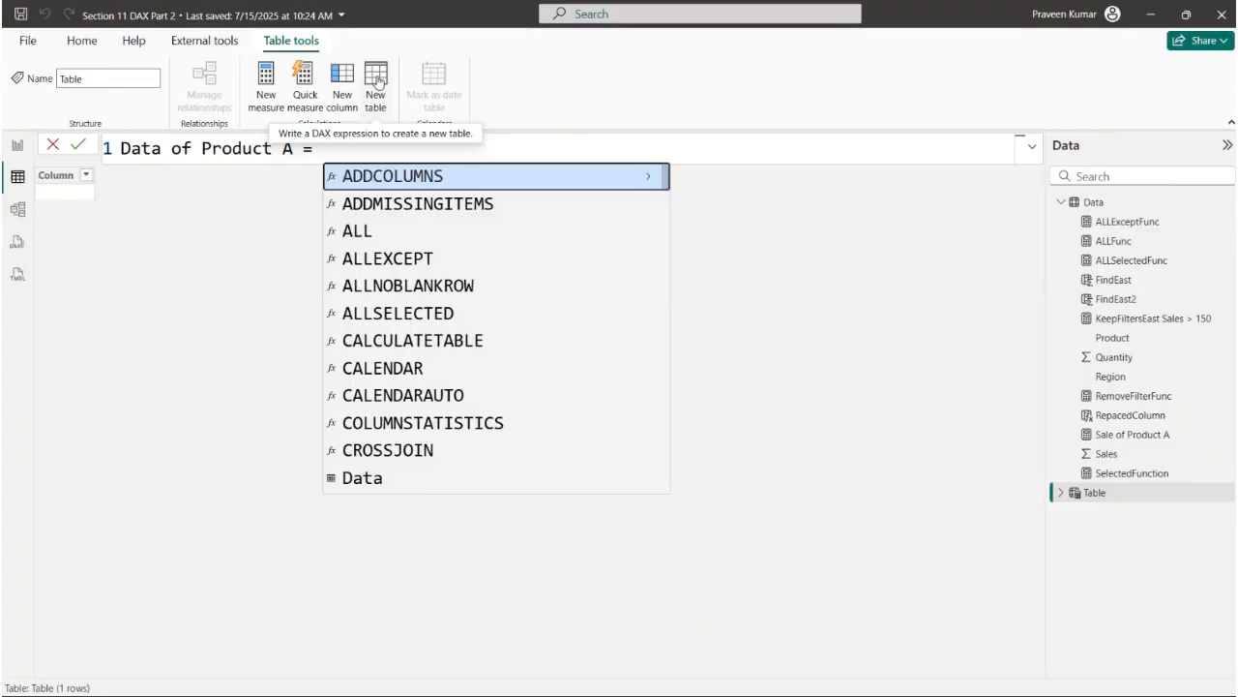
key(shift+Return)
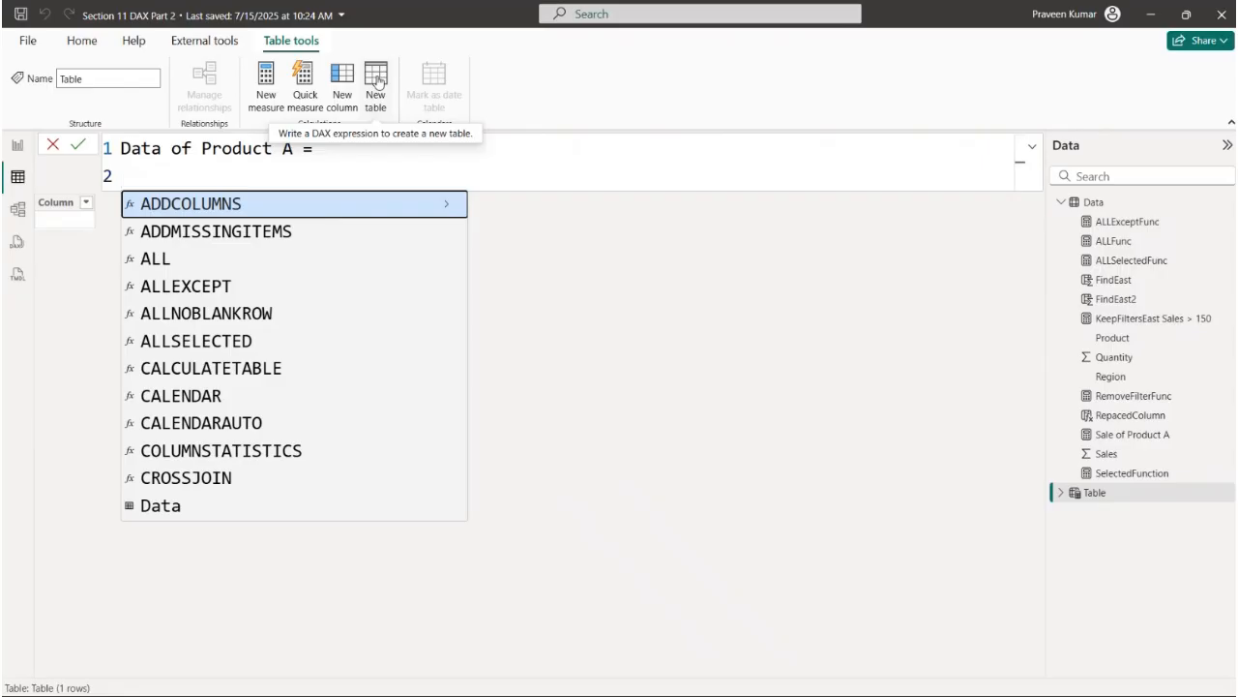
- Define the table as FILTER(Data,Data[Product]="A") and commit the formula
text(FILTER()
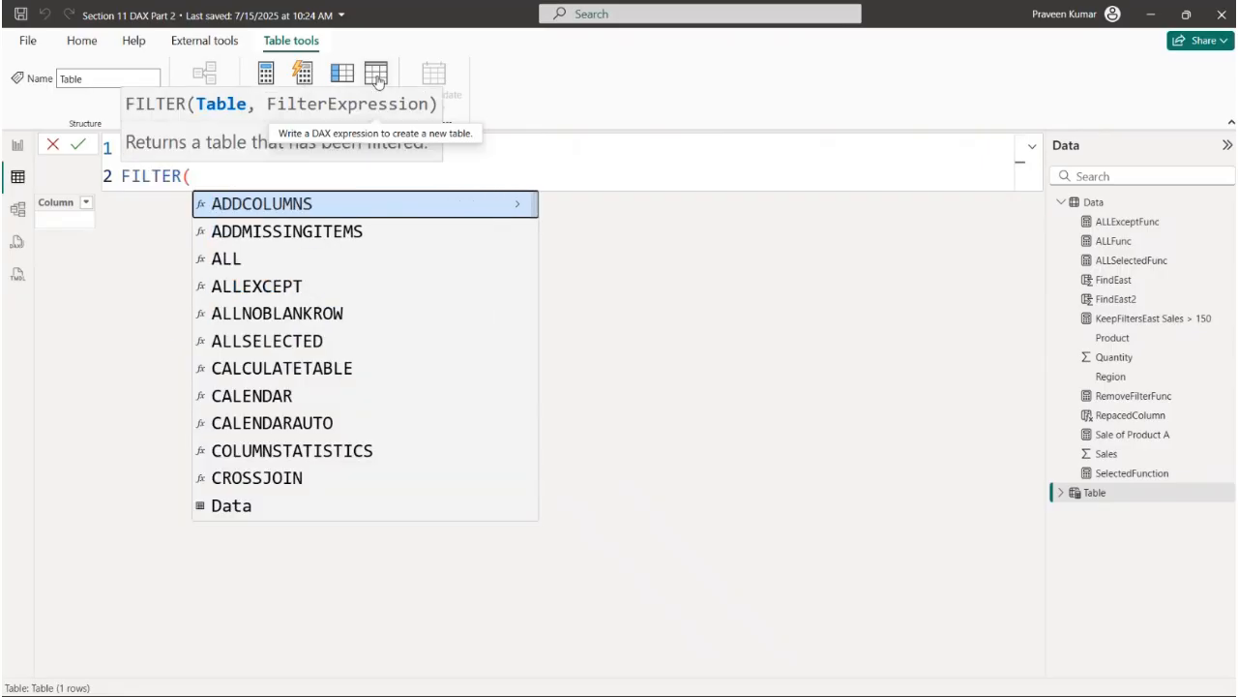
text(Data)
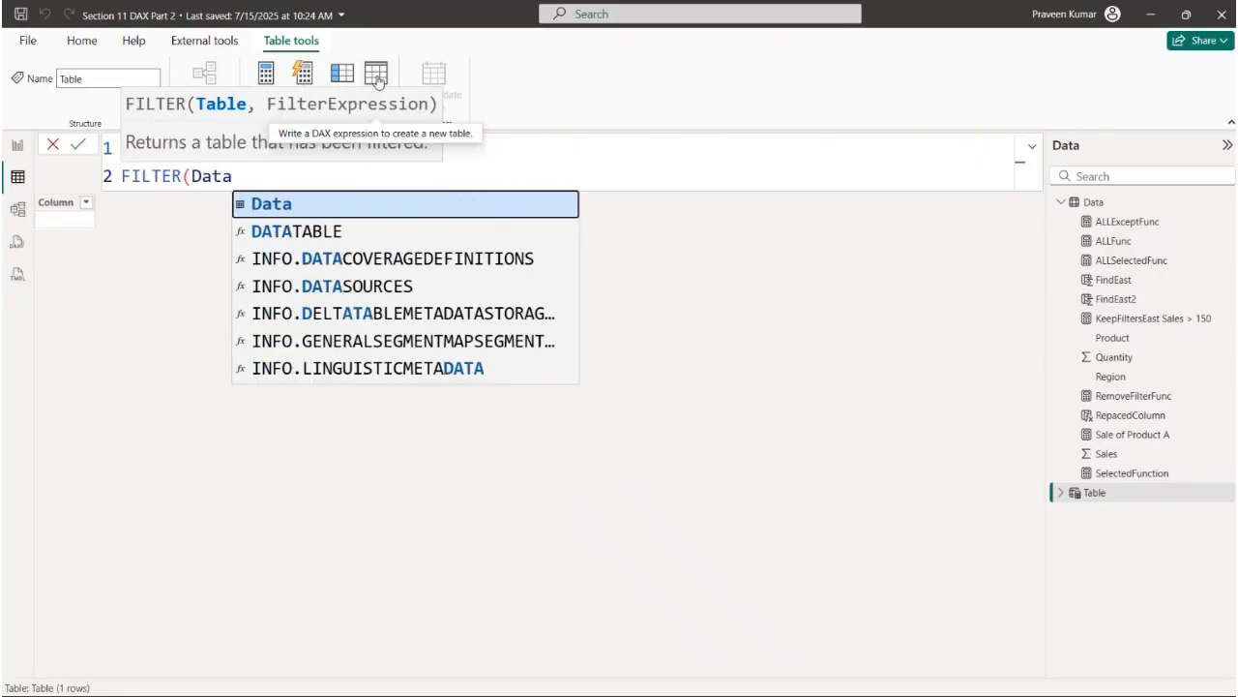
text(,)
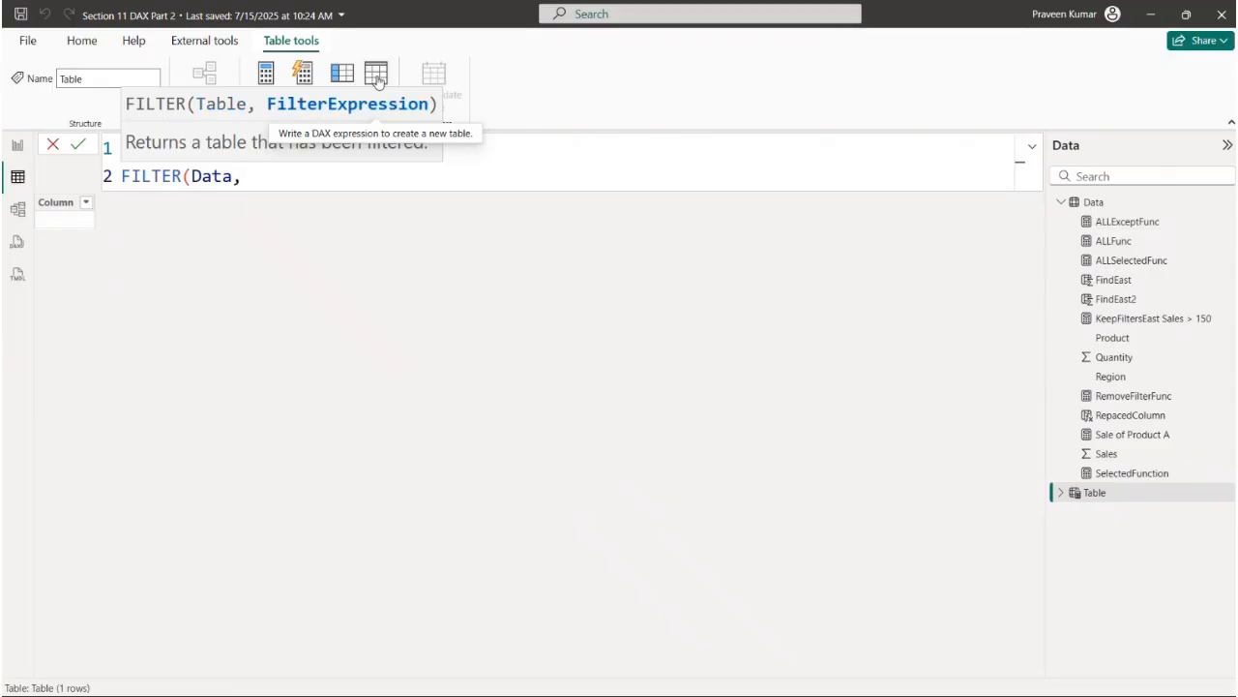
text(Pro)
key(Up)
key(Up)
key(Up)
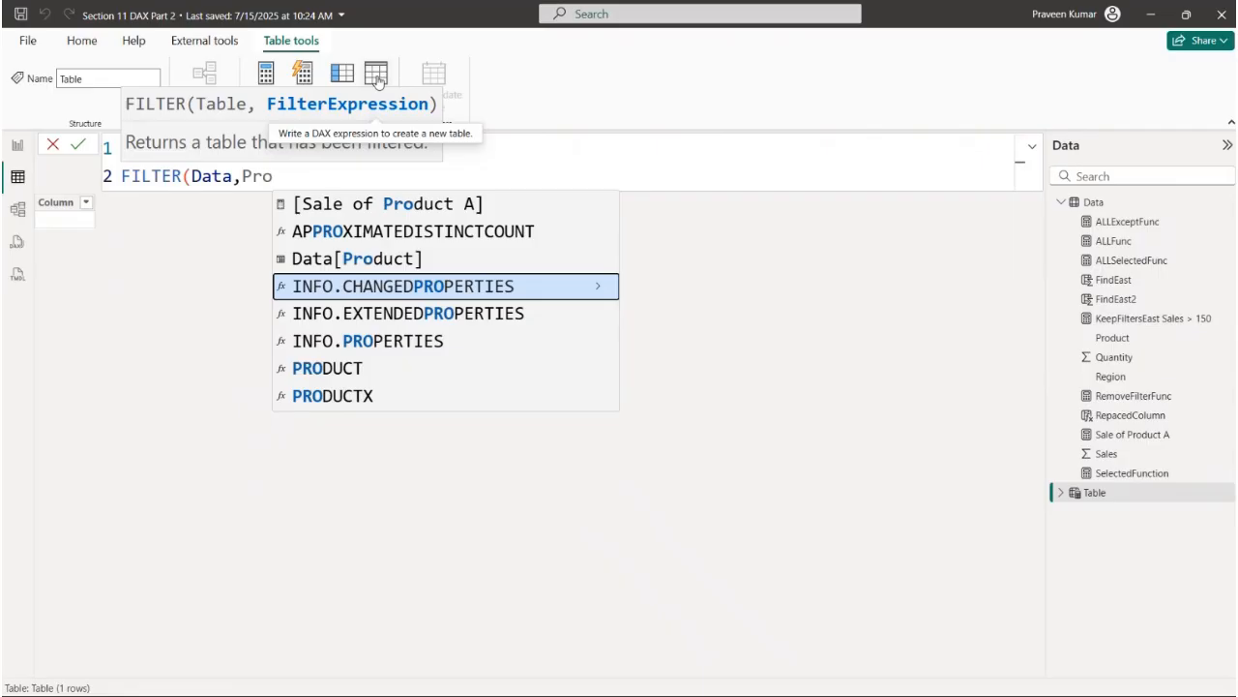
key(Up)
key(Tab)
text(="A"))
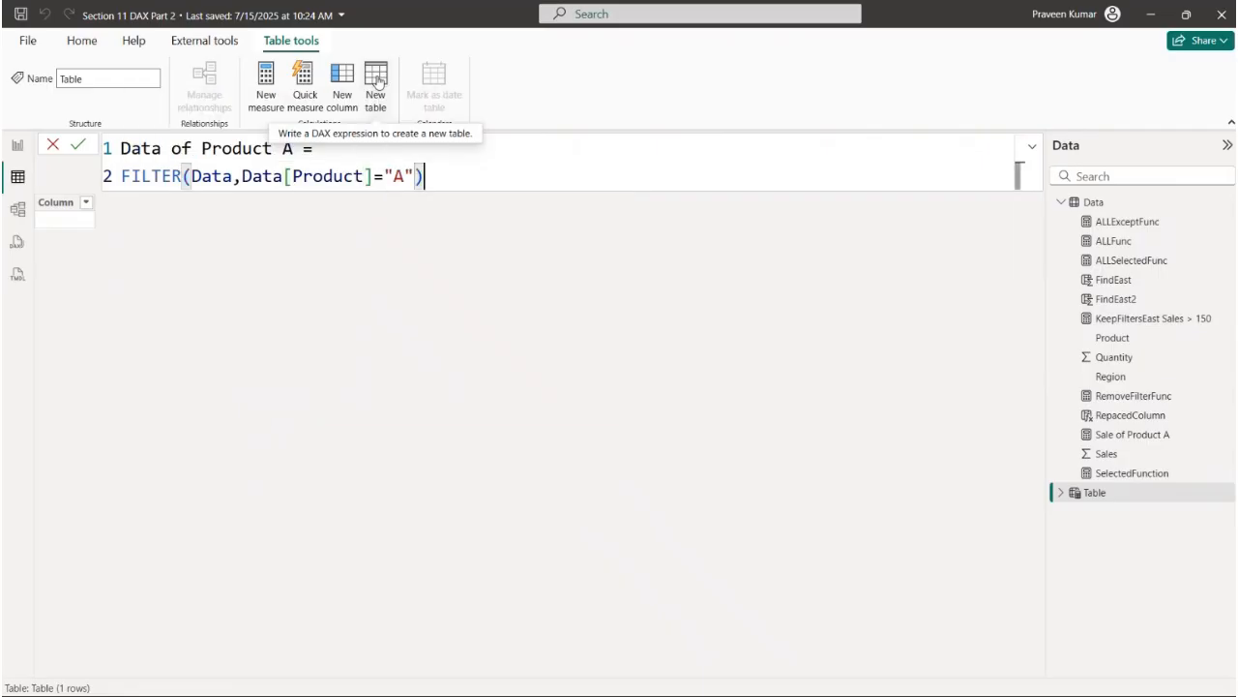
key(Return)
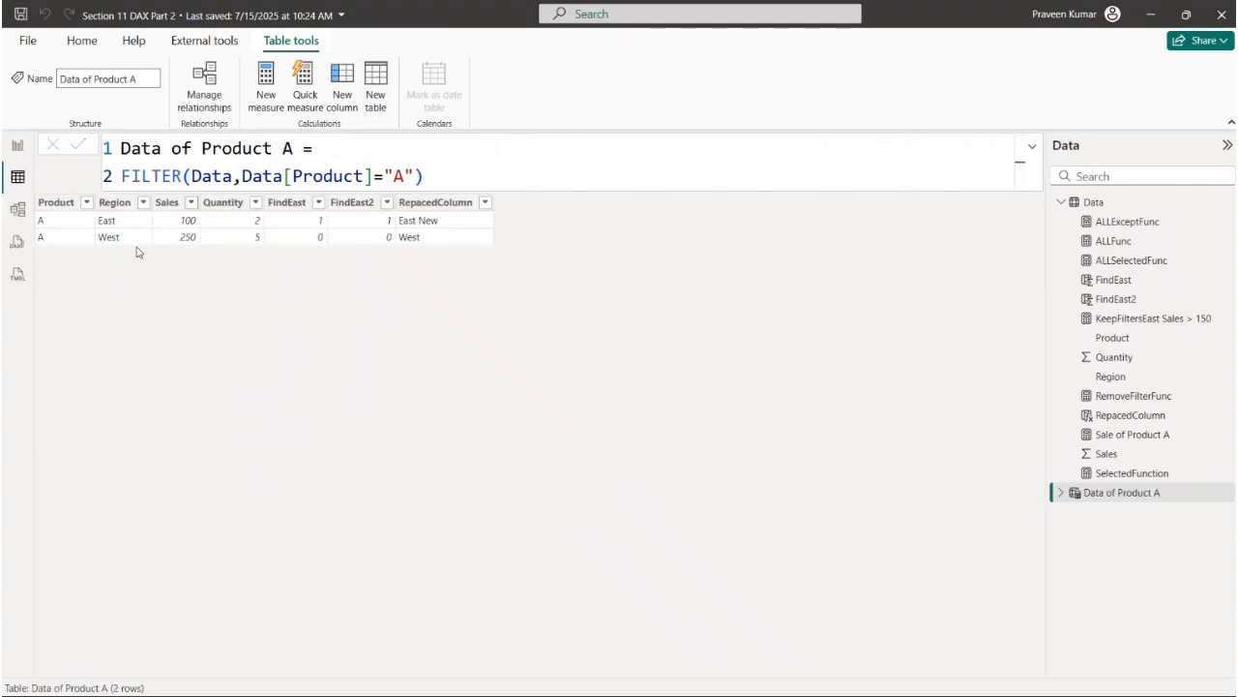
- Check the Product column's filter values in the Data of Product A table and review its FILTER expression
click(86, 202)
click(477, 323)
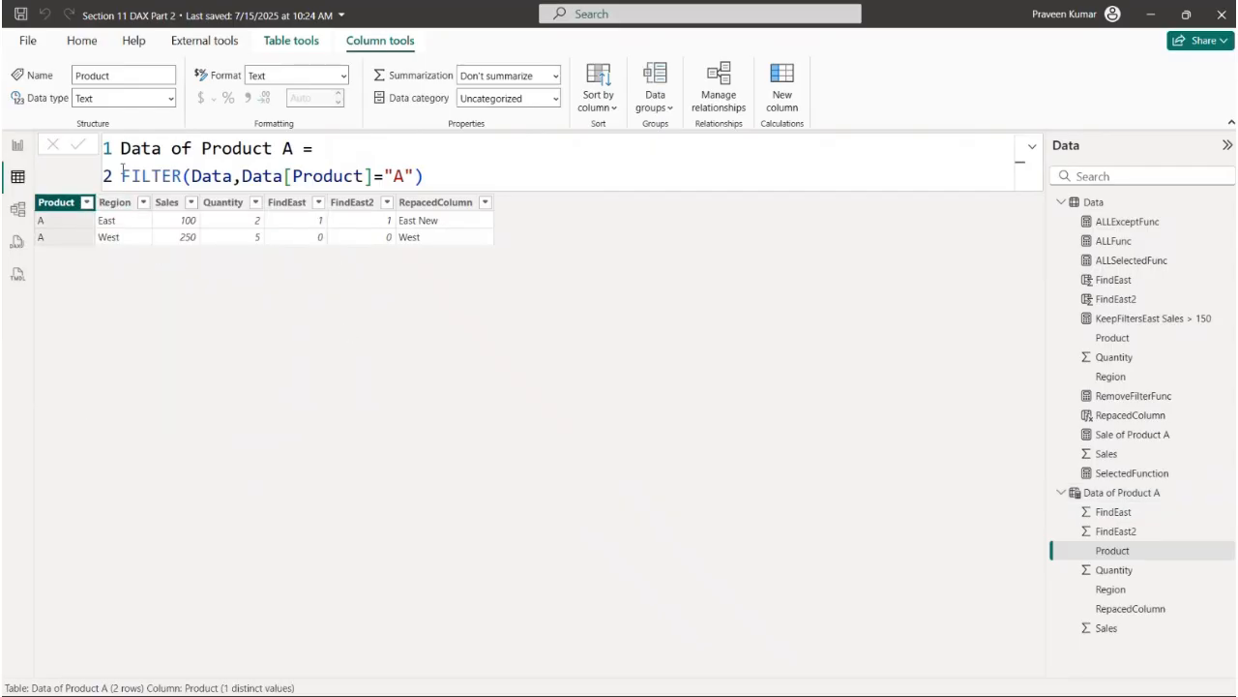
drag(123, 170, 448, 171)
click(513, 426)
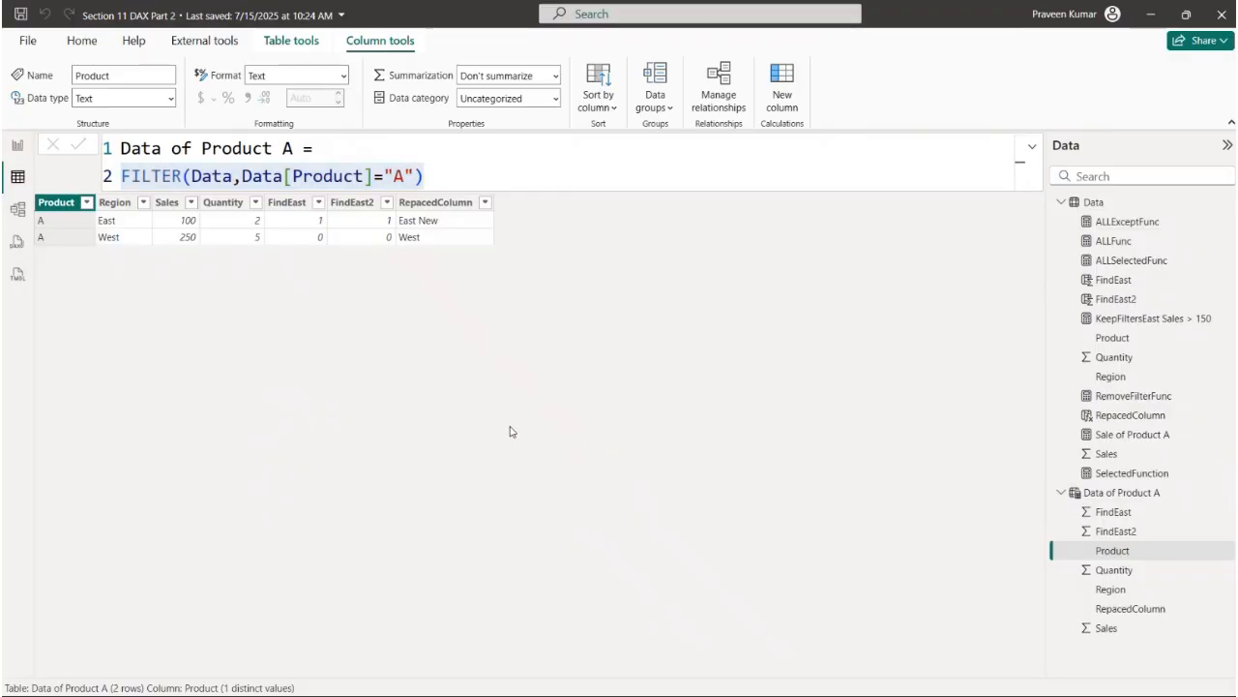
- Return to the report view and add a measure named "Example of Filter Func" to the Data table
click(18, 145)
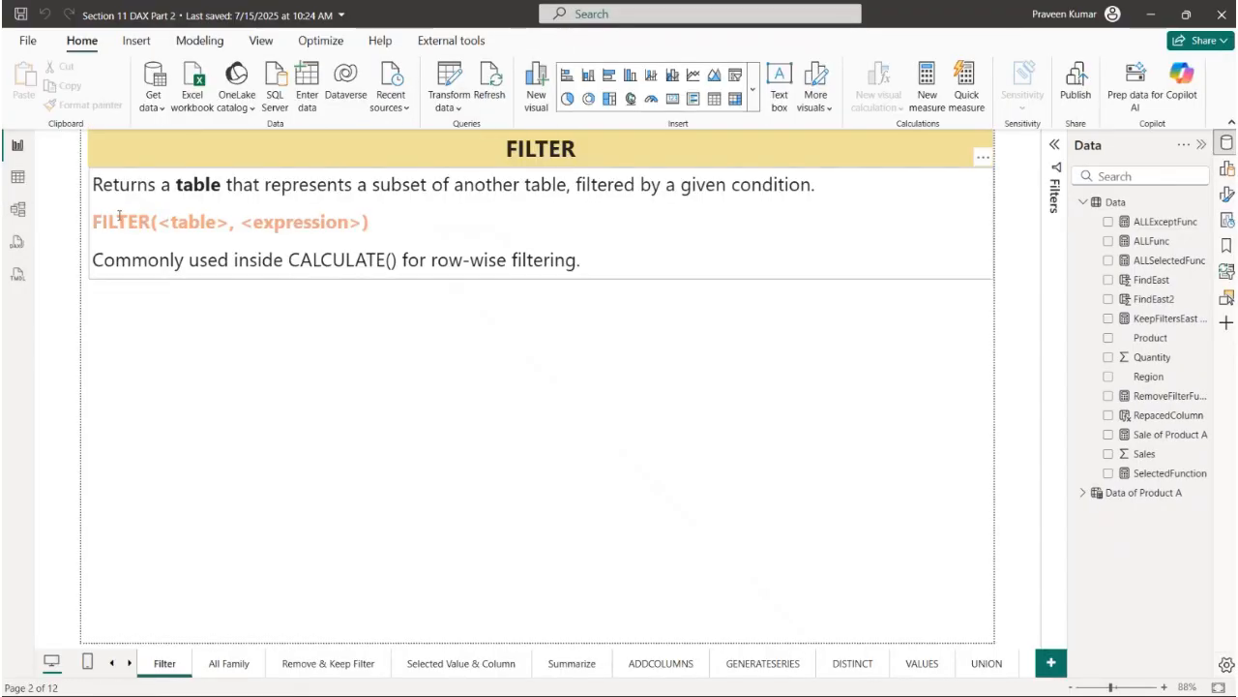
click(18, 176)
click(18, 145)
click(1202, 203)
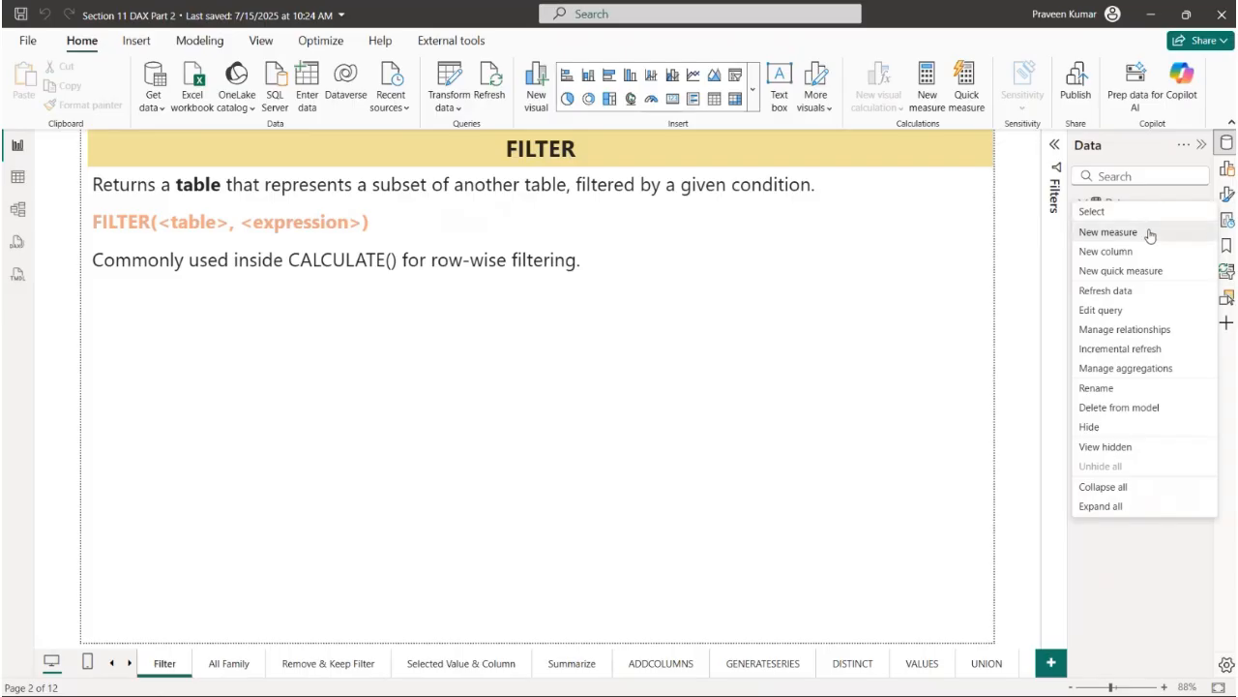
click(1109, 232)
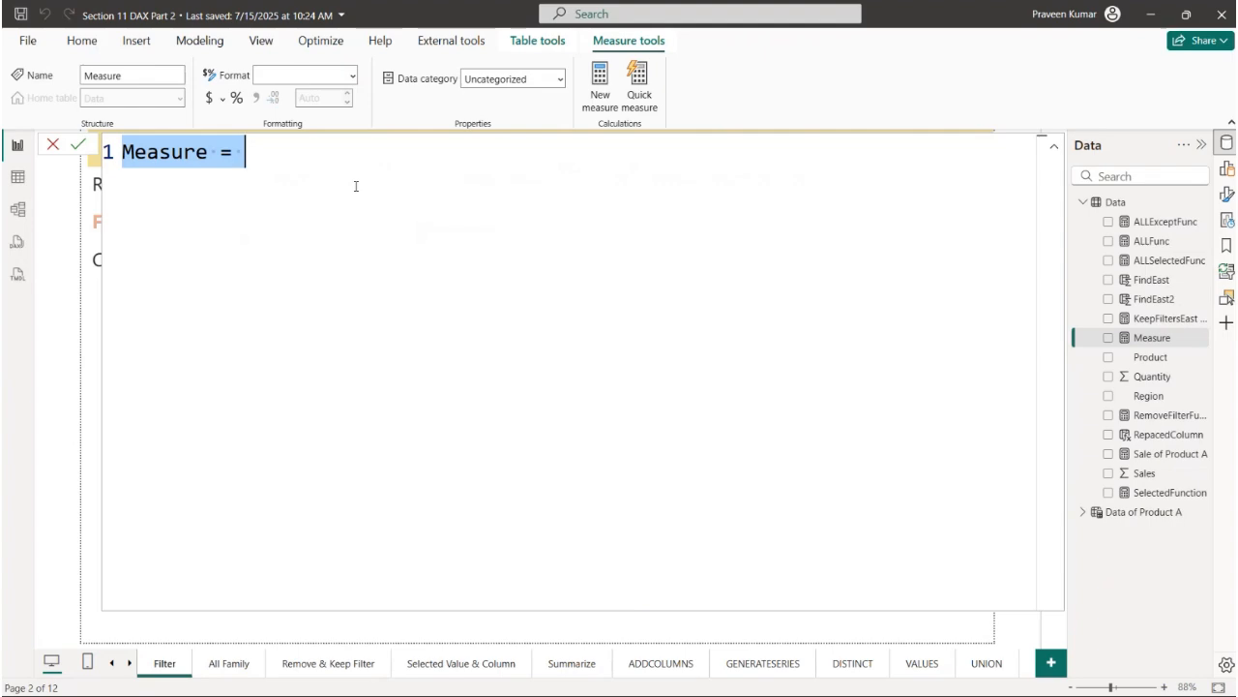
text(Example of Filter Func =)
key(shift+Return)
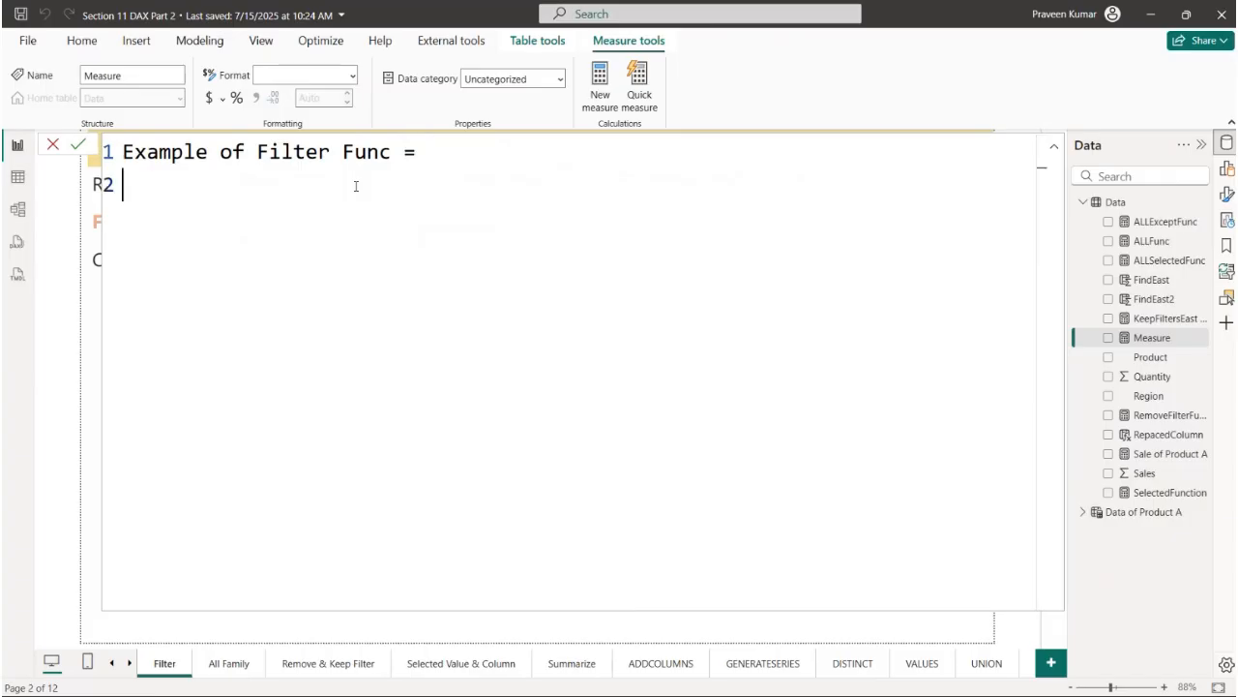
- Start the measure's formula with CALCULATE( and begin an indented line for its first argument
text(CAL)
key(Tab)
key(shift+Return)
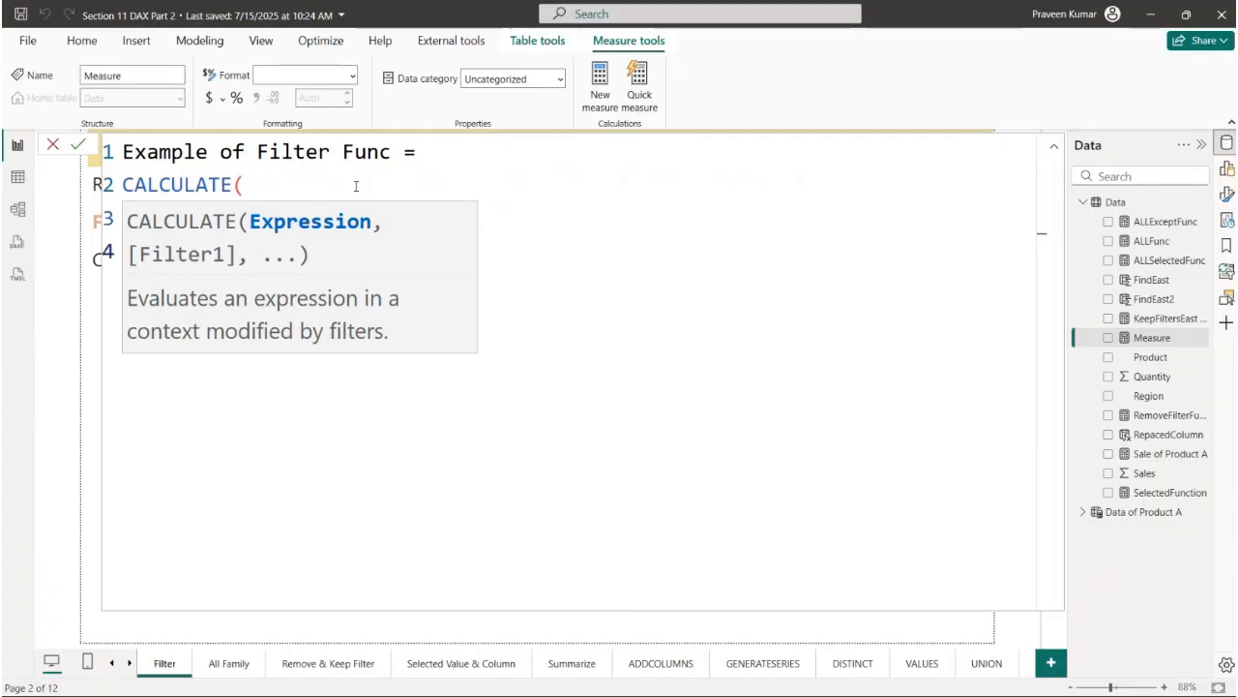
key(BackSpace)
click(455, 187)
click(286, 210)
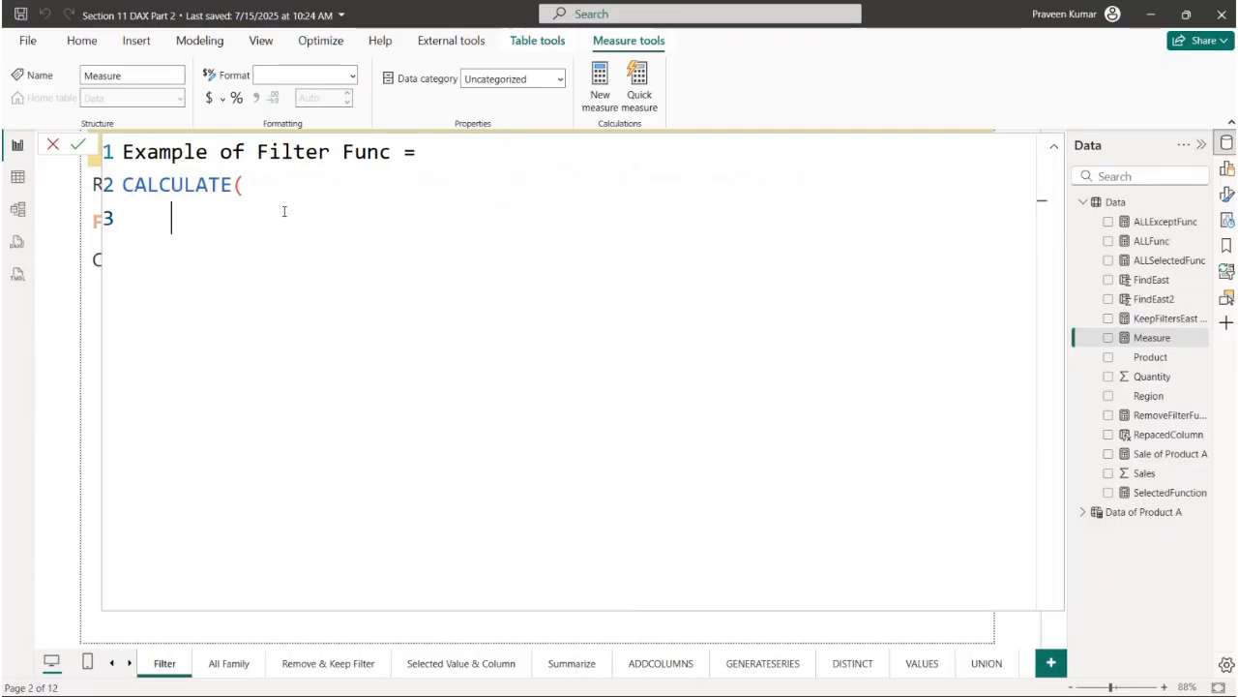
- Enter SUM(Data[Sales]) as the CALCULATE expression and begin a line for the filter argument
text(SUM()
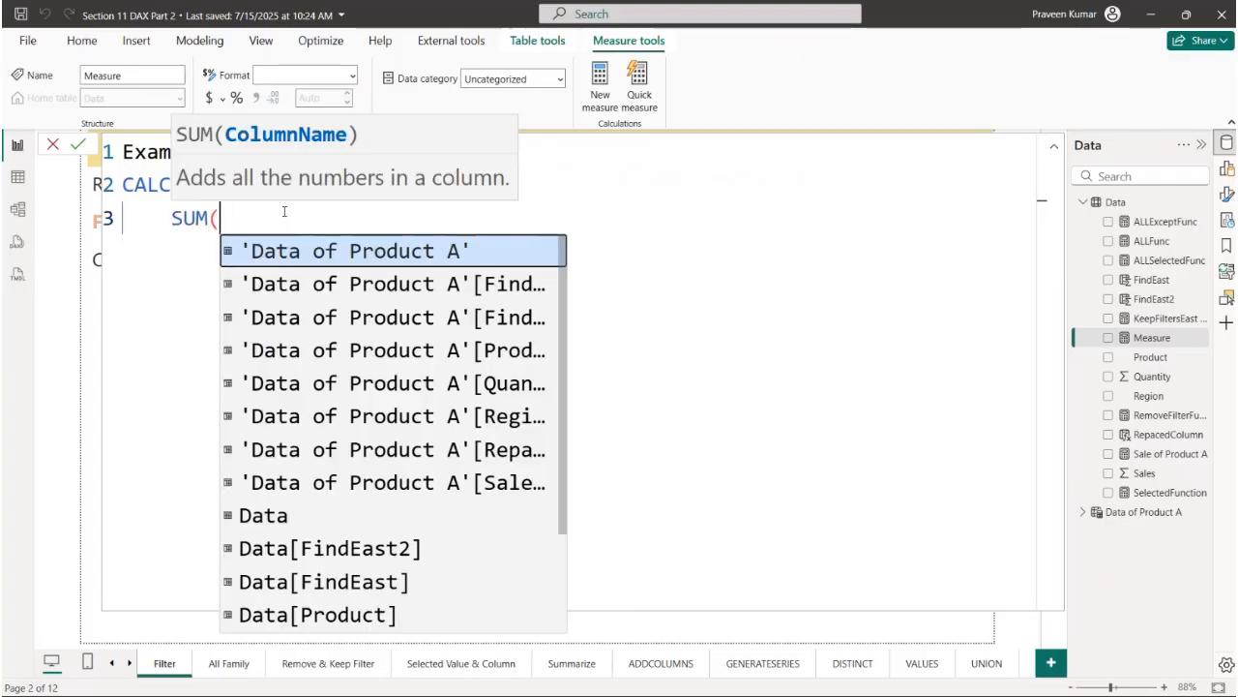
text(Sal)
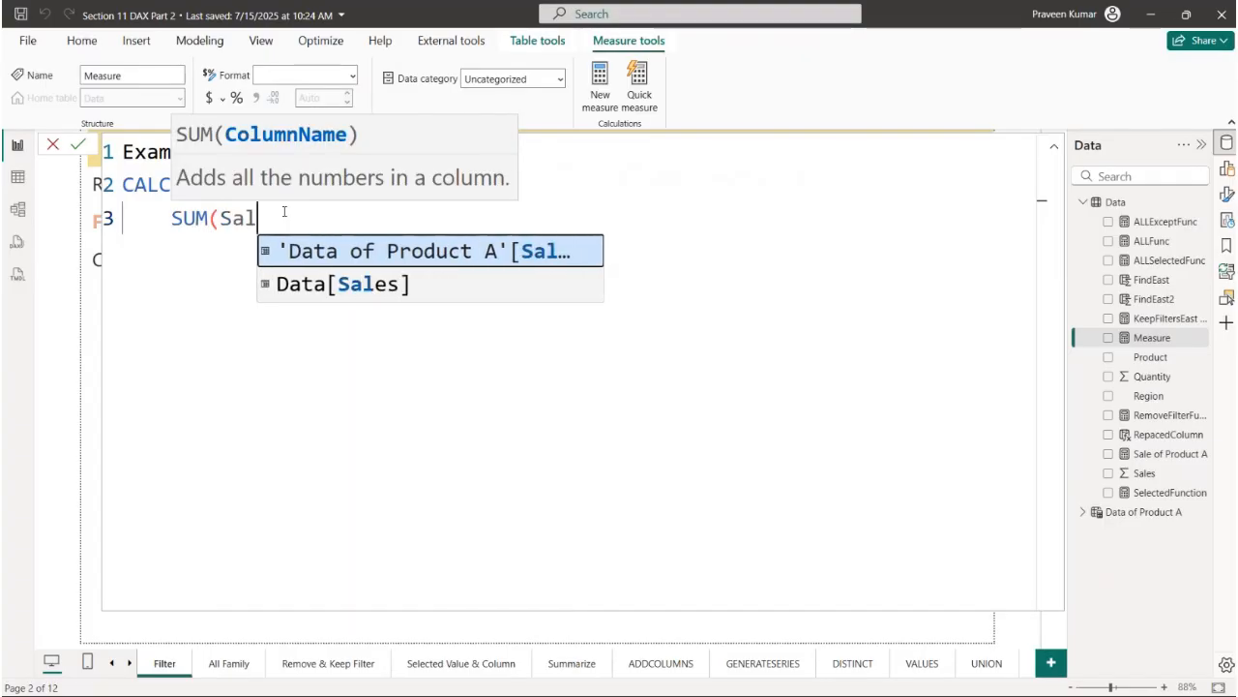
key(Down)
key(Tab)
text(),)
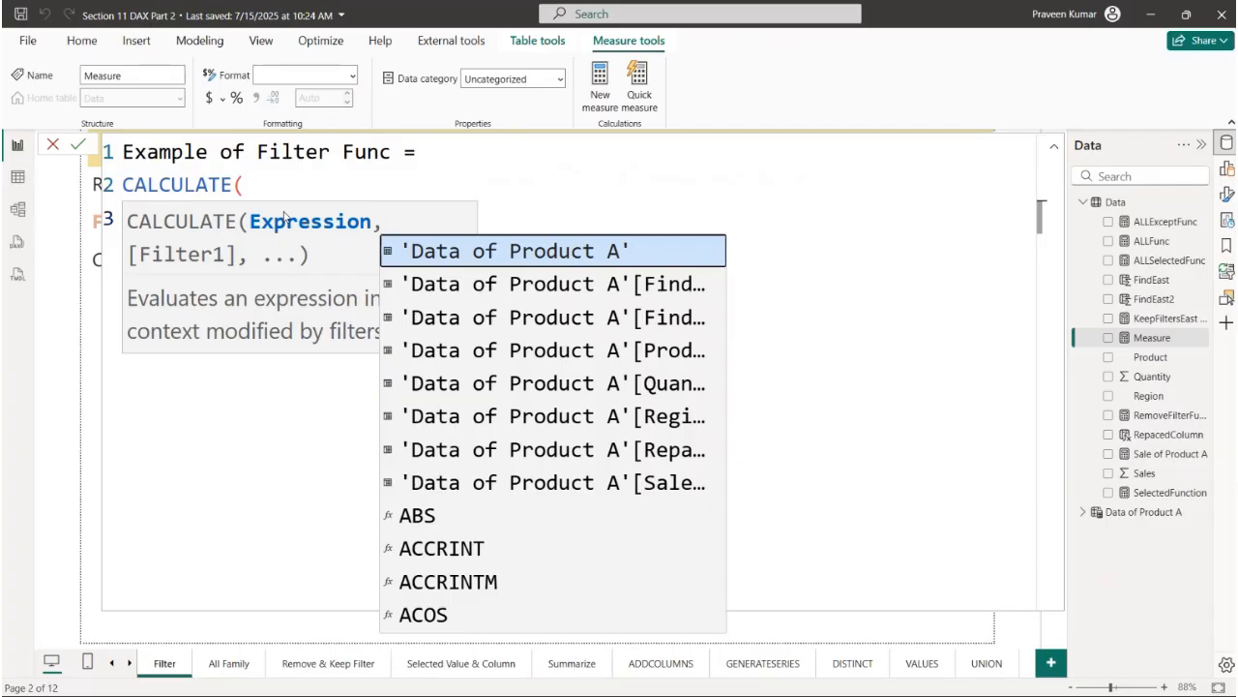
key(shift+Return)
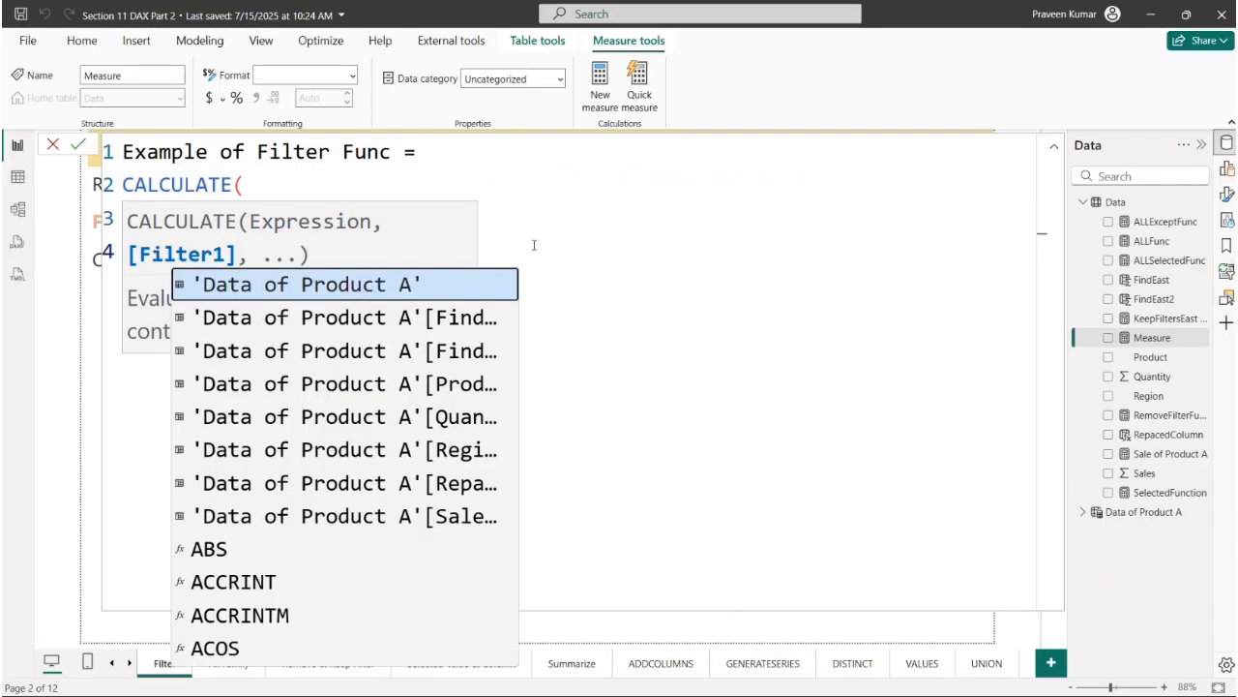
key(Escape)
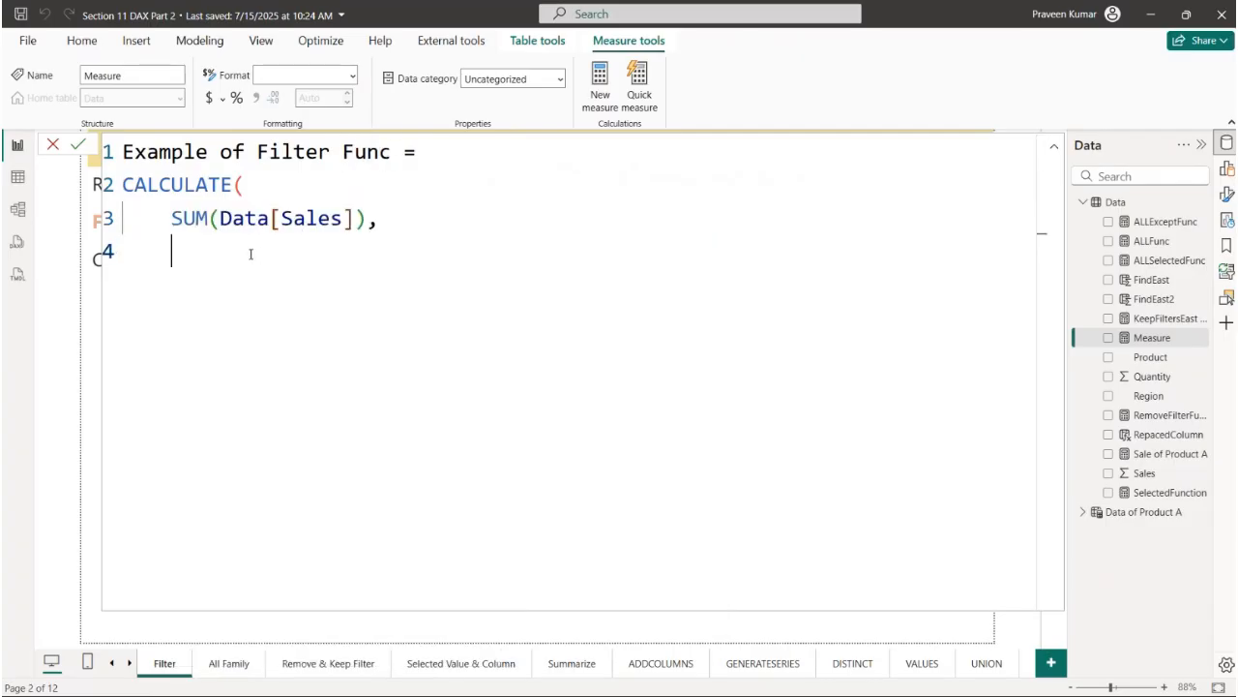
- Add a FILTER function as the filter argument, with the Data table as its table argument
text(FILTER()
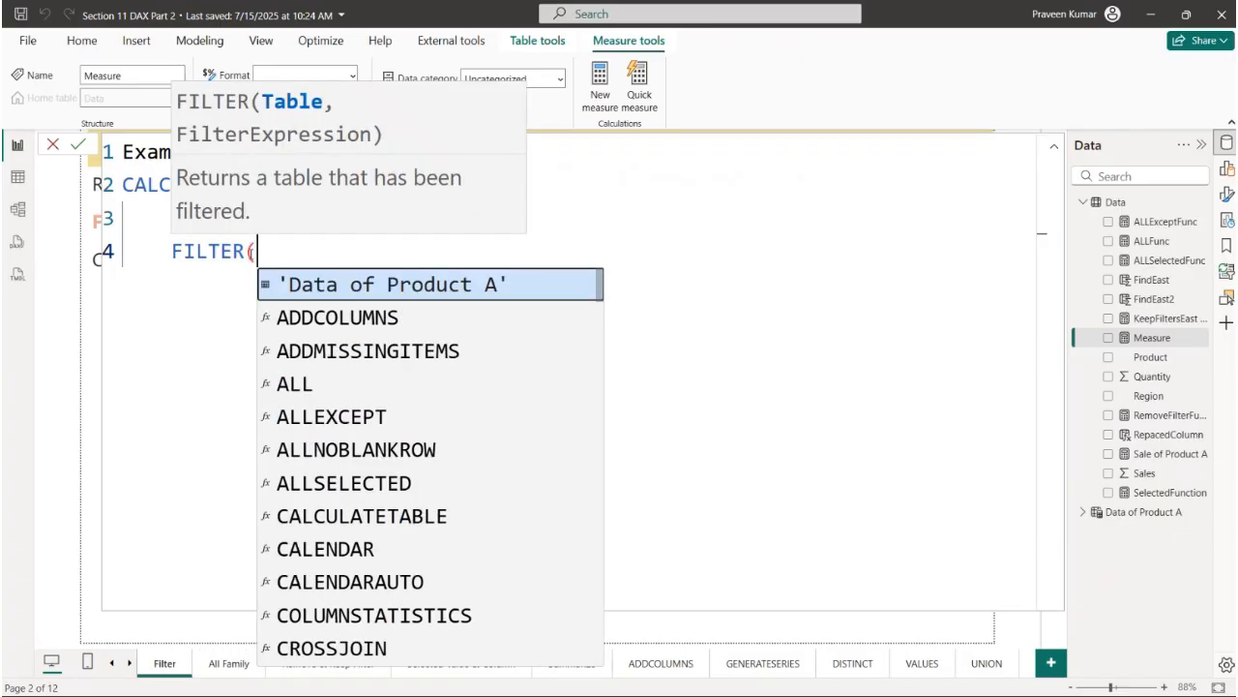
key(shift+Return)
text(DAT)
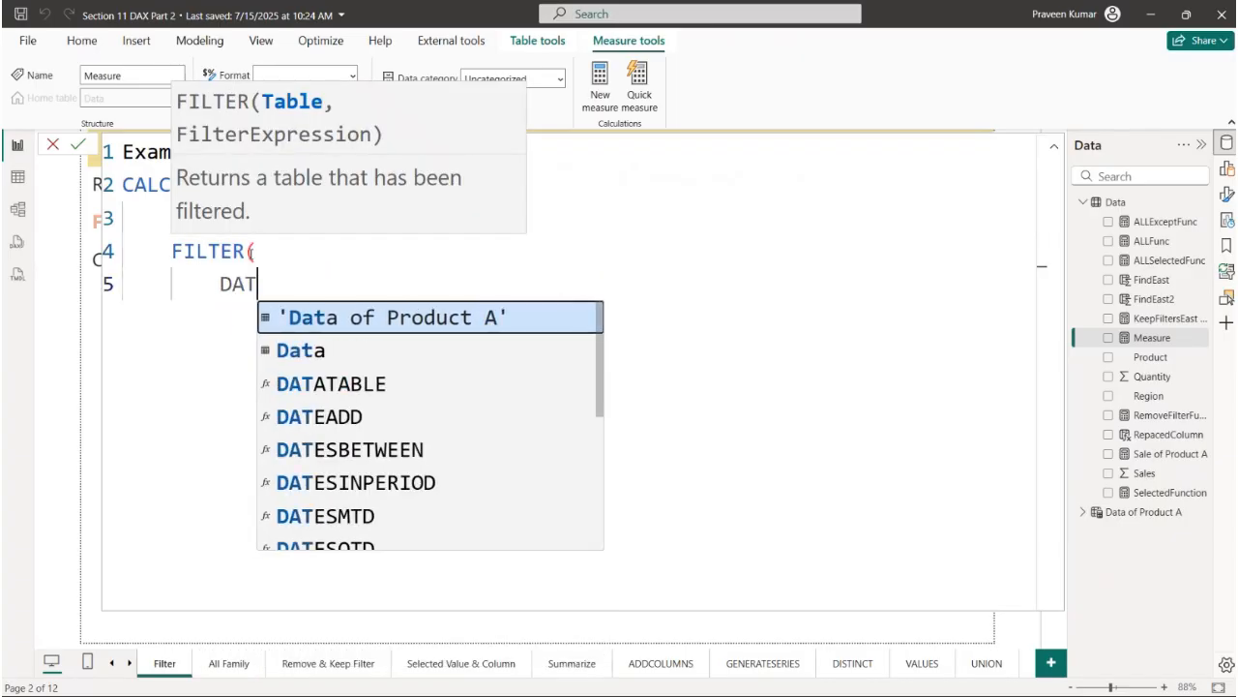
key(Tab)
text(,)
key(shift+Return)
- Set the filter condition to Data[Product]="A", close both functions on separate lines, and commit the measure
text(Pro)
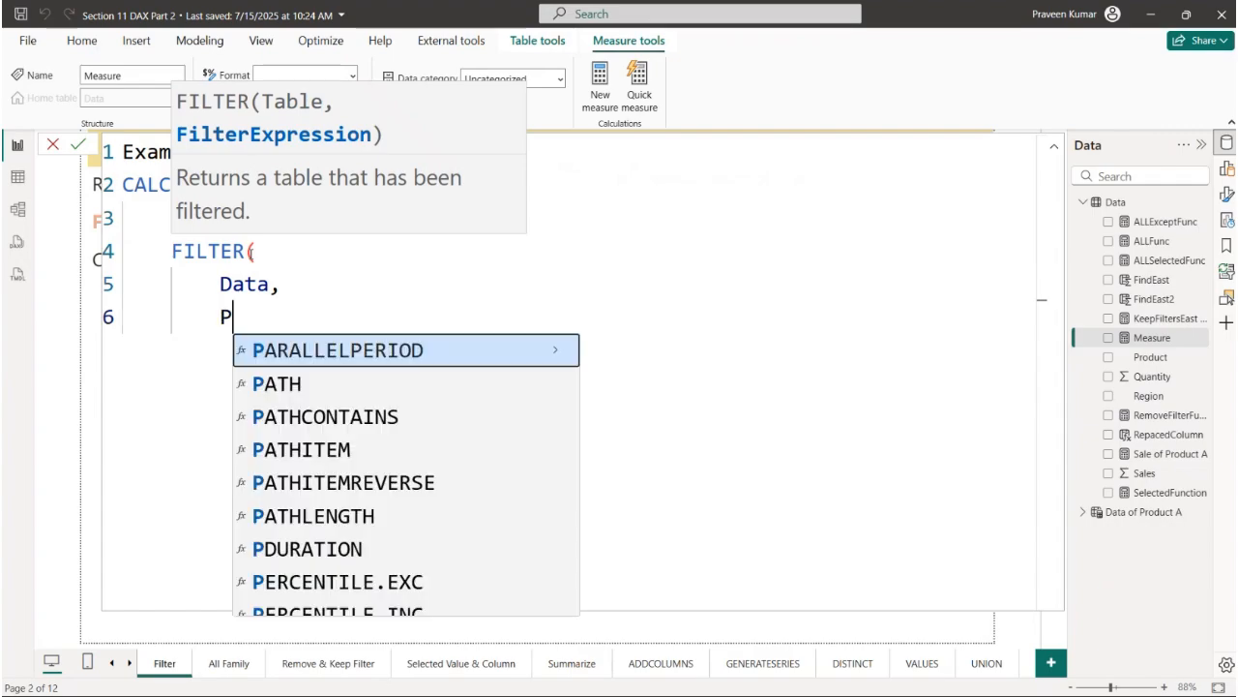
key(Up)
key(Up)
key(Up)
key(Up)
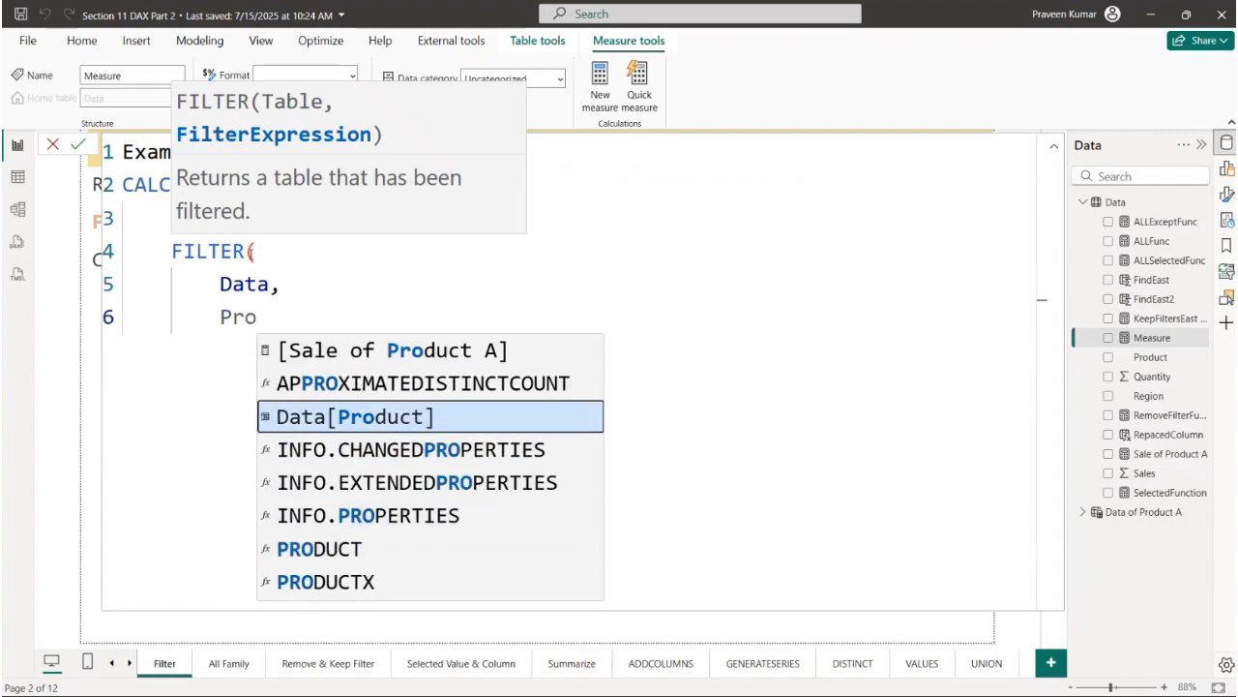
key(Tab)
text(="A")
key(shift+Return)
text())
key(shift+Return)
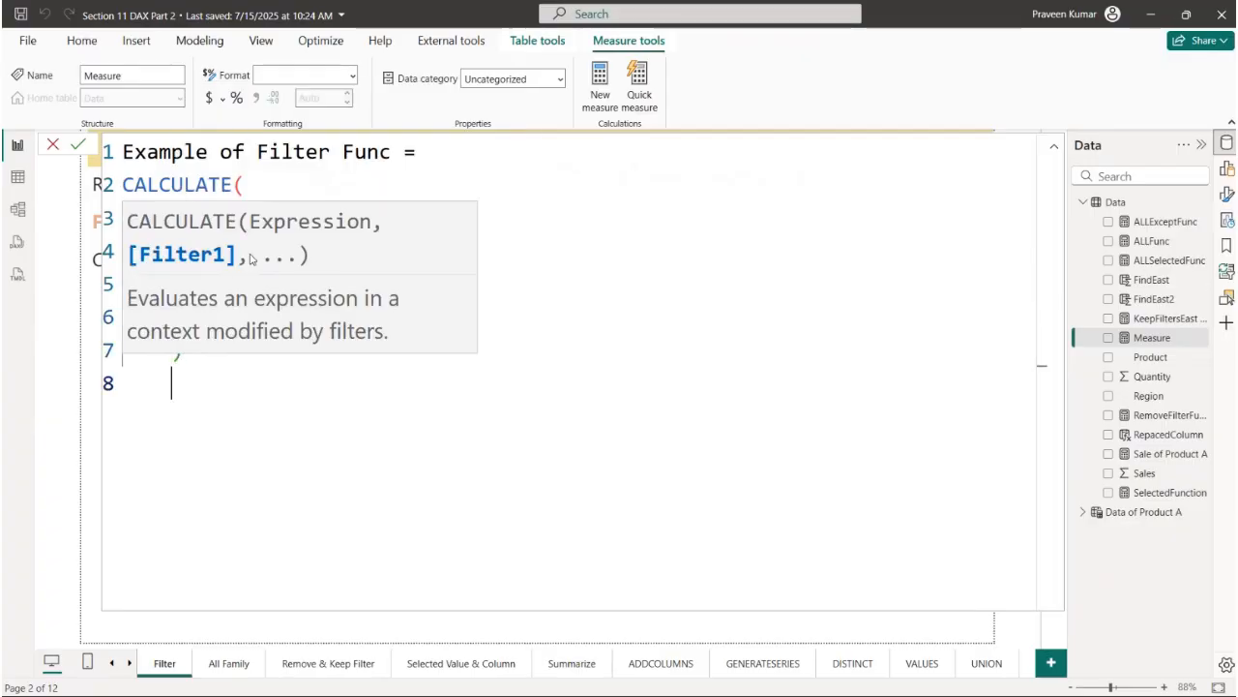
text())
key(Return)
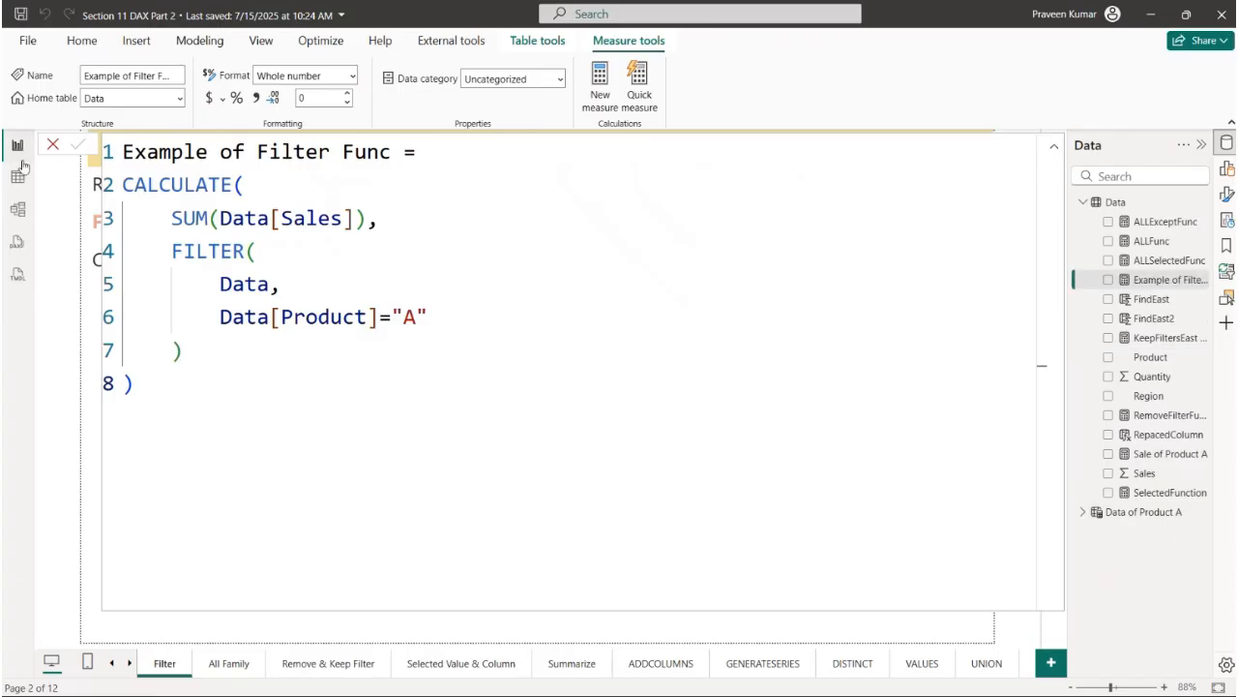
- Review the FILTER and CALCULATE parts of the Example of Filter Func formula
drag(171, 251, 491, 323)
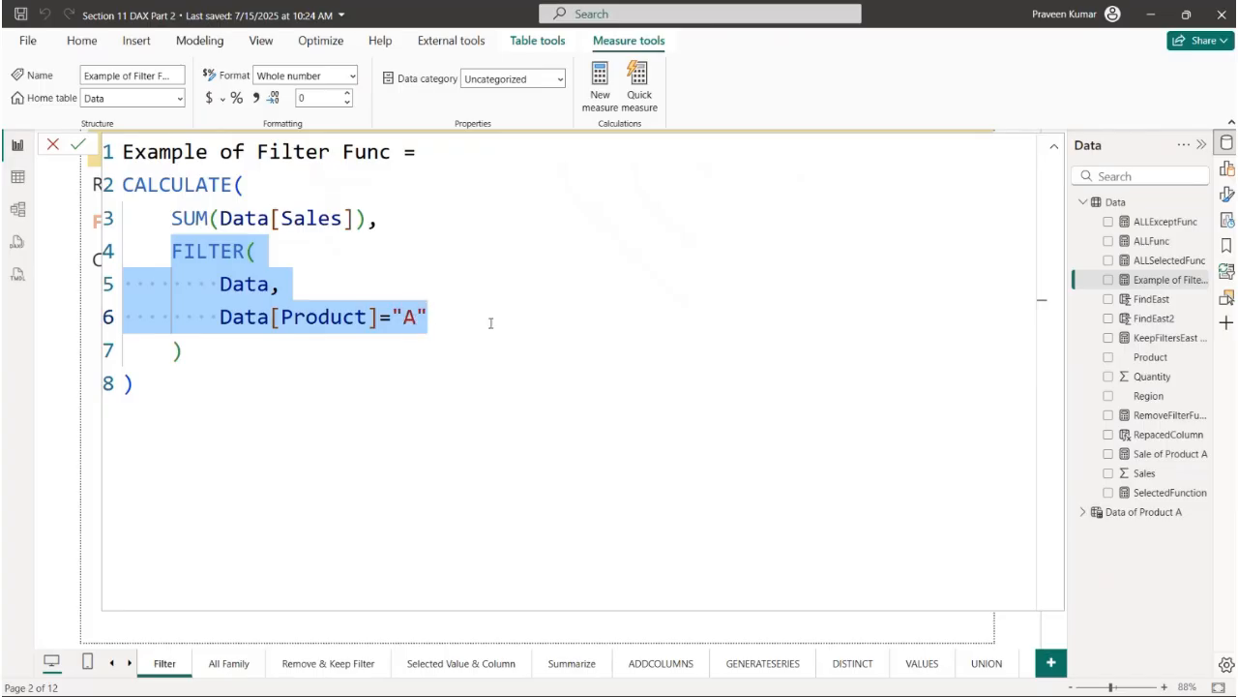
click(490, 323)
drag(146, 184, 108, 213)
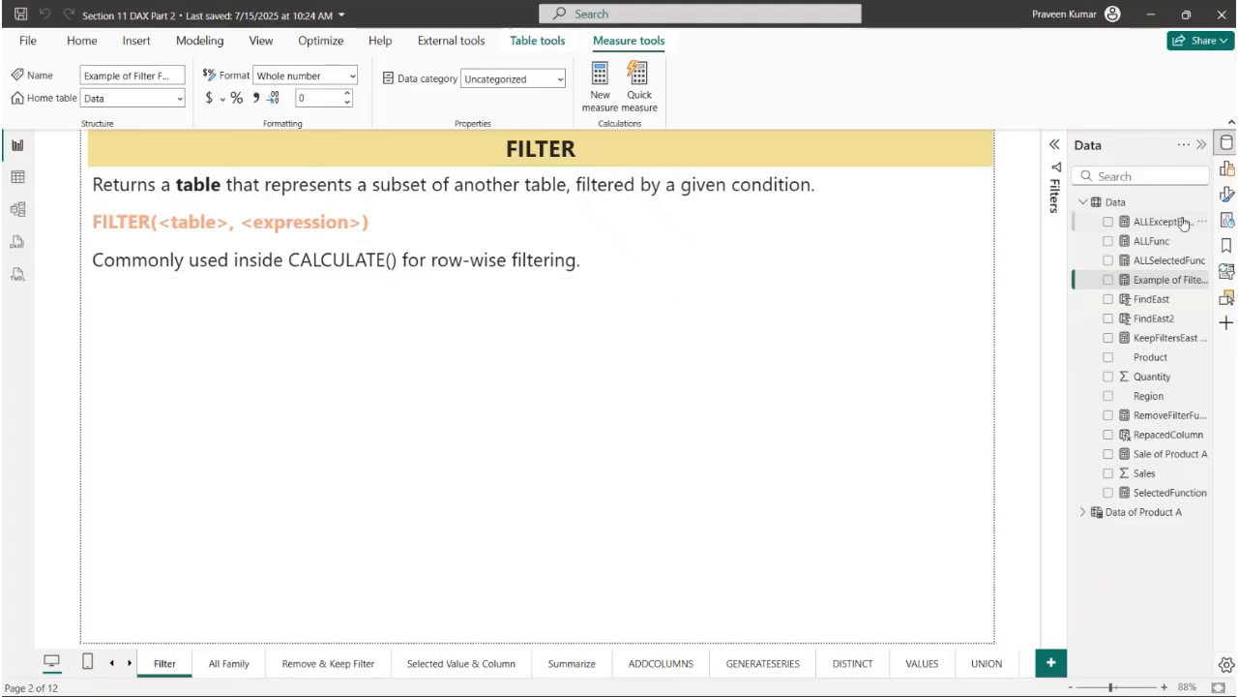
- Add a card showing the Example of Filter Func measure to the Filter page and narrow it to under half the page width
click(1227, 166)
click(945, 275)
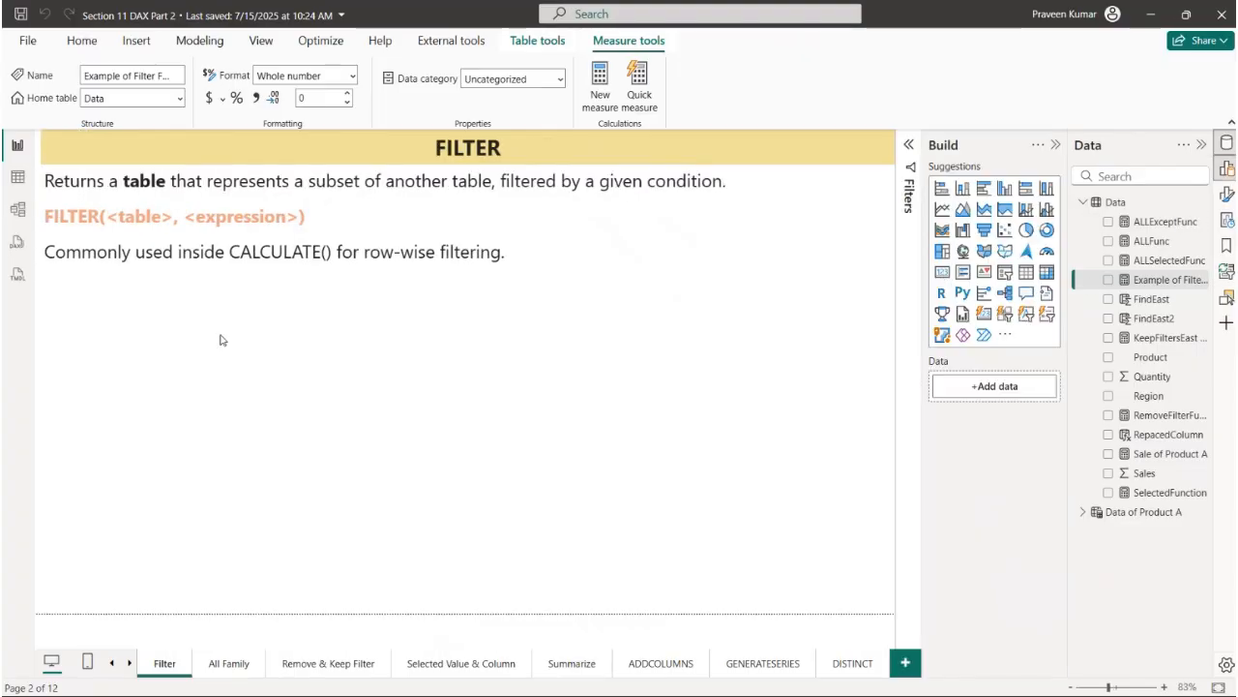
drag(1169, 280, 755, 397)
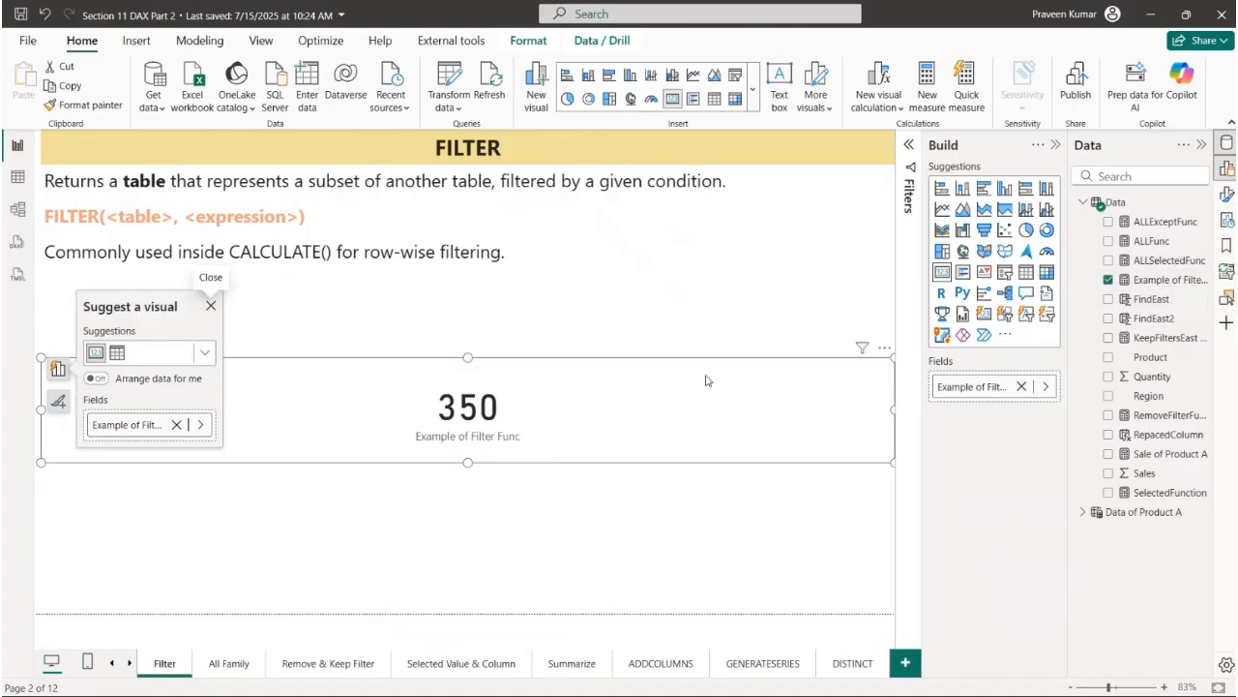
drag(891, 413, 373, 411)
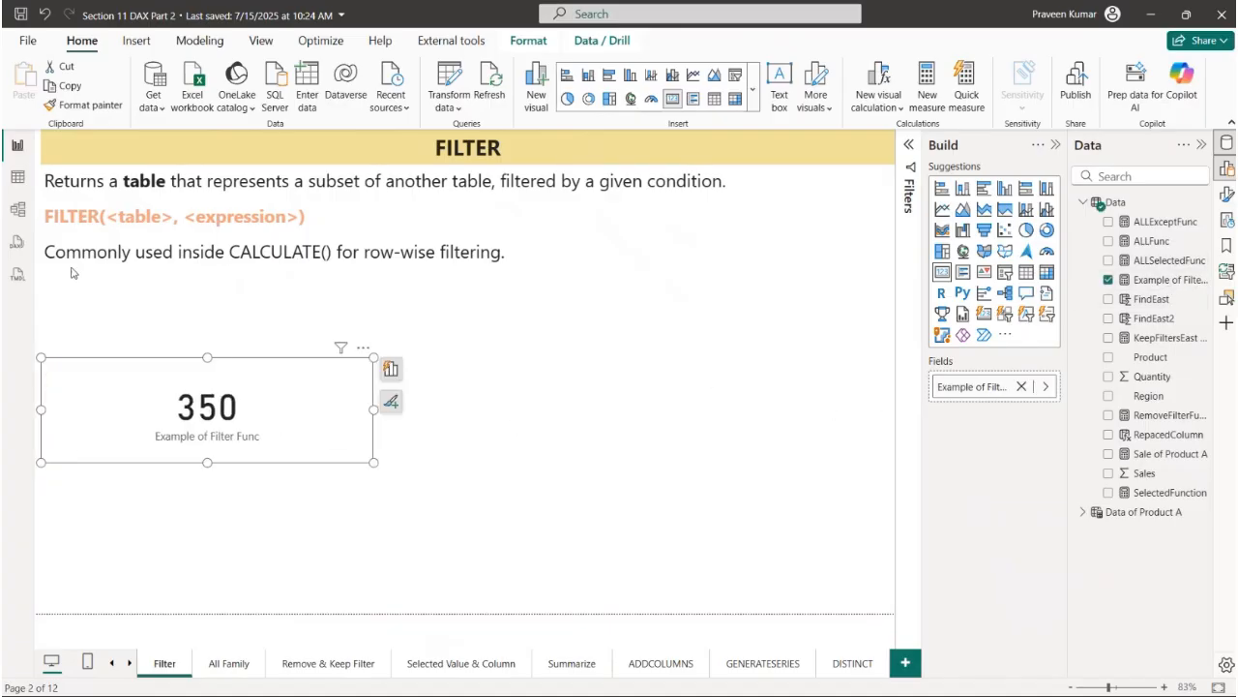
- In the table view, filter the Data table's Product column to show only A
click(15, 176)
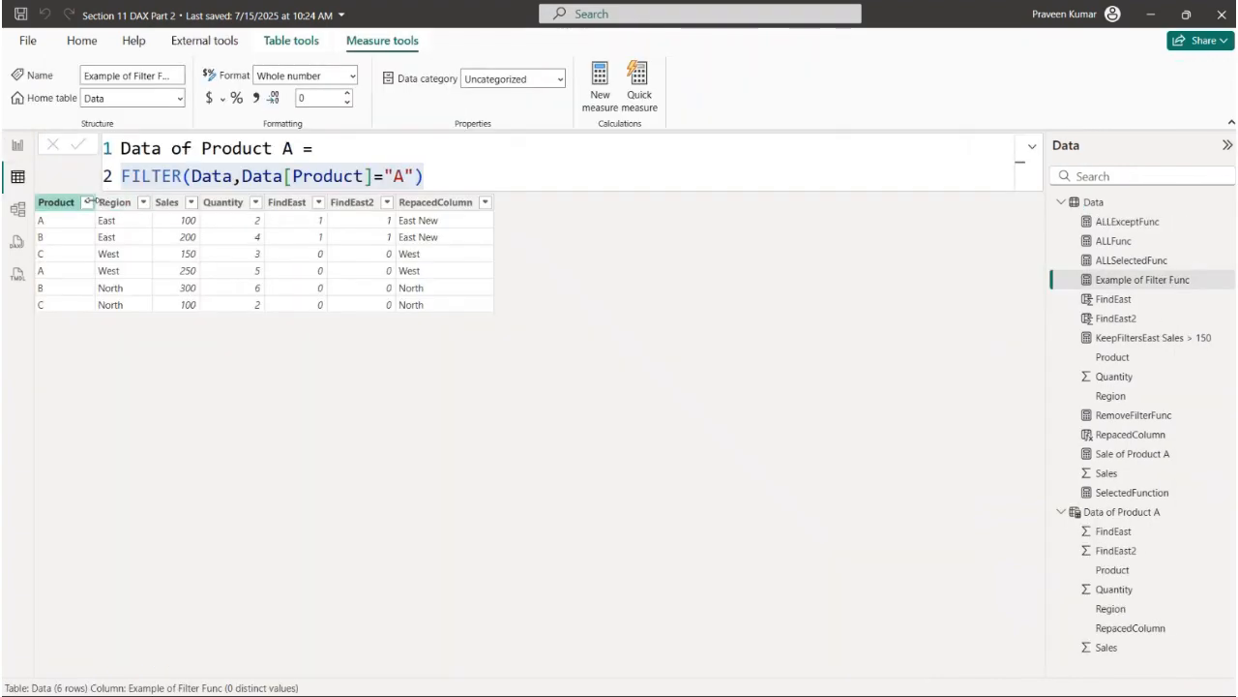
click(81, 201)
click(86, 168)
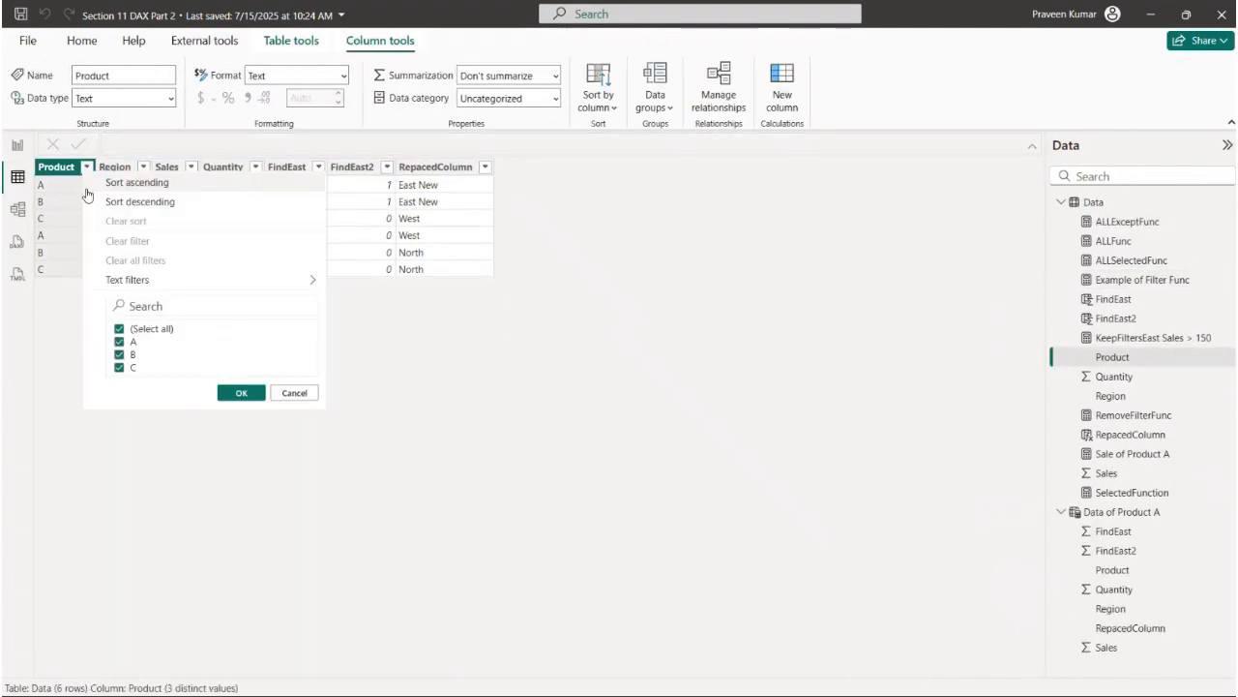
click(120, 329)
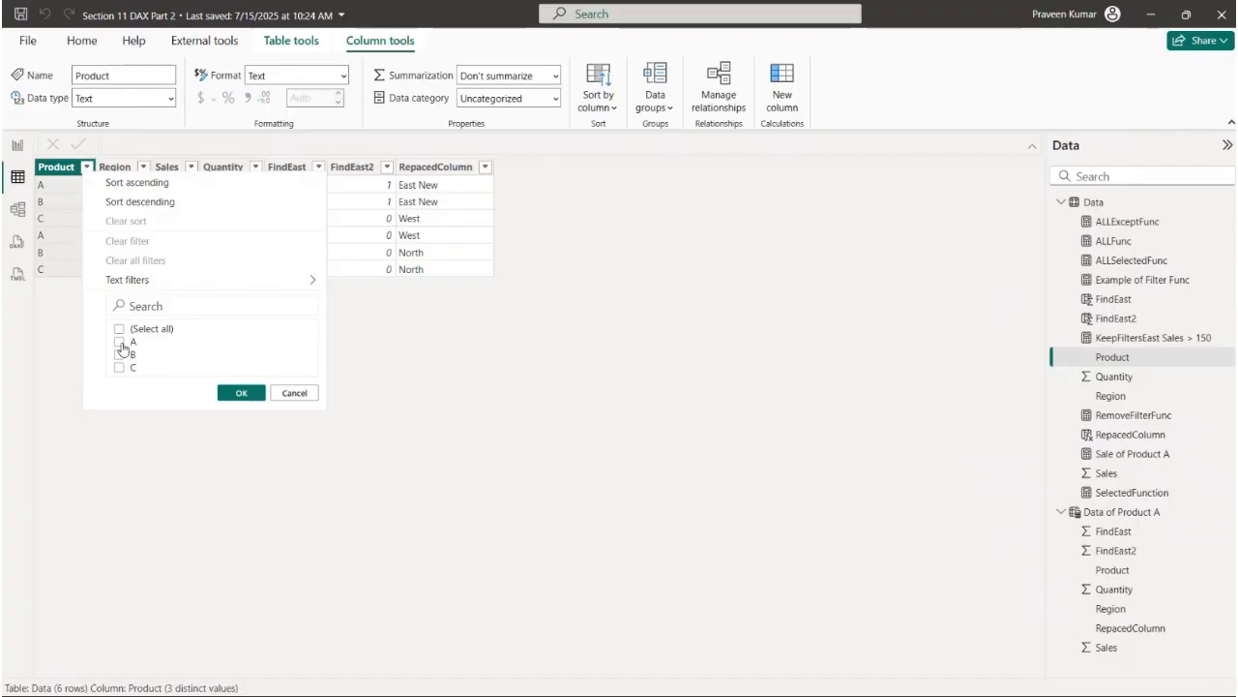
click(119, 343)
click(230, 392)
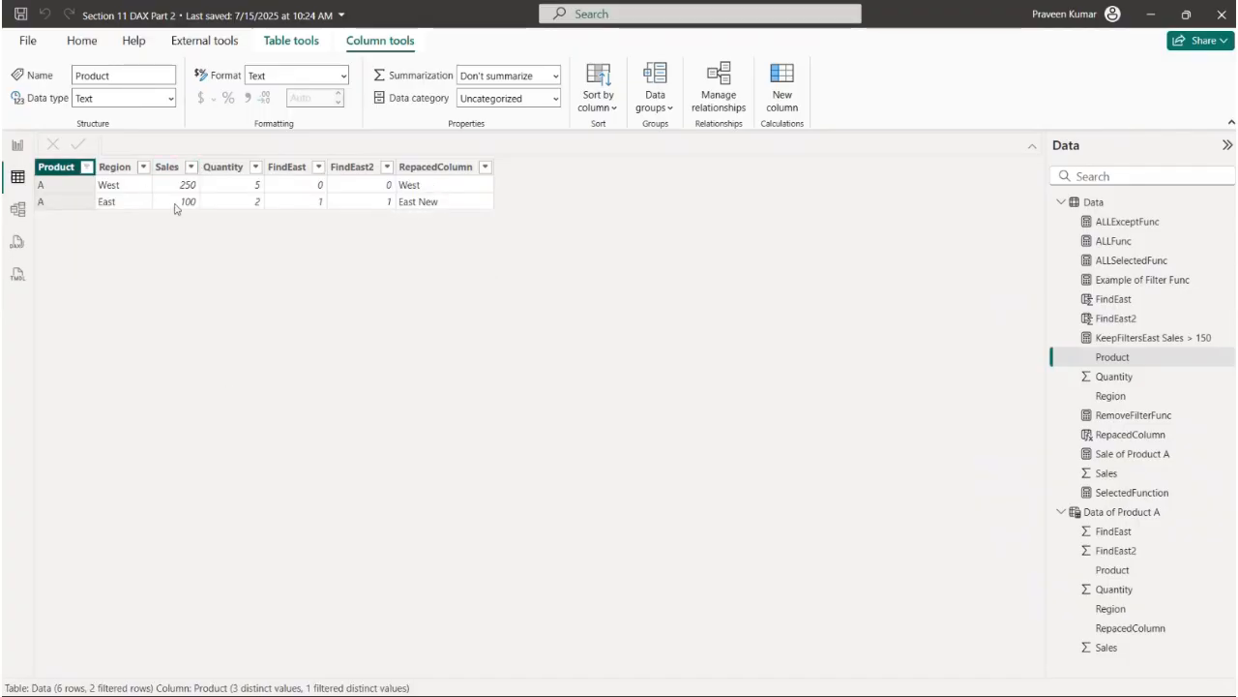
- Return to the report view and review the FILTER block in the Example of Filter Func measure
click(17, 144)
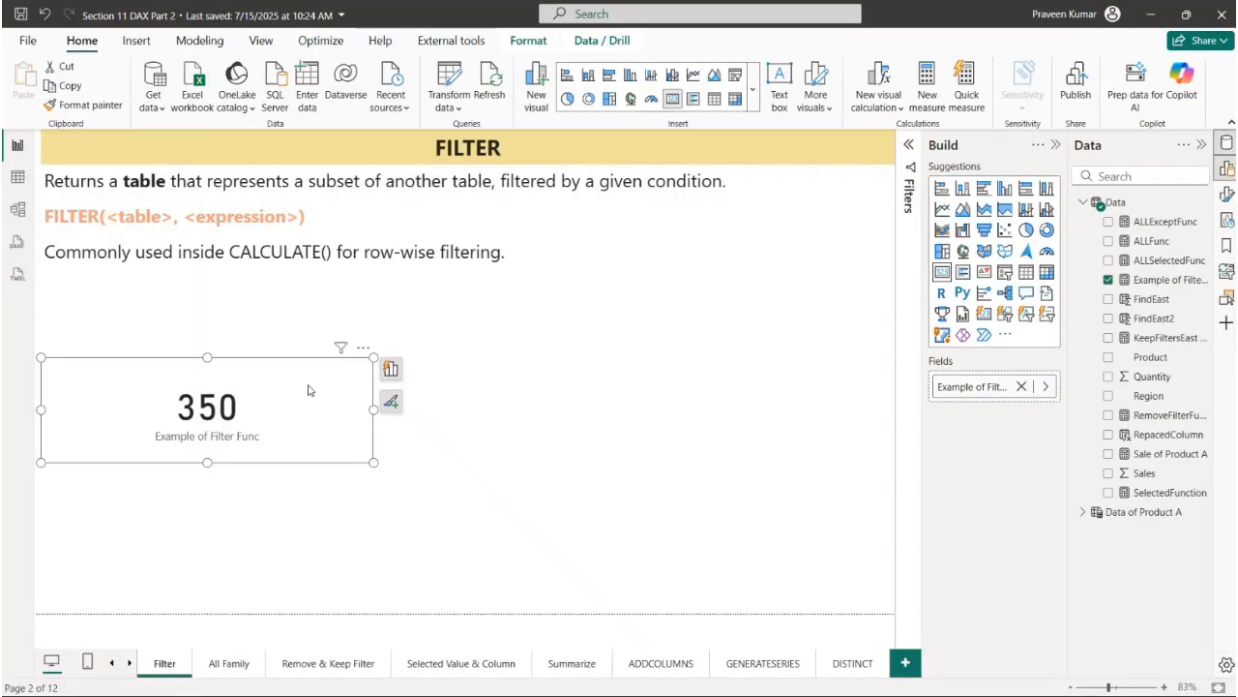
click(1156, 283)
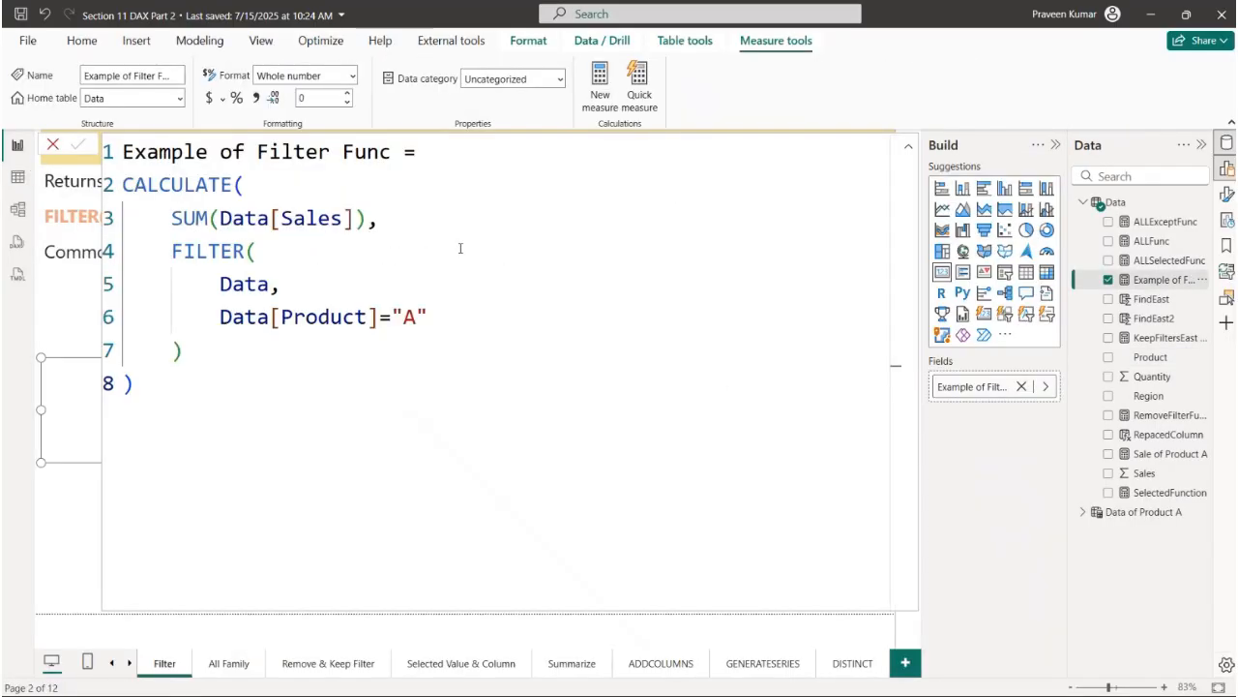
drag(259, 350, 172, 254)
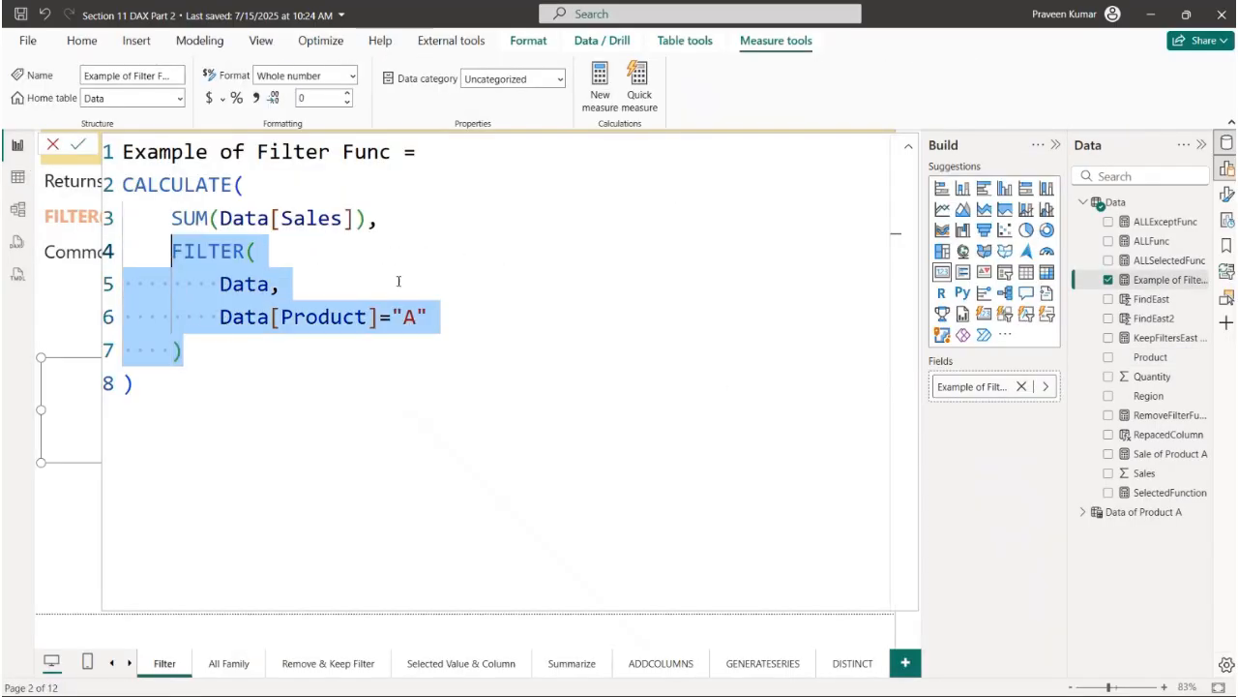
- Examine the Product and Region conditions in the Sale of Product A measure for comparison, leaving its formula unchanged
click(1161, 493)
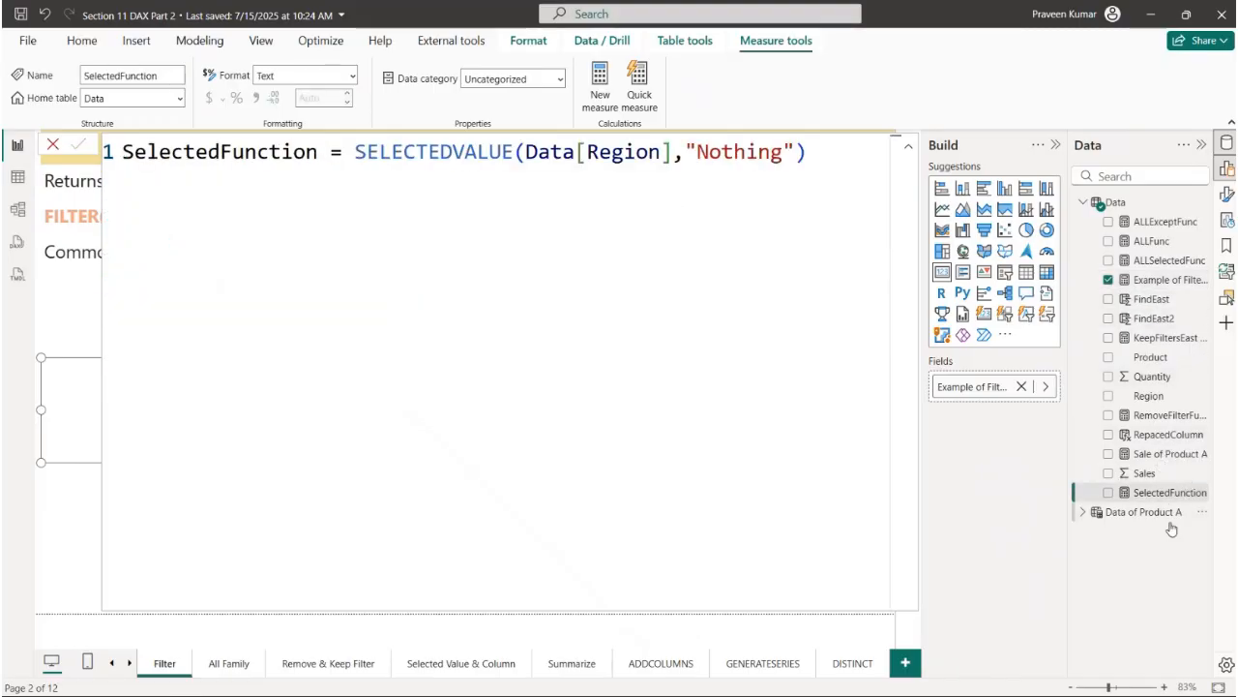
click(1151, 453)
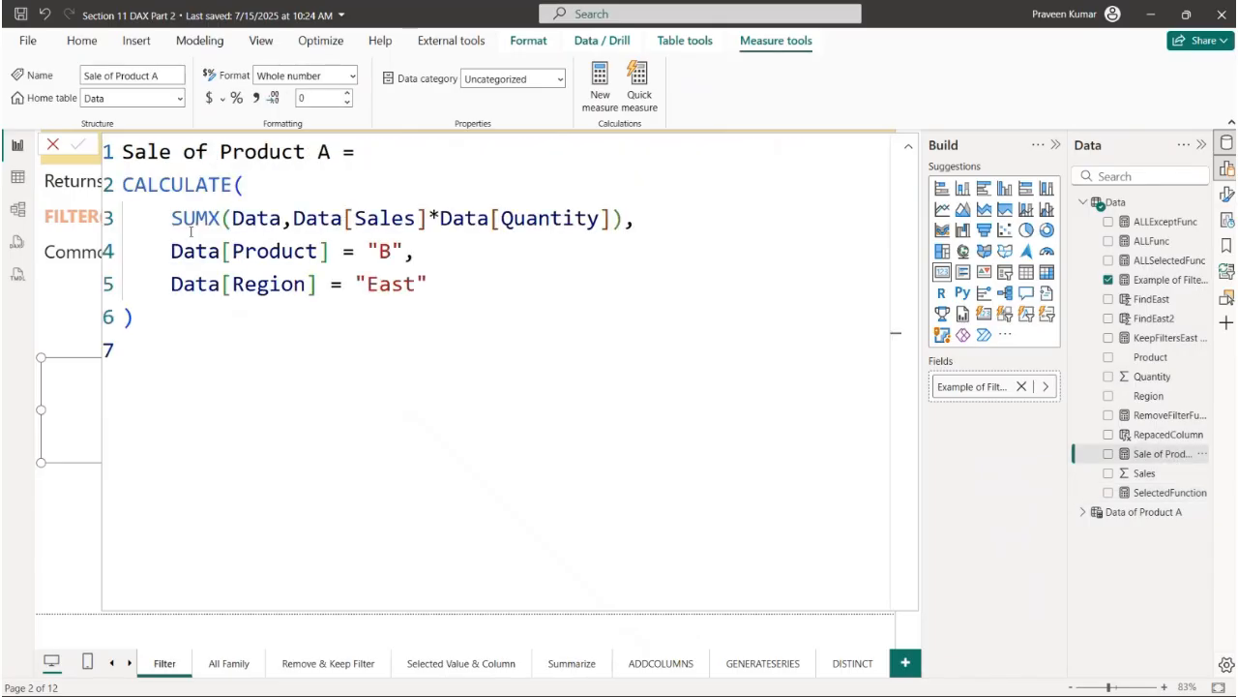
drag(173, 251, 416, 250)
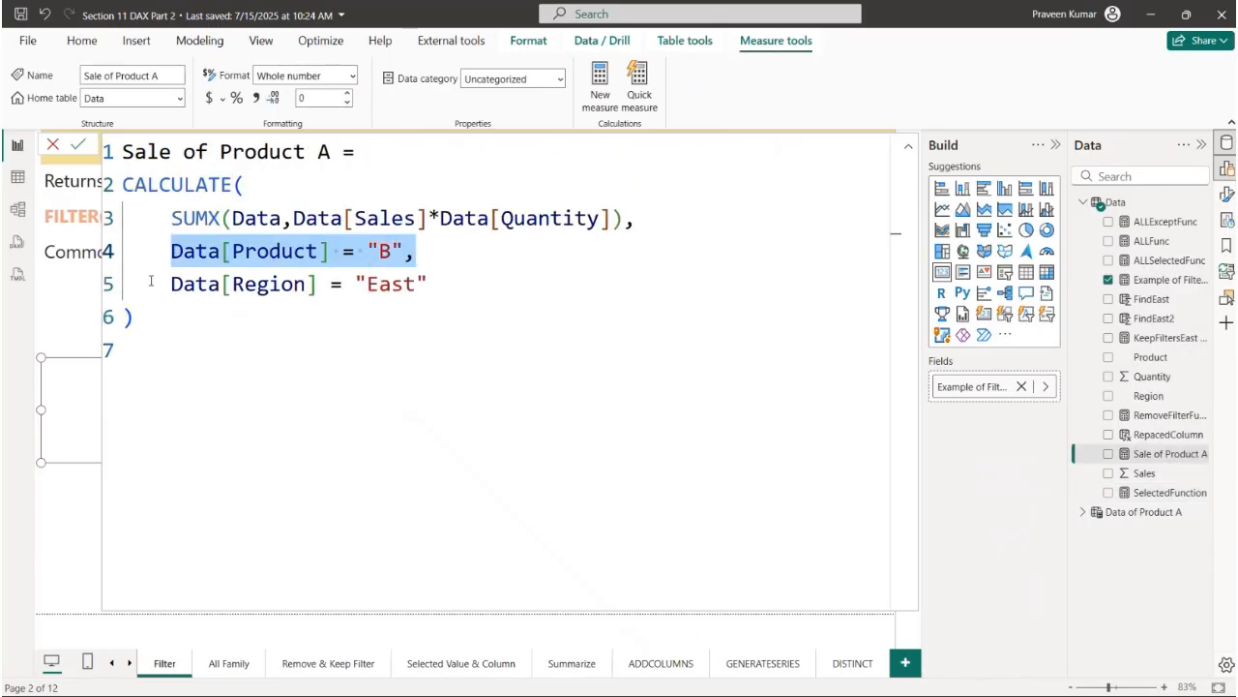
drag(307, 283, 462, 280)
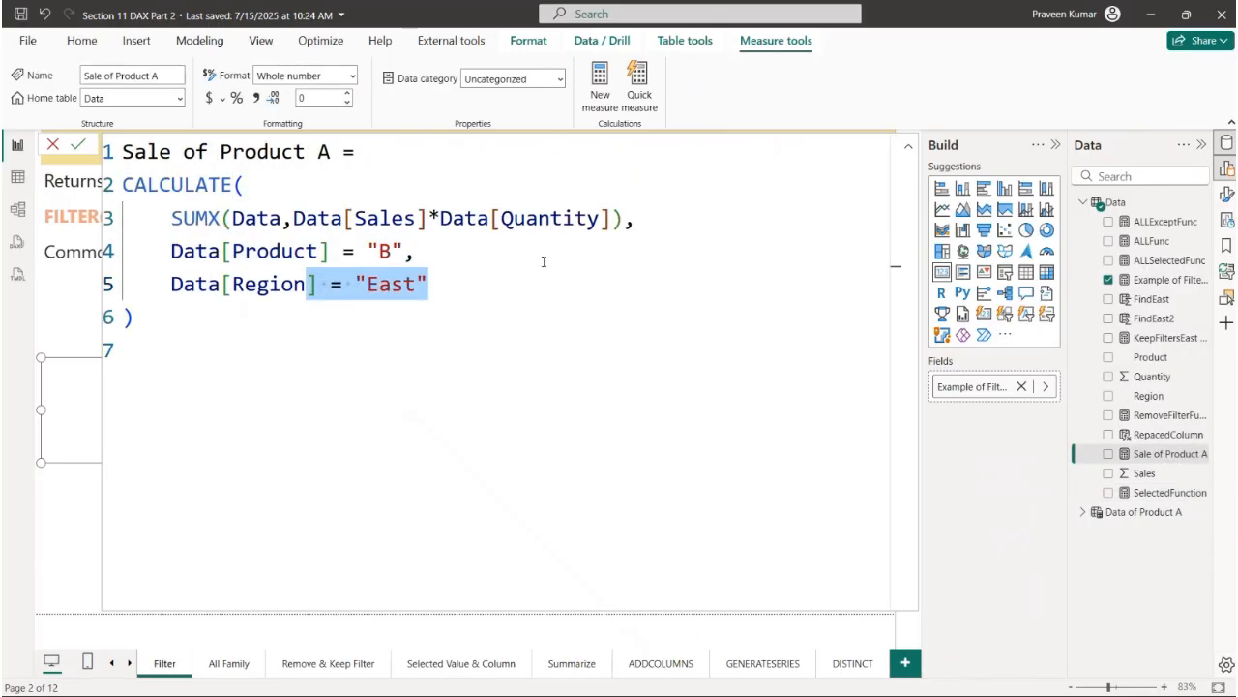
click(500, 258)
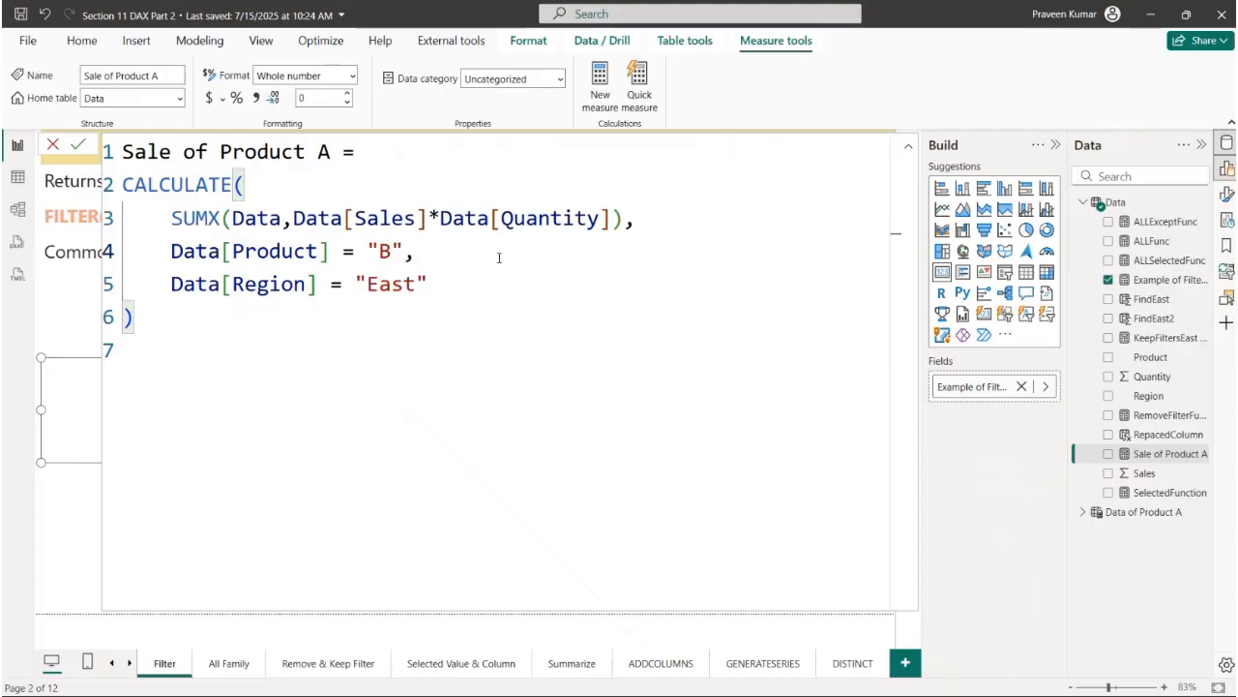
drag(173, 253, 392, 251)
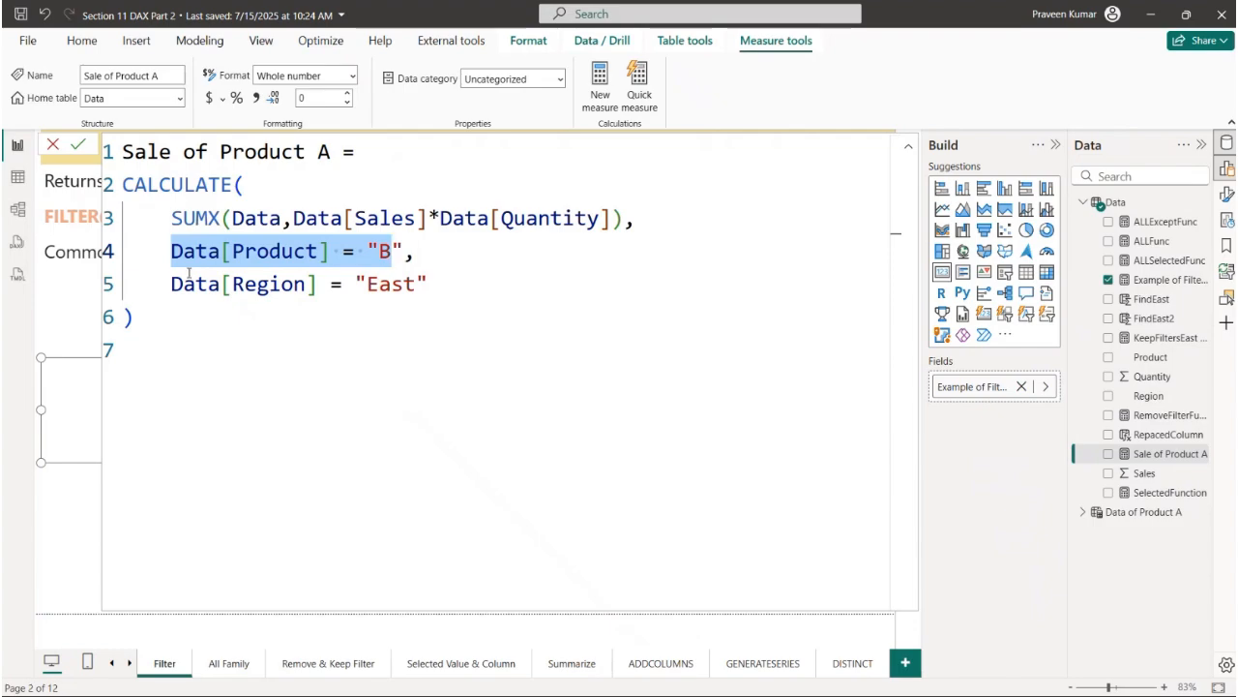
drag(171, 283, 430, 281)
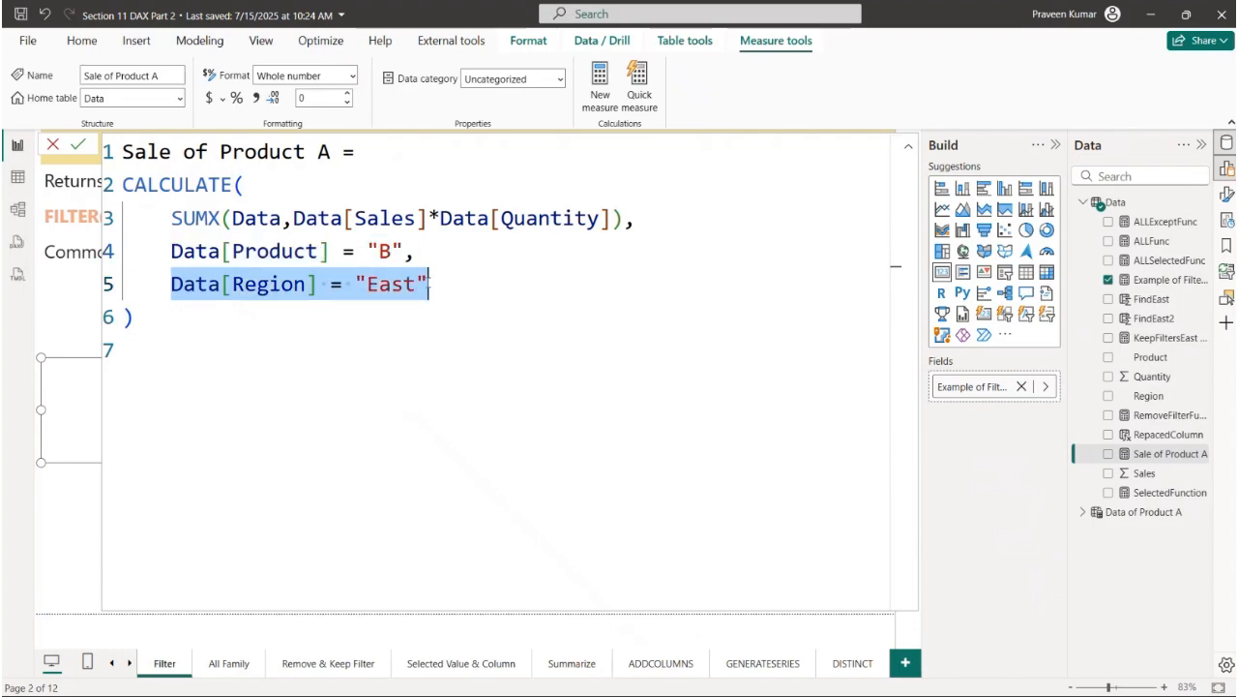
click(48, 145)
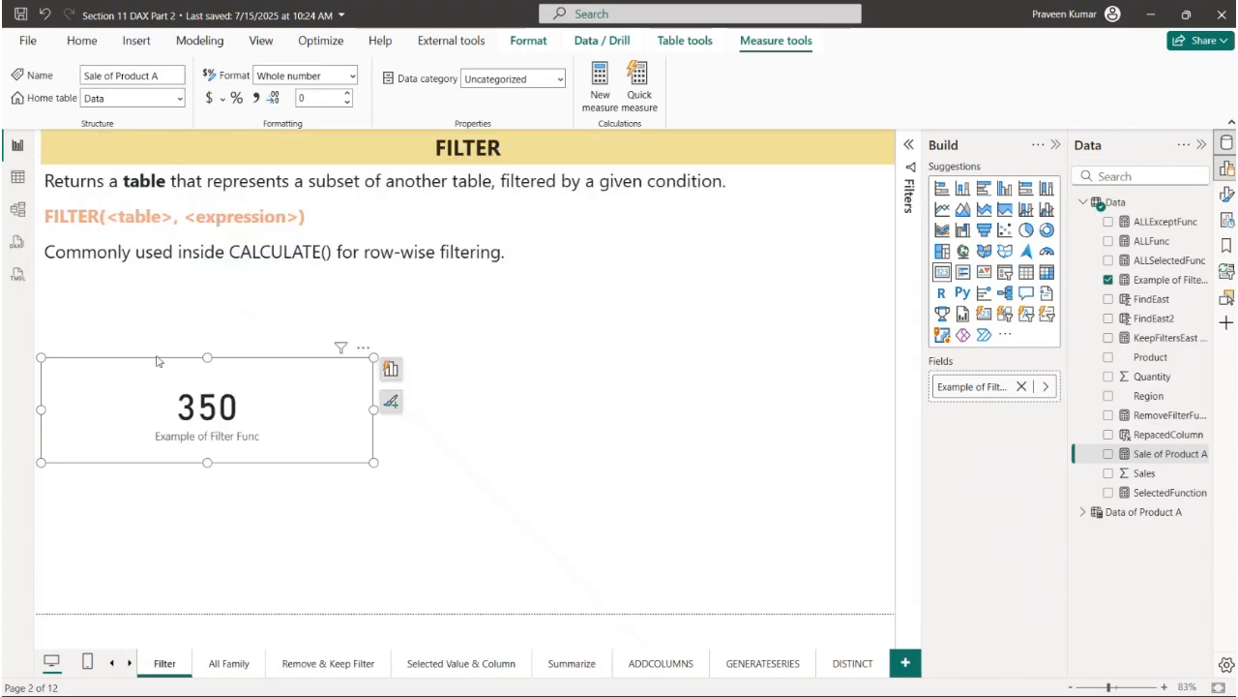
- Deselect the card and open the All Family report page
click(276, 592)
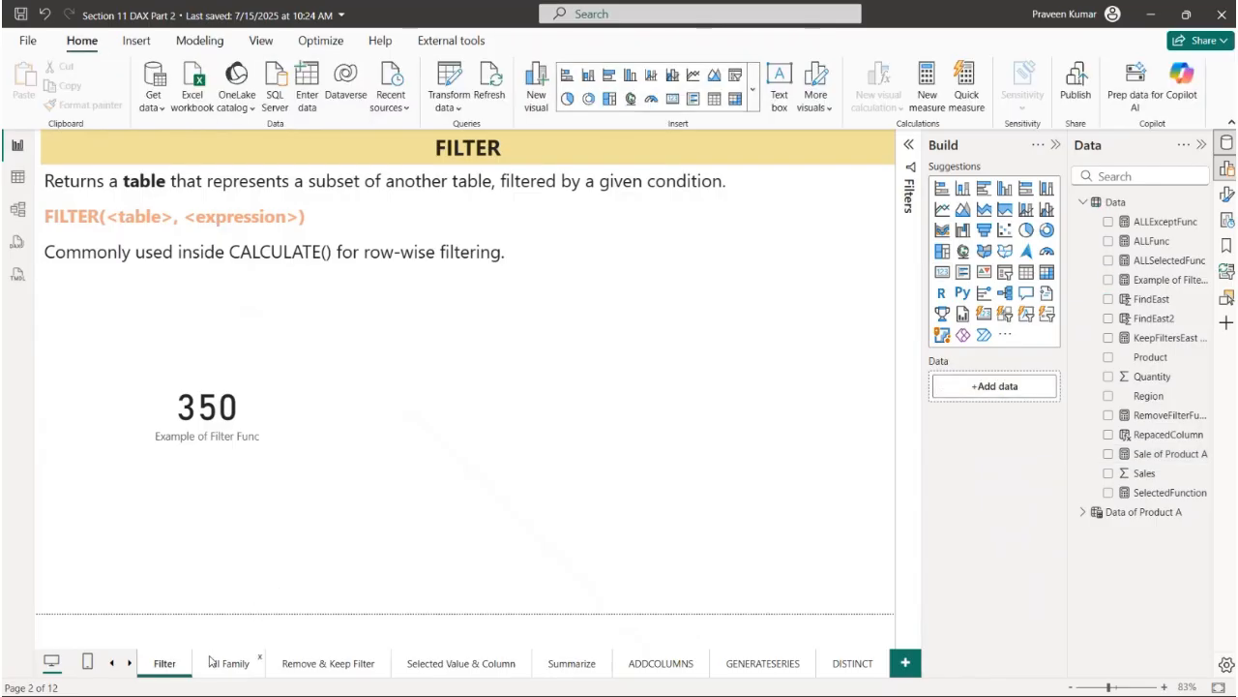
click(213, 663)
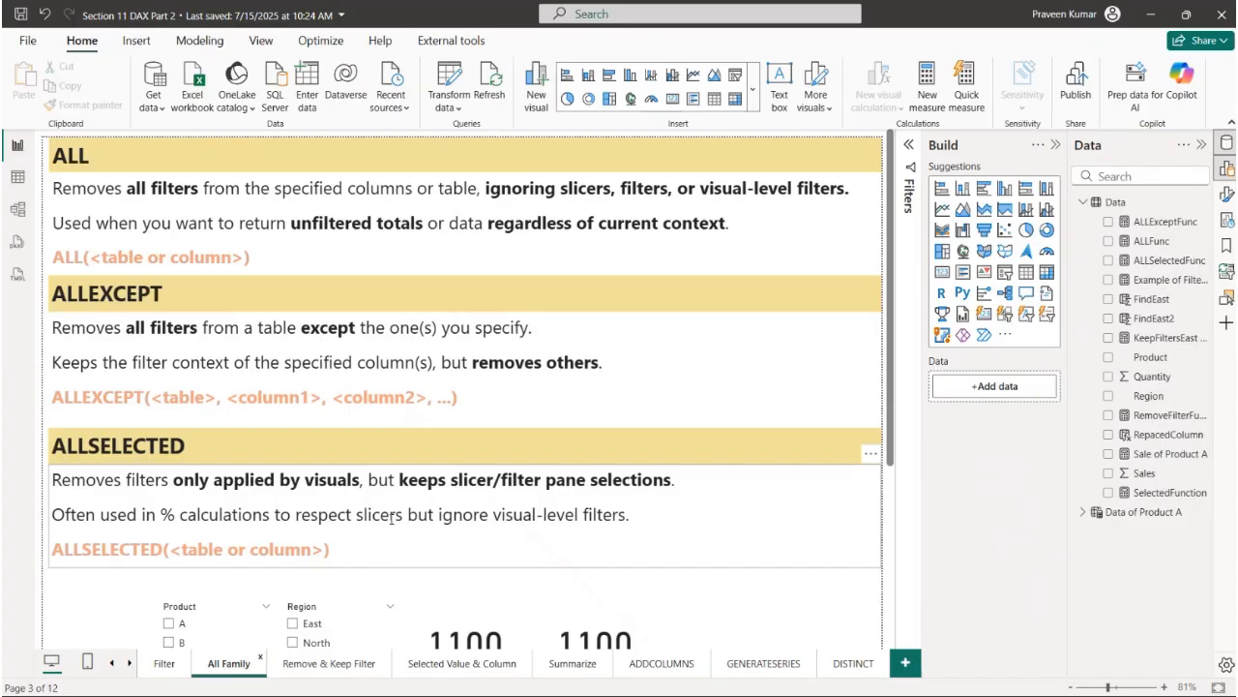
- Look over the ALL, ALLEXCEPT and ALLSELECTED sections on the All Family page
click(128, 292)
scroll(161, 378, down, 2)
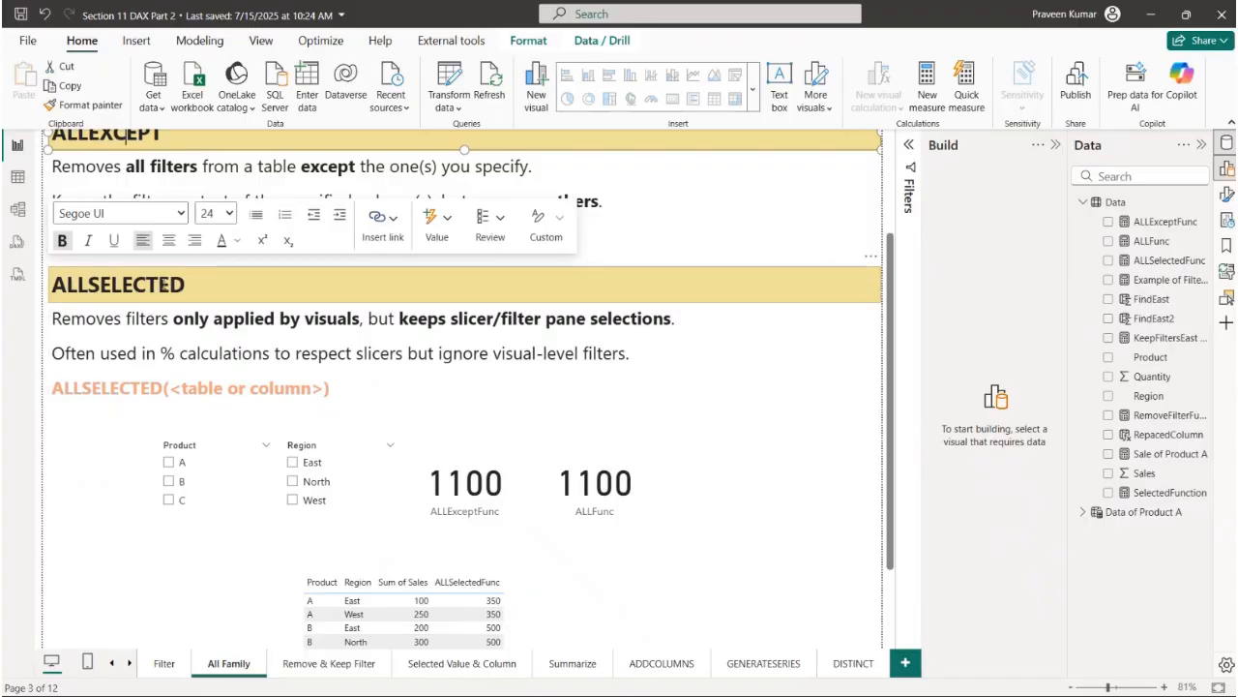
click(167, 289)
scroll(184, 305, down, 2)
click(134, 421)
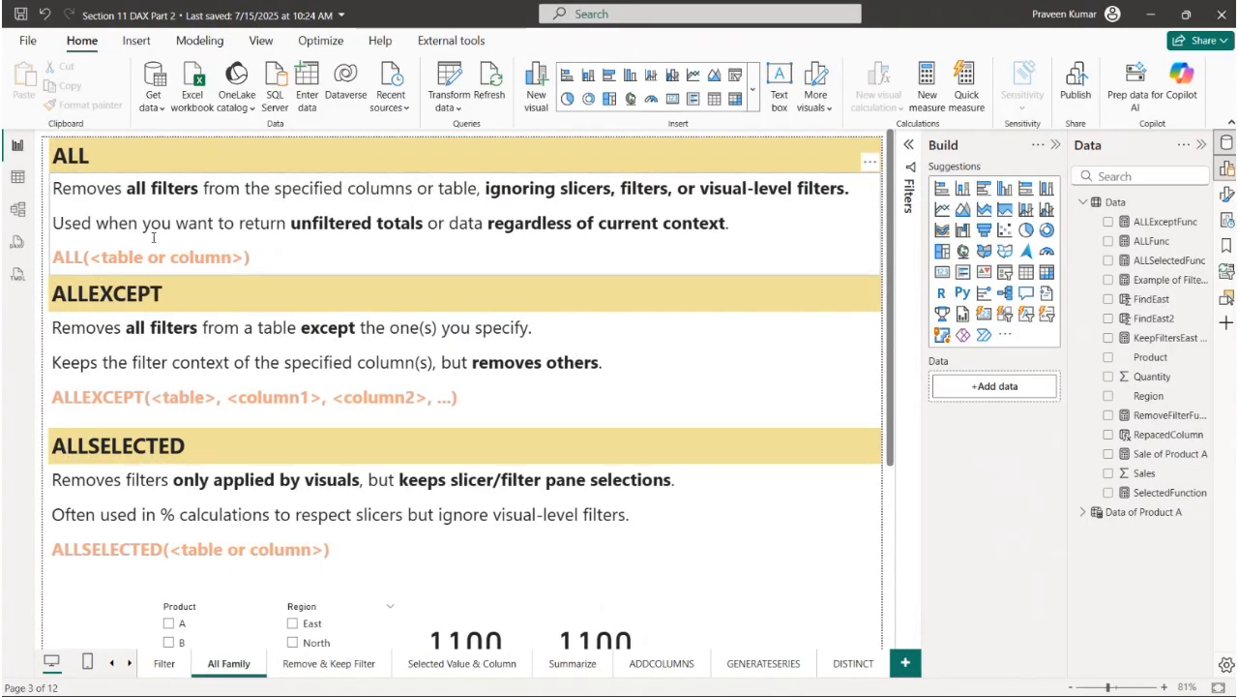
- Read the ALL section's description and its table-or-column syntax, followed by the ALLEXCEPT heading
click(75, 147)
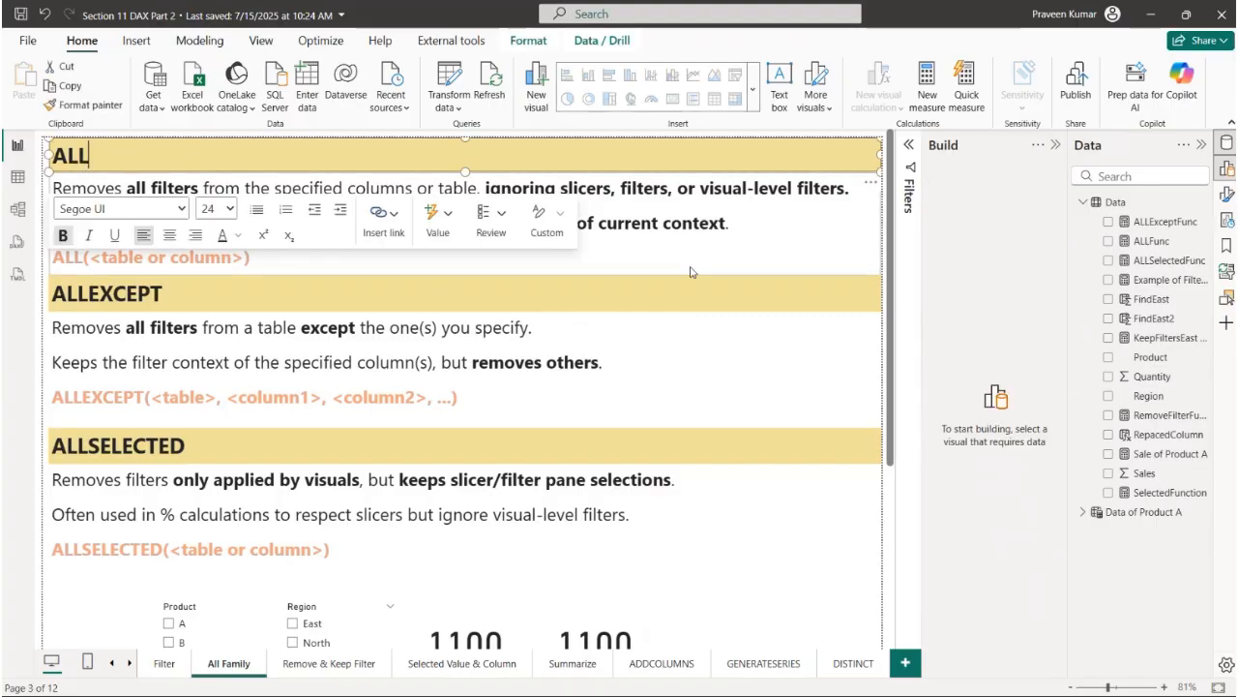
click(368, 243)
drag(124, 189, 855, 188)
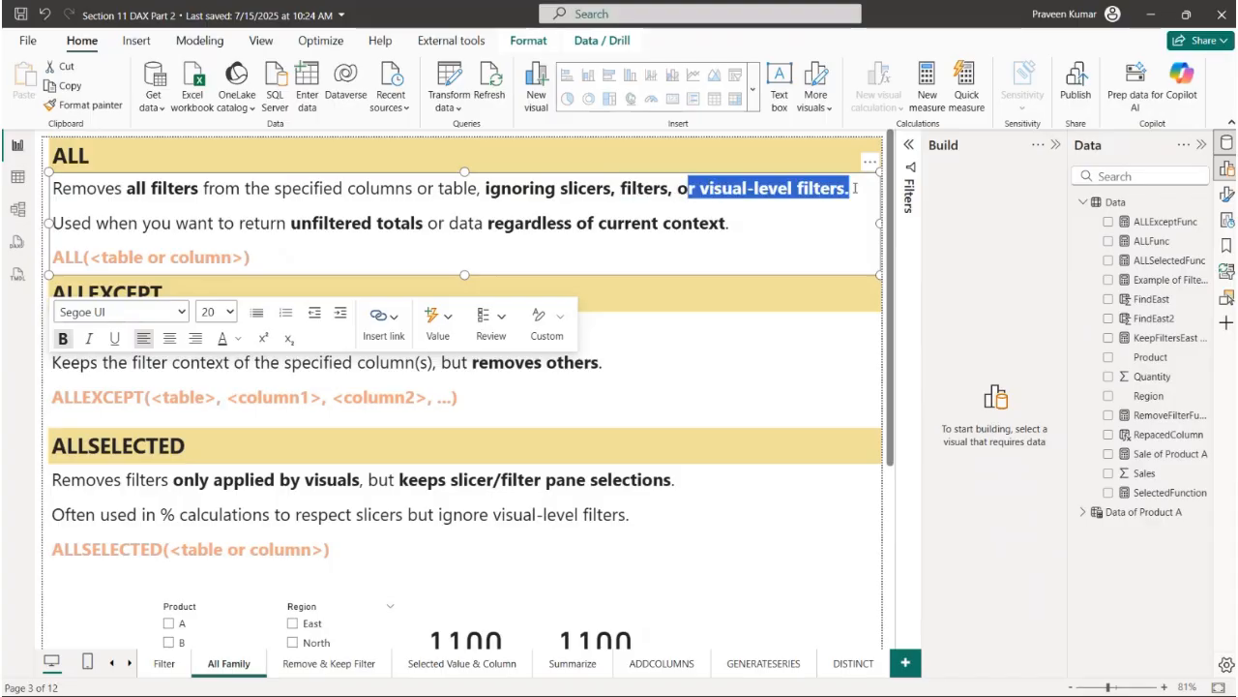
drag(81, 223, 730, 223)
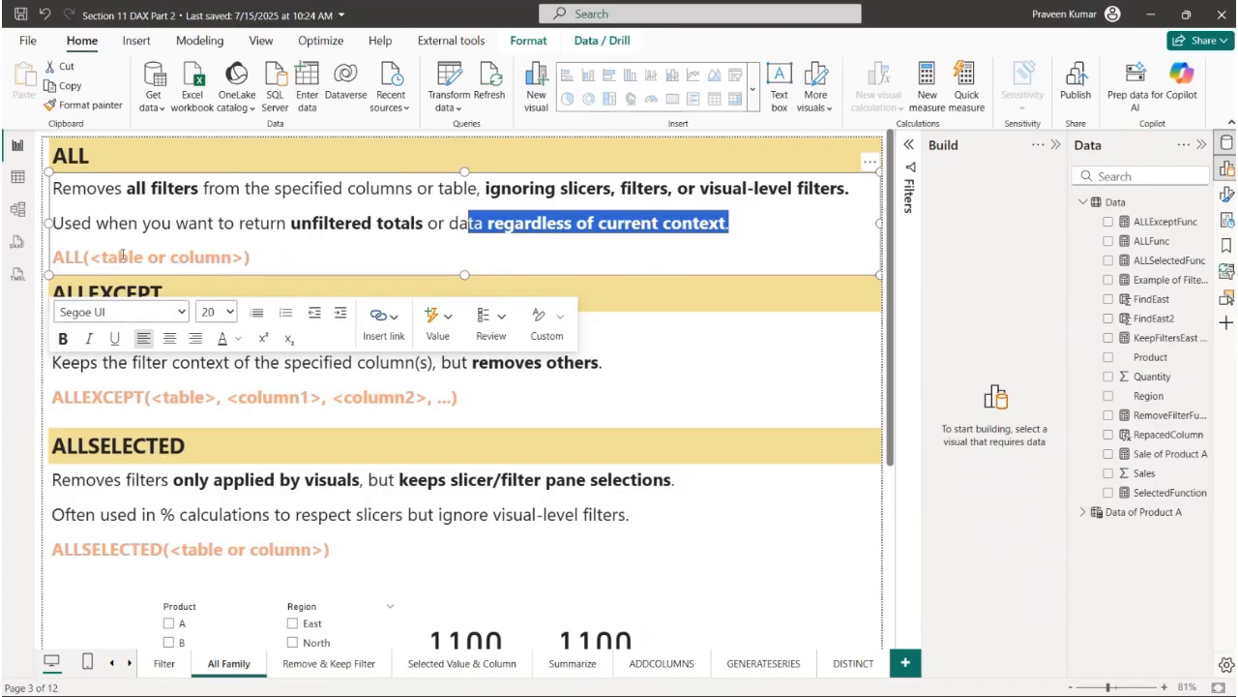
click(54, 257)
drag(53, 257, 247, 258)
click(107, 255)
click(304, 244)
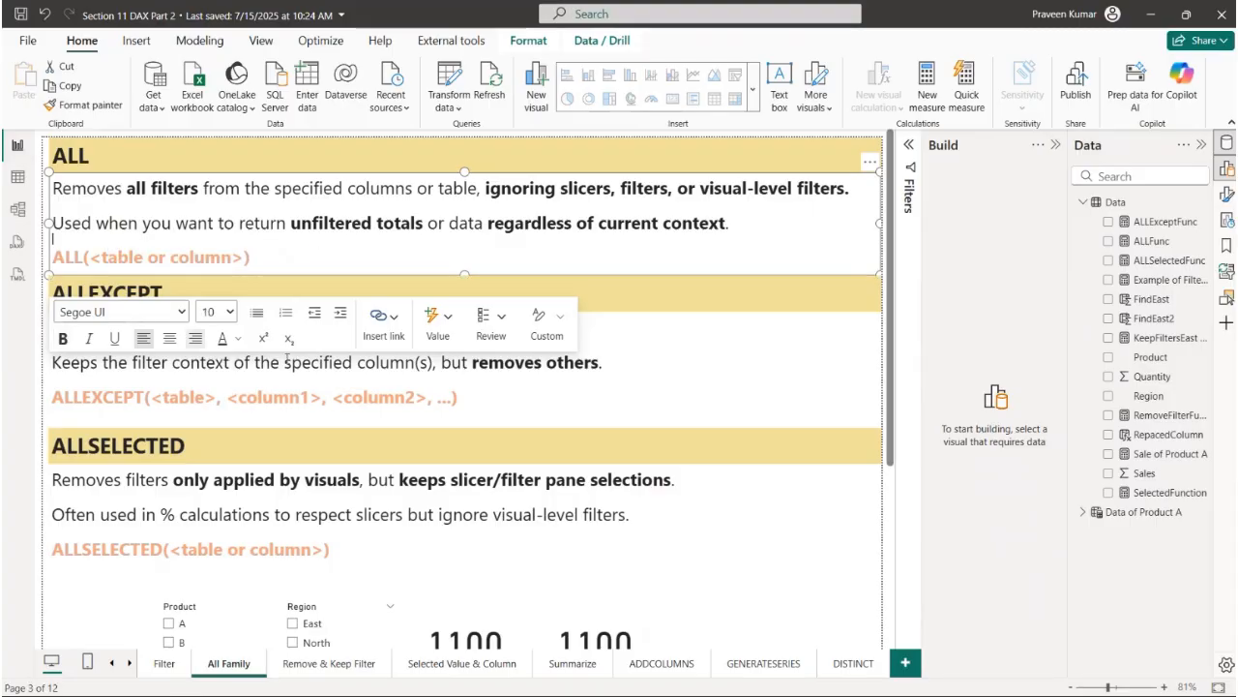
click(630, 308)
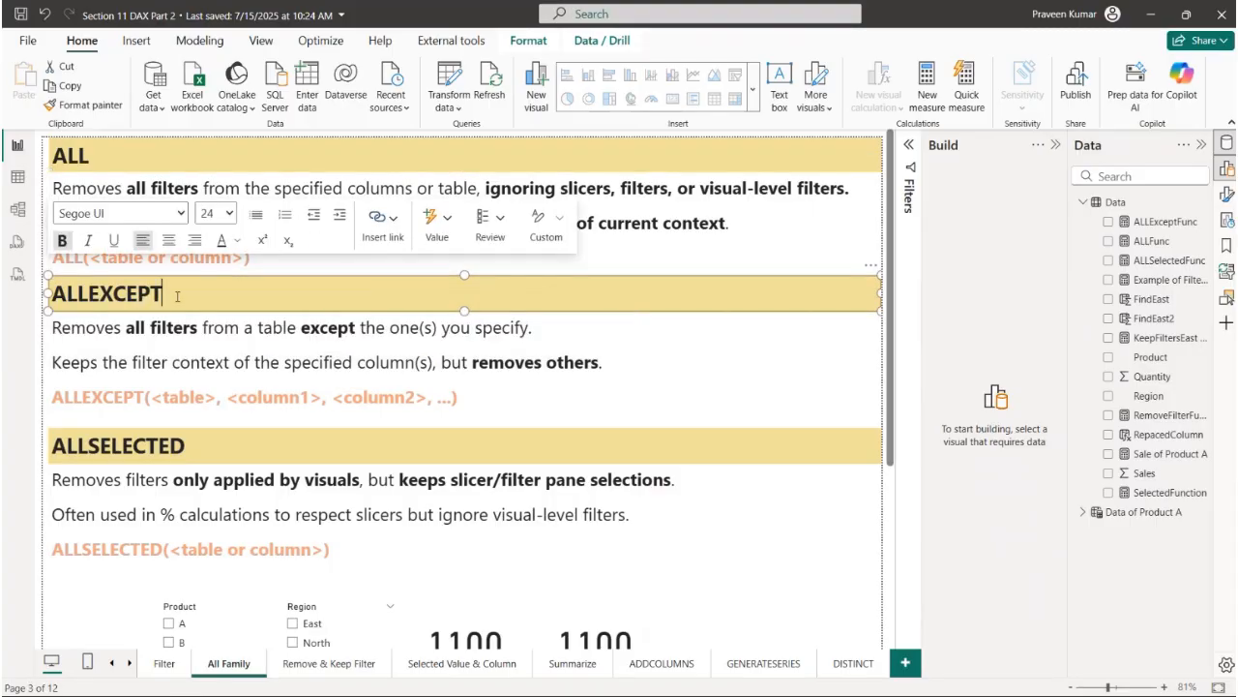
drag(177, 297, 37, 297)
click(730, 263)
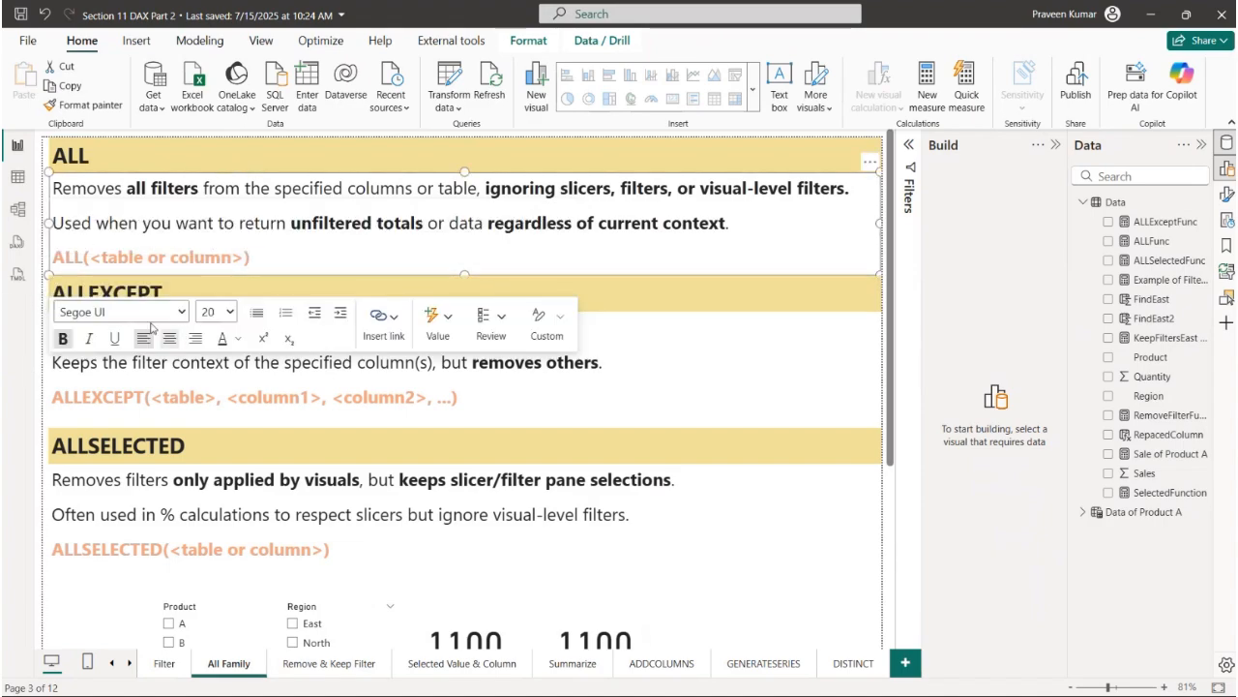
- Go to the slicers and cards below the notes and widen the Data pane to fit the full measure names
scroll(434, 469, down, 5)
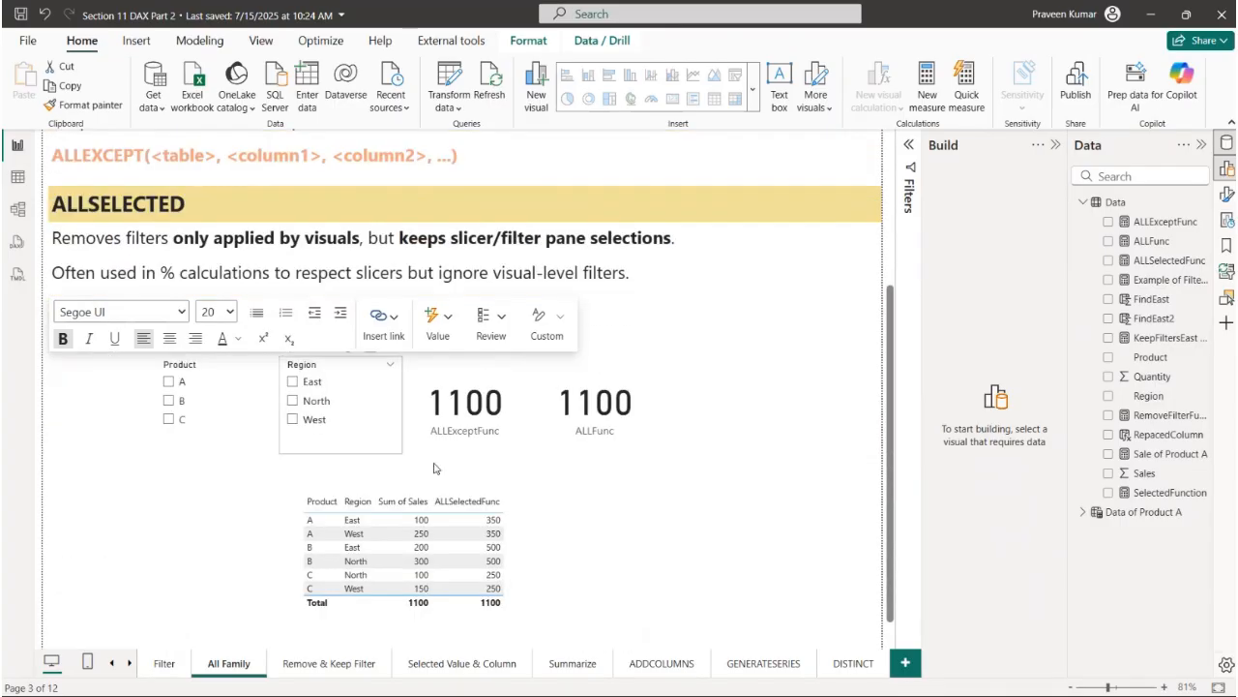
click(784, 474)
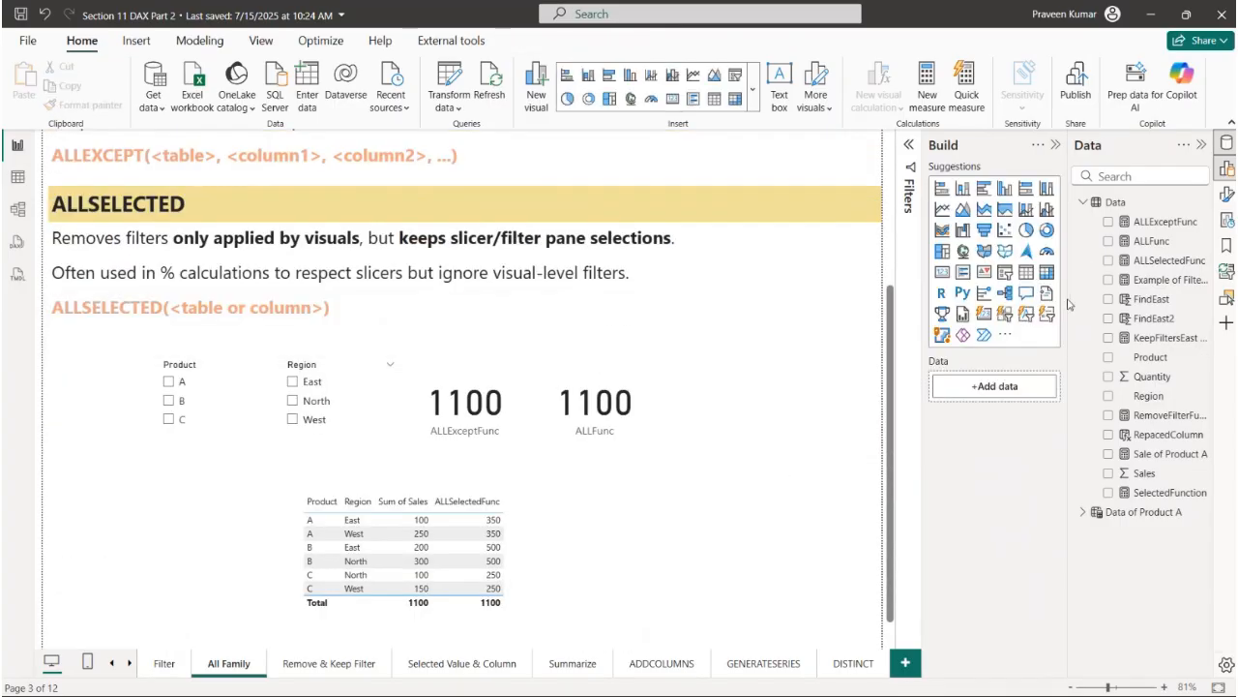
drag(1071, 298, 952, 298)
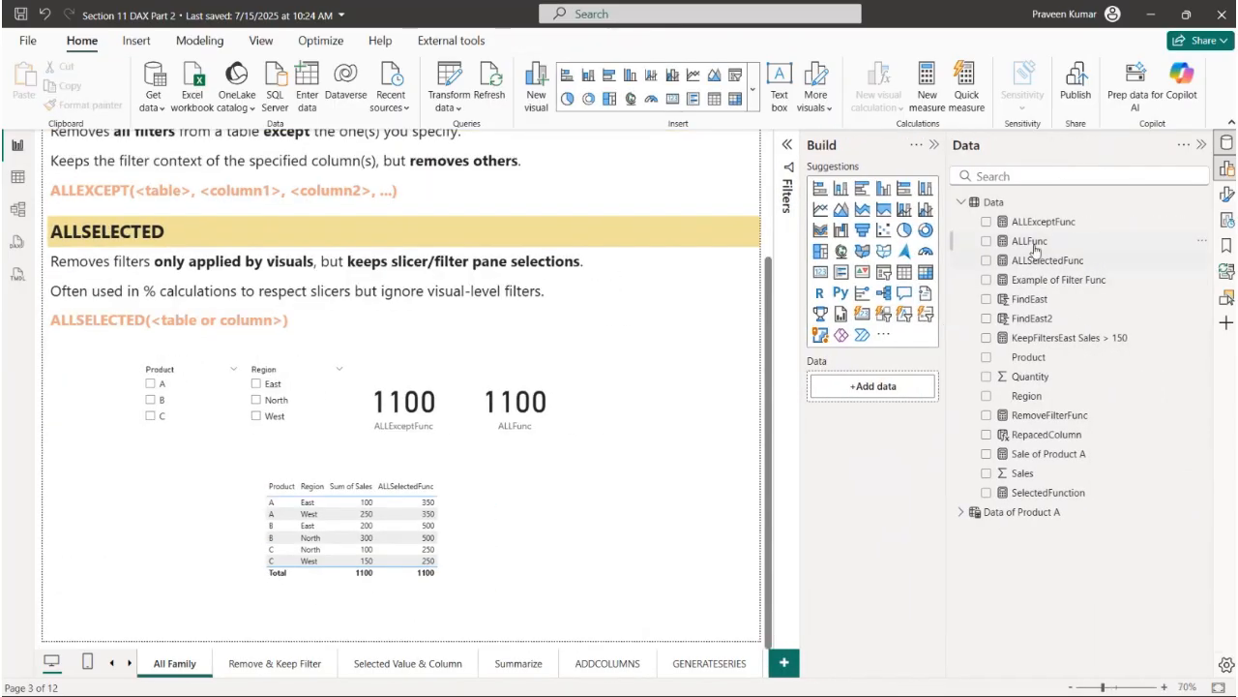
- Examine the CALCULATE, SUM(Data[Sales]) and ALL(Data[Region]) parts of the ALLFunc measure and close its formula without editing
click(1035, 248)
drag(245, 152, 374, 157)
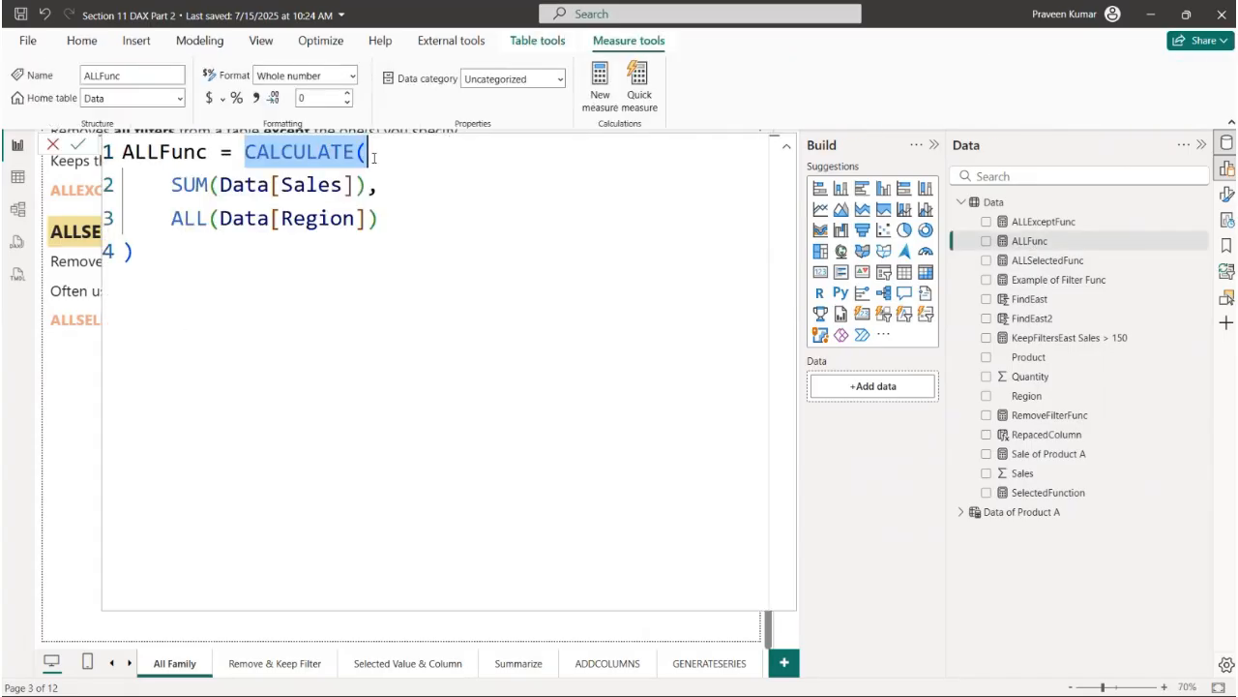
drag(171, 185, 370, 190)
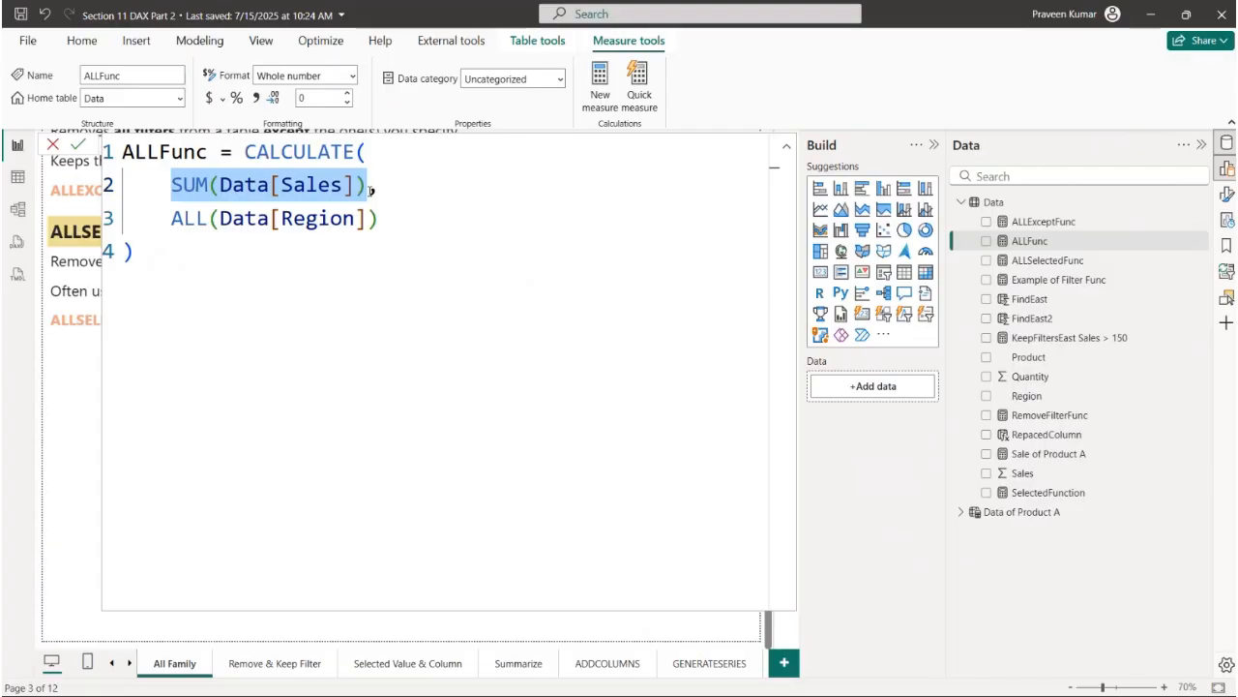
drag(171, 218, 382, 225)
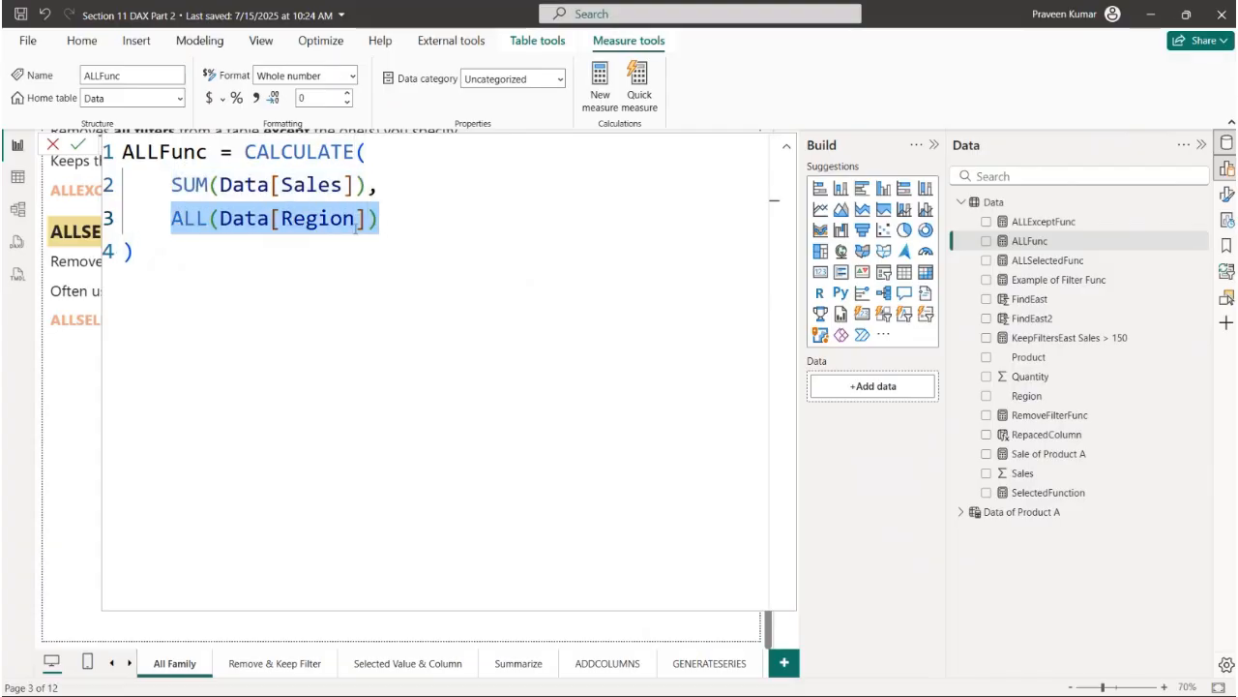
drag(171, 219, 202, 224)
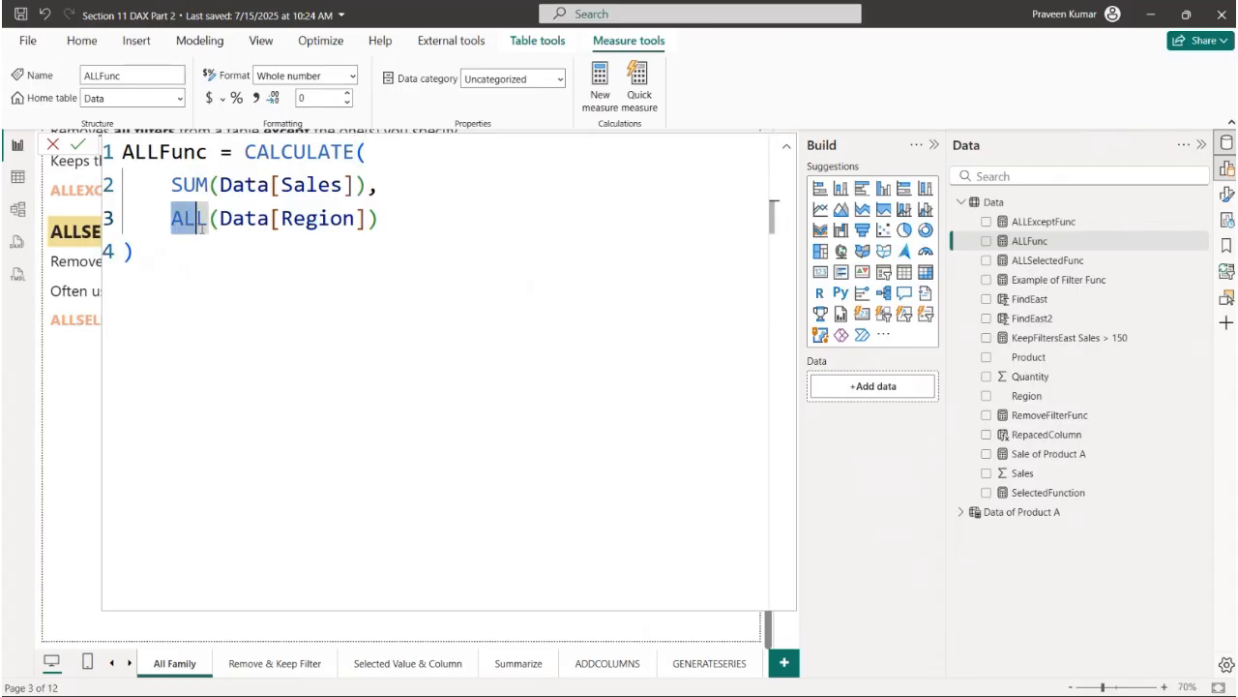
click(53, 145)
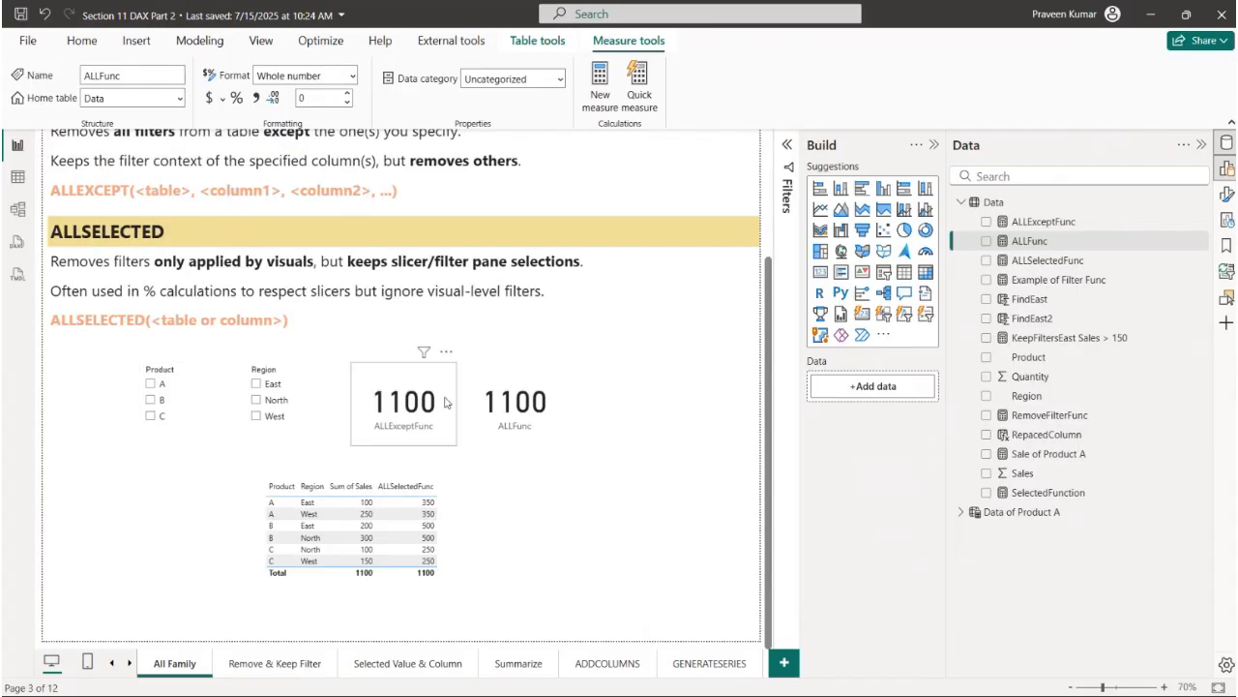
- Check the ALLFunc card with the slicers on Region West and Product C, and clear both slicers
click(543, 426)
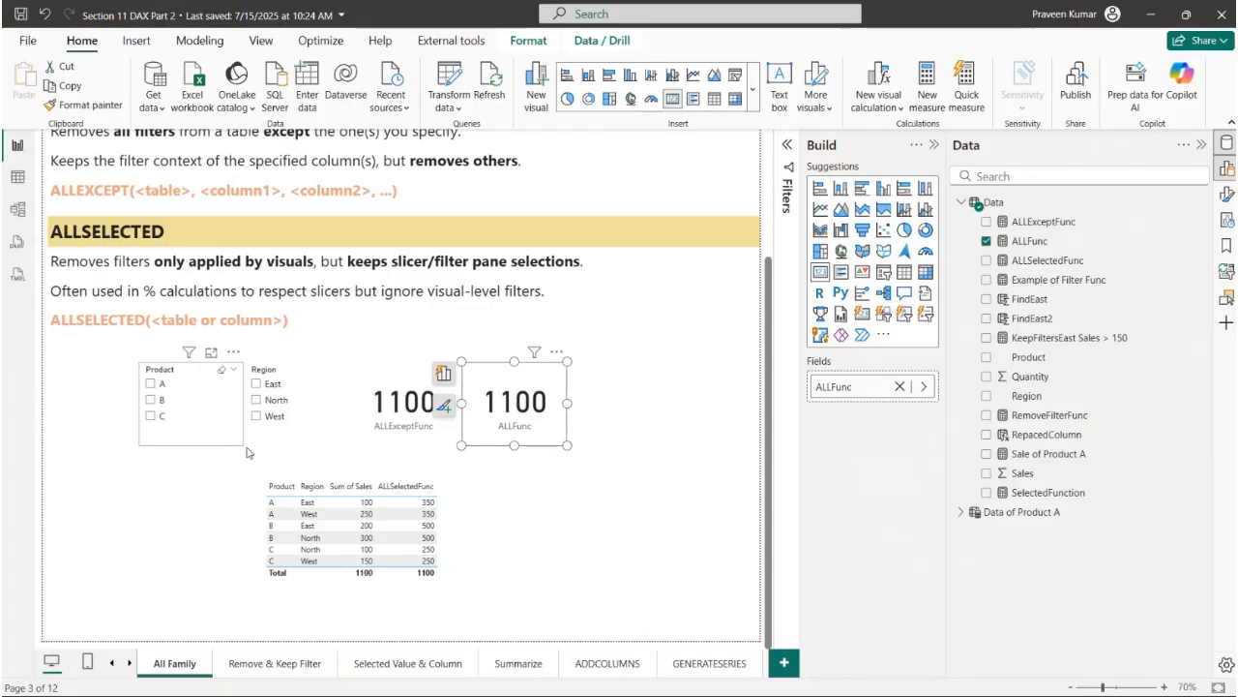
click(259, 416)
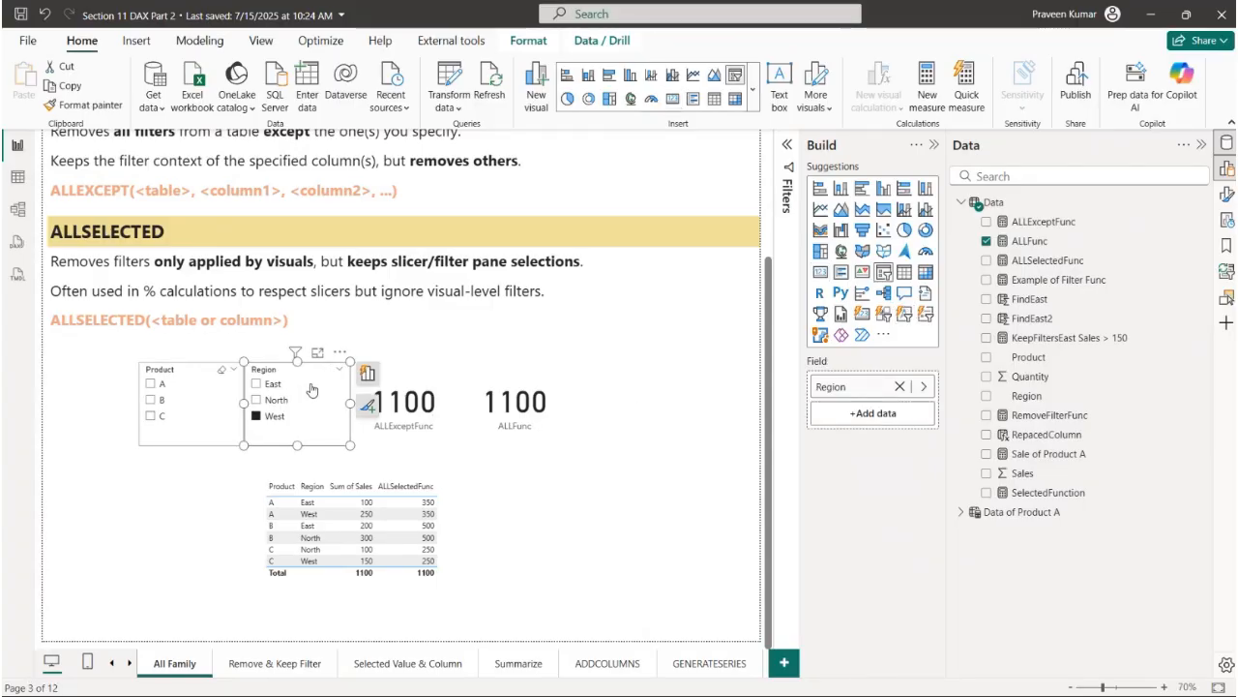
click(211, 400)
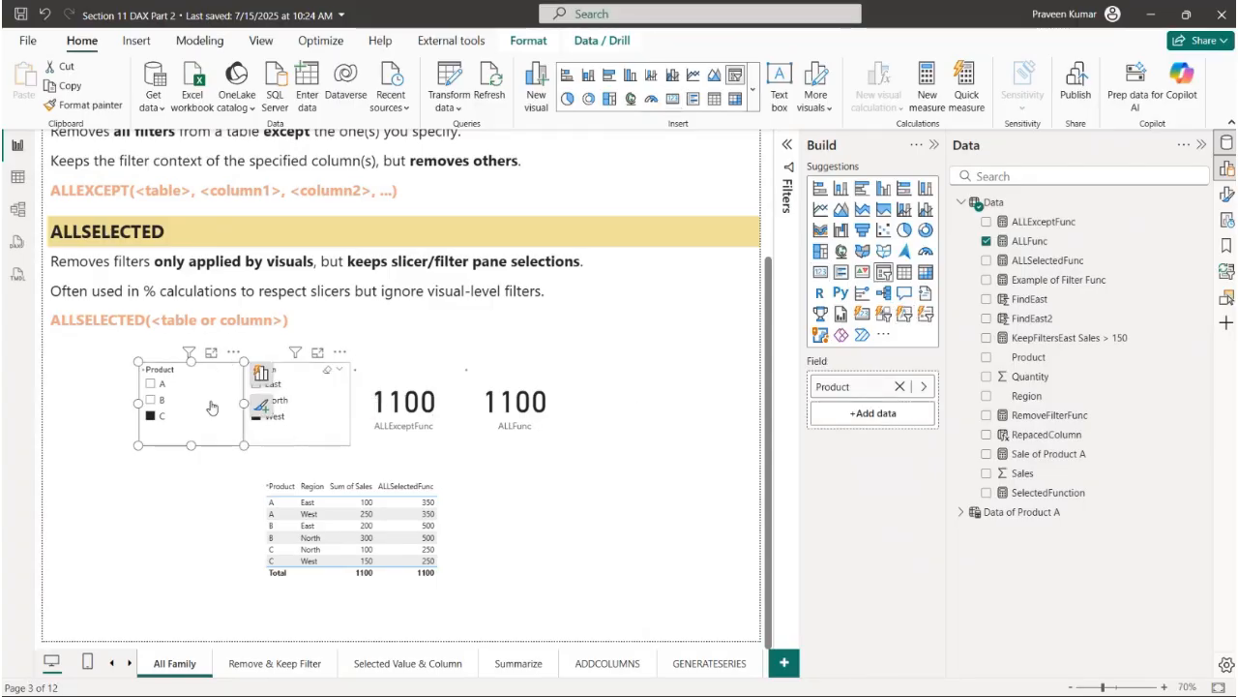
click(328, 370)
click(731, 392)
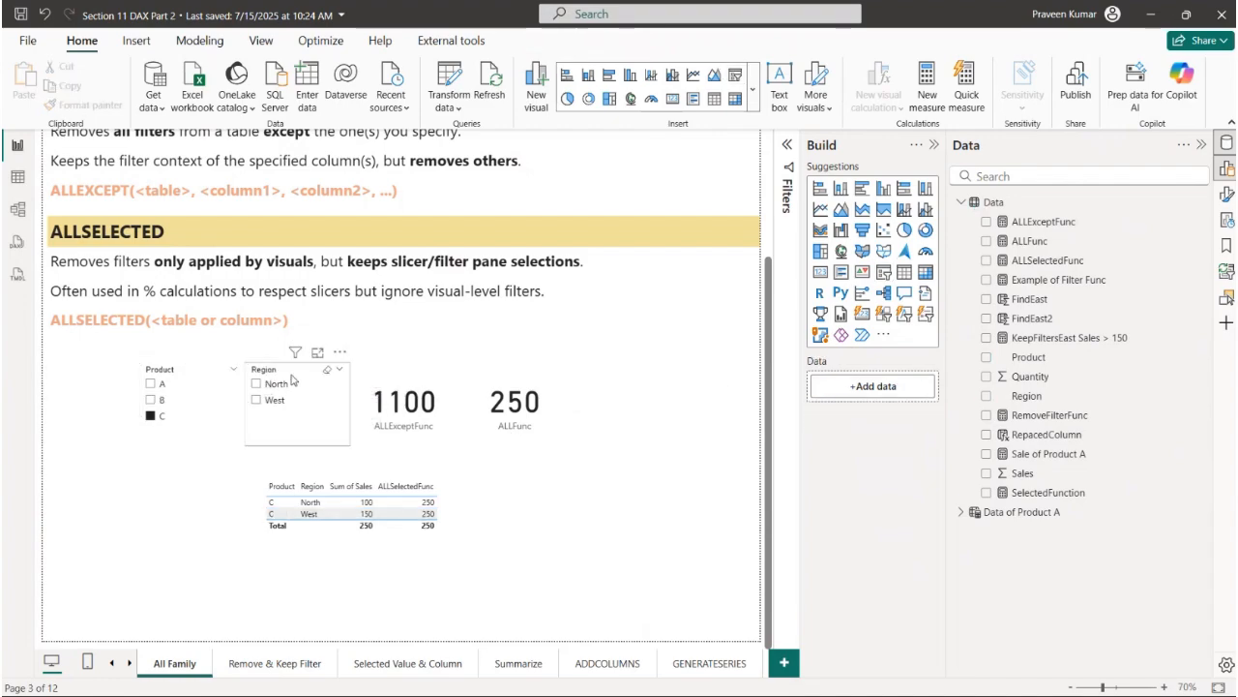
click(220, 375)
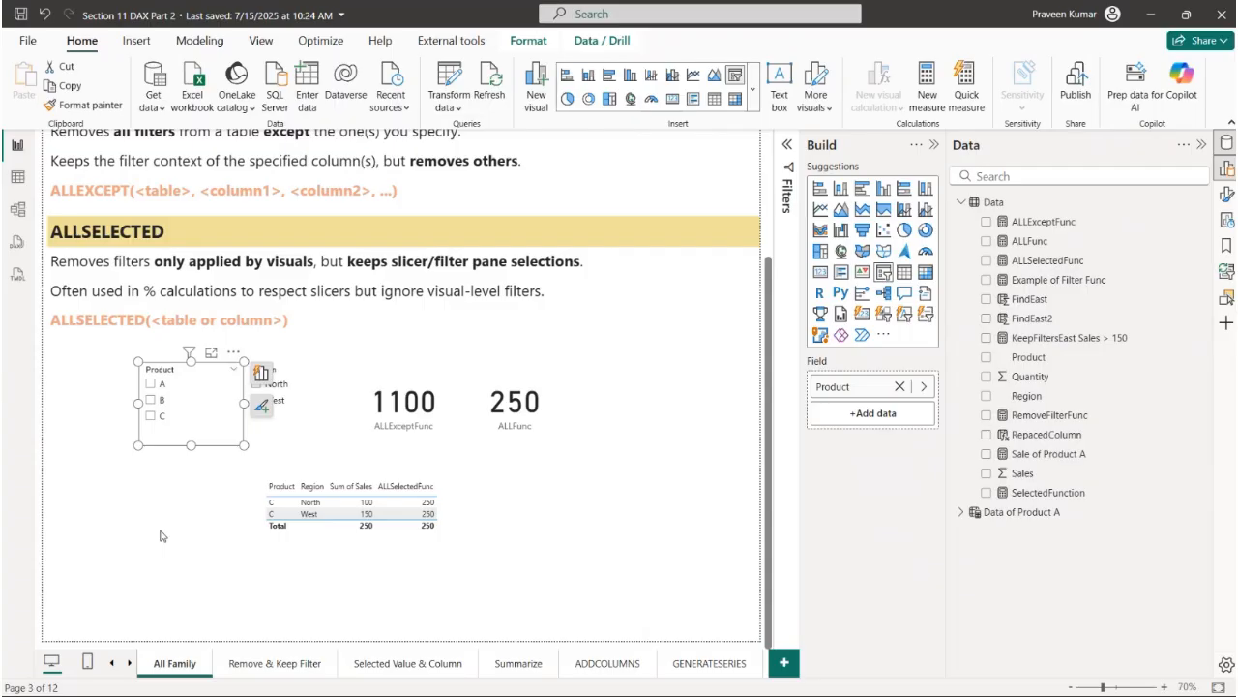
click(197, 502)
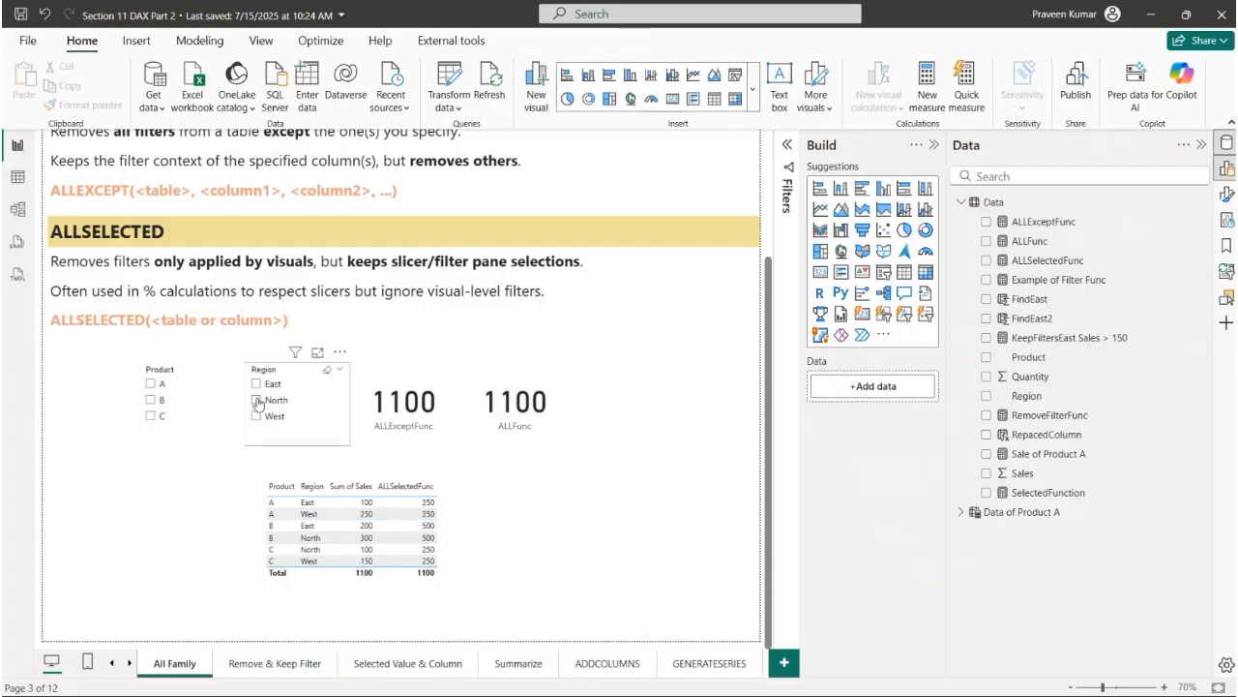
- Filter the Region slicer by North, East and West in turn to check the ALLFunc card
click(257, 400)
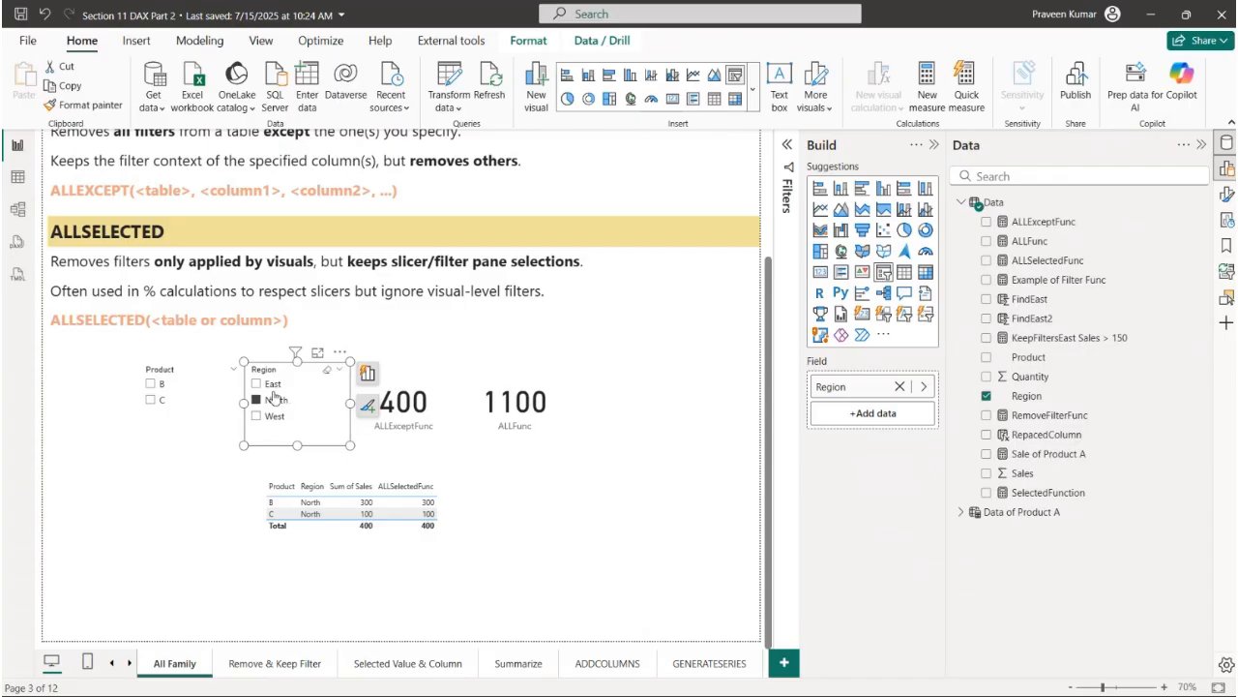
click(269, 384)
click(275, 418)
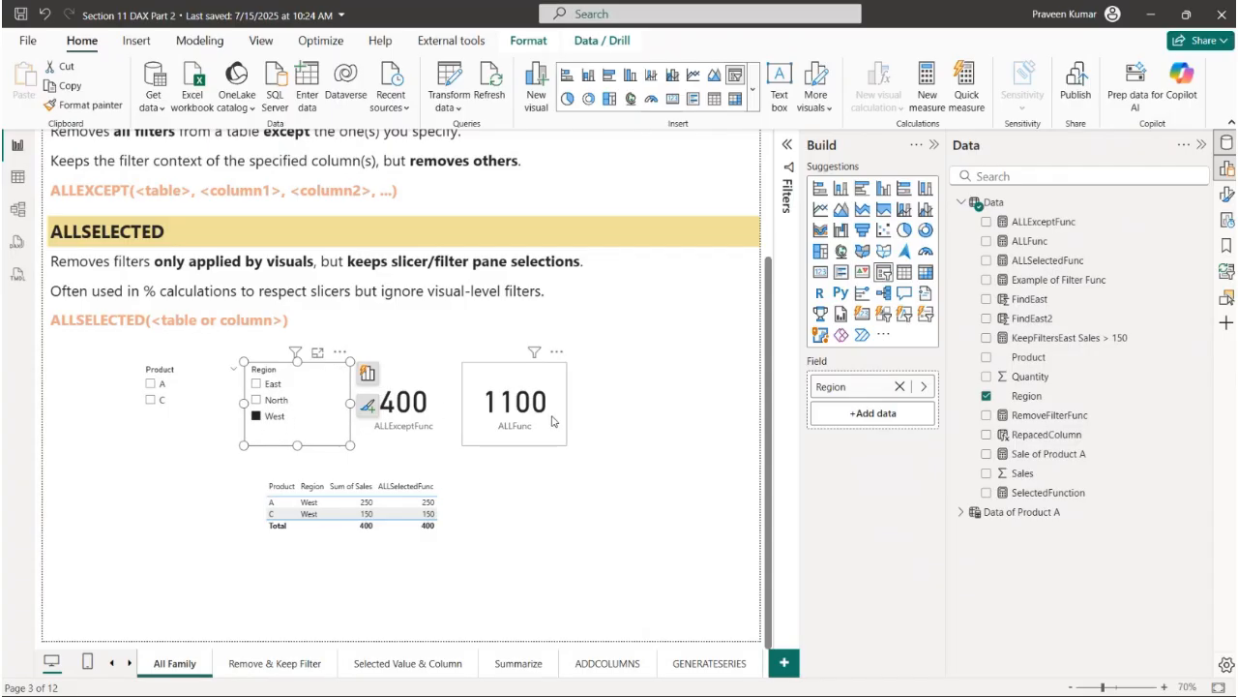
- Review the Region column inside ALL in the ALLFunc measure and close the formula without editing
click(1051, 246)
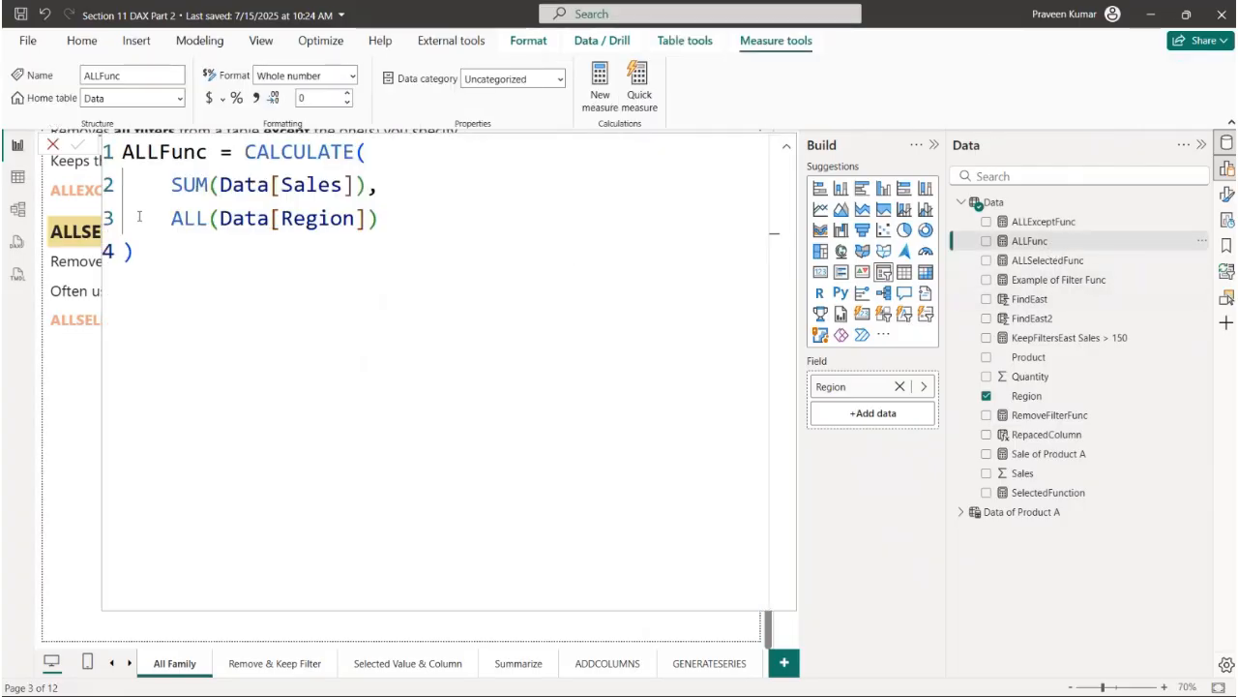
drag(271, 219, 368, 218)
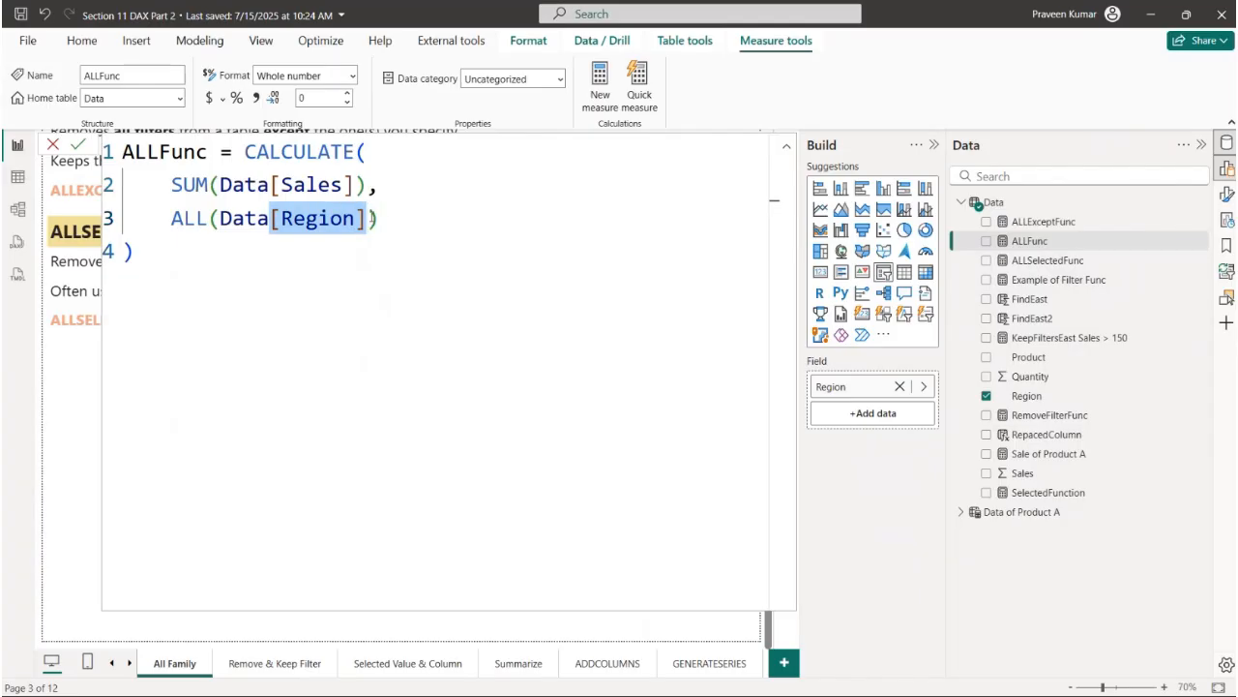
click(281, 219)
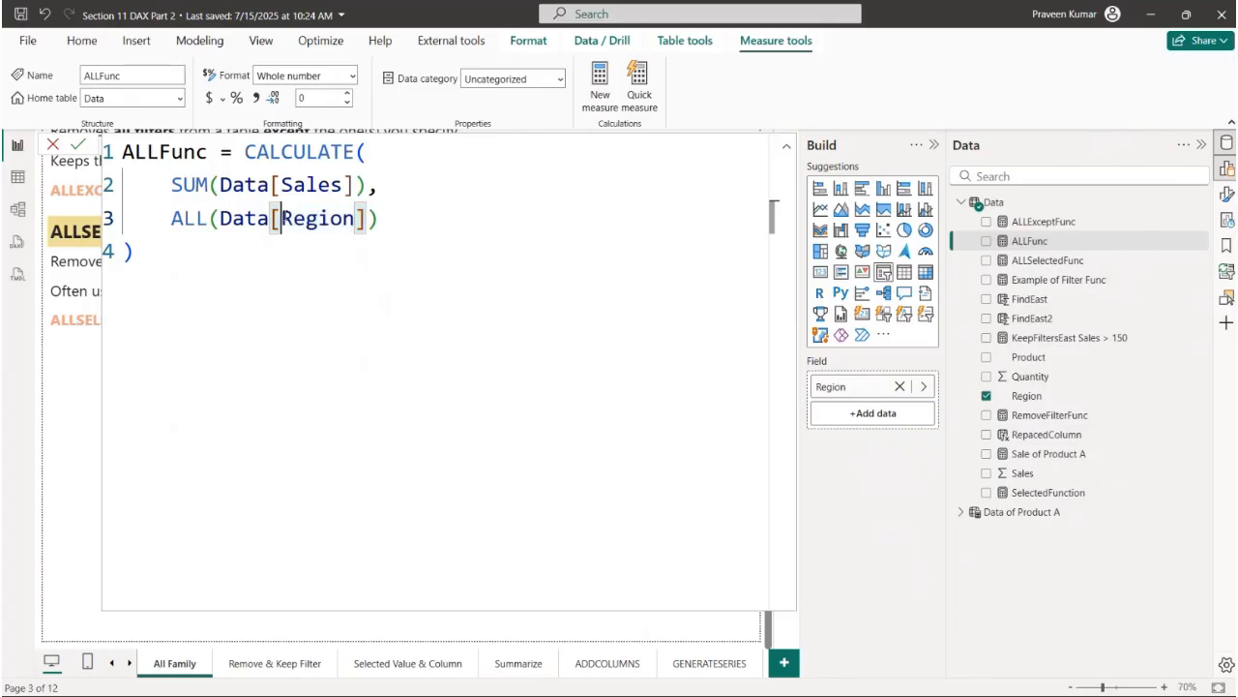
click(53, 145)
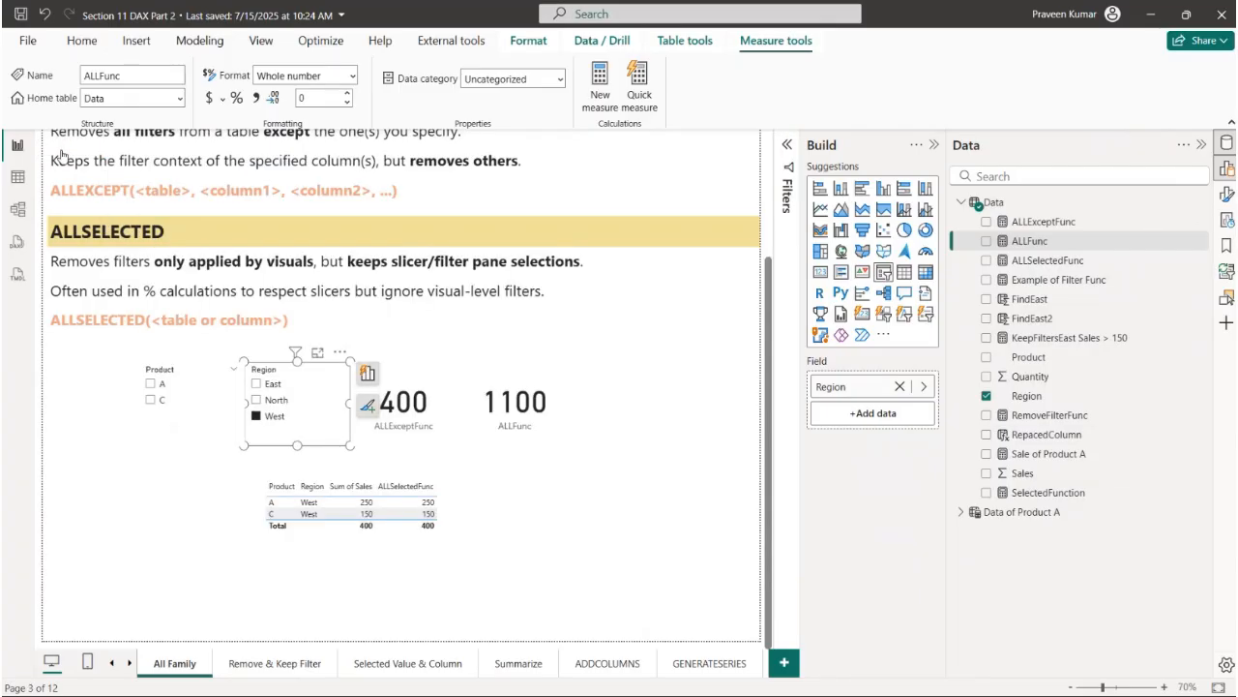
- Clear the Region slicer, check the ALLFunc card with Product A and B in turn, and clear the Product slicer
click(265, 401)
click(265, 401)
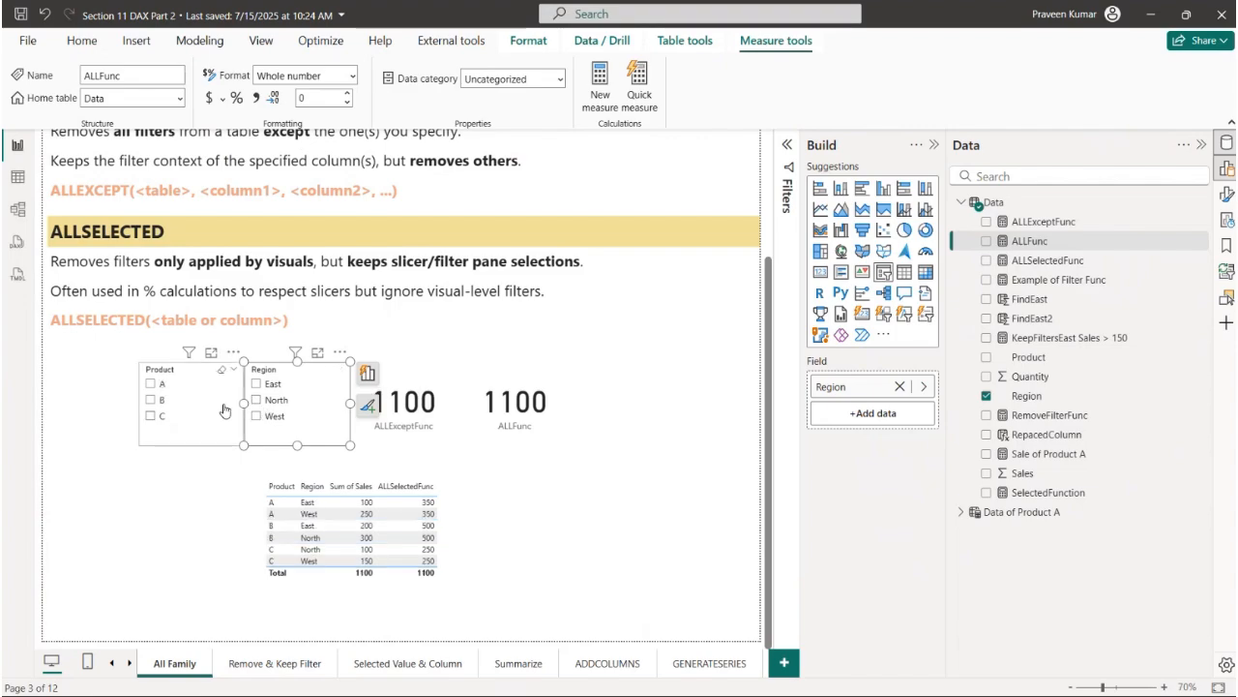
click(152, 384)
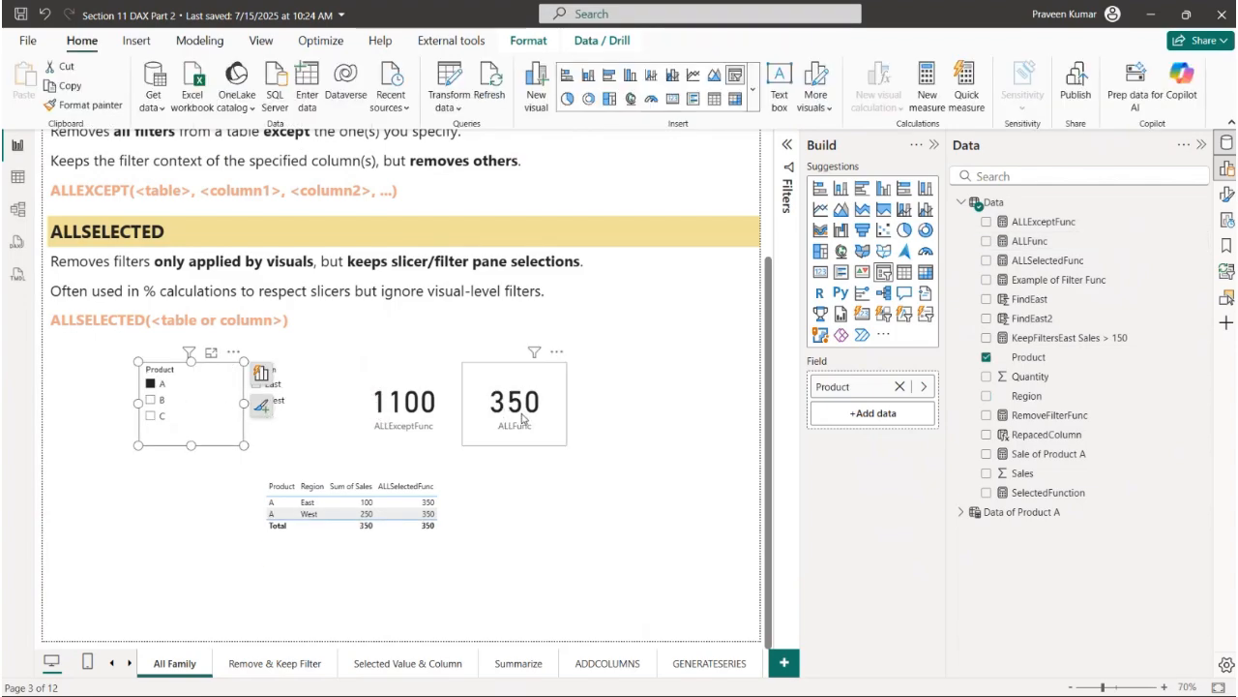
click(155, 399)
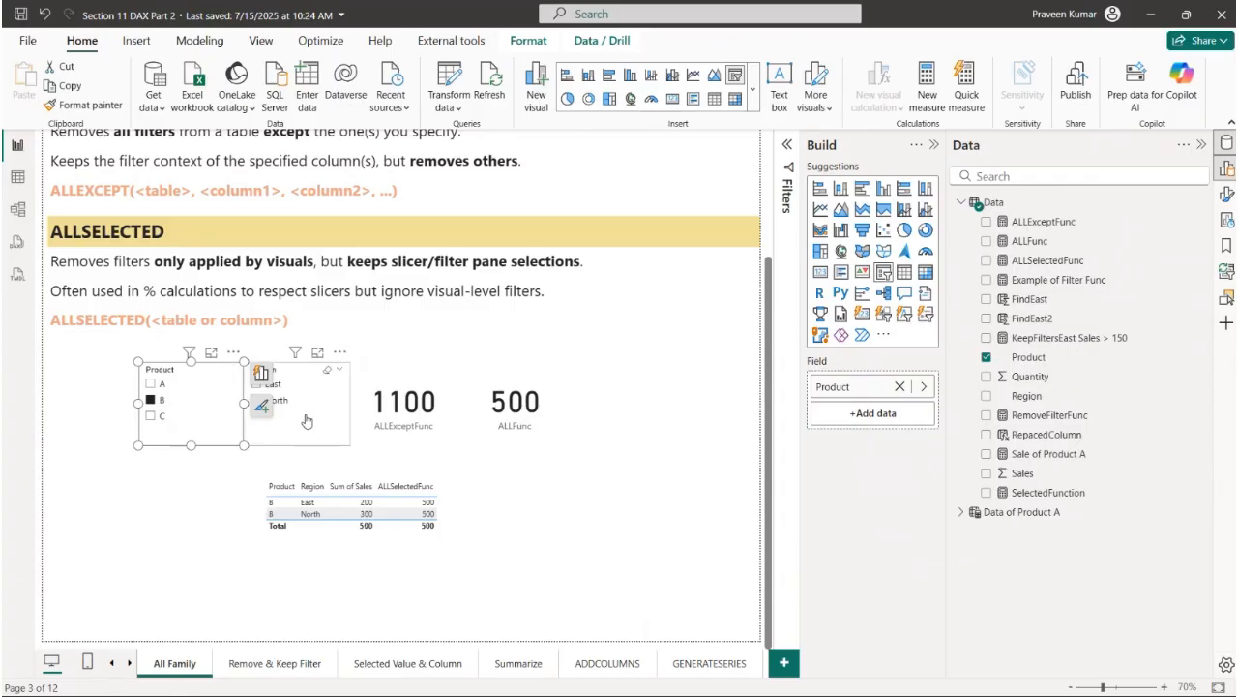
click(307, 421)
click(221, 370)
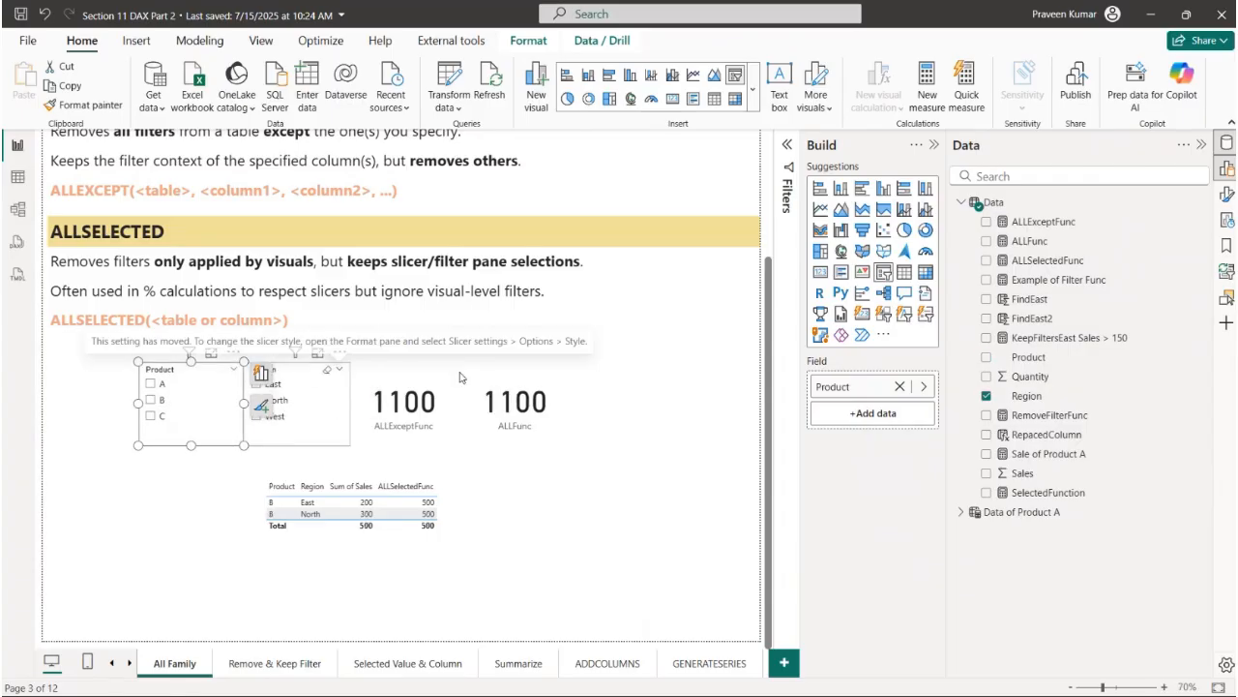
- Add ALL(Data[Product]) as a second filter after ALL(Data[Region]) in the ALLFunc measure and commit the formula
click(1037, 244)
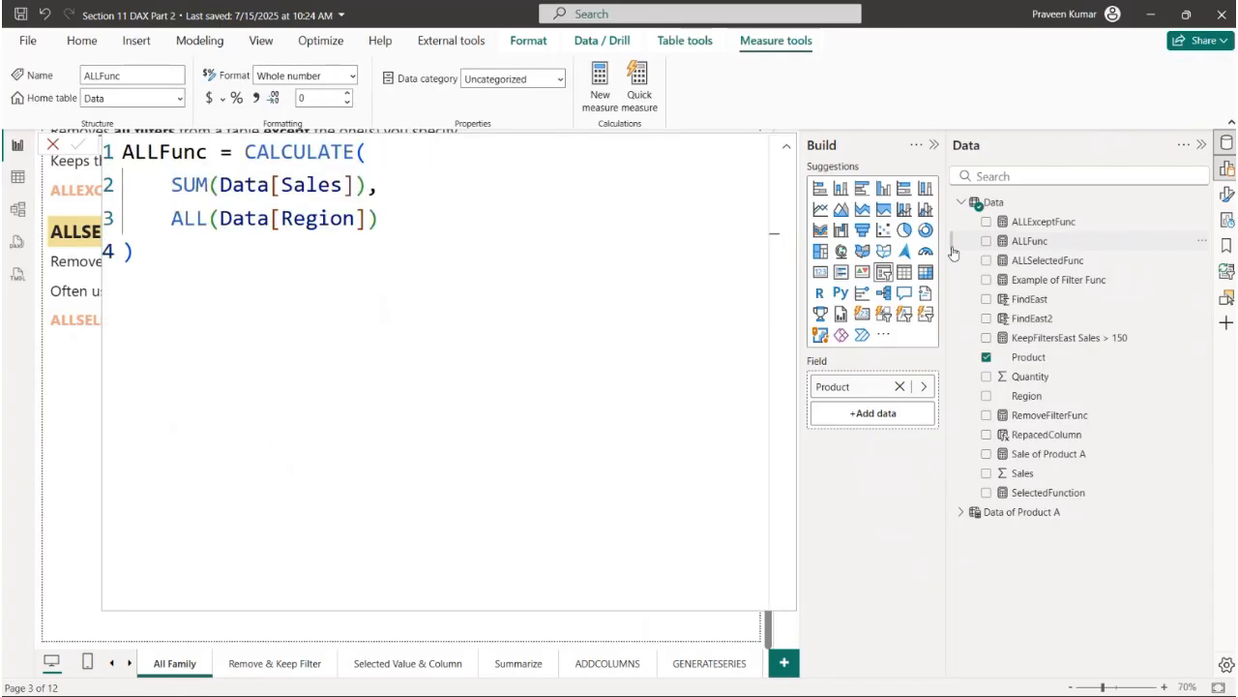
drag(211, 217, 171, 218)
drag(281, 219, 358, 219)
click(409, 224)
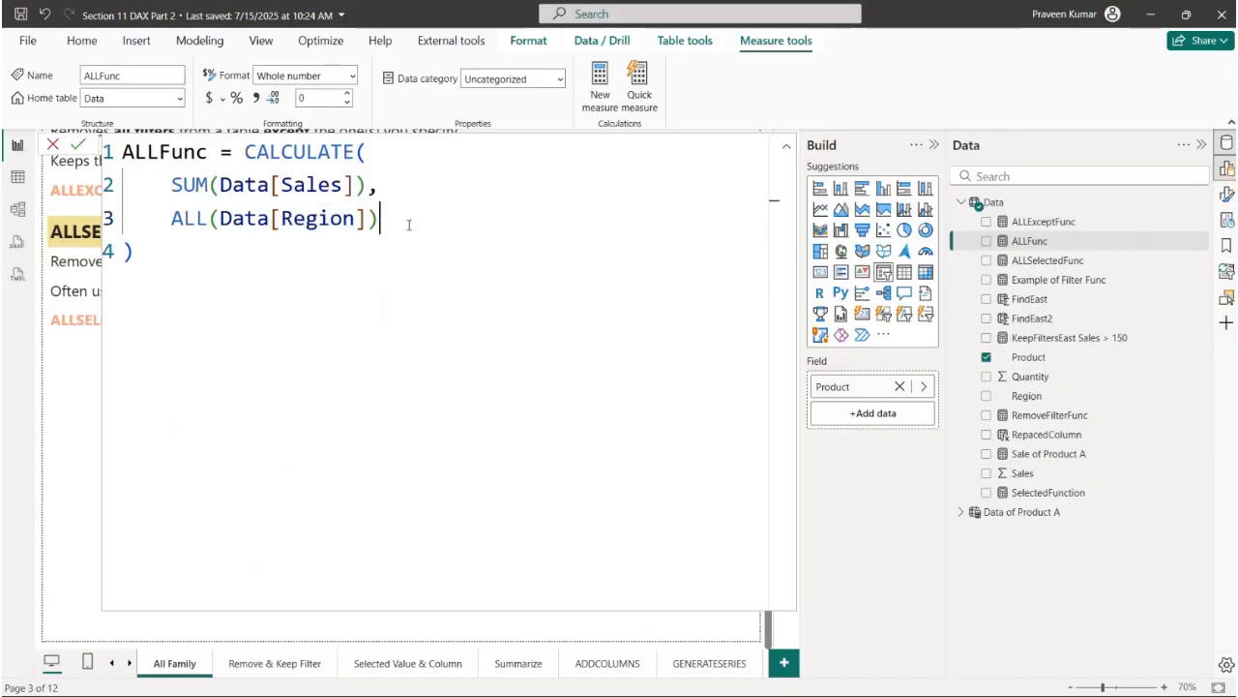
text(,)
key(shift+Return)
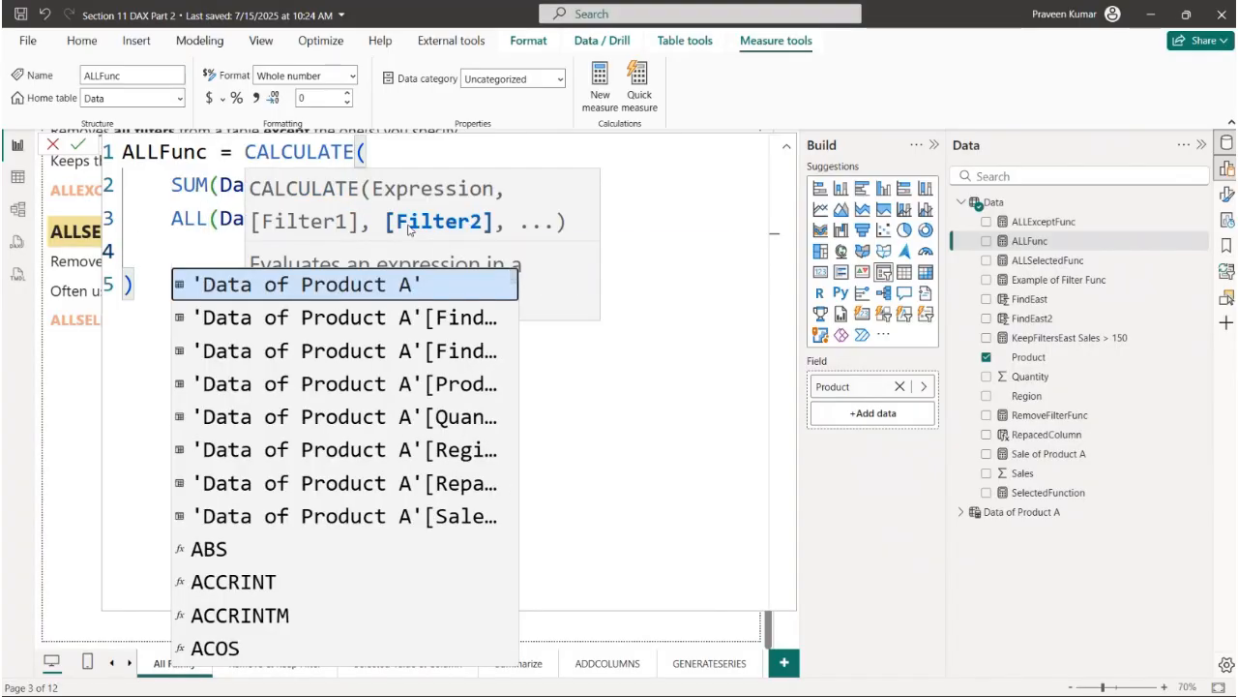
text(ALL(Pr)
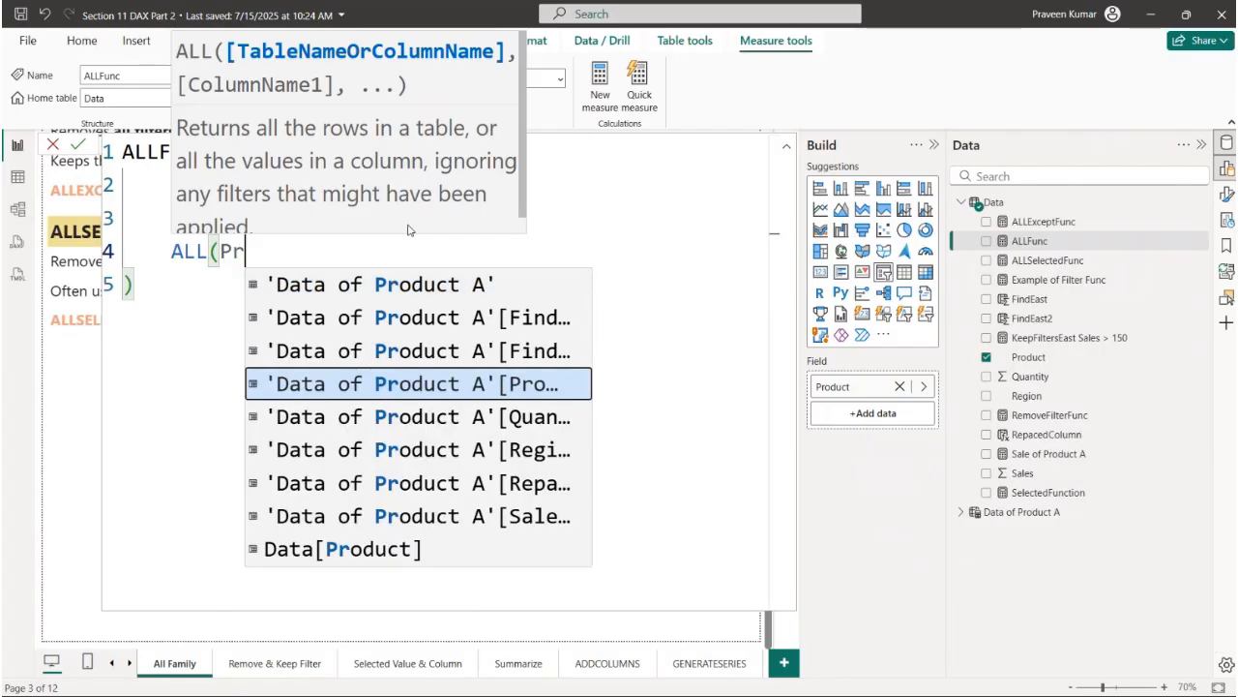
text(od)
key(Up)
key(Down)
key(Down)
key(Down)
key(Down)
key(Down)
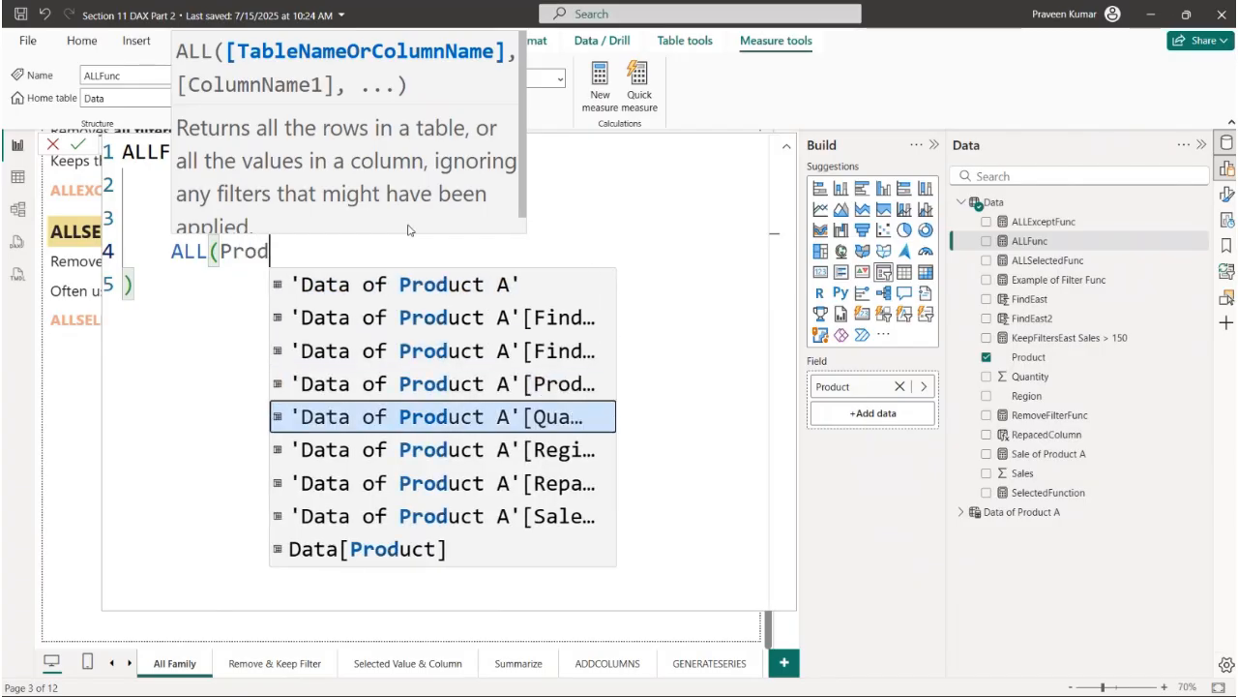
key(Down)
key(Tab)
text())
key(Return)
- Review the Region and Product columns in the two ALL filters of ALLFunc and close the formula
click(380, 345)
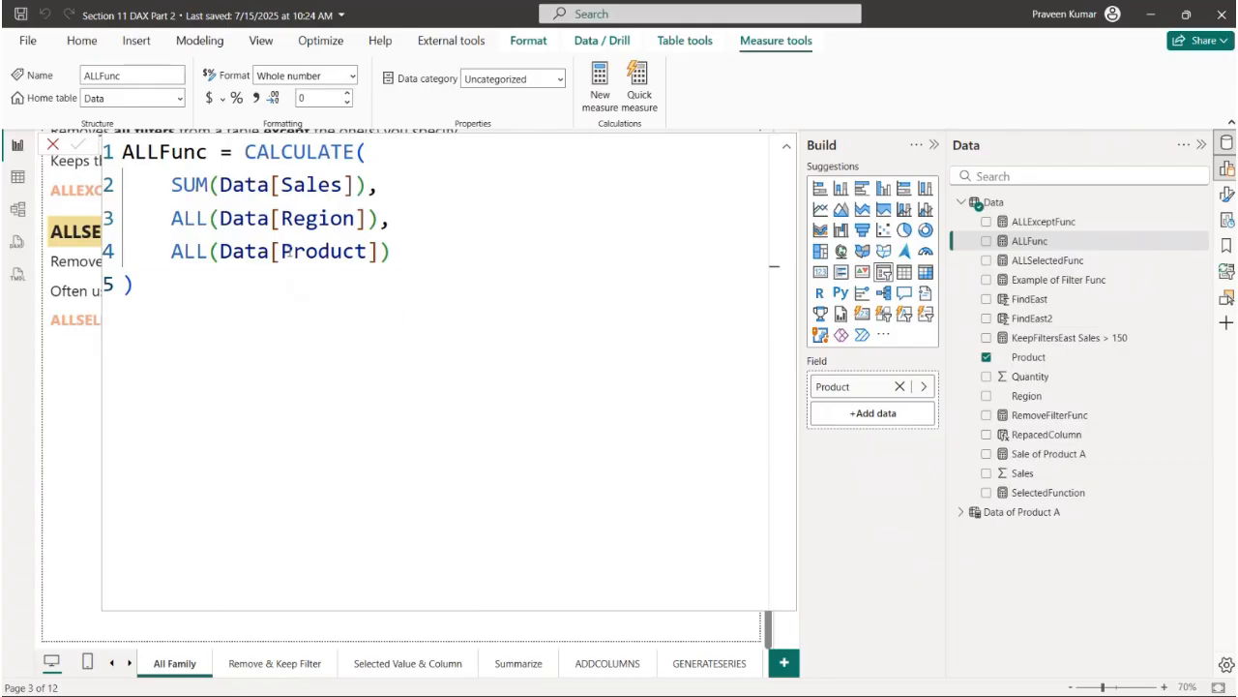
drag(221, 219, 382, 220)
click(305, 248)
double_click(306, 245)
click(390, 252)
click(54, 145)
- Check the ALLFunc card with Product C and B and with Region North and East, and clear both slicers
click(150, 416)
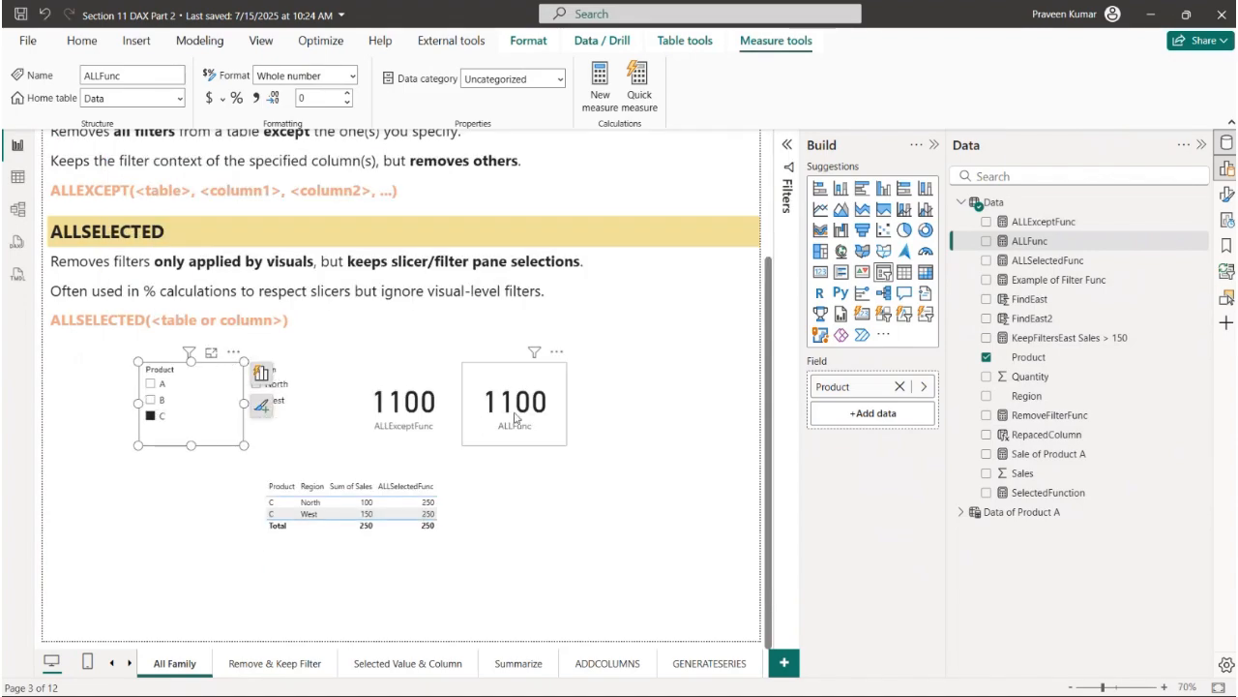
click(162, 400)
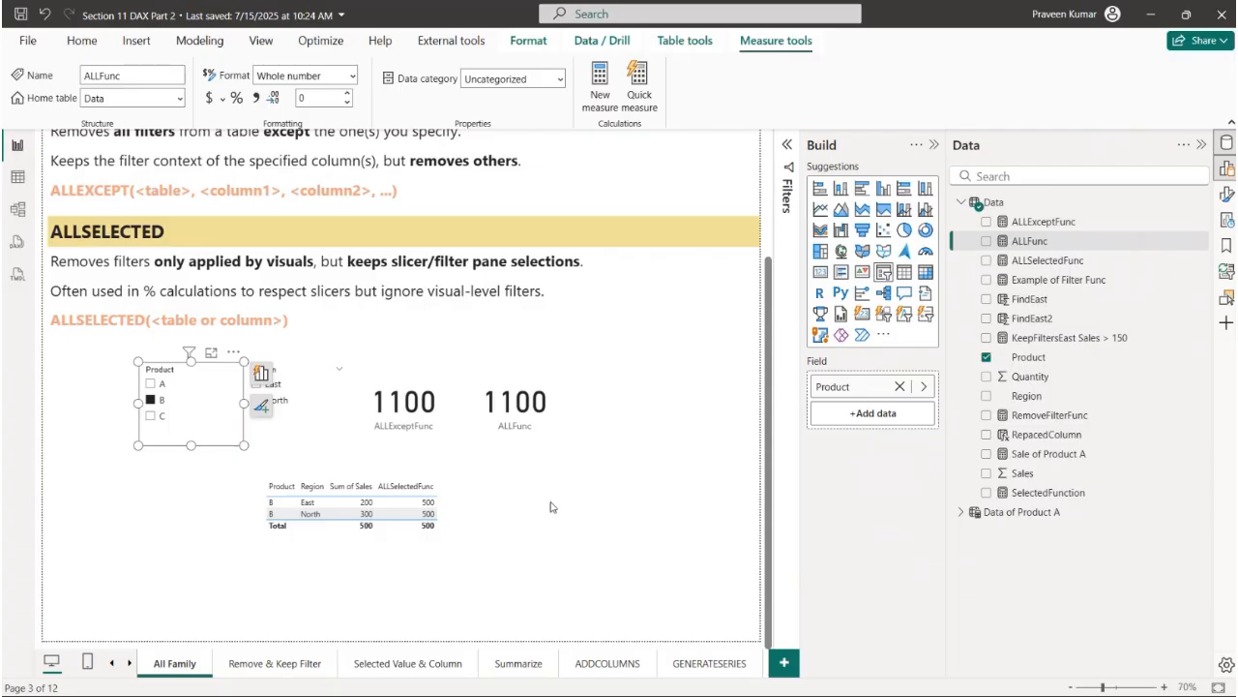
click(288, 400)
click(279, 386)
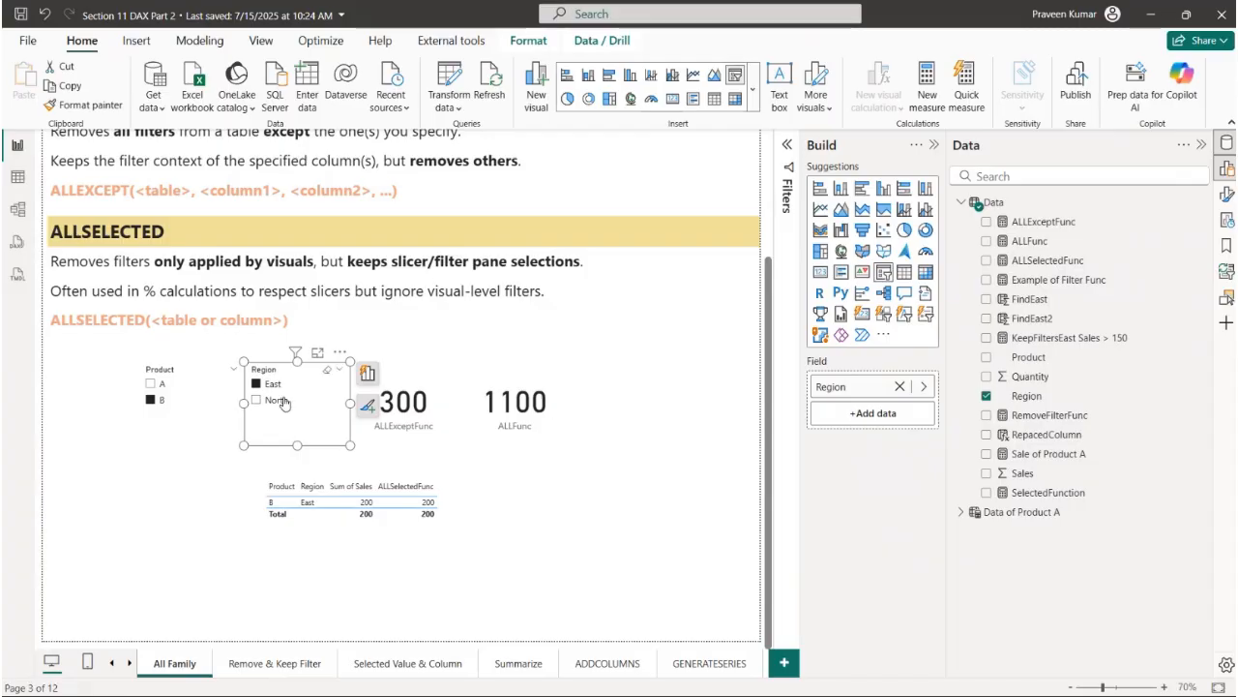
click(327, 369)
click(230, 382)
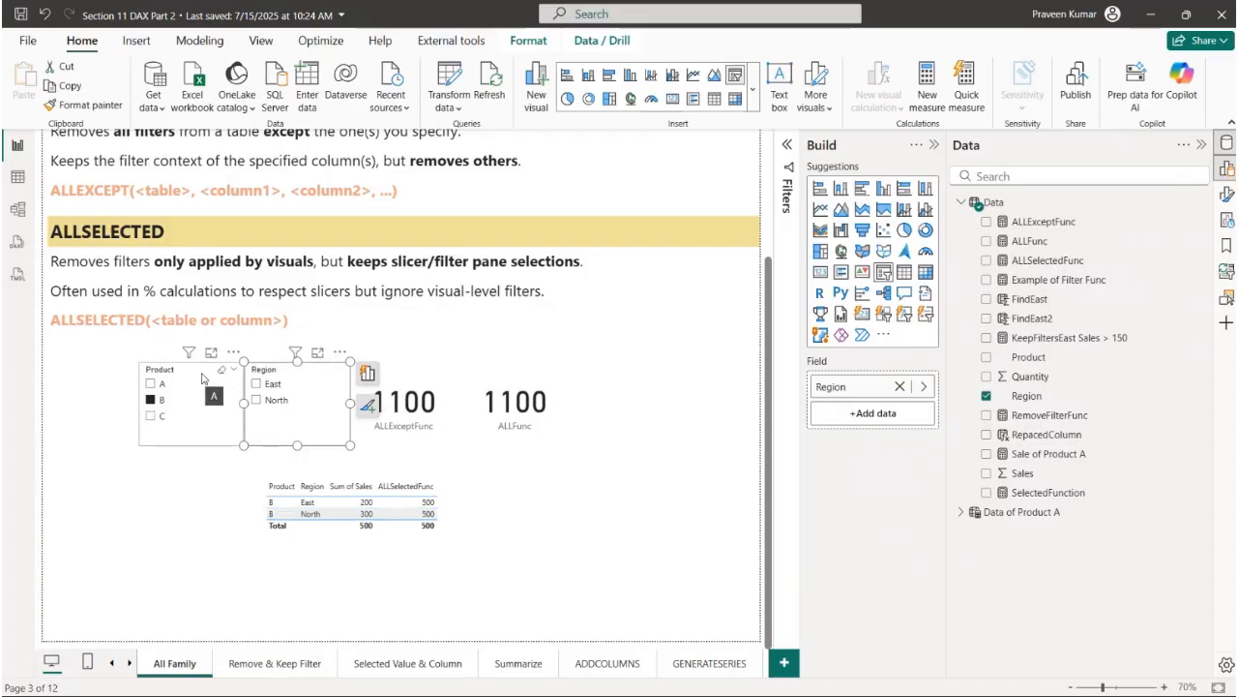
click(221, 369)
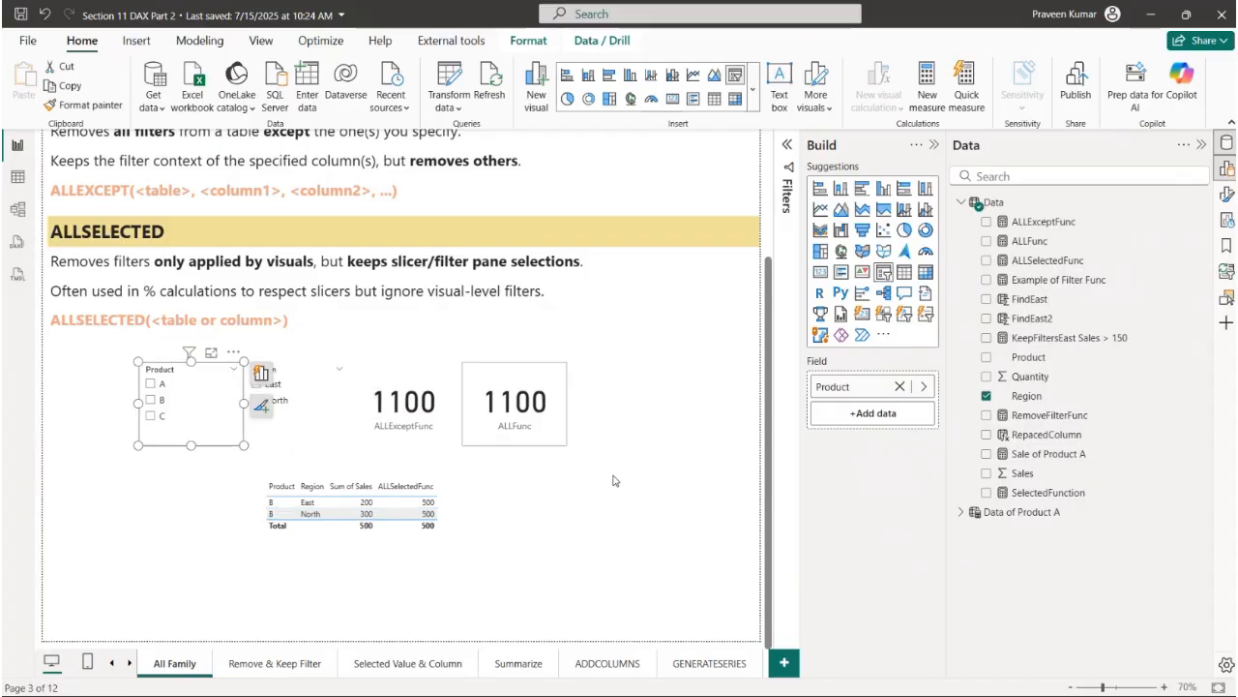
click(676, 453)
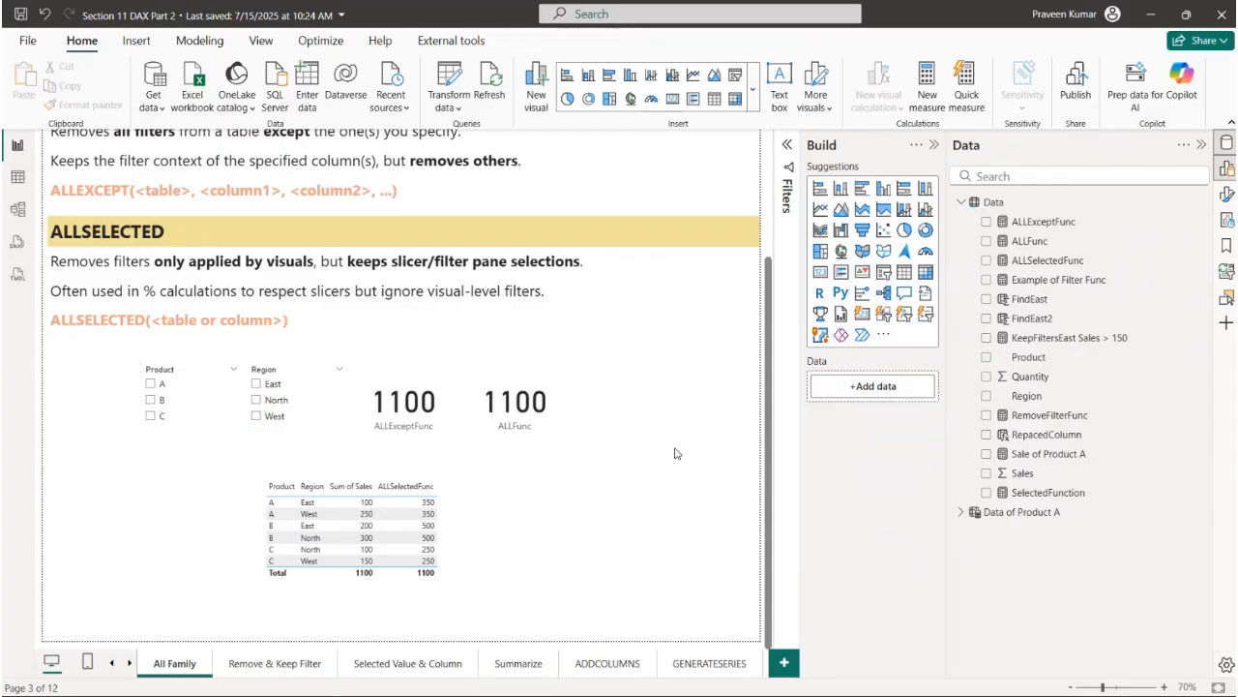
- Examine the ALLEXCEPT notes on removing all filters from a table except the specified ones
scroll(675, 453, up, 3)
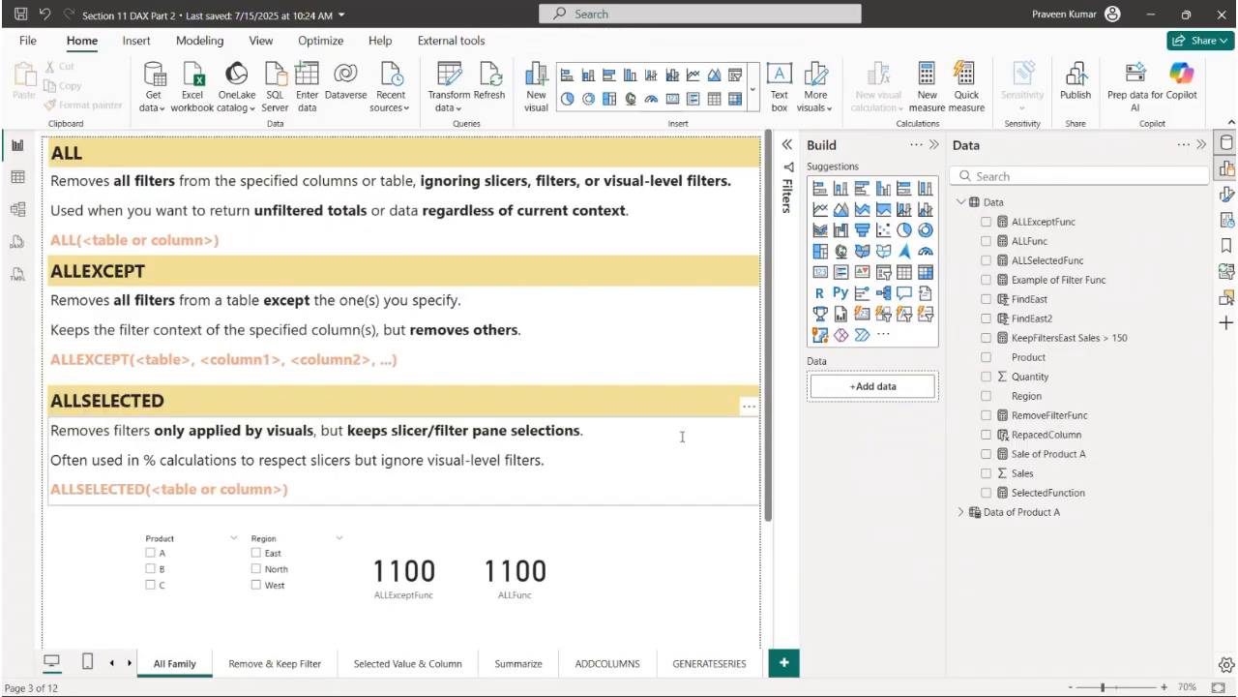
click(155, 270)
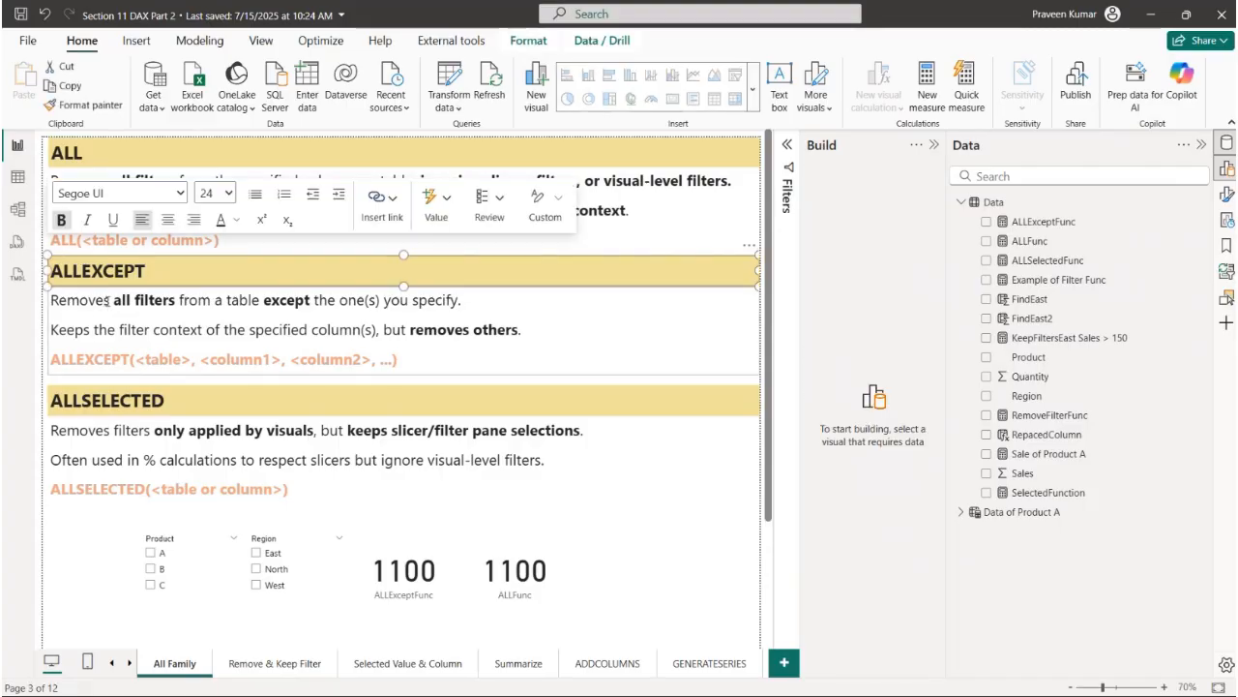
drag(108, 301, 459, 302)
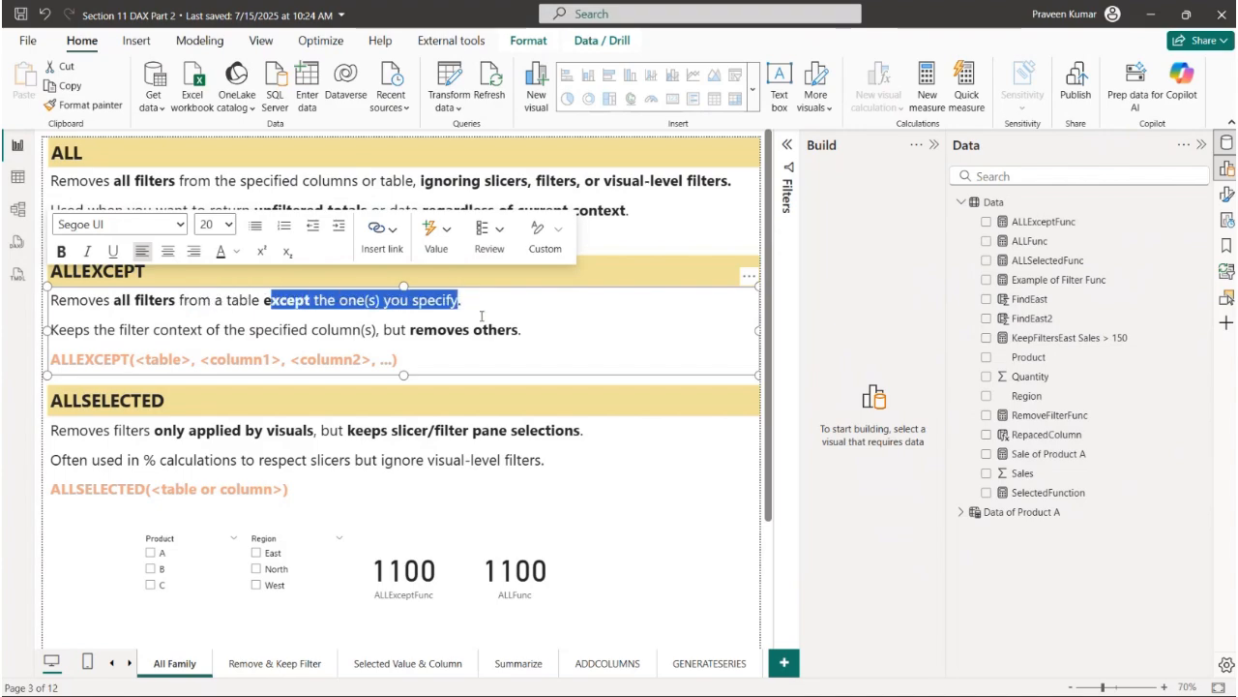
click(513, 302)
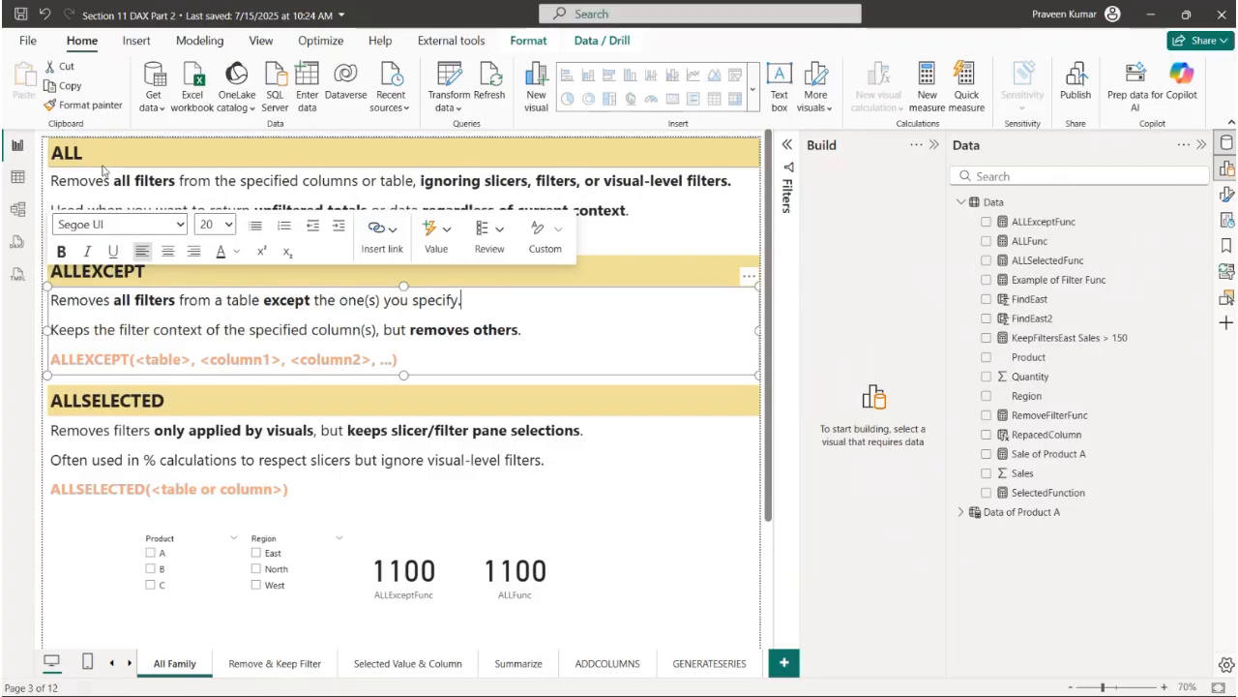
- Review the CALCULATE, SUM and ALLEXCEPT parts of the ALLExceptFunc measure and close the formula without editing
click(1043, 225)
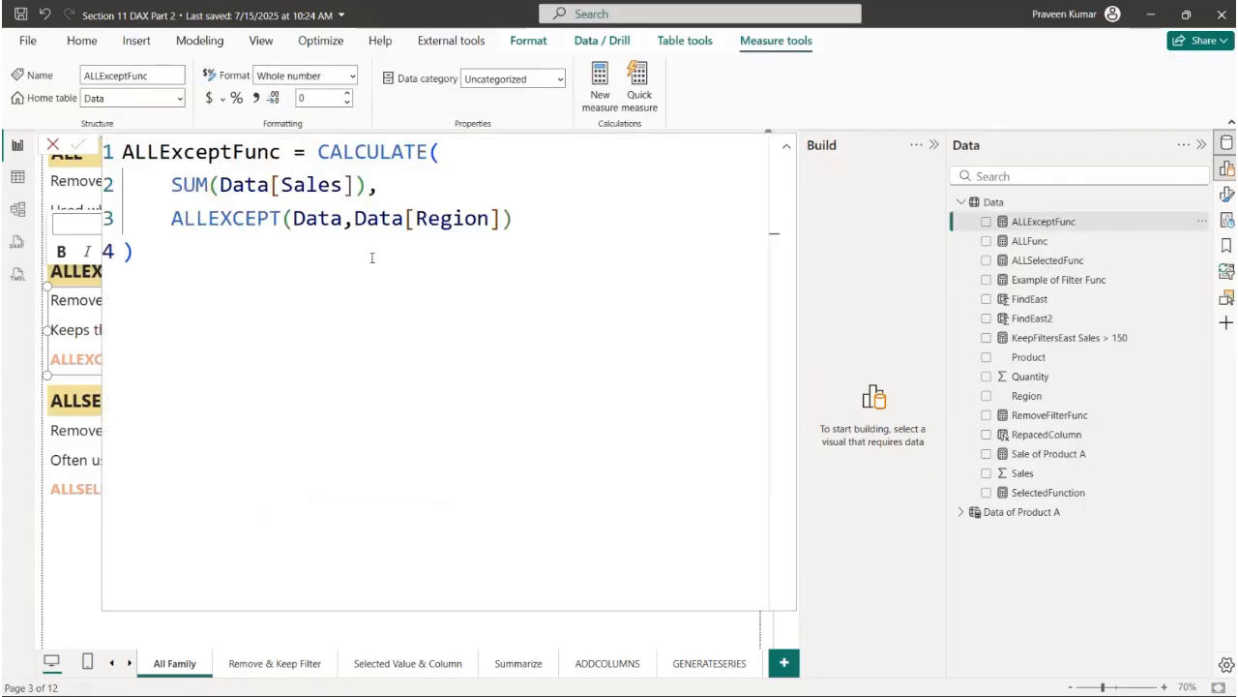
click(318, 154)
key(shift+End)
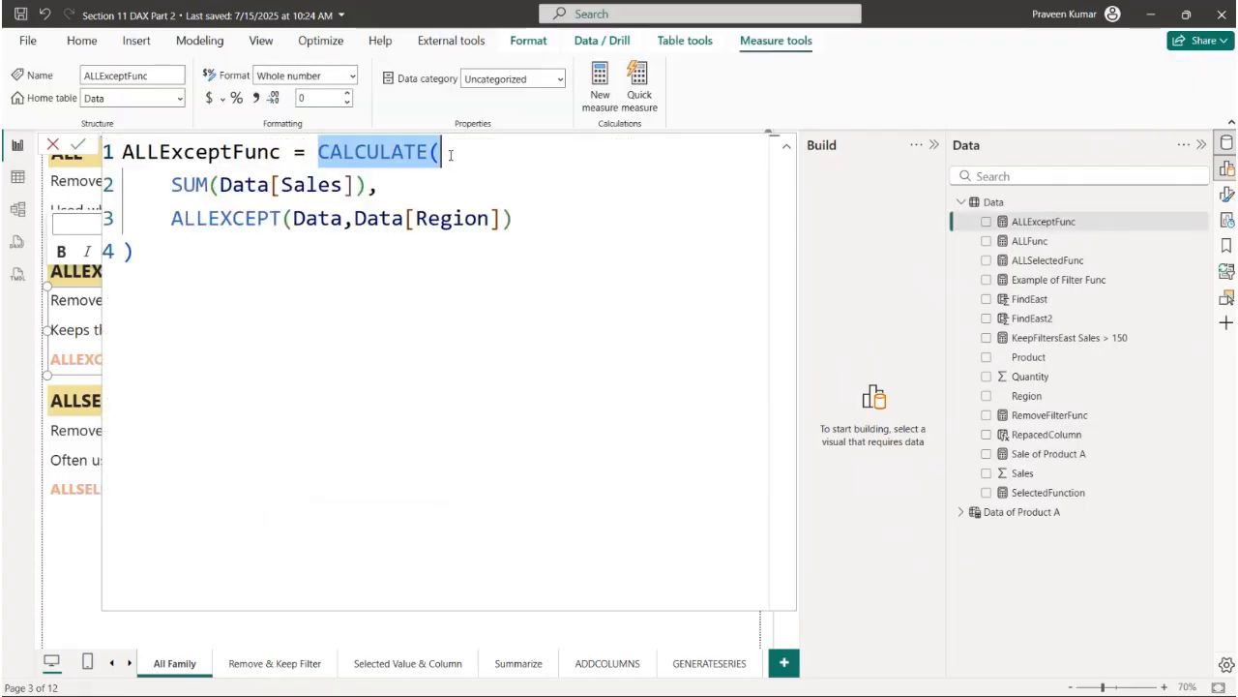
drag(172, 184, 354, 185)
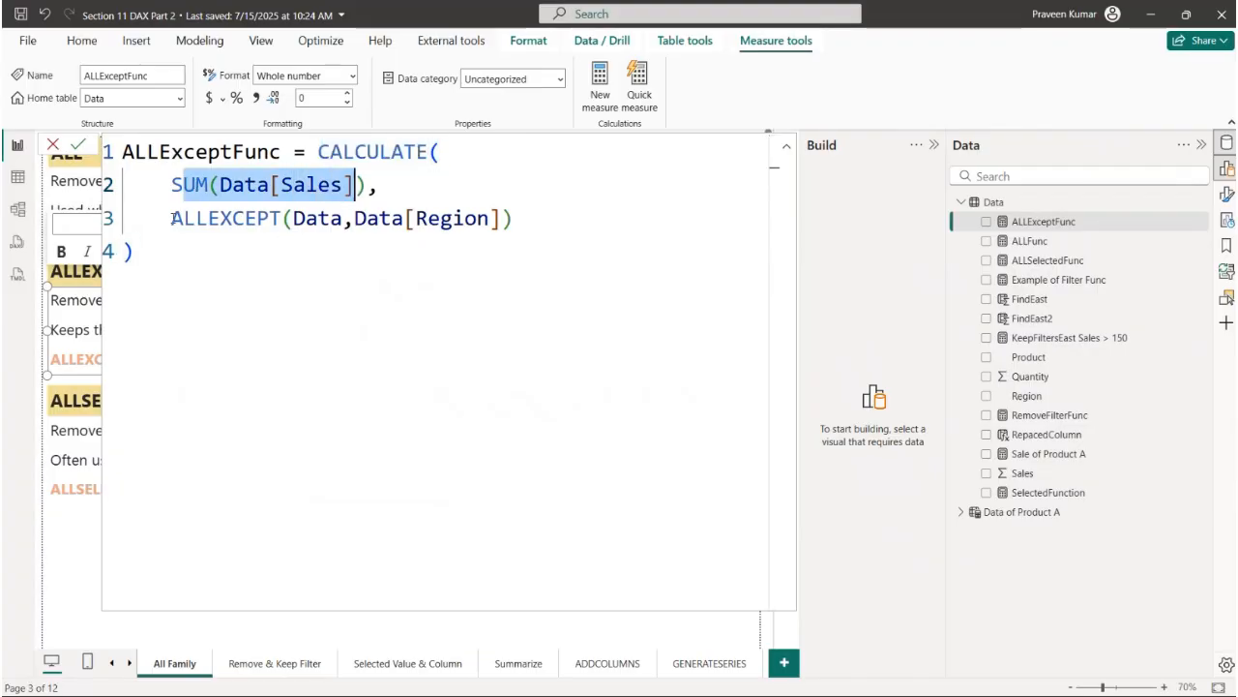
drag(172, 218, 281, 219)
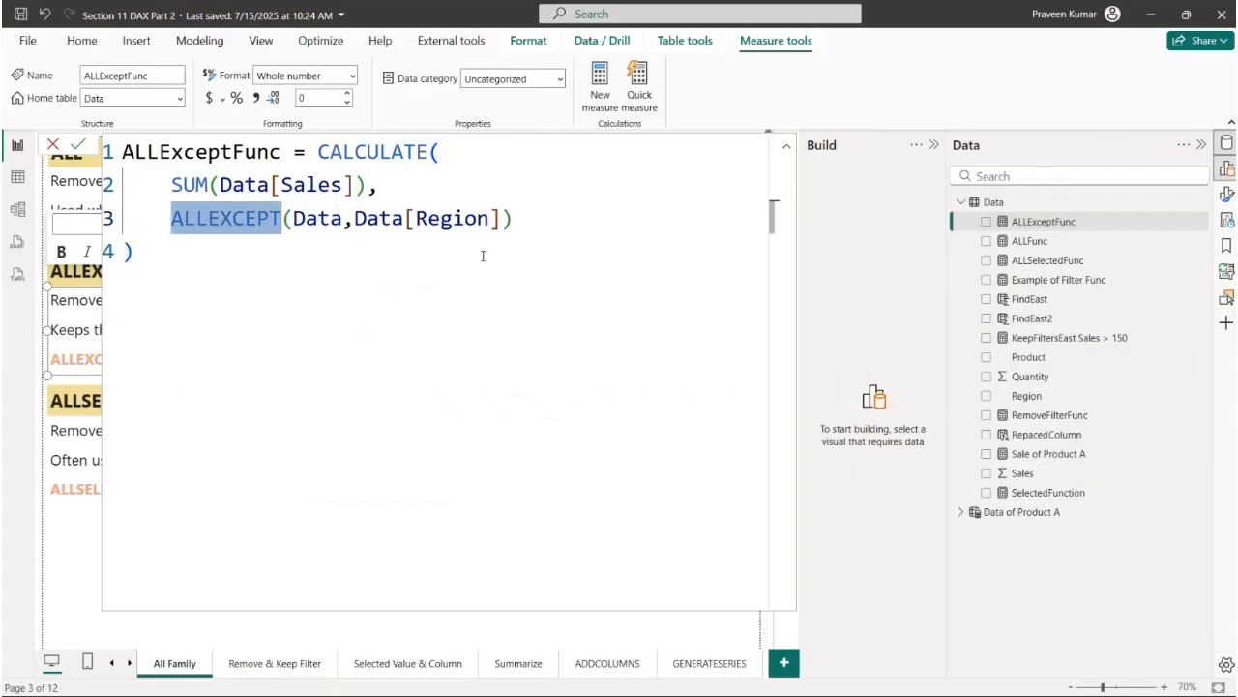
click(53, 145)
- Filter the Region slicer by East and compare the ALLExceptFunc card with the Data[Region] argument in its formula
scroll(516, 442, down, 3)
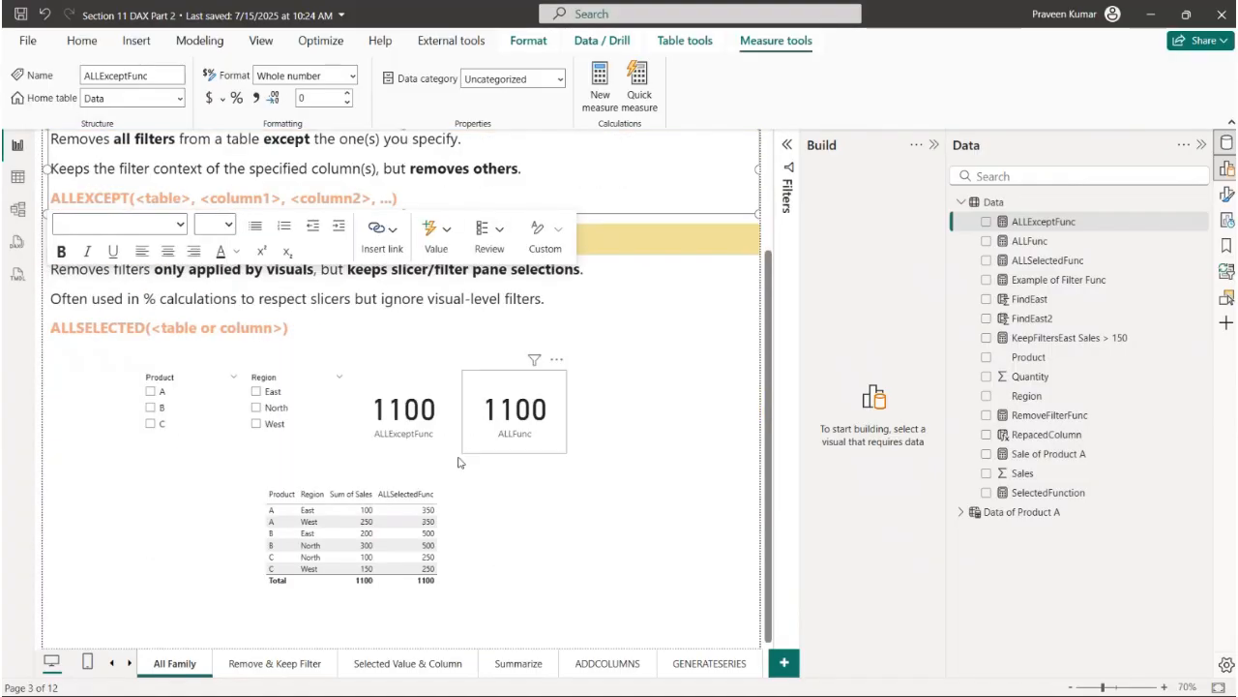
click(257, 392)
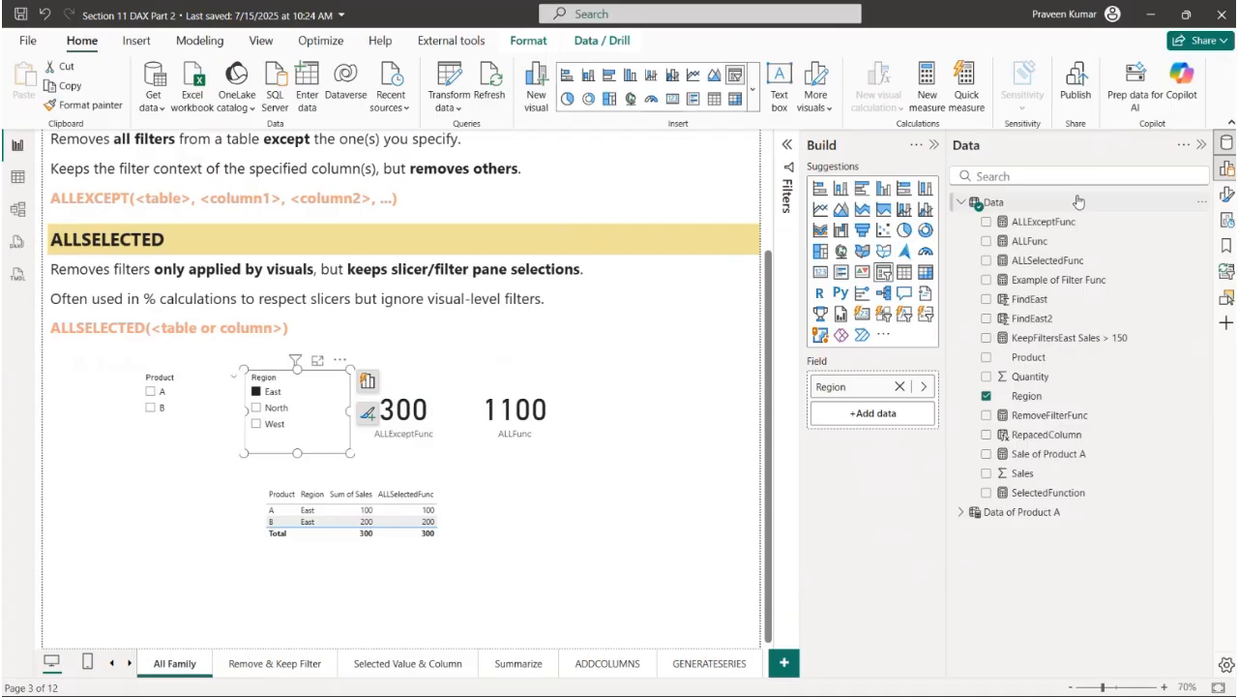
click(1043, 221)
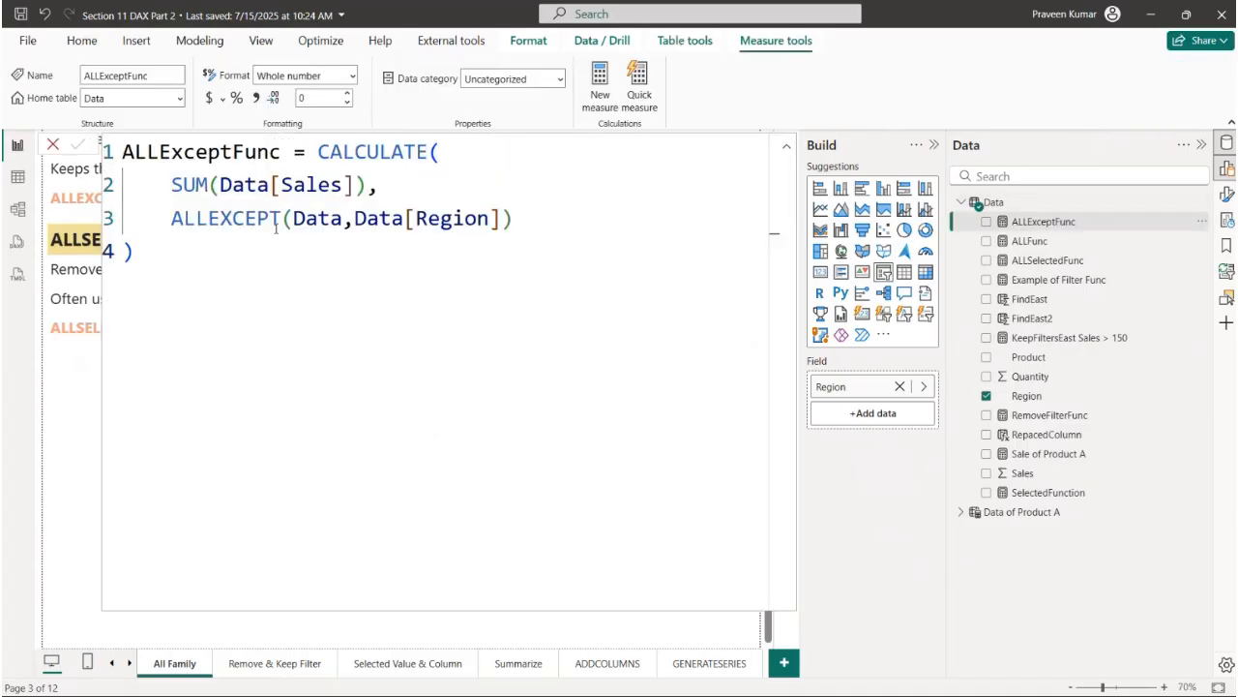
drag(325, 218, 505, 219)
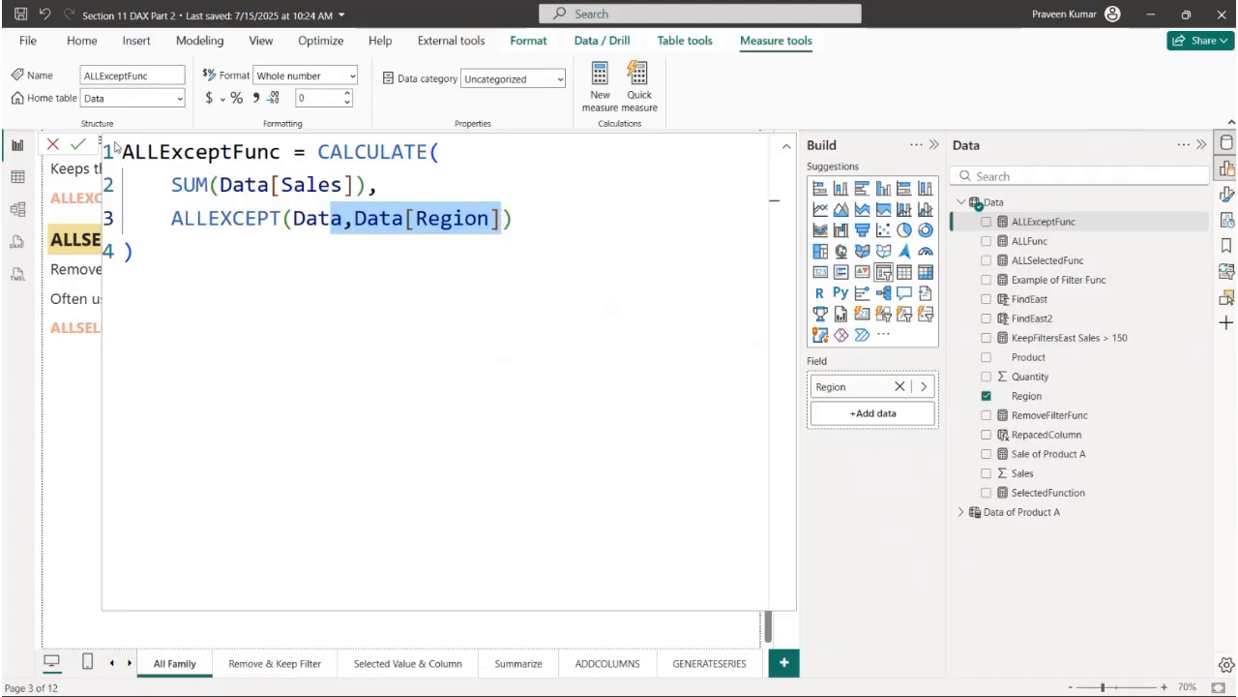
click(57, 144)
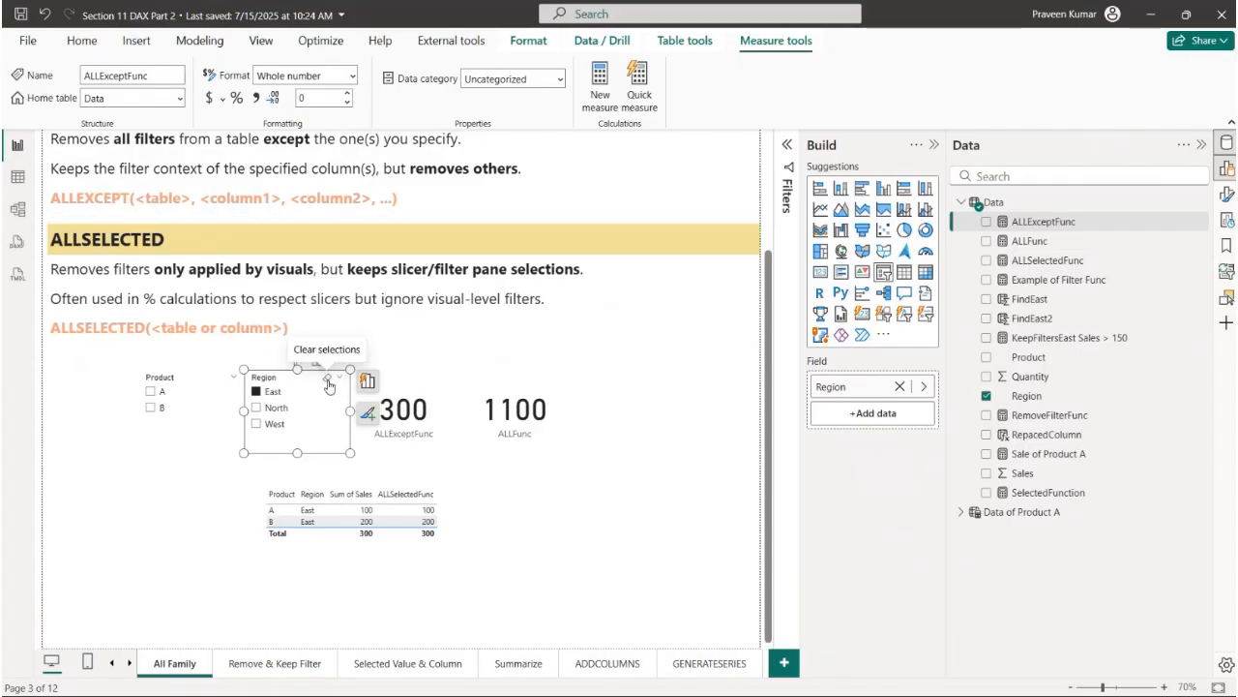
- Clear the Region slicer and filter the Product slicer by C to check the ALLExceptFunc card
click(328, 382)
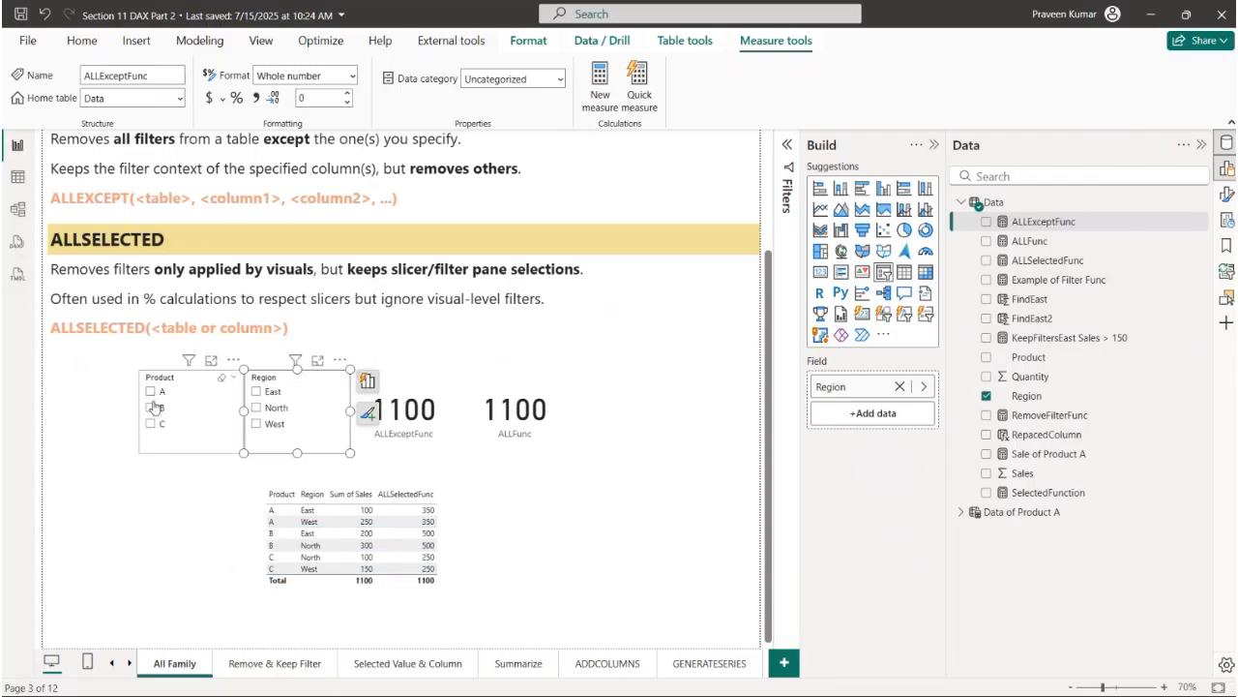
click(151, 423)
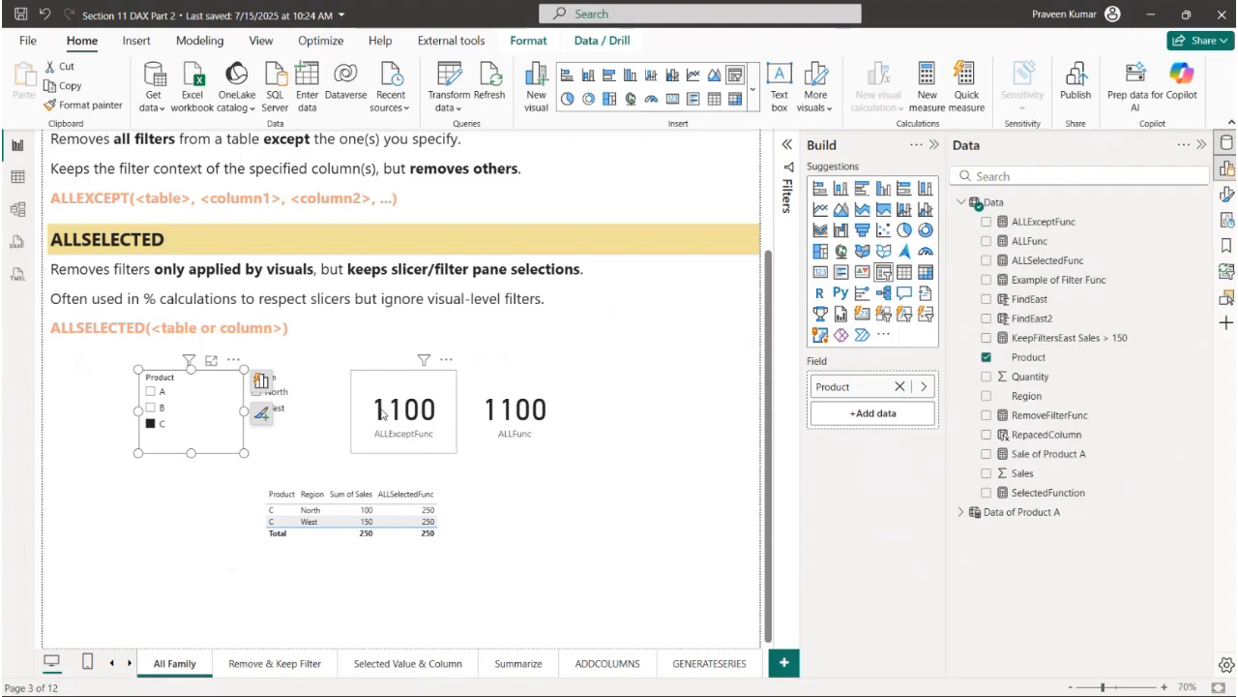
click(339, 398)
click(328, 379)
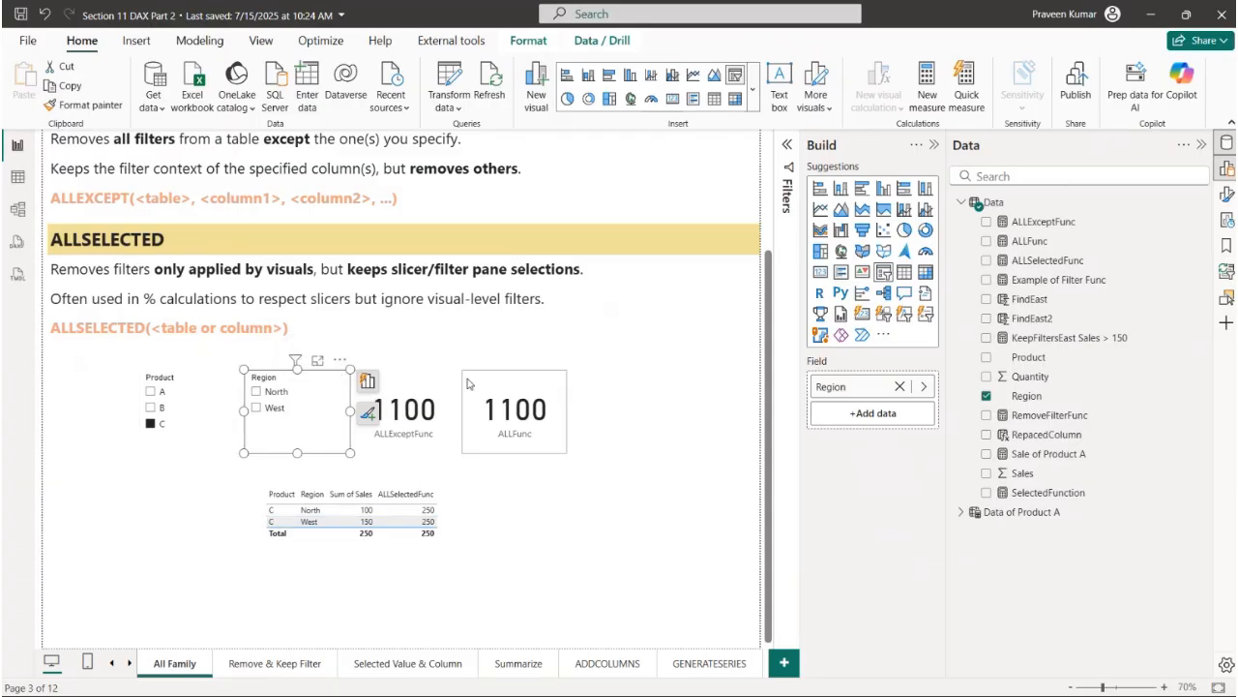
- Examine the ALLSELECTED notes on visual filters and slicer/filter pane selections, and expand the Filters pane
scroll(468, 389, up, 3)
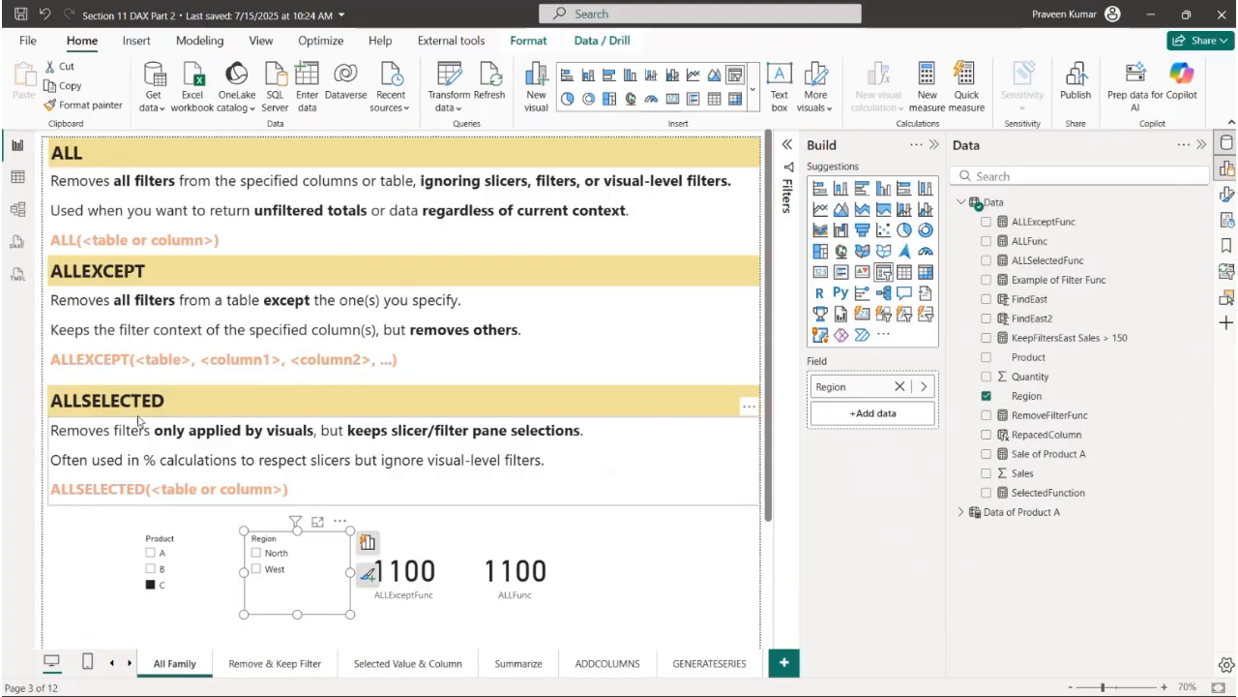
click(172, 398)
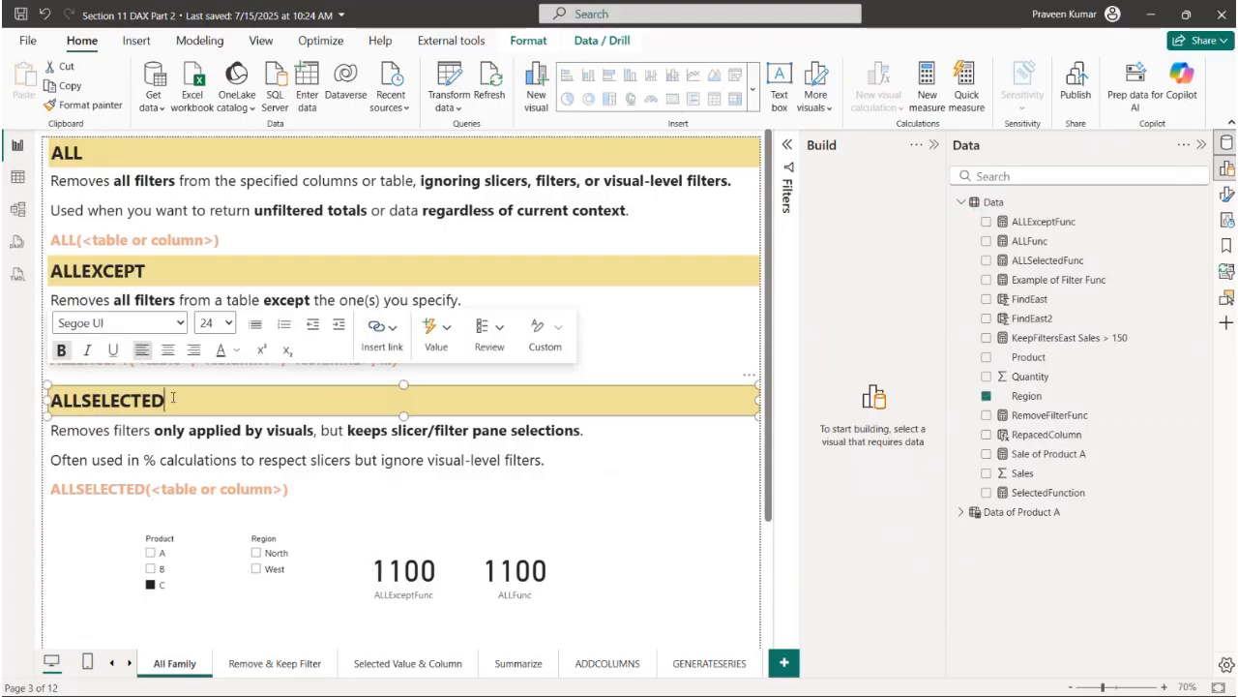
drag(167, 400, 48, 410)
click(194, 408)
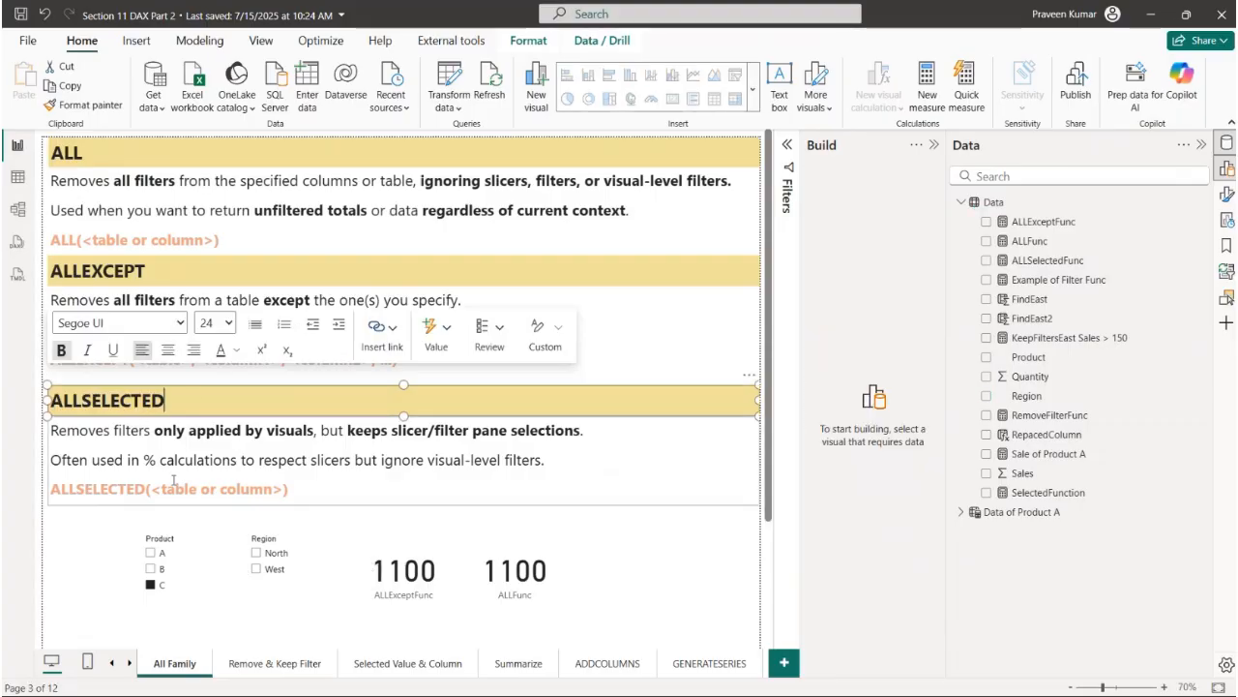
drag(152, 429, 597, 438)
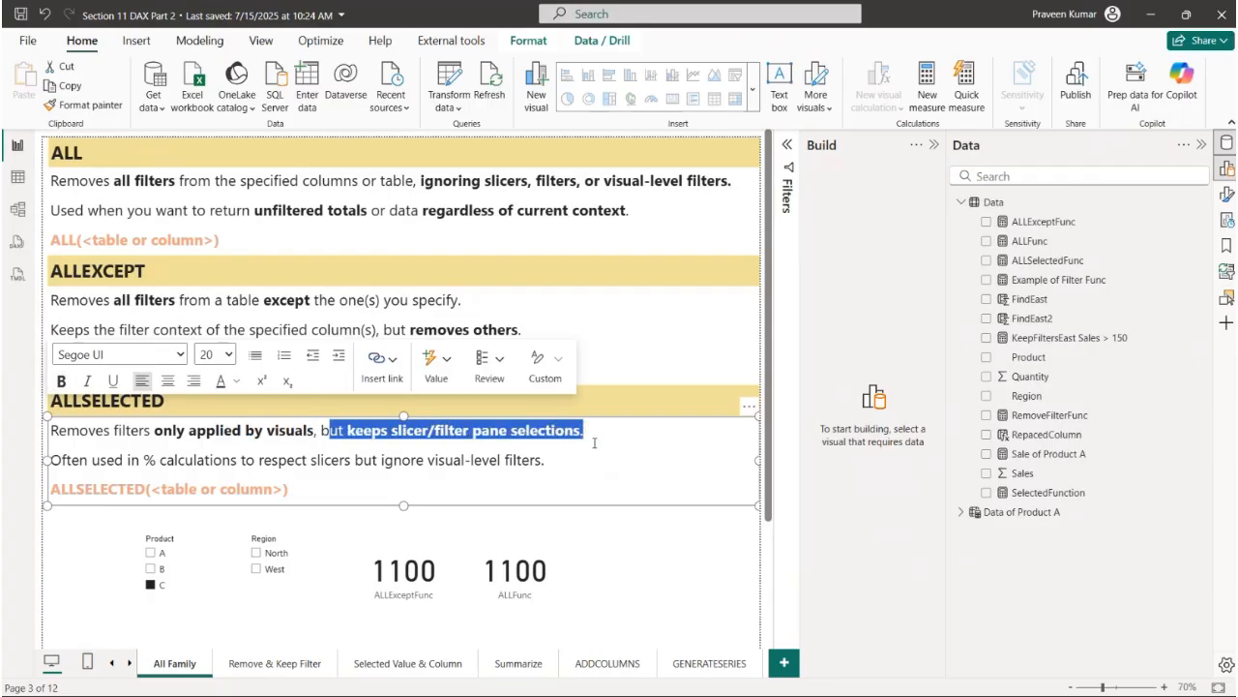
drag(142, 461, 548, 465)
click(578, 466)
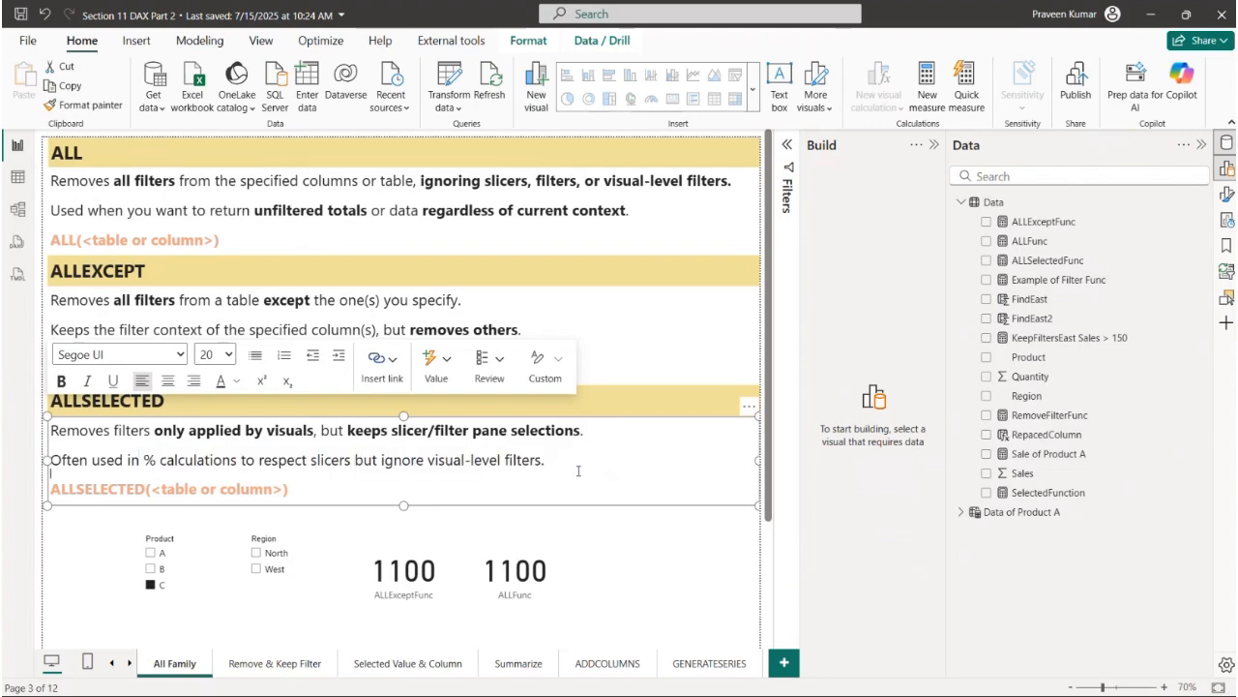
drag(87, 435, 243, 437)
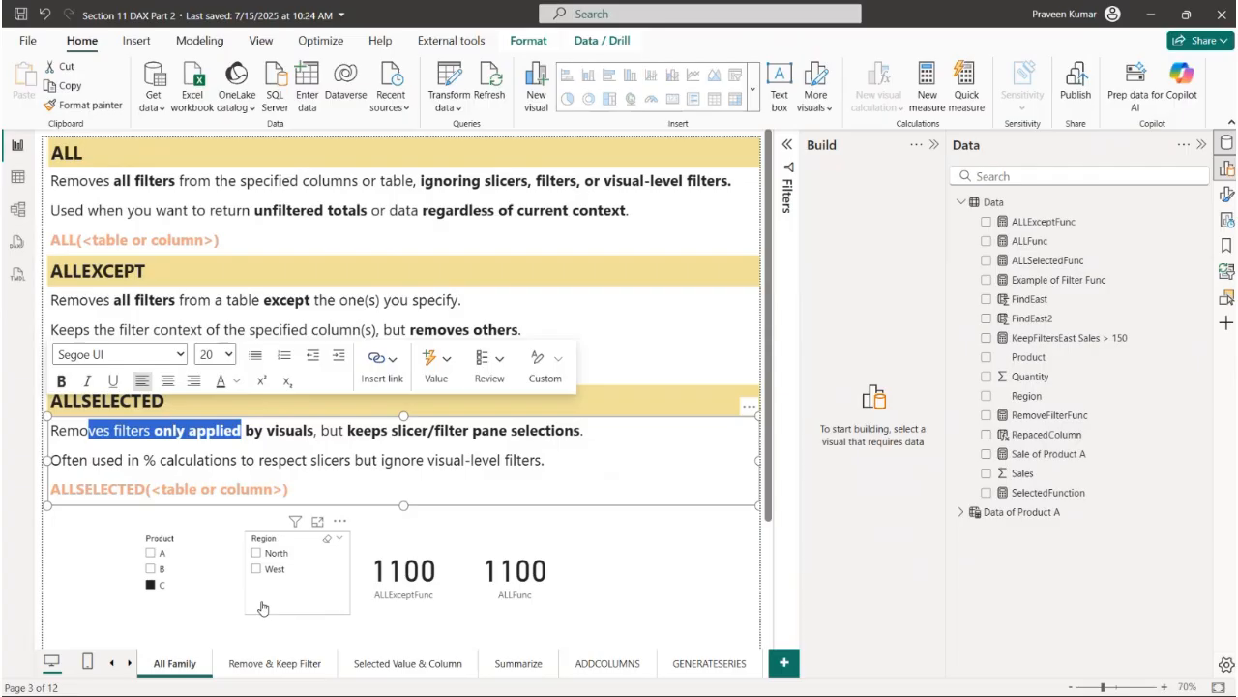
click(787, 145)
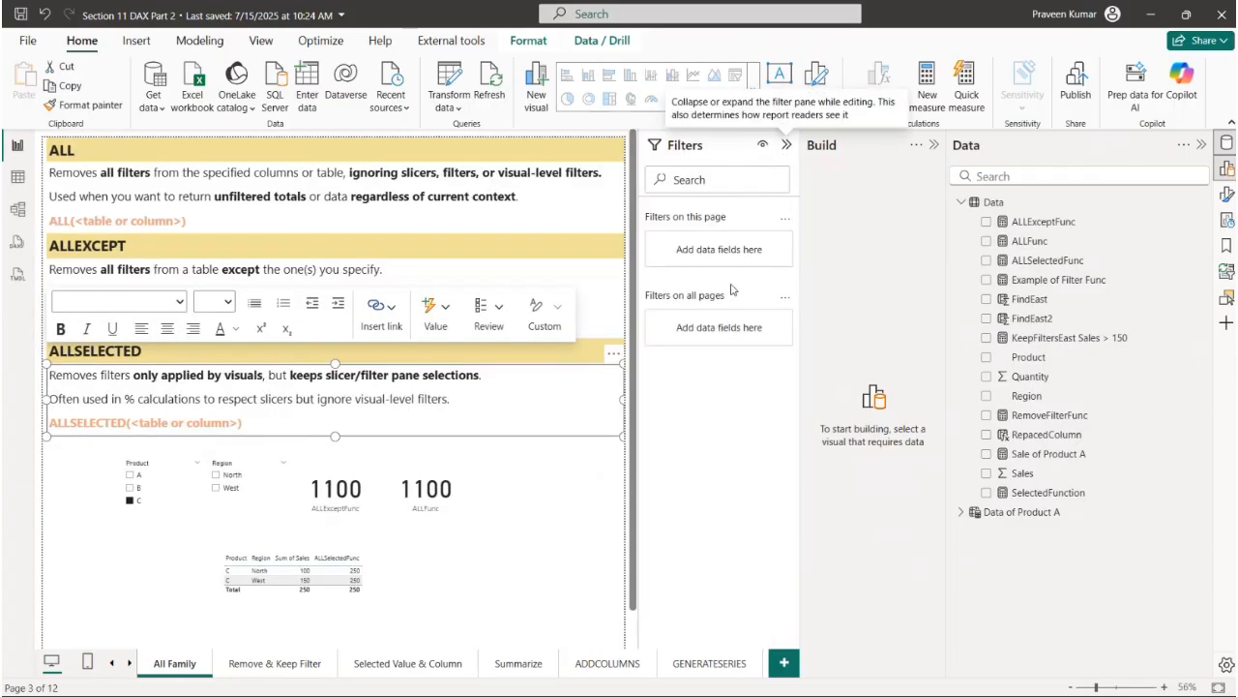
- Collapse the Filters pane and review the CALCULATE, SUM and ALLSELECTED parts of the ALLSelectedFunc measure, closing the formula without editing
click(786, 145)
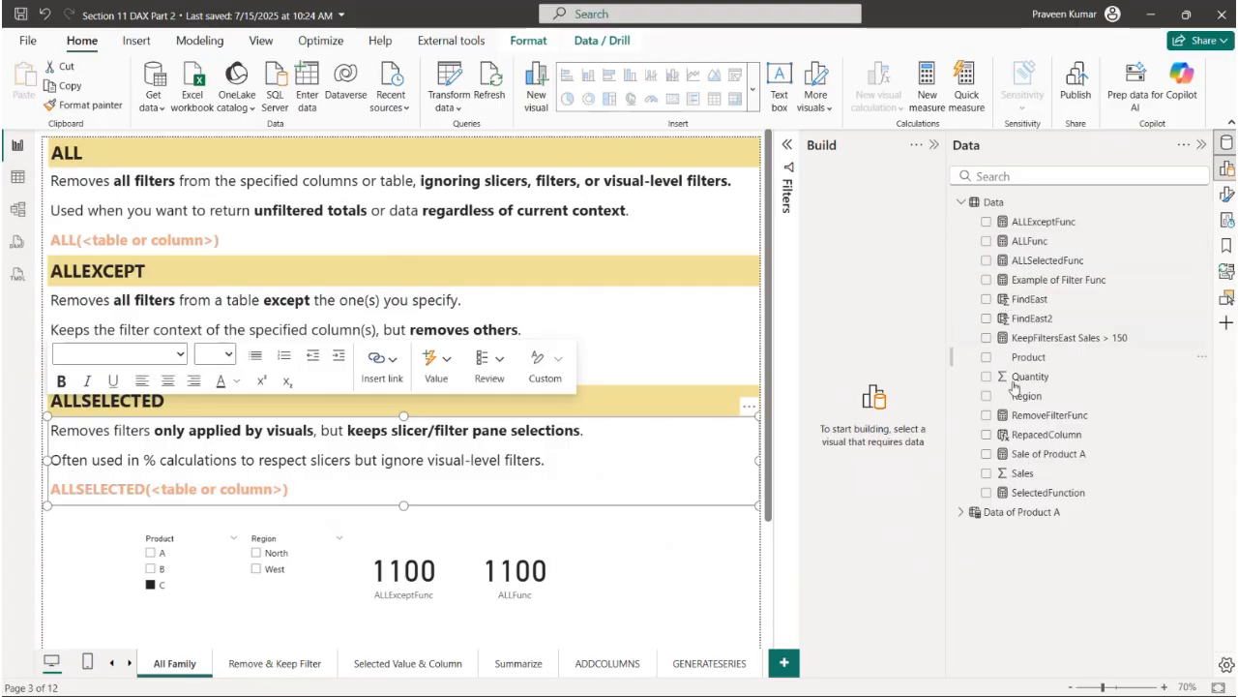
click(1045, 260)
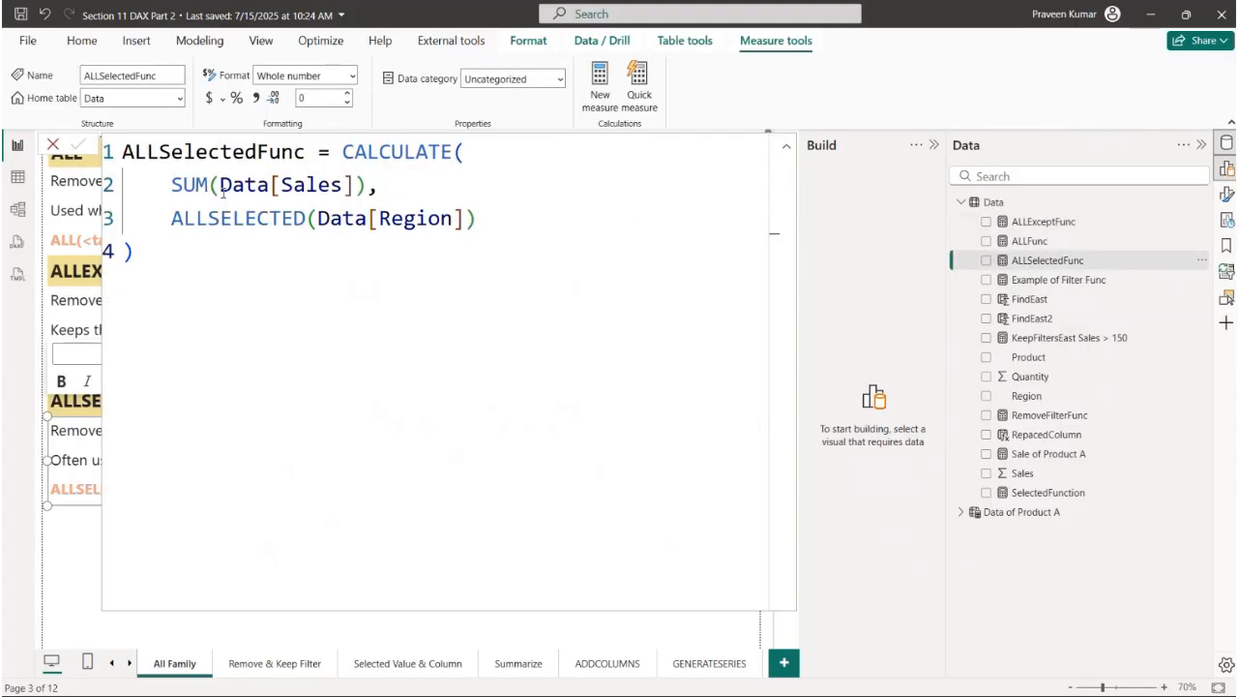
drag(346, 151, 481, 157)
drag(171, 185, 365, 185)
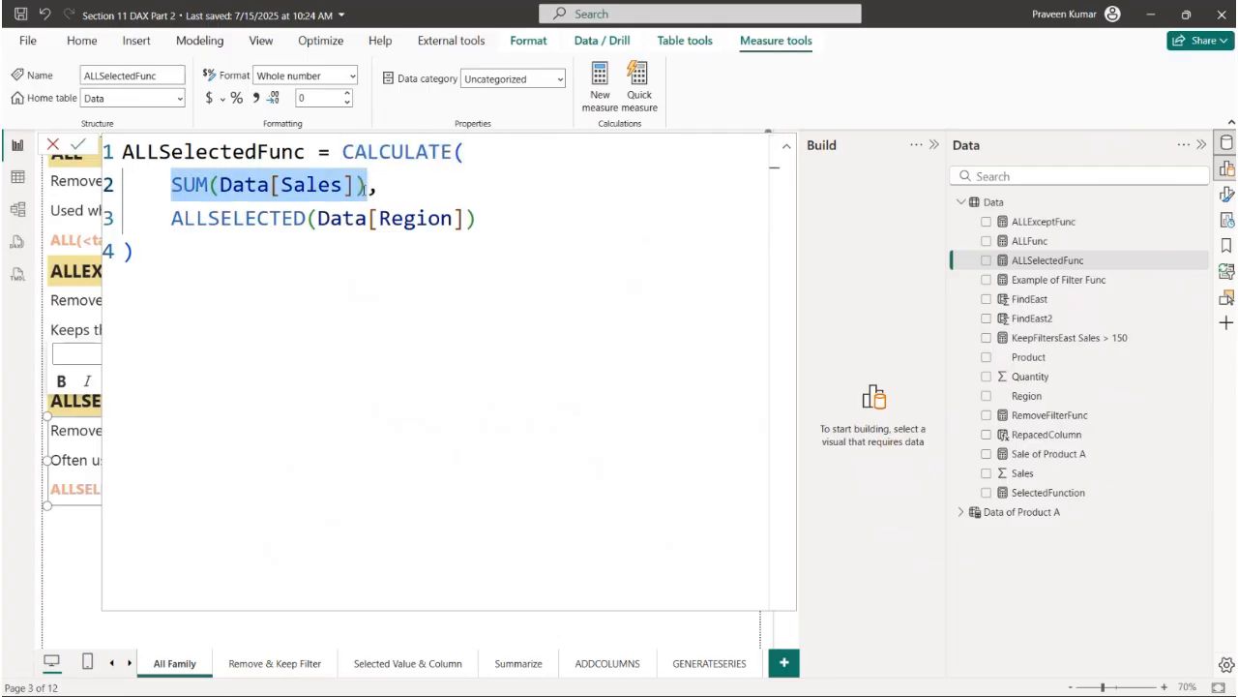
drag(170, 222, 471, 228)
click(54, 147)
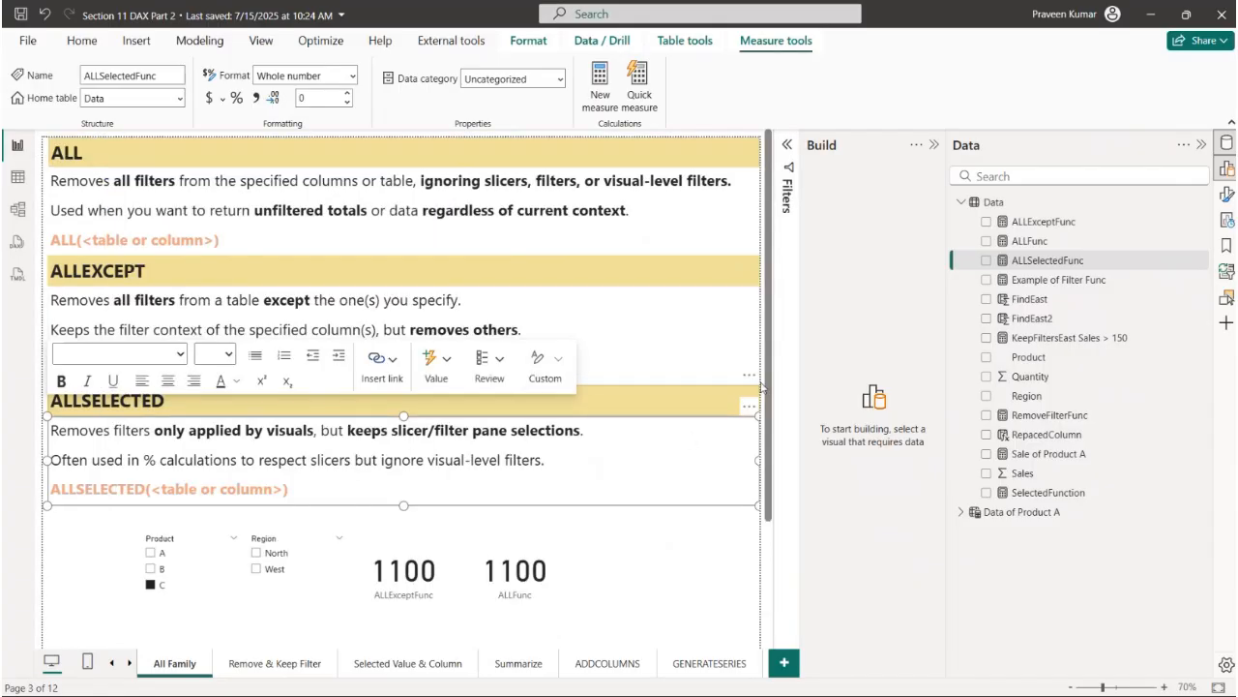
- Clear the Product slicer and select the table visual below the cards to inspect its ALLSelectedFunc column
scroll(372, 512, down, 3)
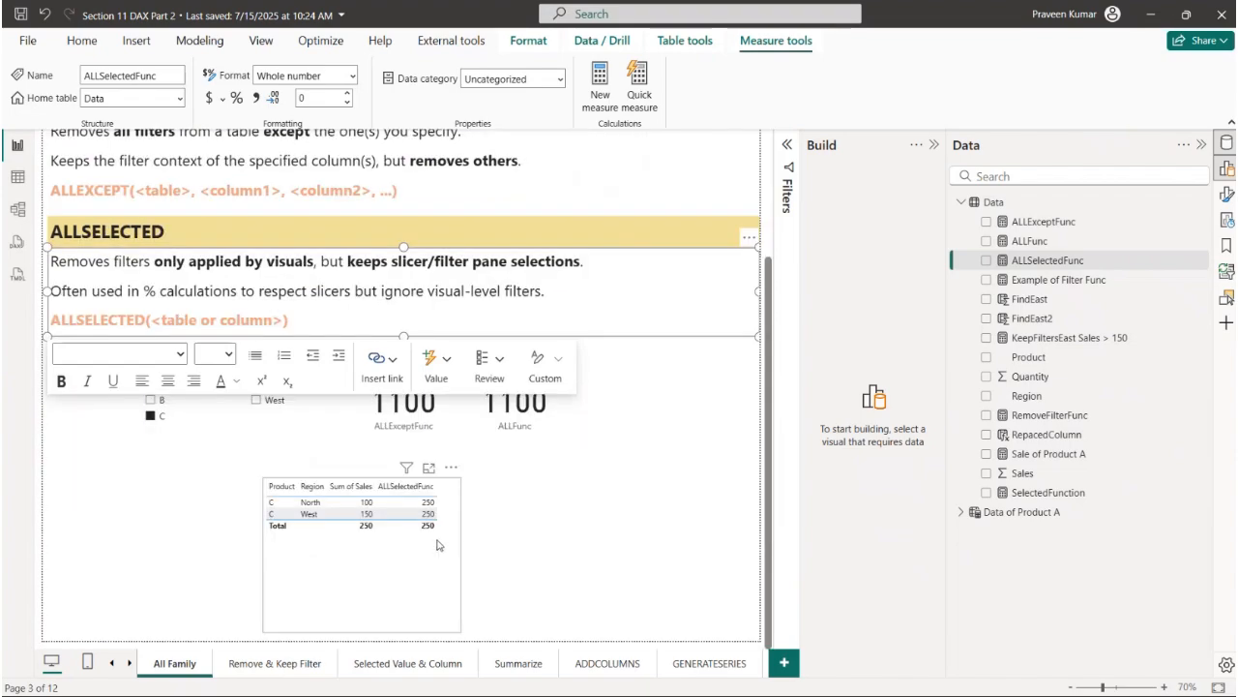
click(435, 545)
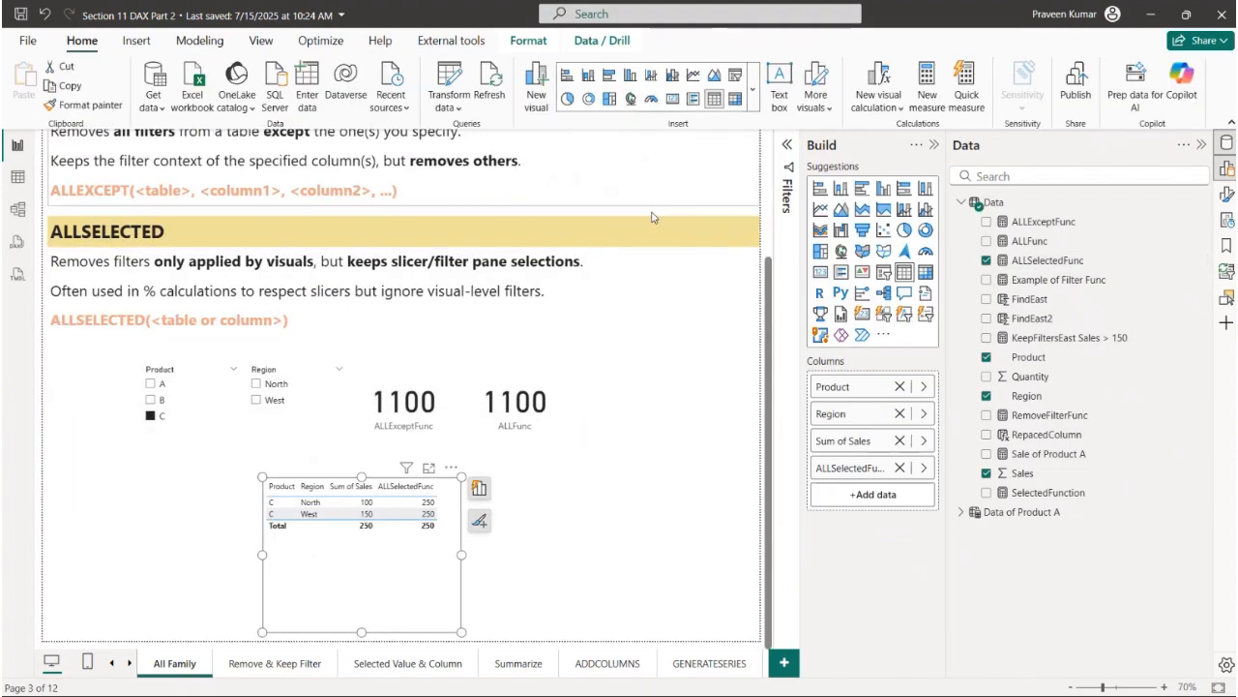
click(223, 373)
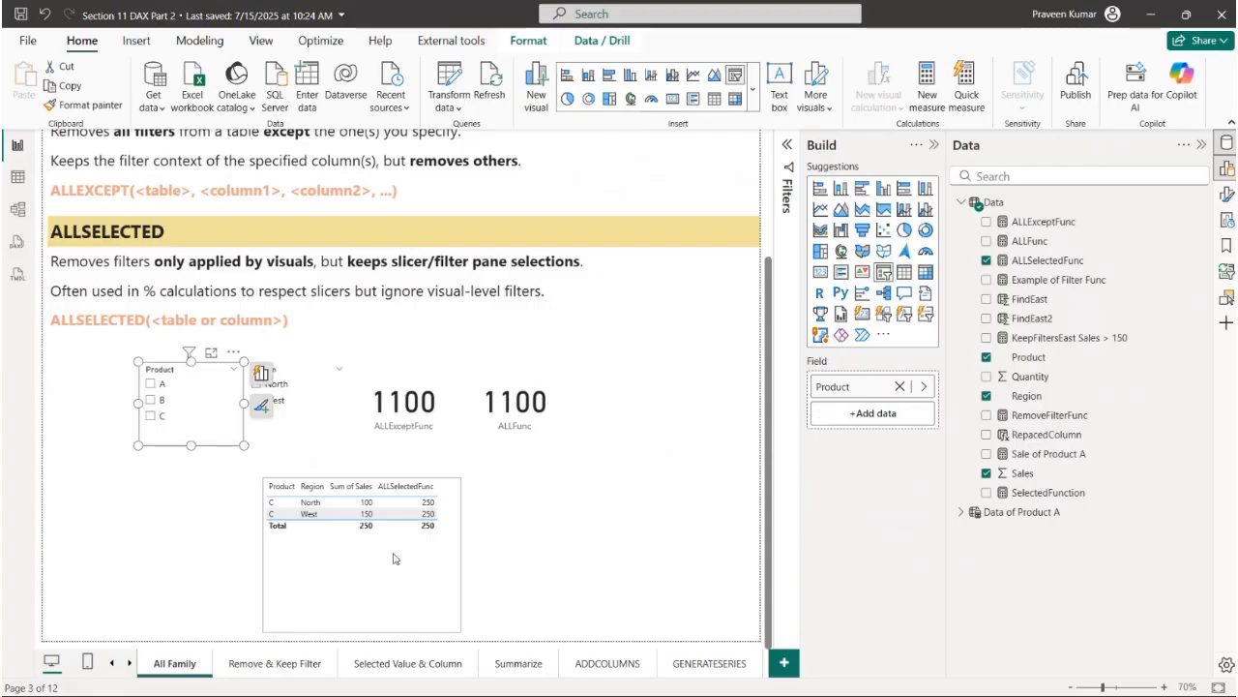
click(450, 561)
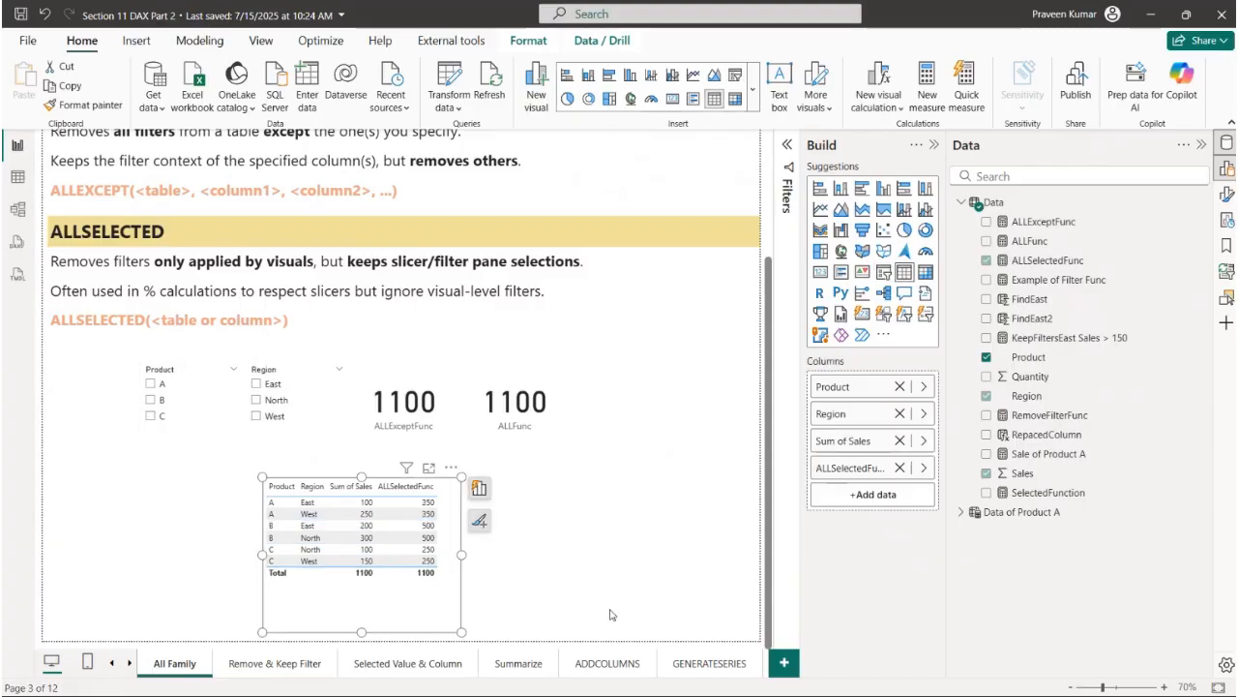
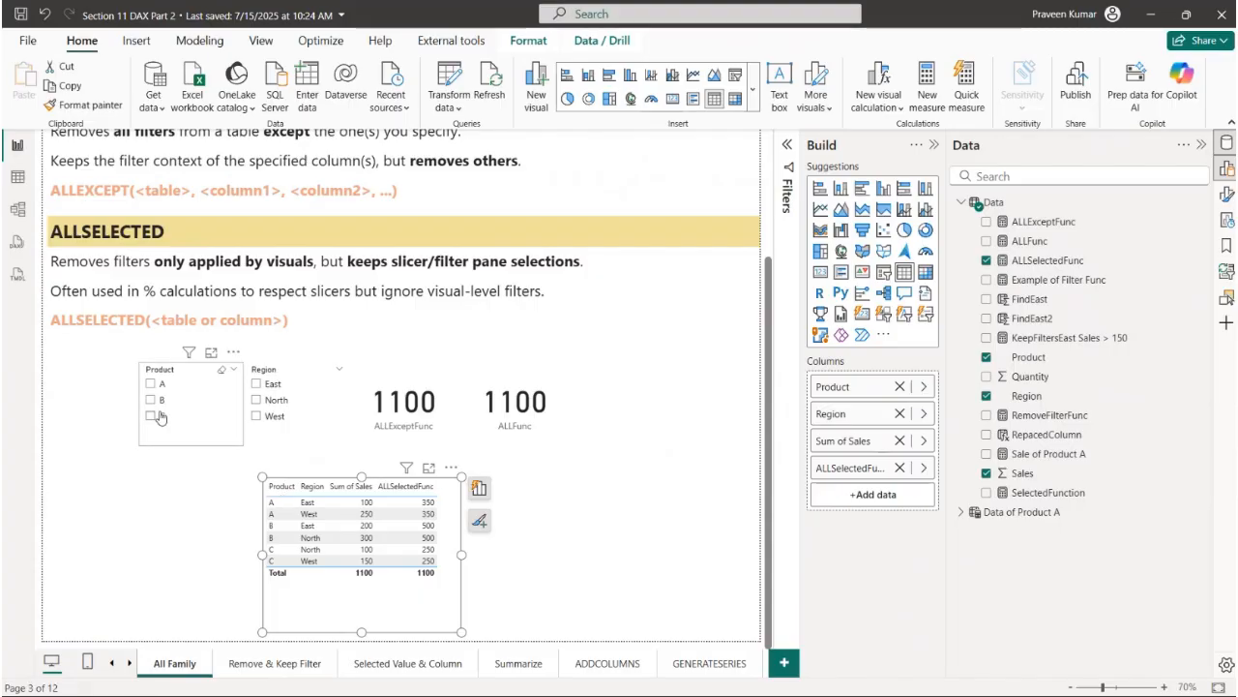
- Filter by Region East, Product B and Region North in turn, clearing each selection, to check the table's ALLSelectedFunc column
click(270, 387)
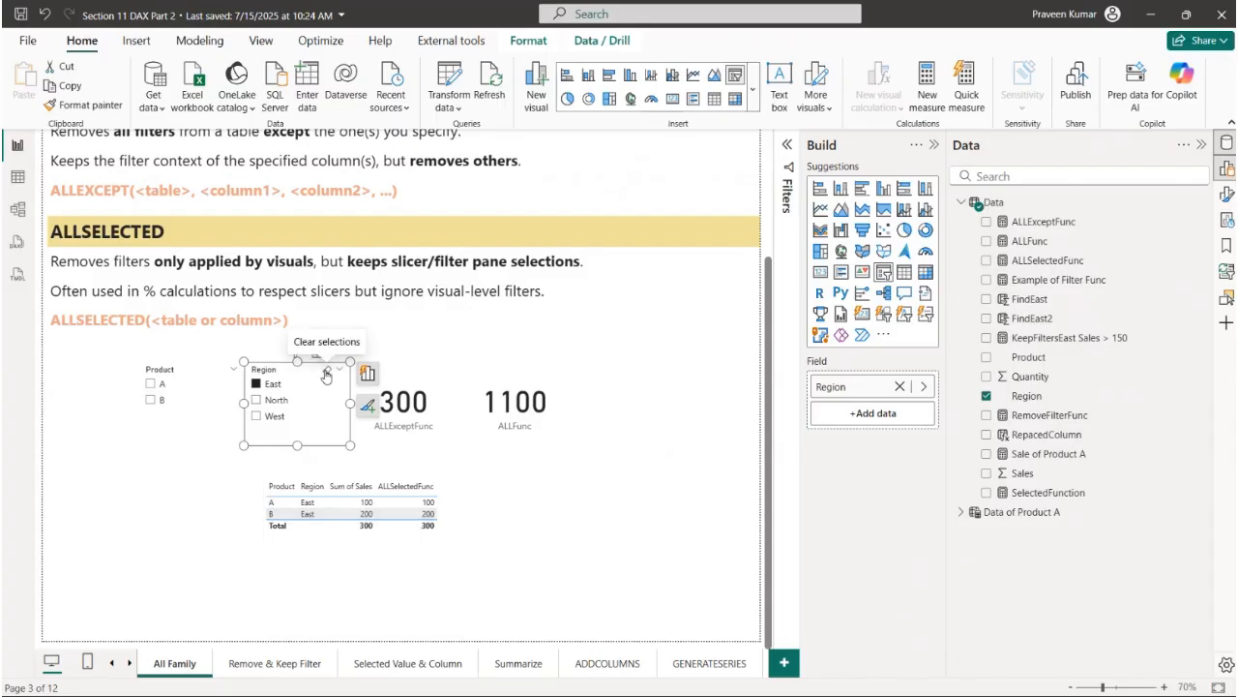
click(326, 377)
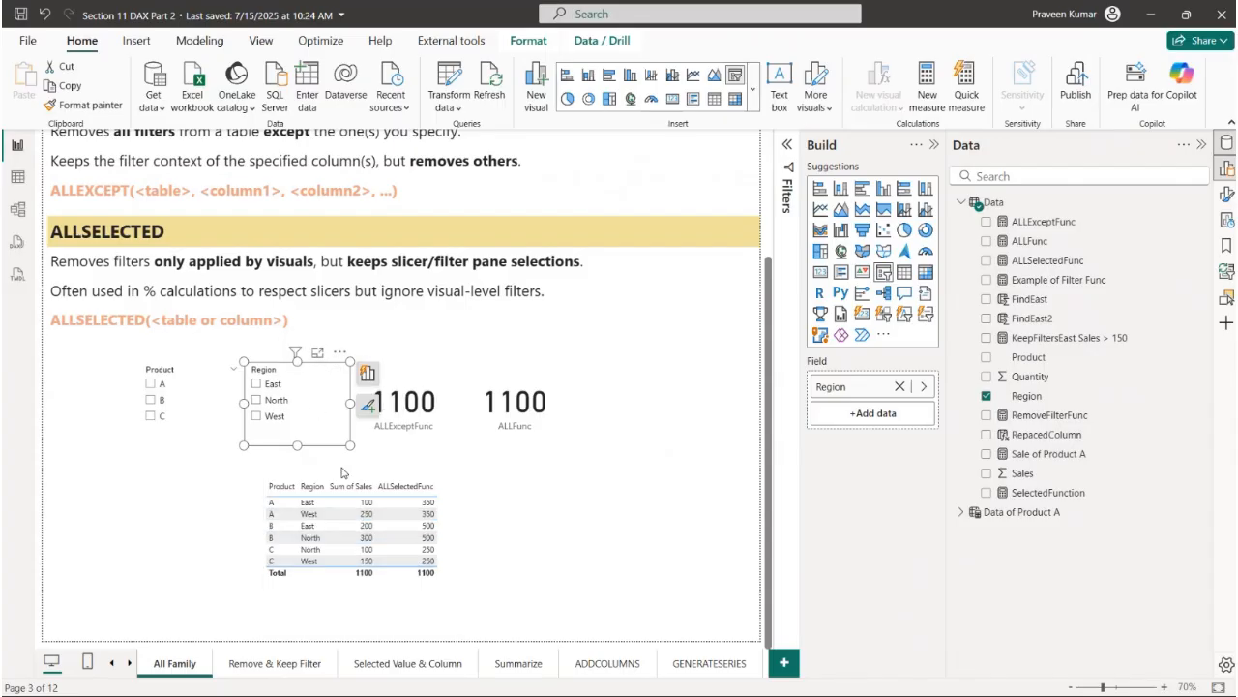
click(151, 401)
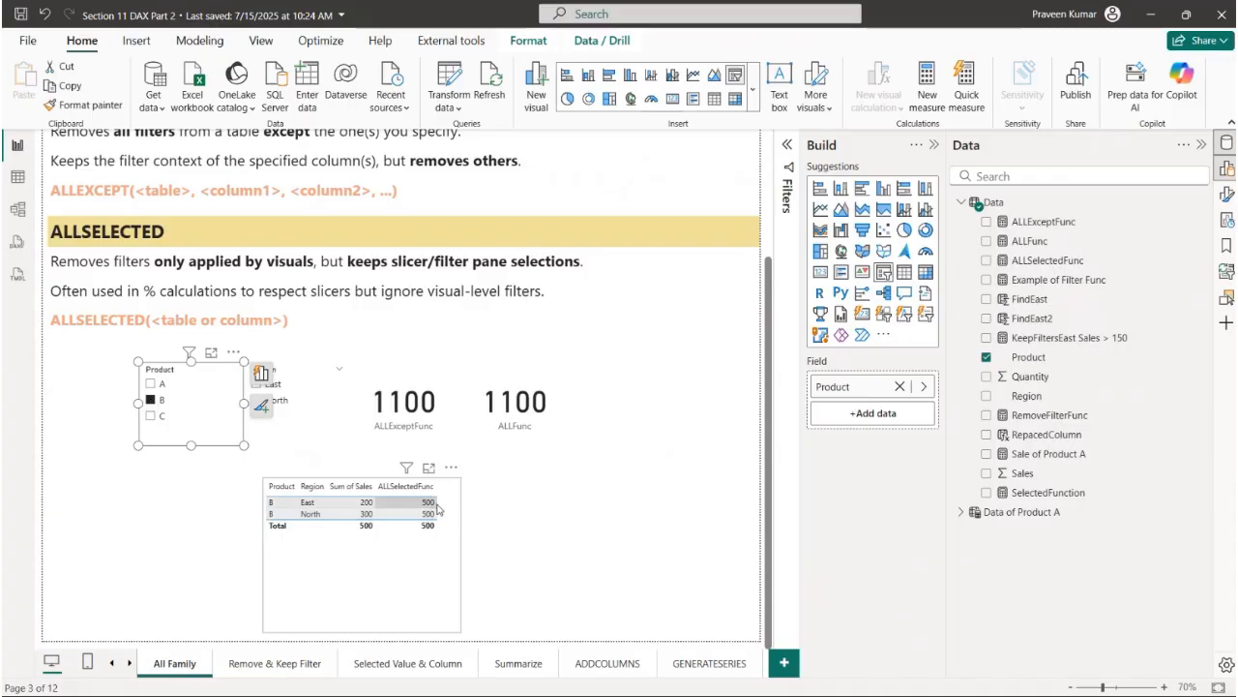
click(222, 369)
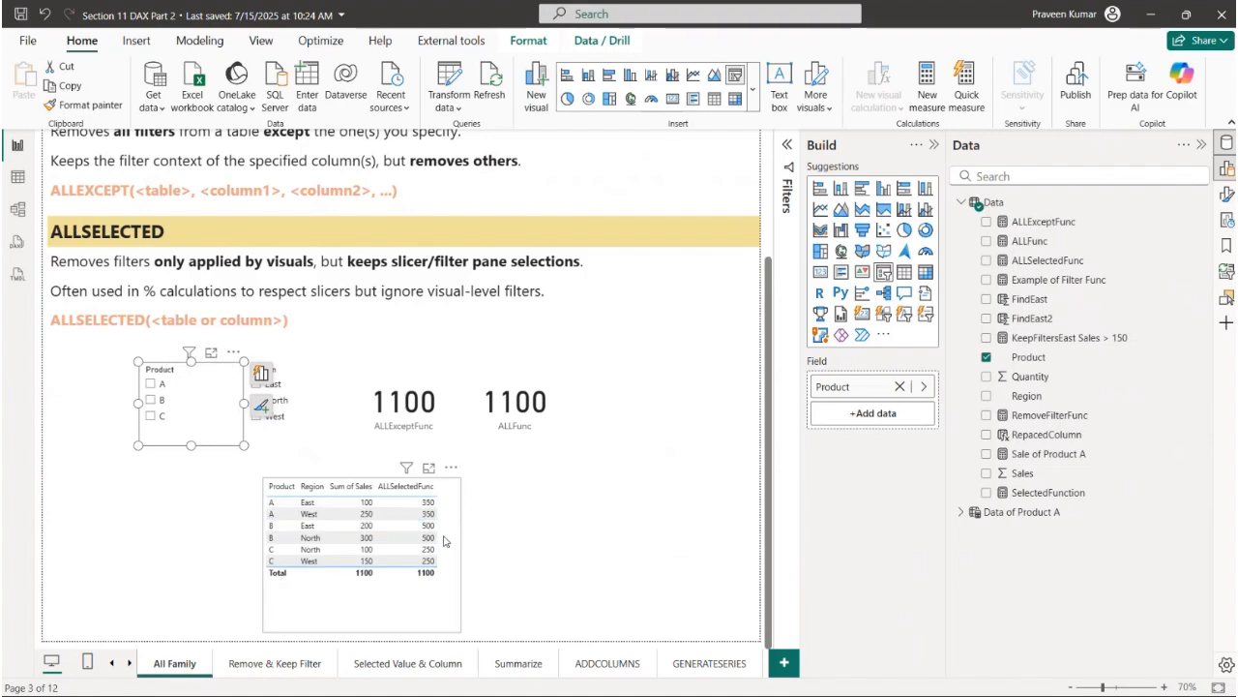
click(295, 407)
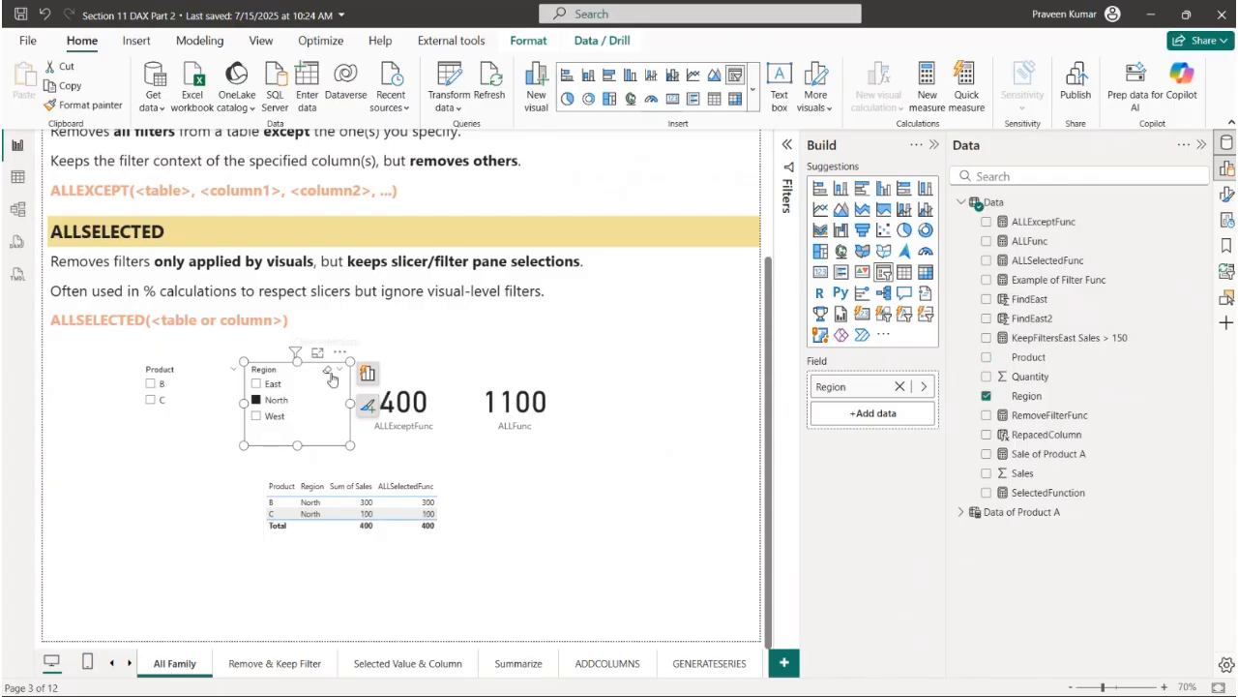
click(328, 373)
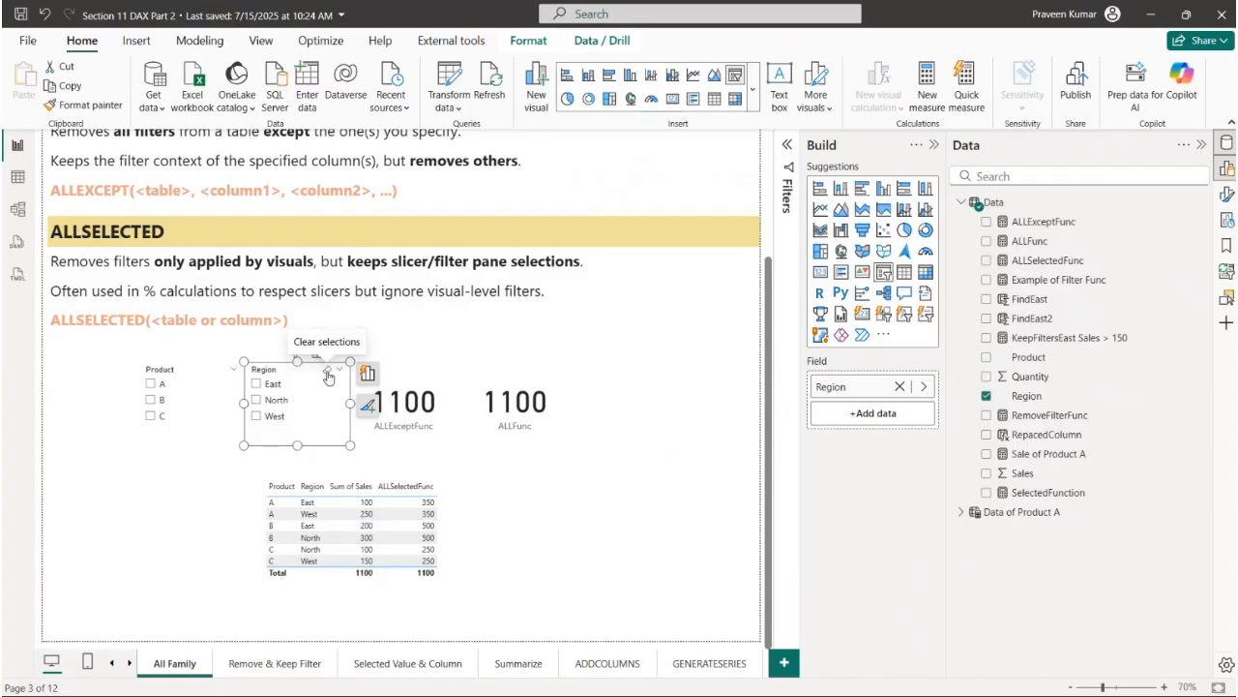
click(457, 530)
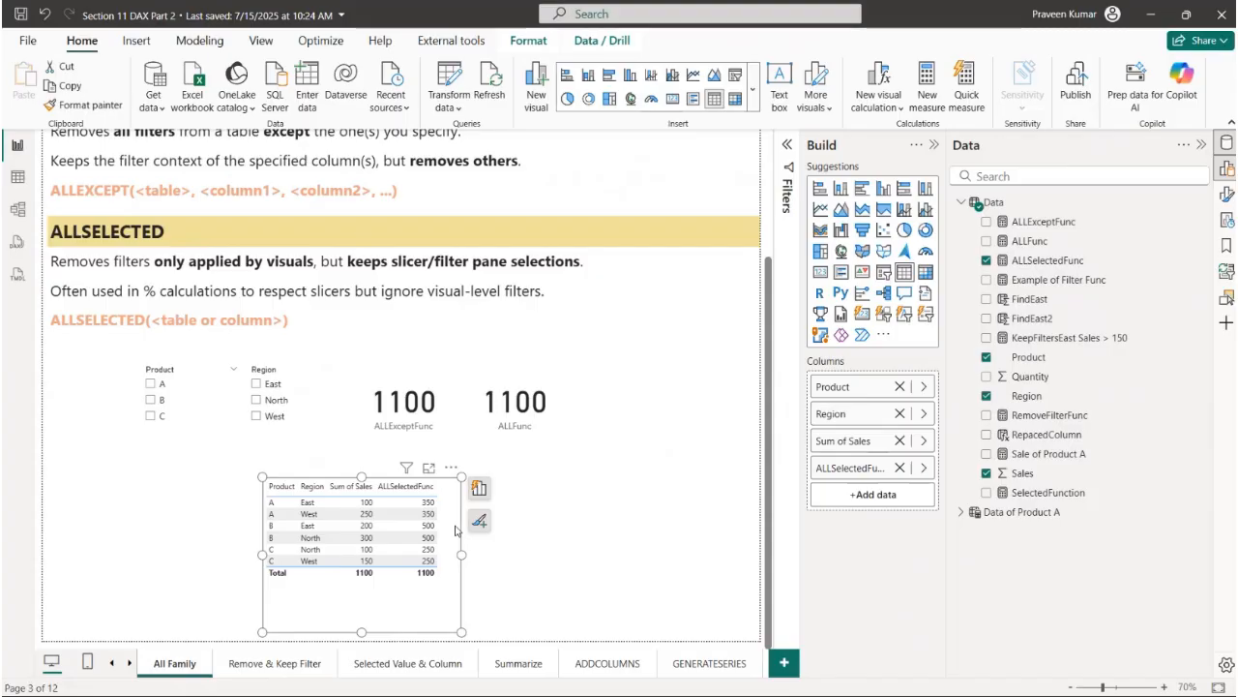
- Filter the Region slicer by North with the Filters pane expanded, and view the ALLSelectedFunc measure, closing its formula without editing
click(313, 399)
click(789, 167)
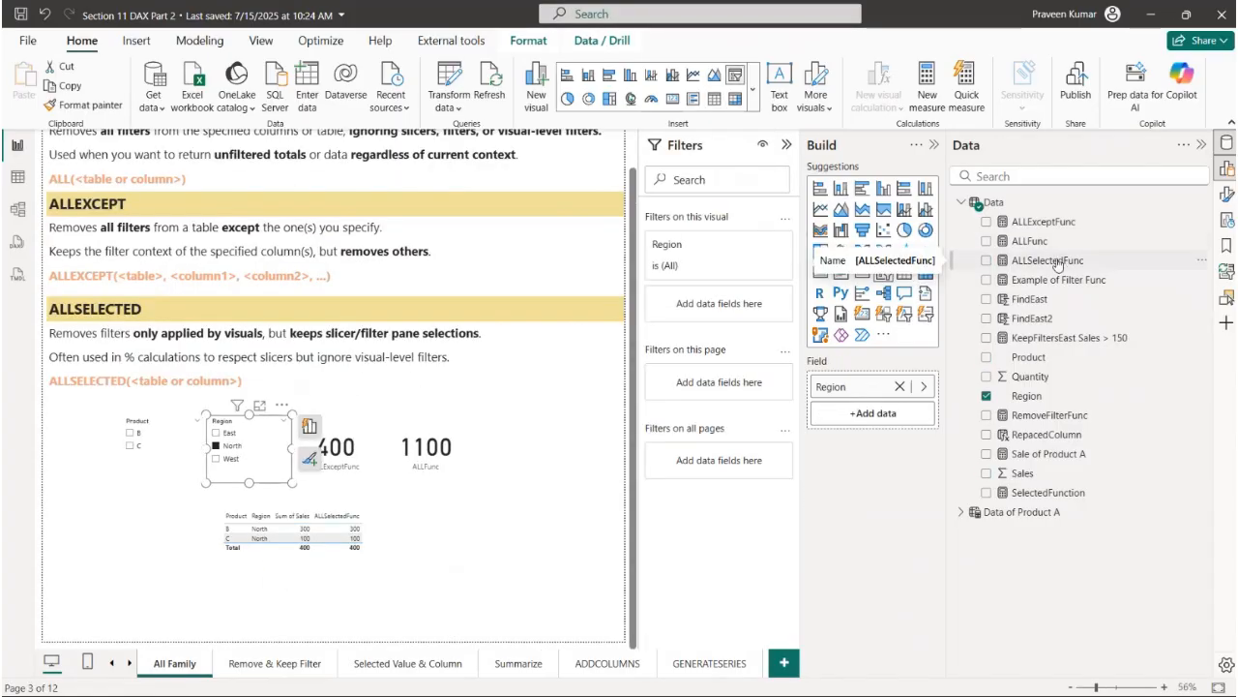
click(1050, 261)
click(53, 145)
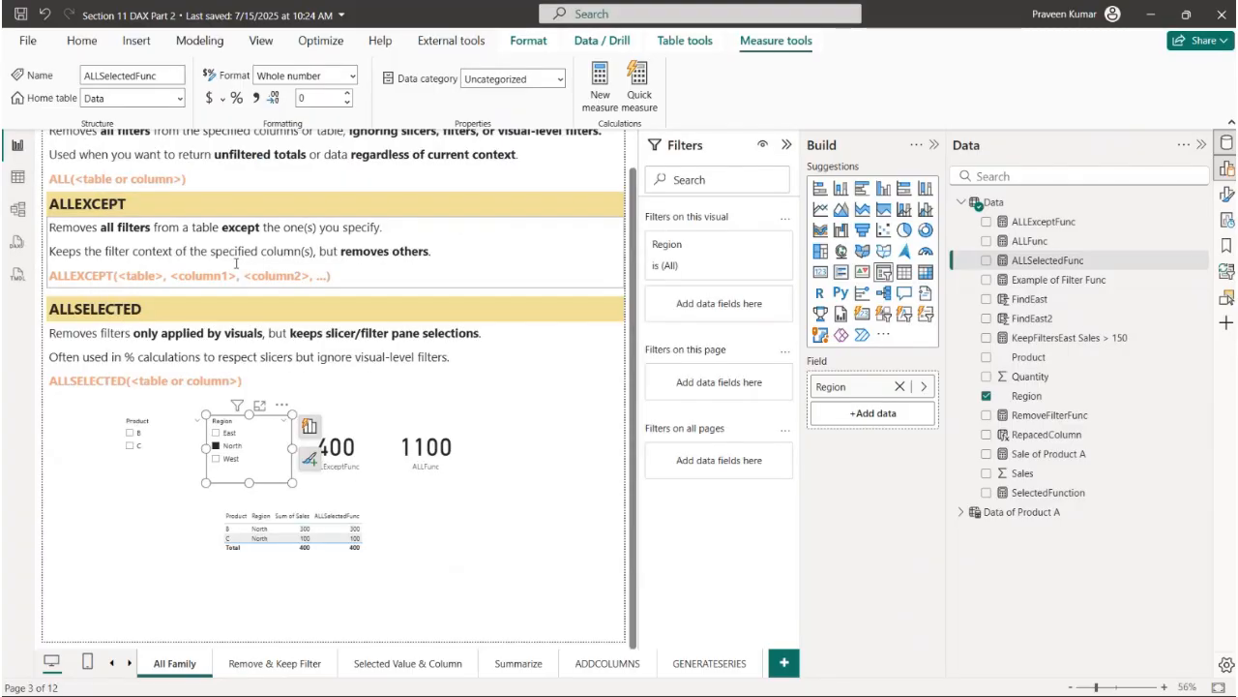
- Collapse the Filters and Build panes to widen the report canvas around the ALLSELECTED notes and slicers
click(783, 144)
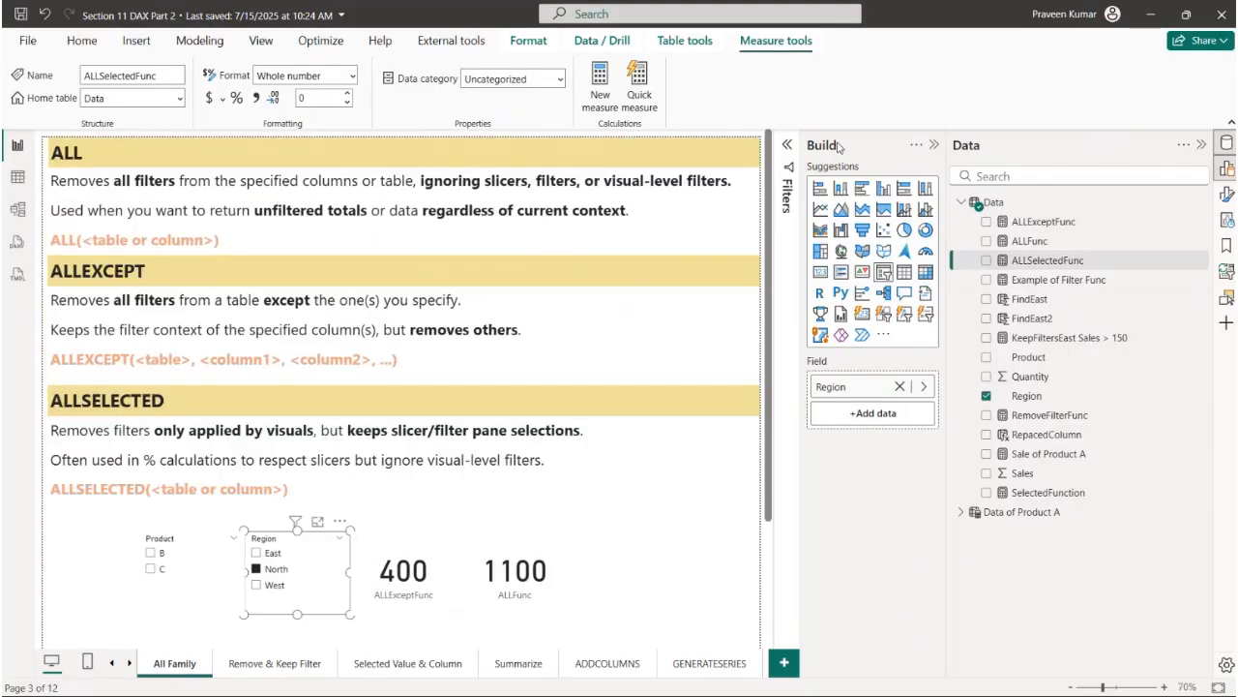
click(933, 144)
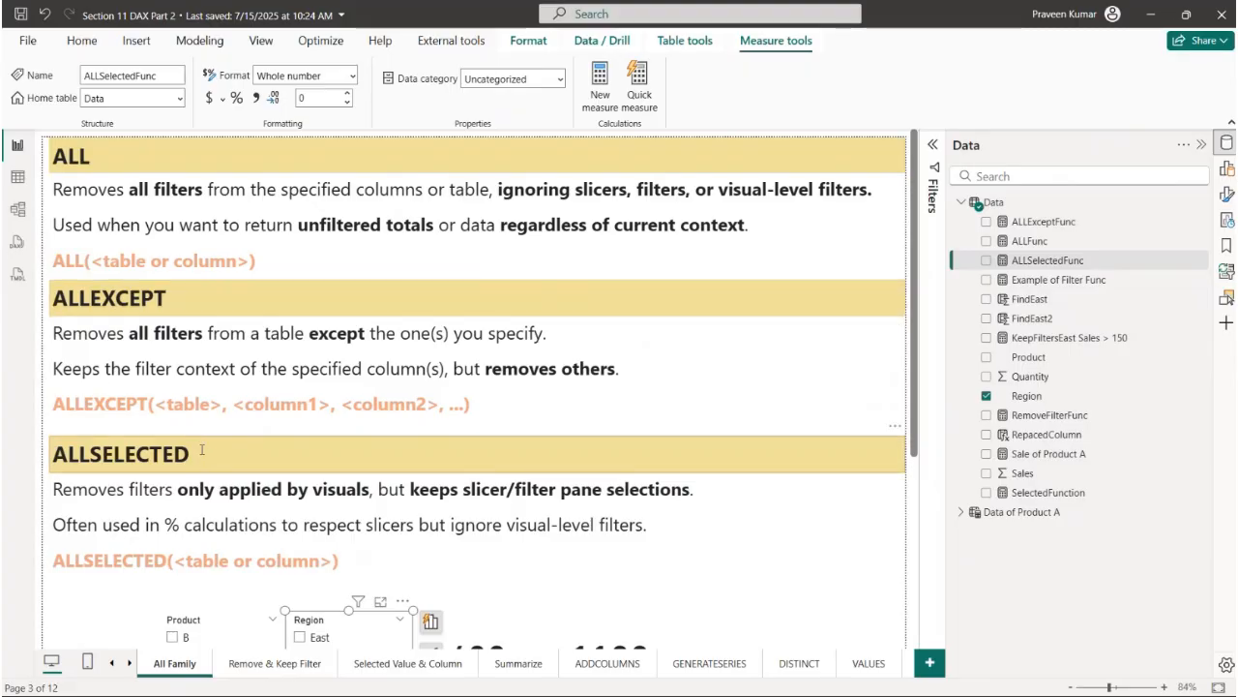
scroll(328, 444, down, 2)
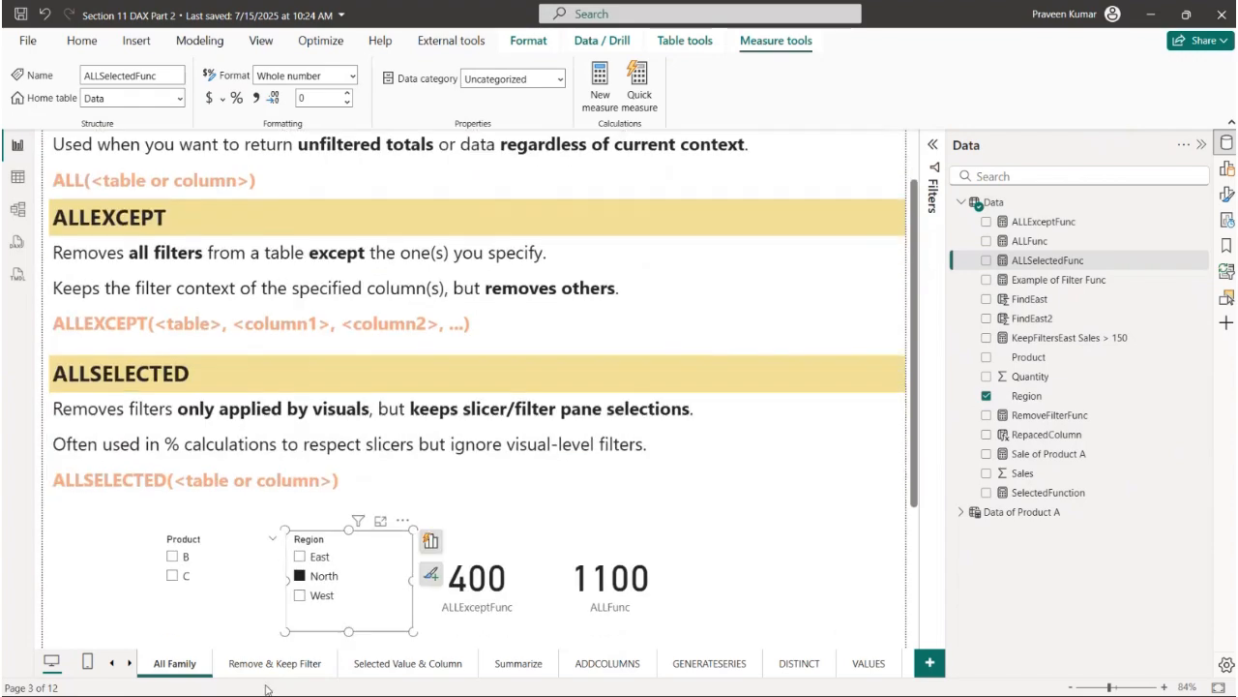
- Switch to the Remove & Keep Filter page and examine the REMOVEFILTER description and its table or column syntax
click(293, 665)
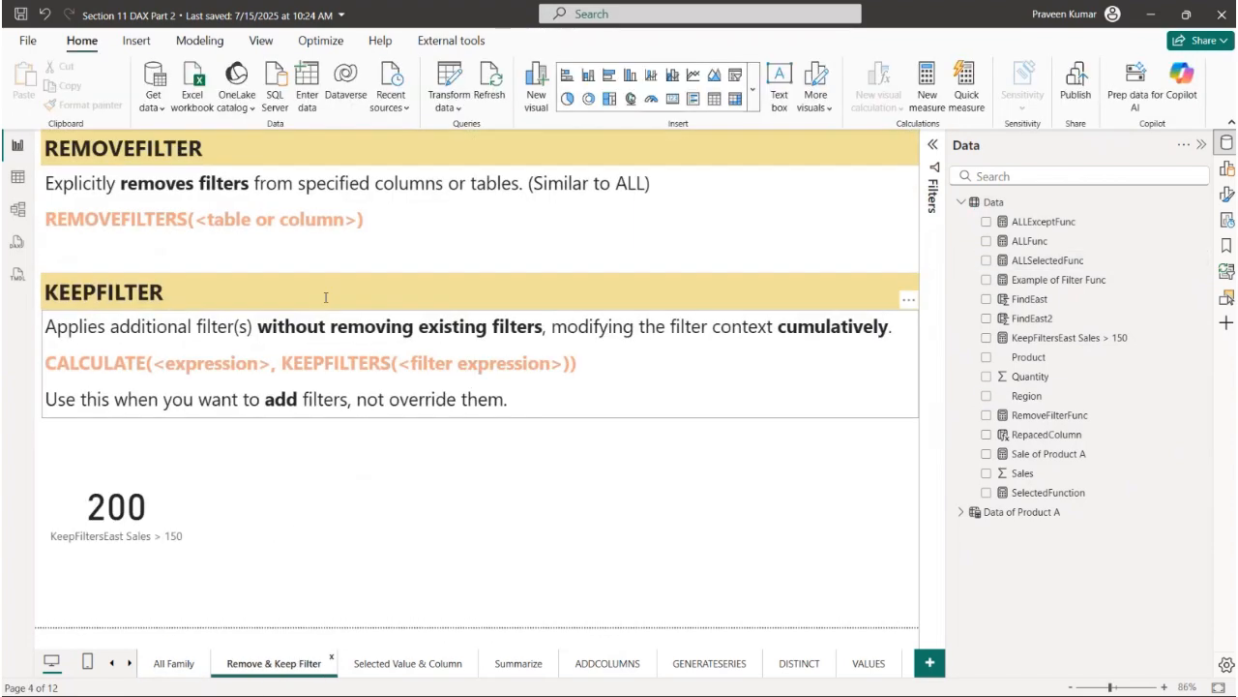
click(198, 183)
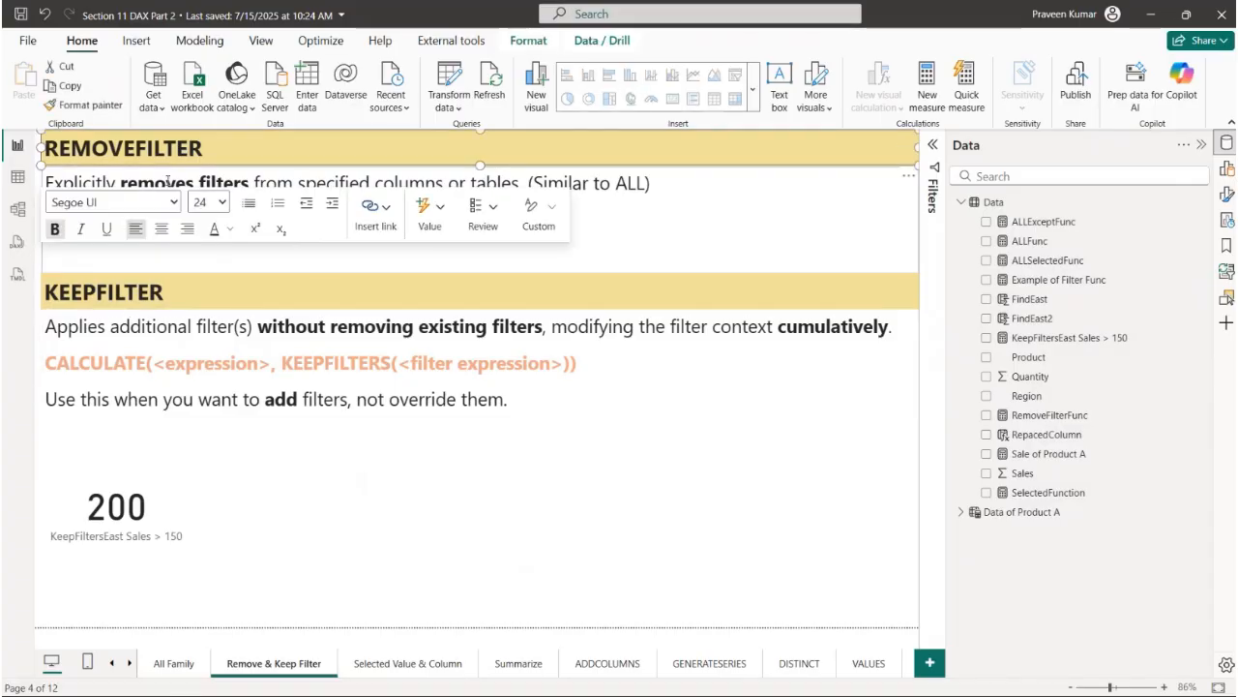
drag(344, 184, 678, 191)
drag(57, 218, 358, 218)
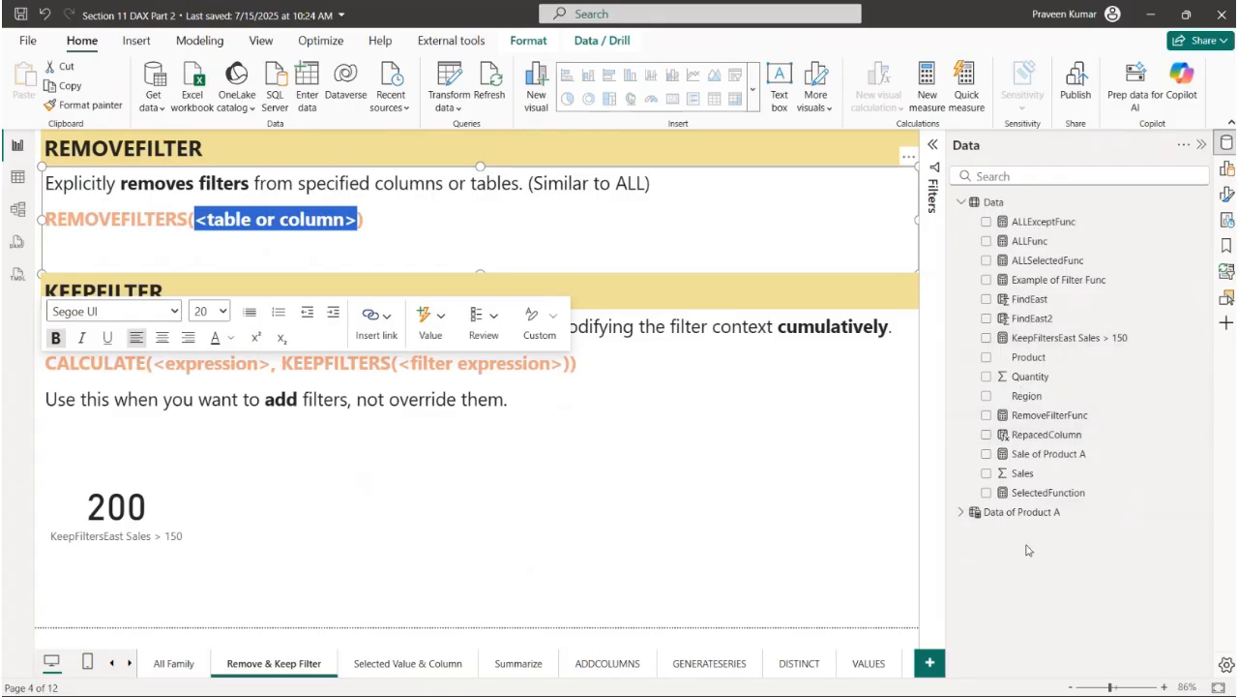
- Review the SUM and REMOVEFILTERS parts of the RemoveFilterFunc measure, closing the formula without editing
click(1067, 424)
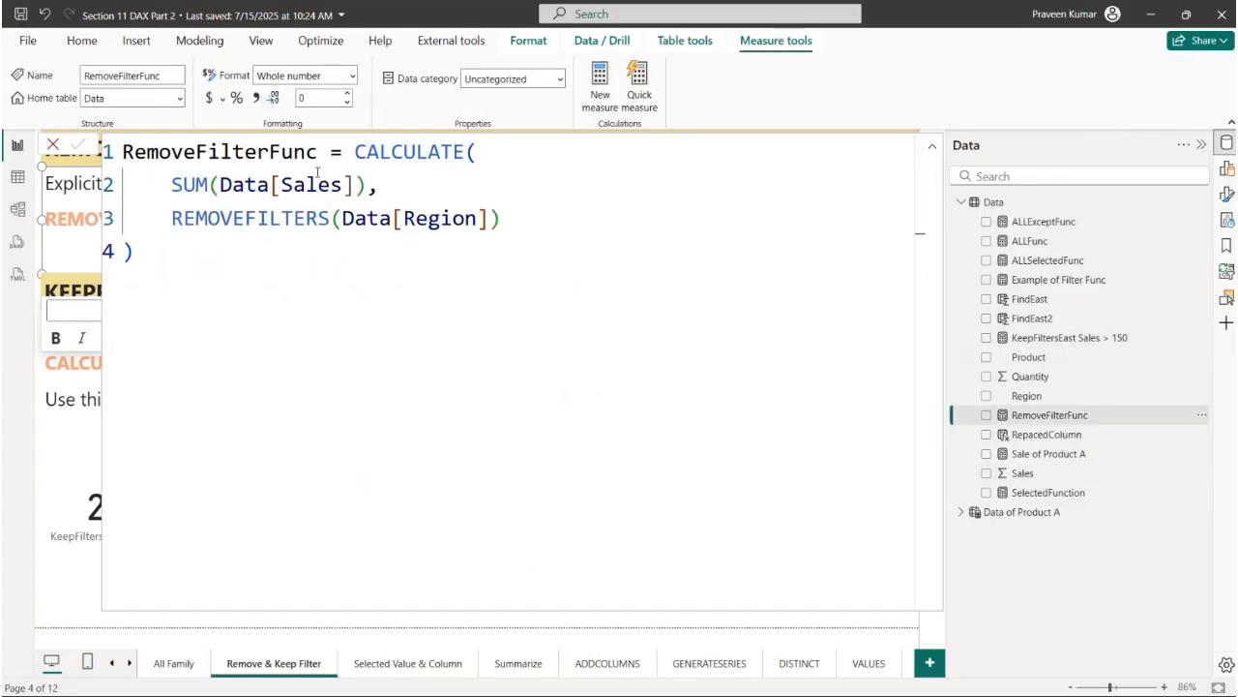
drag(172, 185, 371, 187)
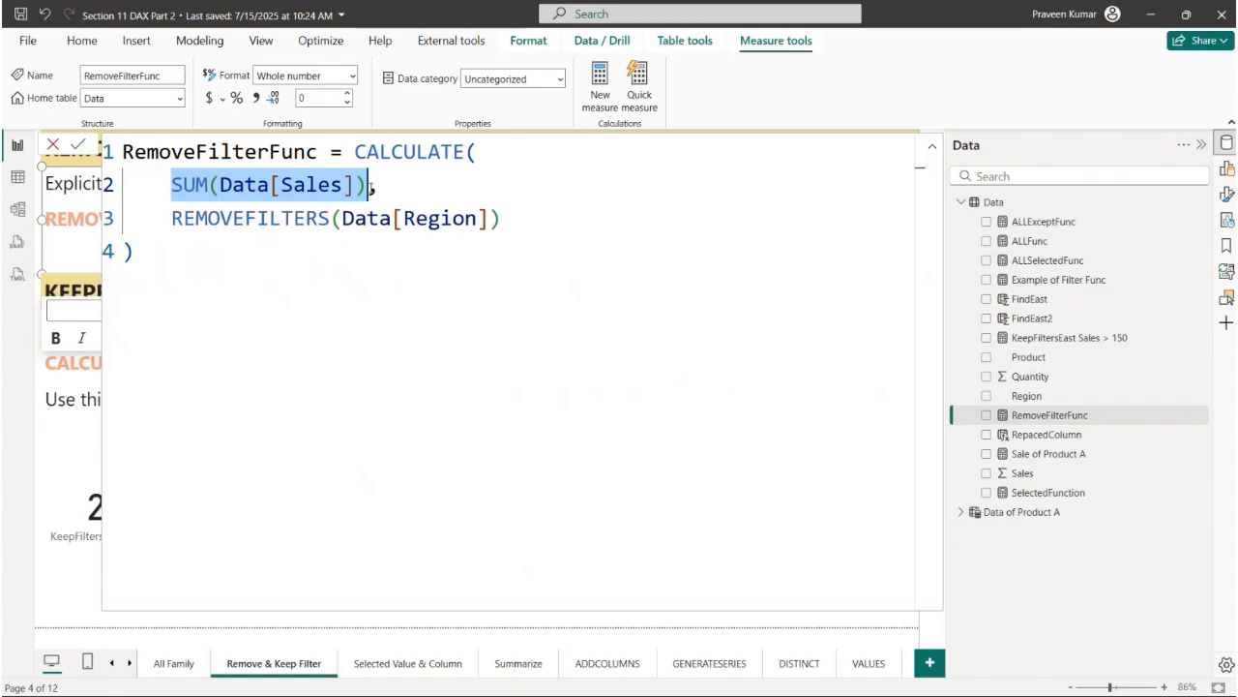
drag(171, 219, 497, 227)
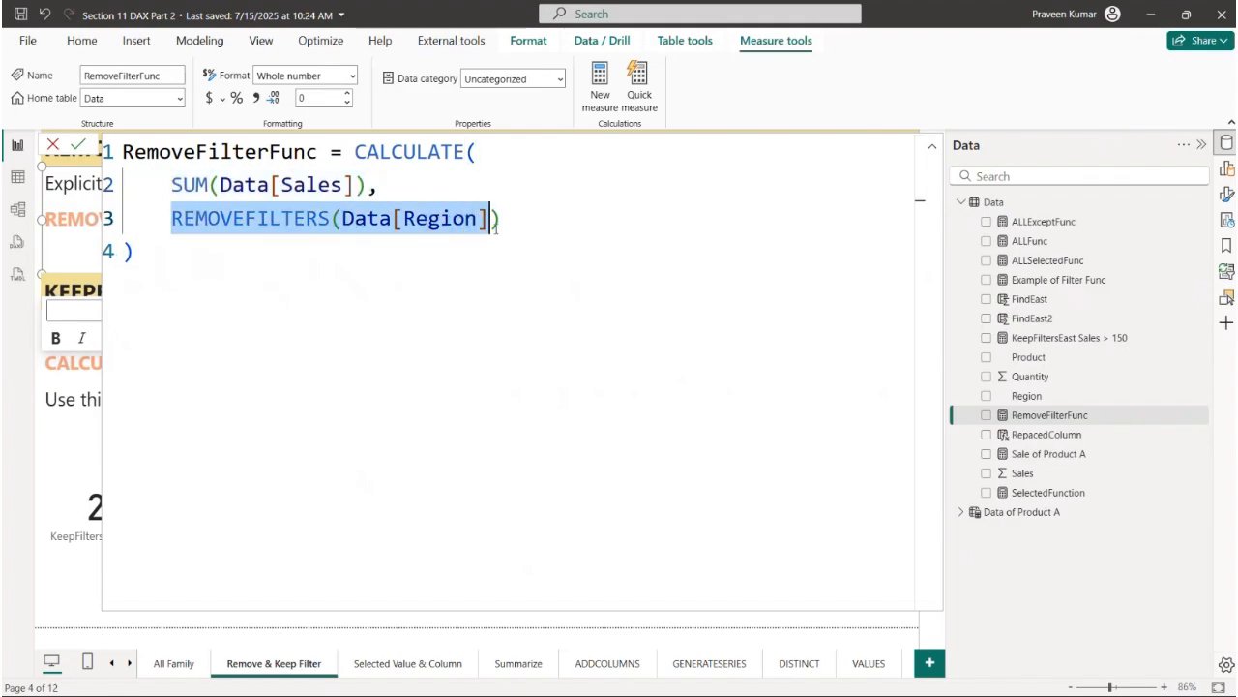
click(39, 153)
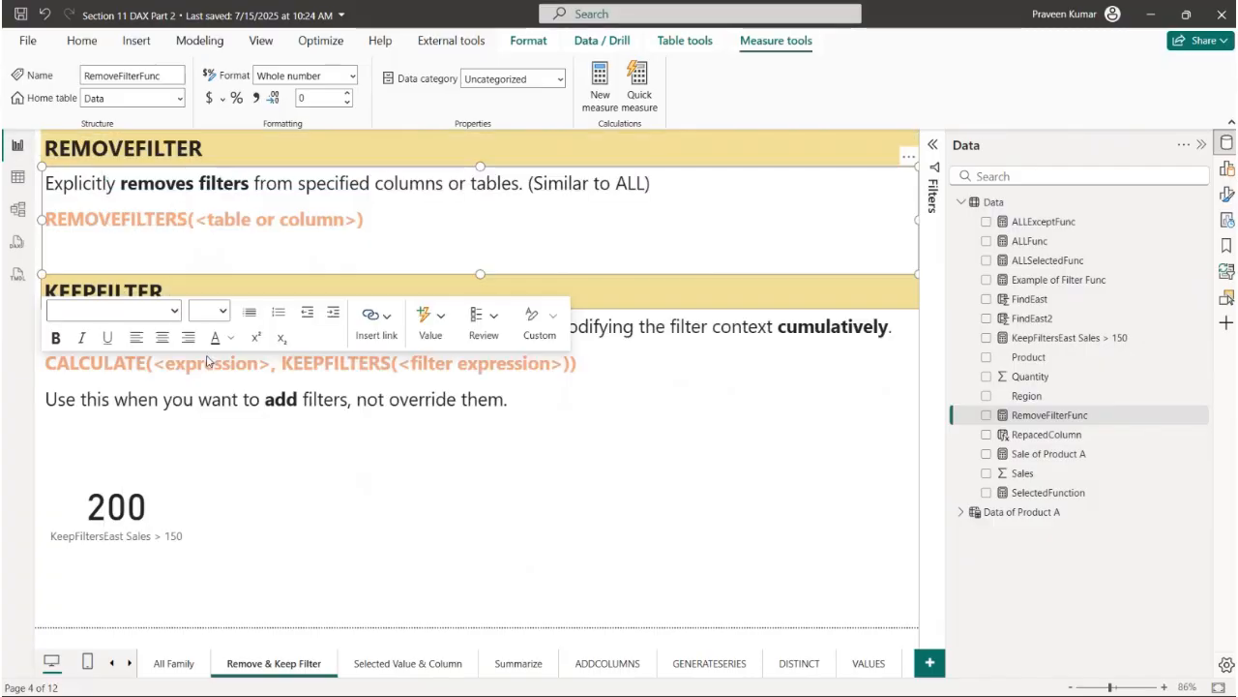
- Duplicate the KeepFiltersEast Sales > 150 card beside the original and replace the copy's measure with RemoveFilterFunc
click(187, 500)
key(ctrl+c)
key(ctrl+v)
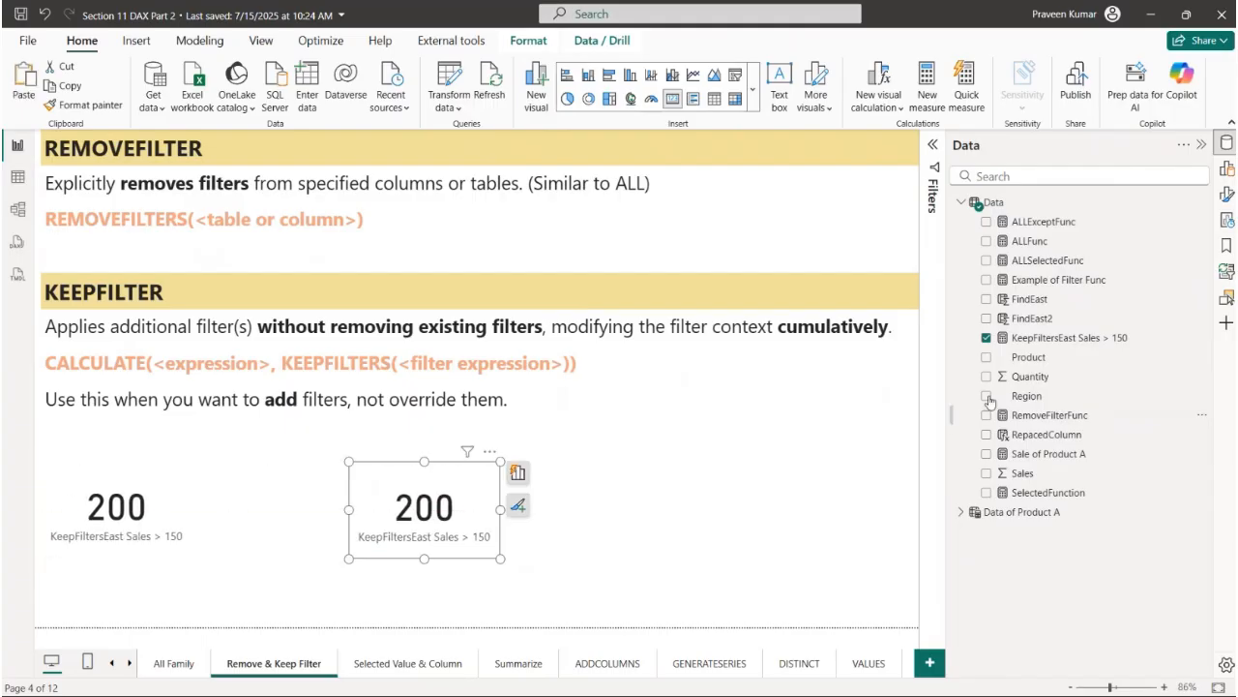
click(986, 338)
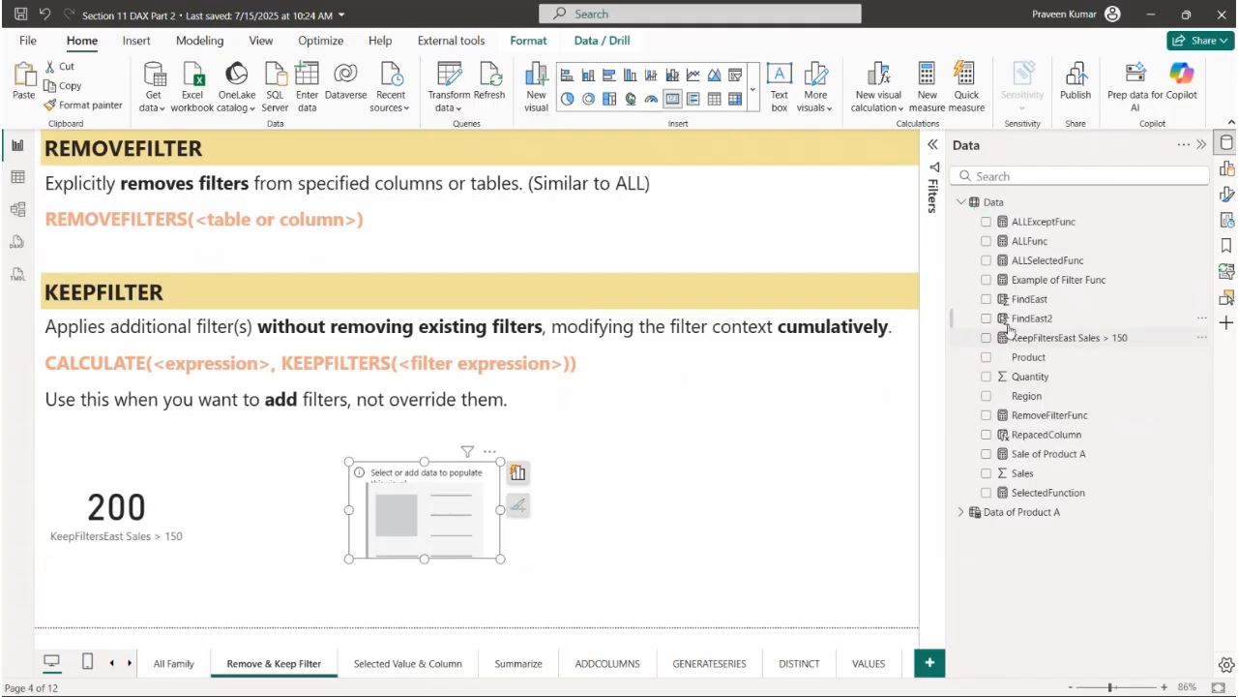
click(985, 415)
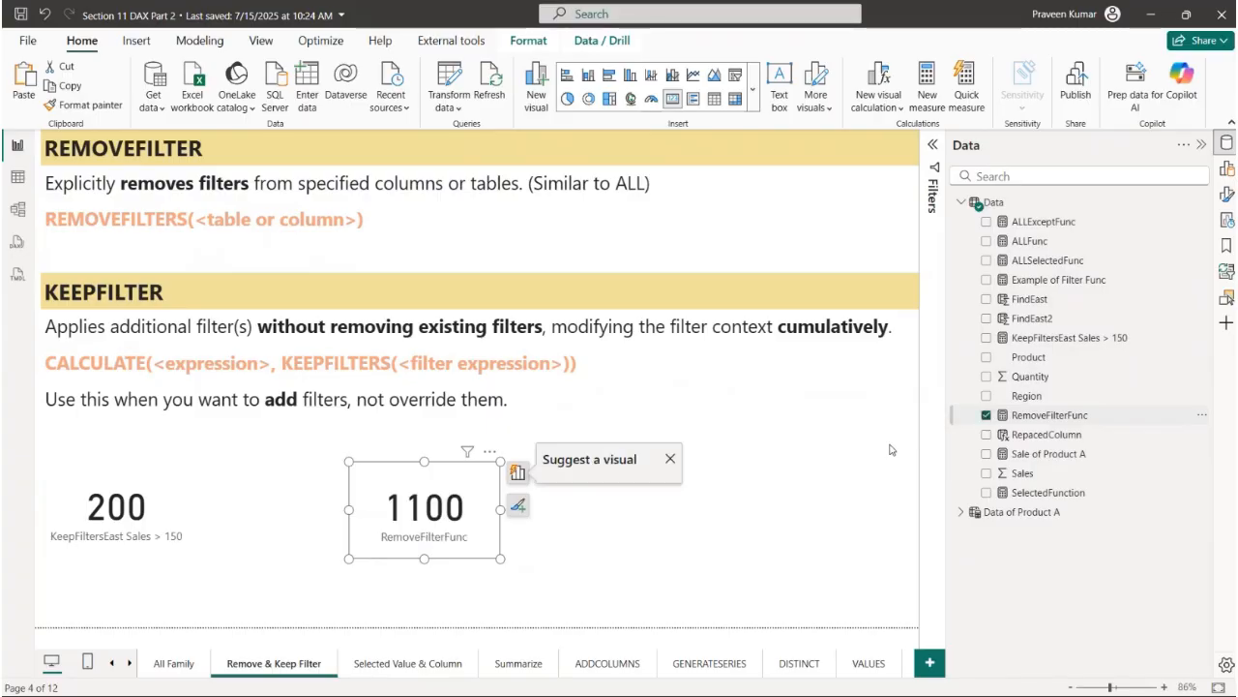
click(702, 549)
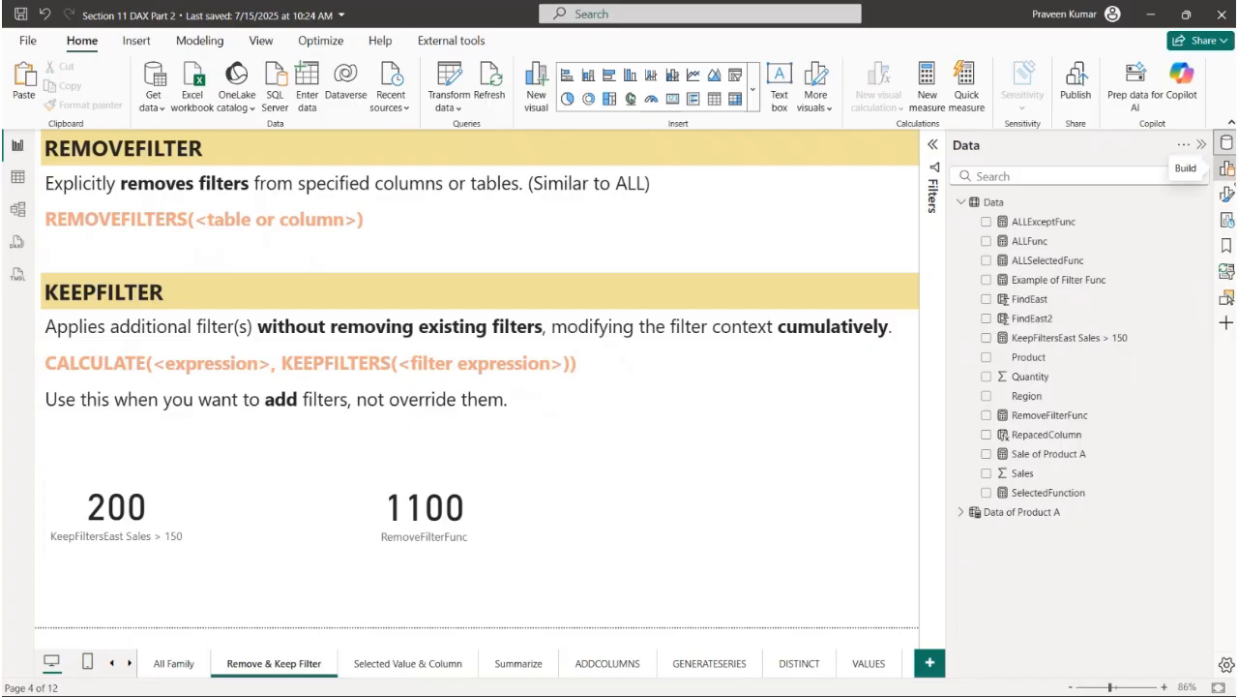
- Add a slicer on the Region field beside the RemoveFilterFunc card and narrow it from its inner edge
click(1227, 167)
click(883, 272)
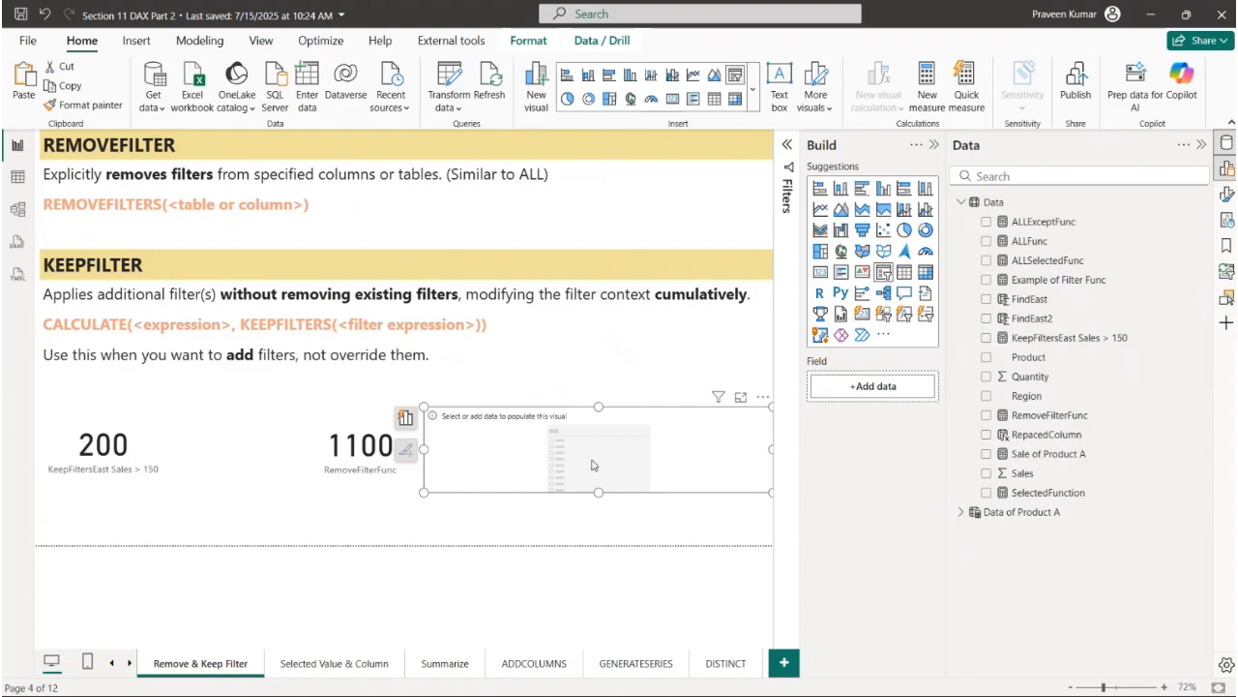
click(1027, 396)
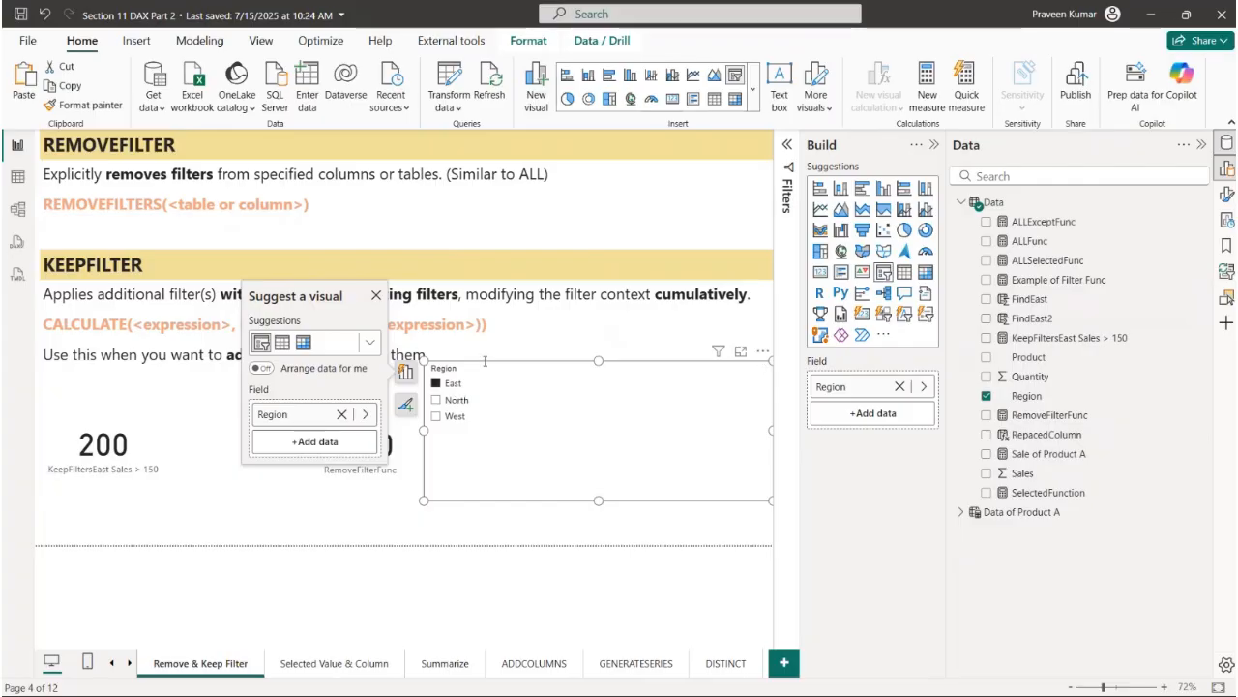
drag(485, 361, 639, 355)
- Switch the Region slicer through North, West and East to check how the RemoveFilterFunc card responds
click(667, 396)
click(668, 412)
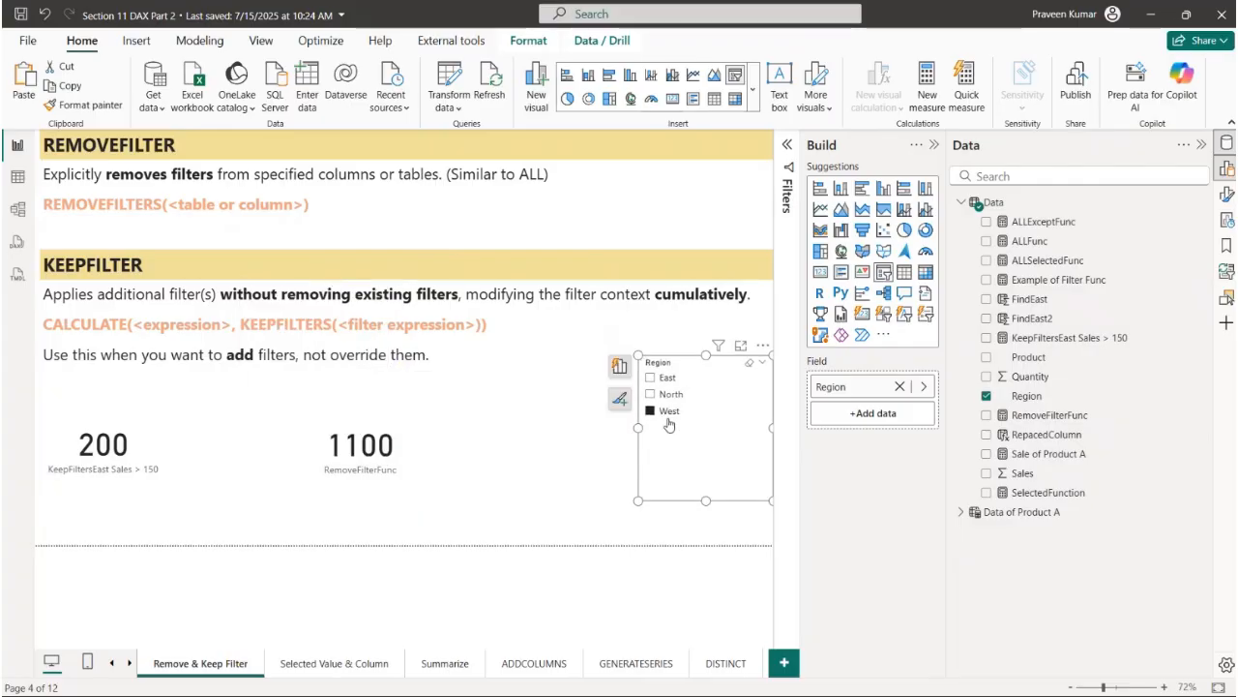
click(669, 395)
click(669, 379)
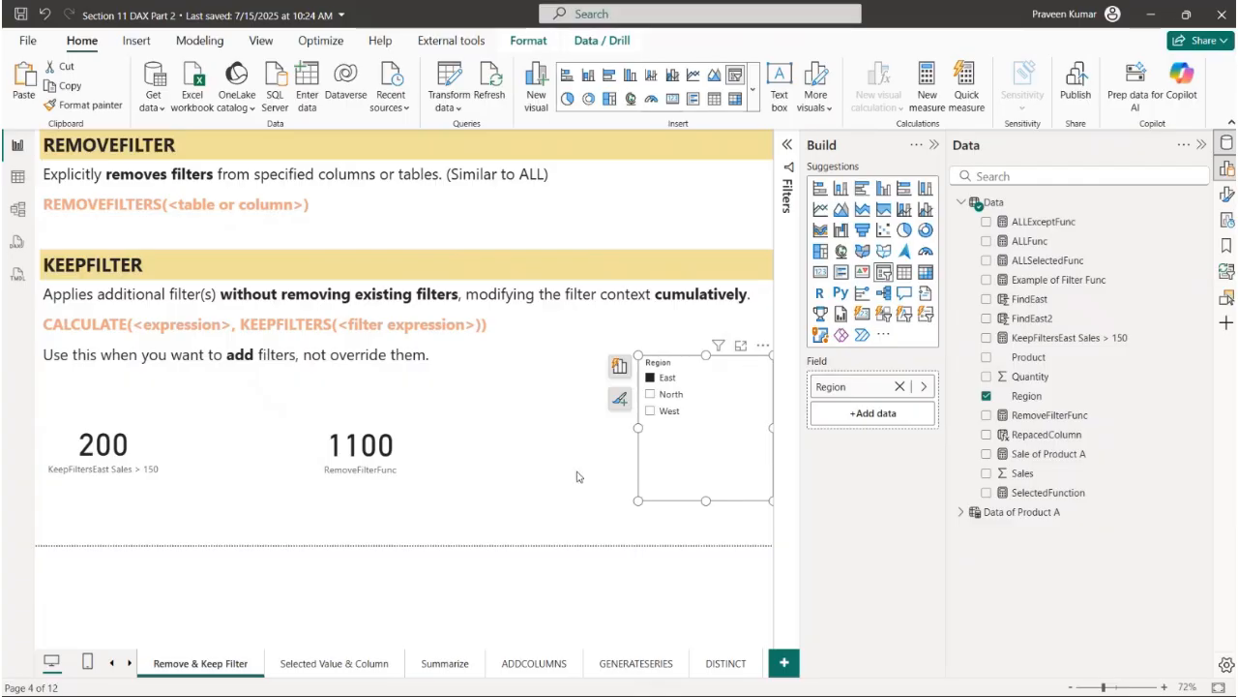
click(394, 436)
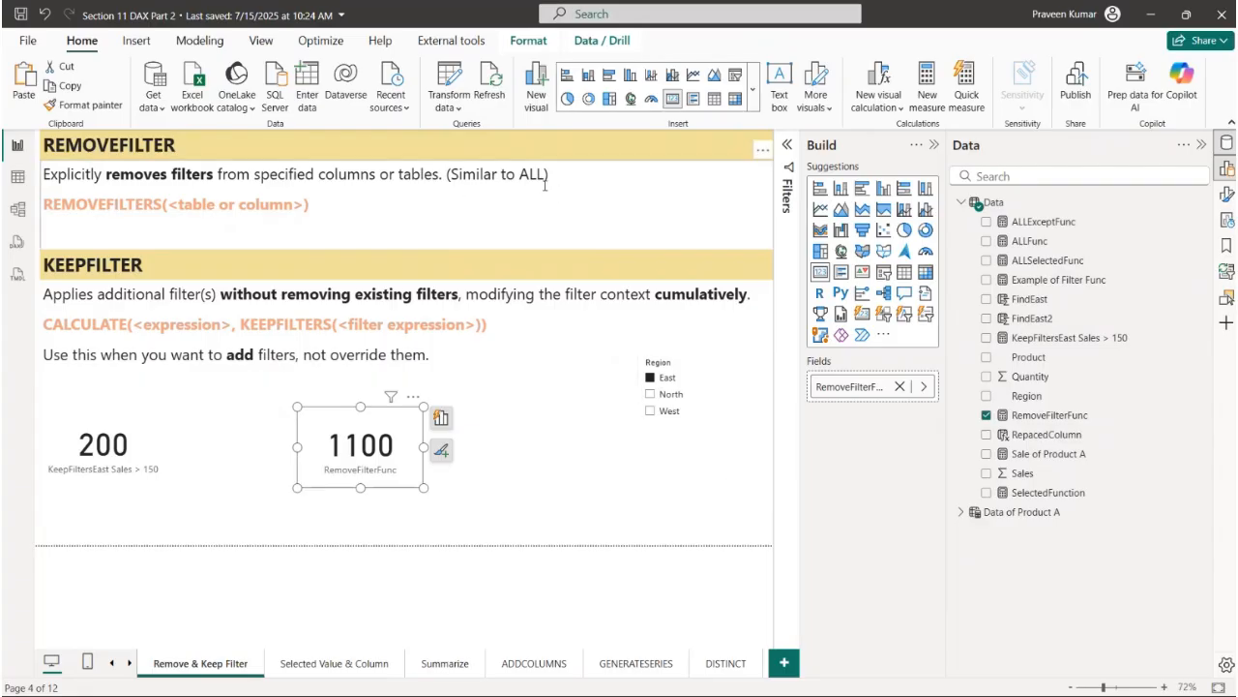
- Examine the KEEPFILTER heading and its description of adding filters cumulatively without removing existing ones
click(145, 263)
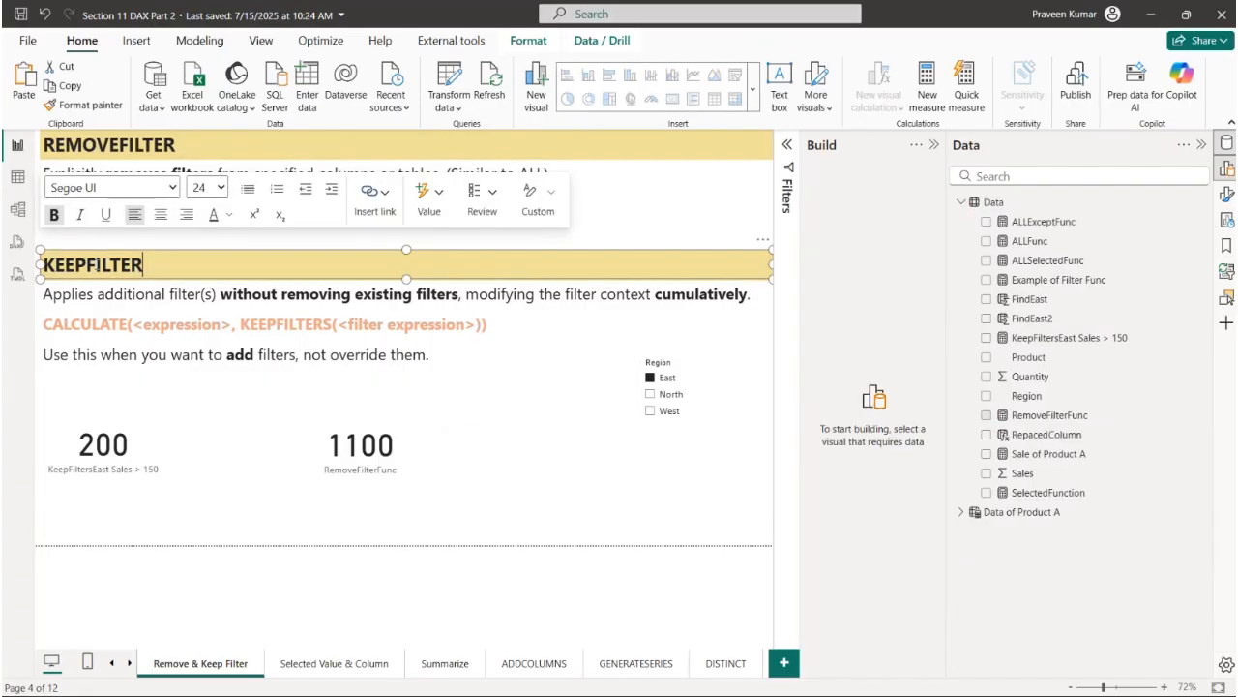
click(67, 267)
drag(150, 270, 54, 273)
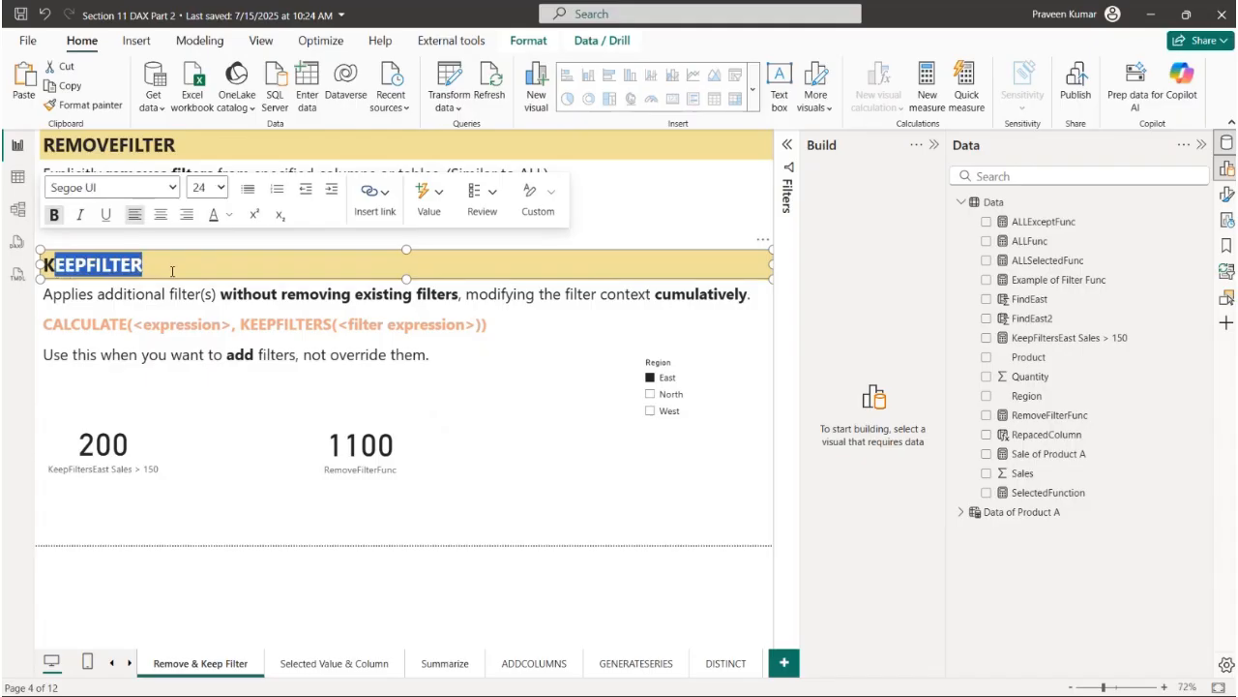
click(92, 294)
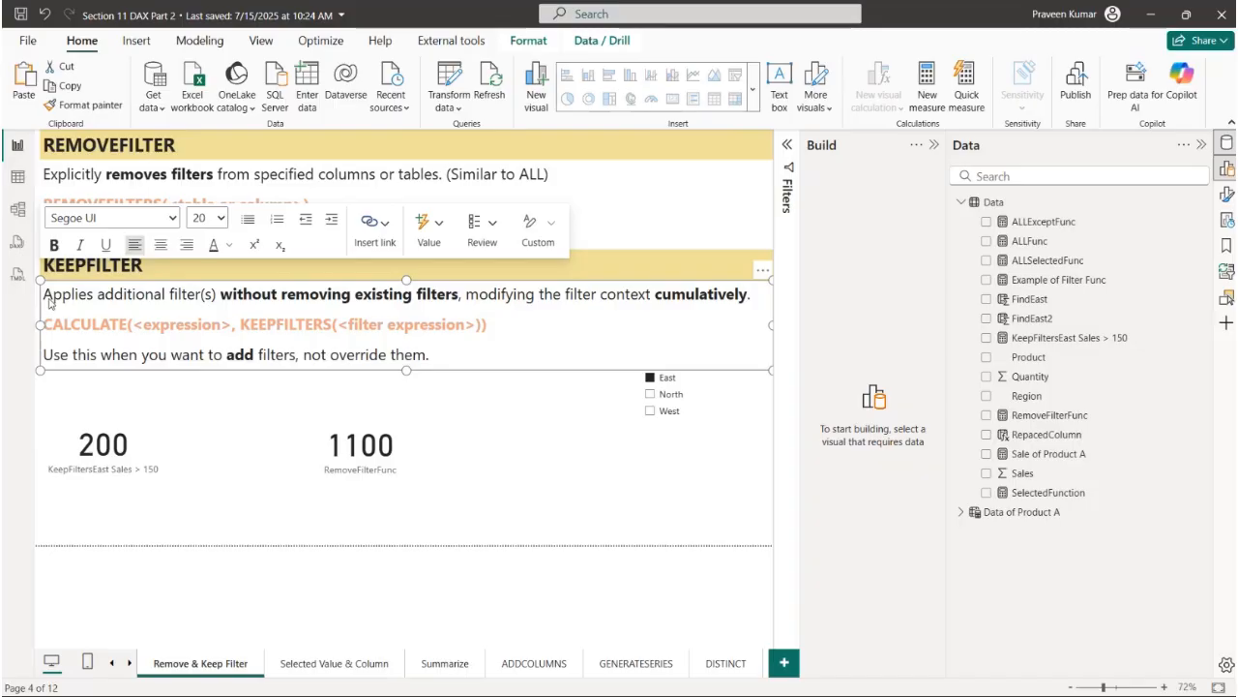
drag(122, 301, 757, 292)
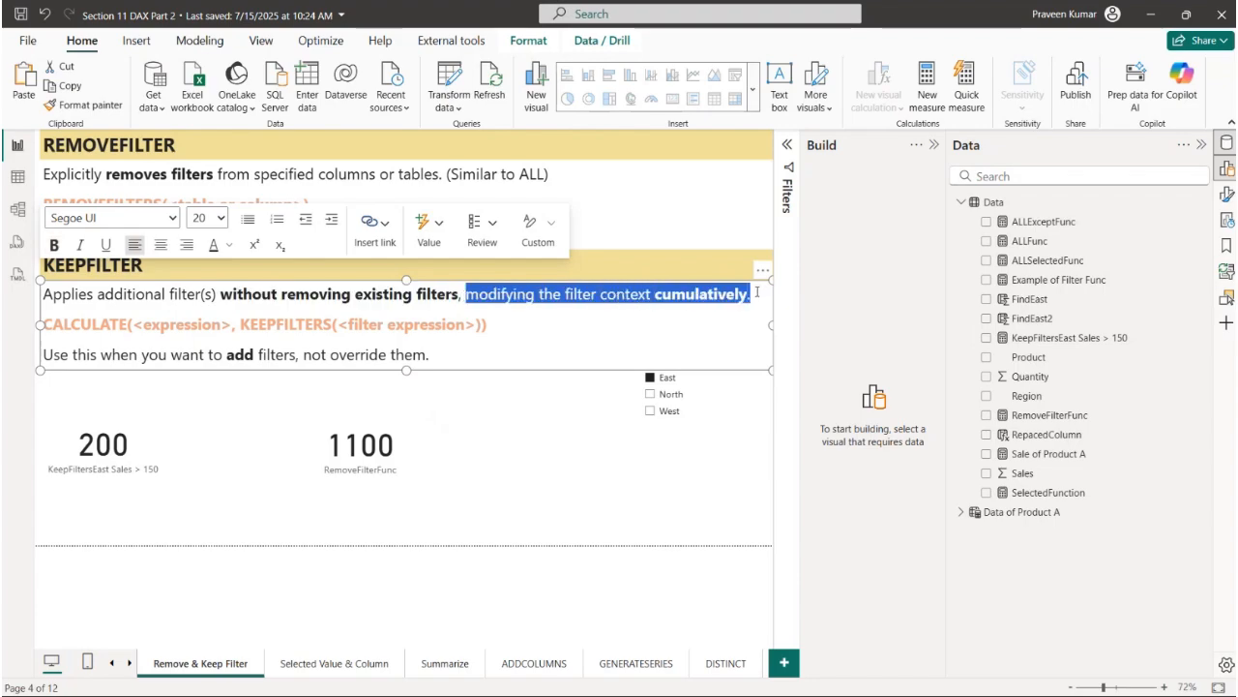
- Examine the CALCULATE with KEEPFILTERS syntax and the note on using it to add filters rather than override them
drag(51, 324, 226, 324)
click(223, 324)
drag(81, 325, 487, 330)
click(306, 326)
drag(59, 355, 102, 354)
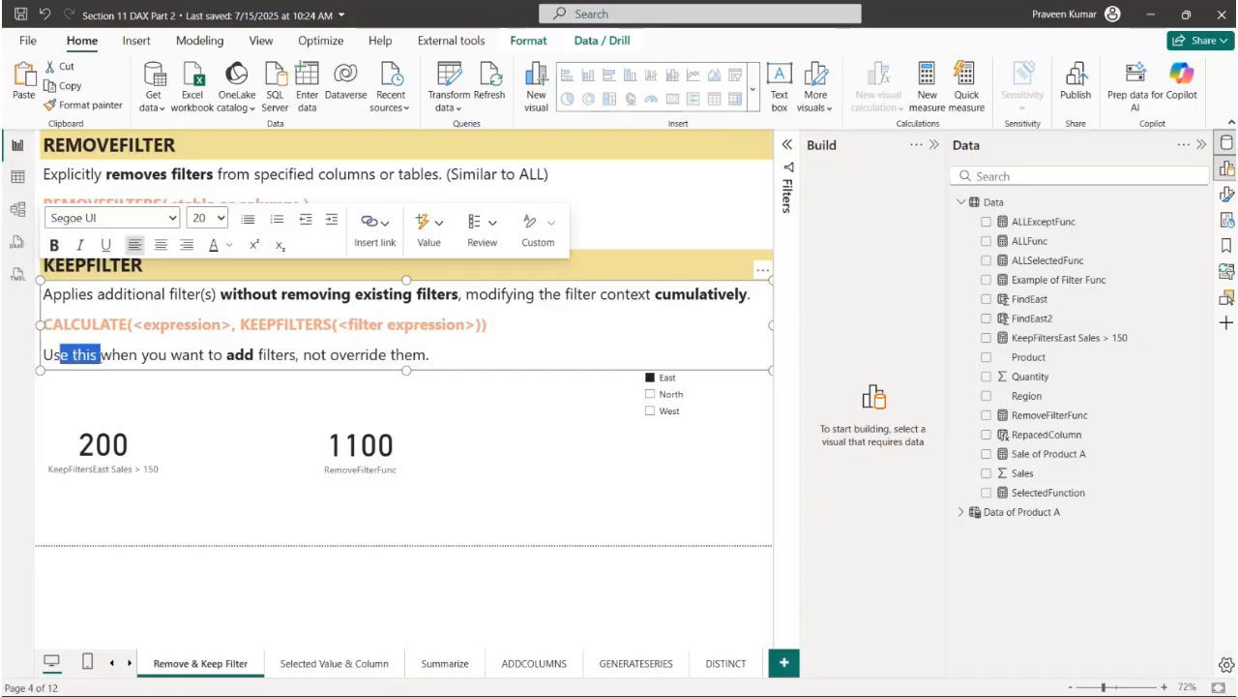
click(141, 355)
click(182, 355)
click(237, 360)
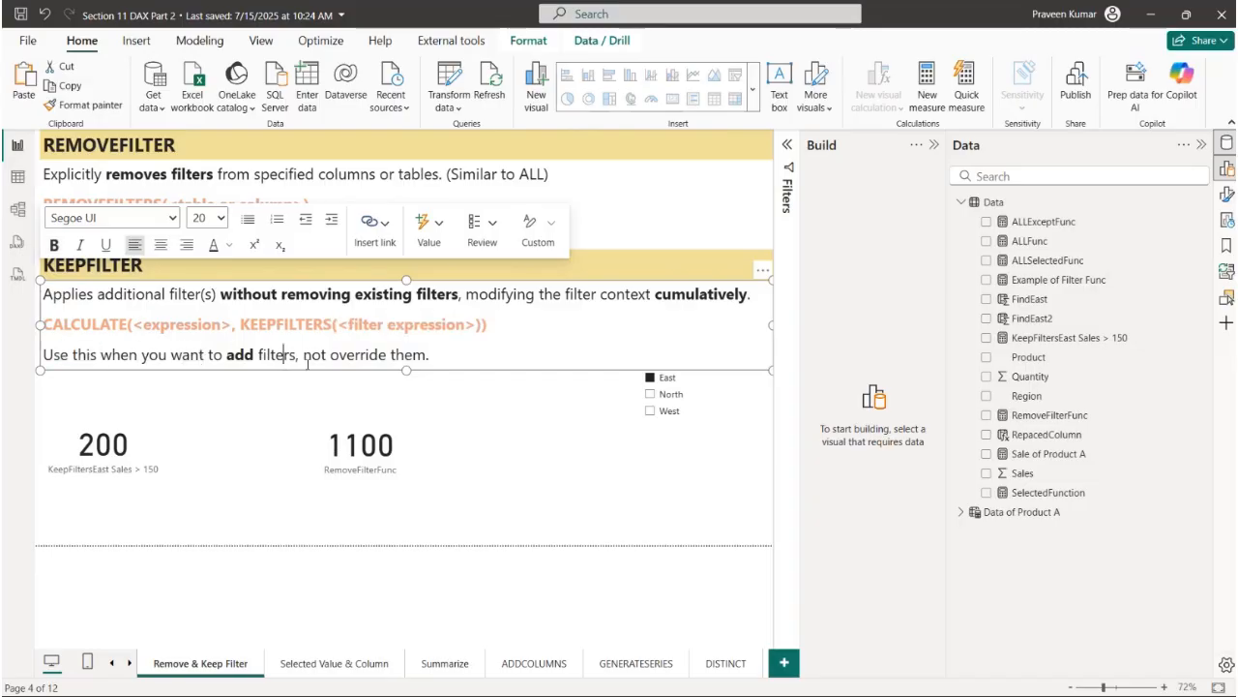
drag(306, 358, 432, 357)
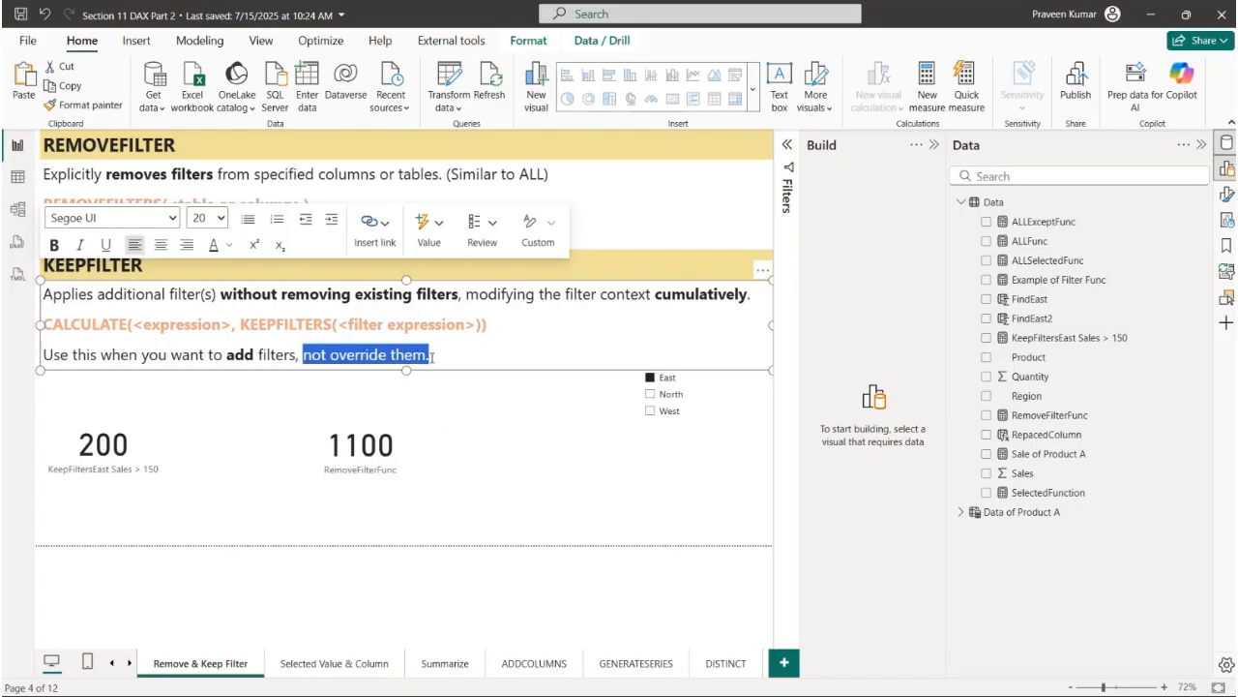
- Examine the KeepFiltersEast Sales > 150 measure's formula: the Sales sum, the KEEPFILTERS condition and the East region filter
click(1025, 338)
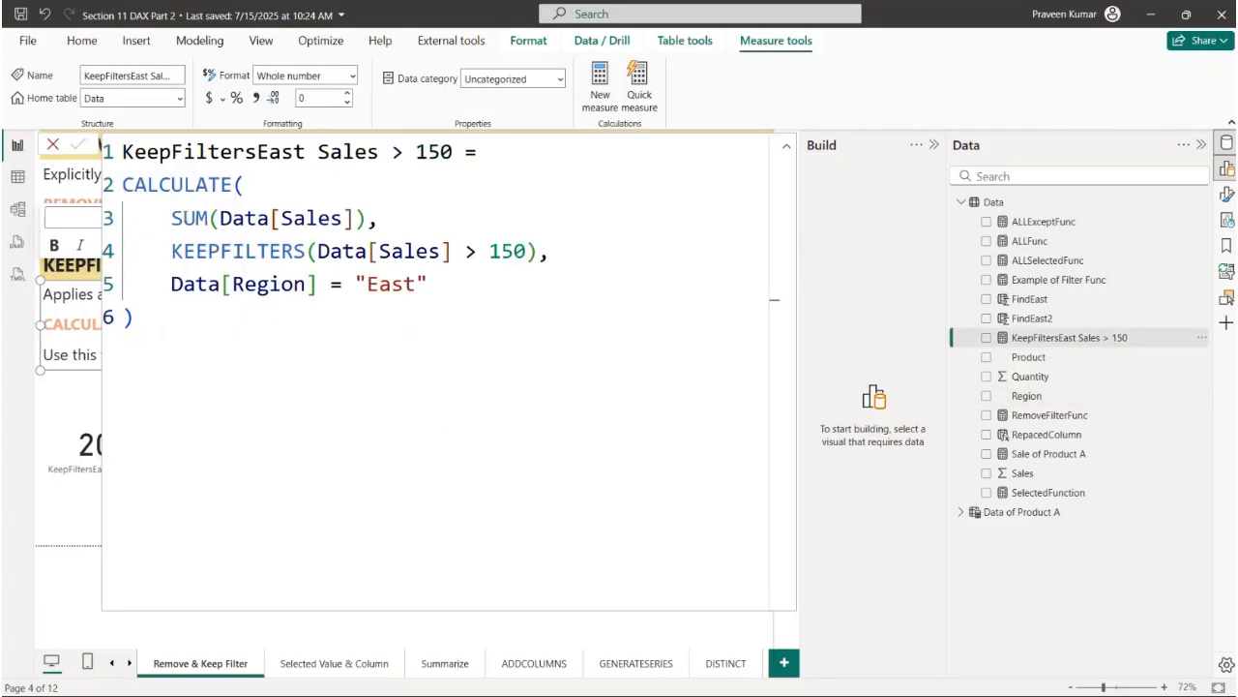
drag(169, 220, 368, 222)
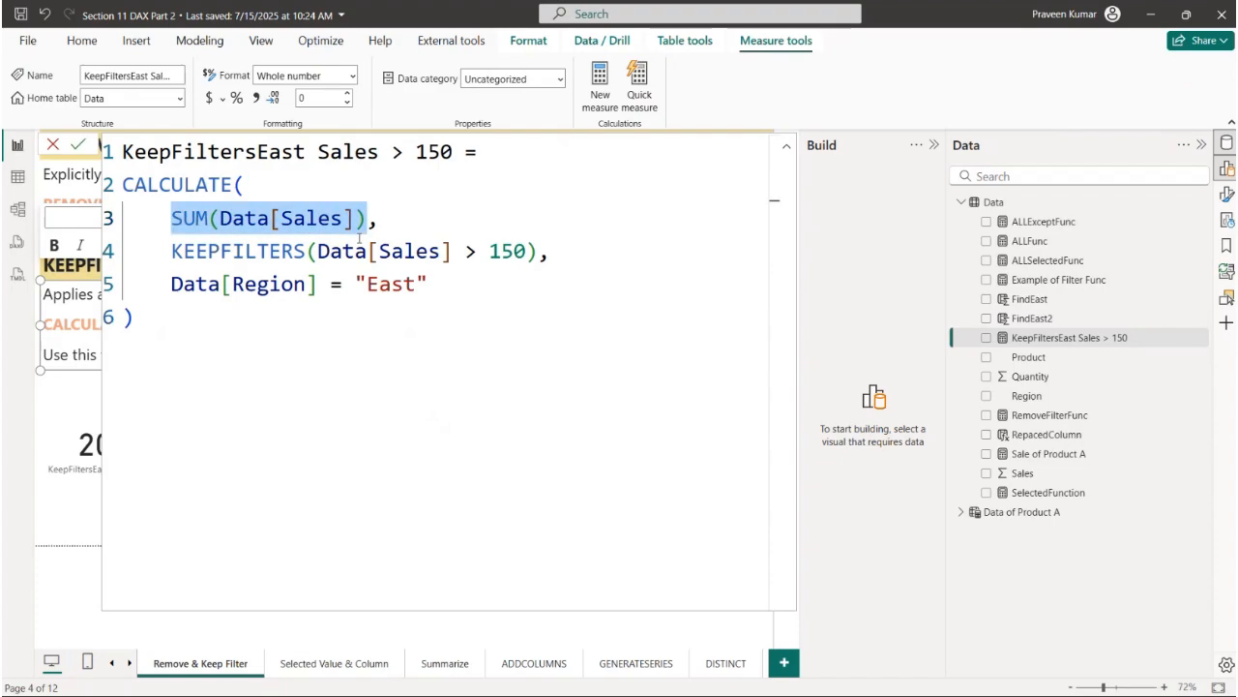
drag(171, 251, 564, 244)
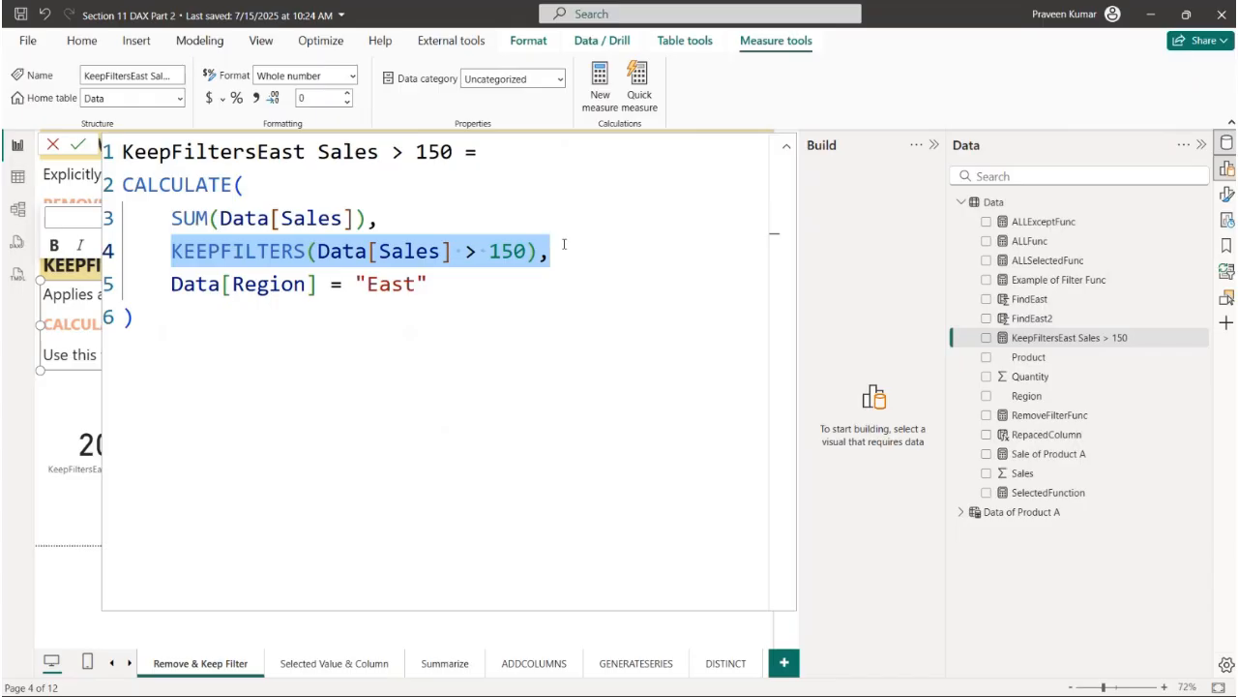
drag(171, 283, 429, 283)
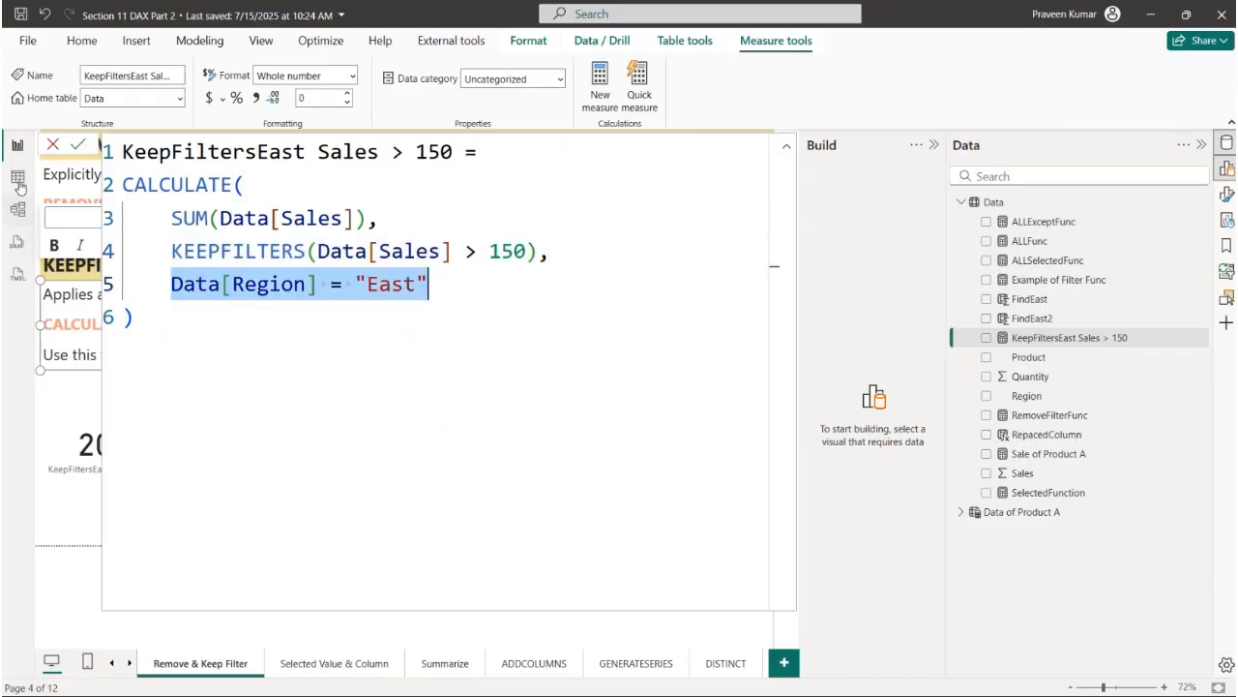
- Close the formula unchanged and shift the KeepFiltersEast Sales > 150 card slightly right and down on the page
click(52, 144)
click(131, 426)
drag(133, 432, 191, 445)
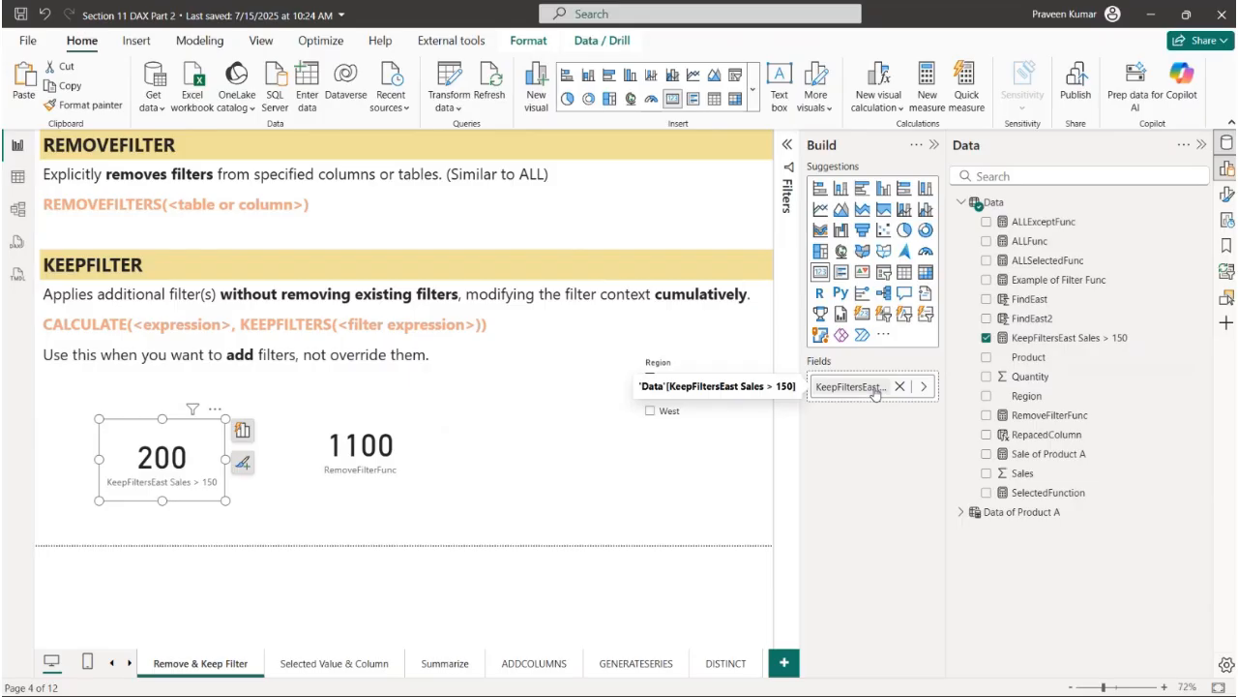
- In the Data table's rows, reset the Product column filter to all values and return to the report
click(18, 176)
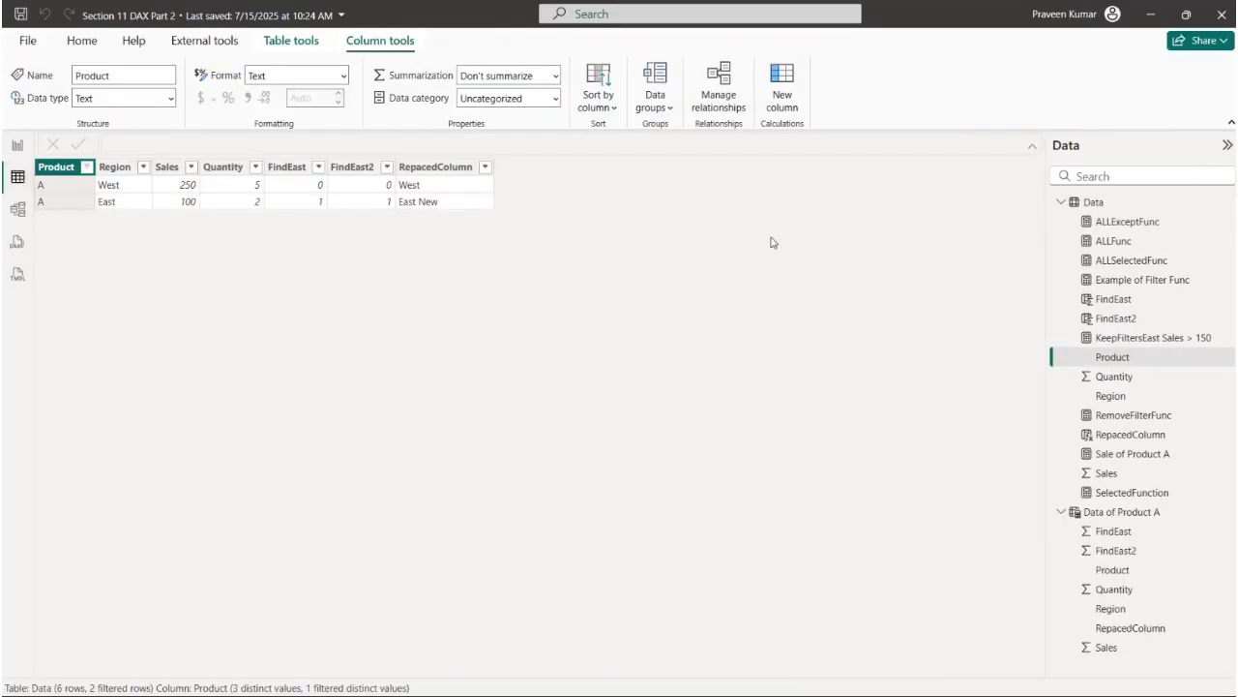
click(86, 167)
click(136, 334)
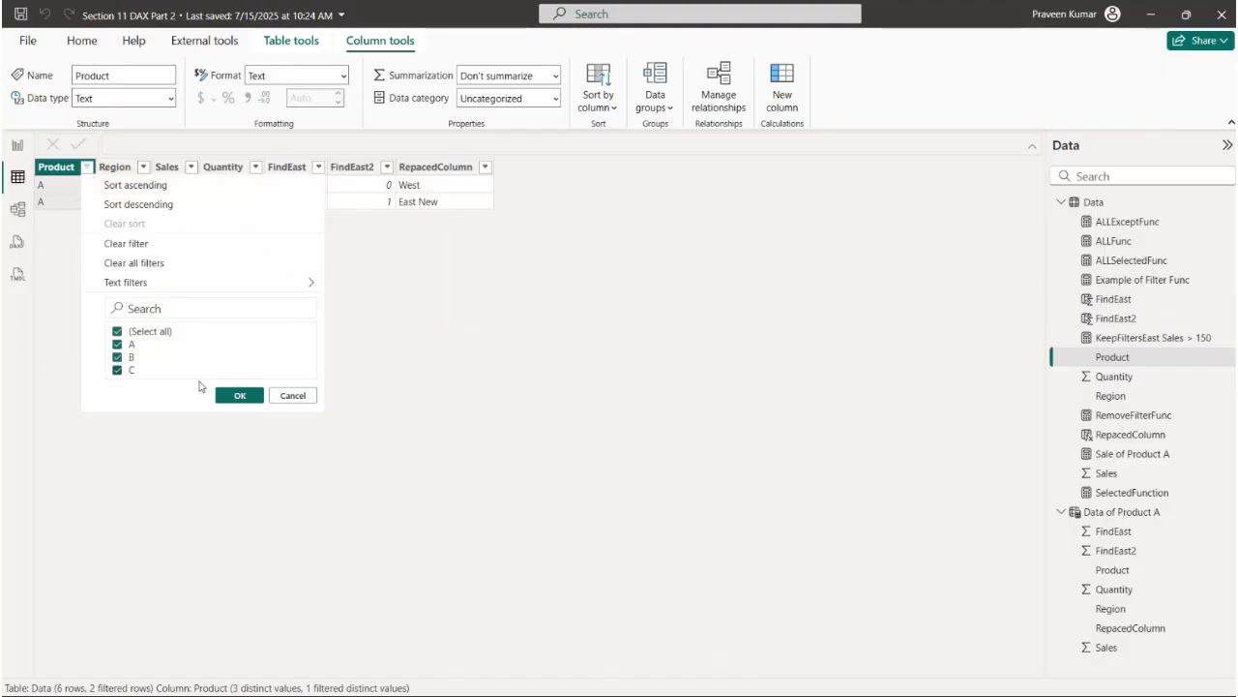
click(239, 395)
click(14, 144)
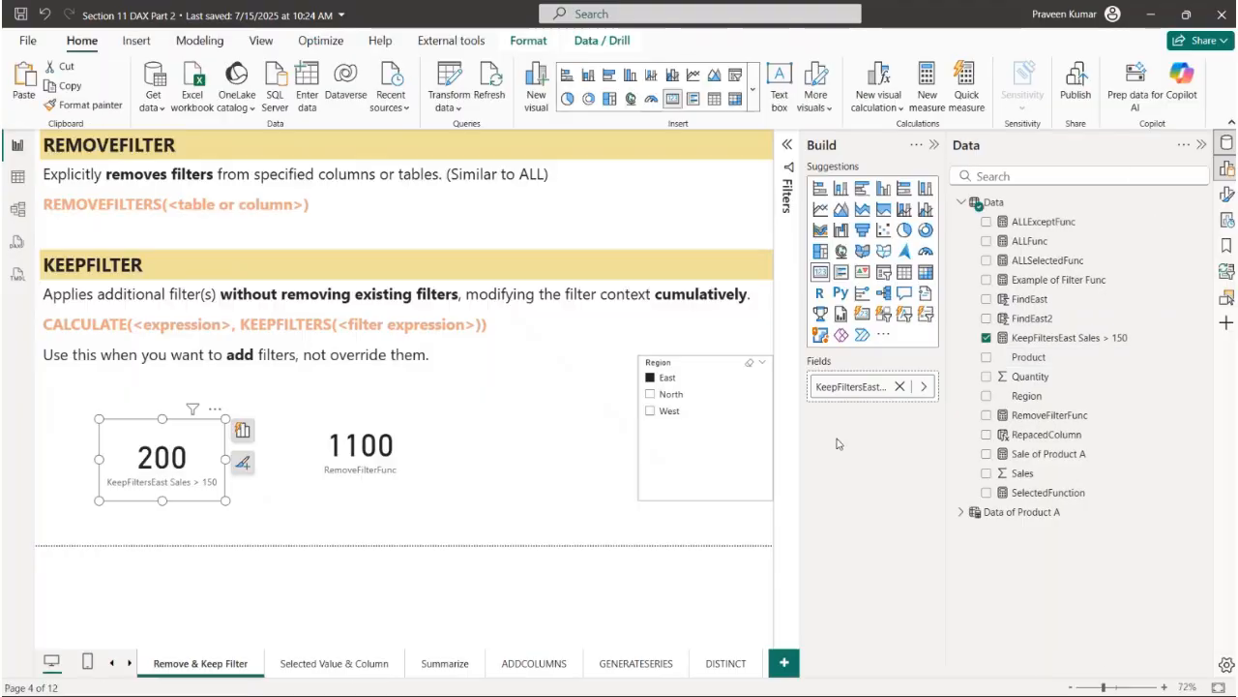
- Review the KeepFiltersEast Sales > 150 formula, filter the Data table's Region column to East to compare its rows, and return to the report
click(1072, 340)
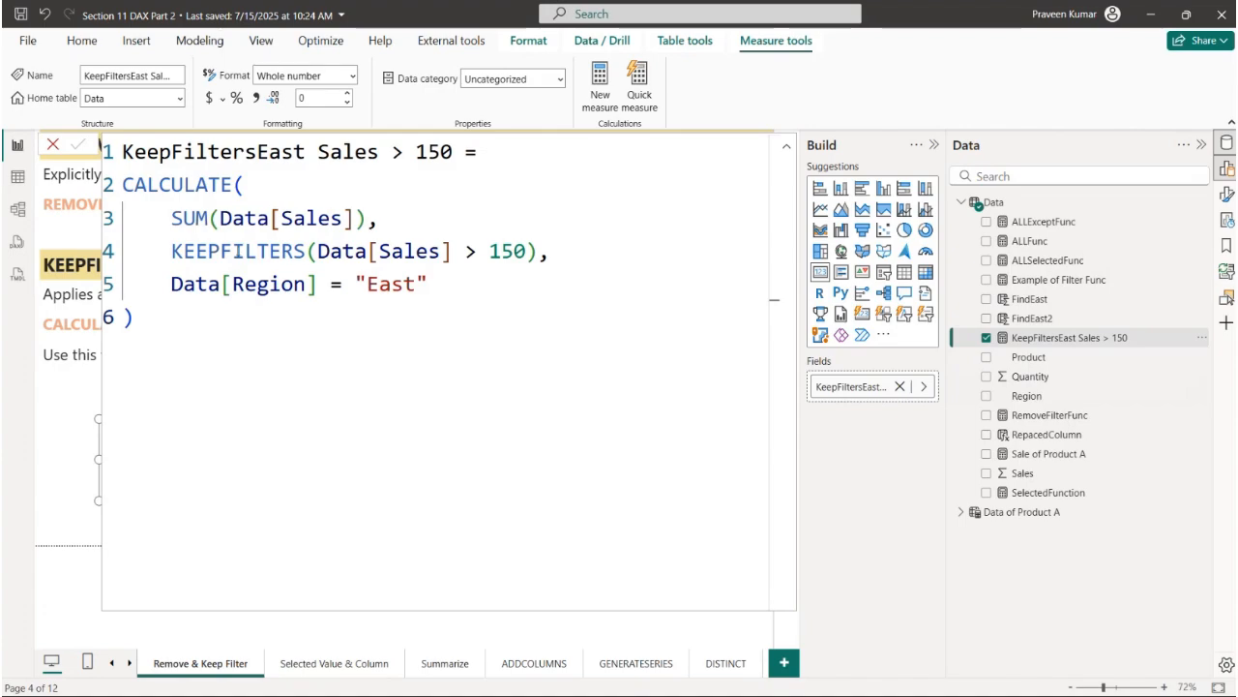
click(17, 176)
click(144, 166)
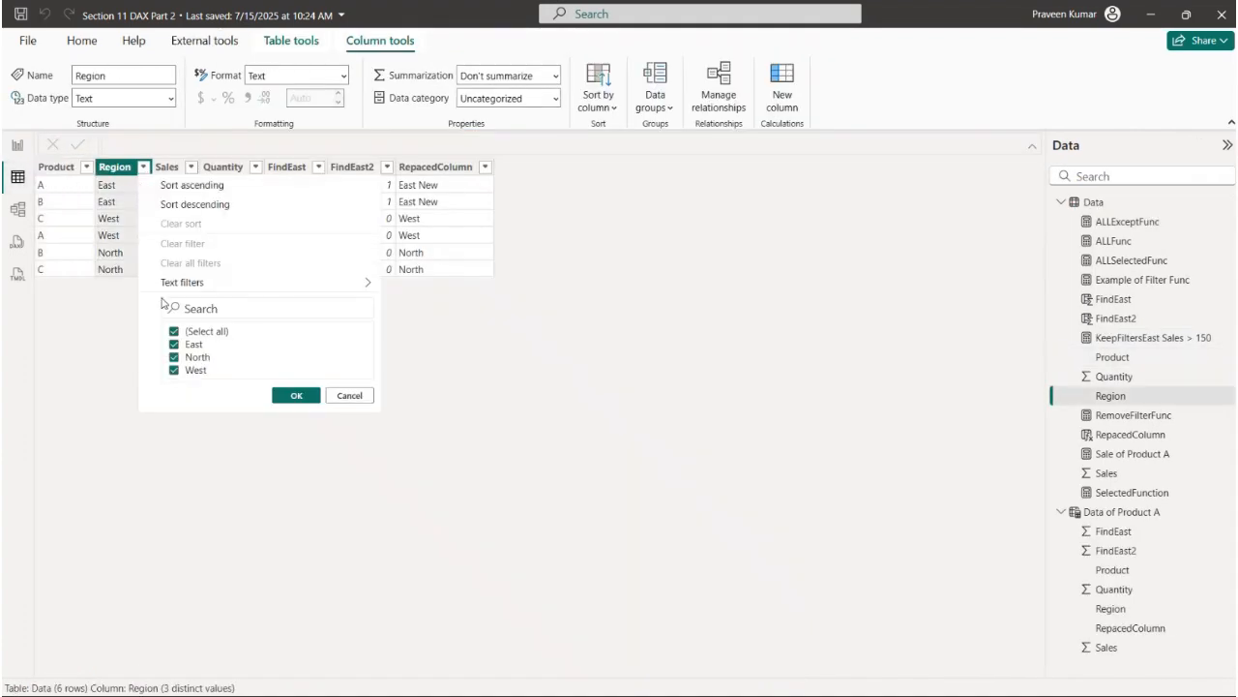
click(192, 344)
click(295, 396)
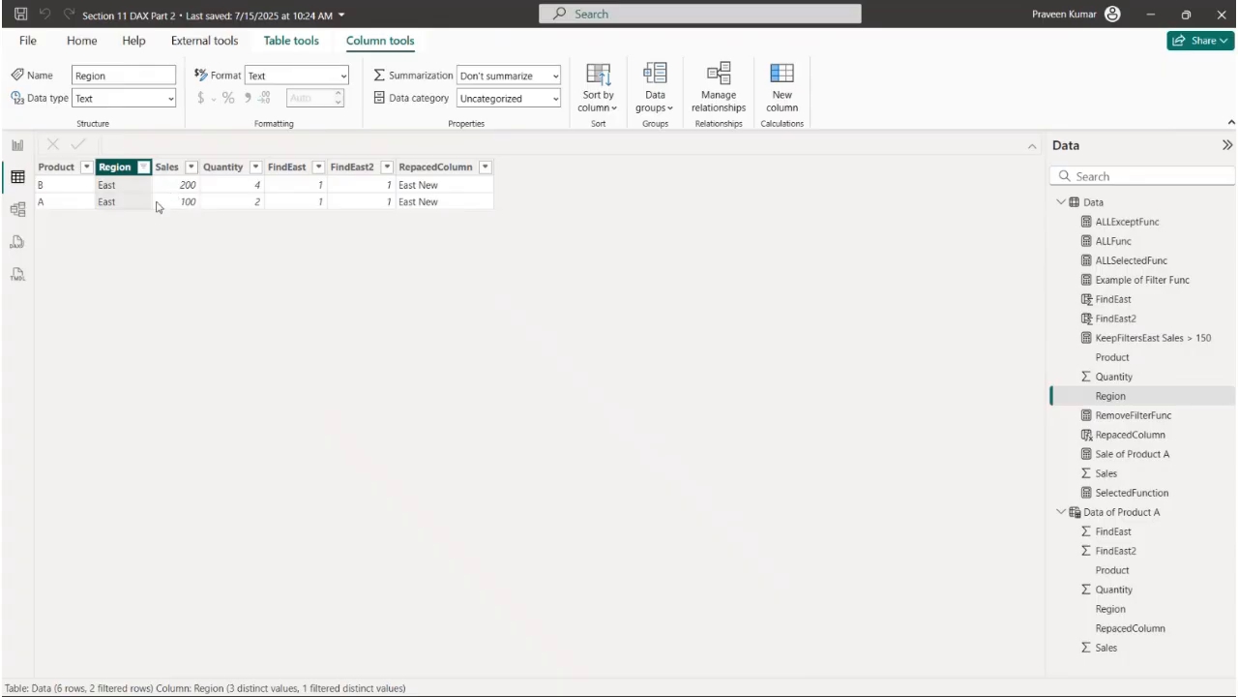
click(18, 145)
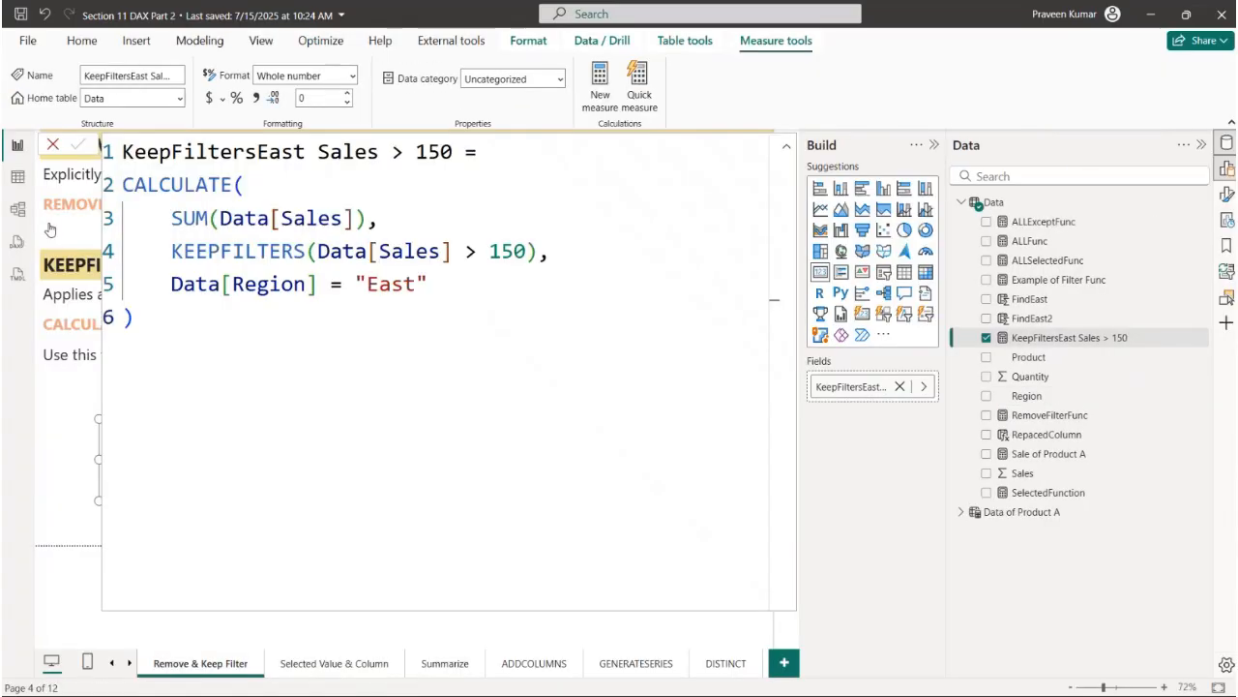
- Nudge the KeepFiltersEast Sales > 150 card slightly up and recheck its measure formula without changing it
click(174, 474)
drag(188, 472, 187, 462)
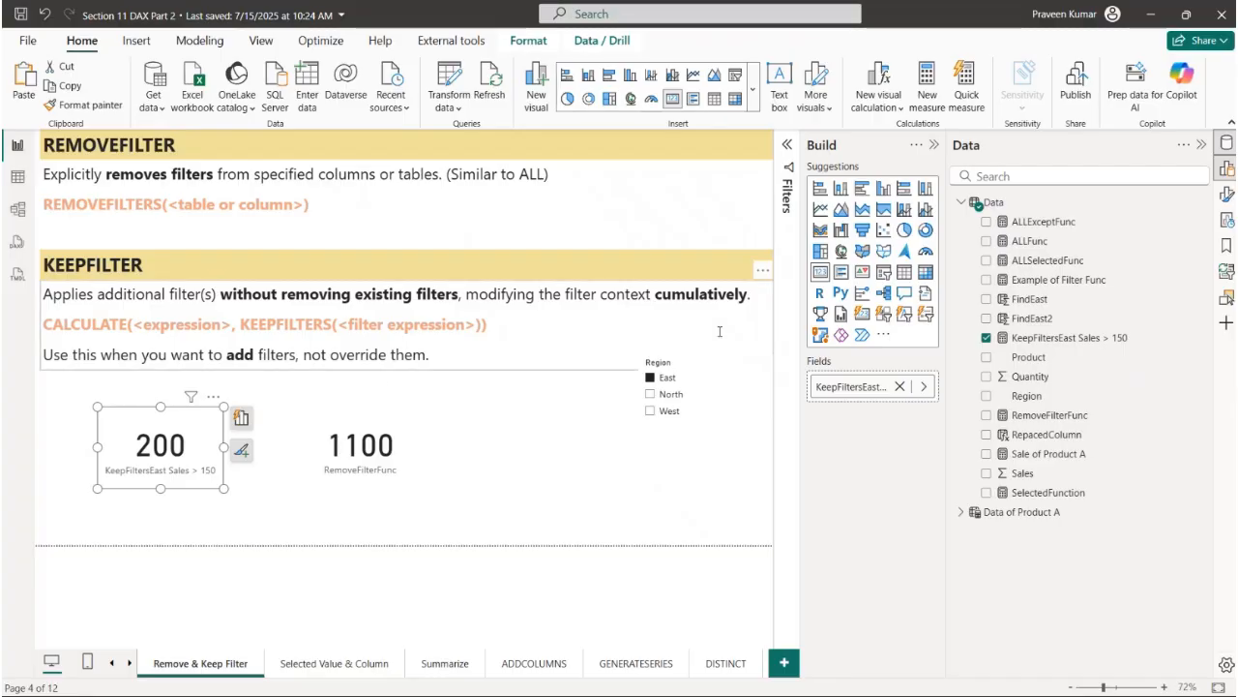
click(1064, 338)
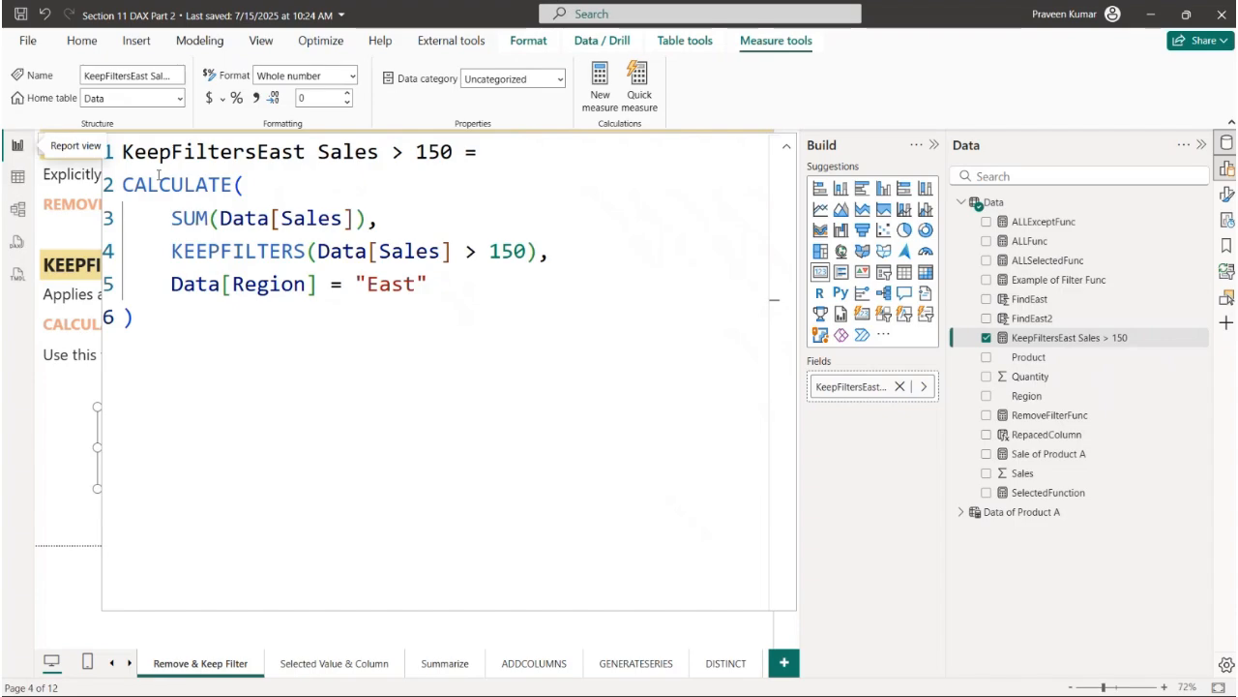
click(57, 142)
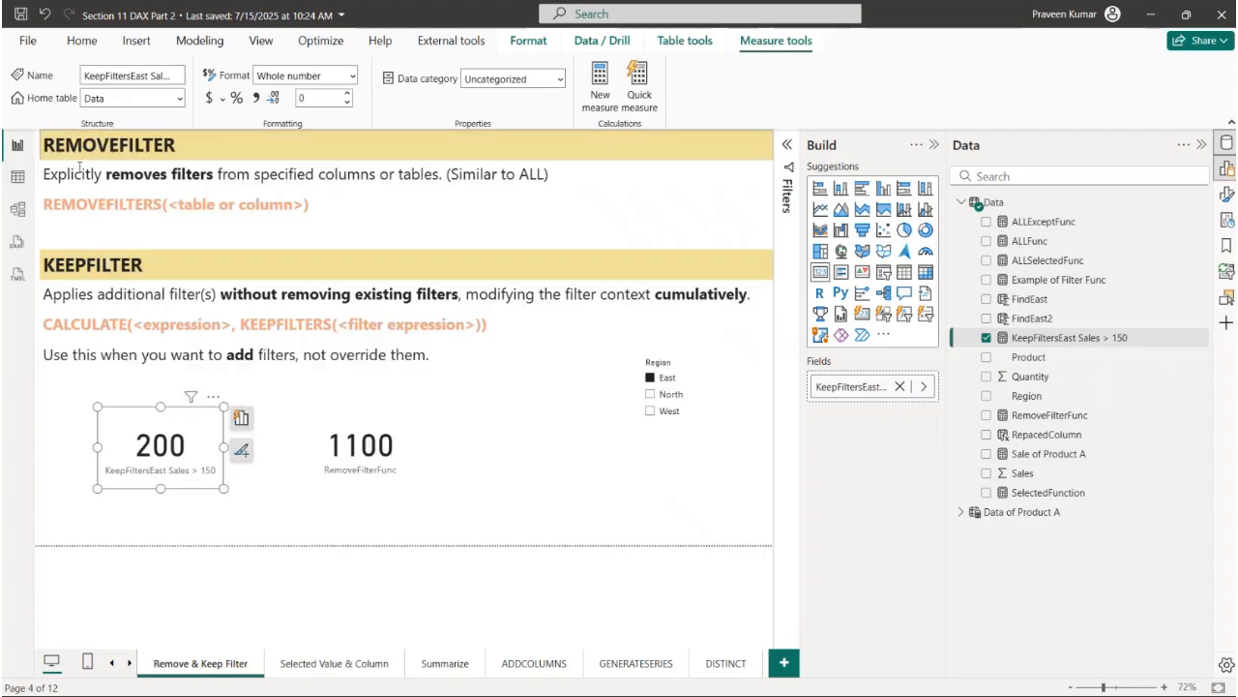
- Go to the Selected Value & Column page, collapse the Build pane and examine the SELECTEDVALUE description, including its alternate result
click(329, 663)
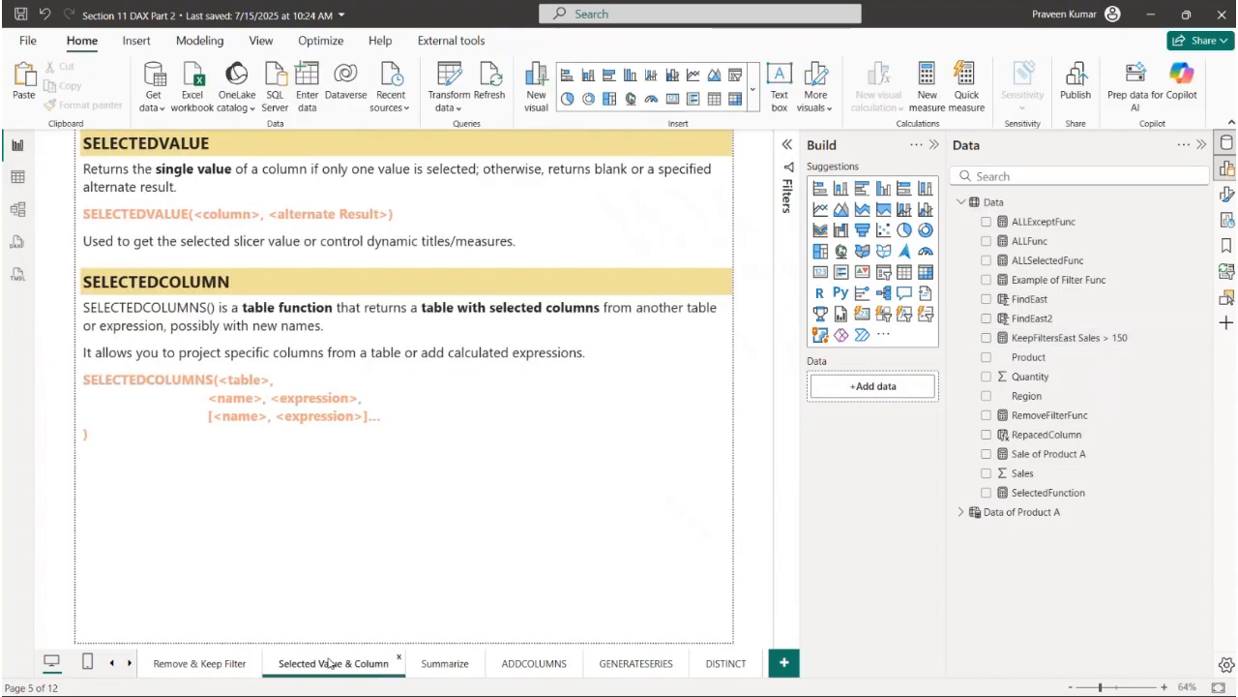
click(932, 145)
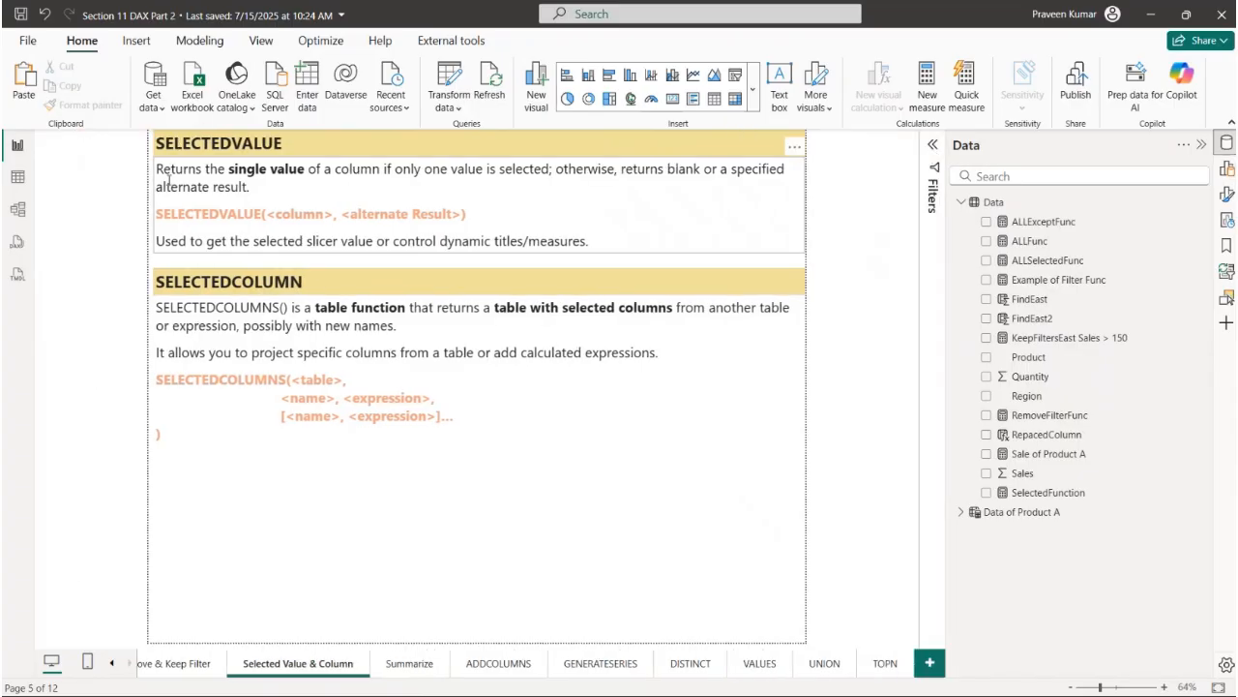
drag(263, 184, 160, 169)
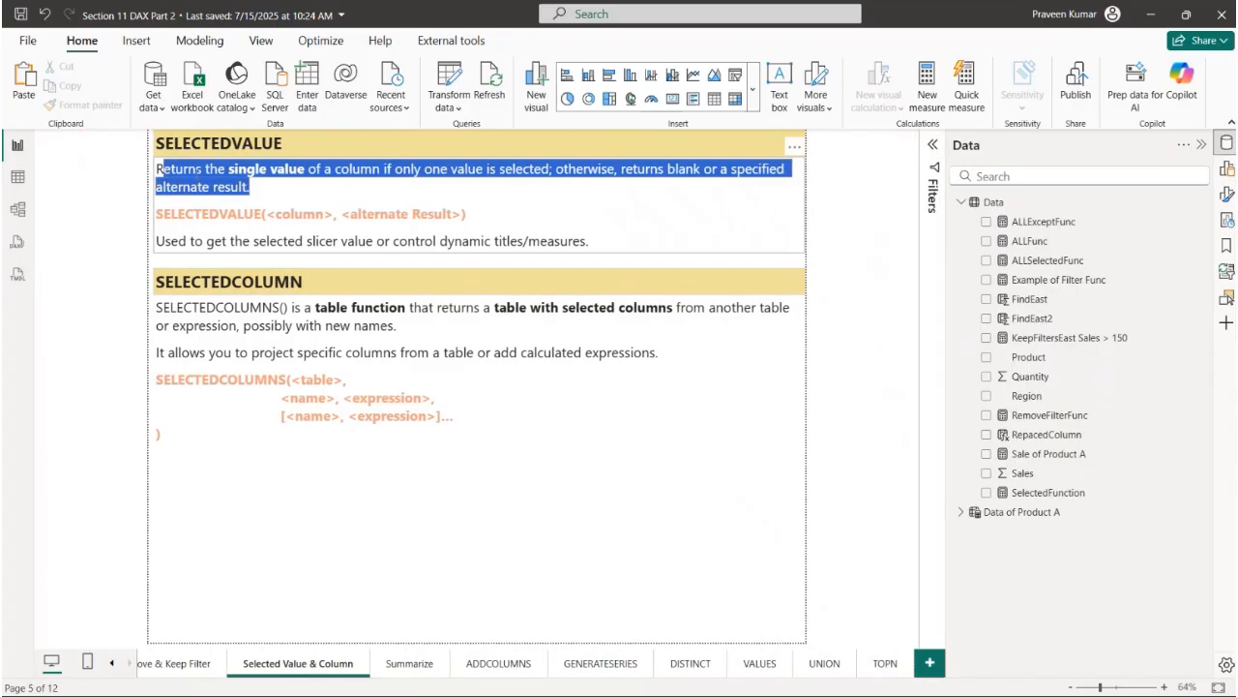
click(239, 184)
drag(336, 169, 790, 170)
click(556, 170)
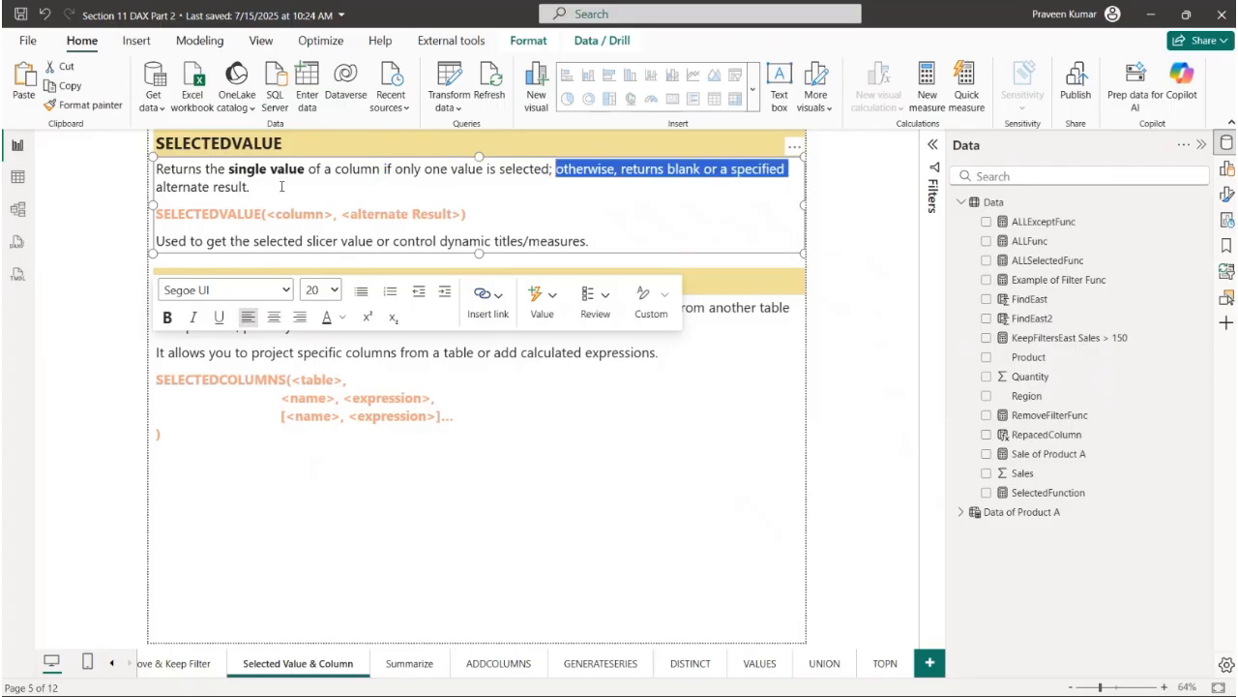
drag(282, 187, 155, 187)
- Examine the SELECTEDVALUE syntax with its column and alternate result arguments, and the note on getting the selected slicer value
click(166, 220)
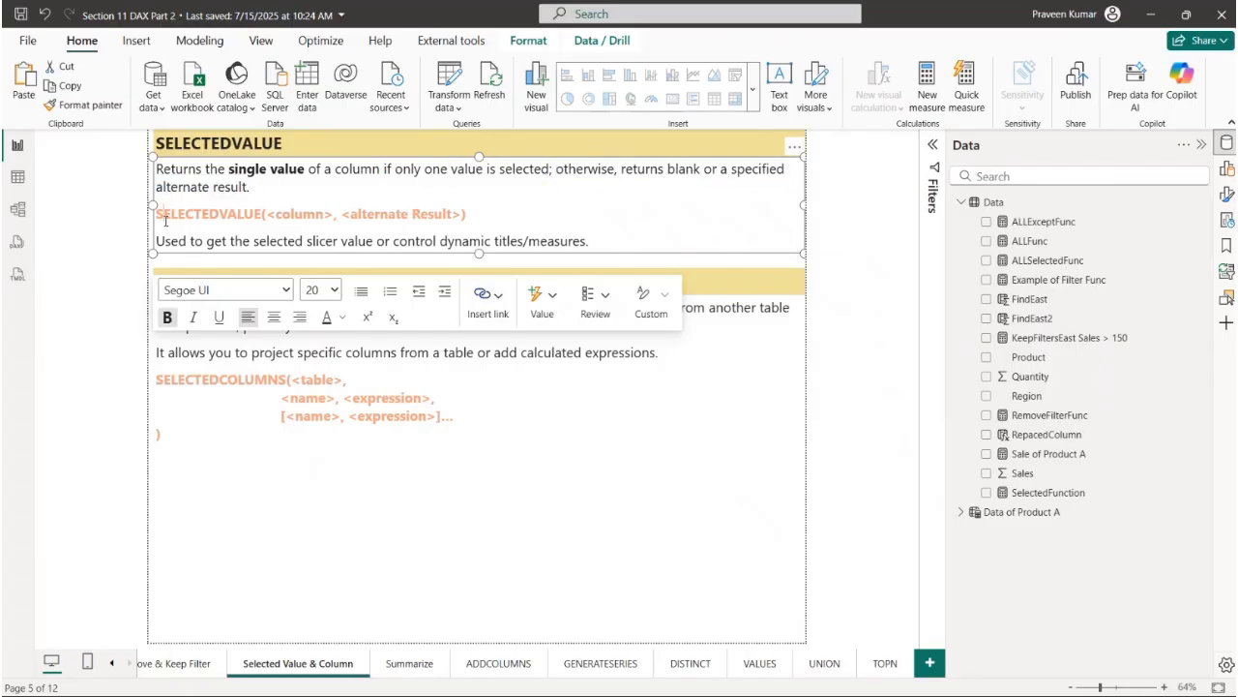
drag(161, 217, 287, 218)
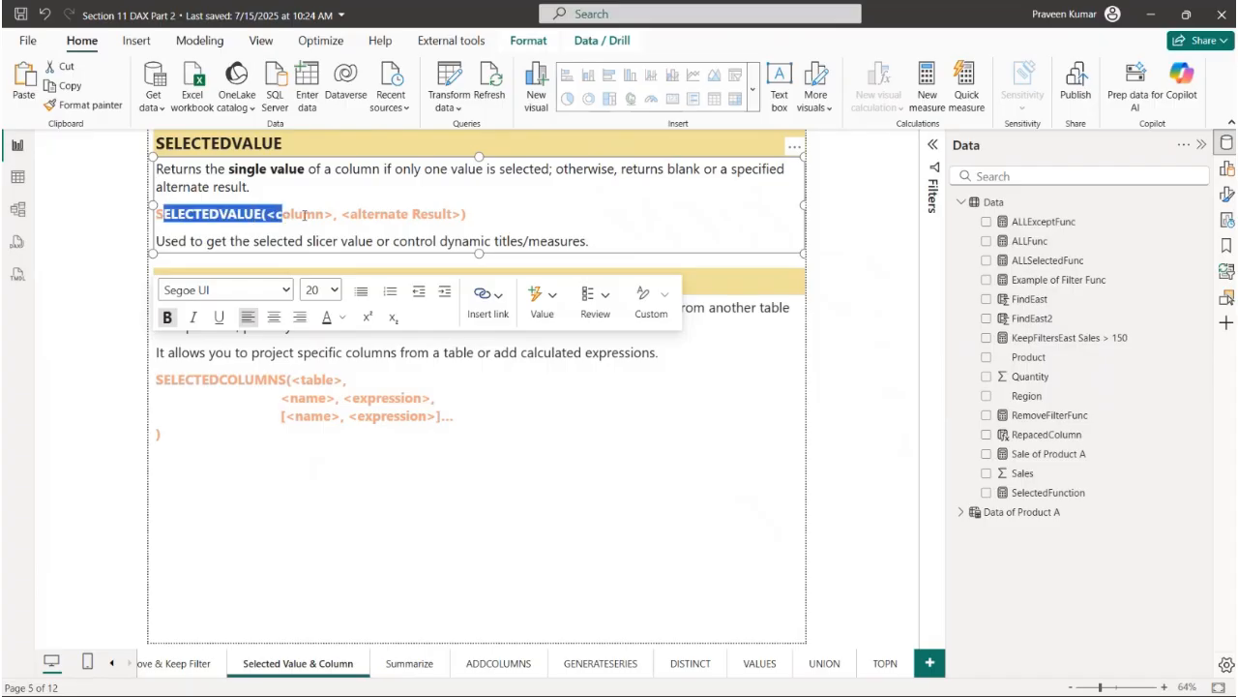
click(308, 214)
double_click(309, 214)
drag(339, 214, 452, 230)
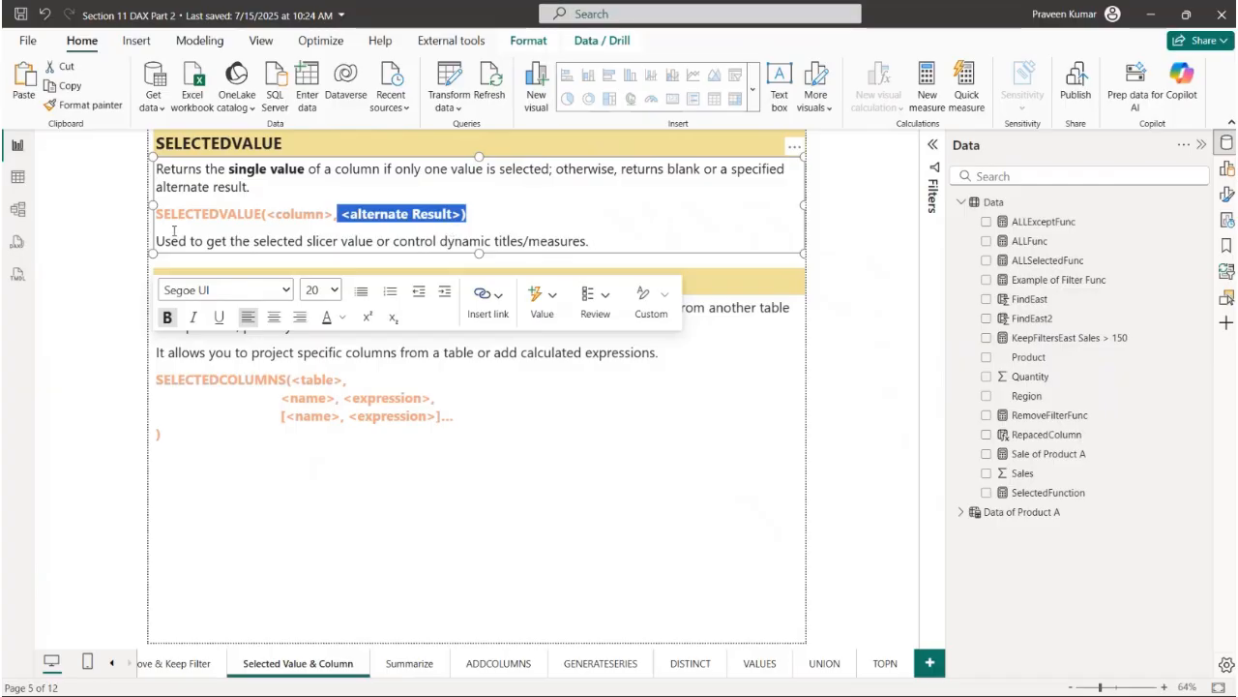
drag(192, 241, 306, 242)
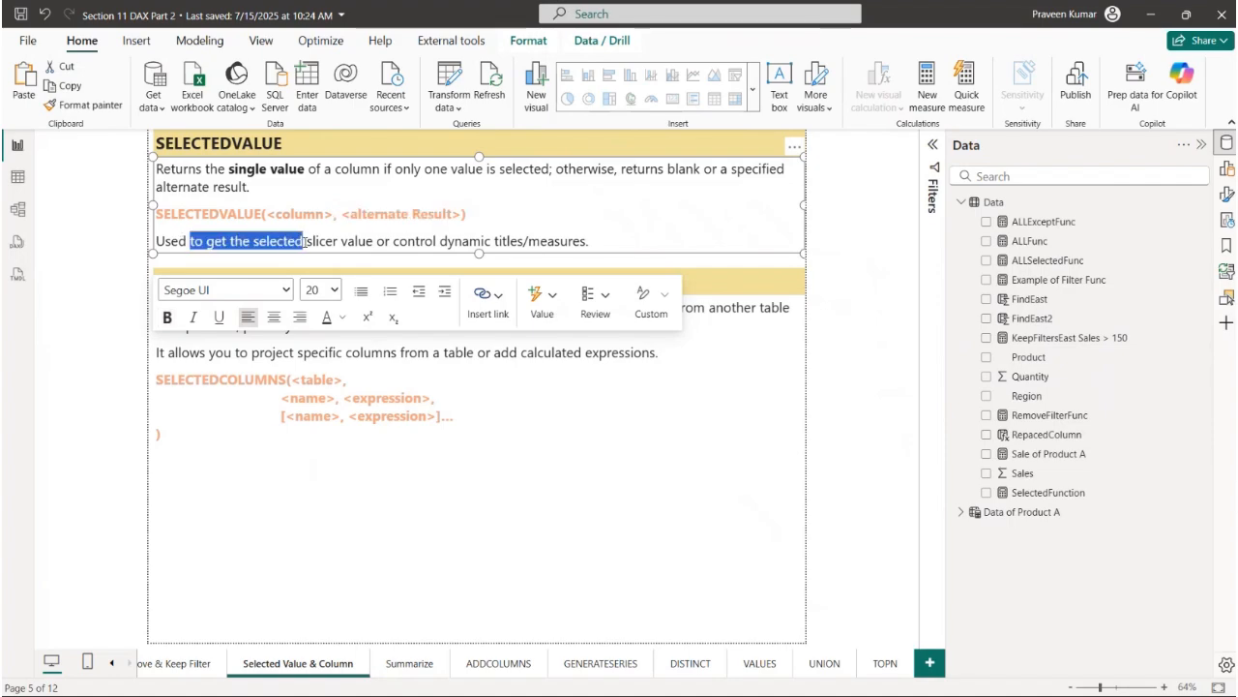
- Add a Region slicer below the SELECTEDCOLUMN notes, making it narrow and reducing its height from the upper edge
click(456, 491)
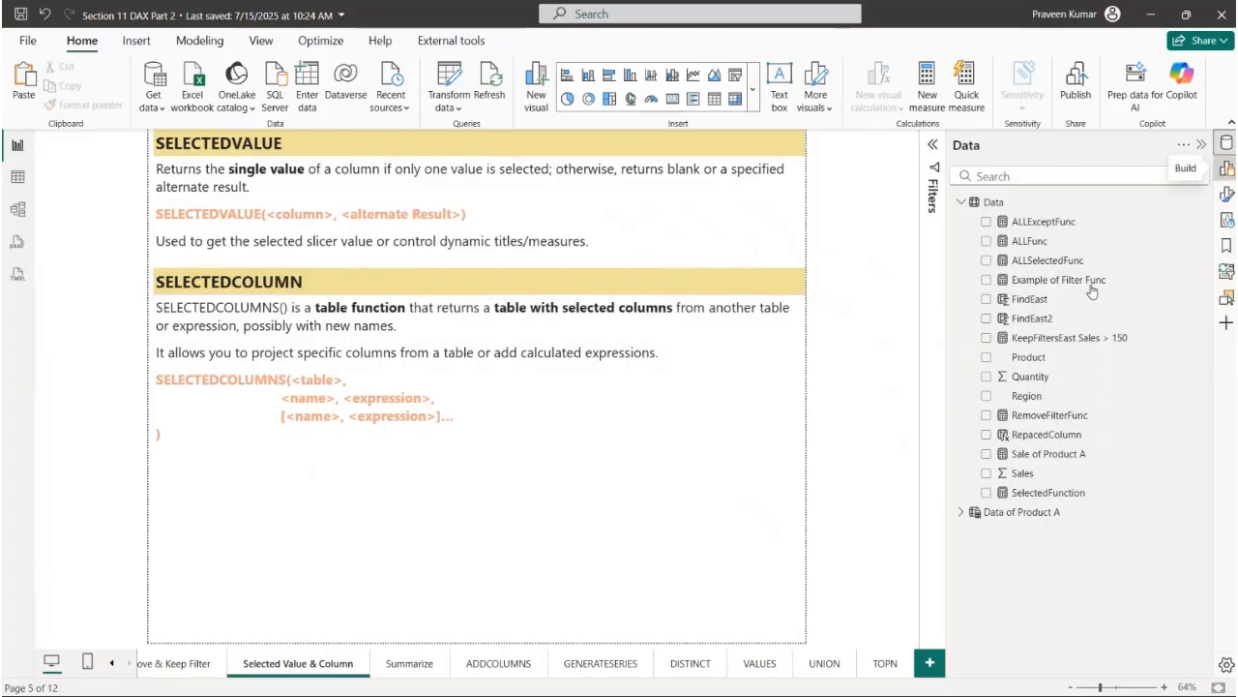
click(1227, 168)
click(887, 276)
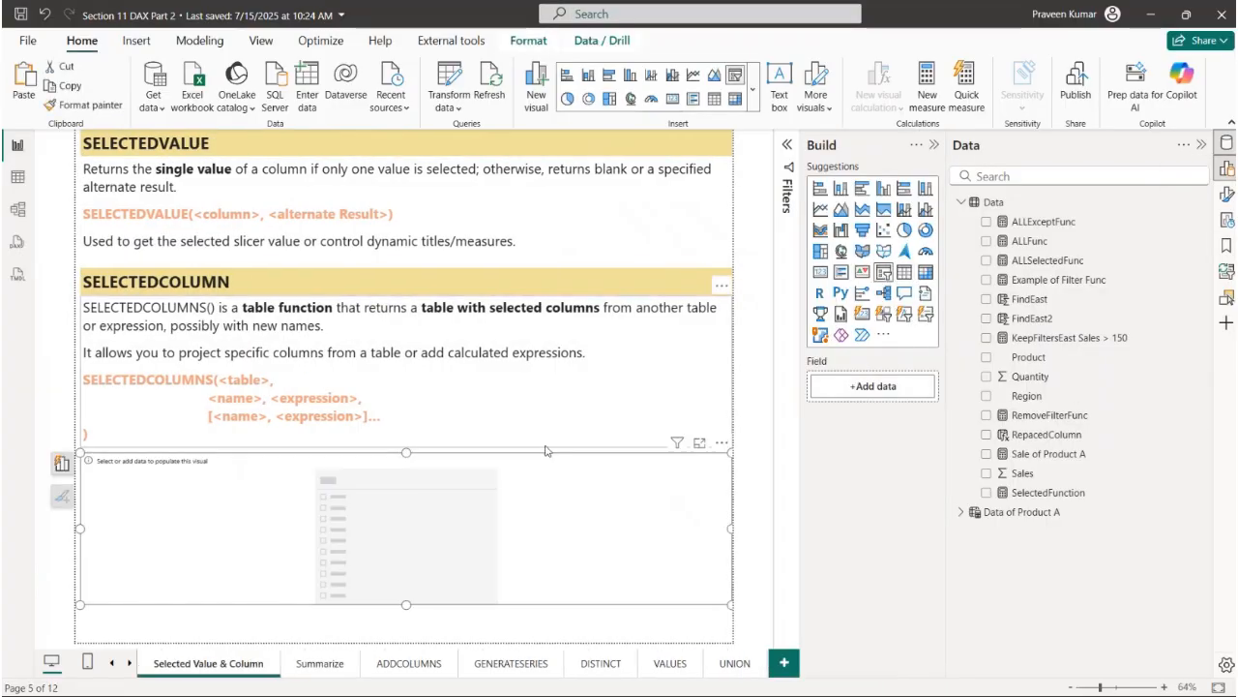
drag(730, 526, 172, 523)
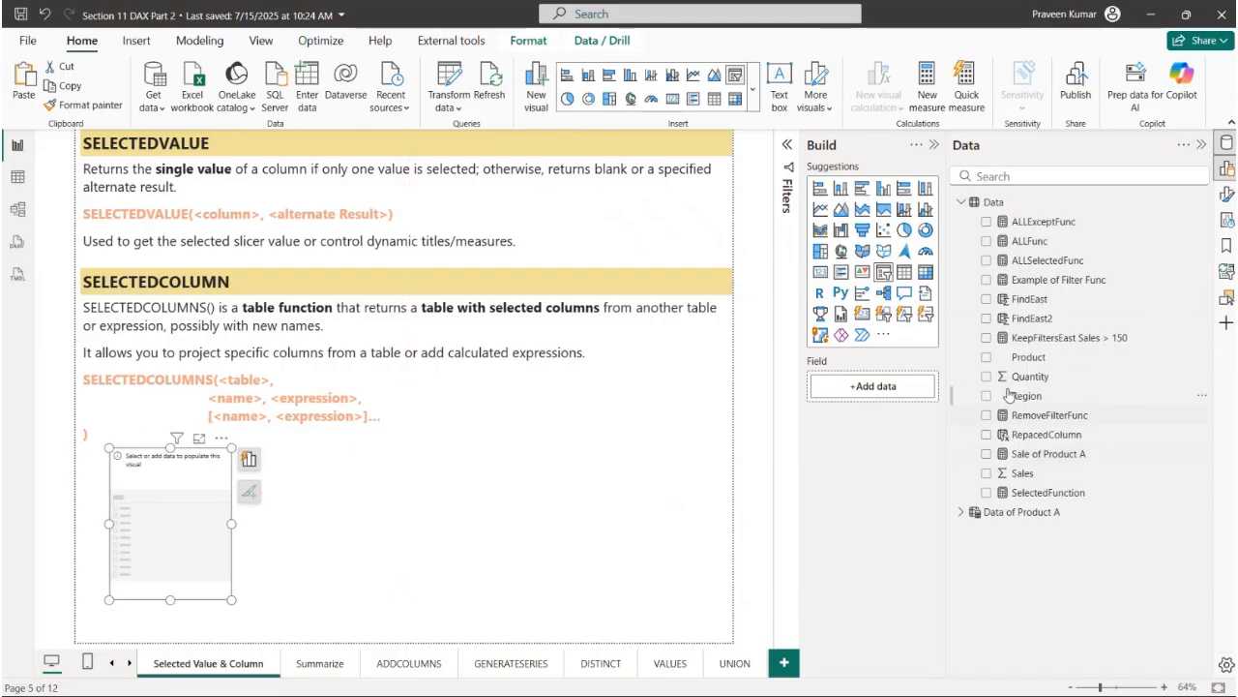
drag(1027, 396, 900, 389)
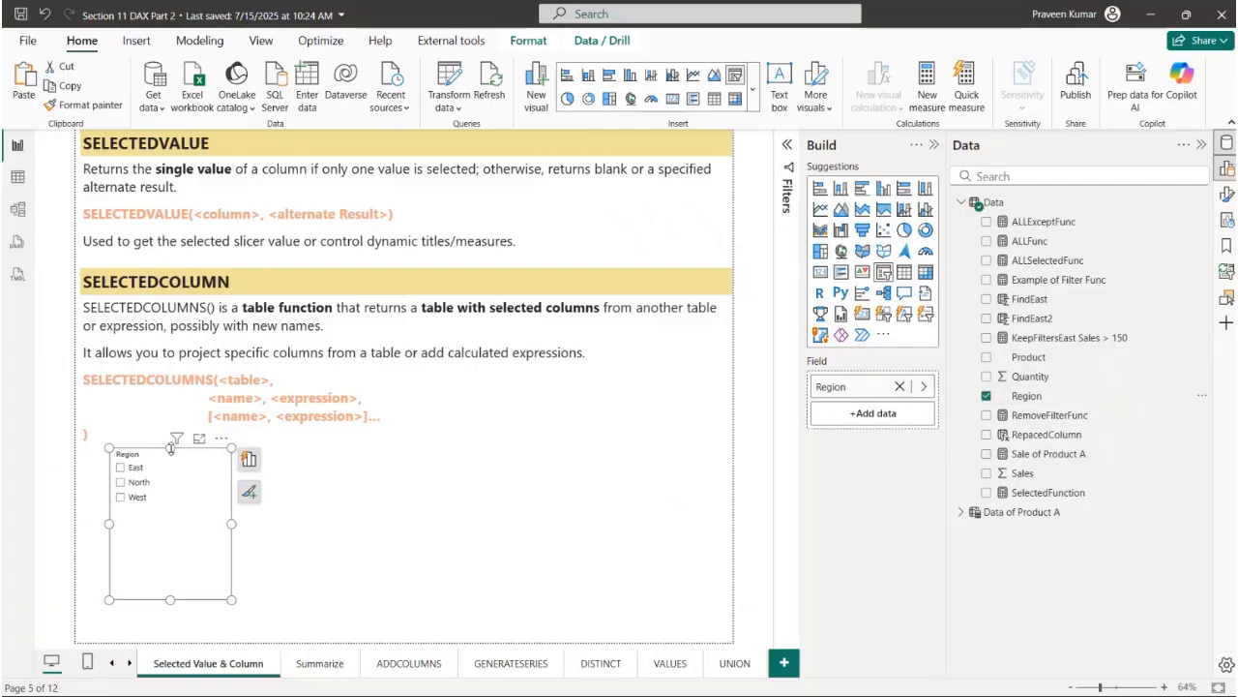
drag(171, 447, 170, 509)
click(500, 517)
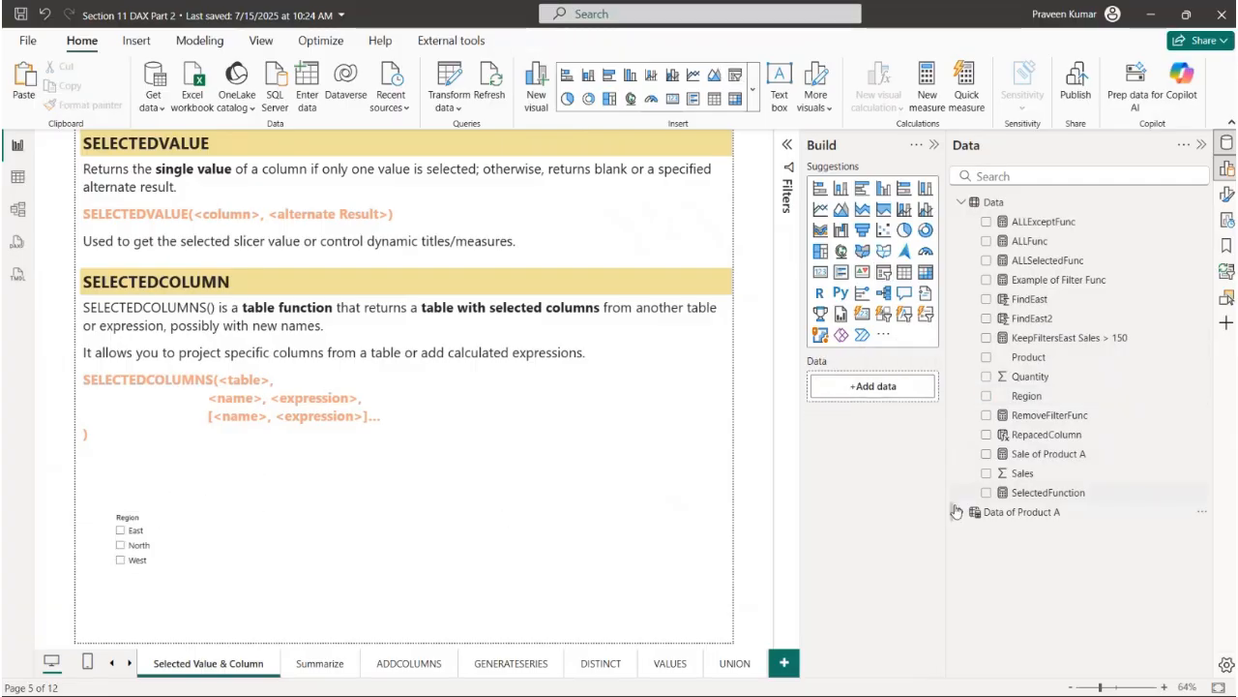
- Examine the SelectedFunction measure's SELECTEDVALUE formula, its Data[Region] column and "Nothing" alternate result, and close it unchanged
click(1055, 492)
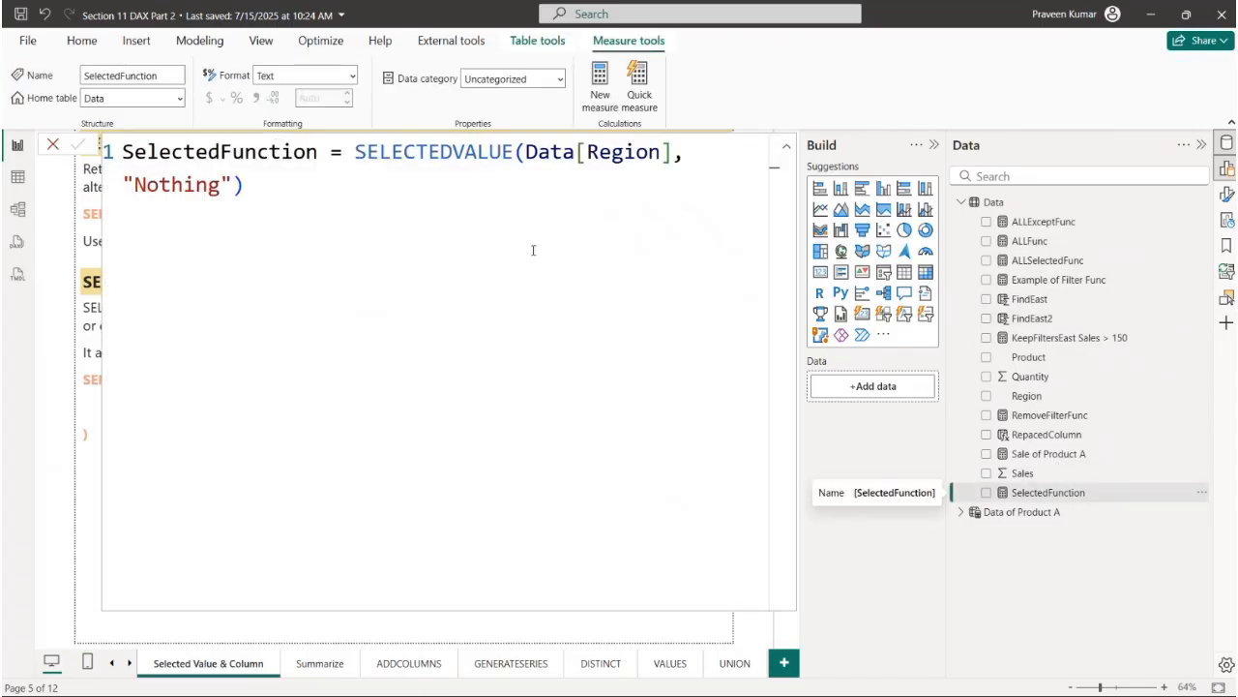
drag(123, 155, 518, 152)
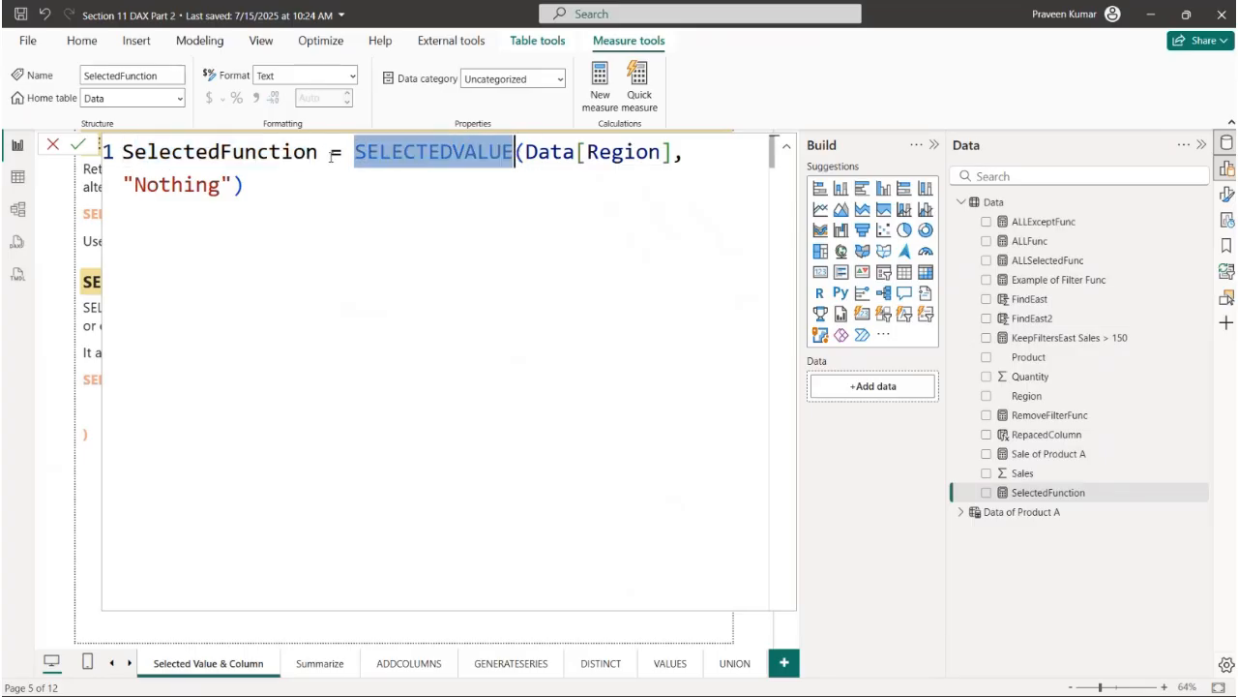
drag(331, 155, 135, 155)
drag(354, 152, 680, 152)
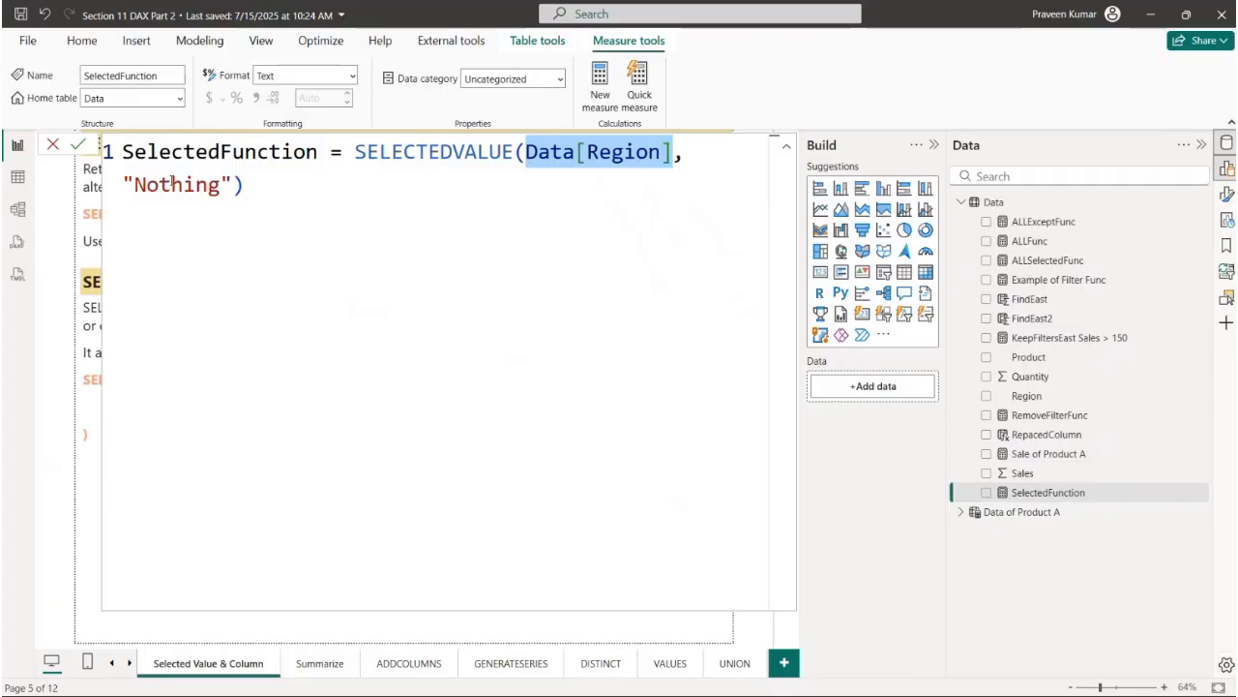
drag(123, 185, 233, 184)
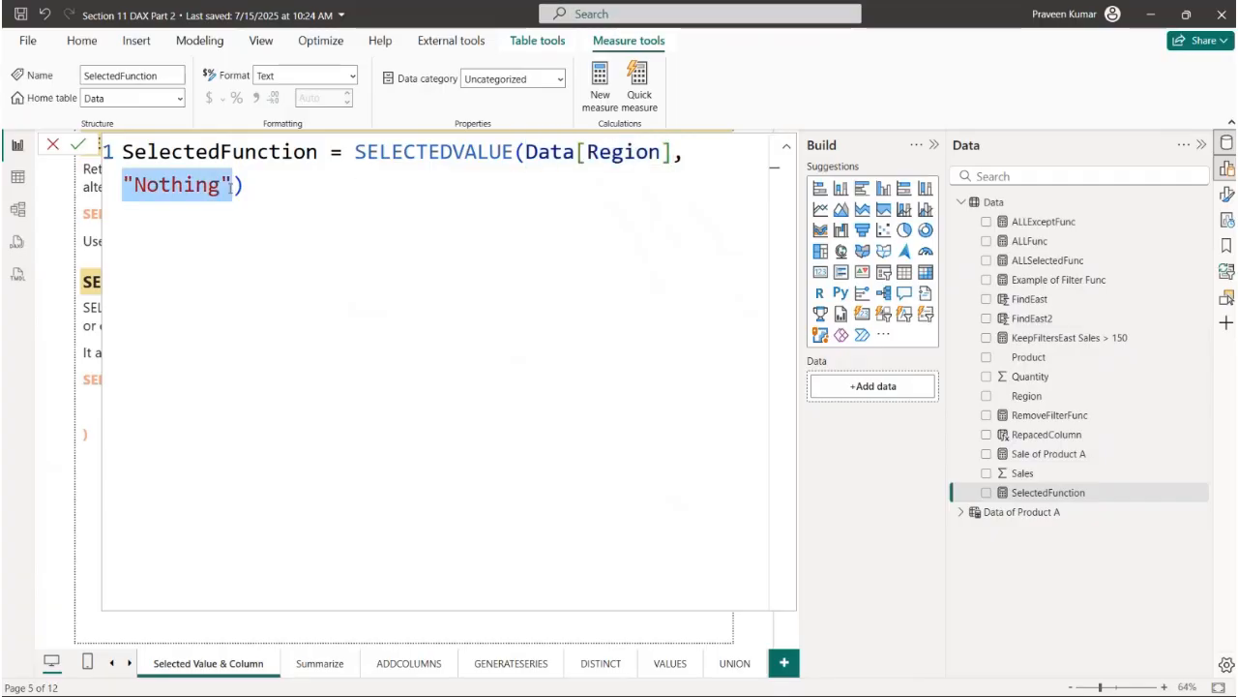
click(55, 143)
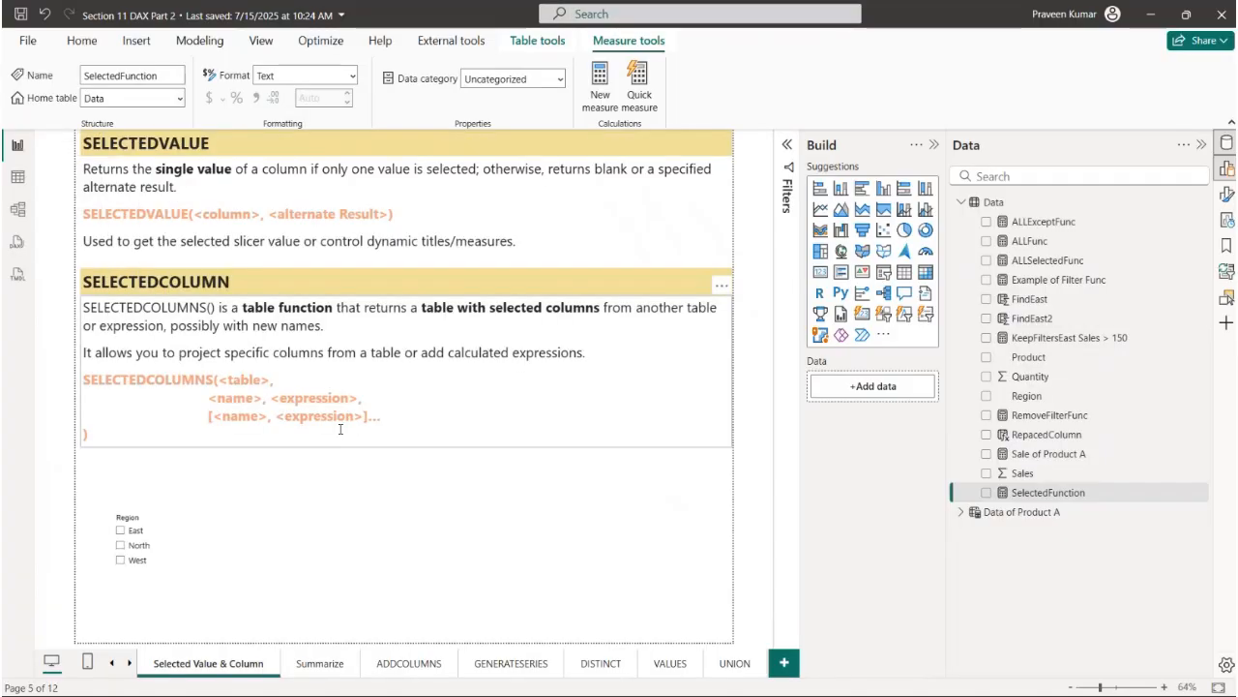
- Add a card showing the SelectedFunction measure beside the Region slicer, narrow it and move it further from the slicer
click(755, 432)
click(820, 272)
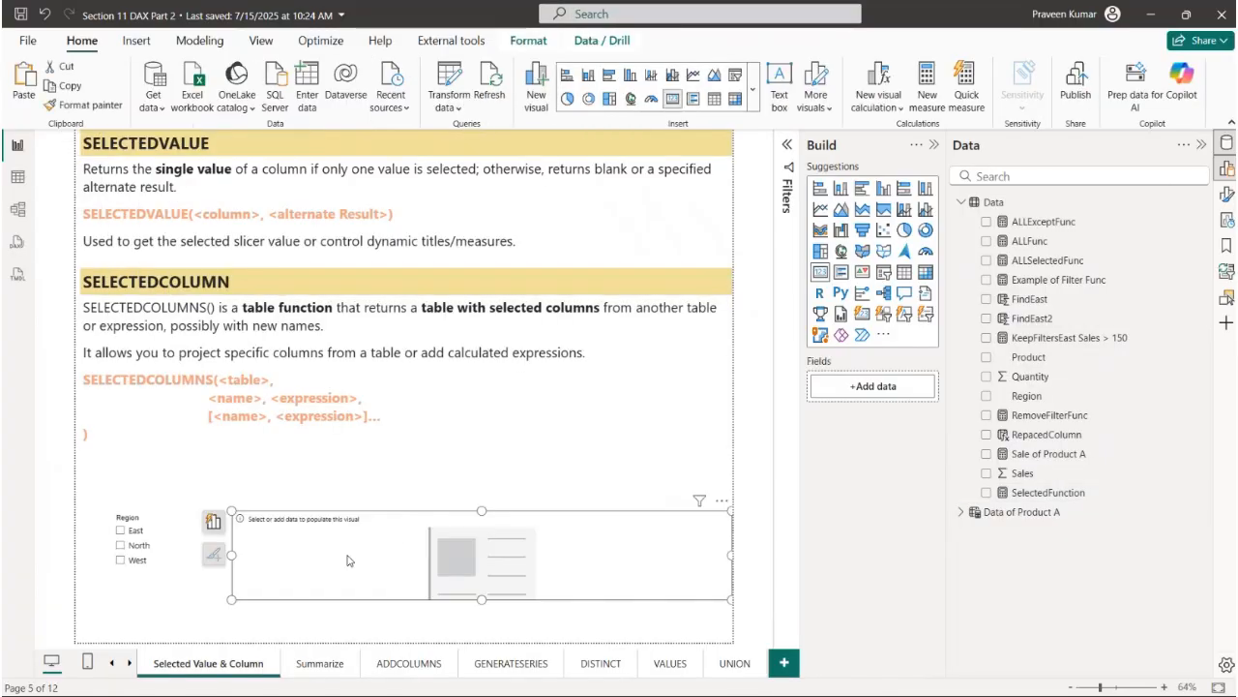
drag(1050, 493, 919, 387)
drag(730, 559, 431, 555)
drag(416, 510, 487, 512)
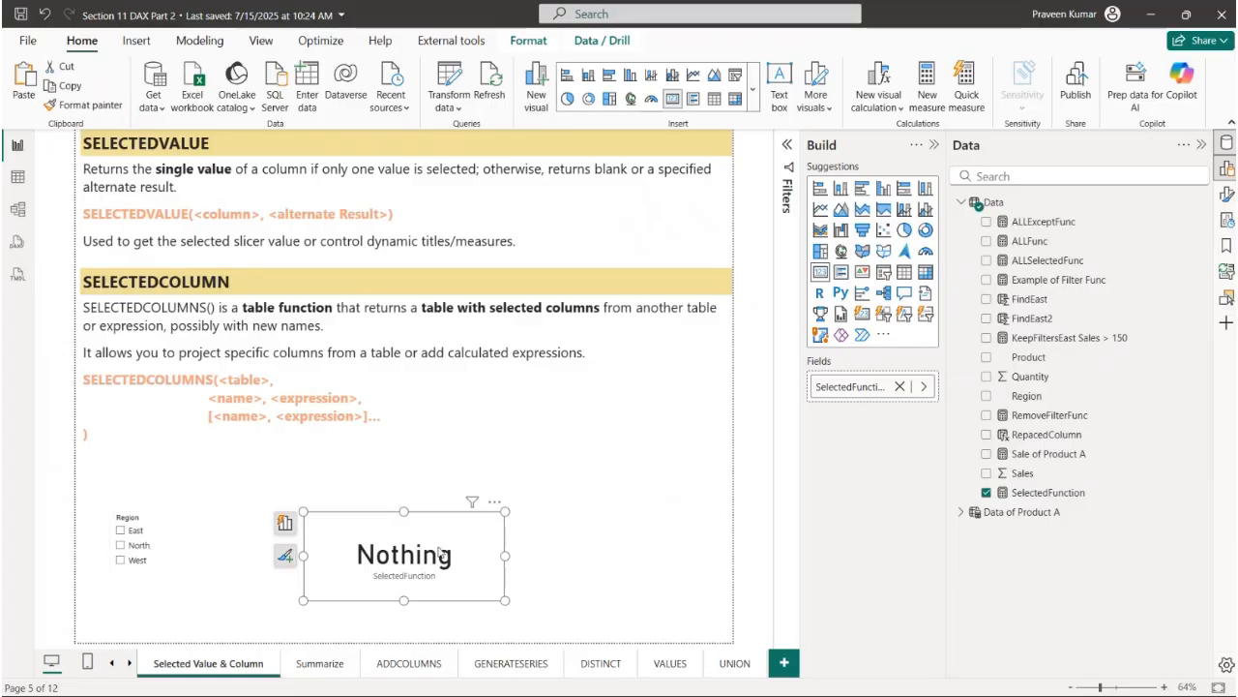
- Review the "Nothing" alternate result in the SelectedFunction measure's formula and close it unchanged
click(1032, 496)
drag(134, 189, 220, 189)
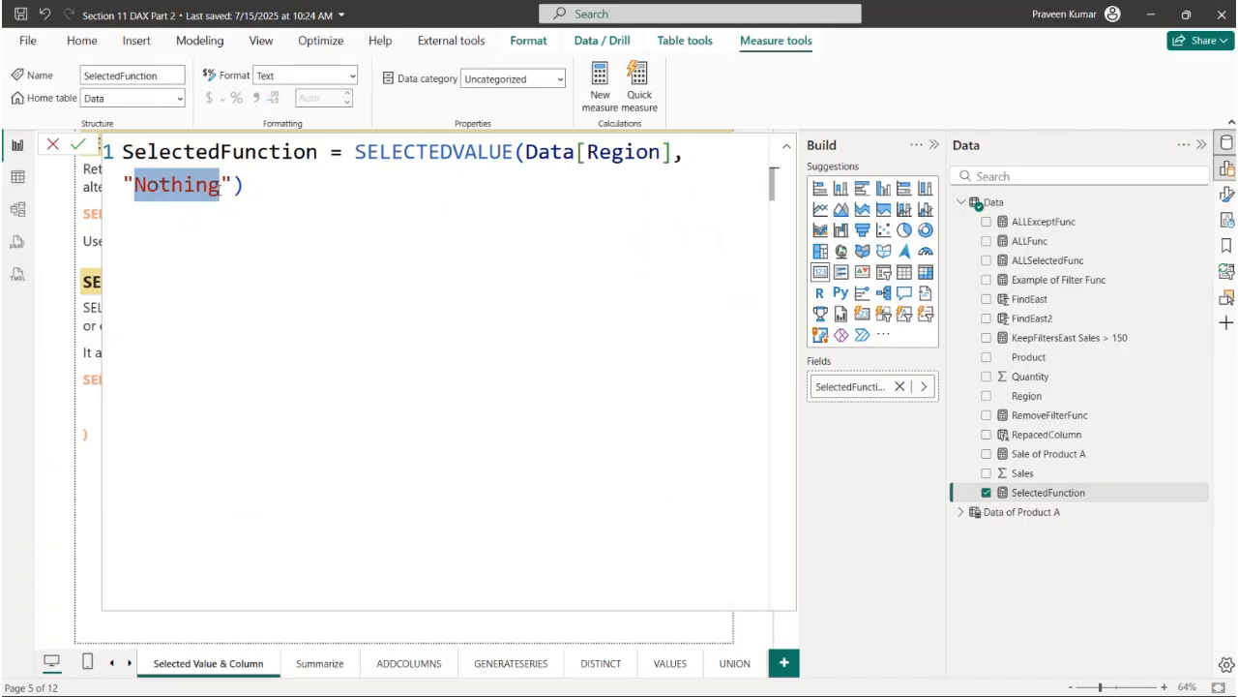
click(60, 146)
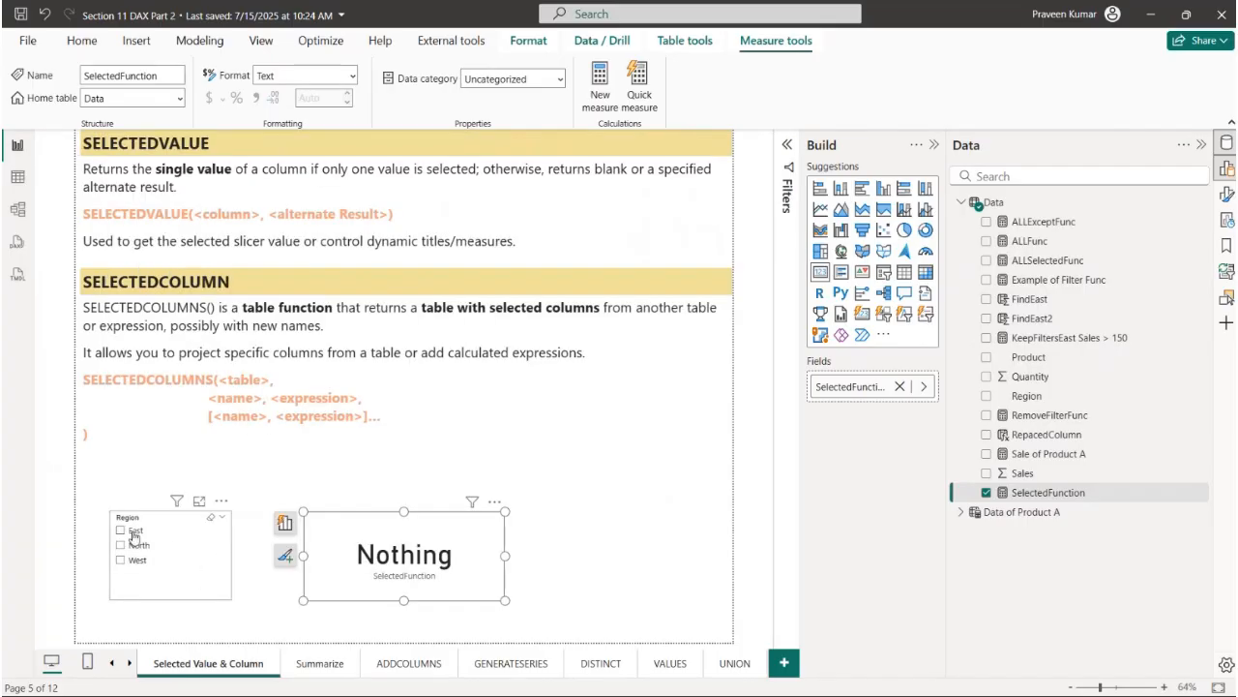
- Test the SelectedFunction card by filtering the Region slicer to East, North and finally West
click(134, 535)
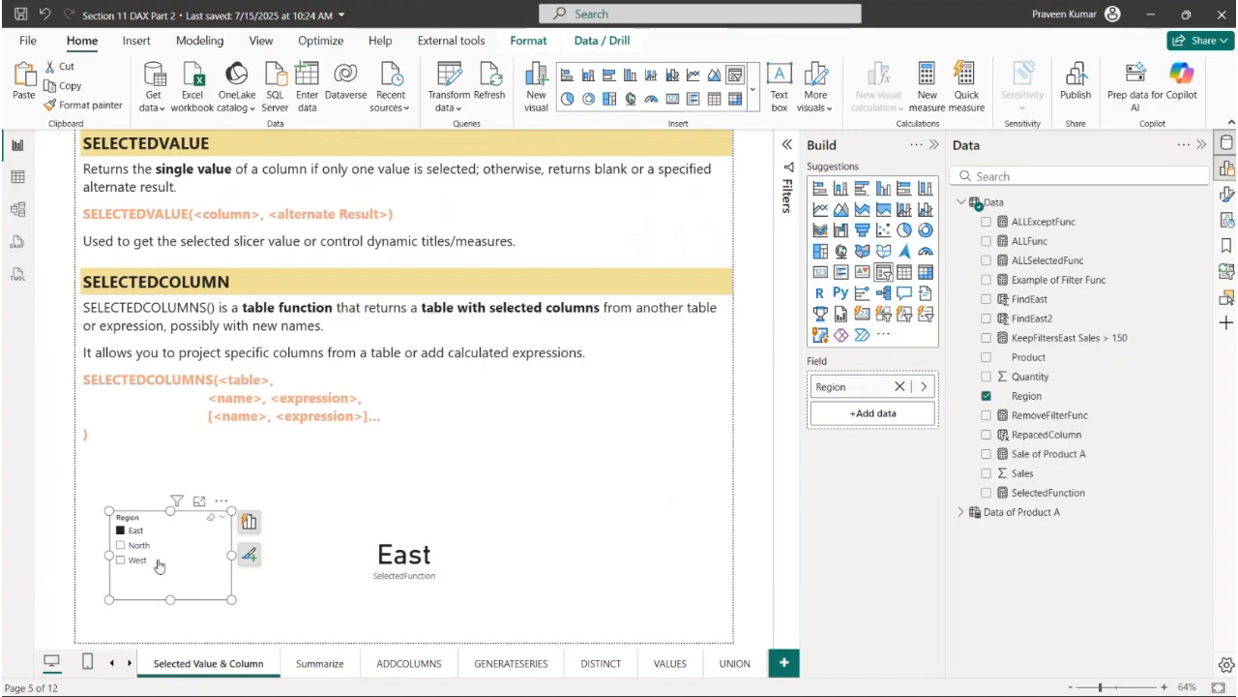
click(136, 546)
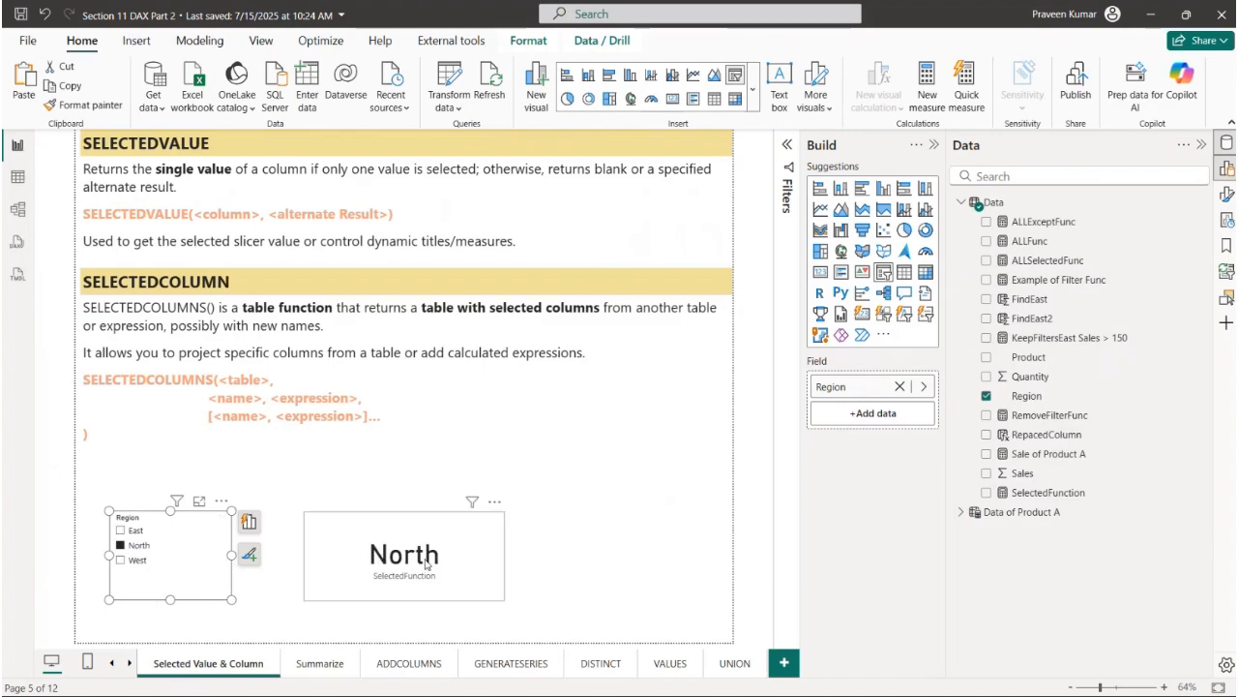
click(137, 560)
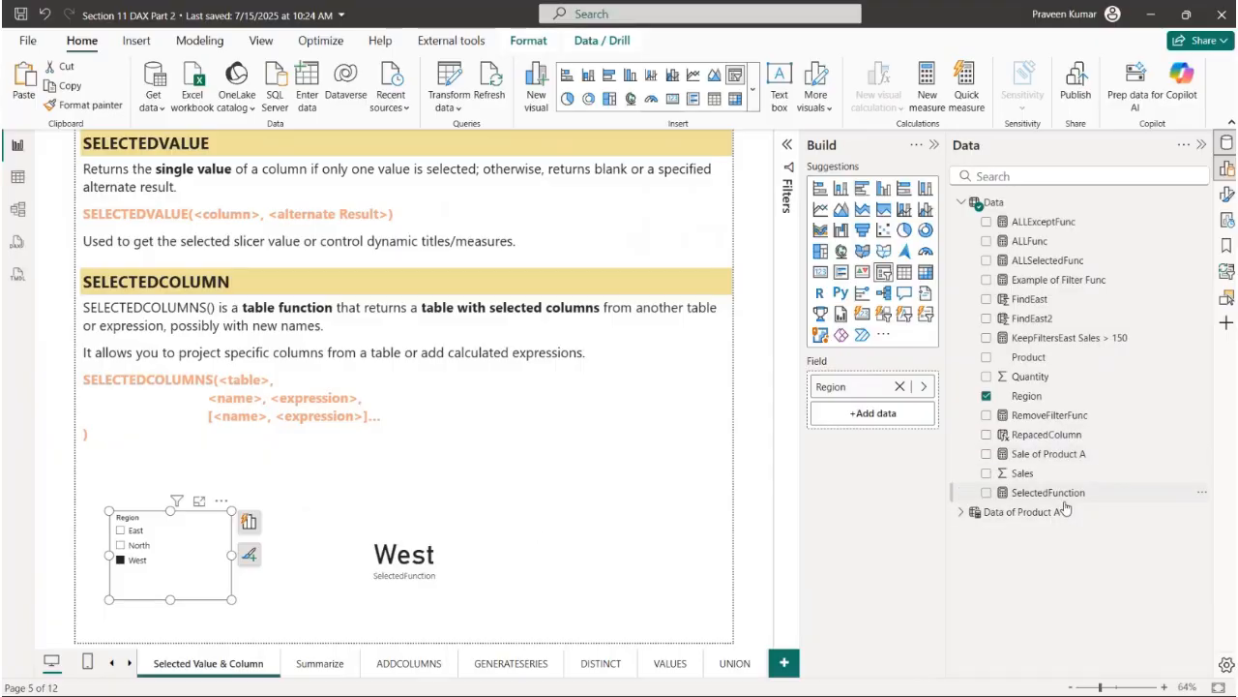
- Review the SELECTEDVALUE function call in the SelectedFunction measure and discard the edit
click(1049, 493)
drag(355, 151, 513, 152)
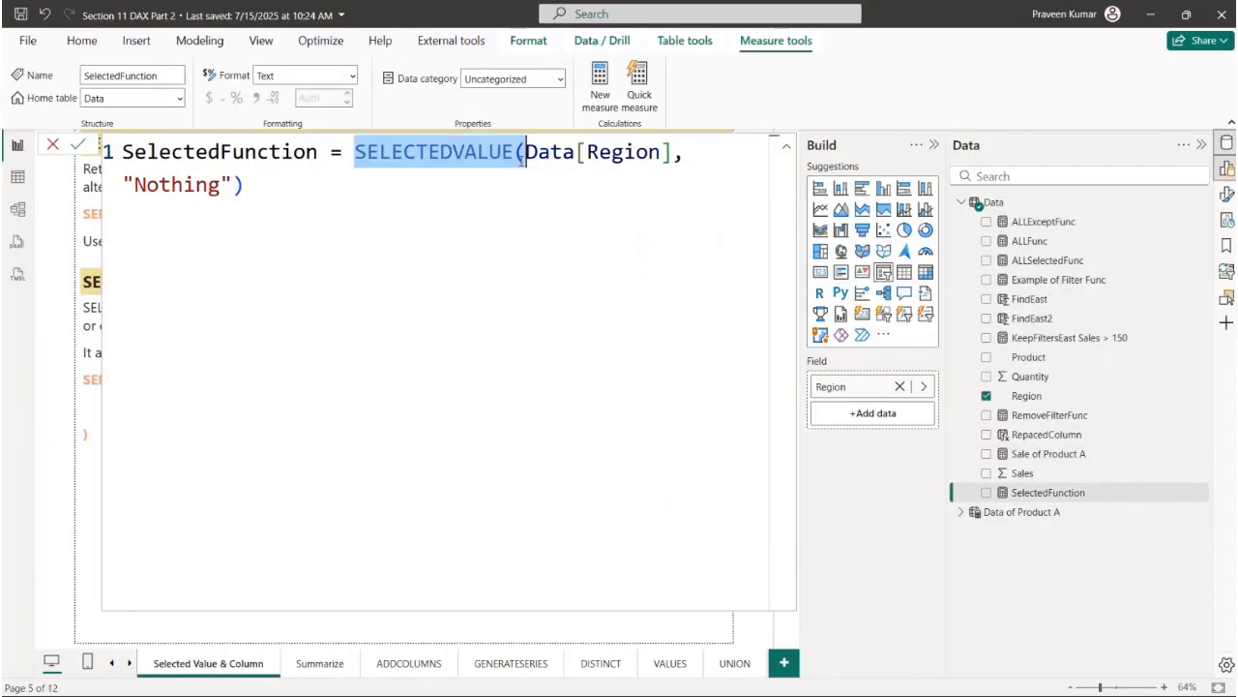
click(53, 147)
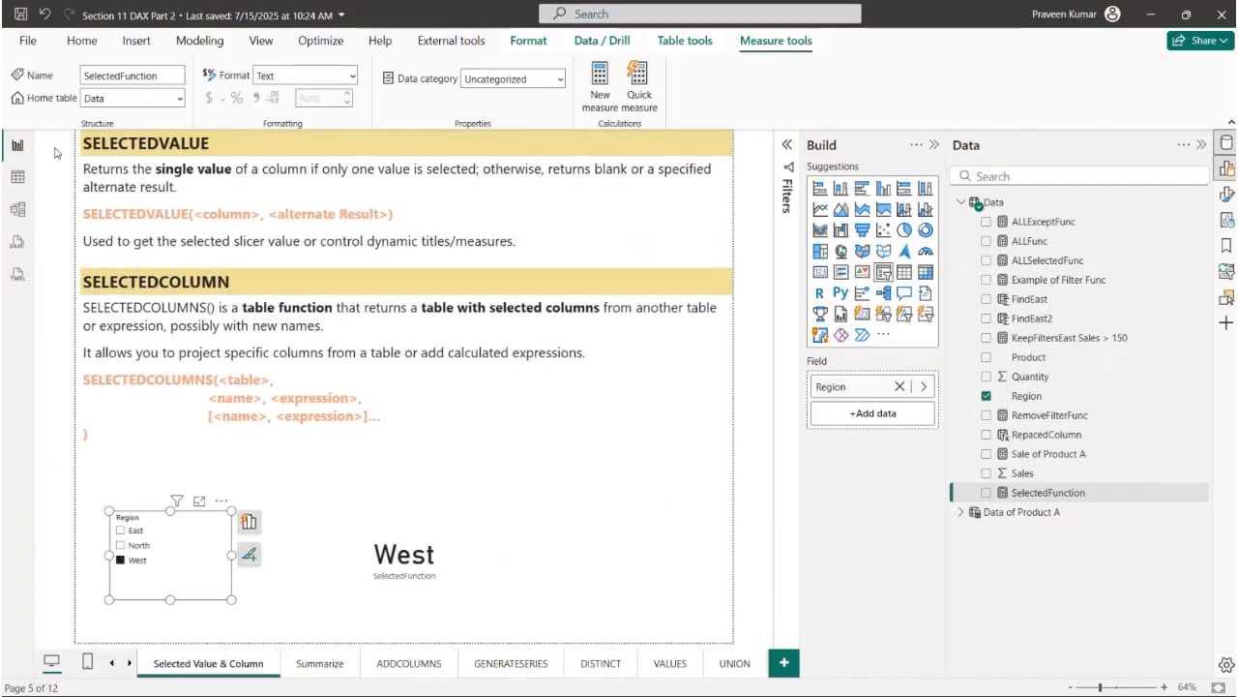
- Examine the SELECTEDCOLUMN heading and its description of returning selected columns from another table or expression, possibly with new names
click(248, 281)
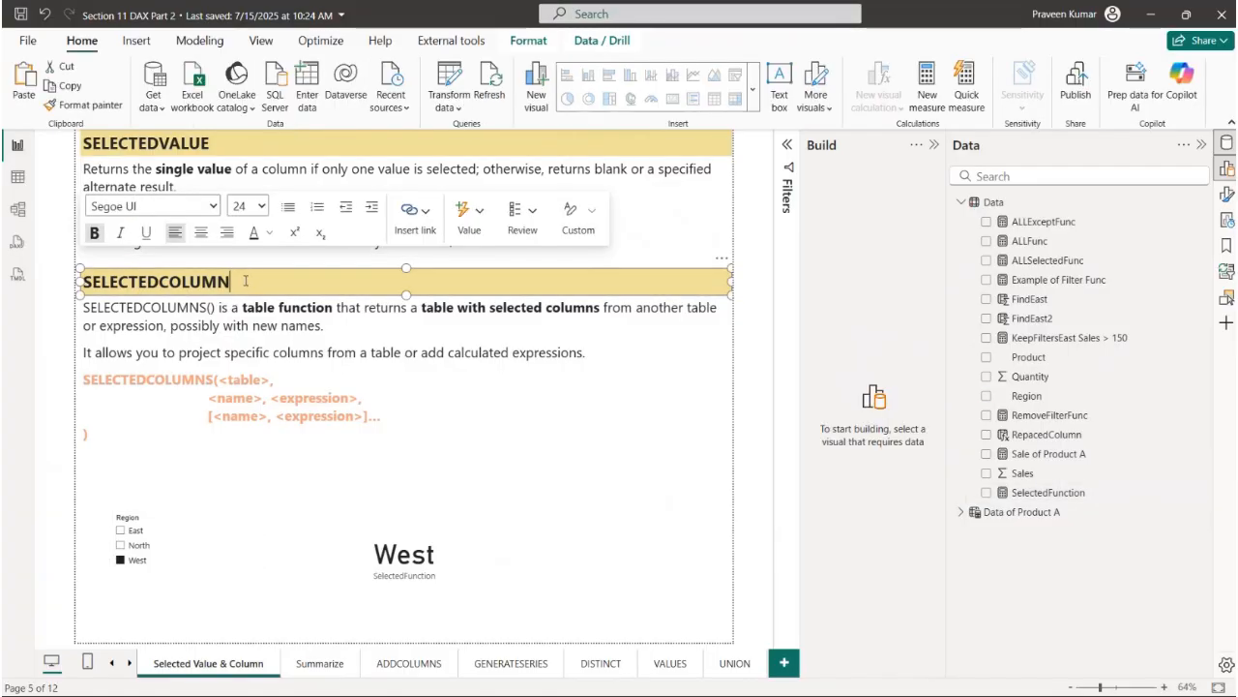
drag(243, 279, 79, 281)
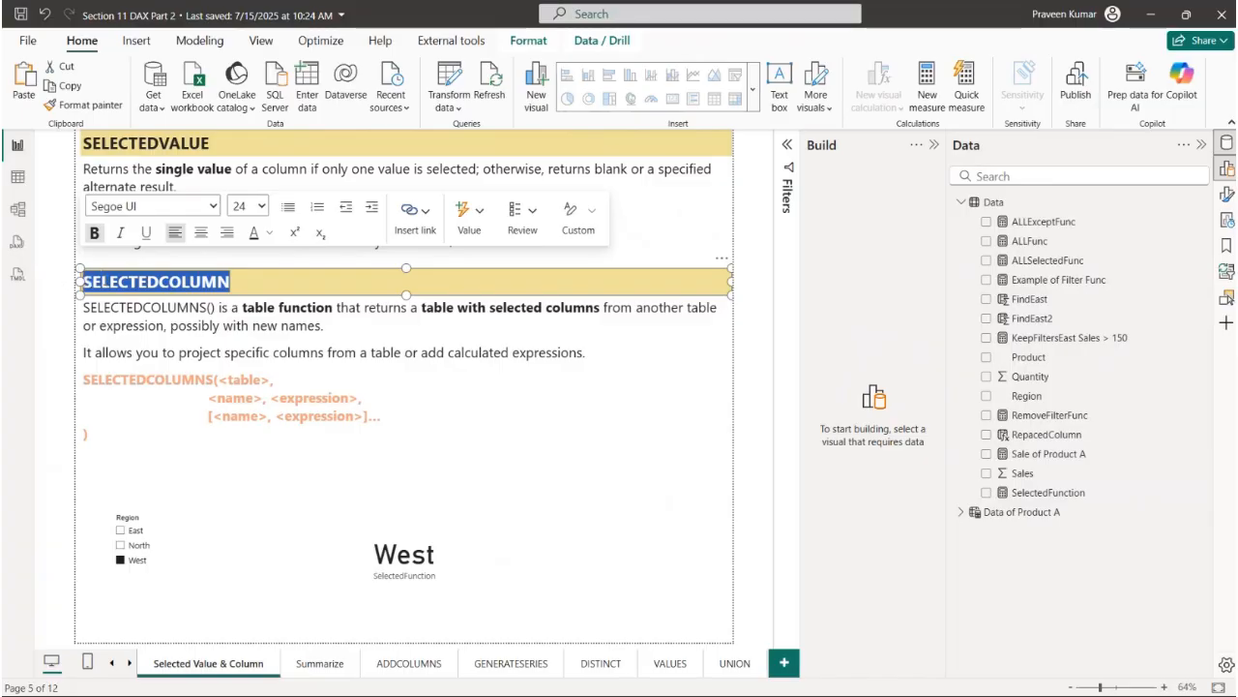
click(234, 325)
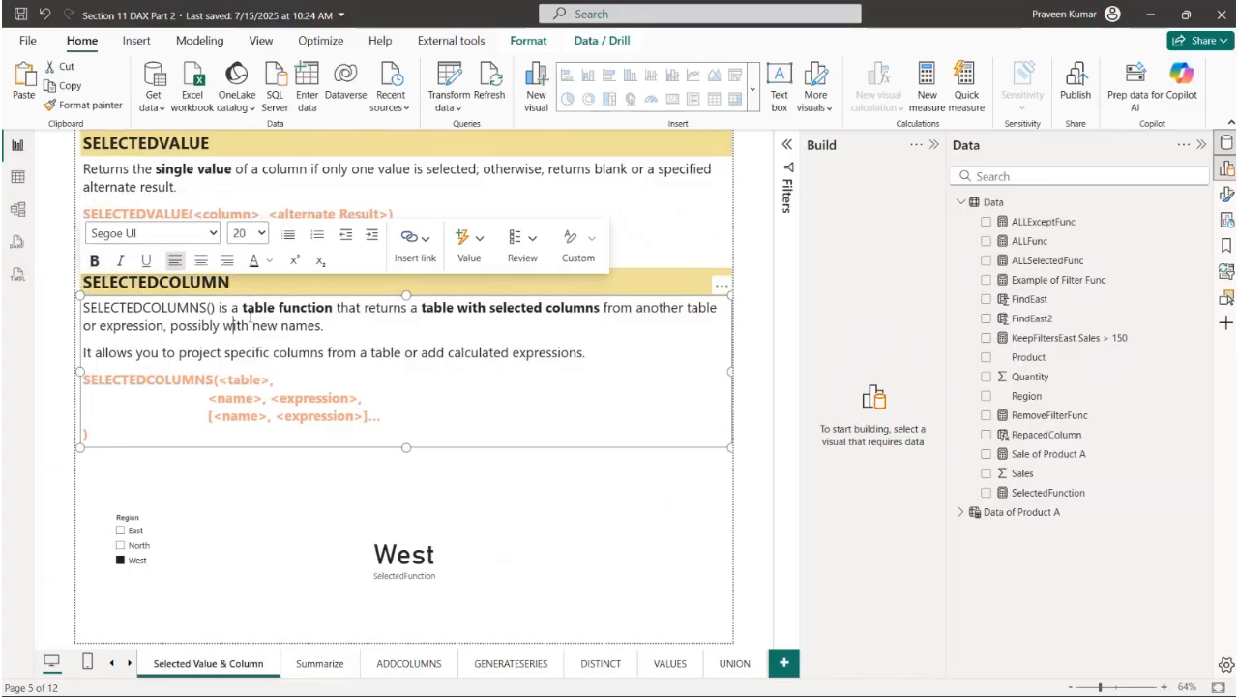
drag(243, 310, 705, 334)
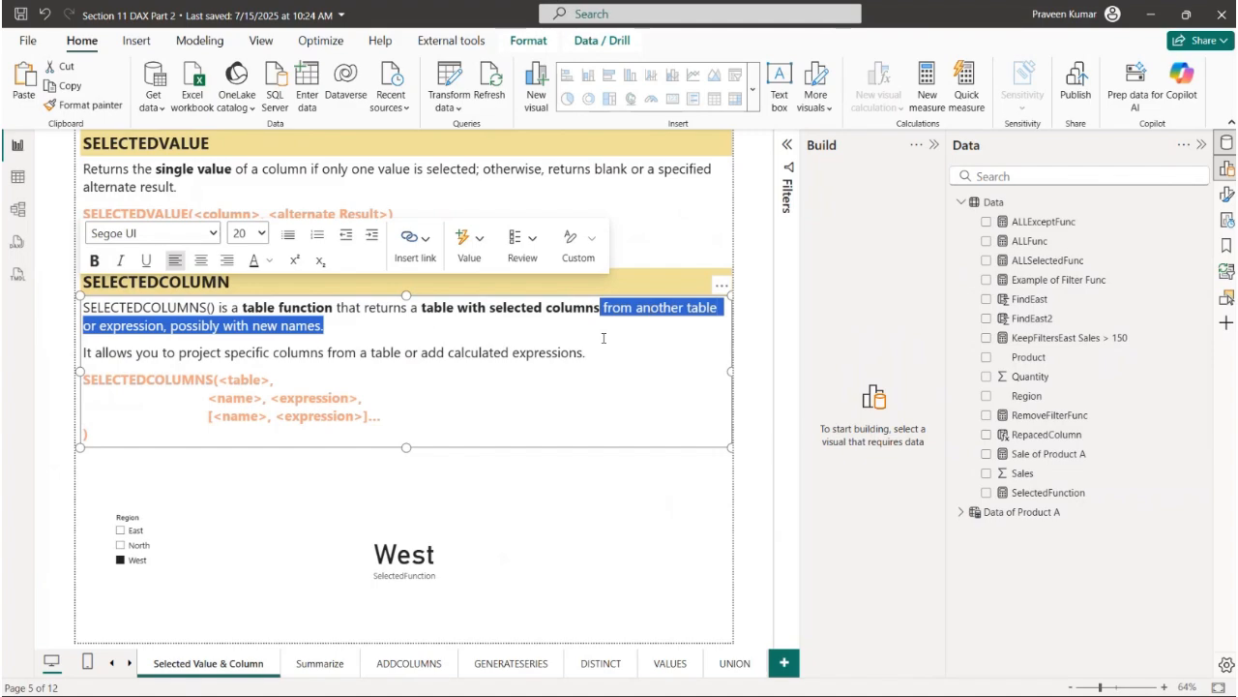
click(388, 350)
drag(185, 329, 337, 330)
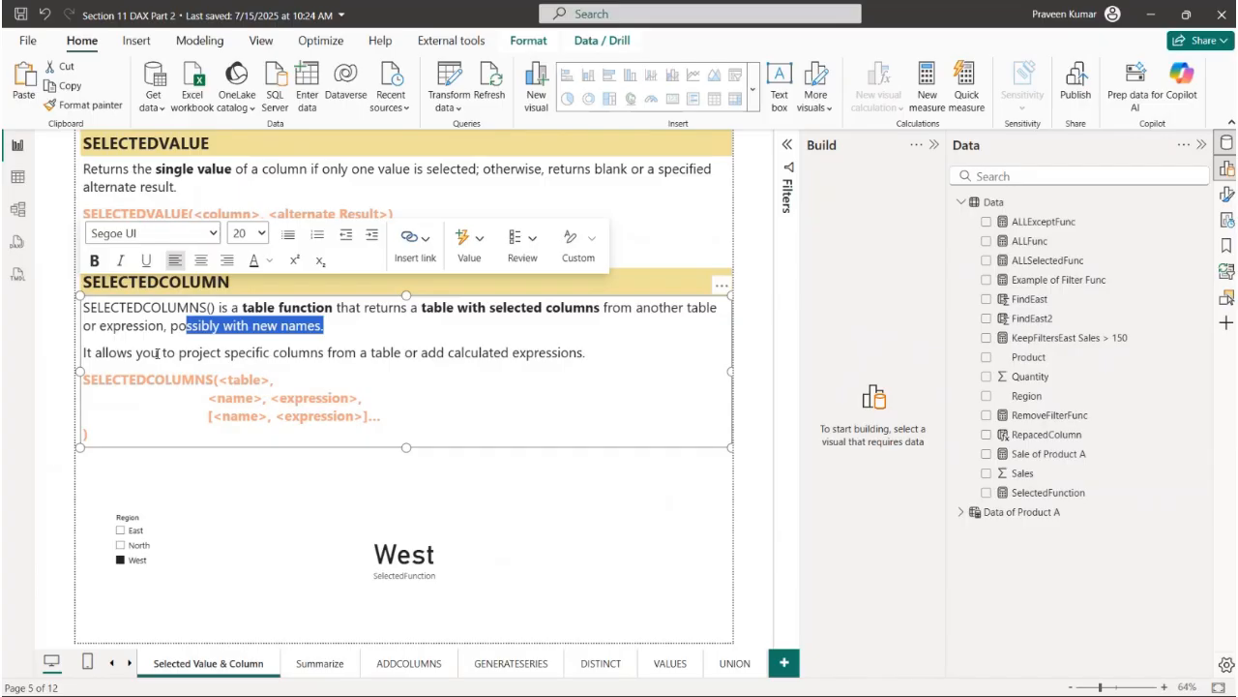
- Examine the SELECTEDCOLUMNS syntax, covering the table, name and expression arguments and the optional repeated name-expression pair
drag(120, 378, 207, 380)
click(252, 380)
drag(121, 380, 262, 398)
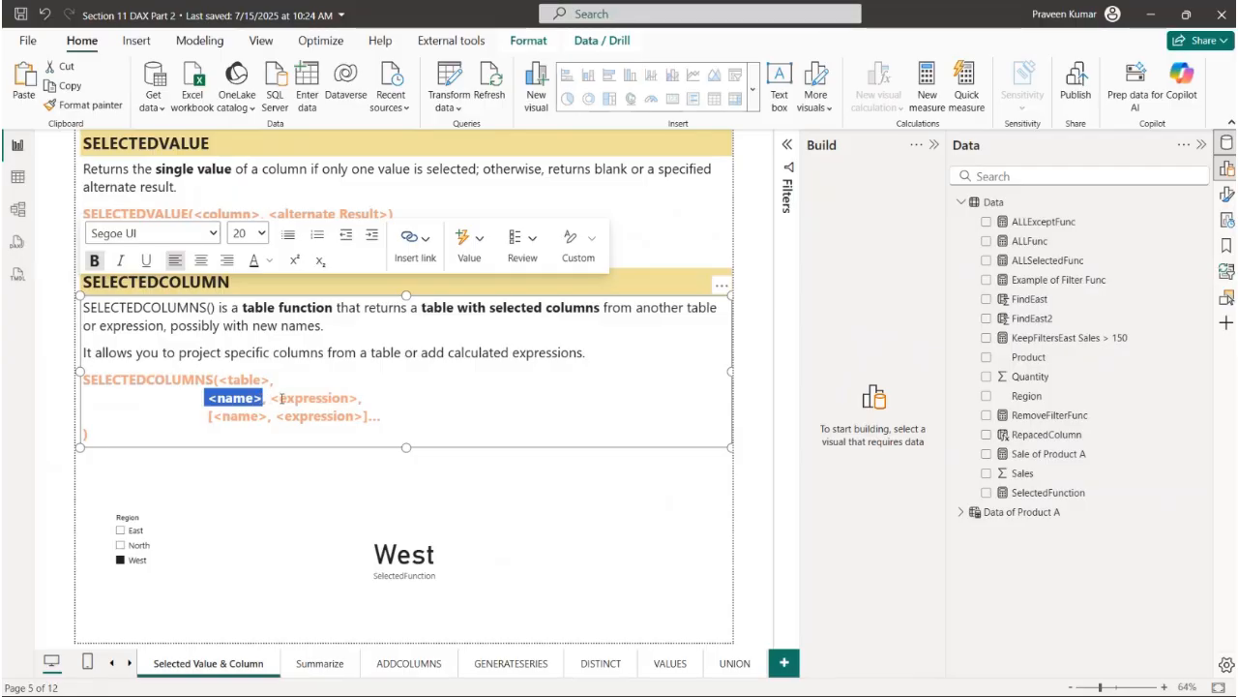
drag(278, 398, 351, 398)
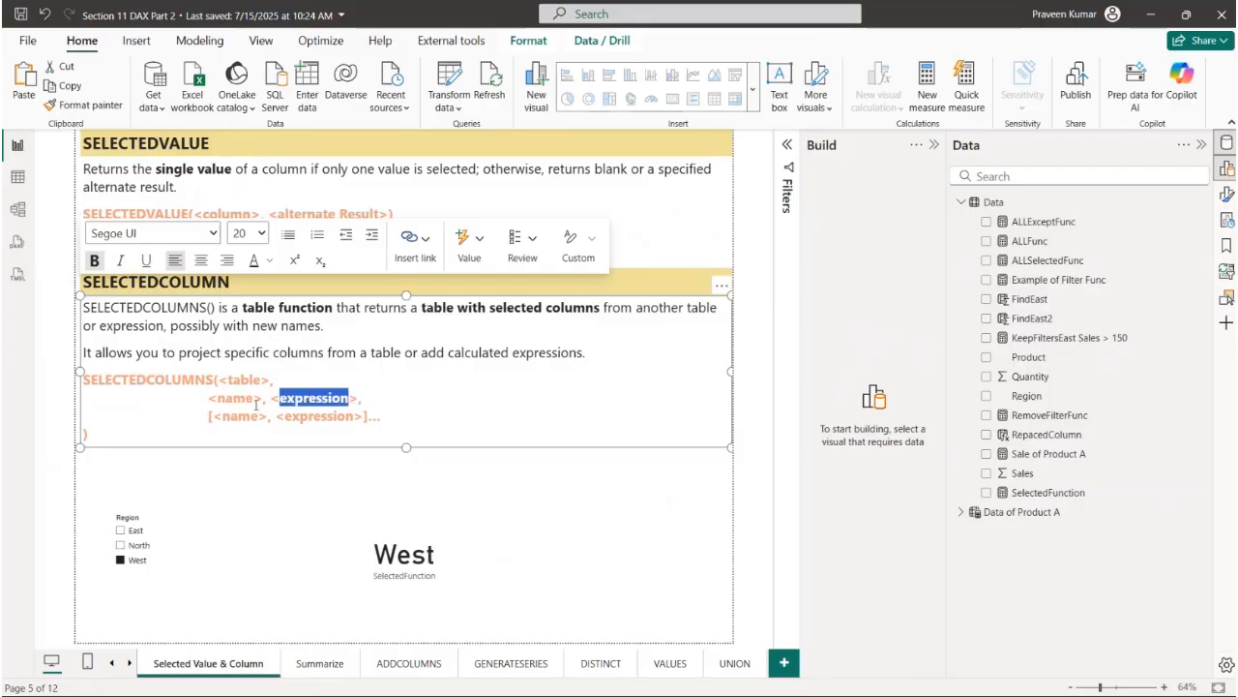
drag(207, 417, 369, 418)
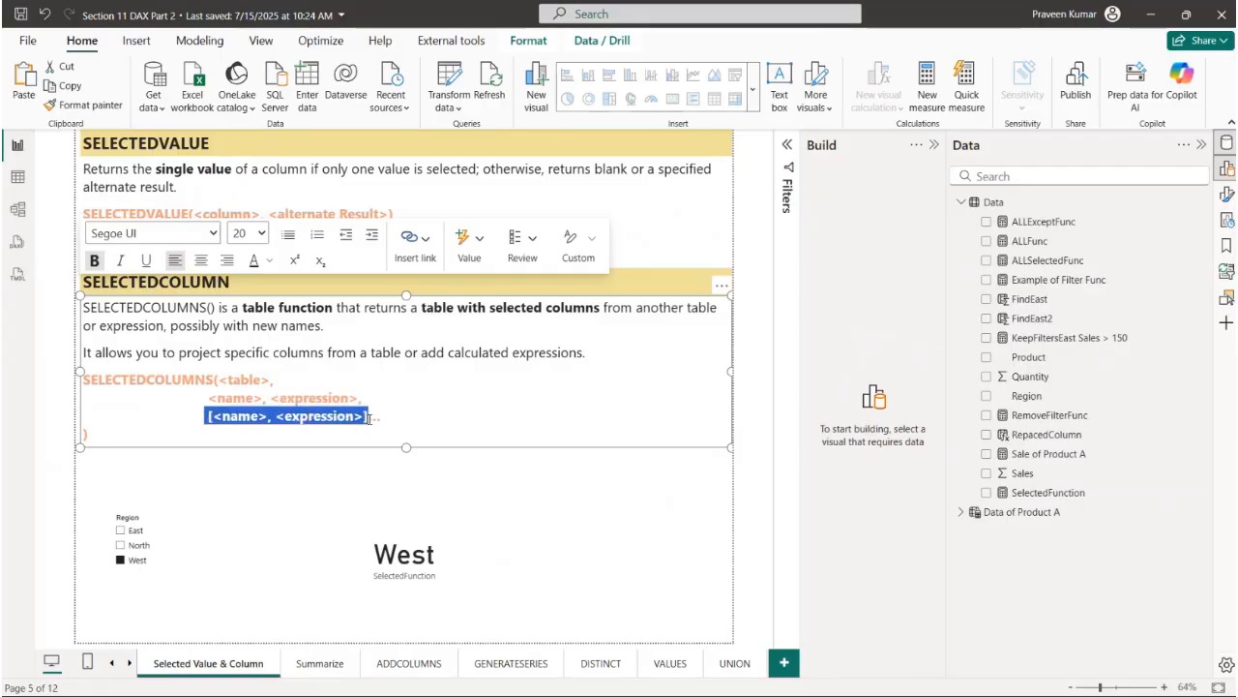
click(373, 413)
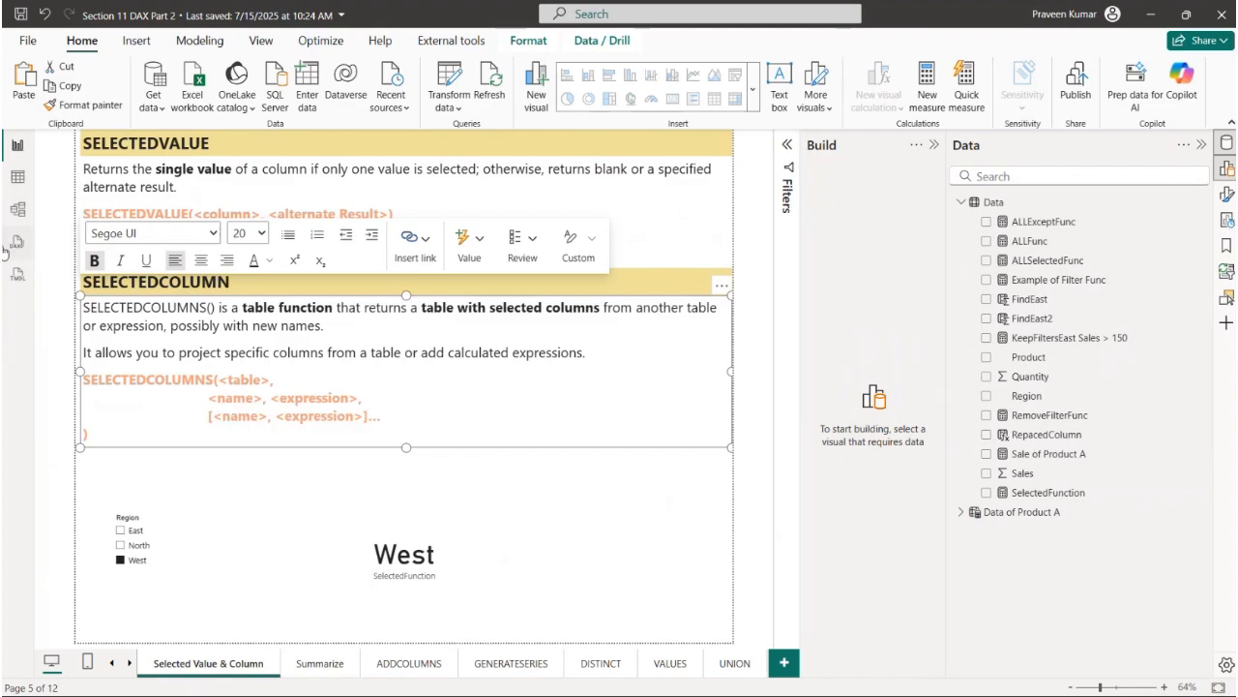
- Show the Data table's rows in Table view and clear all filters on it
click(14, 177)
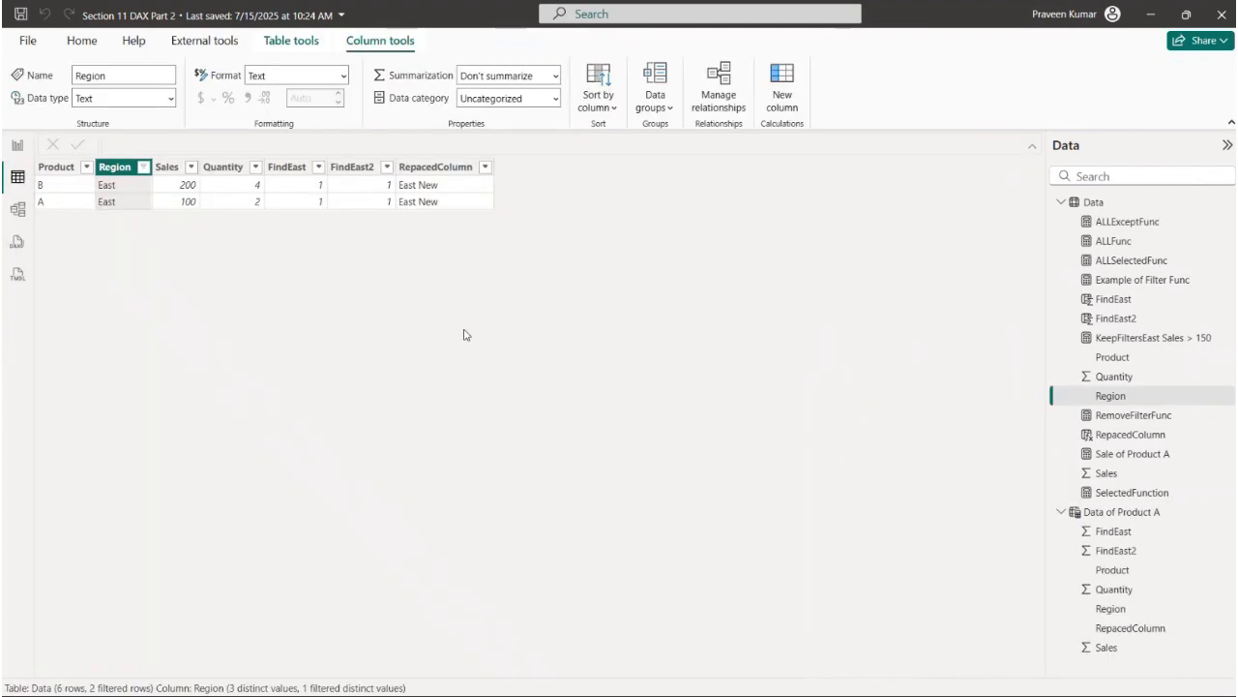
click(1062, 202)
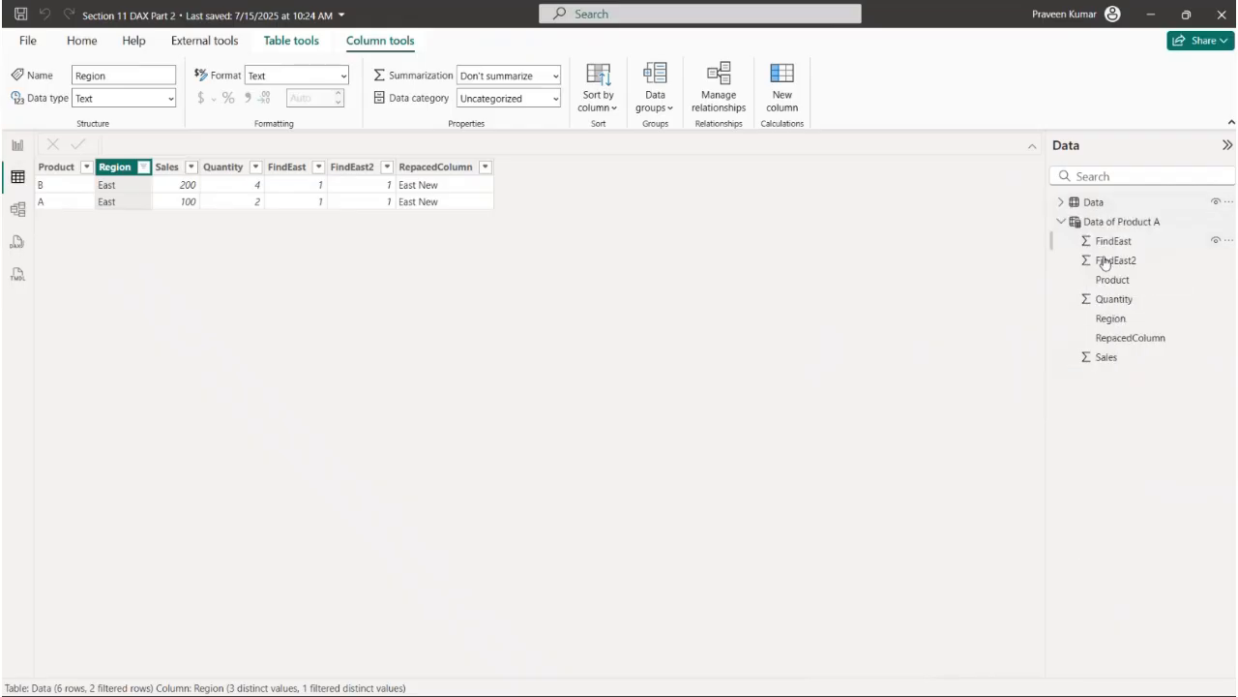
click(1091, 206)
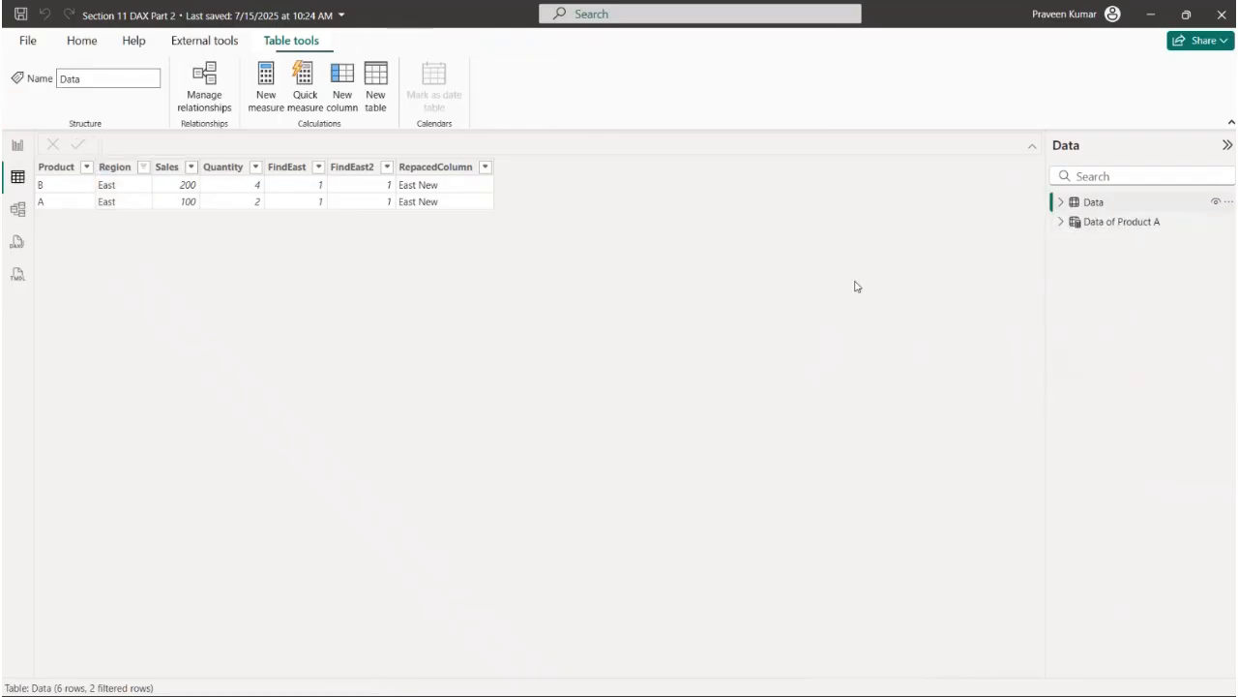
right_click(157, 172)
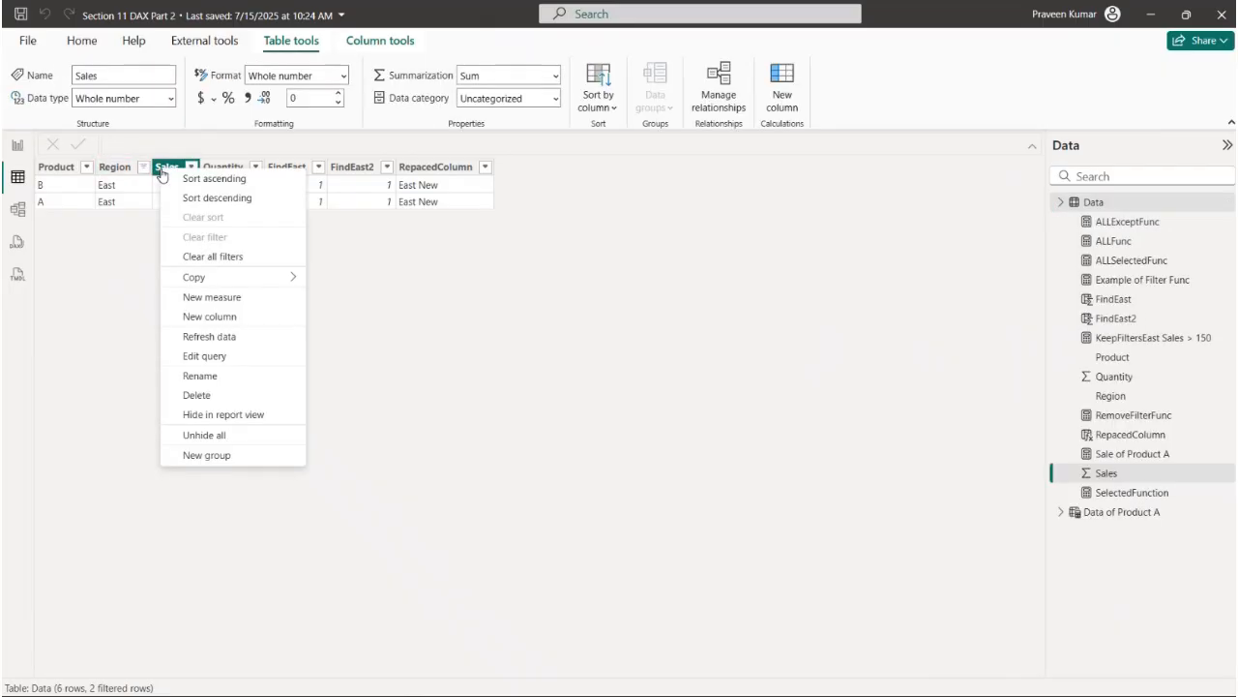
click(257, 262)
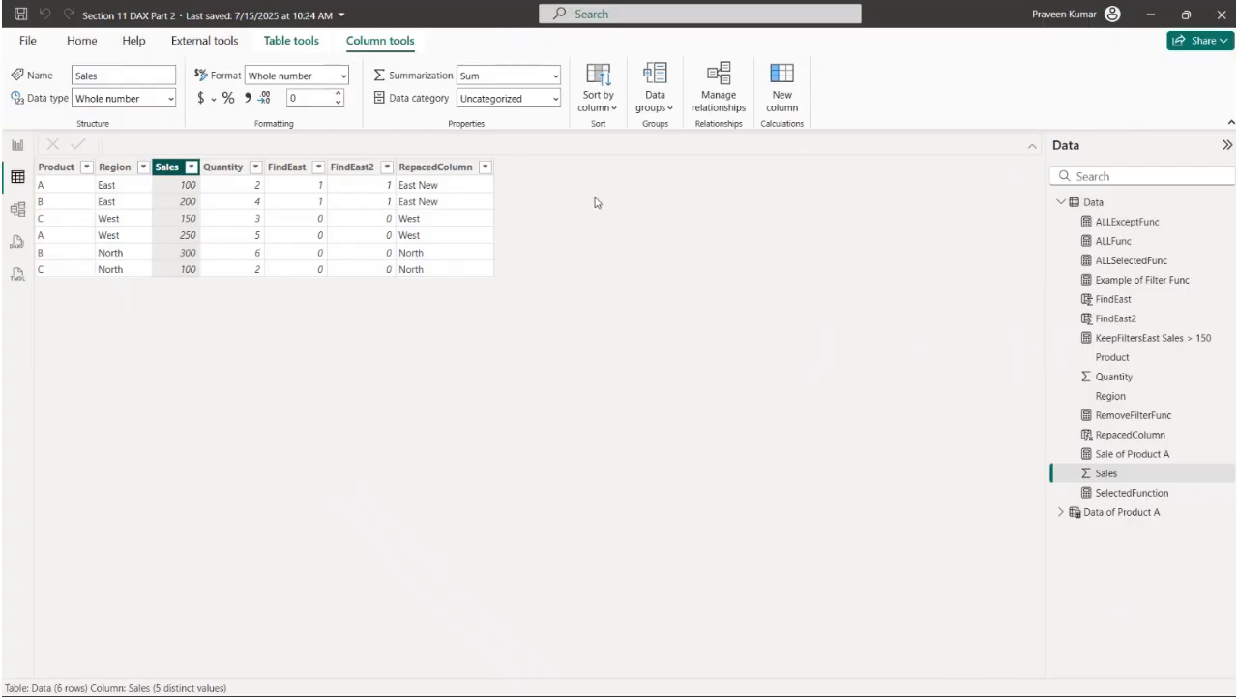
- Create a calculated table named New Data and start its formula with the SELECTCOLUMNS function on a new line
click(288, 41)
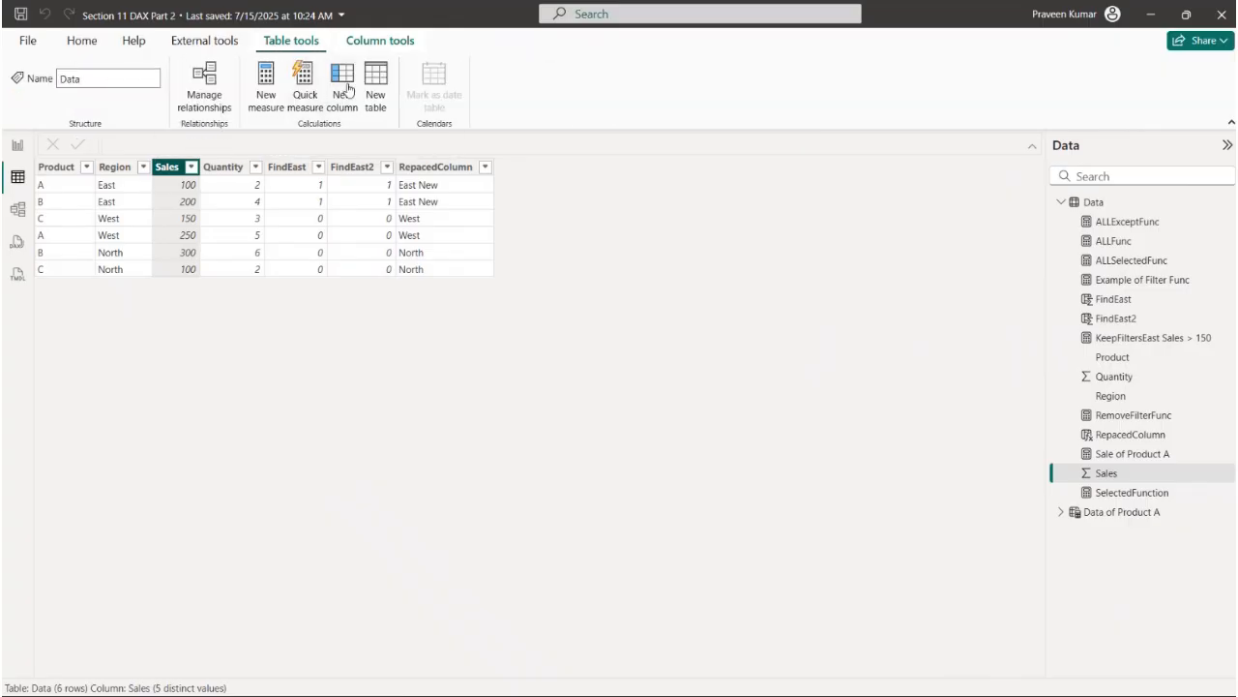
click(375, 99)
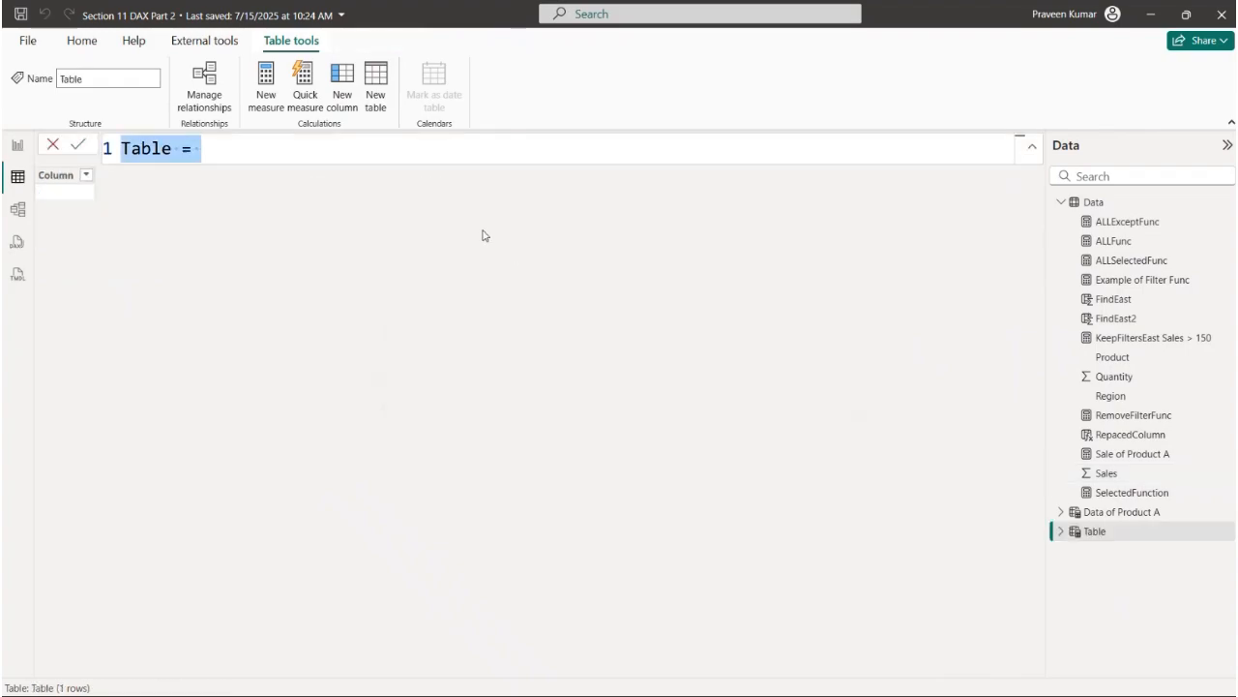
text(New D)
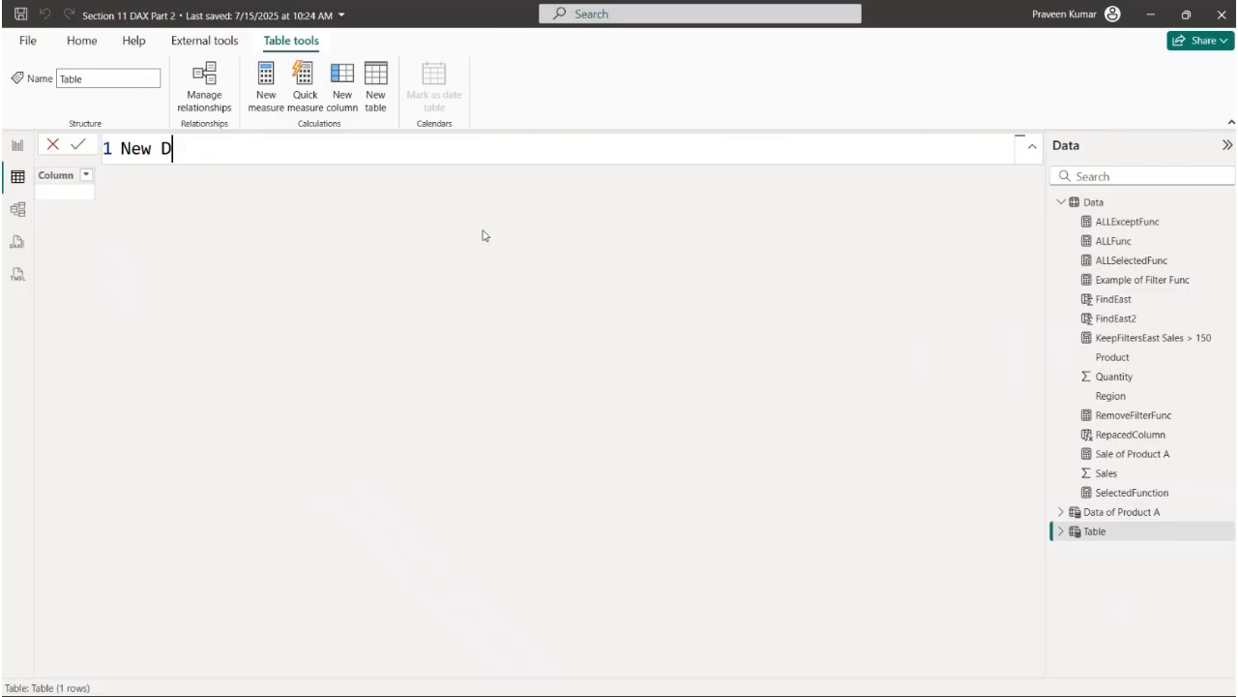
text(ata =)
key(shift+Return)
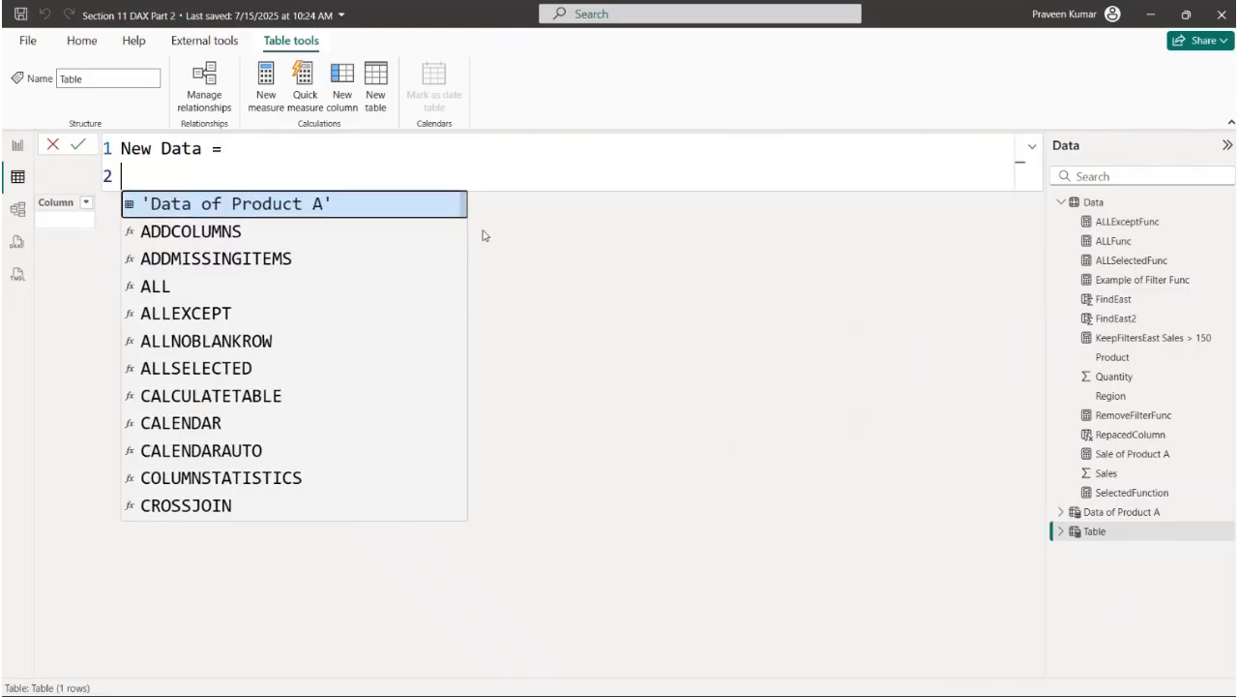
text(SELE)
key(Tab)
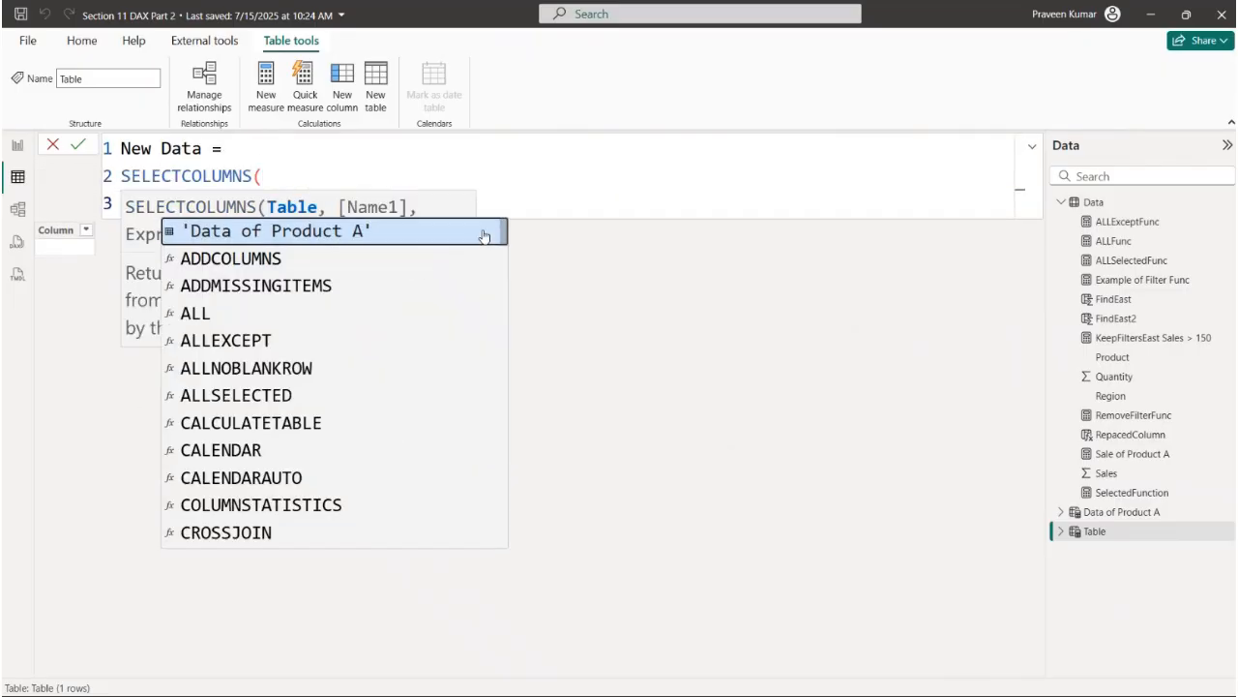
- Enter the Data table as the first argument of SELECTCOLUMNS, followed by a new line
text(Data)
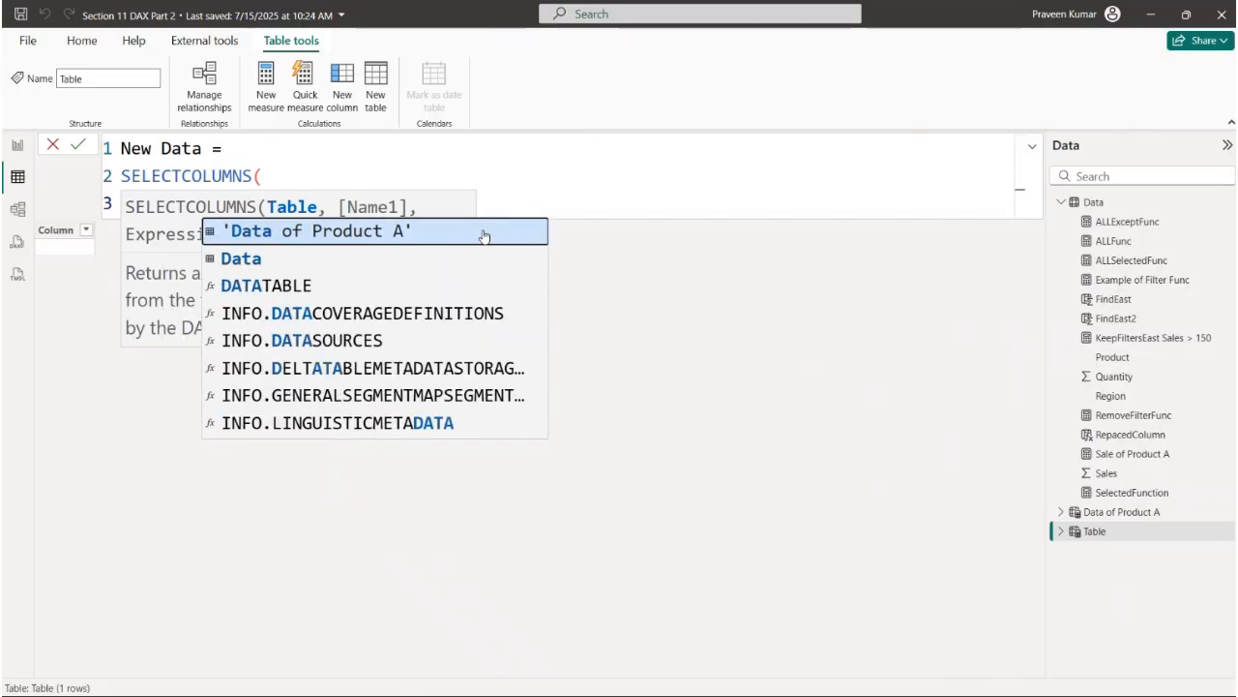
key(Escape)
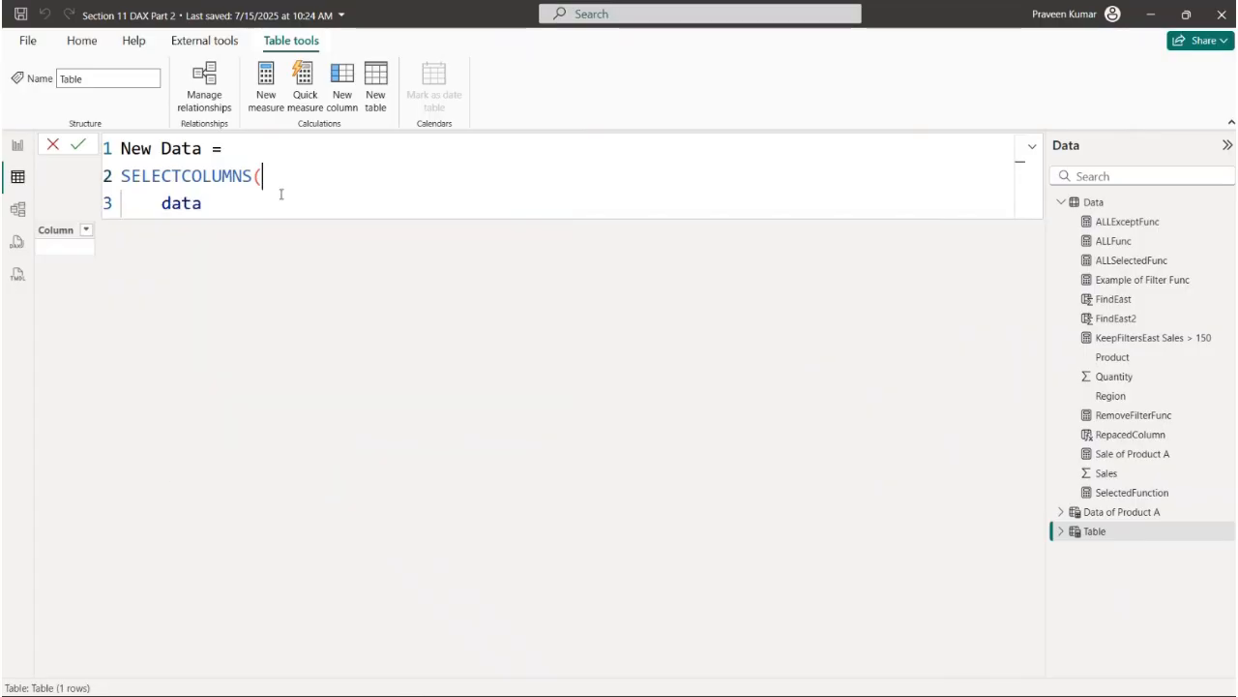
key(BackSpace)
key(BackSpace)
key(BackSpace)
key(BackSpace)
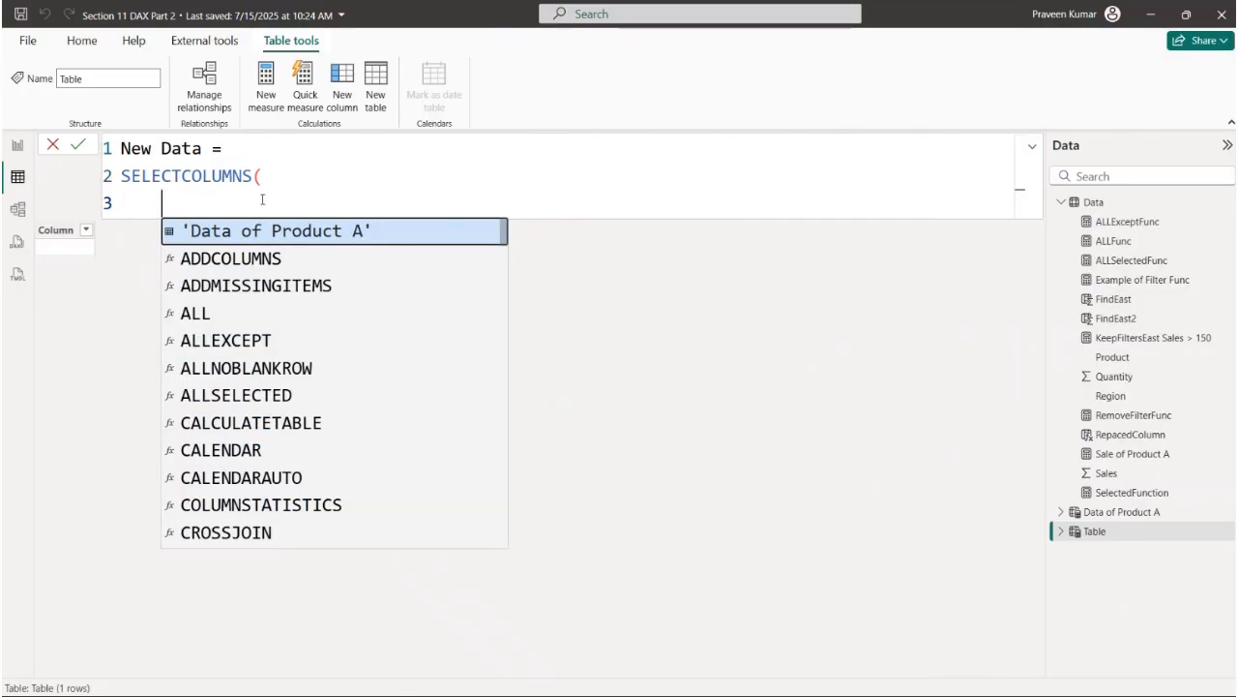
text(Data,)
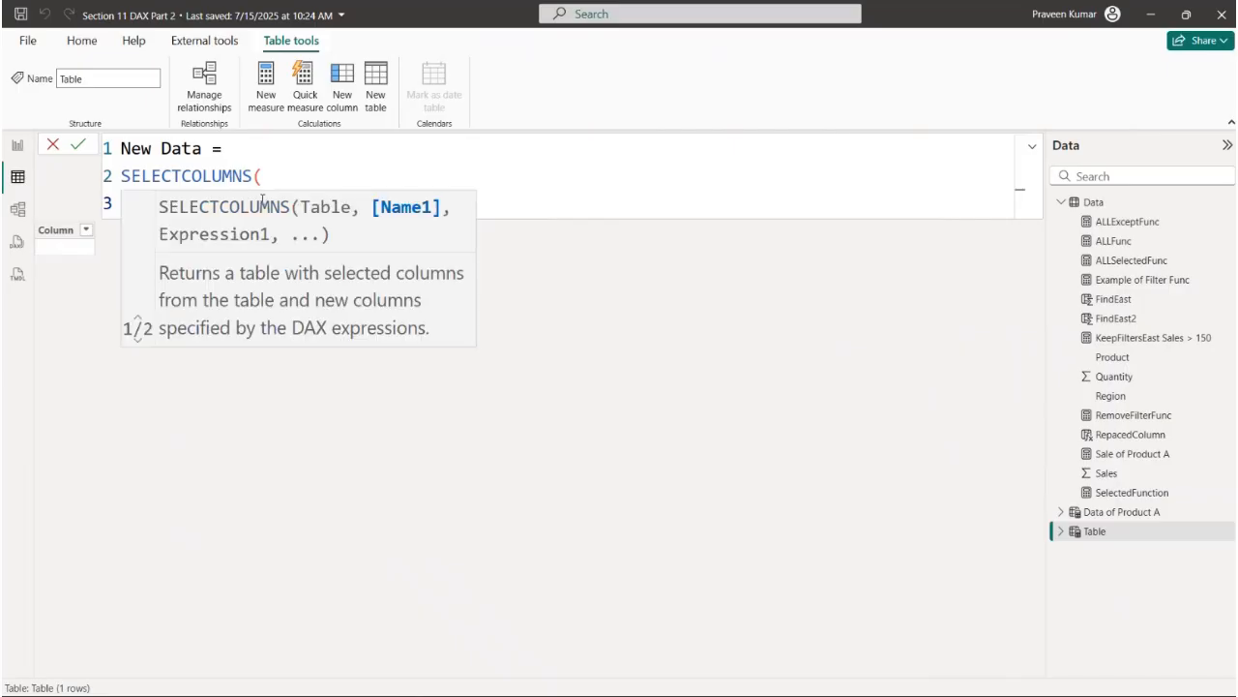
key(shift+Return)
- Enter "New Region" as the name of the first output column in the SELECTCOLUMNS formula
click(267, 183)
click(171, 232)
text(")
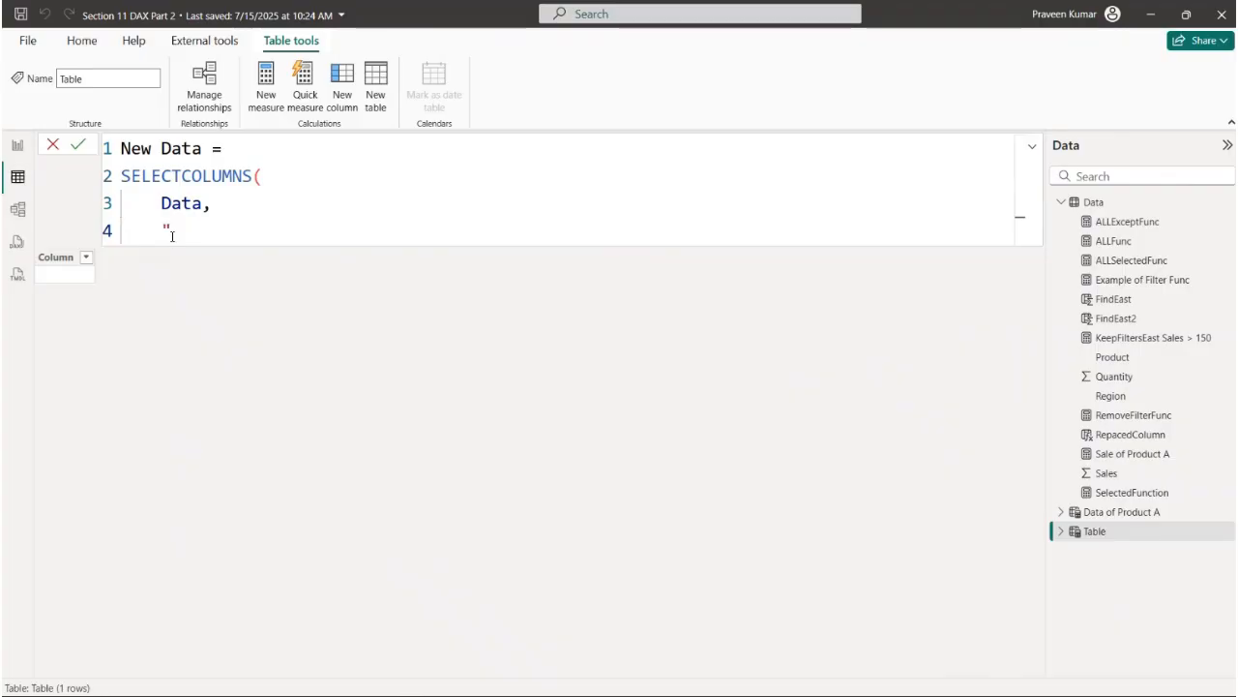
text(New Region",)
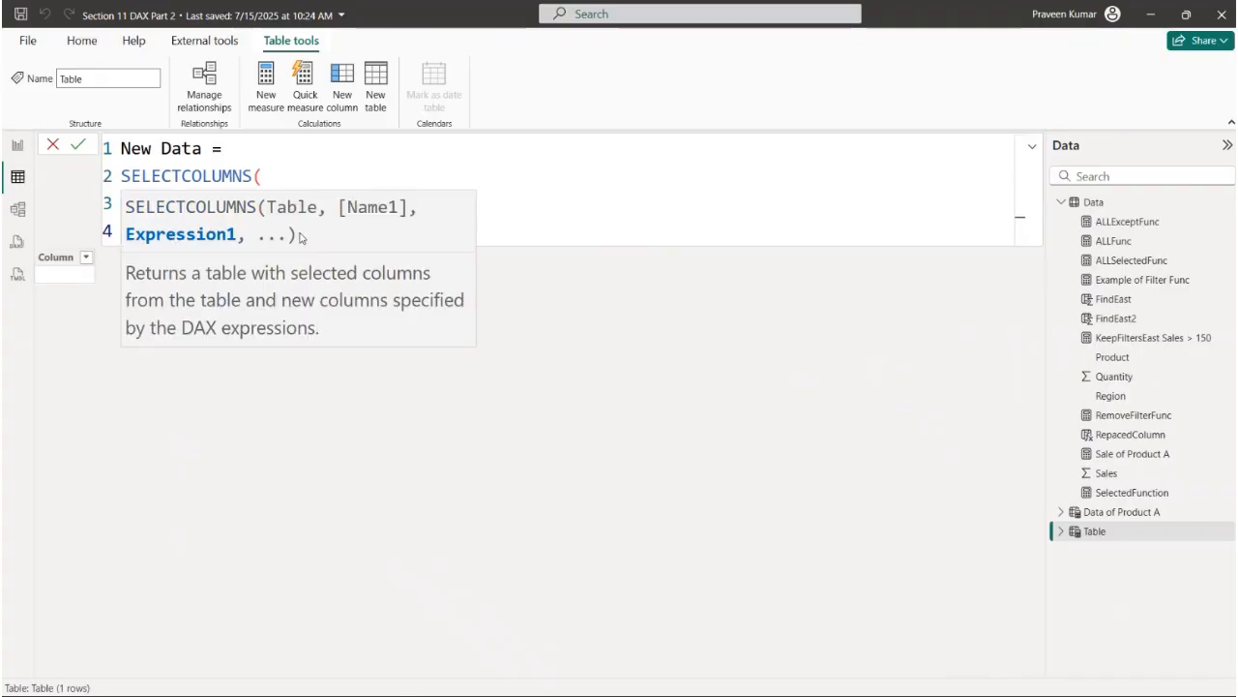
- Use Data[Region] as the expression for the "New Region" column
click(337, 174)
click(333, 205)
click(326, 238)
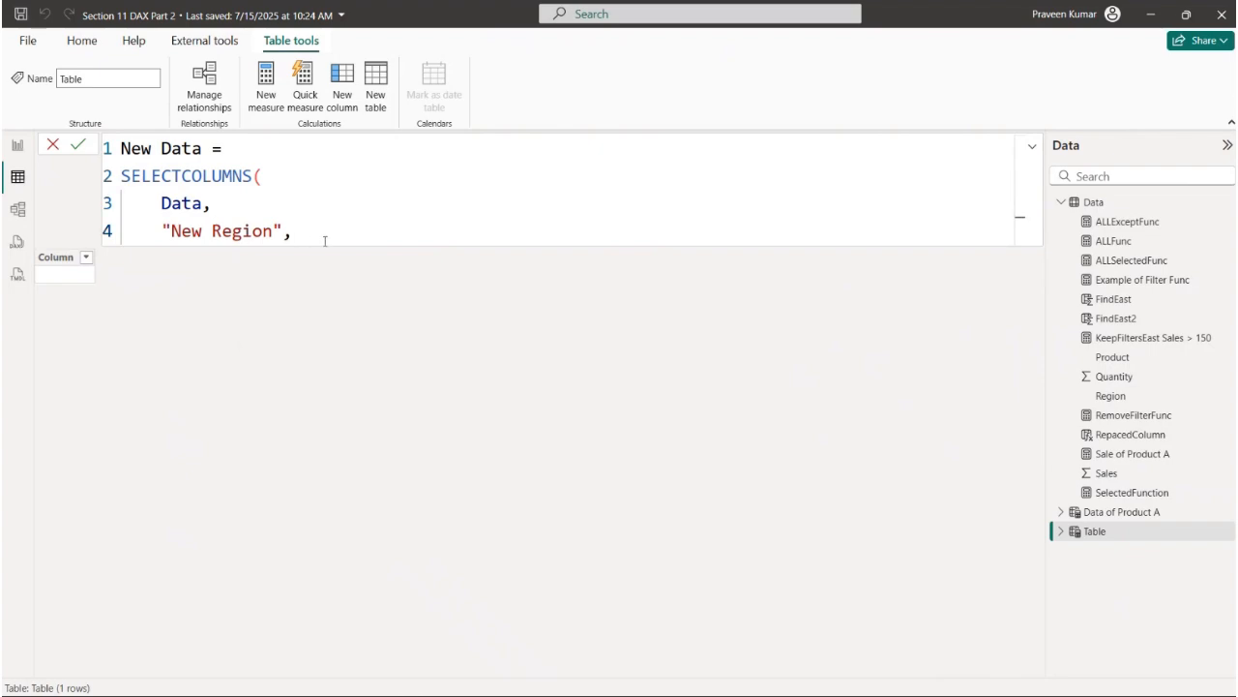
text(Re)
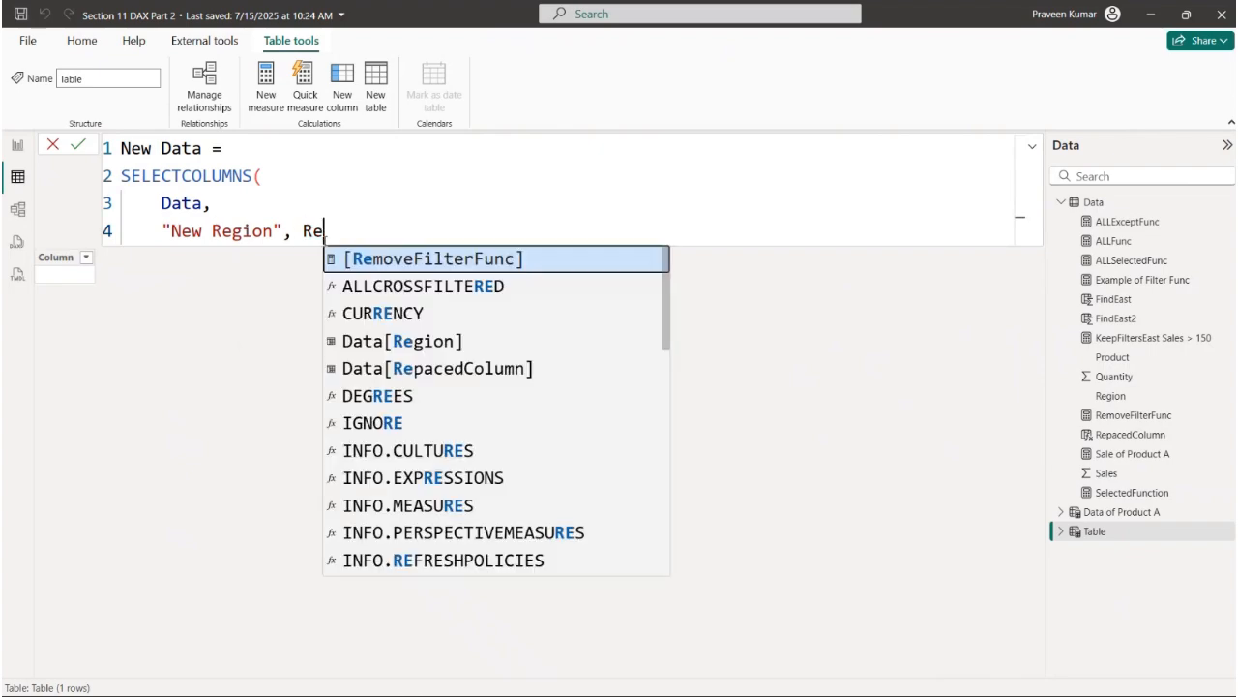
key(Down)
key(Down)
key(Down)
key(Tab)
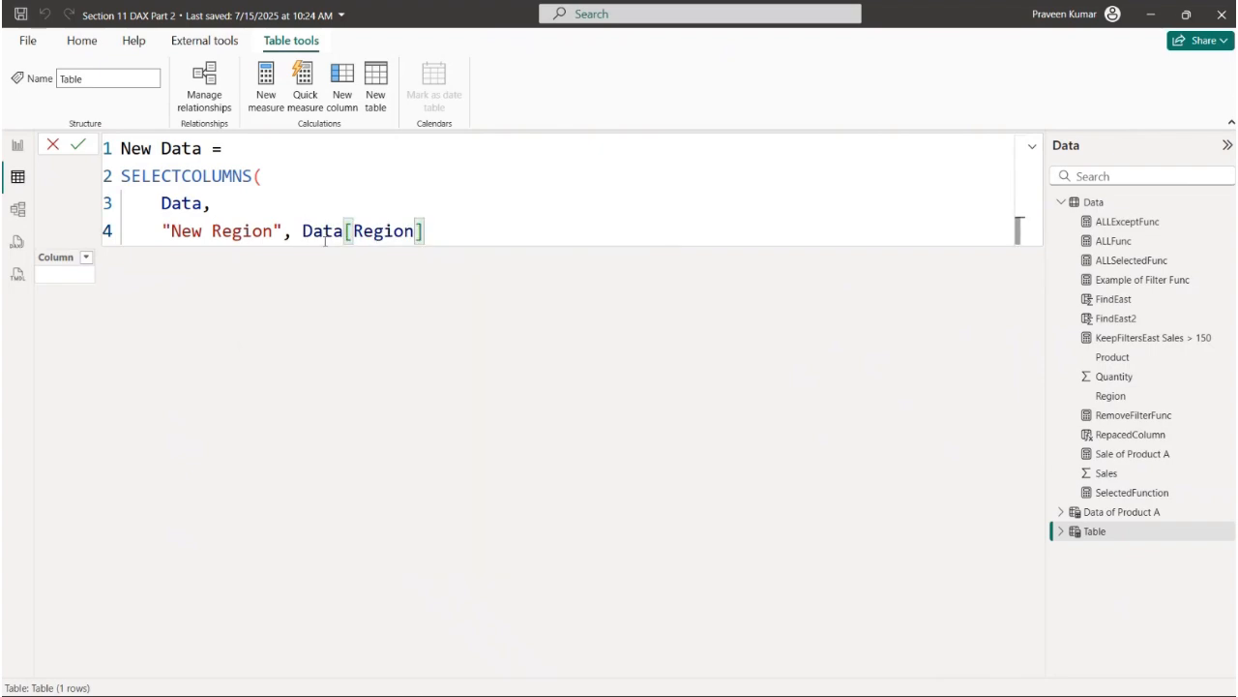
- Add "Sale New" as the name of the second output column on a new line of the SELECTCOLUMNS formula
text(,)
key(shift+Return)
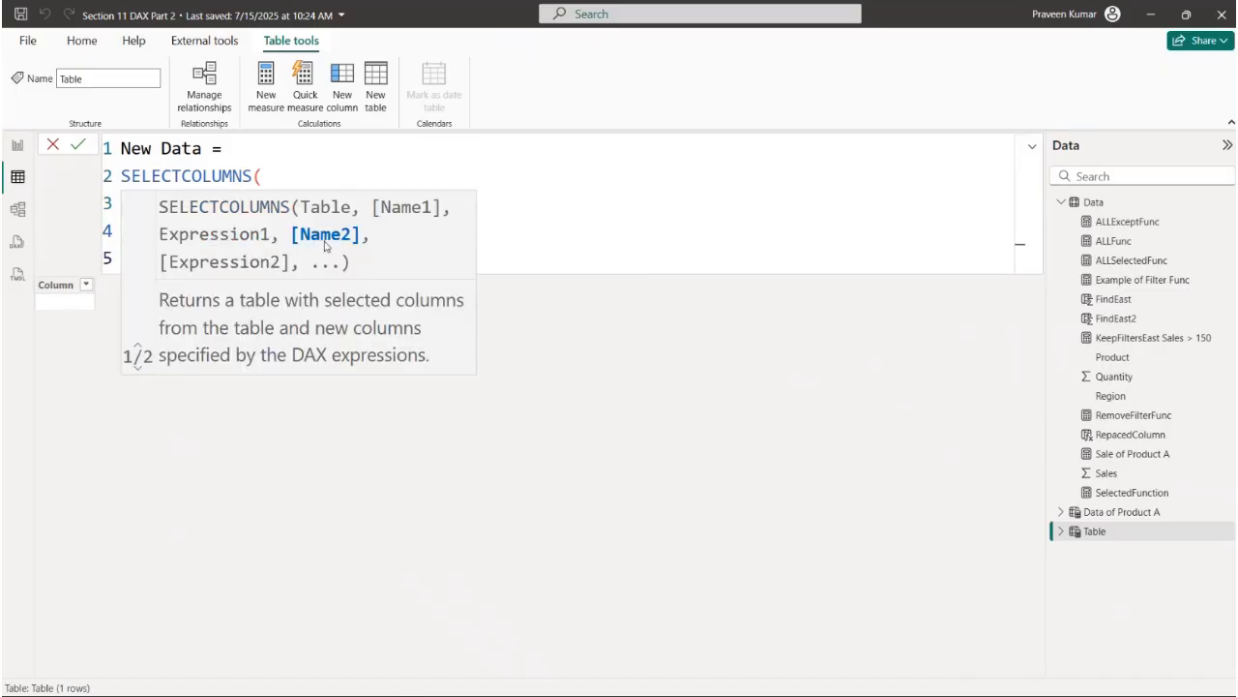
click(513, 225)
click(242, 255)
text("Sale)
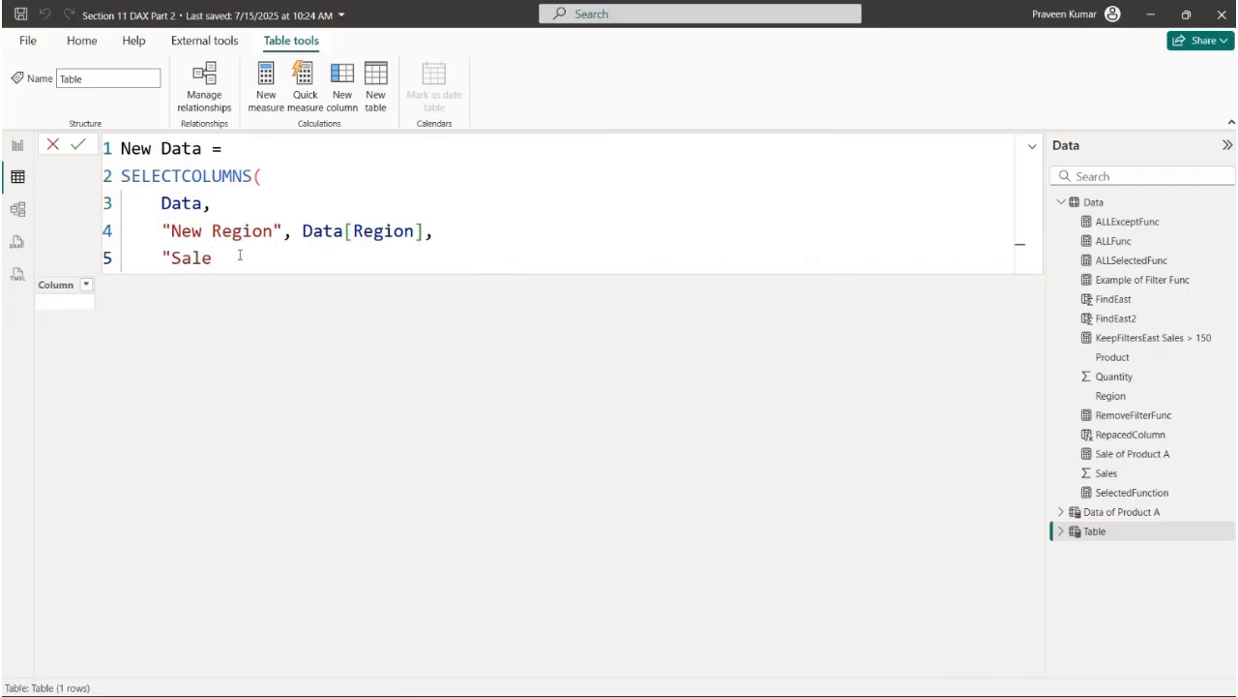
text( New",Data)
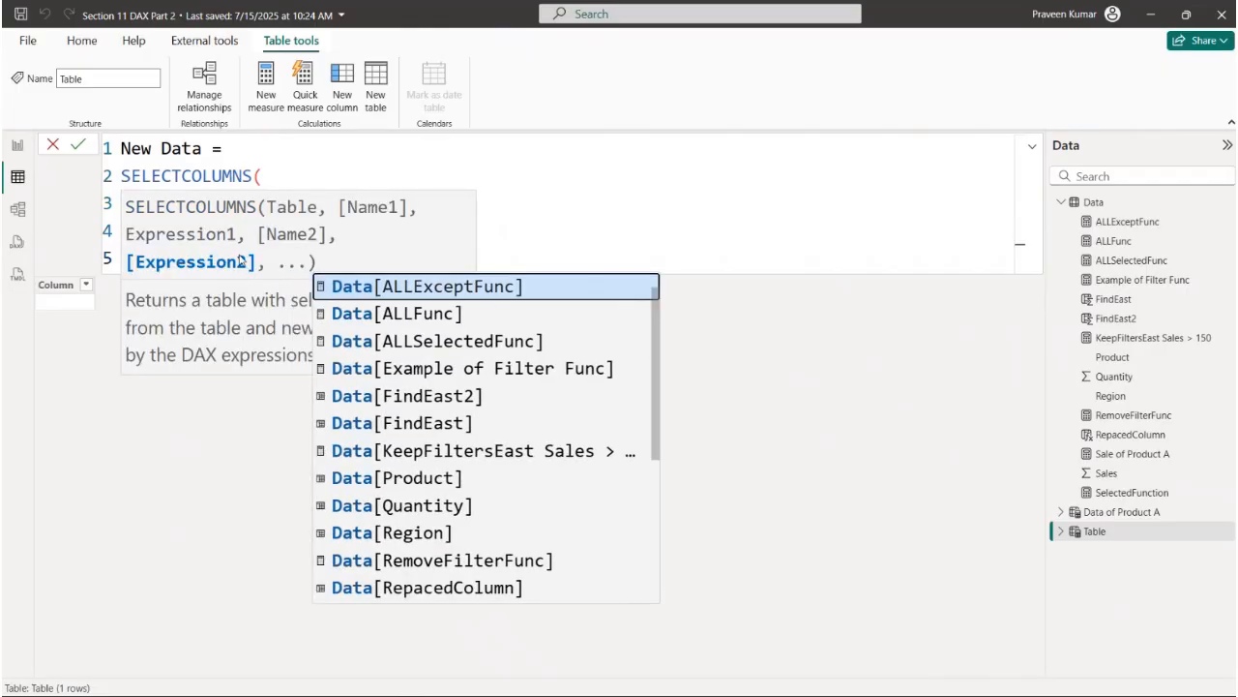
- Use Data[Sales] as the expression for the "Sale New" column, close the function on a new line and commit the New Data table
key(Escape)
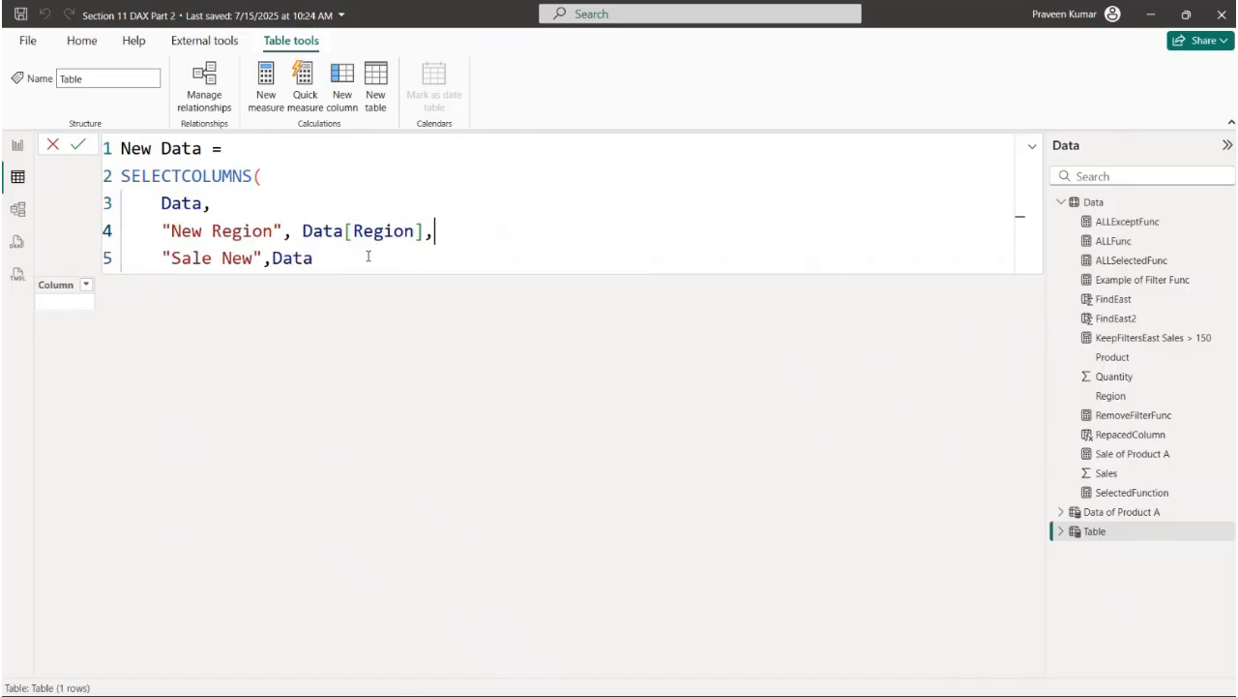
text([Sales])
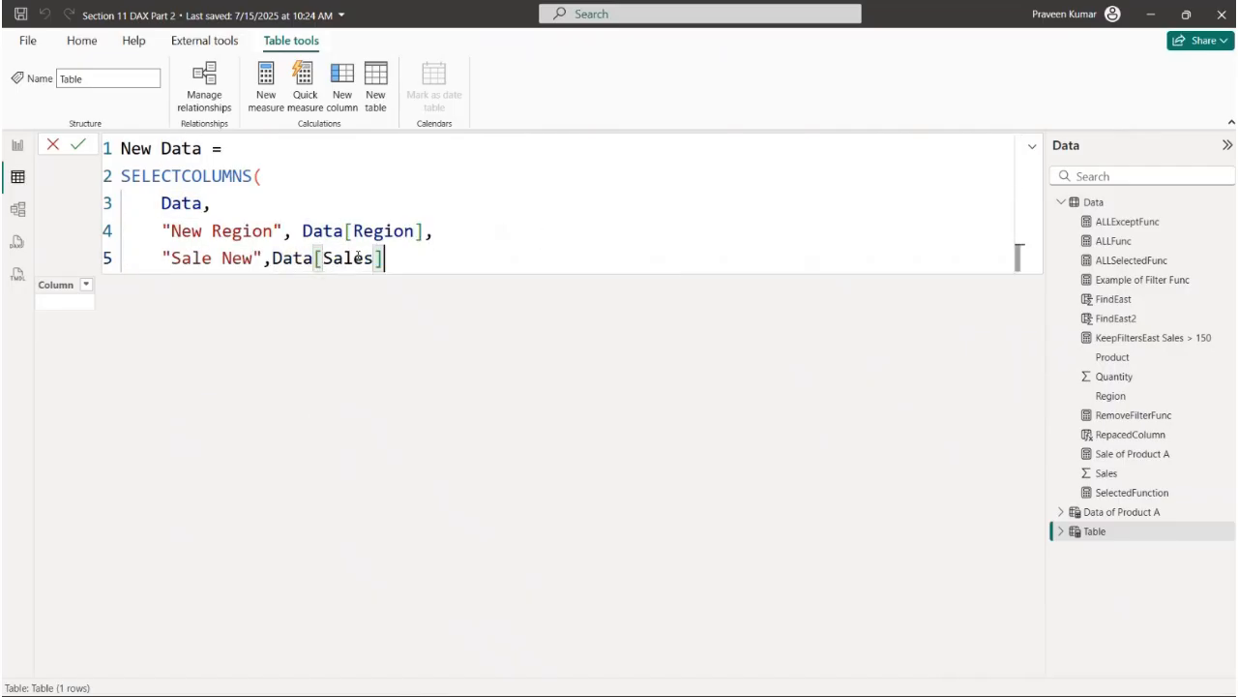
key(shift+Return)
text())
key(Return)
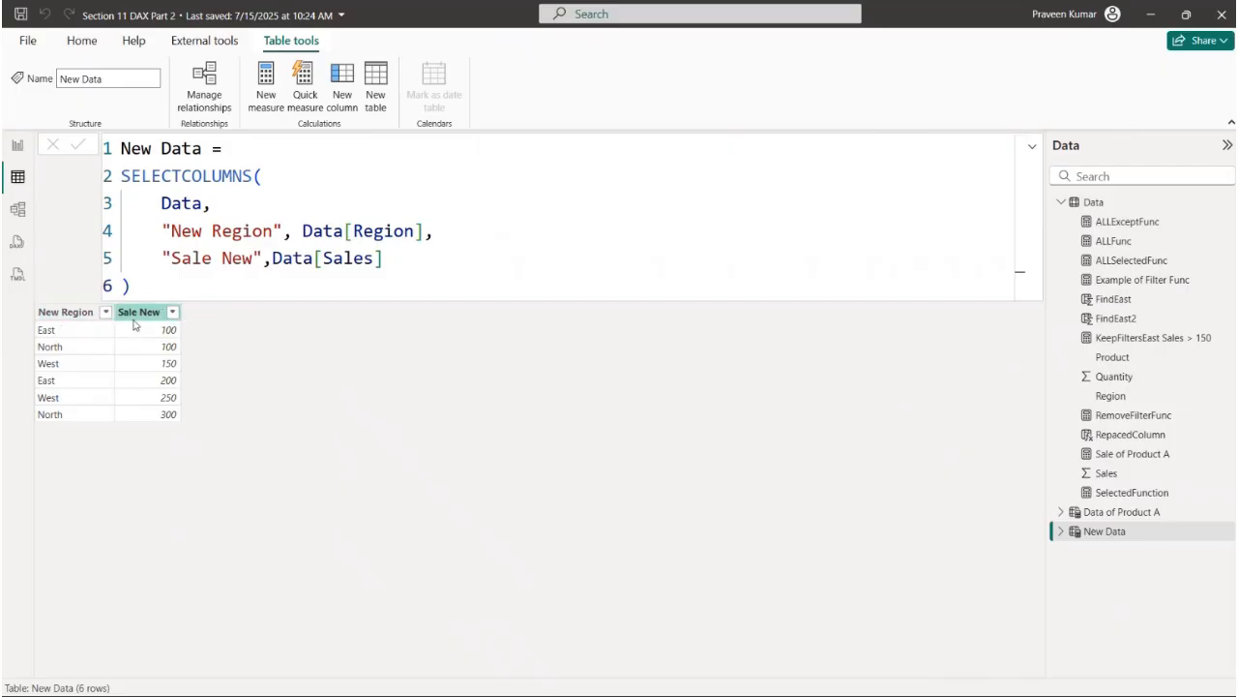
- Compare the Data, Data of Product A and New Data tables, and review the SELECTCOLUMNS formula of New Data
click(1092, 205)
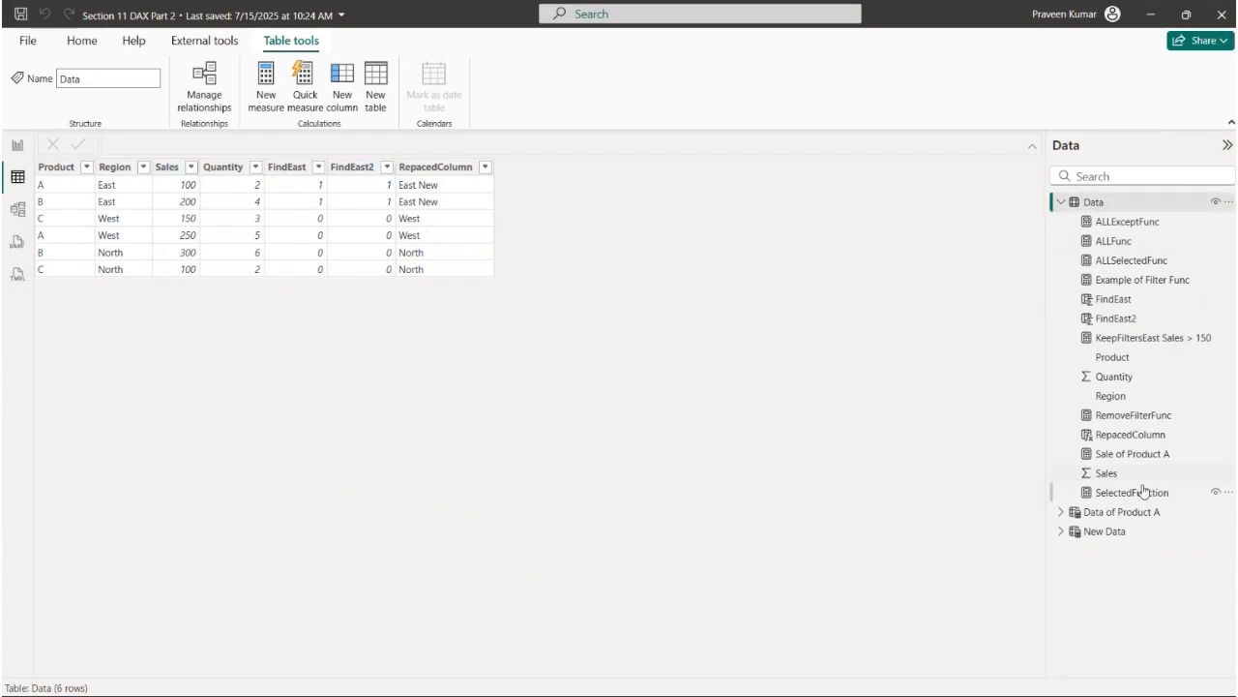
click(1126, 511)
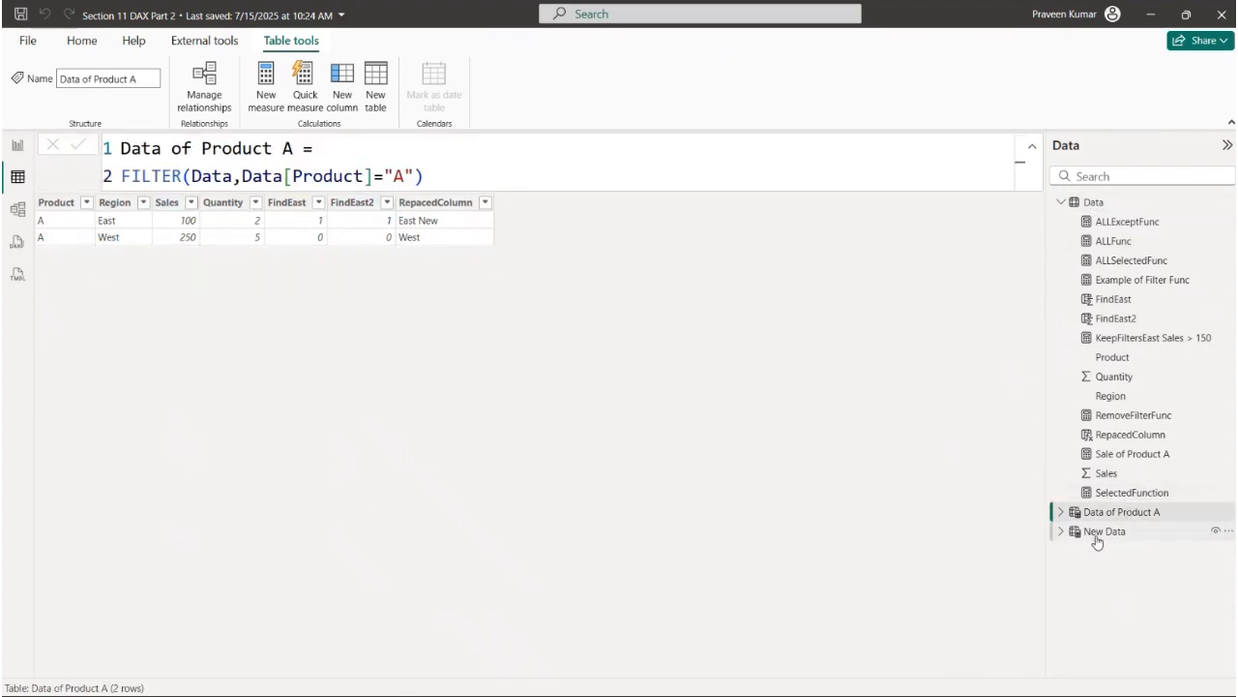
click(1097, 534)
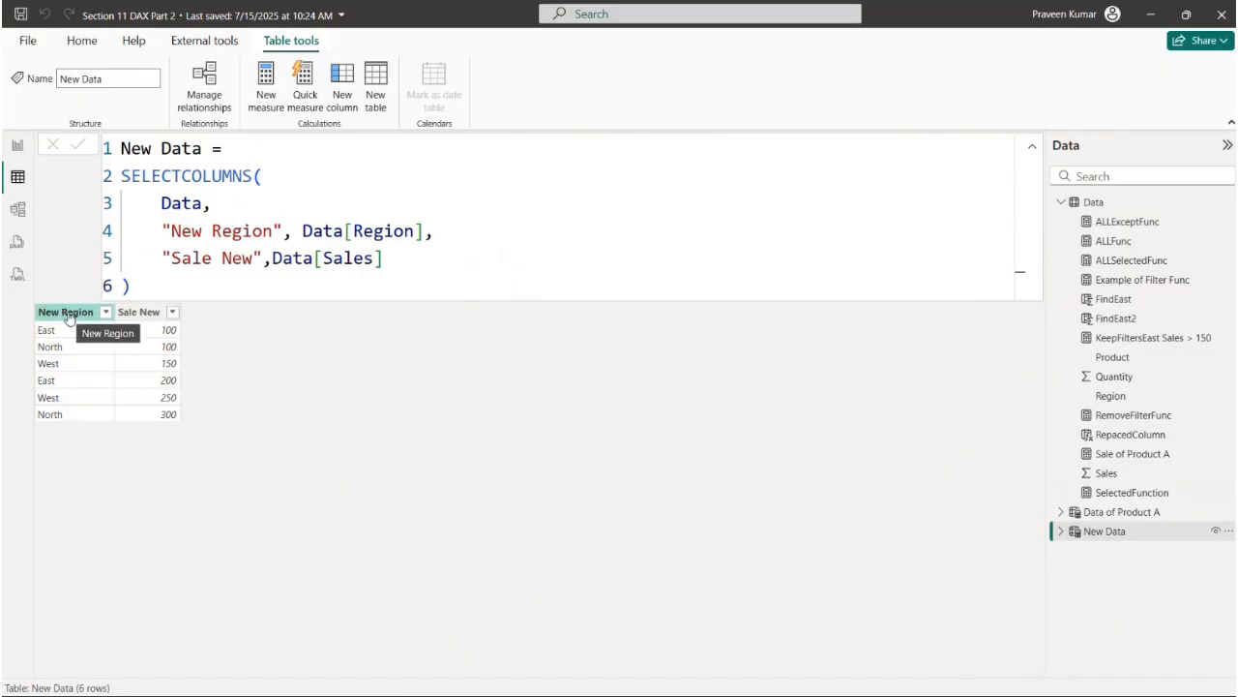
drag(132, 286, 117, 182)
click(260, 193)
drag(257, 181, 118, 183)
drag(275, 282, 118, 176)
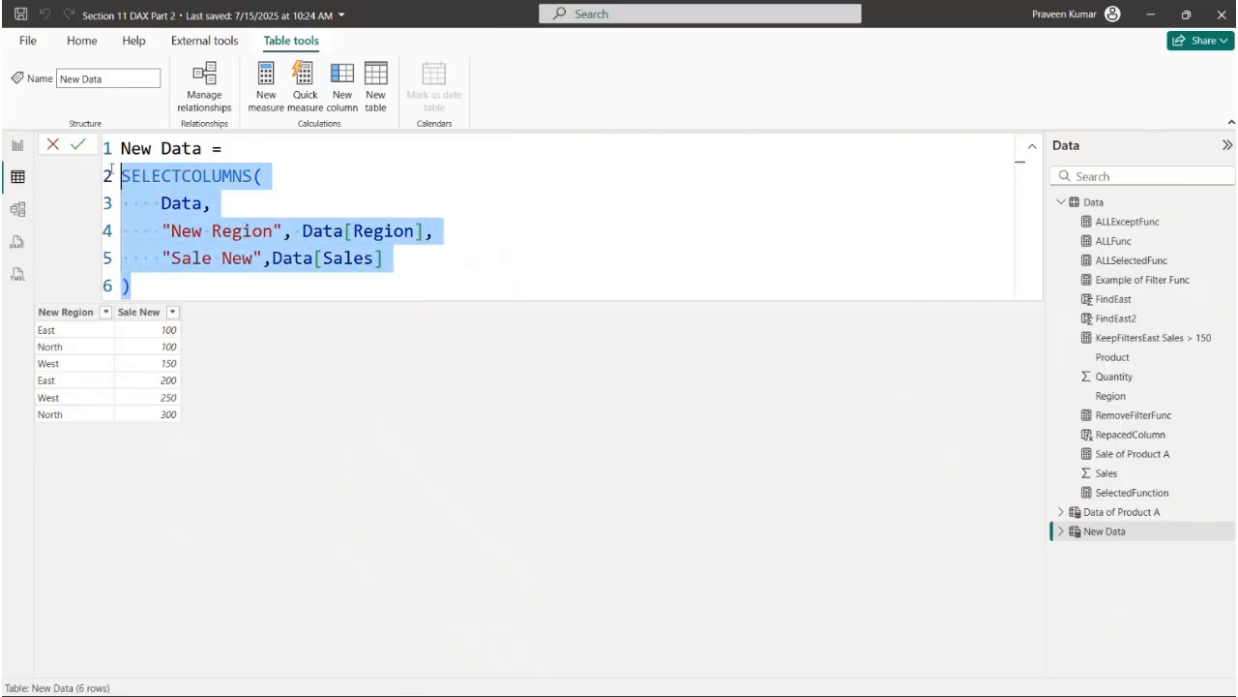
- Open the Summarize page in the report view and collapse the Build and Data panes
click(17, 144)
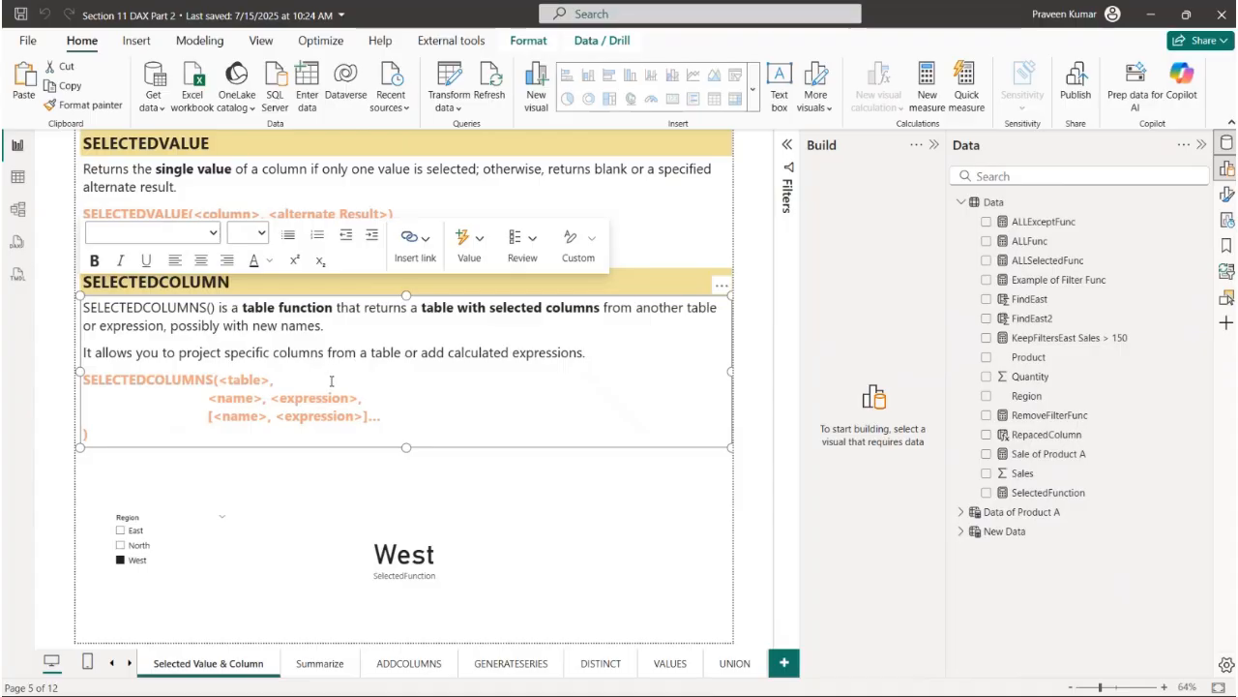
click(527, 499)
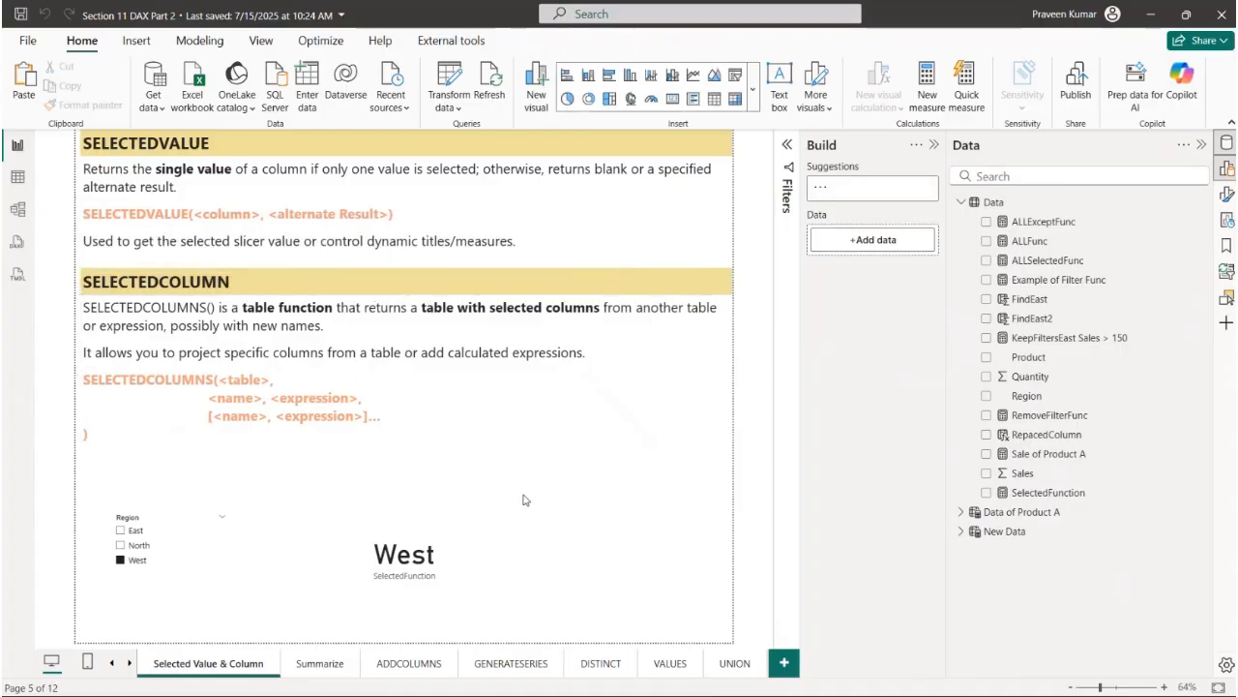
click(324, 664)
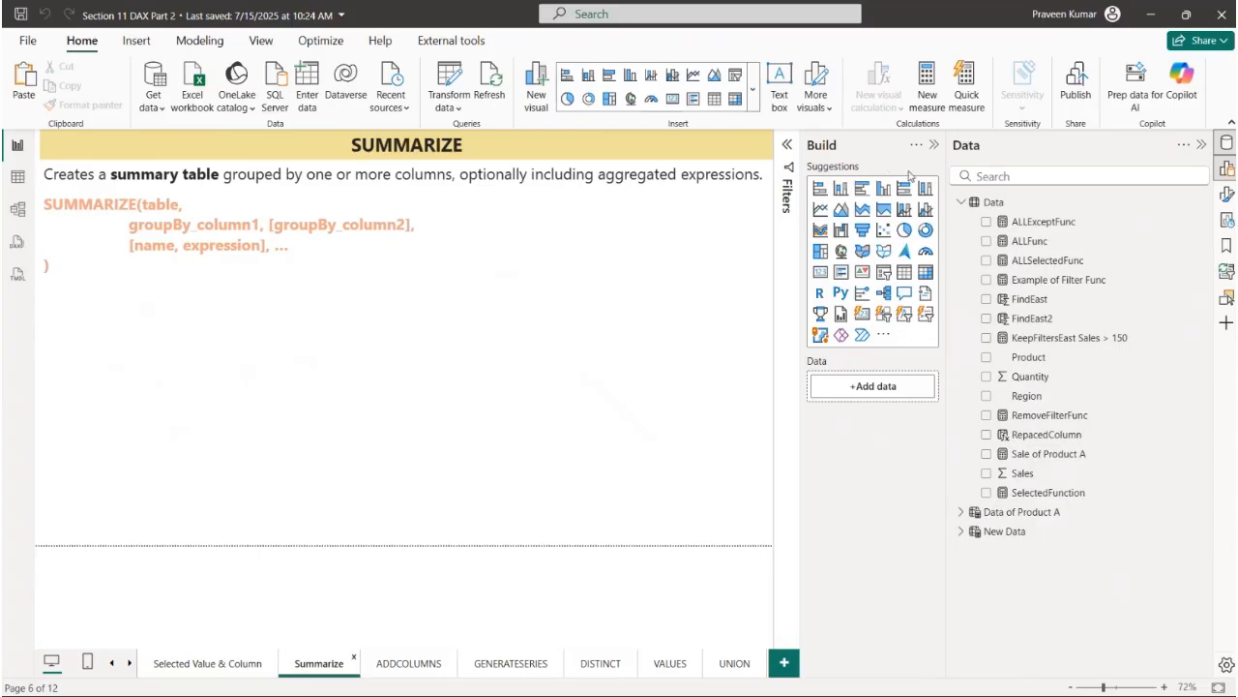
click(934, 144)
click(1203, 145)
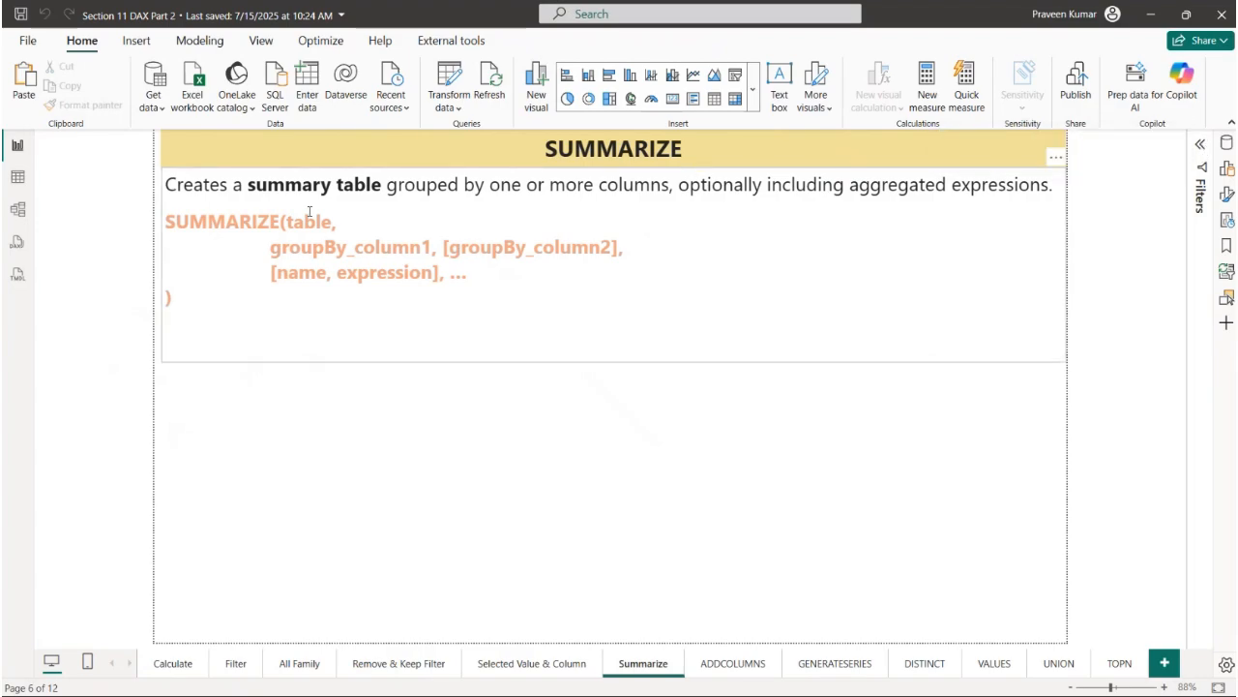
- Examine the SUMMARIZE notes, covering the description, table argument, group-by columns and the name and expression pair
drag(384, 190, 1042, 185)
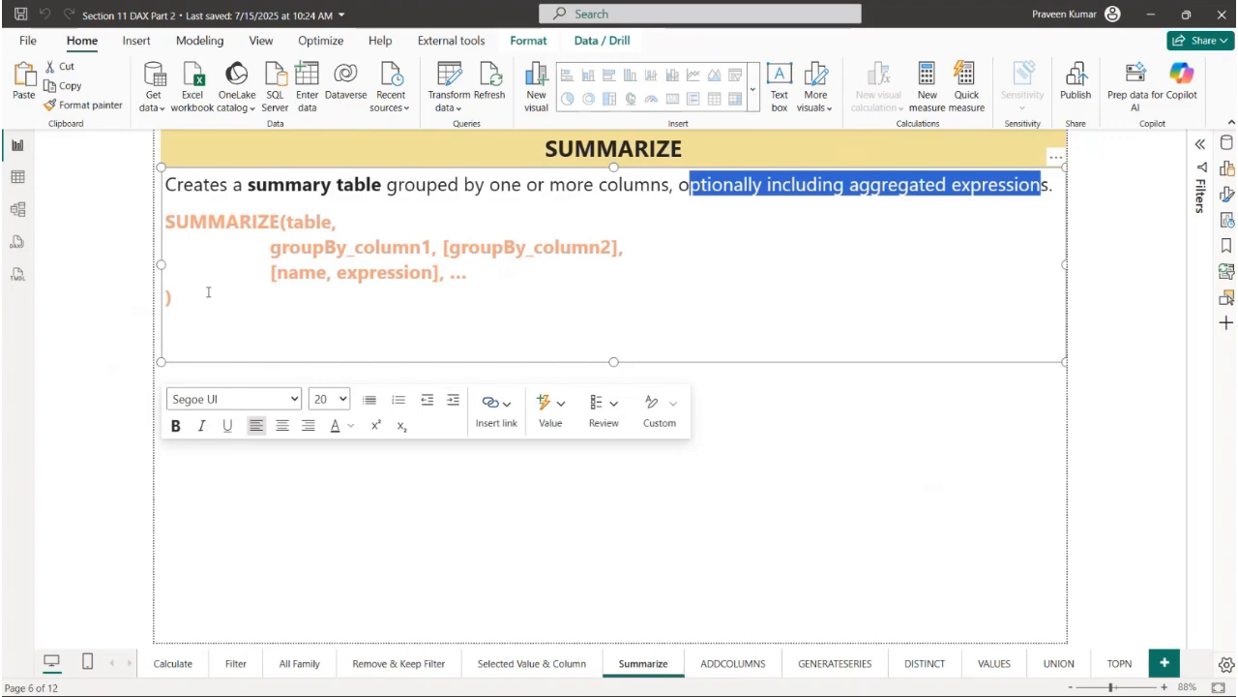
drag(168, 222, 333, 221)
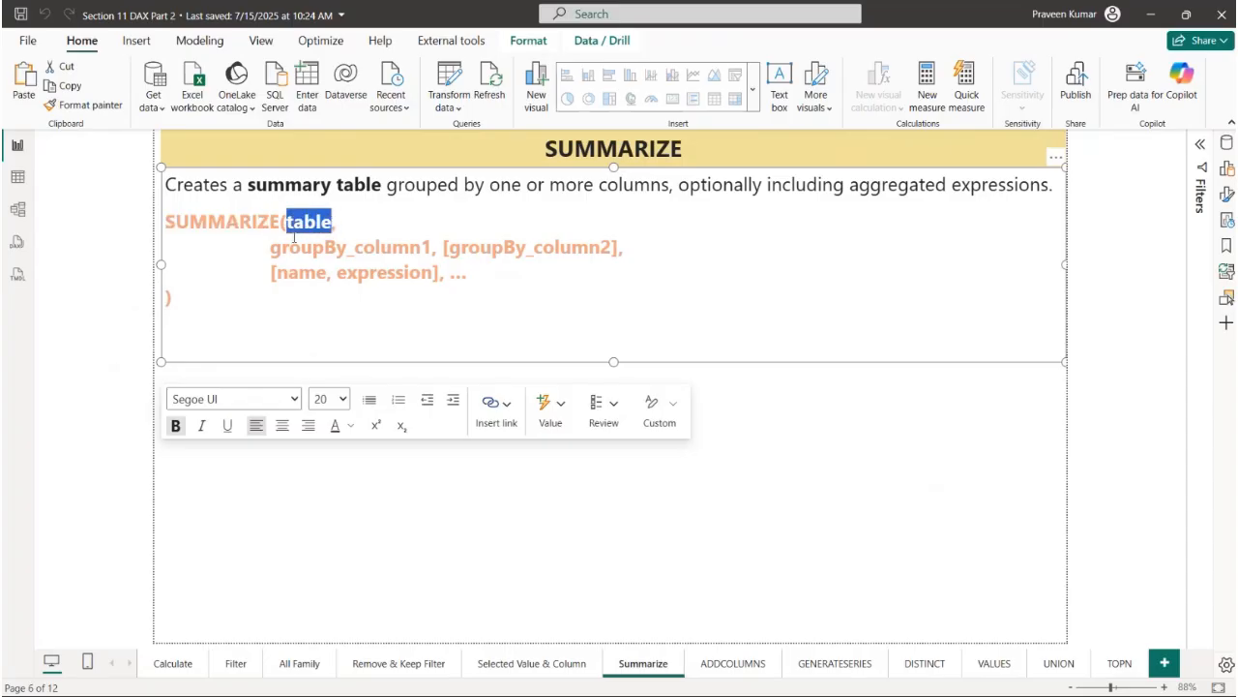
drag(270, 248, 432, 247)
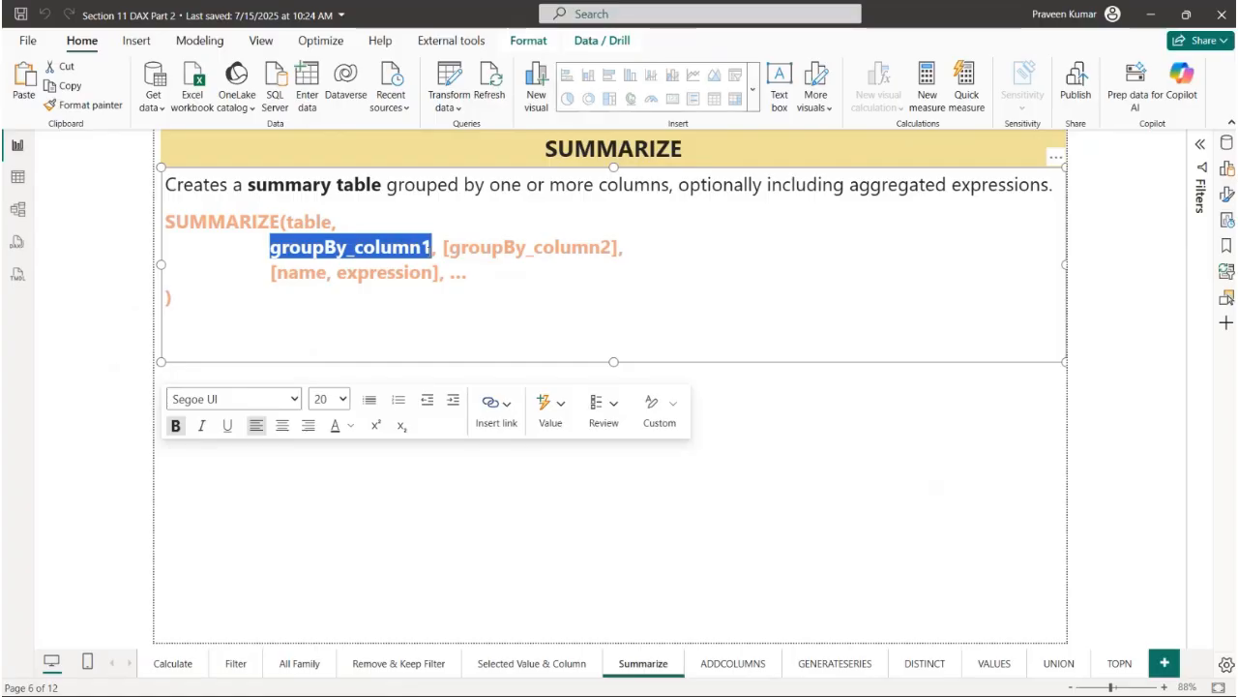
drag(442, 247, 621, 247)
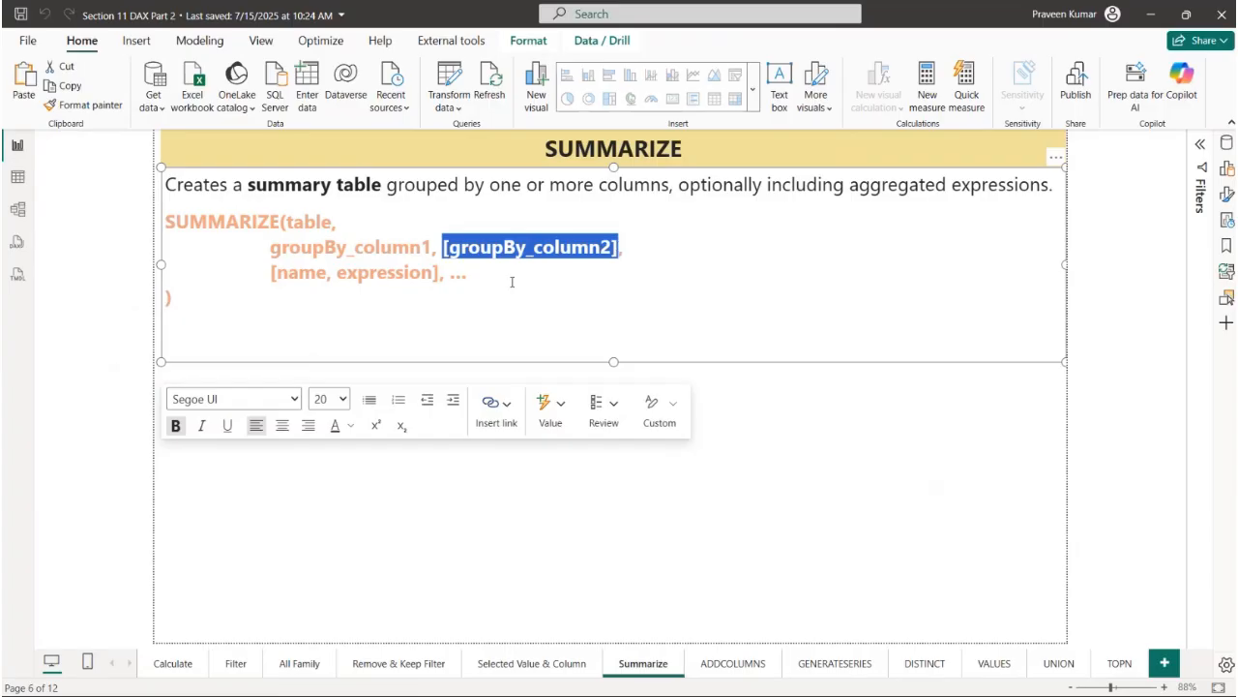
drag(266, 274, 444, 274)
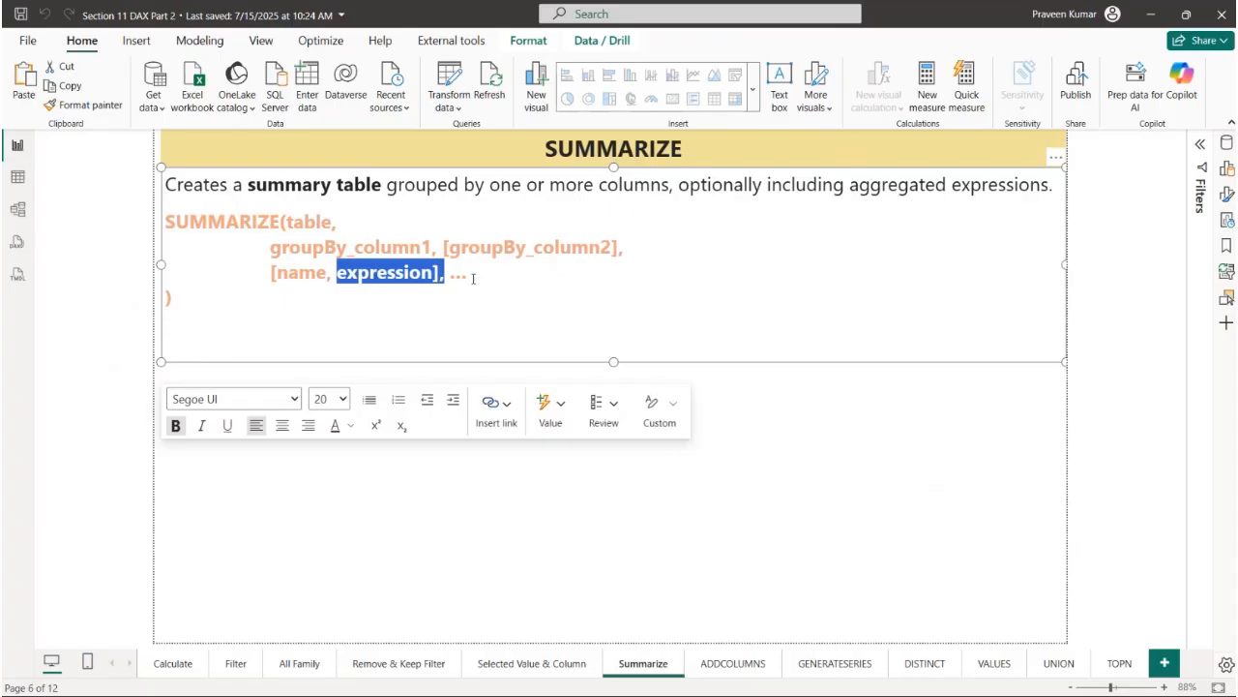
- Show the Data table in the table view and create a new calculated table named Summary Table
click(14, 176)
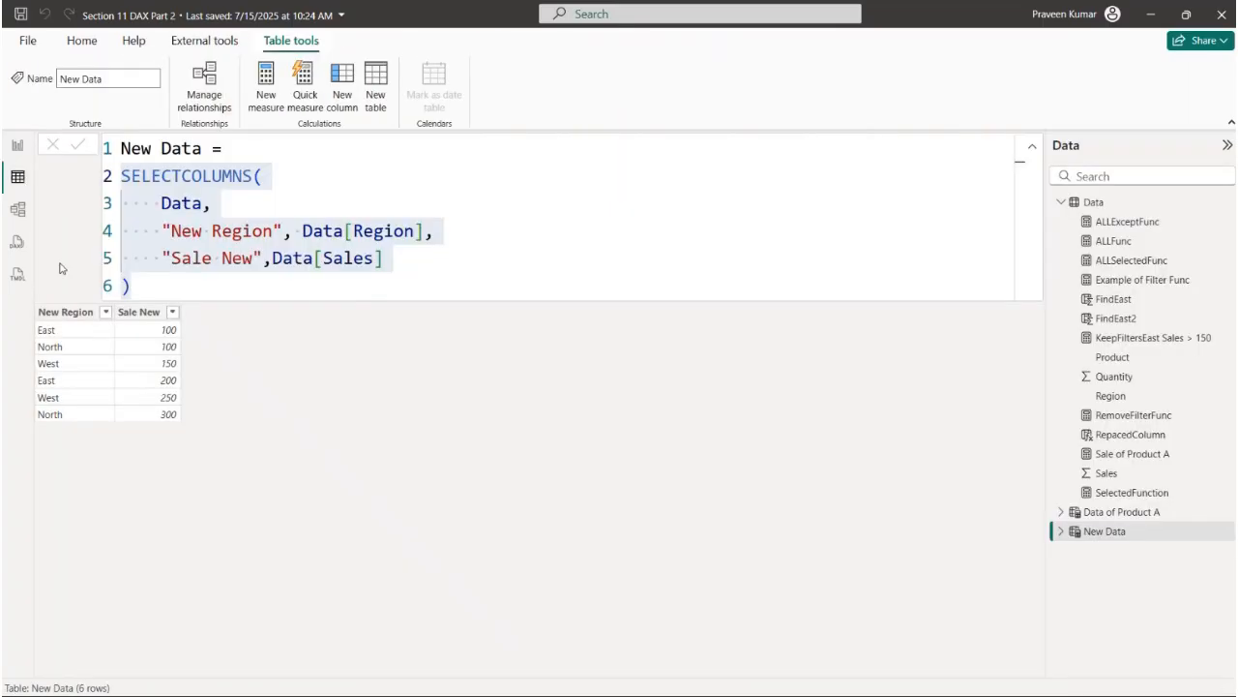
click(1126, 207)
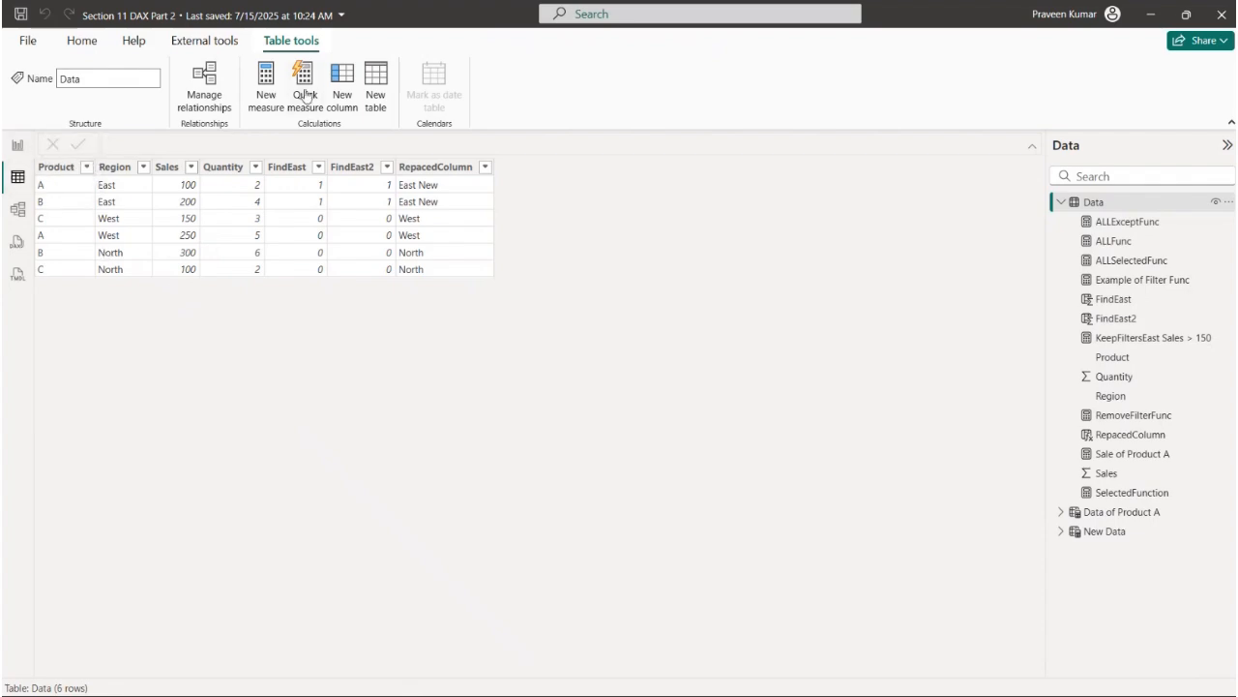
click(376, 93)
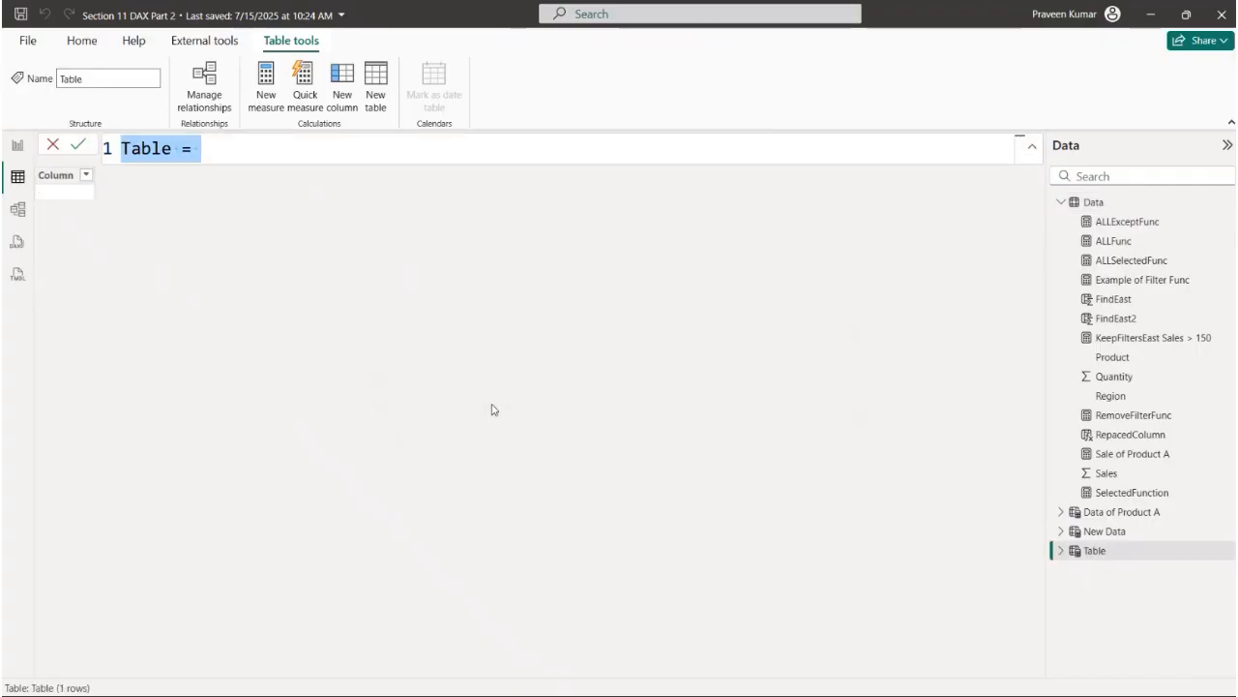
text(Summart)
key(BackSpace)
text(y Tab)
key(BackSpace)
text(able =)
- Start the Summary Table formula with the SUMMARIZE function on its own line, followed by an empty line for the arguments
key(shift+Return)
text(SUM)
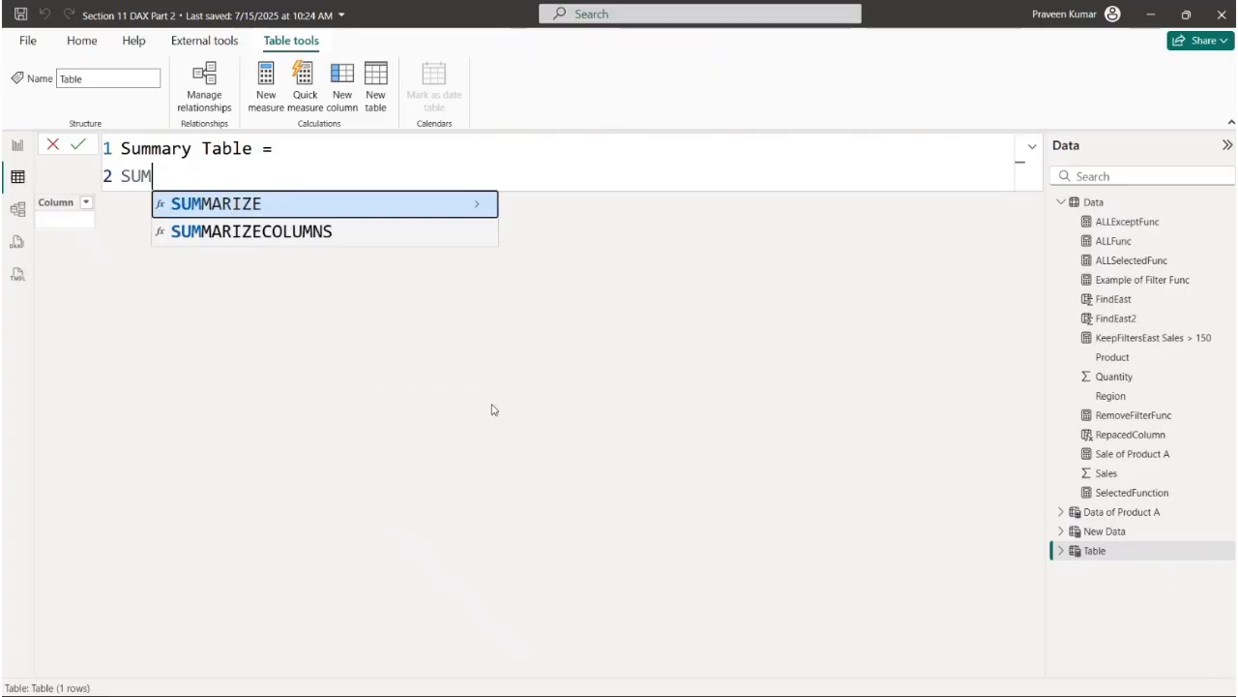
key(Tab)
key(shift+Return)
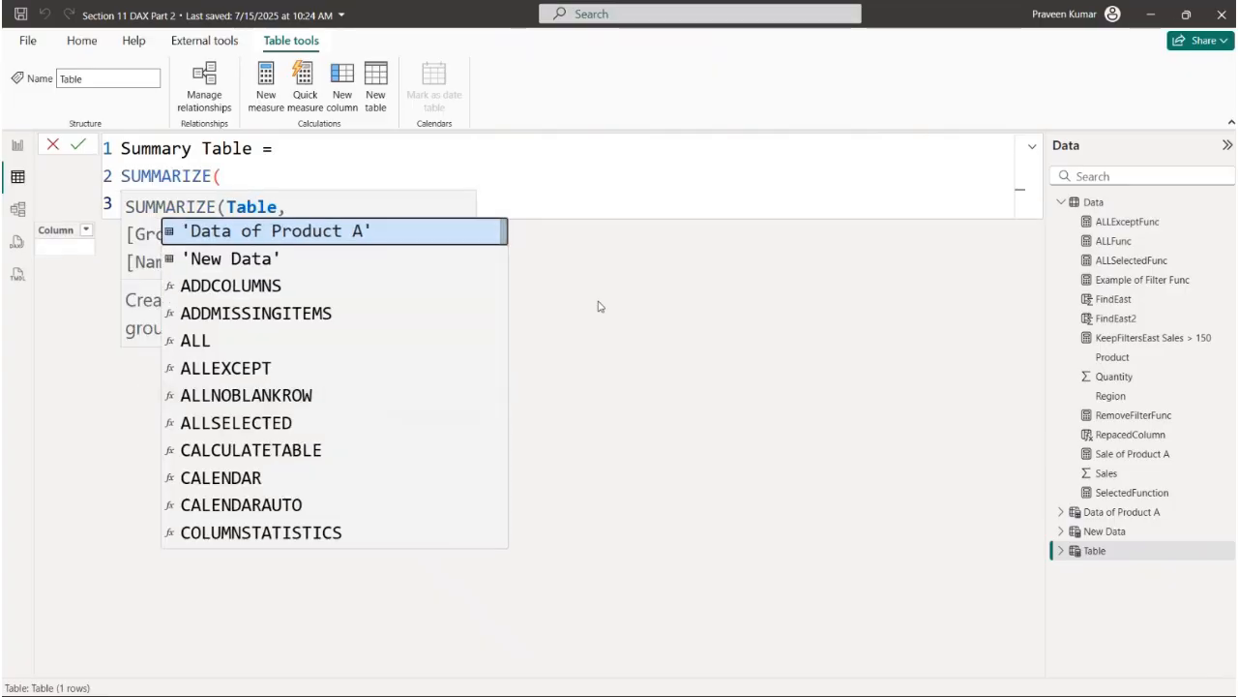
click(497, 189)
click(311, 200)
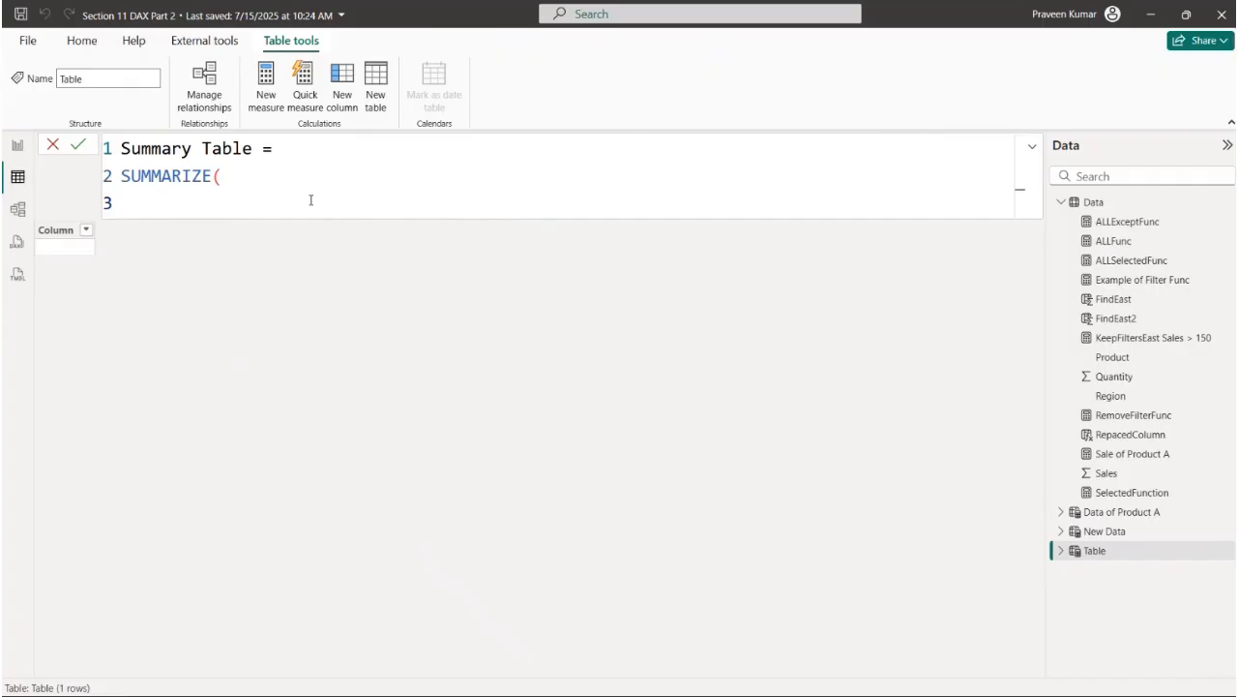
- Enter the Data table as the first argument of SUMMARIZE, followed by a new line
text(Data)
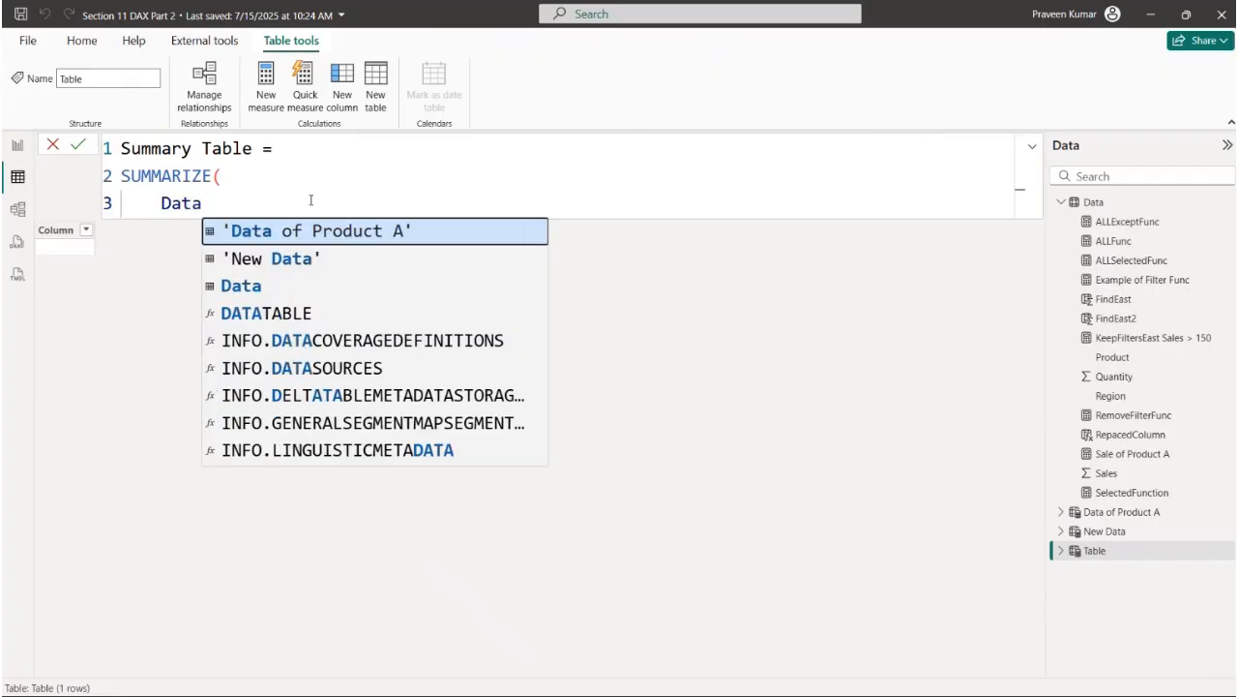
click(229, 287)
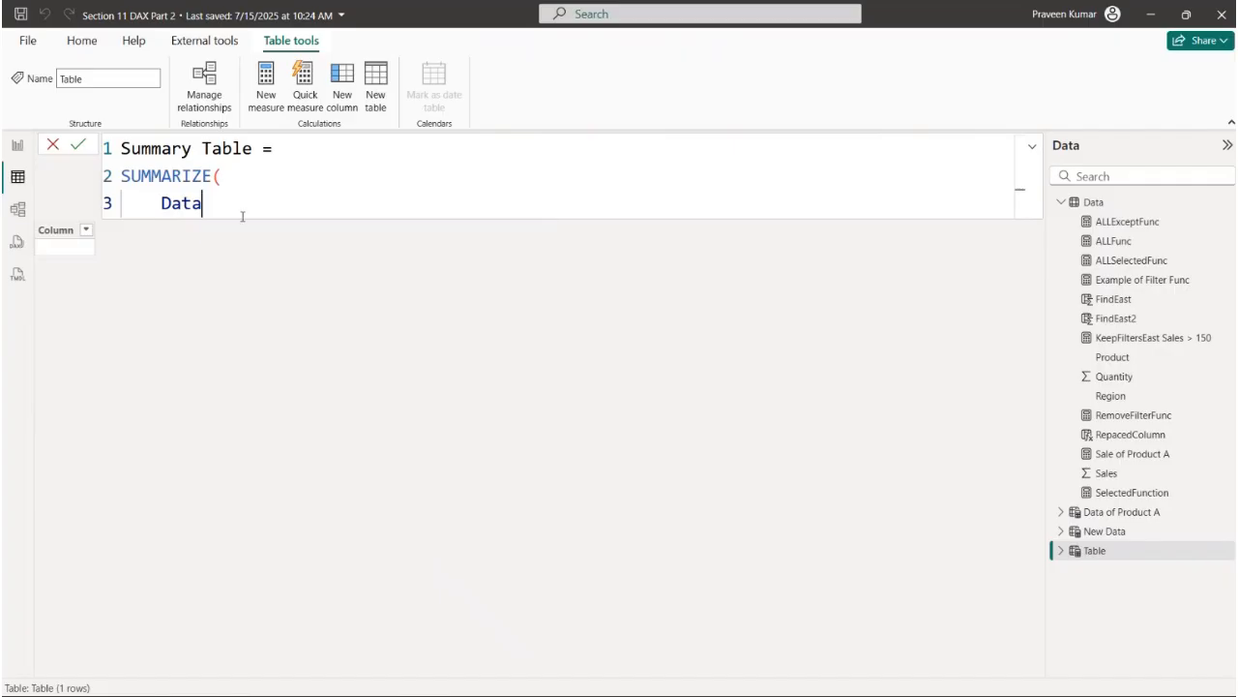
text(,)
key(shift+Return)
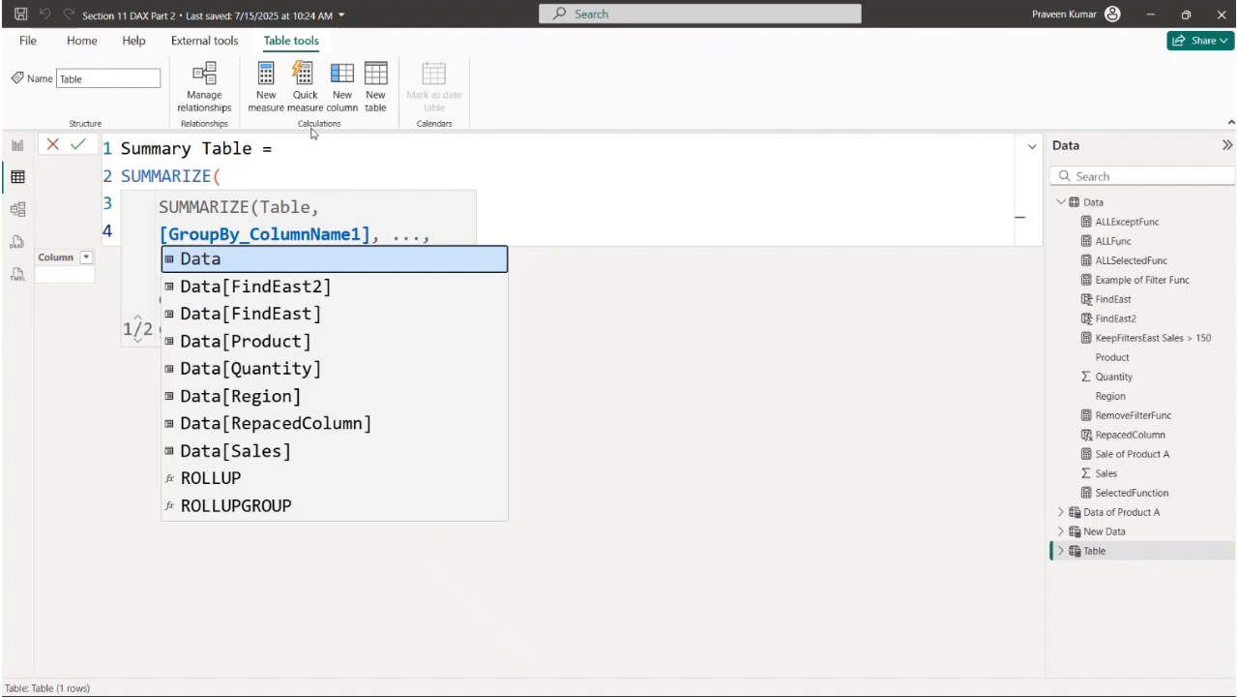
click(274, 160)
click(217, 228)
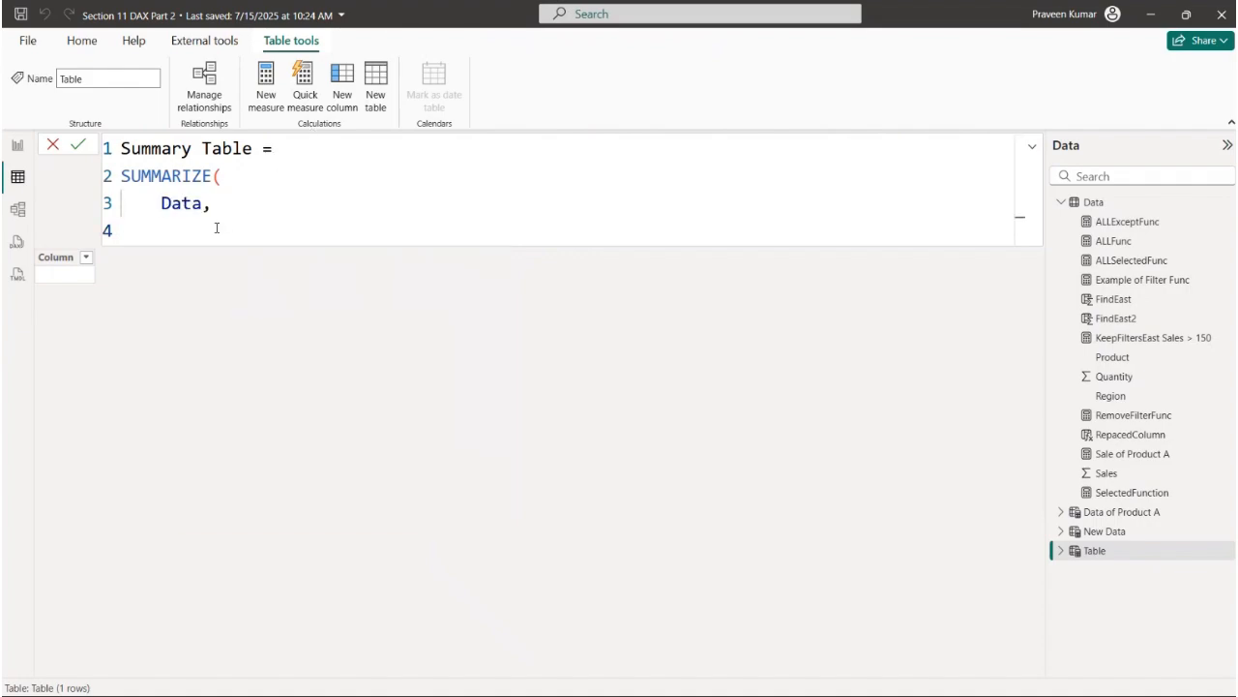
- Use Data[Product] as the group-by column in the SUMMARIZE formula, followed by a new line
text(Pro)
key(Tab)
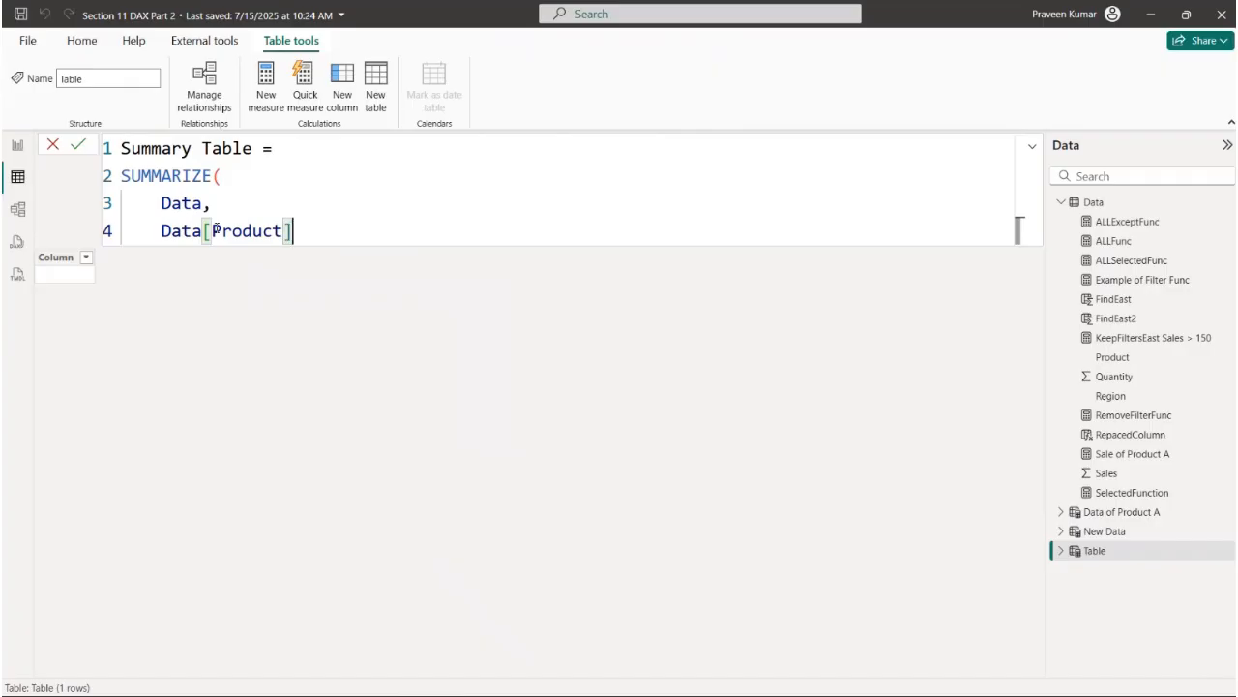
text(,)
key(Return)
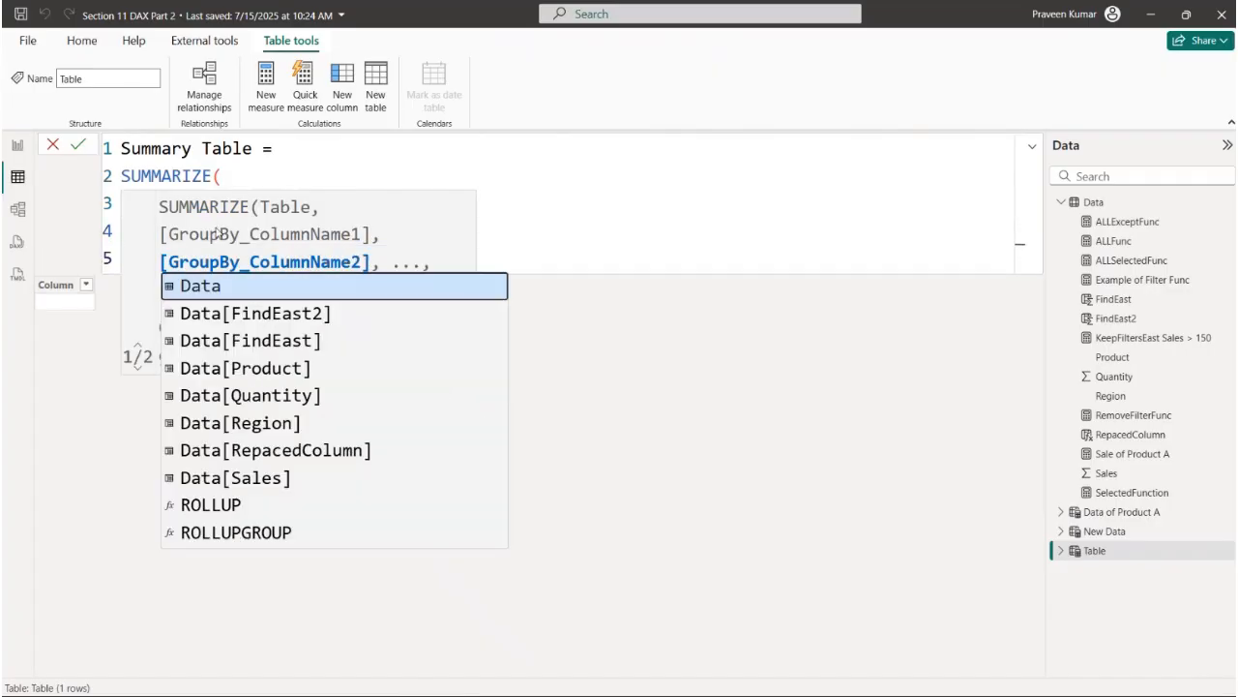
click(581, 242)
click(229, 269)
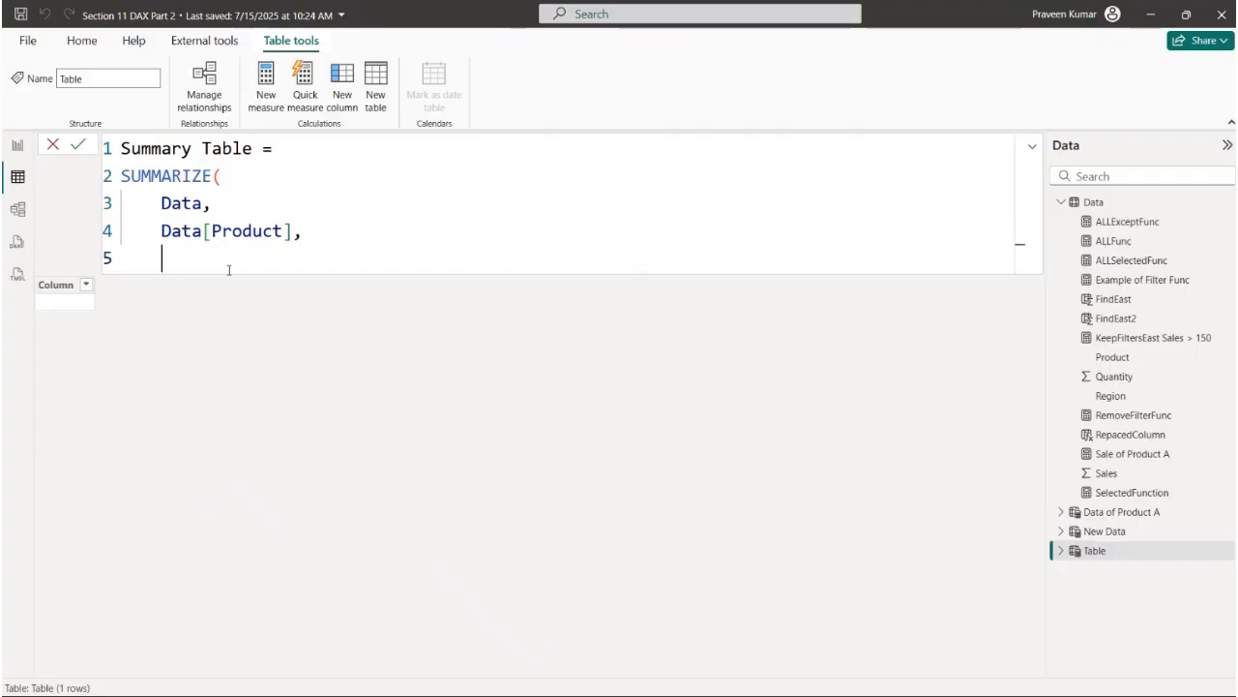
- Add a "Sale Amount" column to the SUMMARIZE formula with the expression SUM(Data[Sales])
text("Sale Amount", SUM)
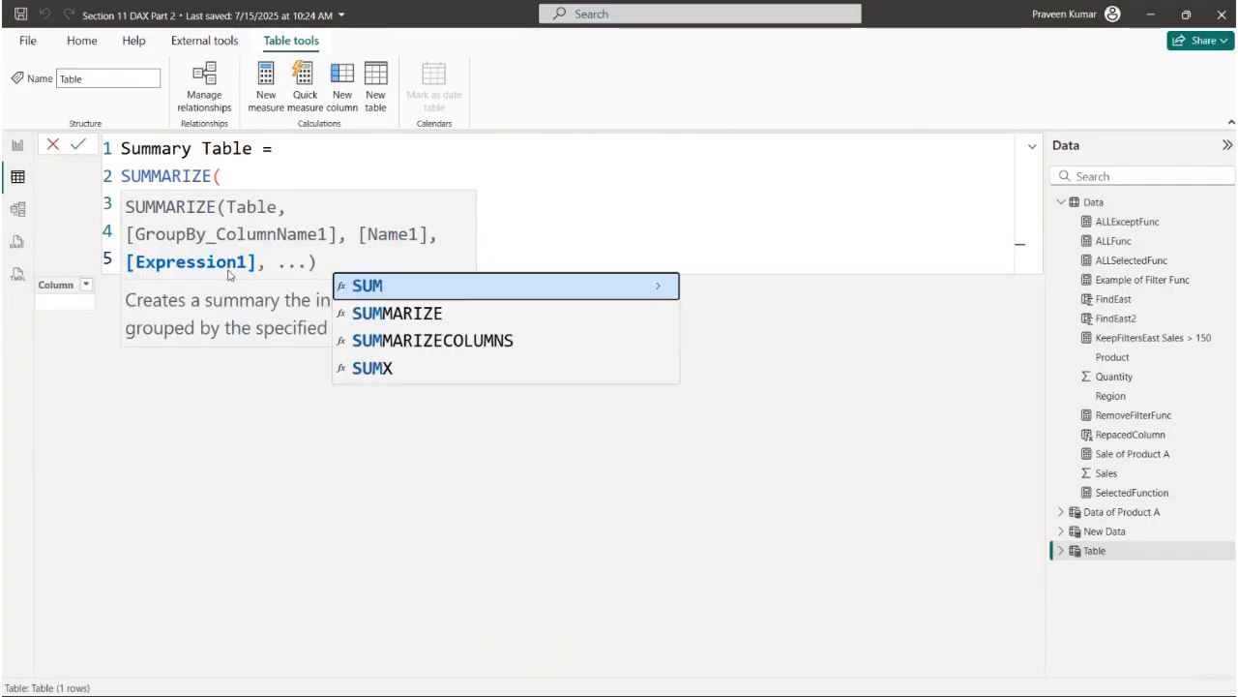
text((Sal)
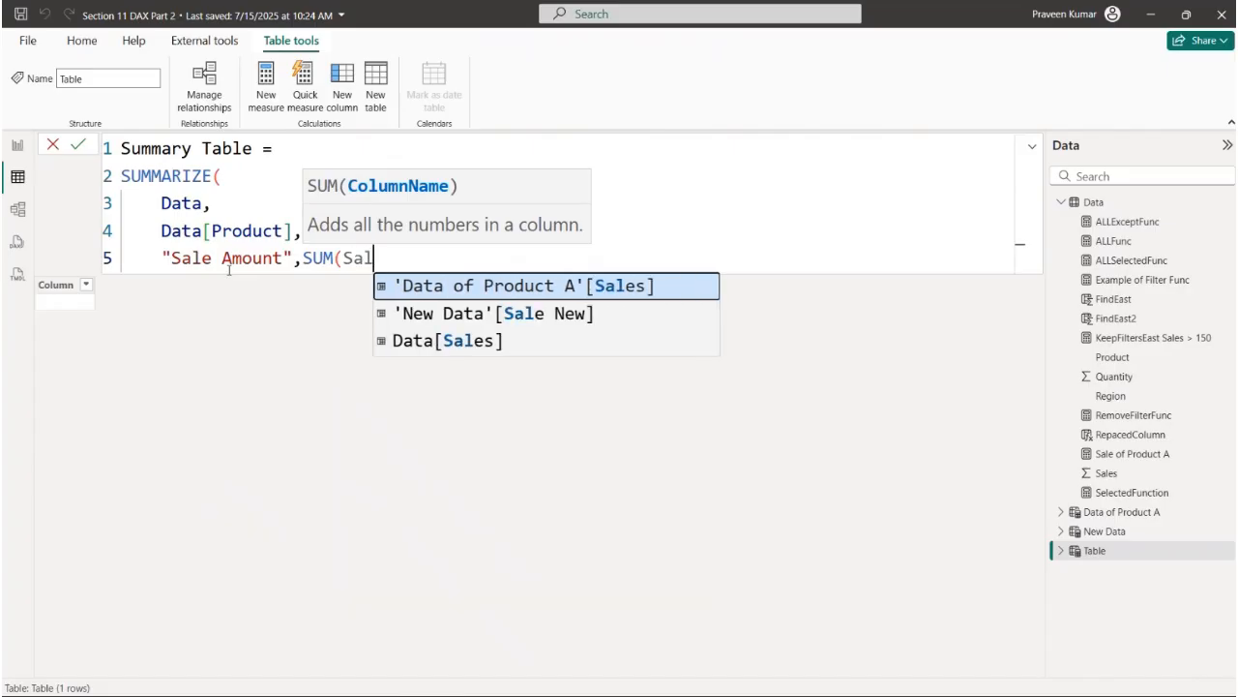
key(Down)
key(Down)
key(Tab)
text())
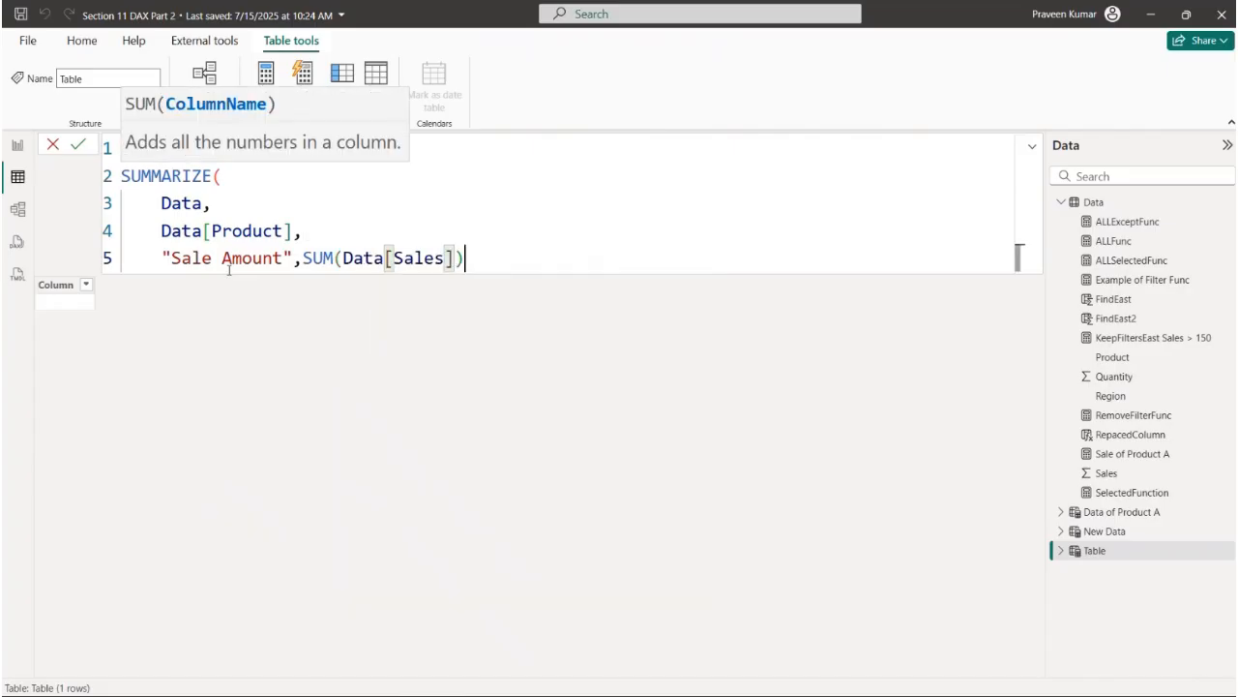
- Close the SUMMARIZE function on its own line and commit the Summary Table formula
key(shift+Return)
text())
key(Return)
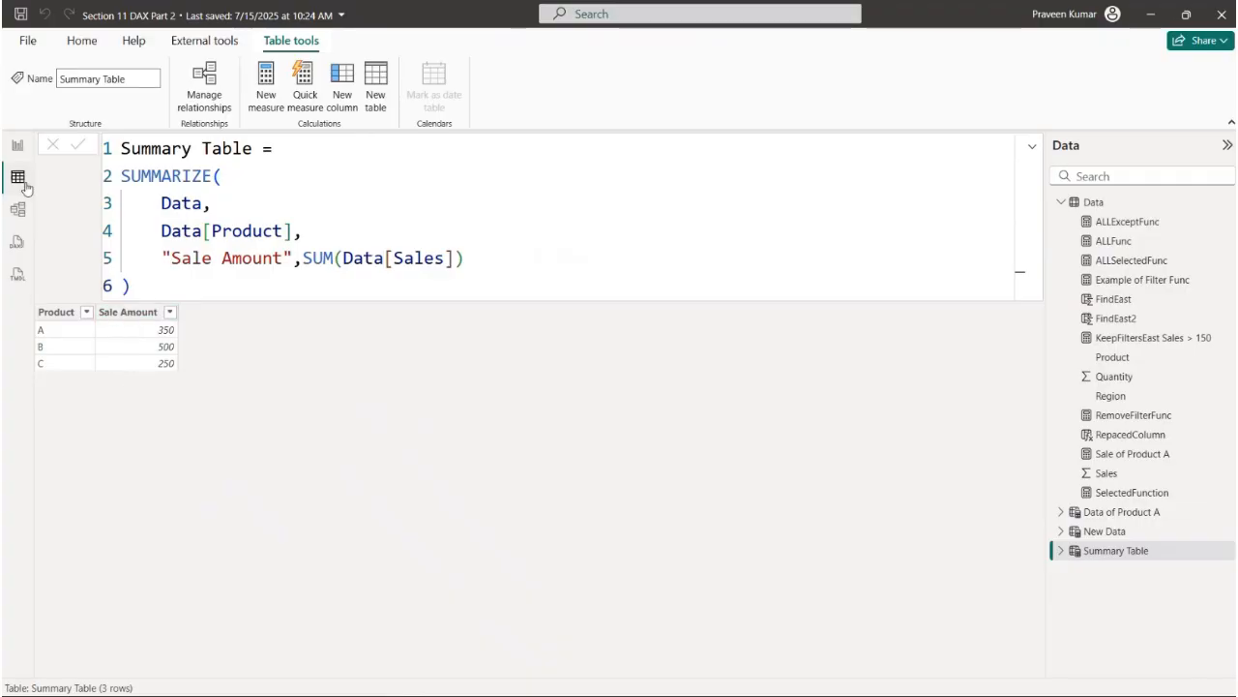
- Filter the Data table's Product column to A only, then return to Summary Table to compare the sales totals
click(1091, 203)
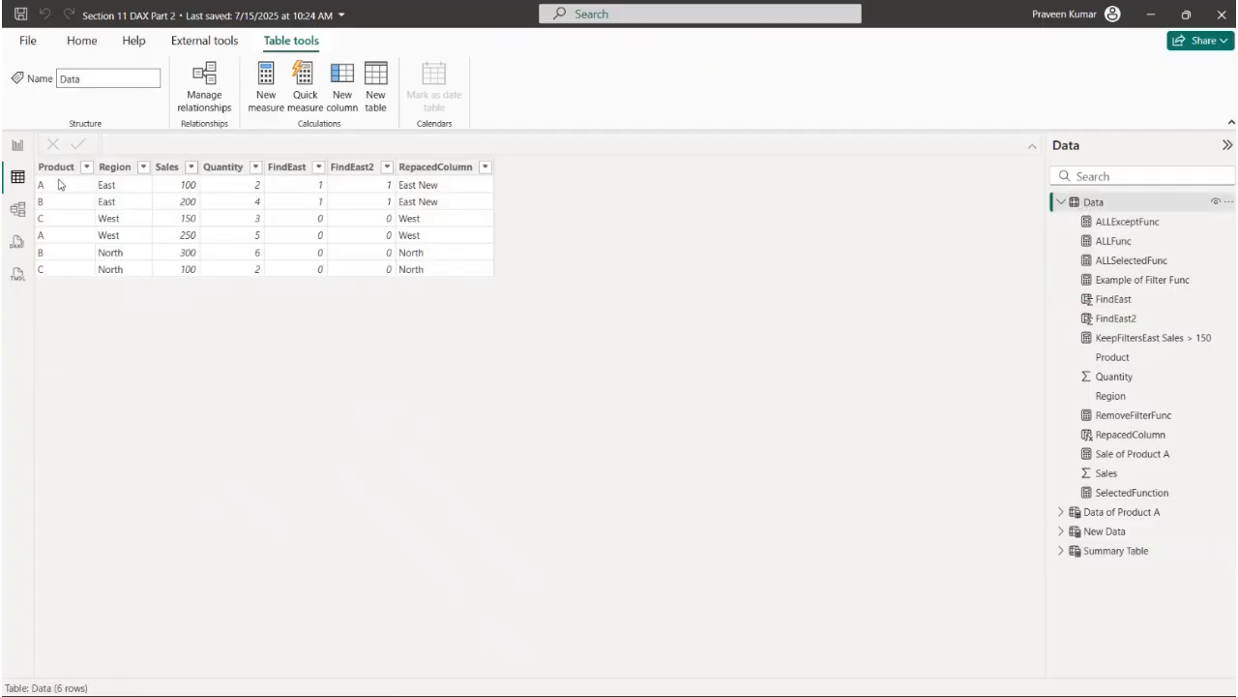
click(83, 167)
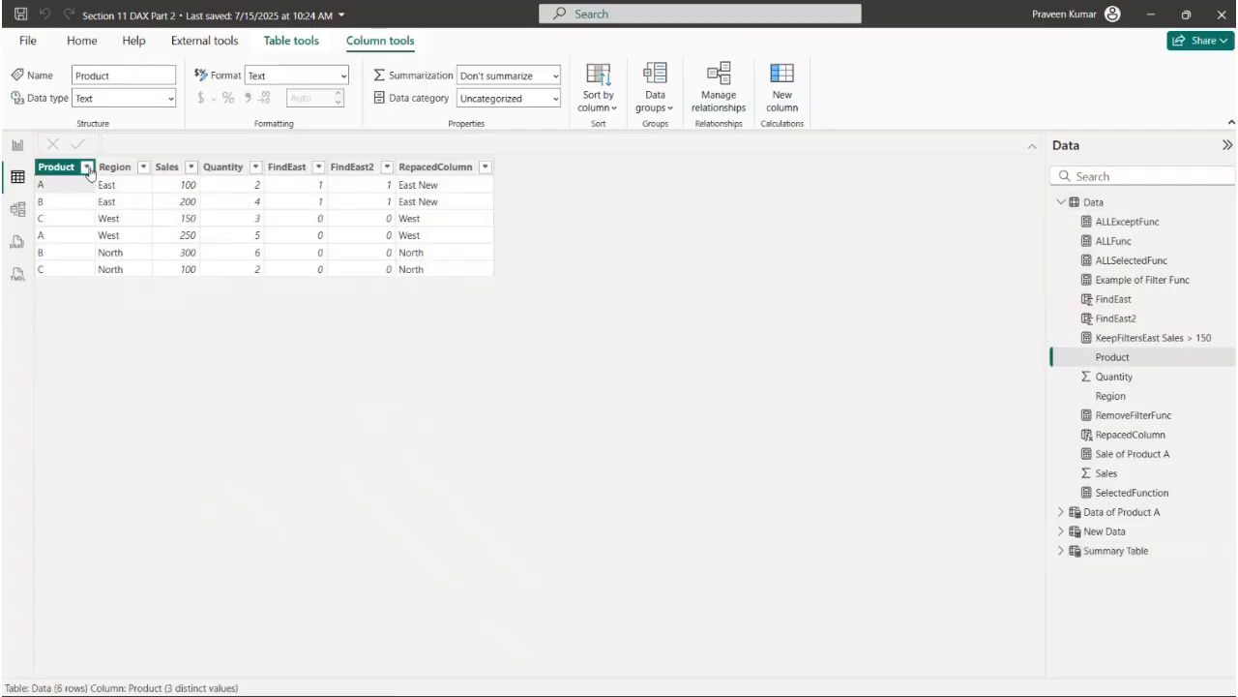
click(87, 167)
click(117, 327)
click(118, 340)
click(236, 393)
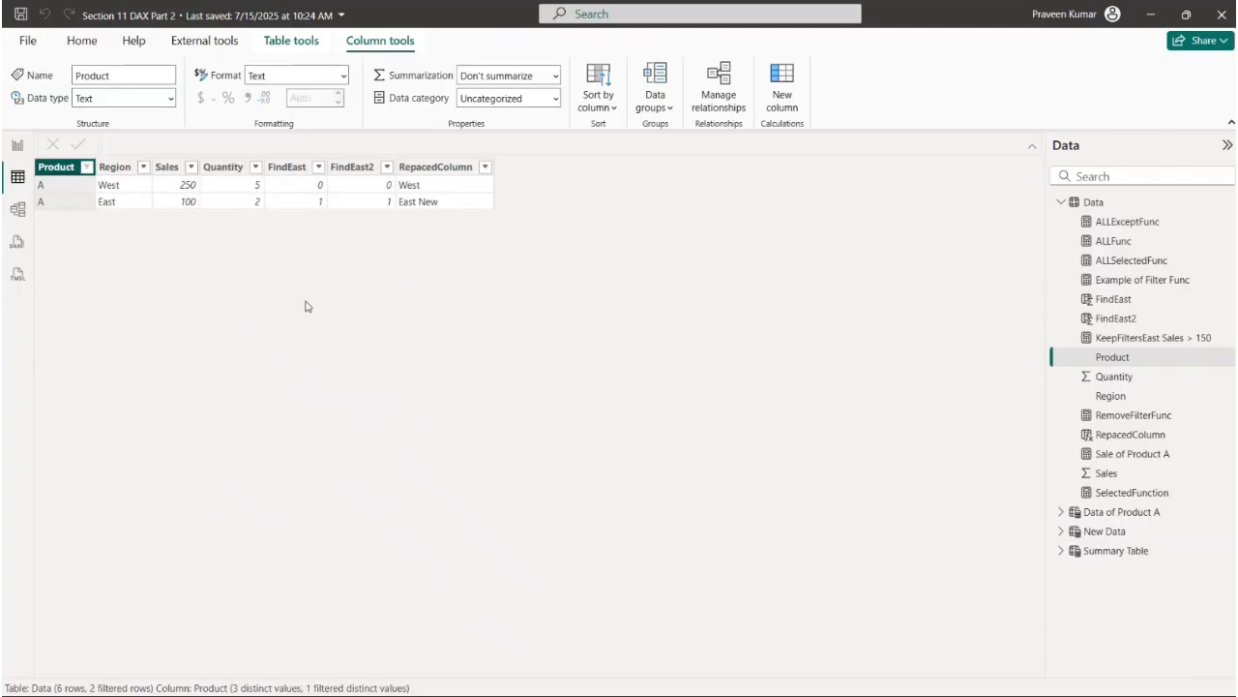
click(1103, 550)
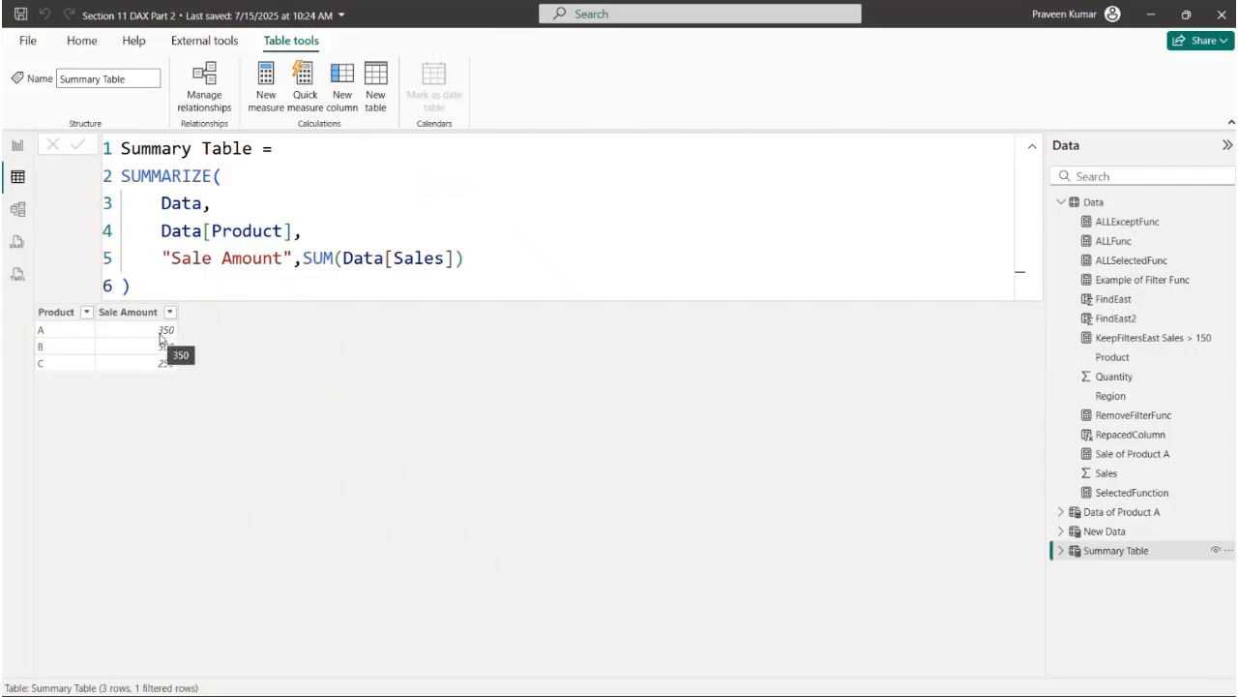
- Replace SUM with MAX in the "Sale Amount" expression of Summary Table and commit the formula
double_click(318, 258)
text(S)
key(BackSpace)
text(MAX)
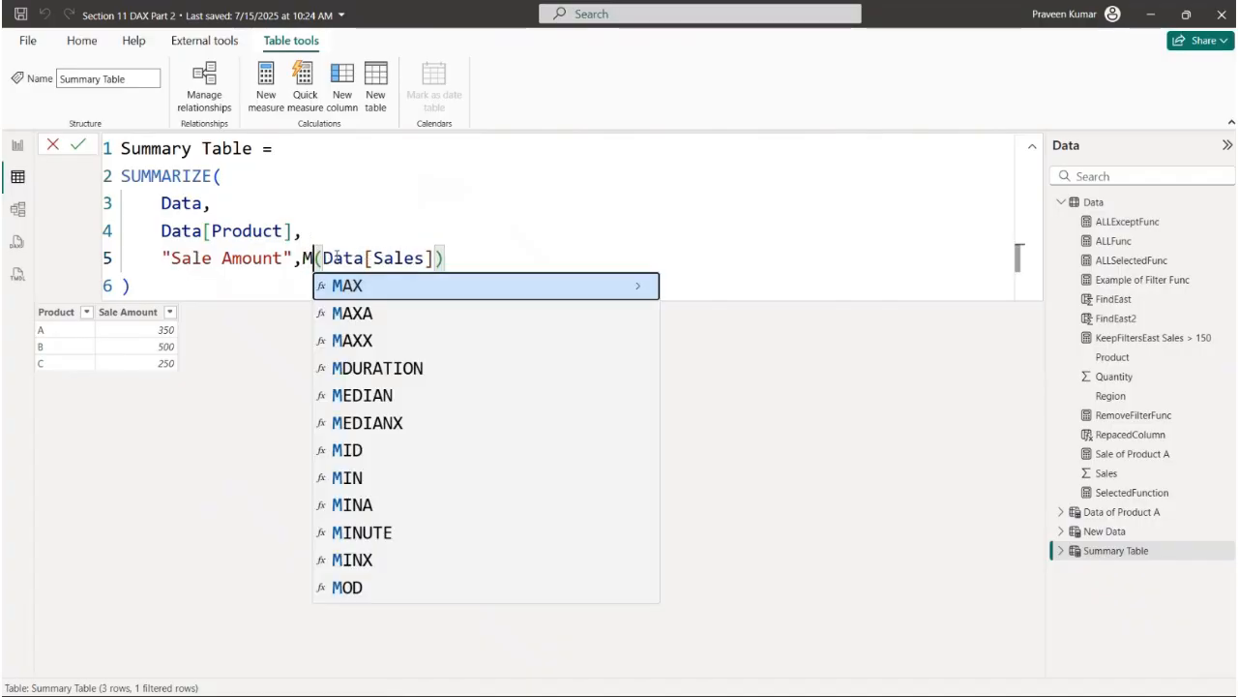
key(Return)
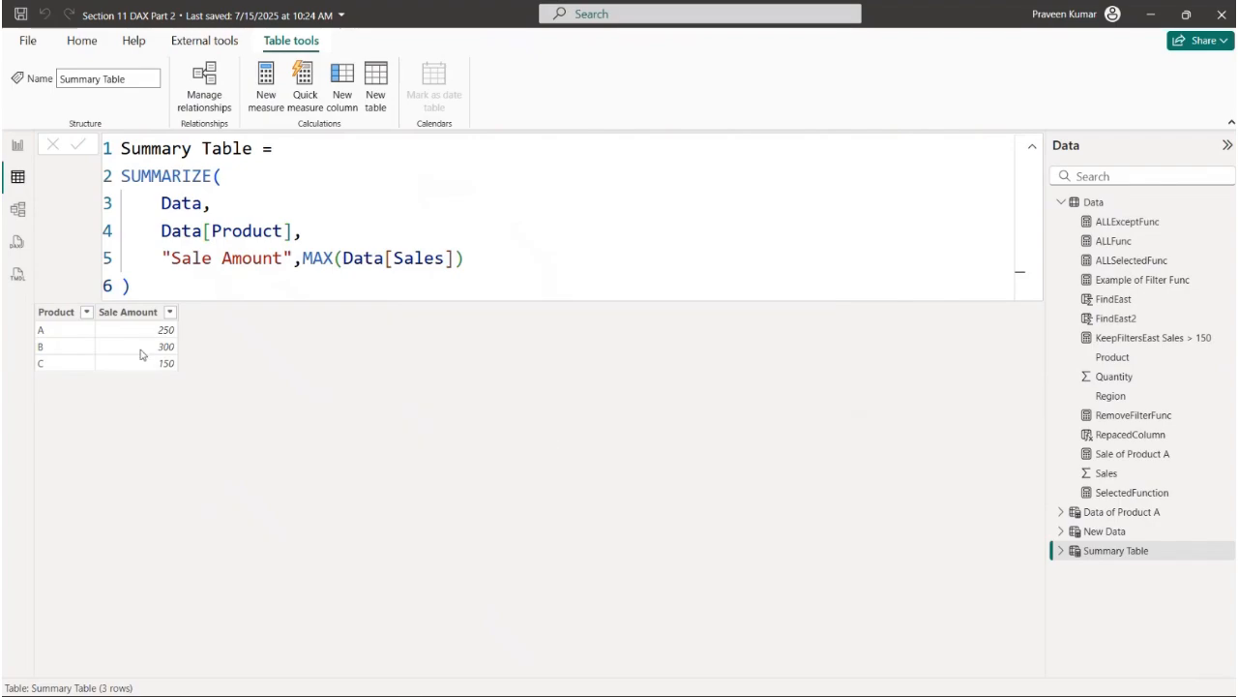
- Change the "Sale Amount" expression of Summary Table to AVERAGE(Data[Sales]) and commit the formula
double_click(329, 257)
key(BackSpace)
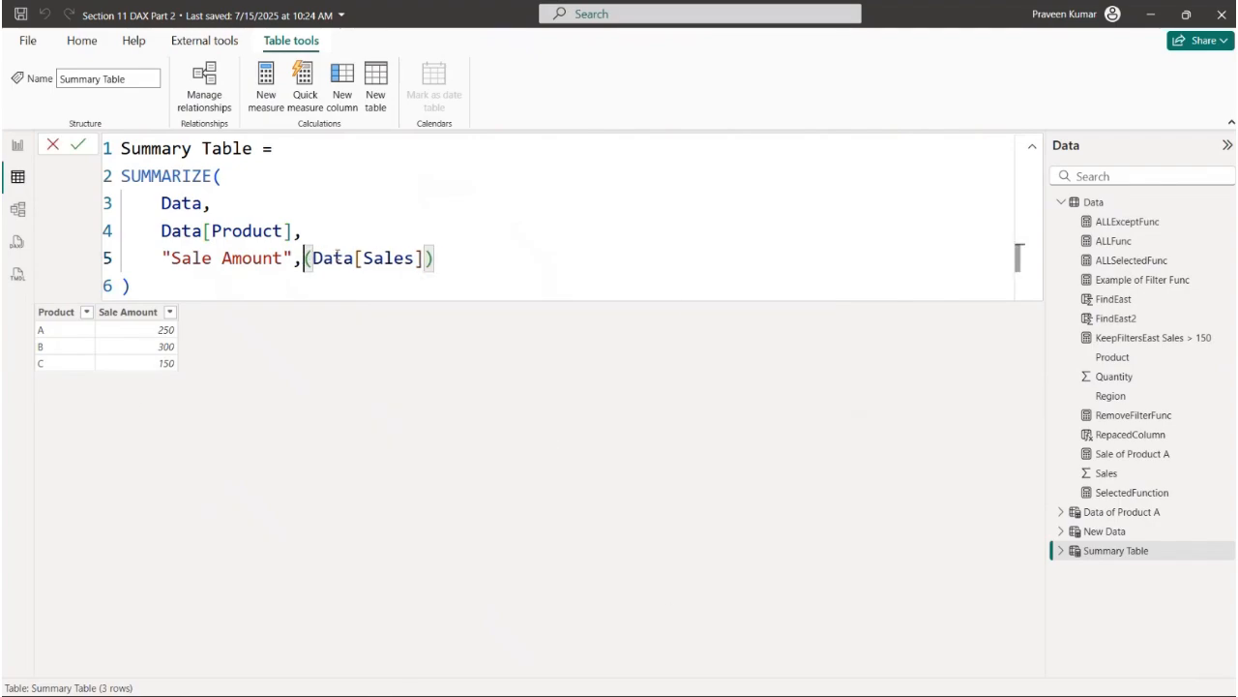
text(AV)
key(Tab)
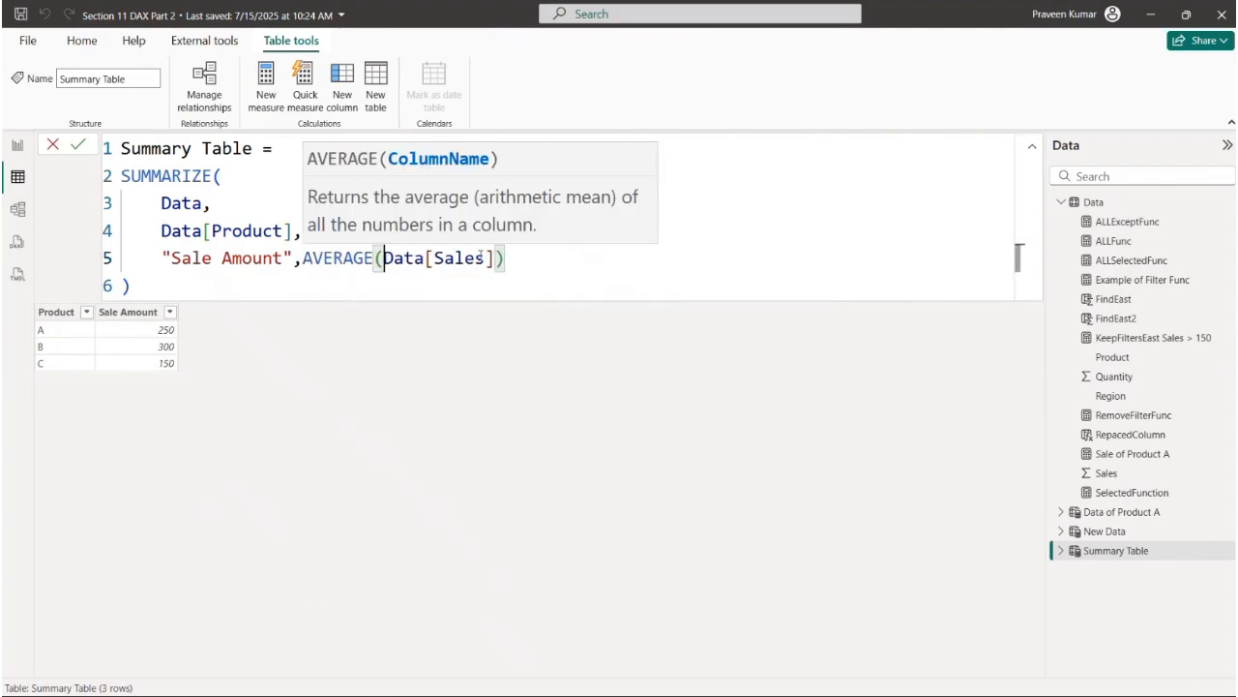
click(578, 259)
key(Return)
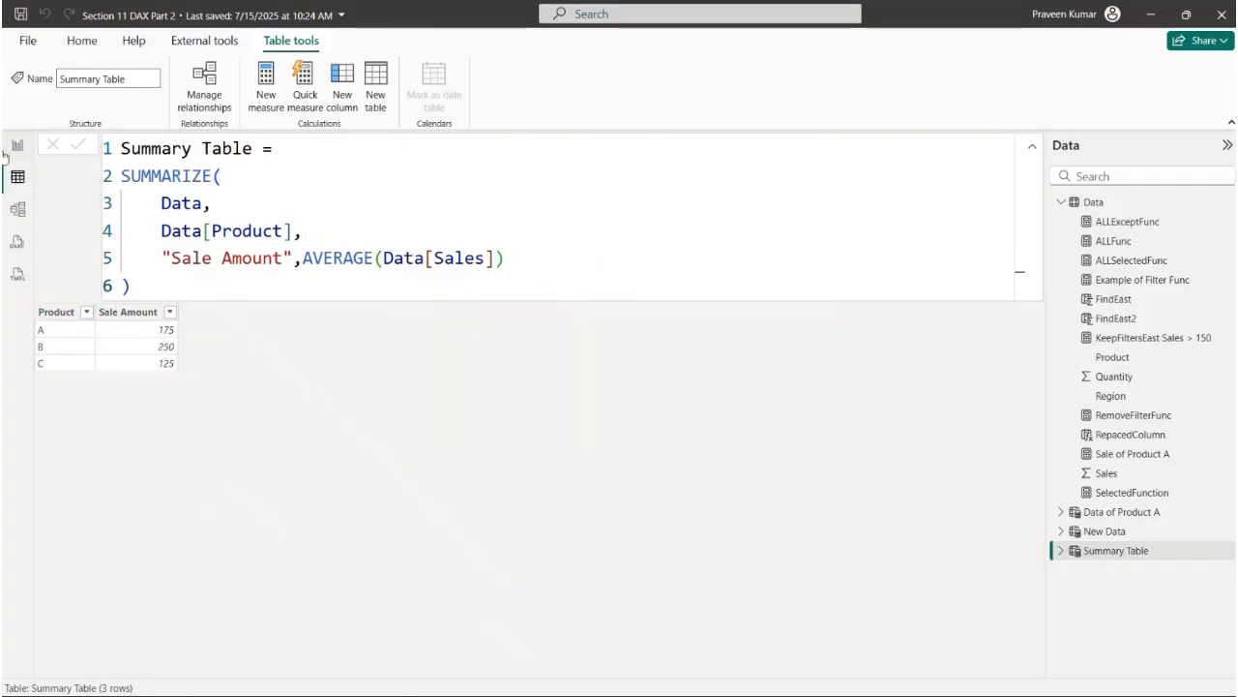
- Open the ADDCOLUMNS notes page in the report and examine the function's description and syntax
drag(174, 287, 222, 176)
click(210, 281)
click(17, 147)
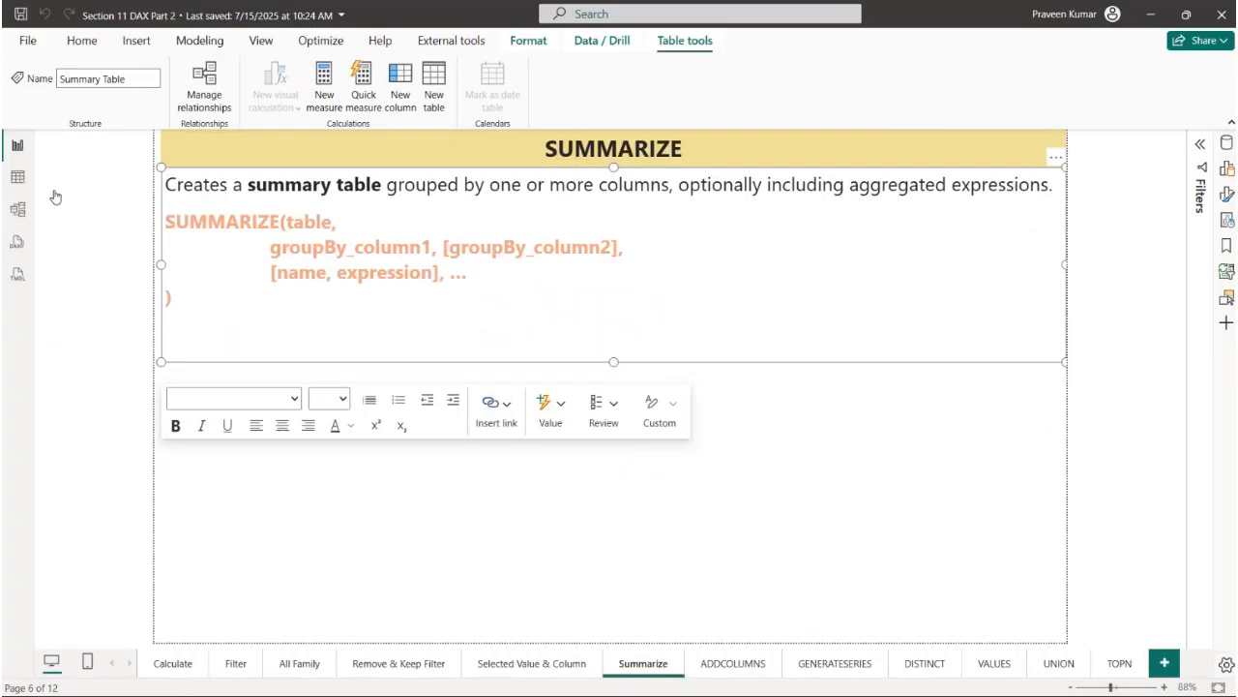
click(712, 663)
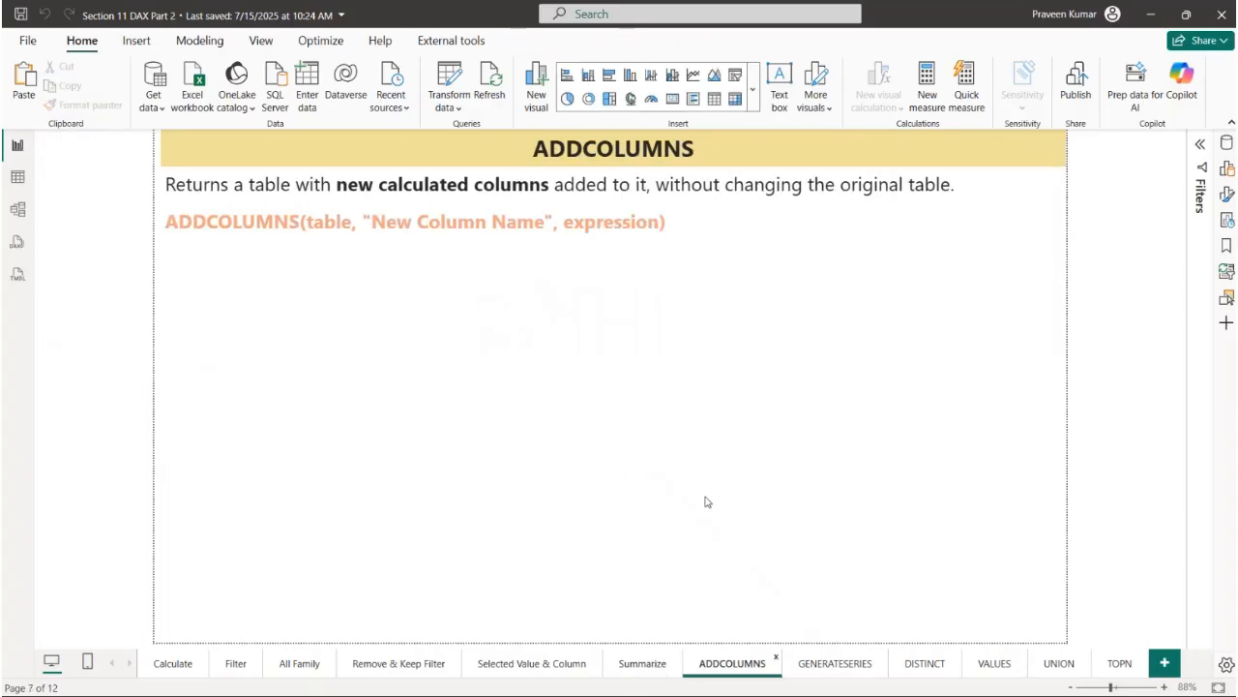
drag(233, 189, 962, 184)
click(337, 184)
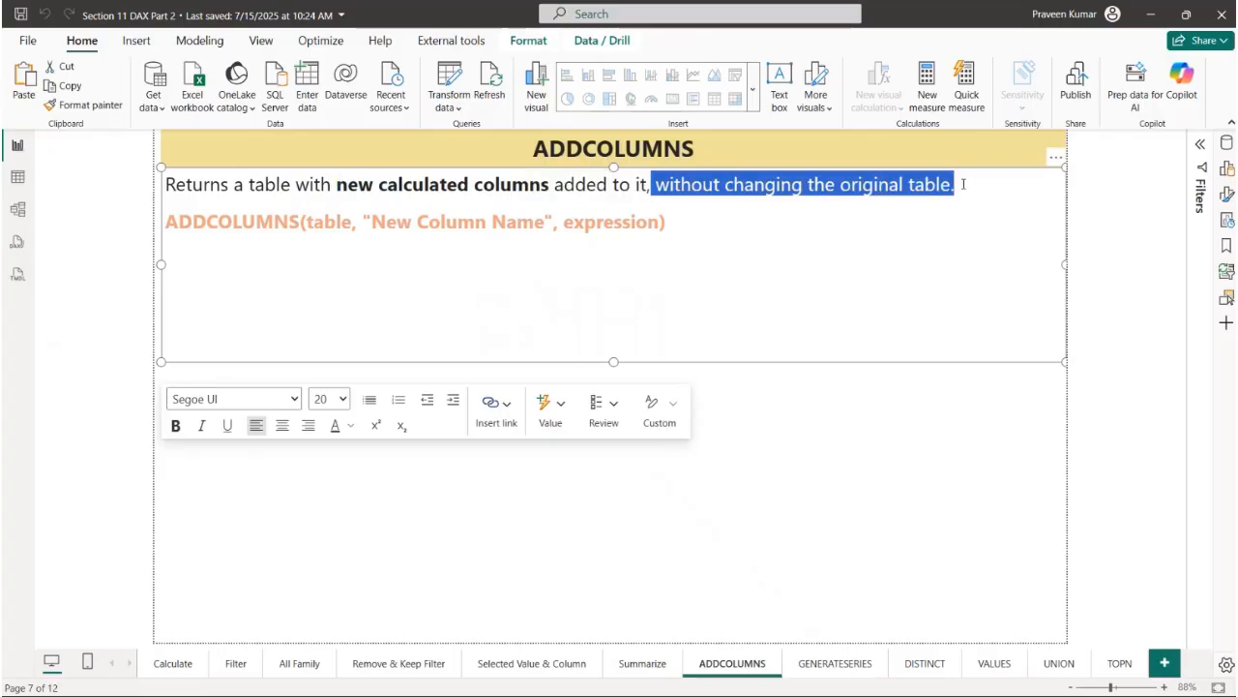
click(918, 261)
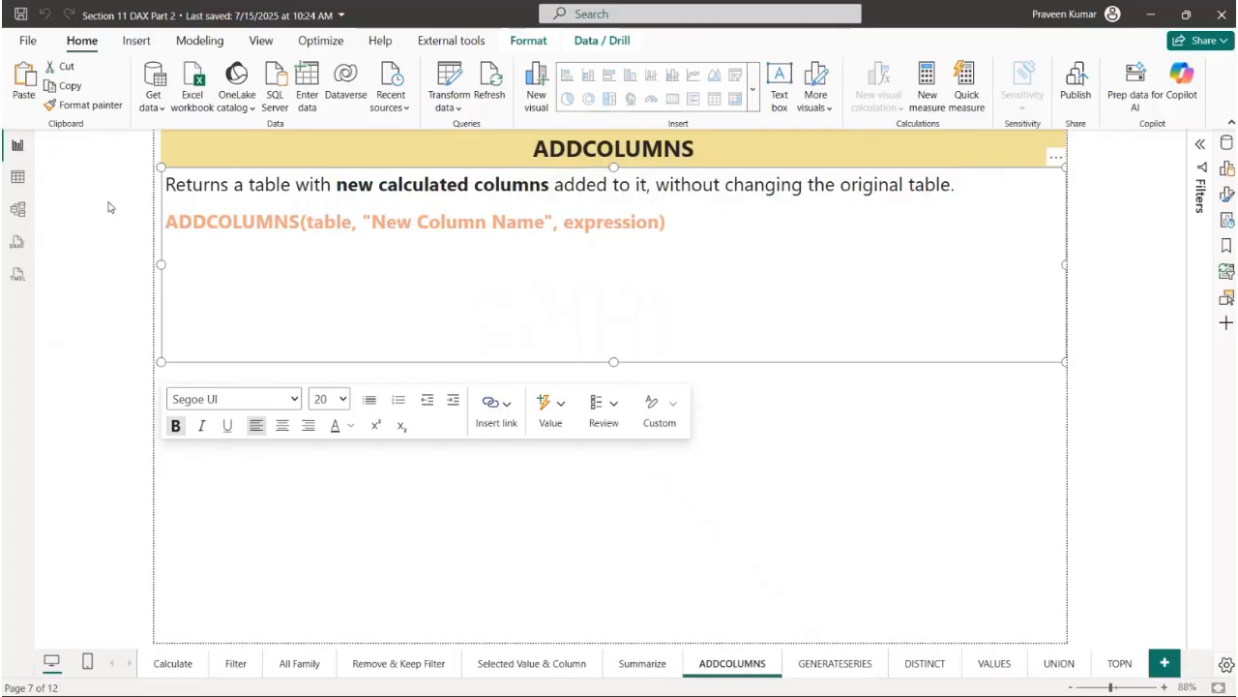
drag(165, 222, 660, 221)
click(626, 278)
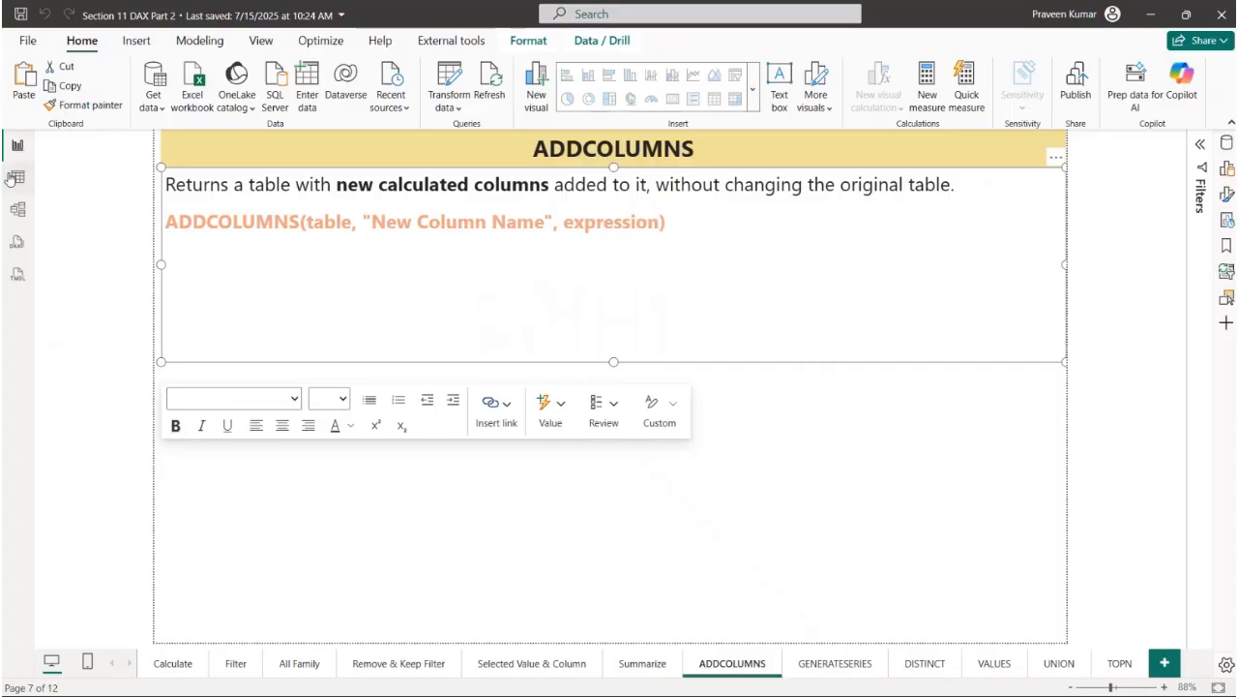
- Create a new calculated table named AddColumn Example in the table view
click(18, 176)
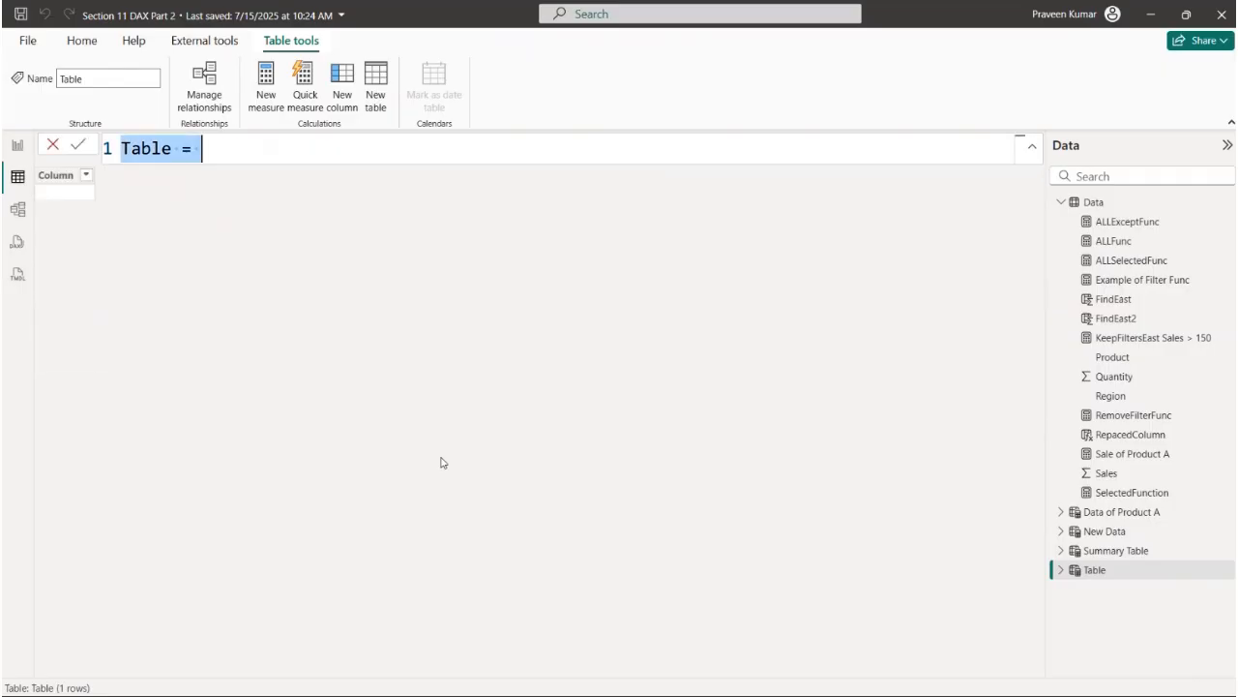
text(Ad)
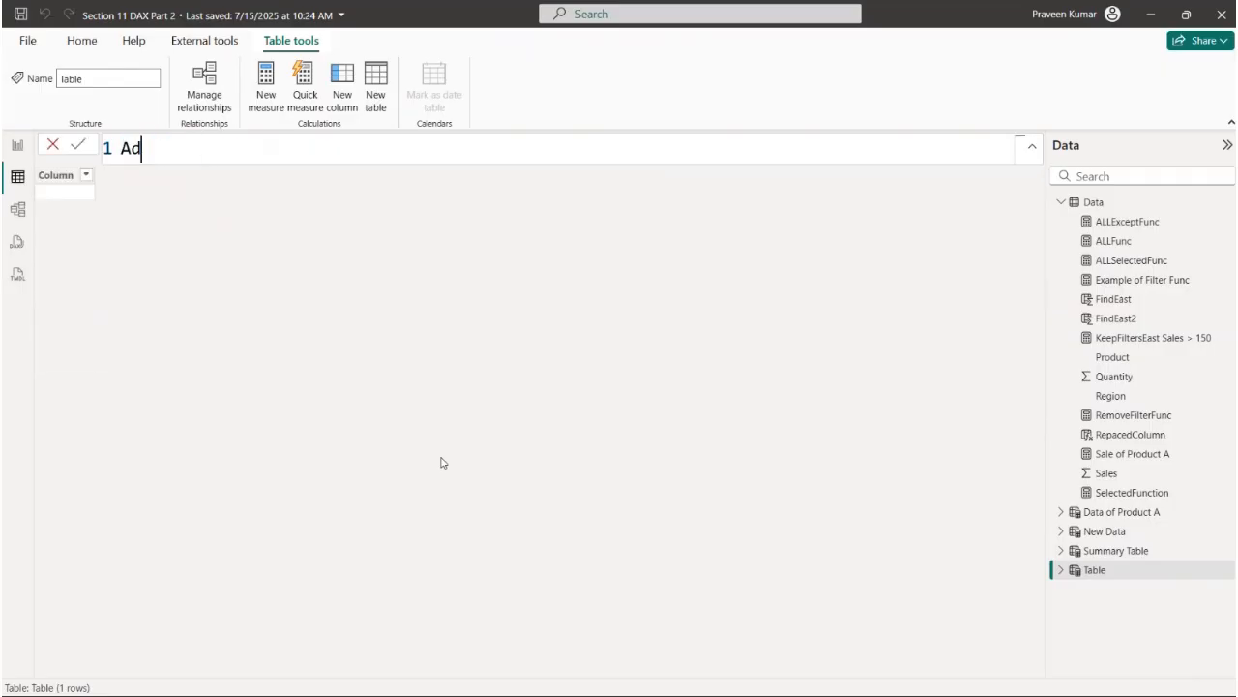
text(dColumn Example =)
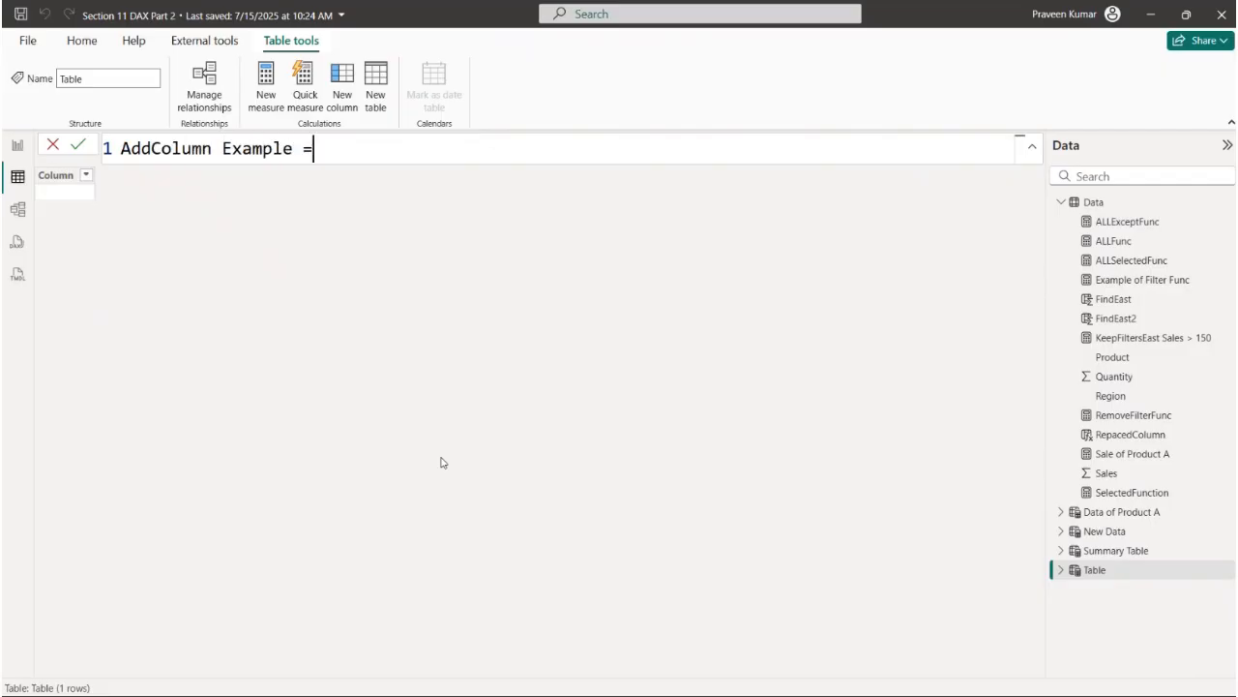
- Start the ADDCOLUMNS function on a new line with the Data table as its first argument, followed by a new line
key(shift+Return)
text(ADDCOLUMNS()
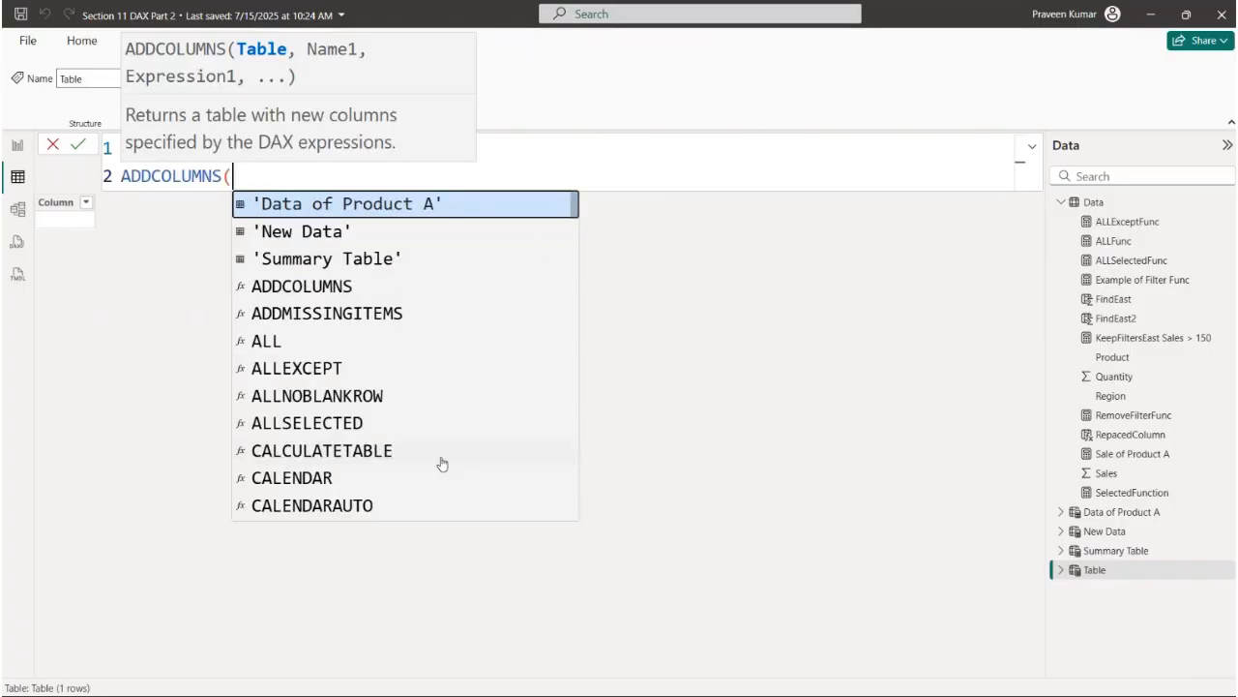
key(shift+Return)
text(Data,)
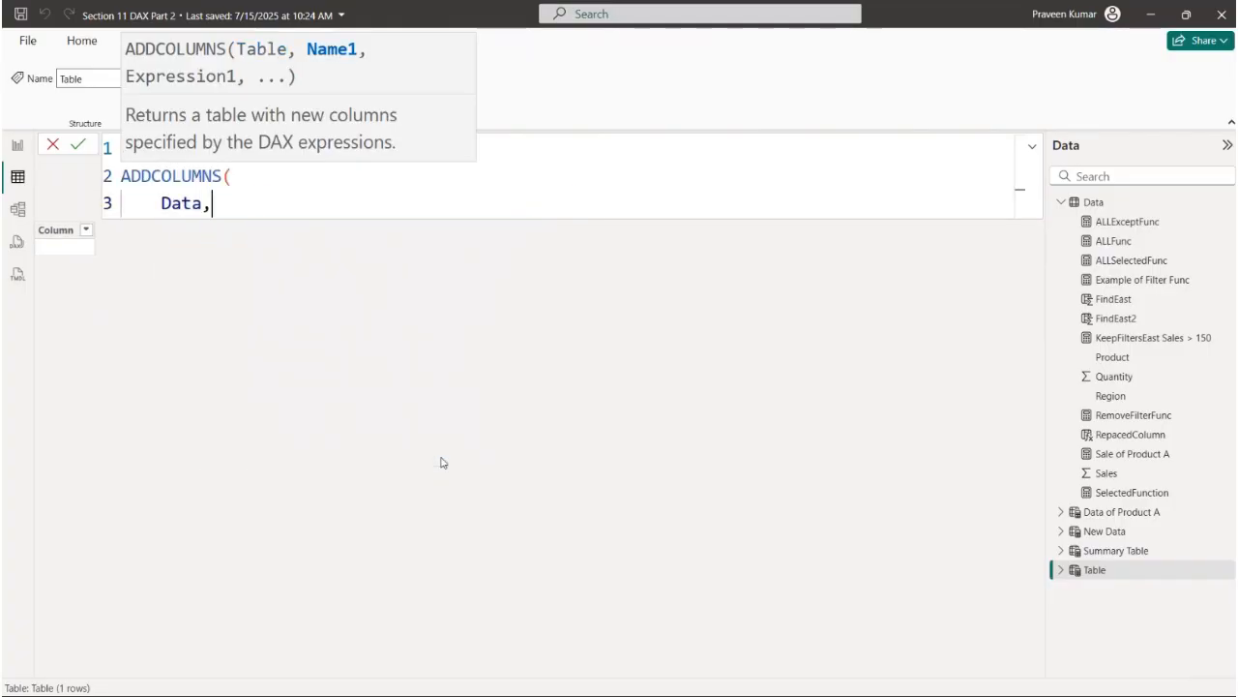
key(shift+Return)
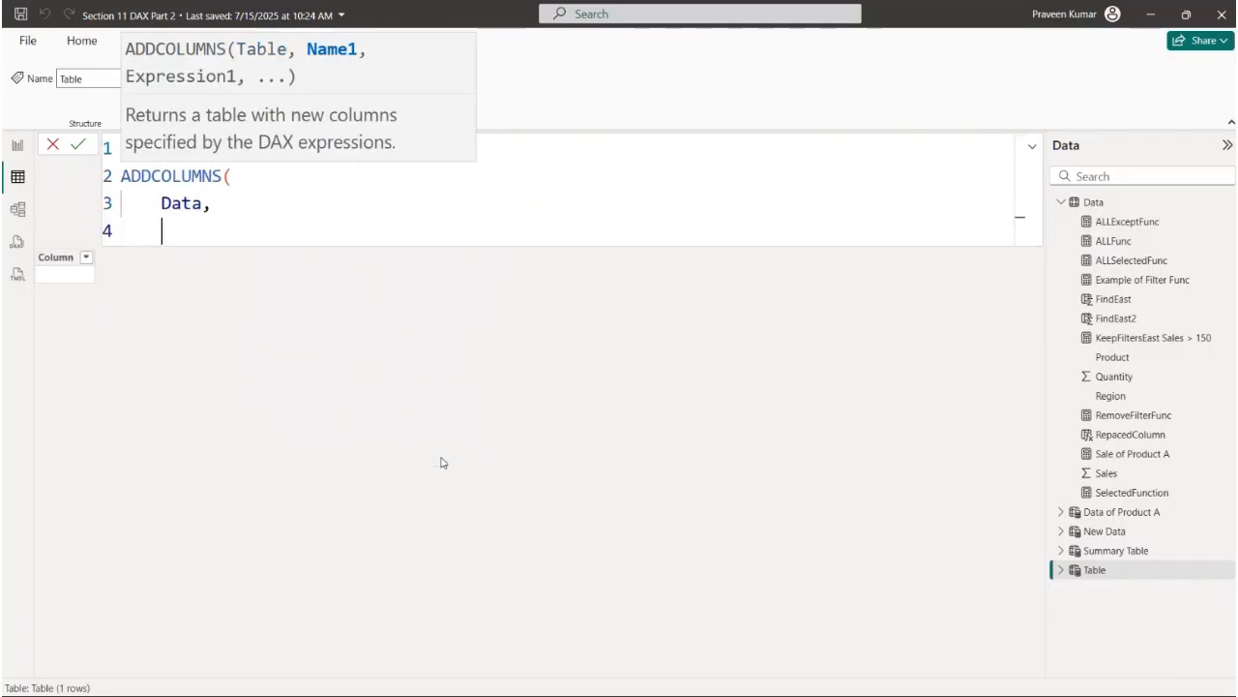
- Add a "Region New" column with the expression Data[Region] to the ADDCOLUMNS formula, followed by a new line
text("Region New")
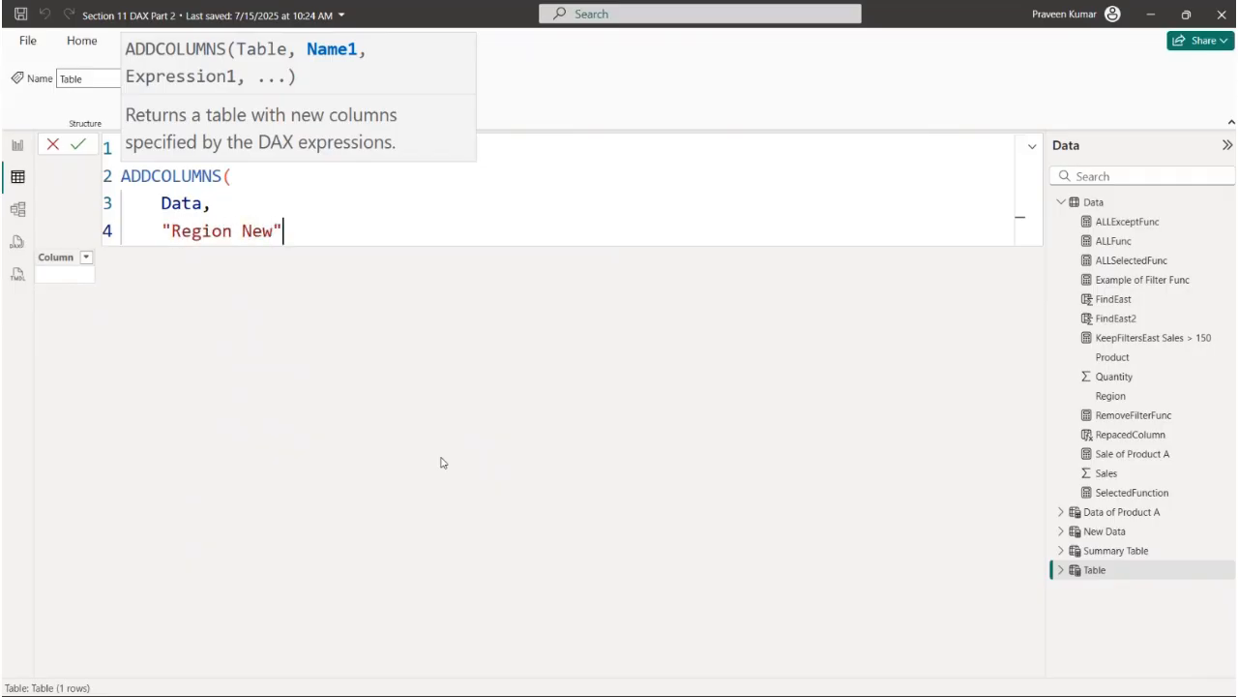
text(,Data[Re)
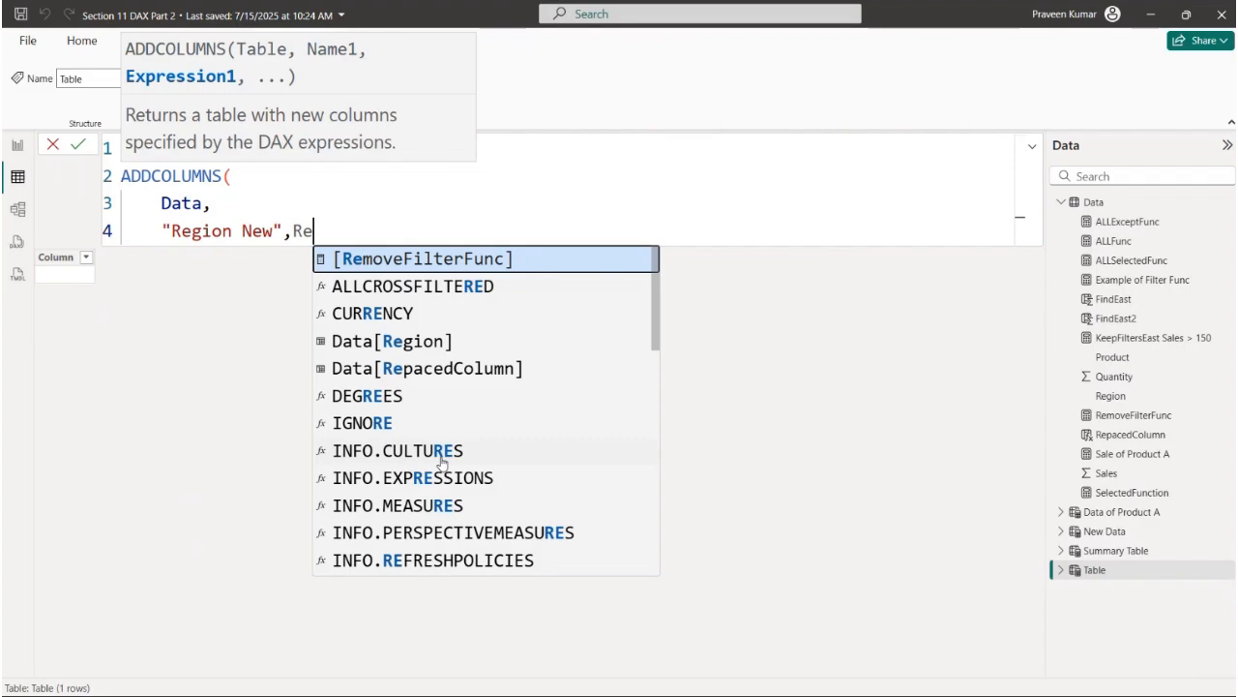
key(Down)
key(Down)
key(Down)
key(Tab)
text(,)
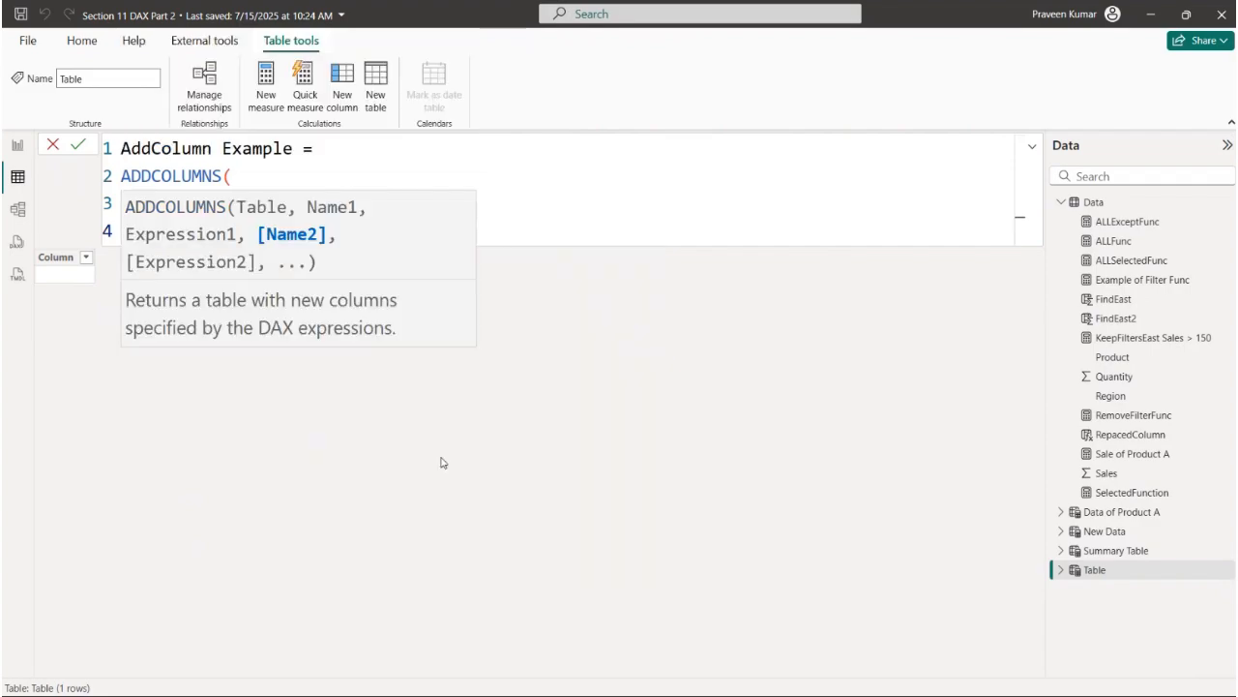
key(shift+Return)
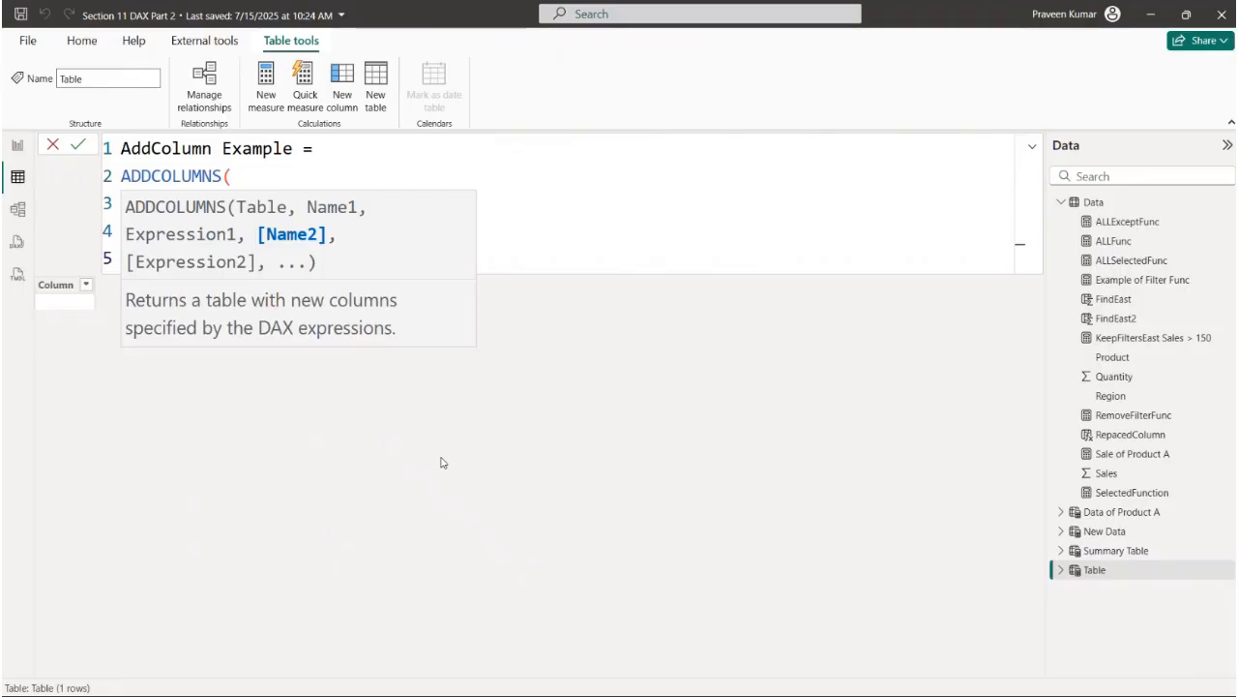
- Add a "Sales New" column with the expression Data[Sales], close the ADDCOLUMNS function and commit the table
click(493, 206)
click(308, 256)
text(",)
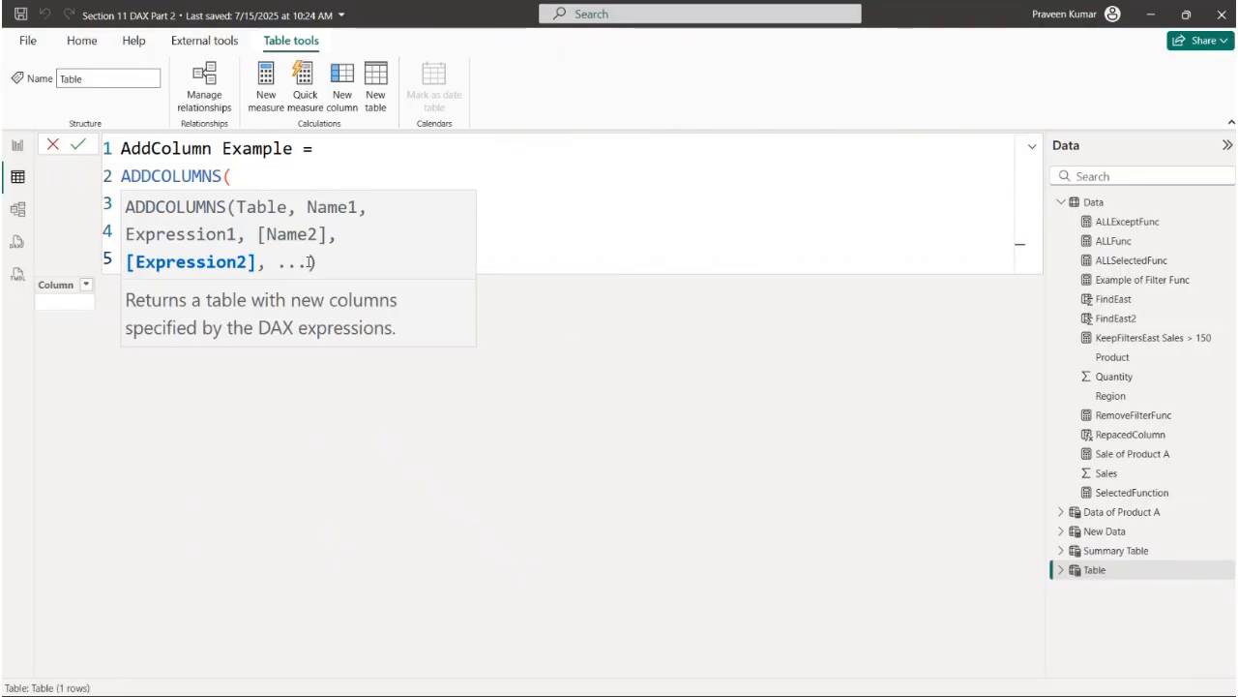
text(sale)
click(465, 347)
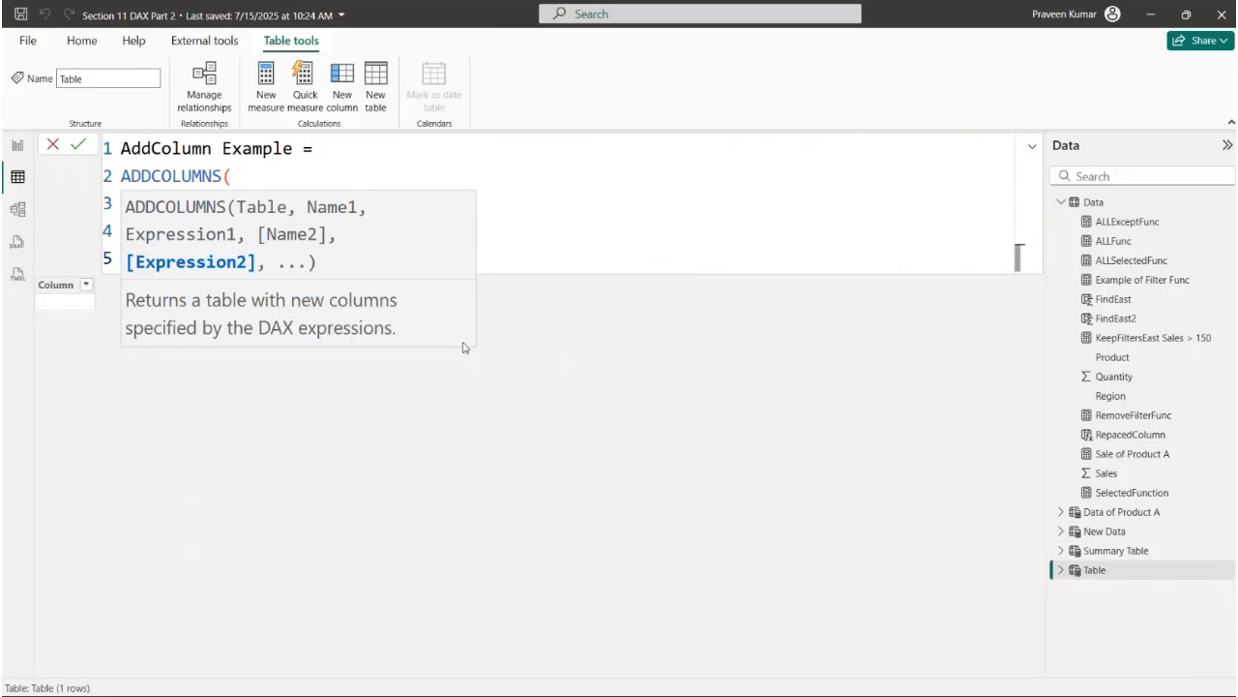
key(shift+Return)
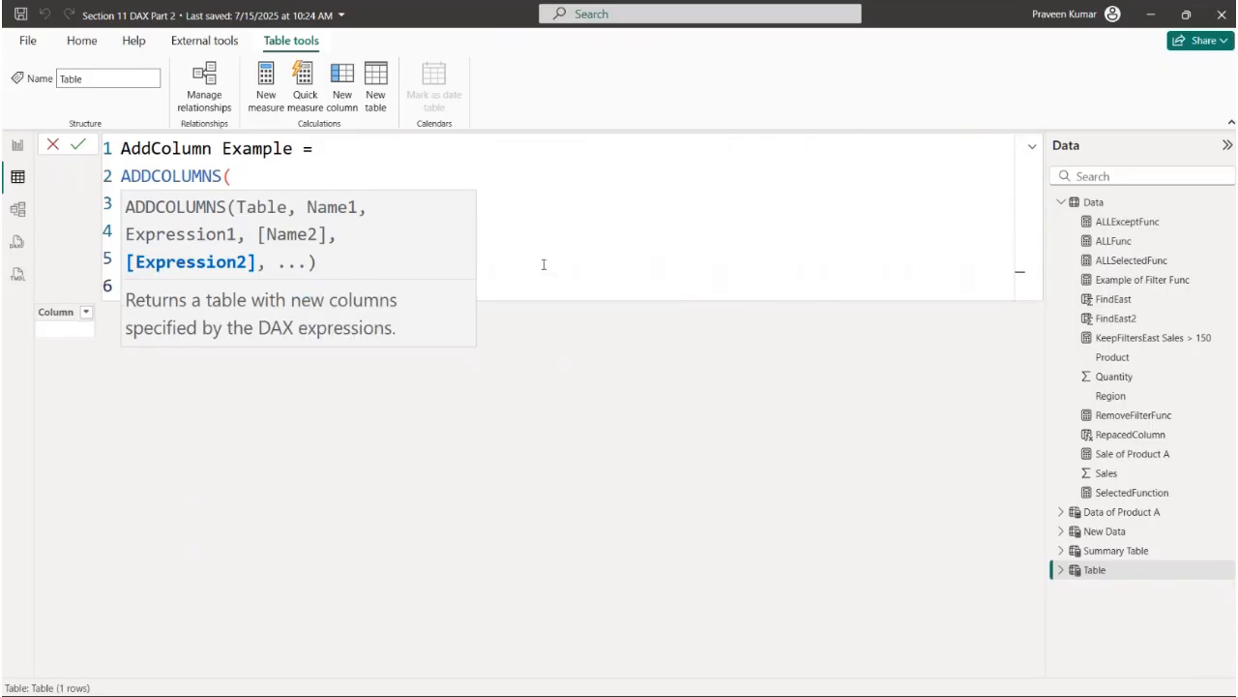
text())
key(Return)
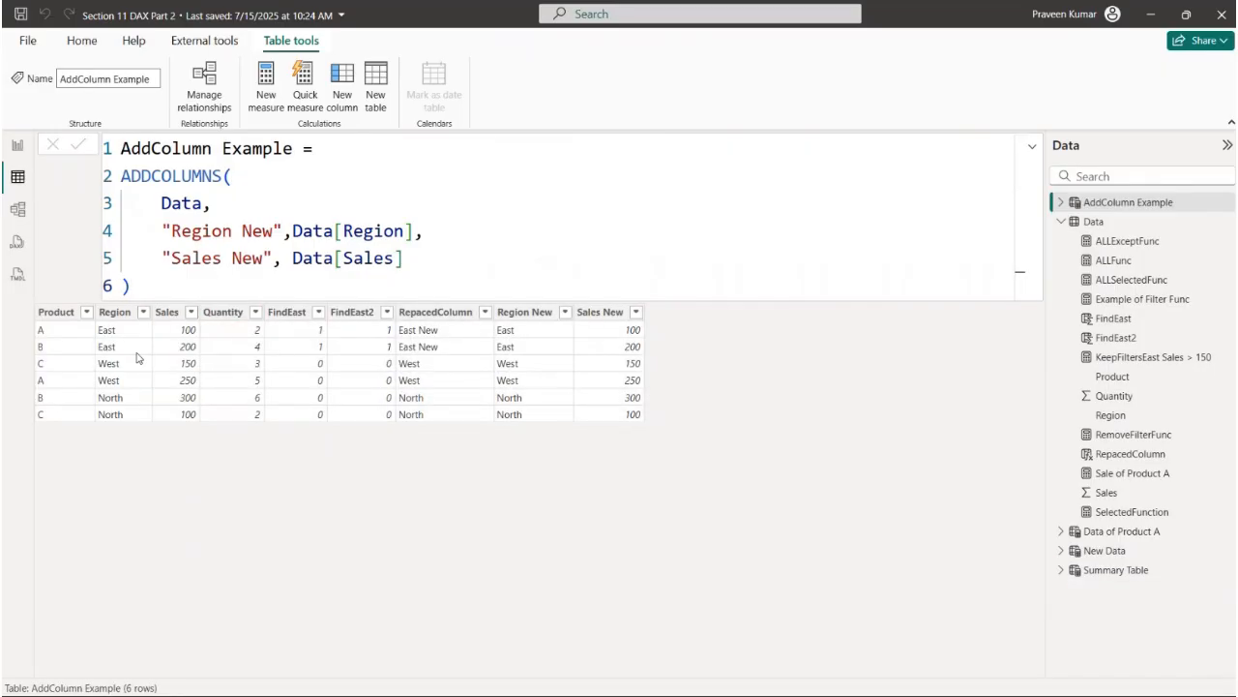
- Examine the Data, "Region New" and "Sales New" arguments of the ADDCOLUMNS formula against the resulting table
drag(151, 203, 212, 203)
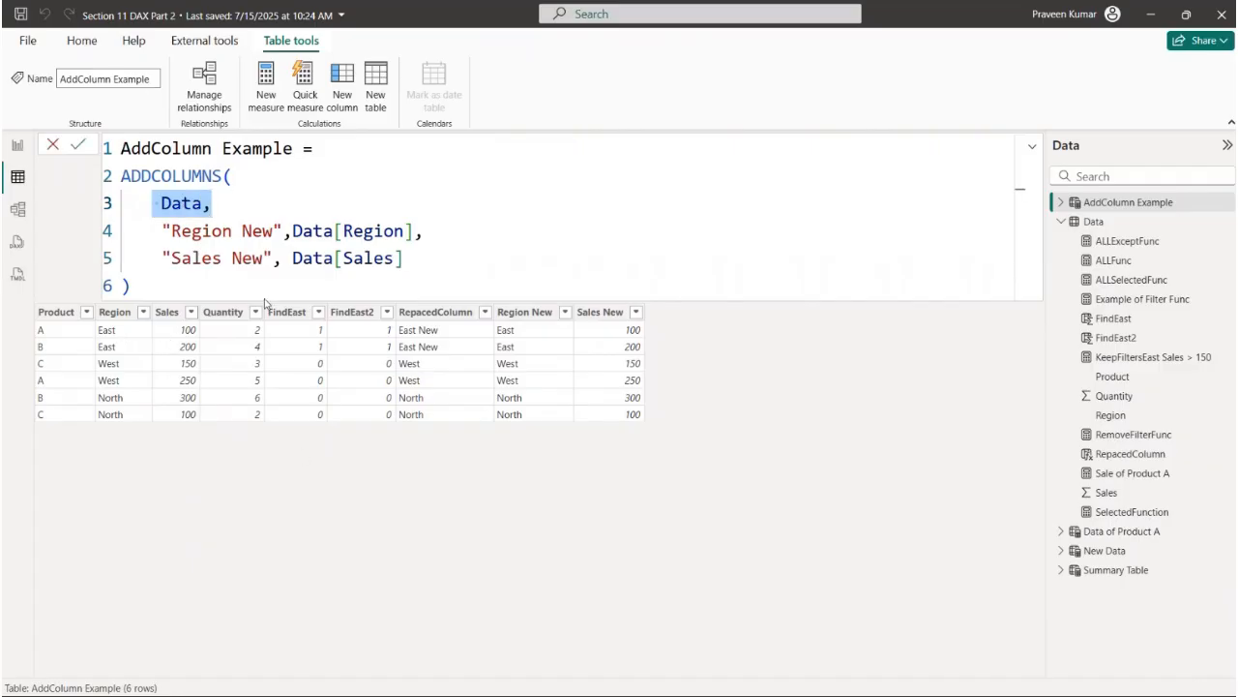
drag(164, 231, 426, 231)
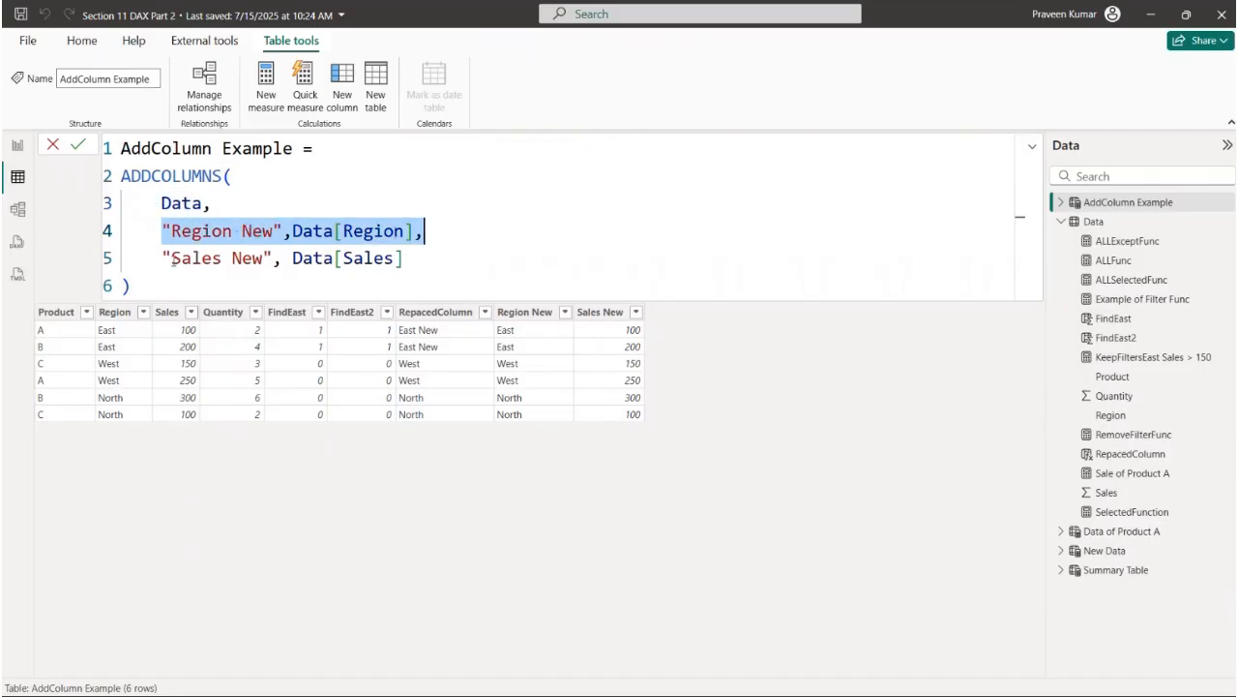
drag(160, 258, 306, 257)
click(412, 278)
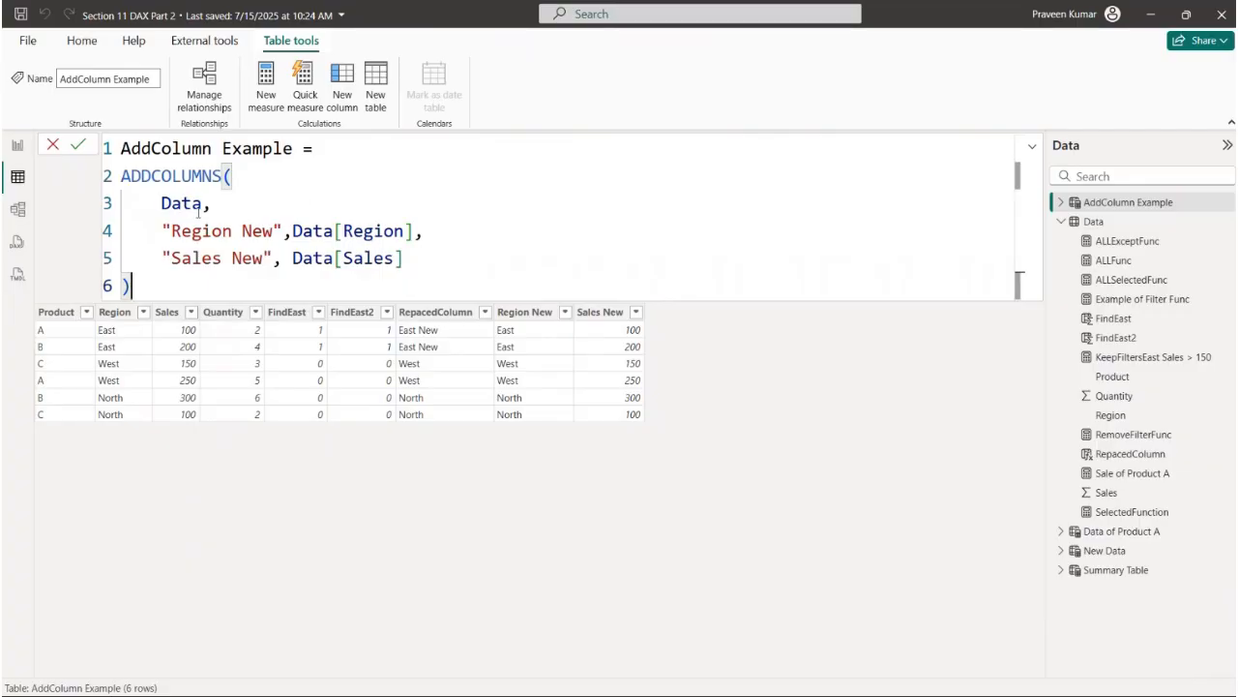
drag(160, 204, 275, 286)
click(325, 286)
- Extend the ADDCOLUMNS formula after Data[Sales] with a new line naming a third column "First Letter of Region"
click(415, 259)
text(,)
key(shift+Return)
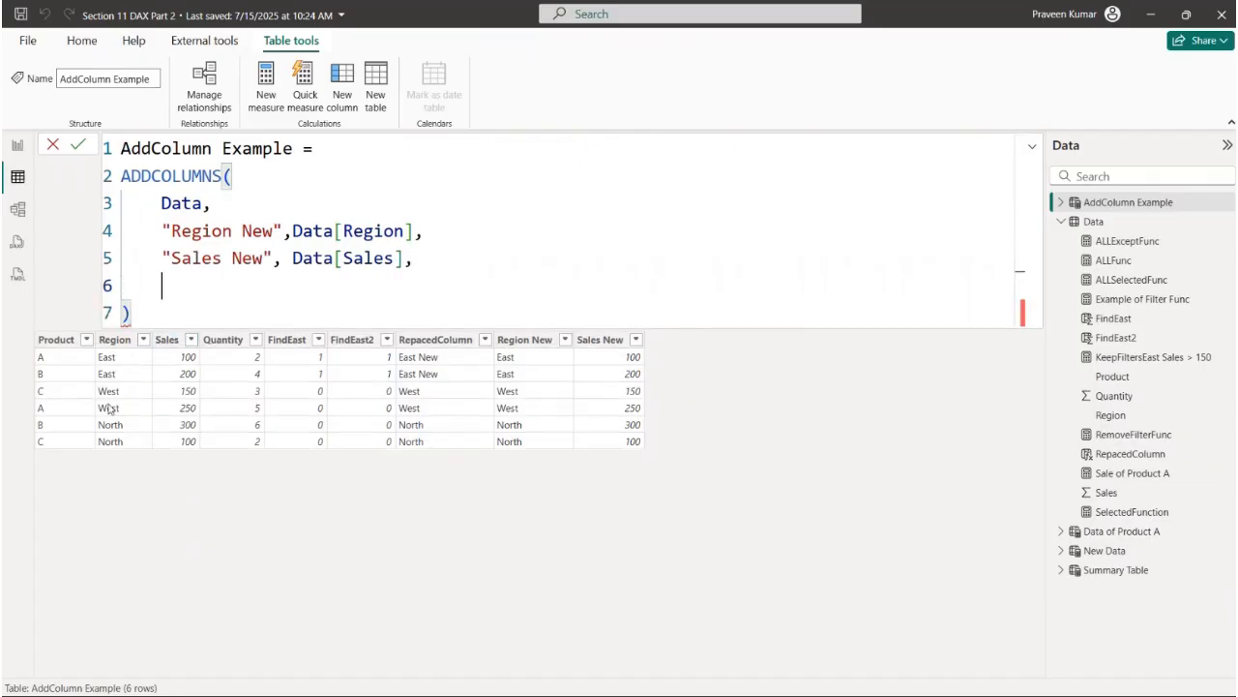
text(")
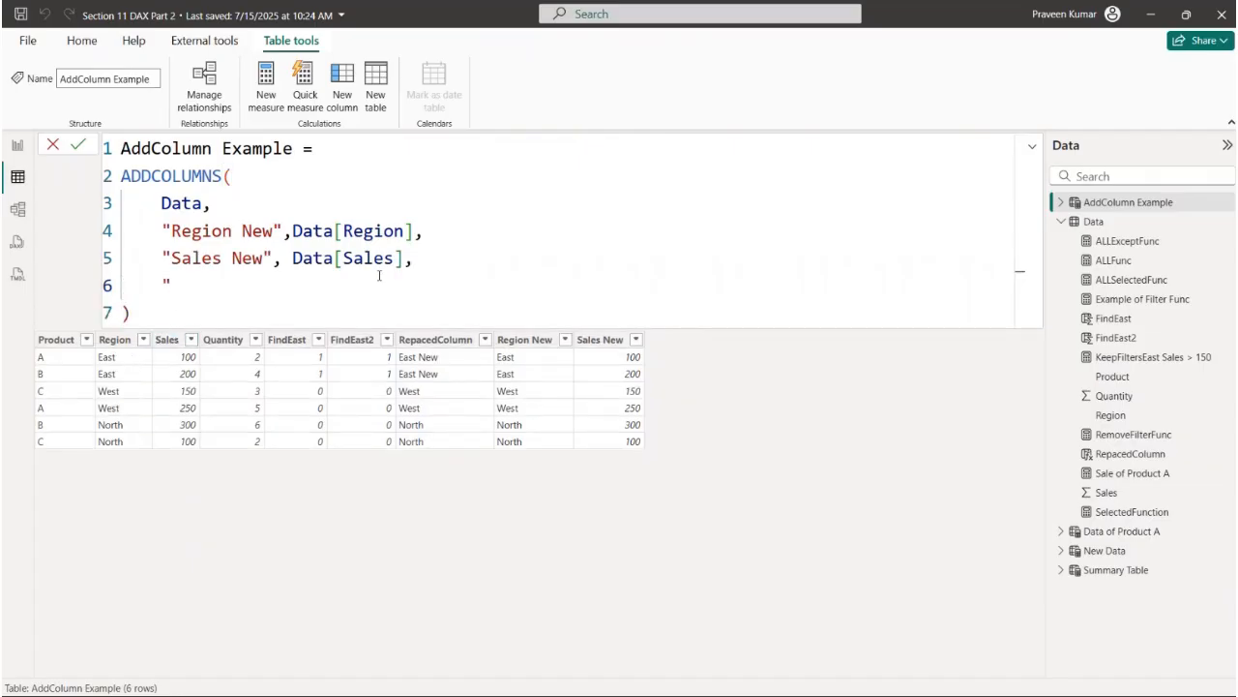
text(First Lette)
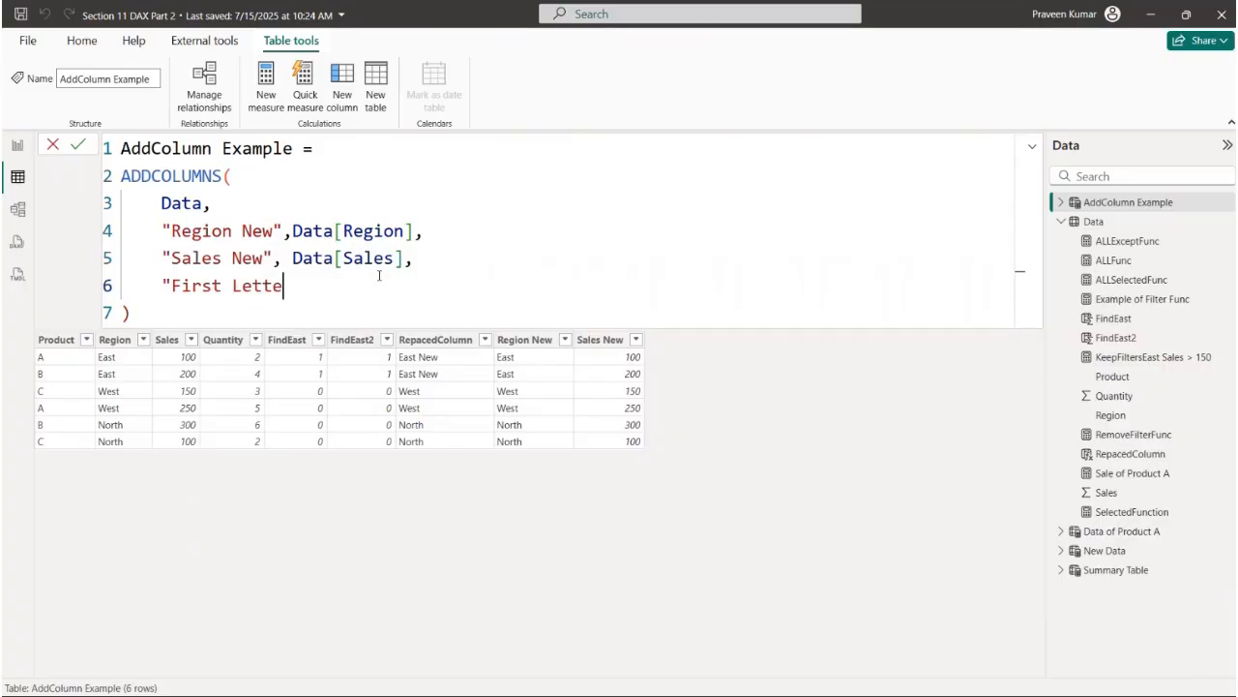
text(r of Region",)
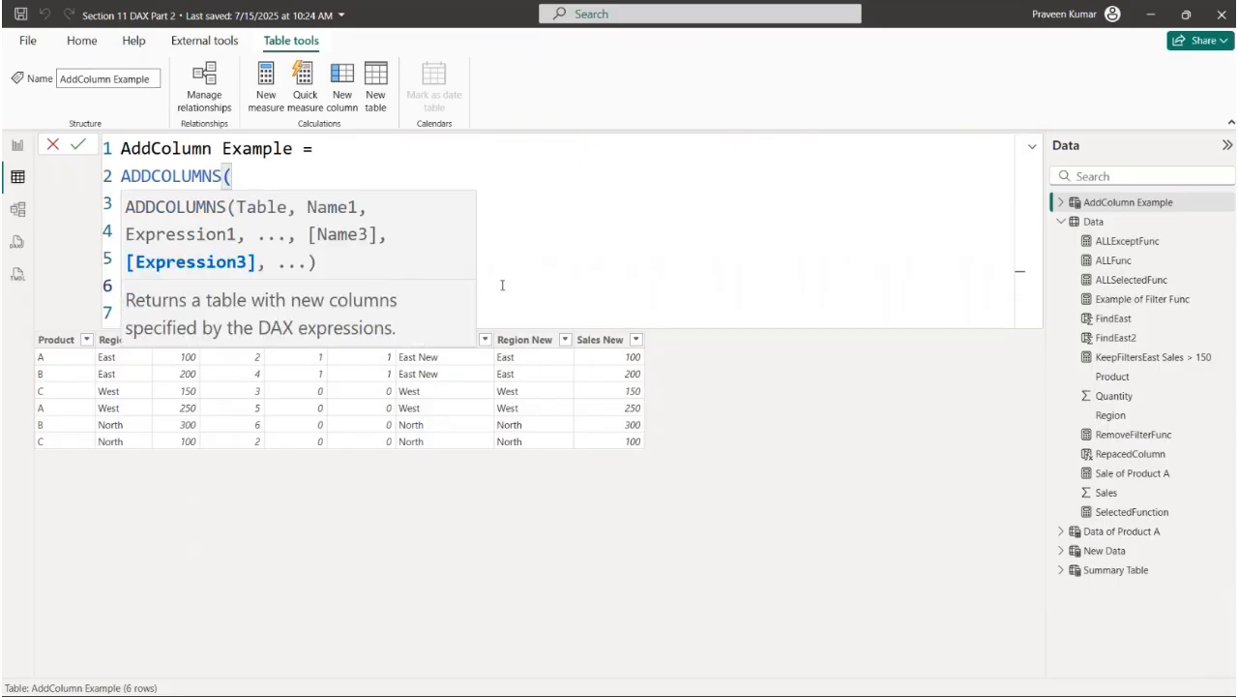
- Define the "First Letter of Region" column as LEFT(Data[Region],1), commit the table and review the added column definitions
click(518, 214)
click(457, 286)
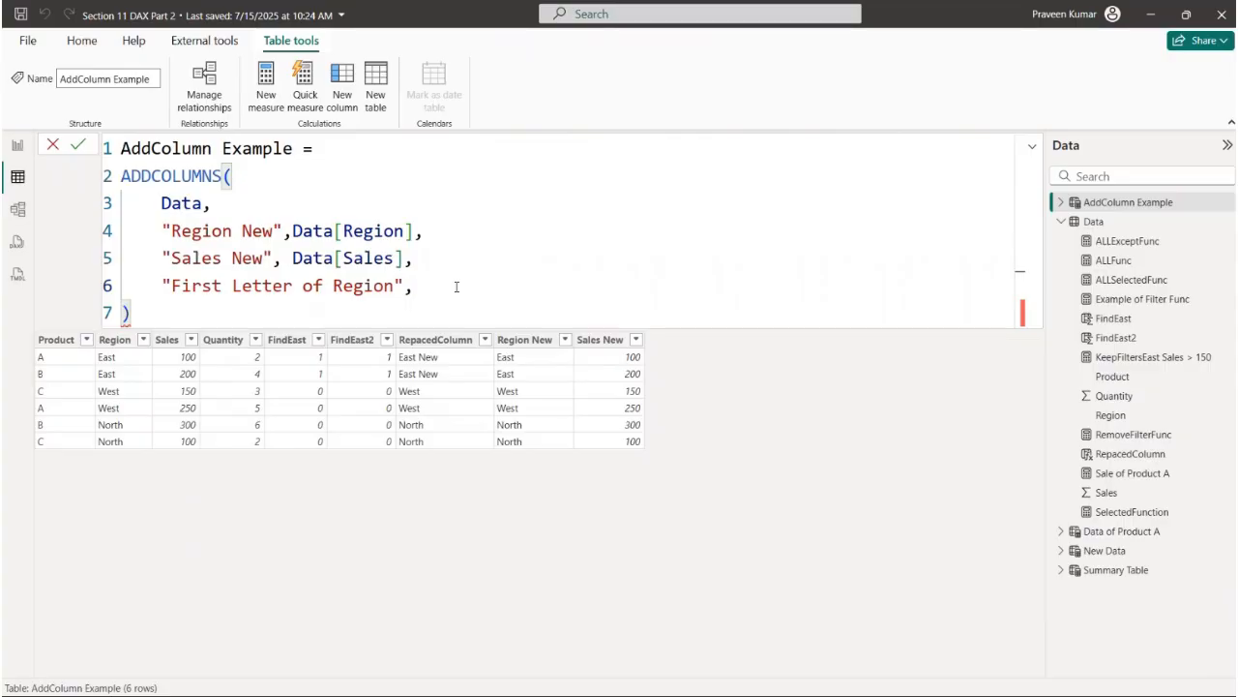
text(L)
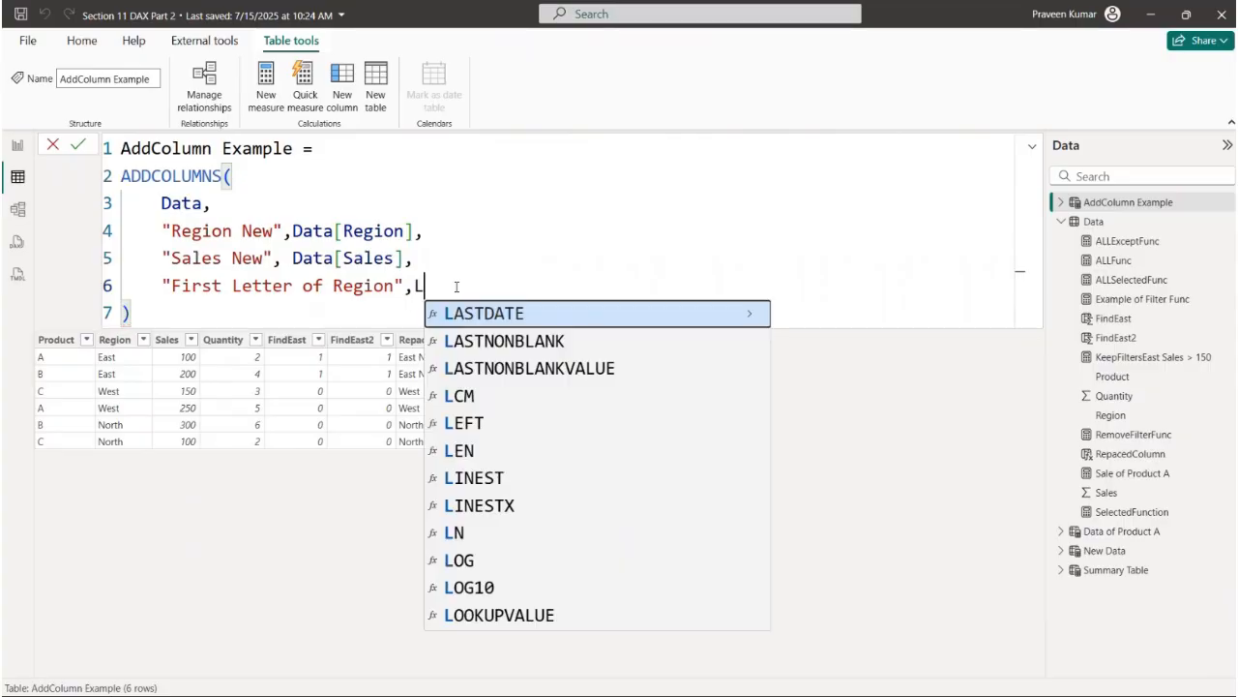
text(EFT(Re)
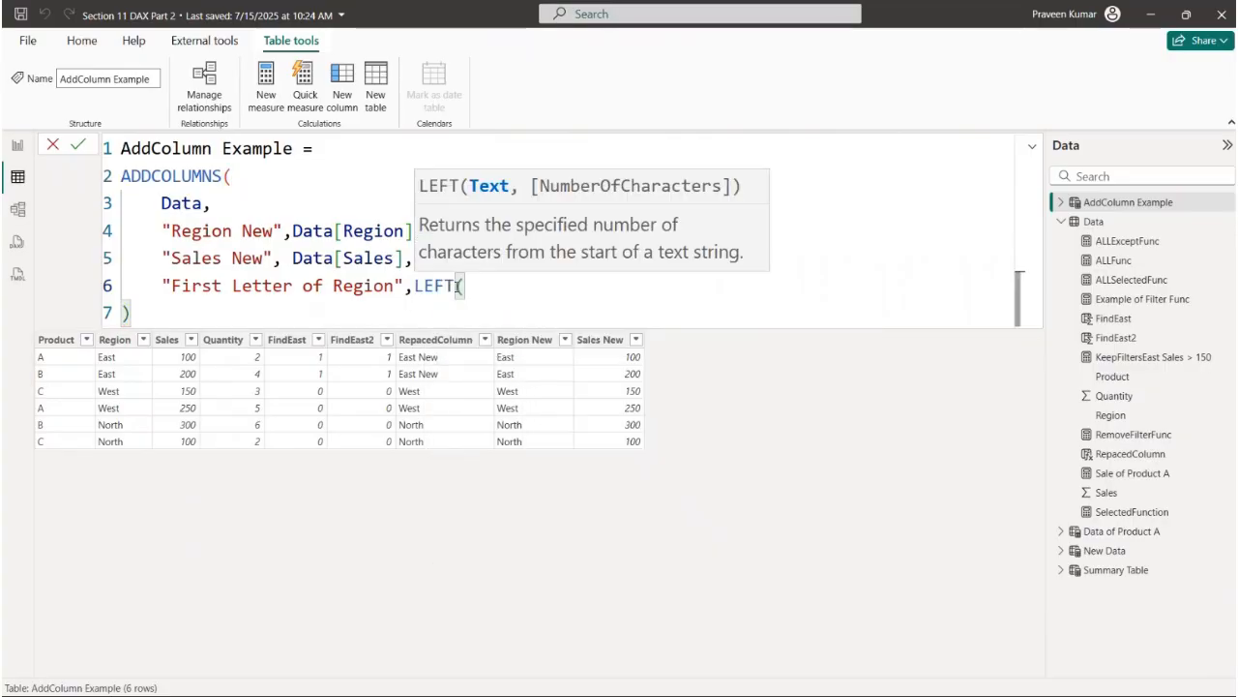
key(Down)
key(Down)
key(Down)
key(Tab)
text(,1))
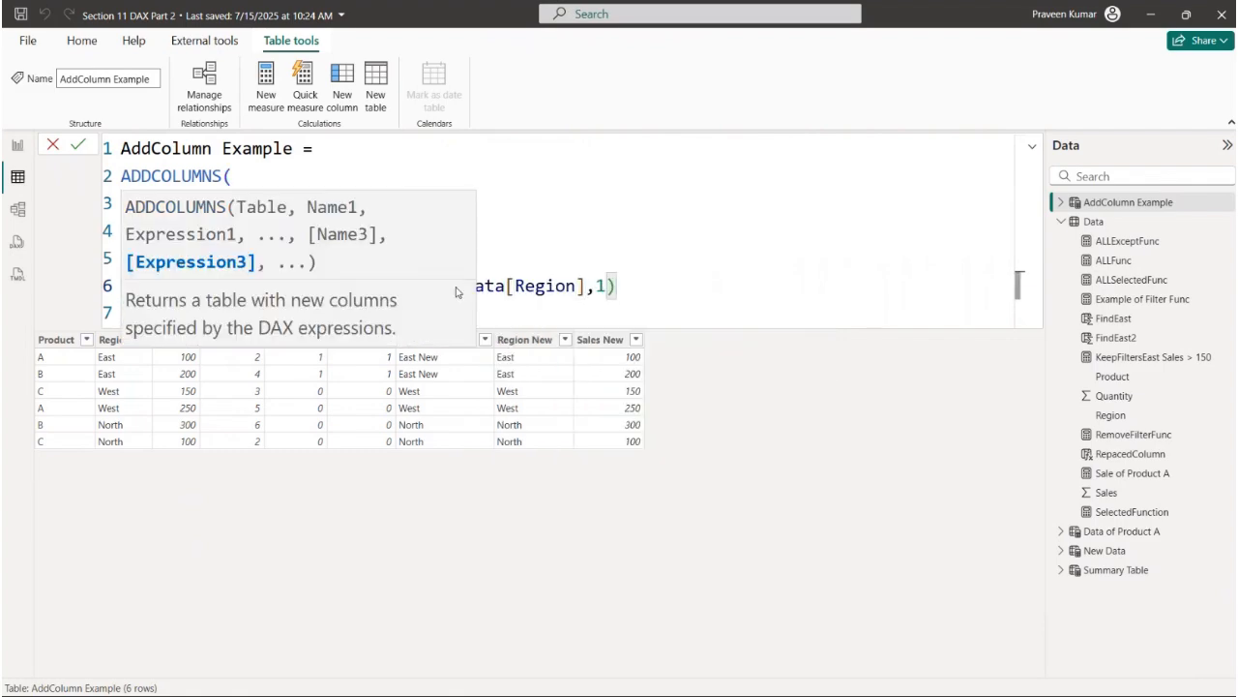
key(Return)
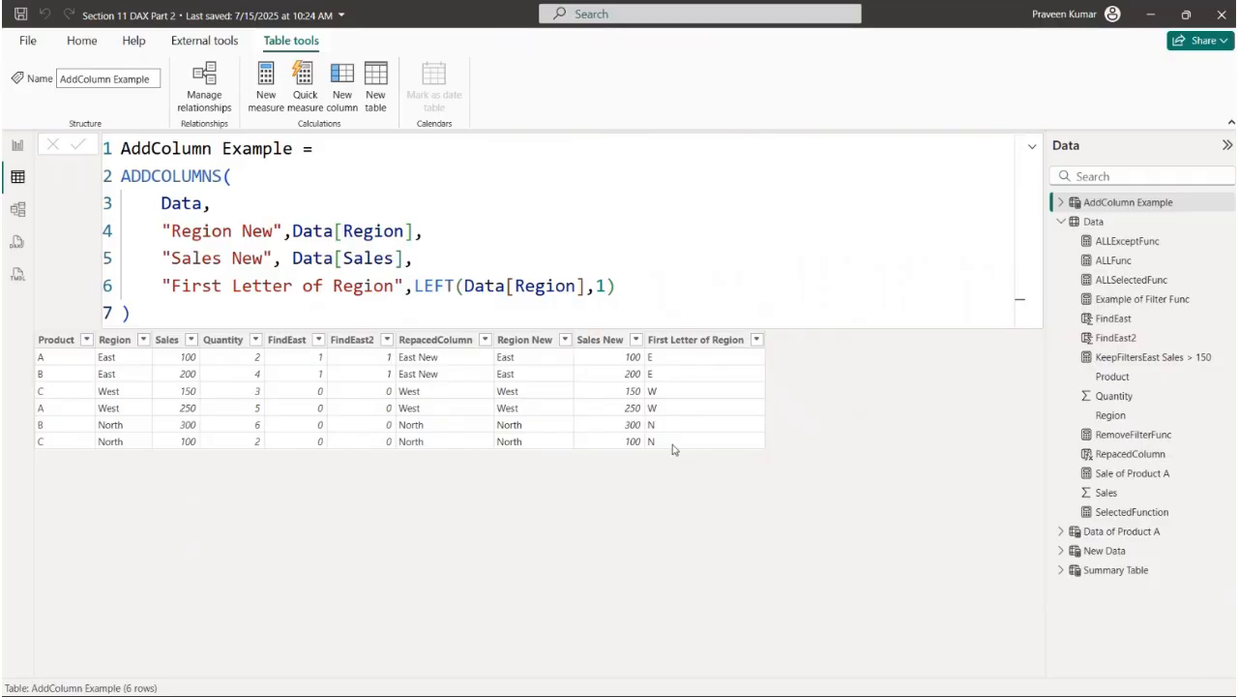
drag(161, 204, 636, 293)
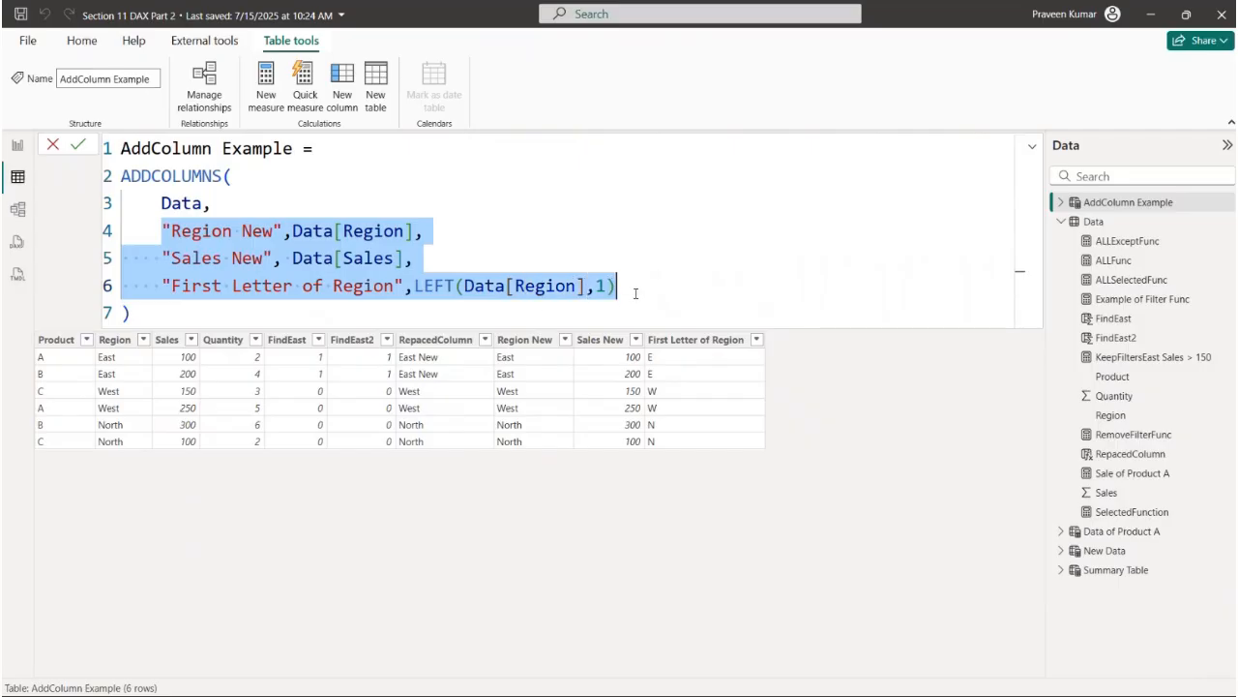
drag(133, 148, 315, 149)
click(282, 173)
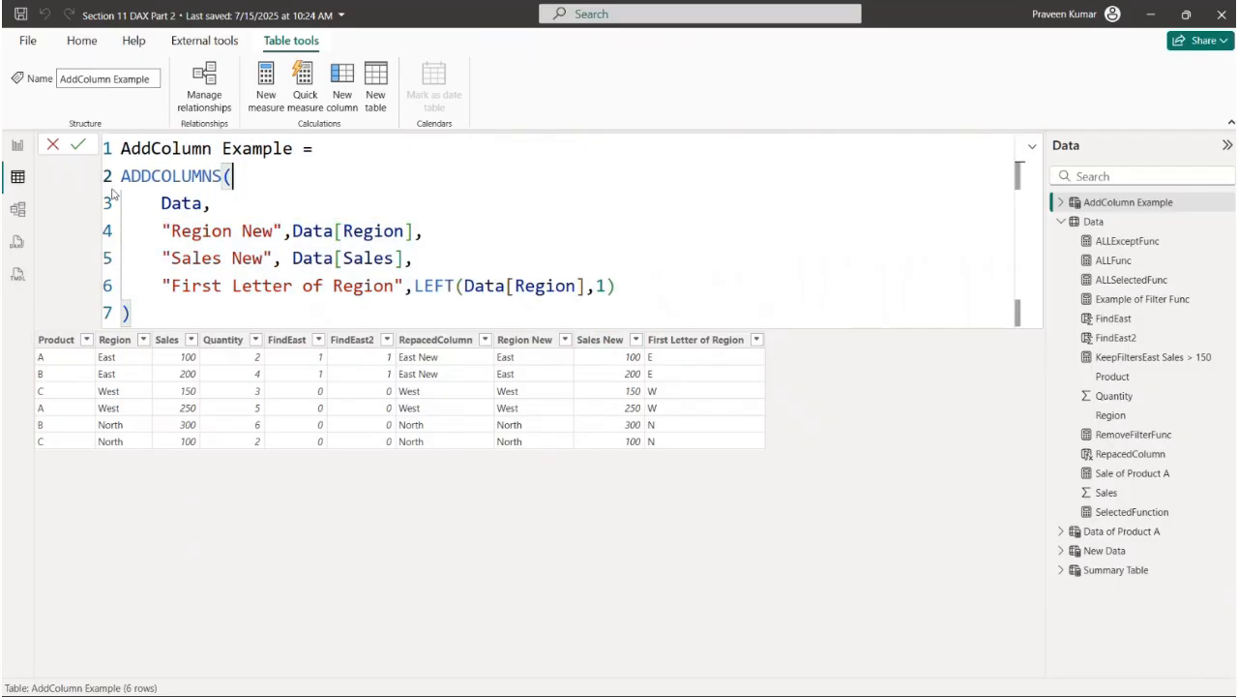
- Open the GENERATESERIES notes page in the report and examine its description and the start, end and optional increment arguments
click(18, 183)
click(18, 147)
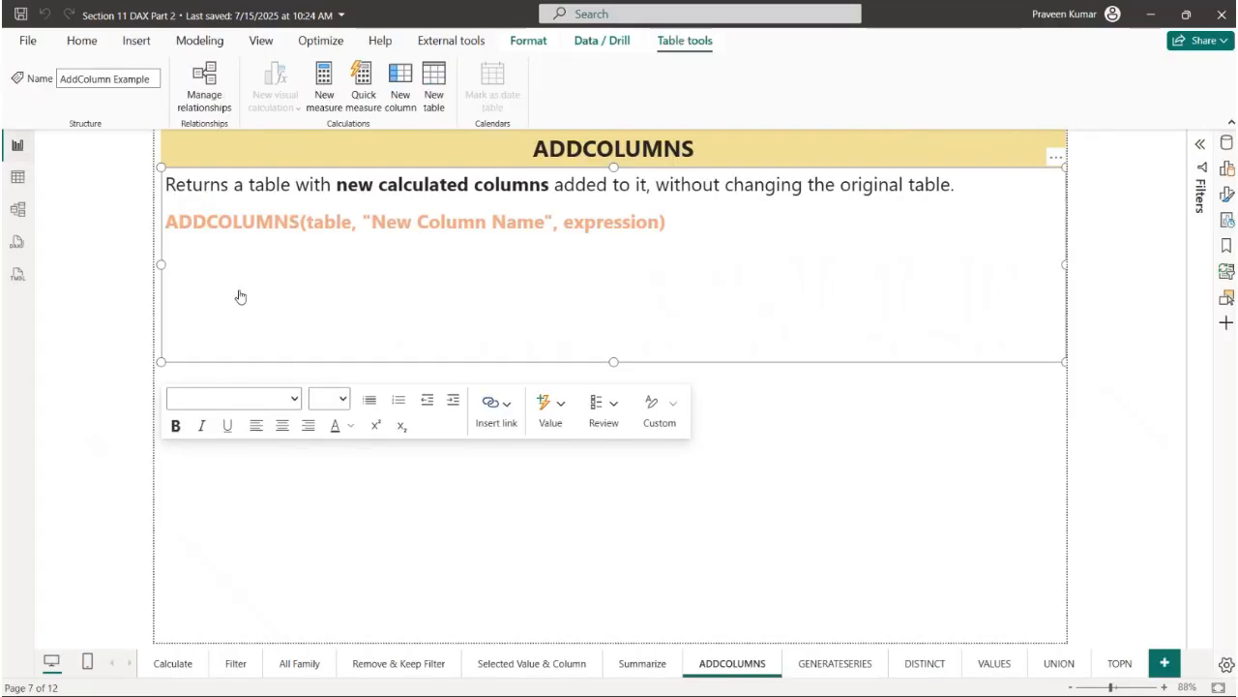
click(850, 668)
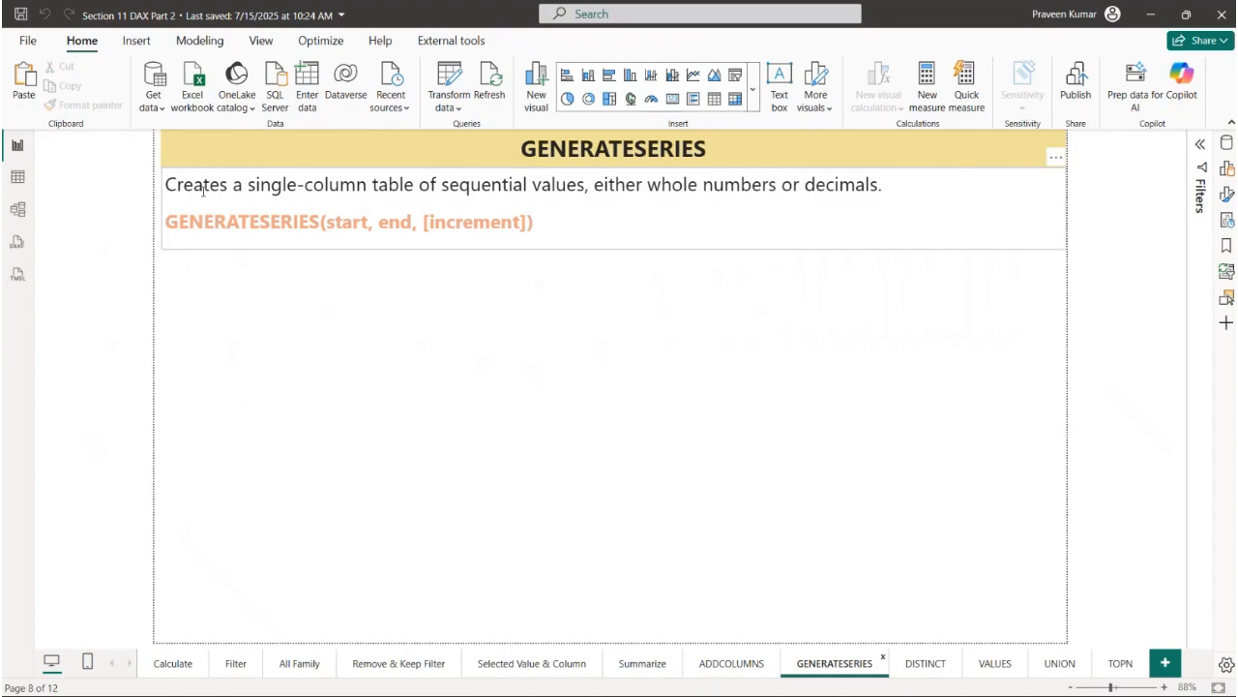
drag(231, 186, 886, 187)
click(600, 206)
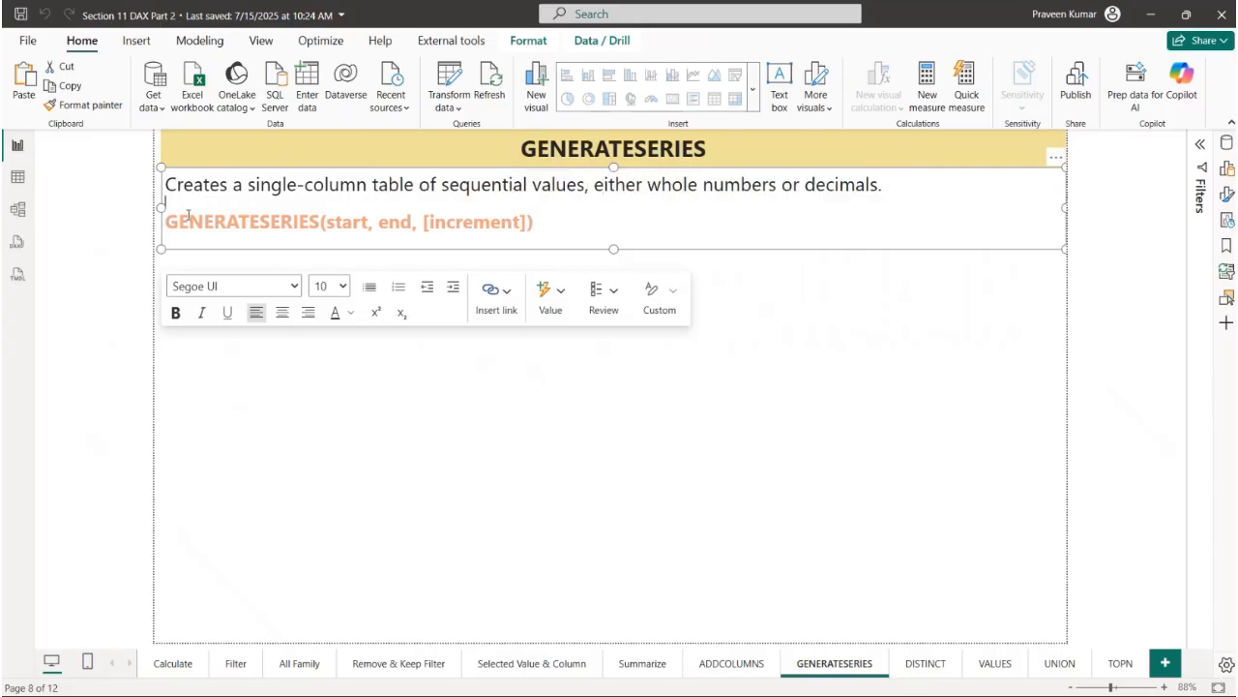
drag(182, 222, 329, 222)
click(333, 222)
click(389, 224)
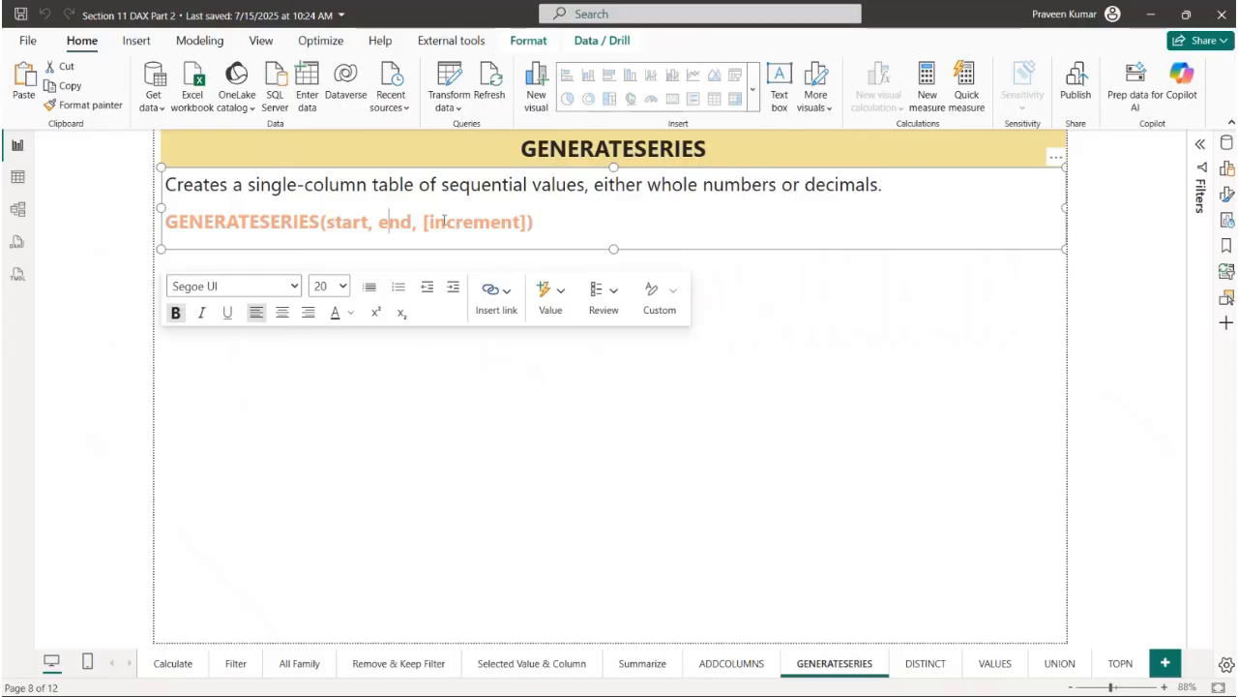
drag(424, 222, 534, 223)
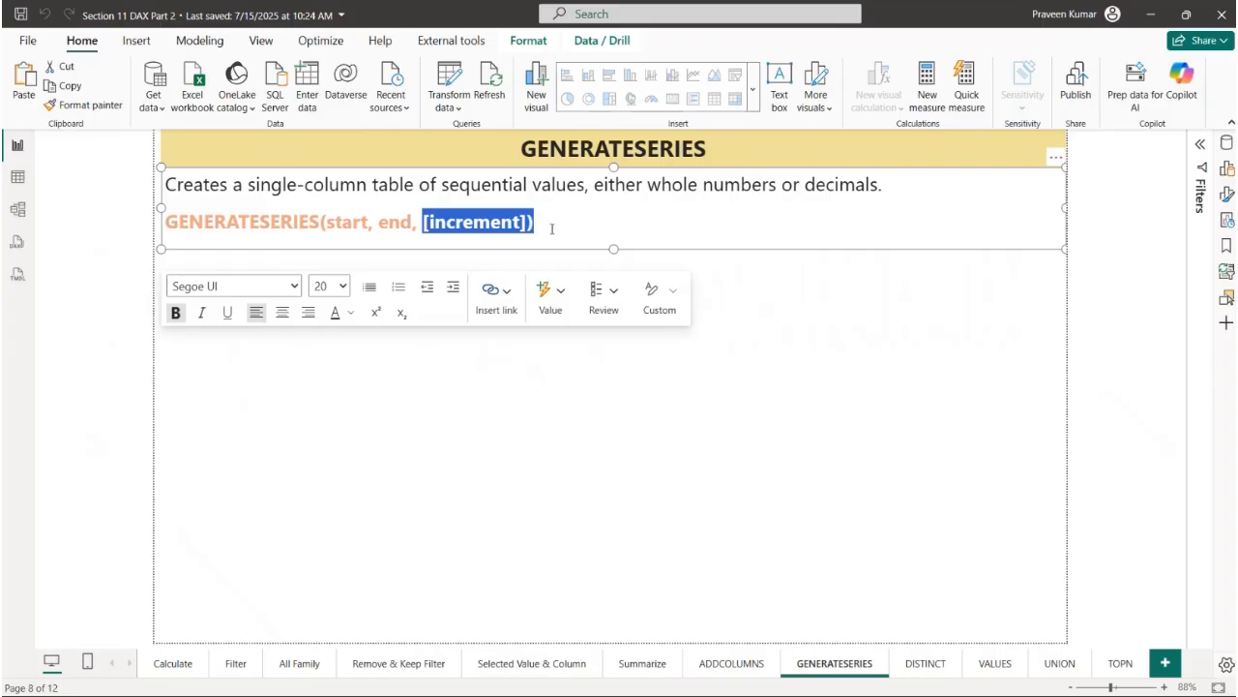
drag(420, 225, 521, 222)
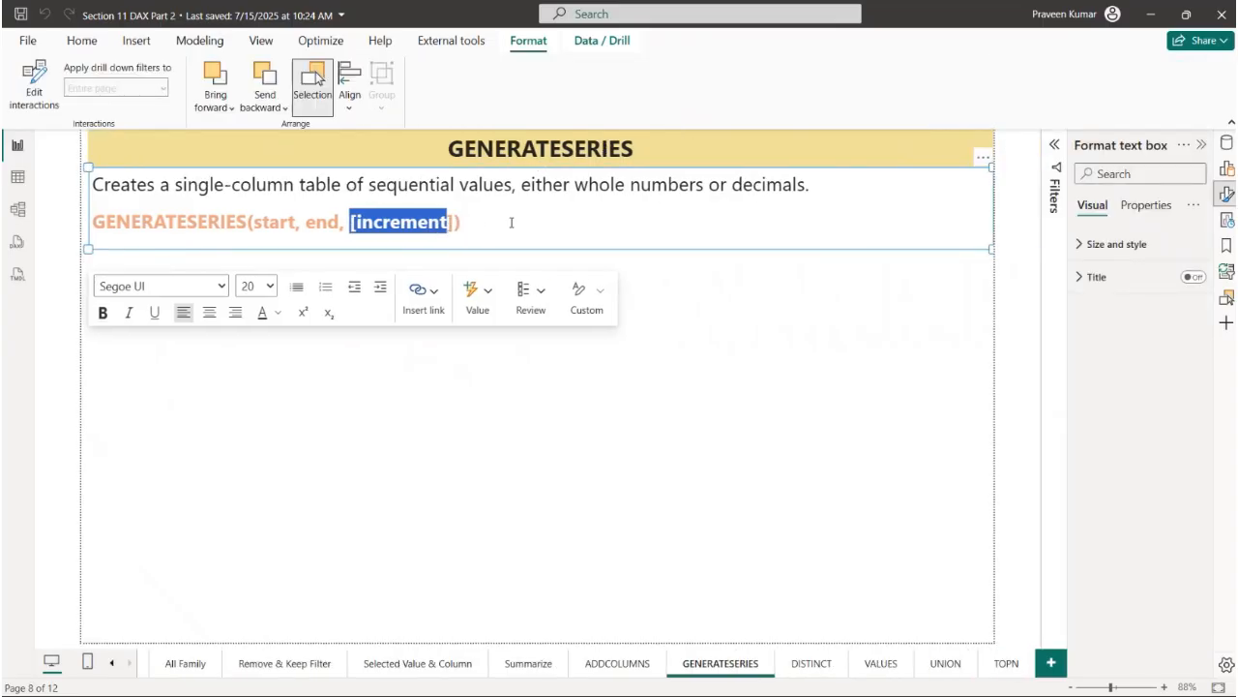
click(477, 222)
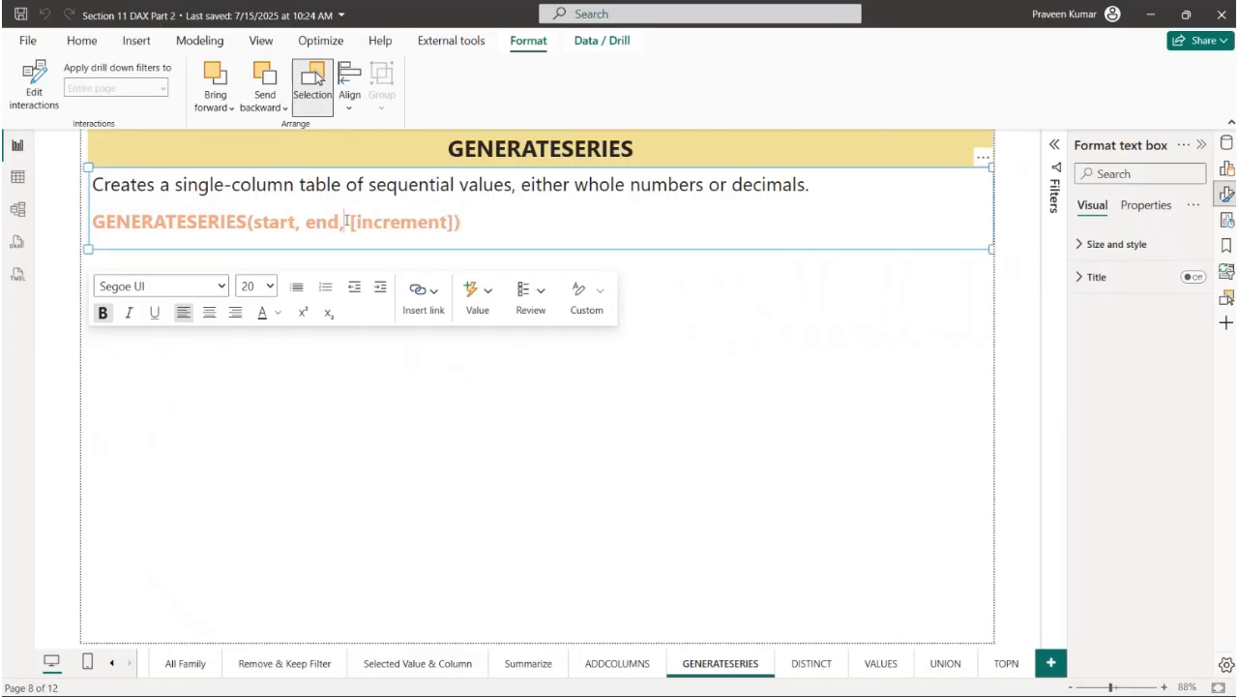
drag(344, 222, 473, 233)
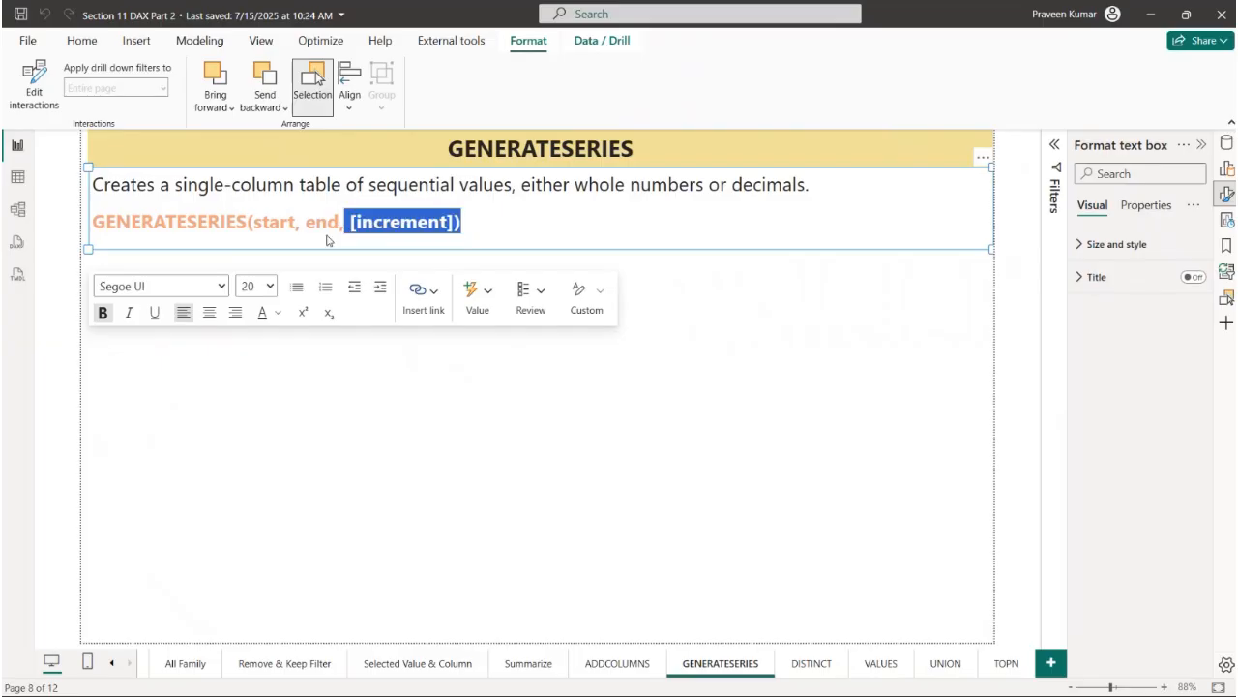
- Create a new calculated table named "Example of Generate Series" and begin its expression on a new line
click(17, 177)
click(20, 147)
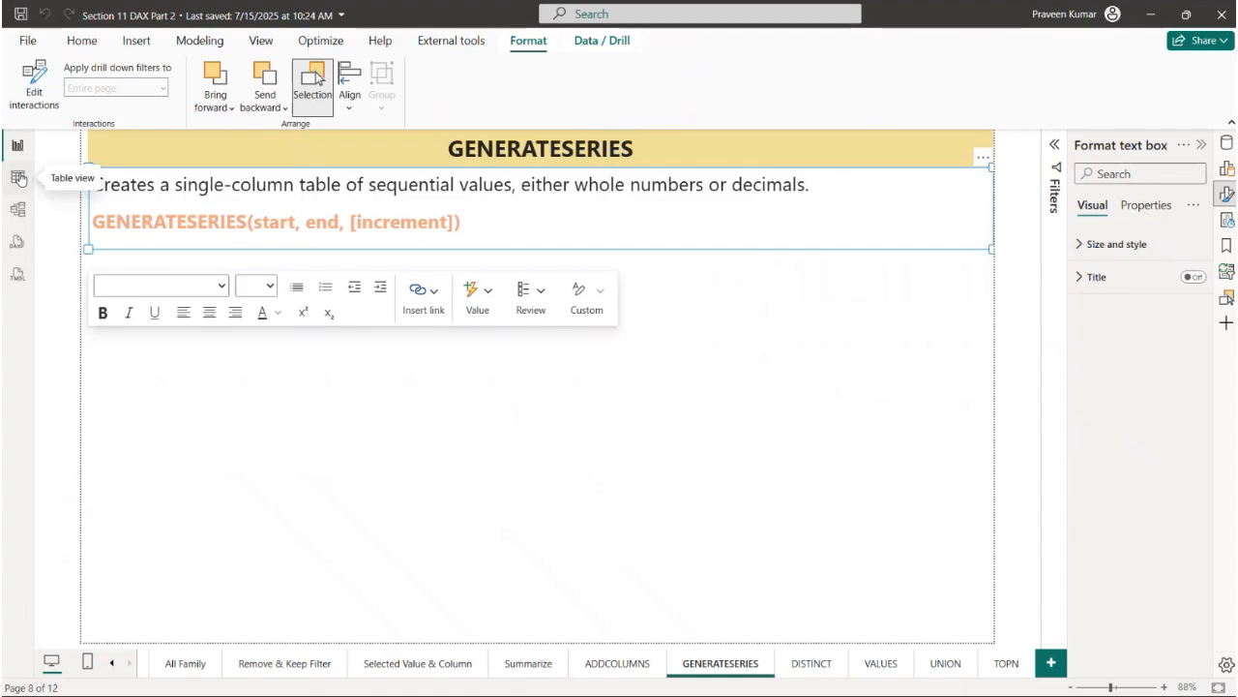
click(18, 176)
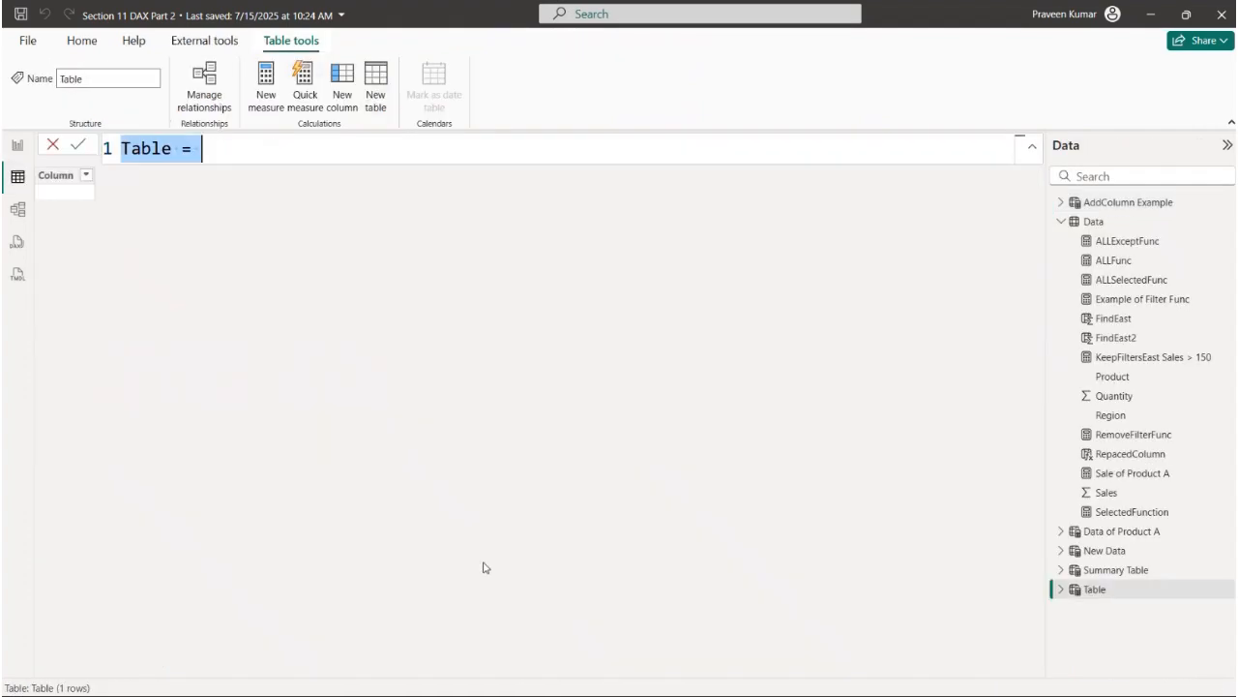
text(Exa)
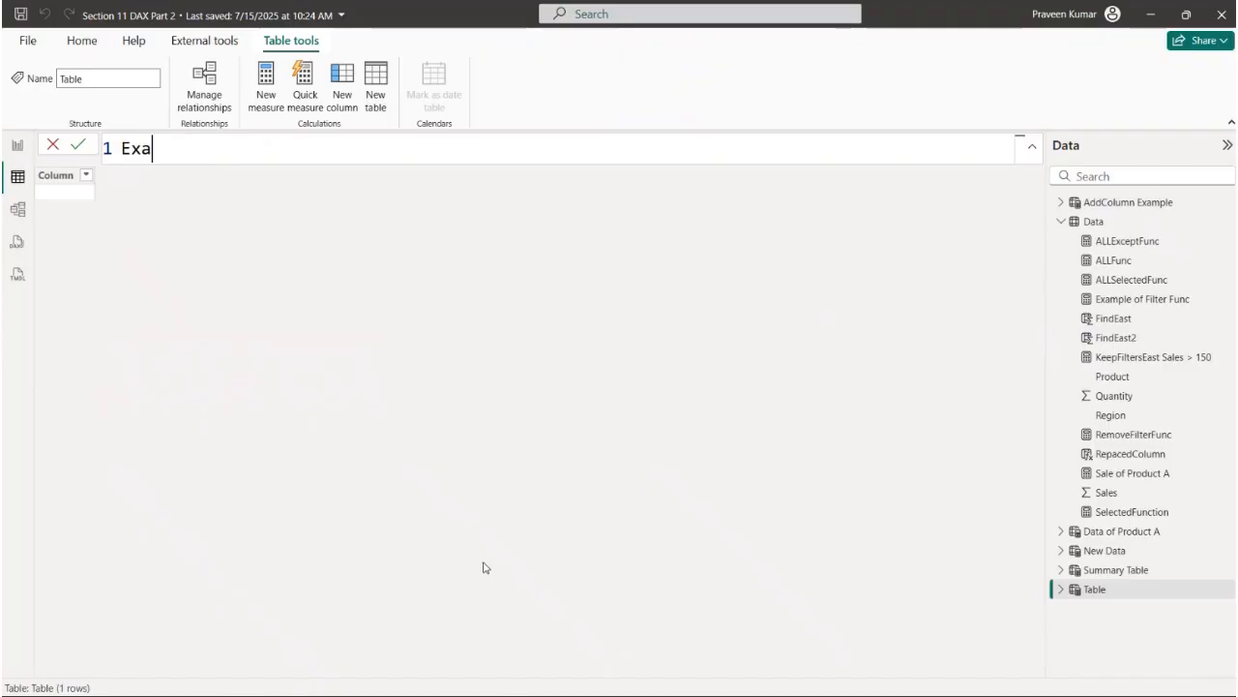
text(mple of Geneate Se)
key(BackSpace)
key(BackSpace)
key(BackSpace)
key(BackSpace)
key(BackSpace)
key(BackSpace)
key(BackSpace)
text(e)
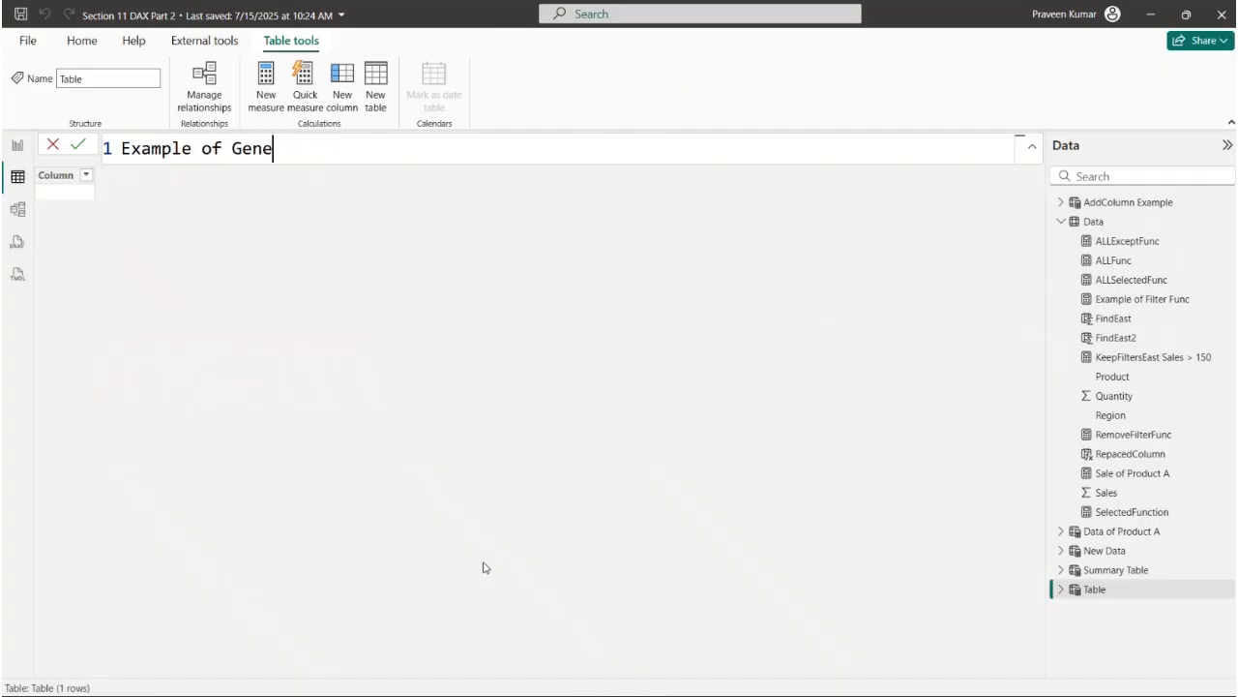
text(rate Series =)
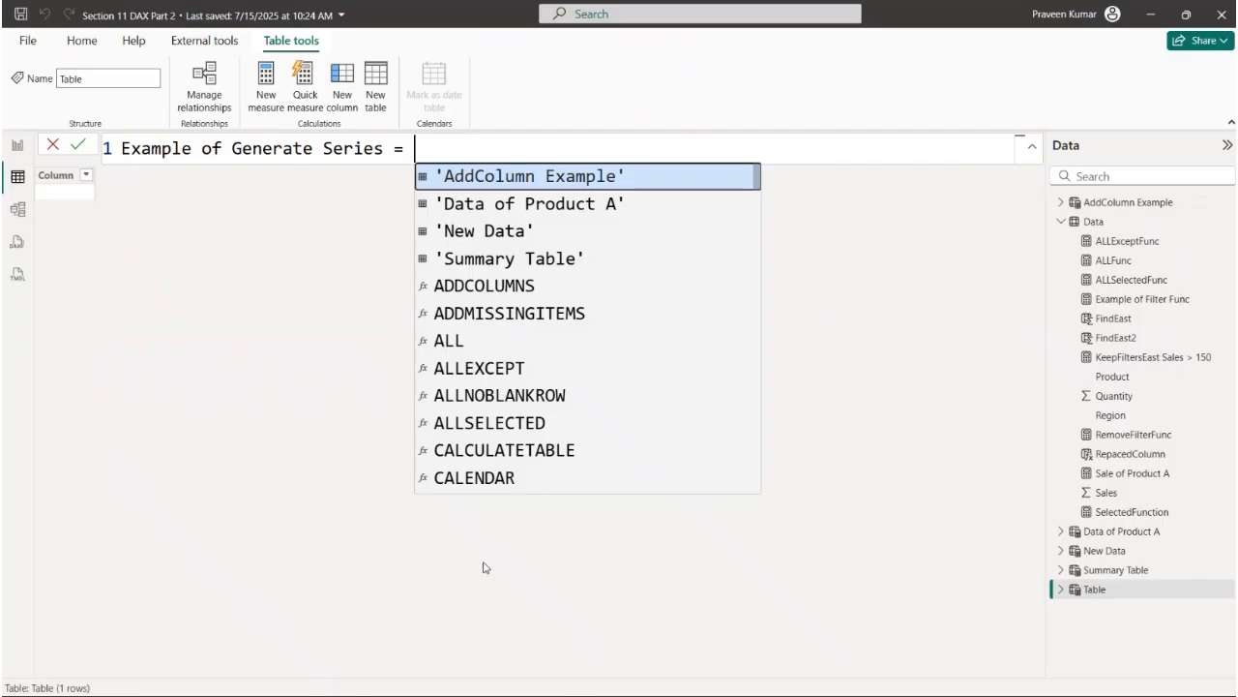
key(shift+Return)
text(CAL)
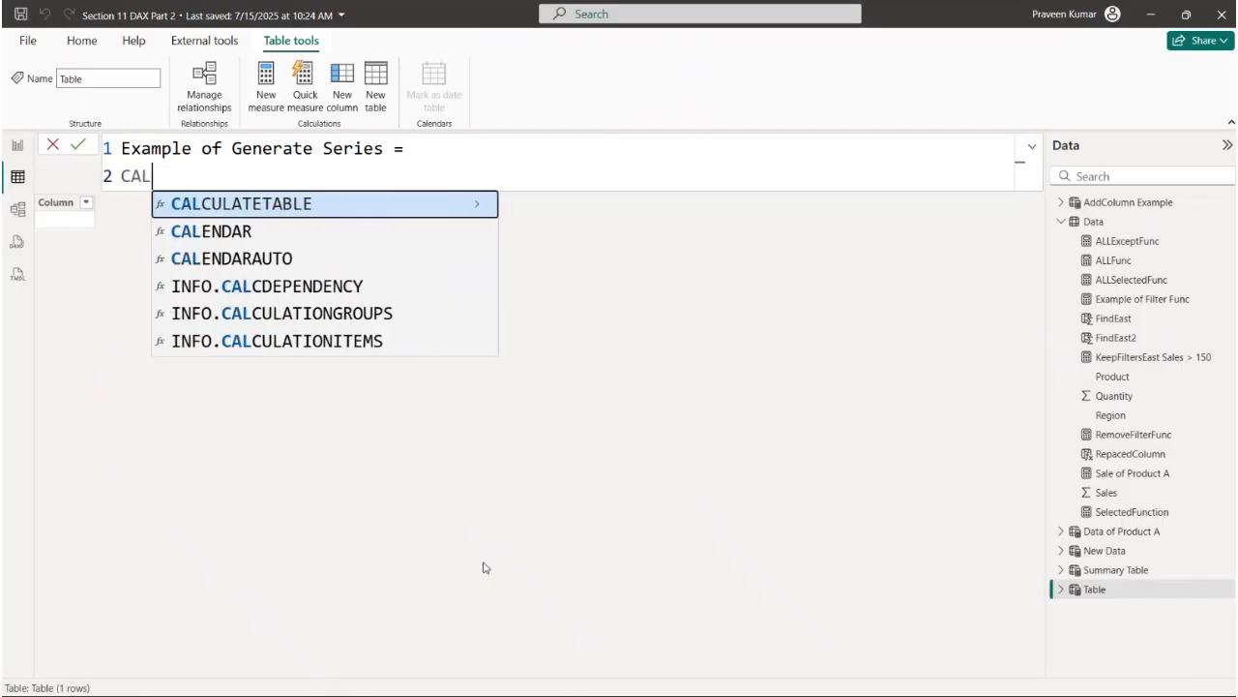
key(BackSpace)
key(BackSpace)
key(BackSpace)
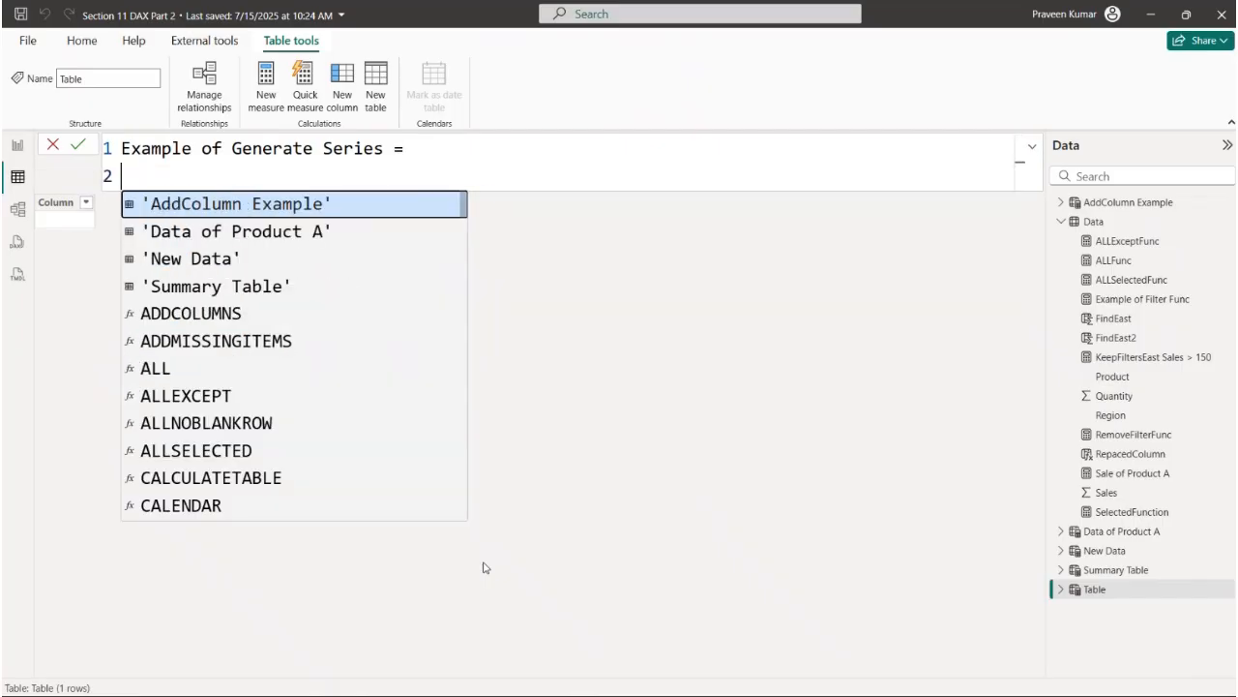
- Define the table with GENERATESERIES(1,100,1) and commit it
text(GE)
key(Down)
key(Down)
key(Tab)
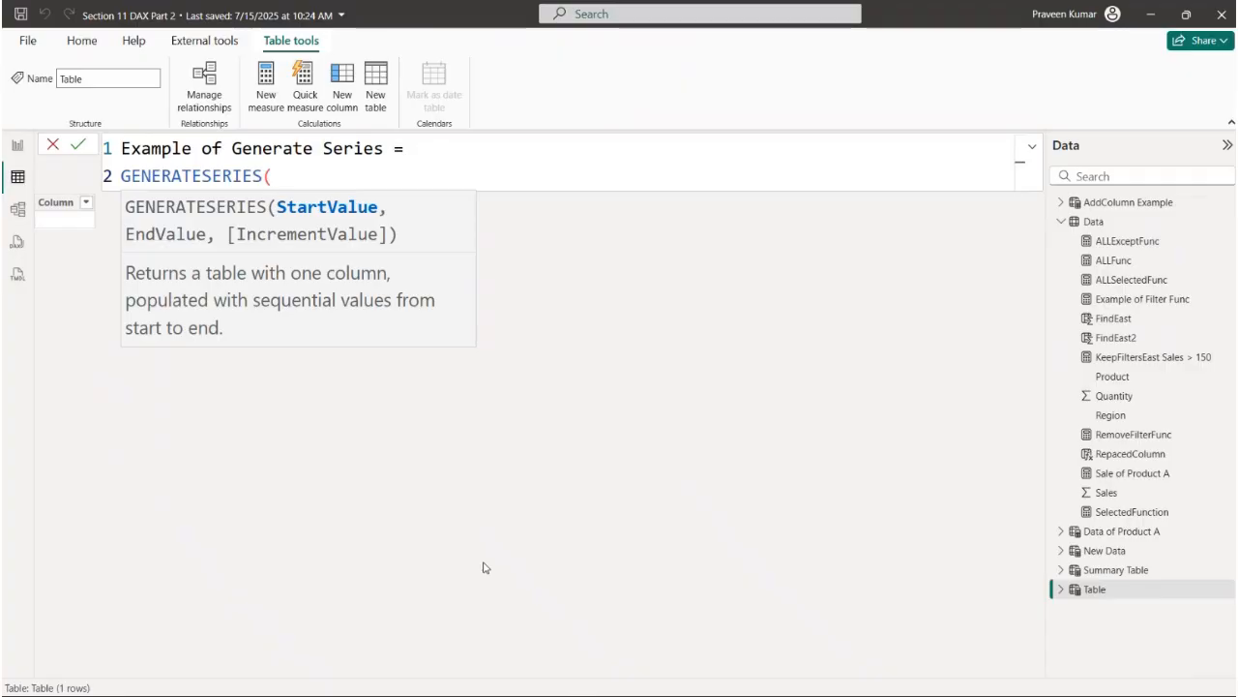
text(1,100,)
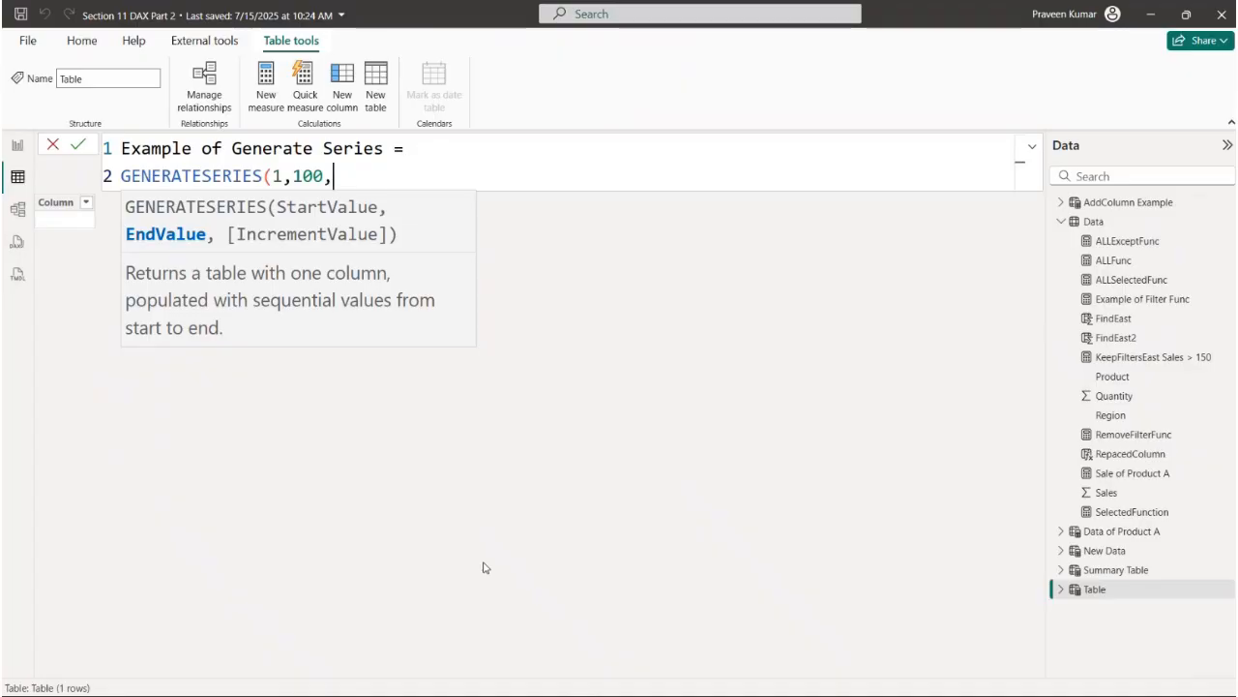
text(1))
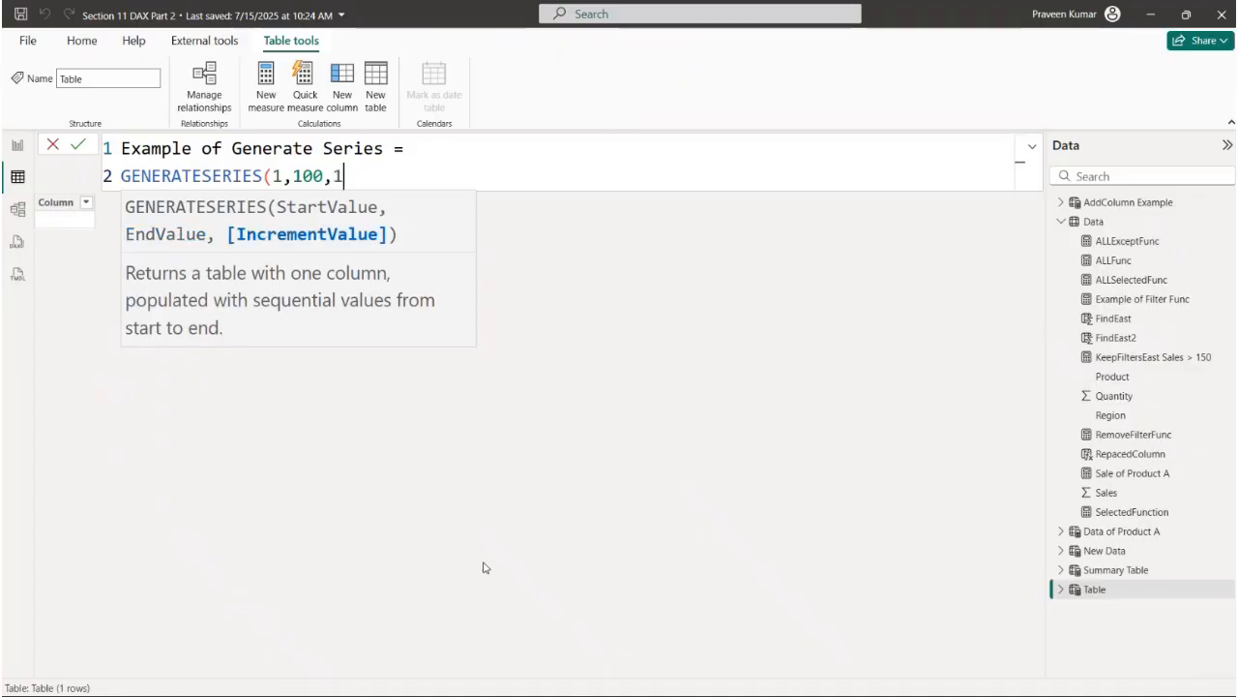
key(Return)
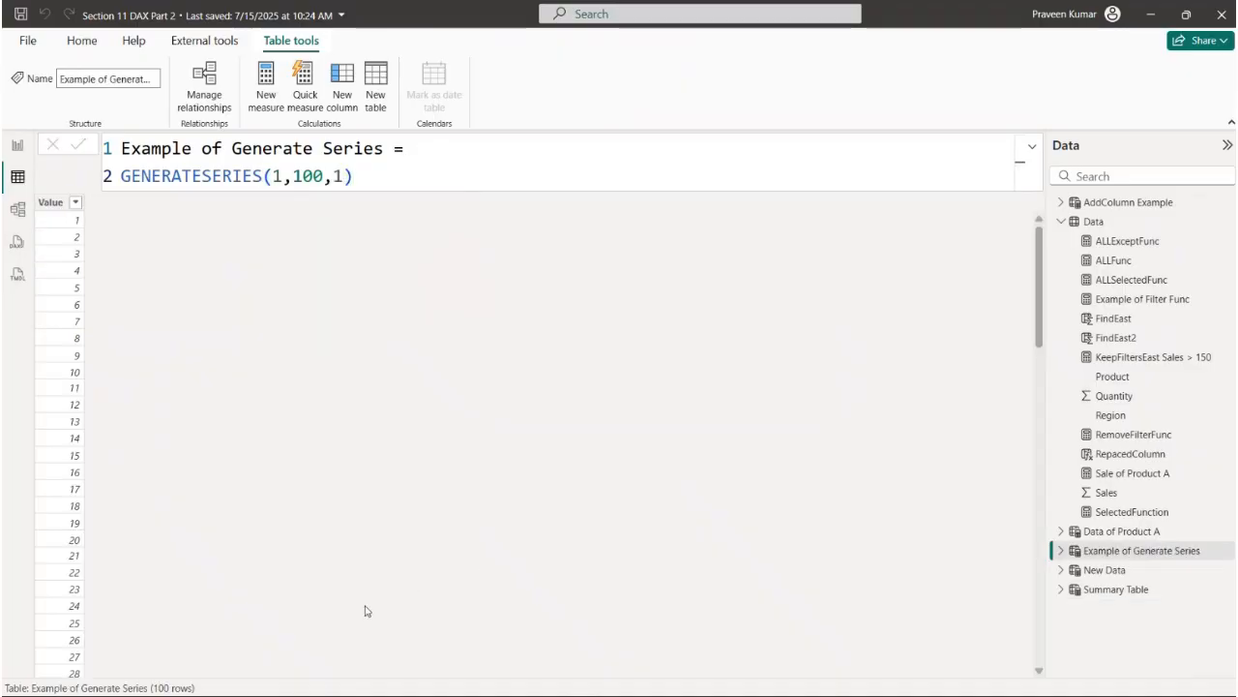
- Examine the Value column's full list of generated values against the start and end arguments of the formula
click(76, 203)
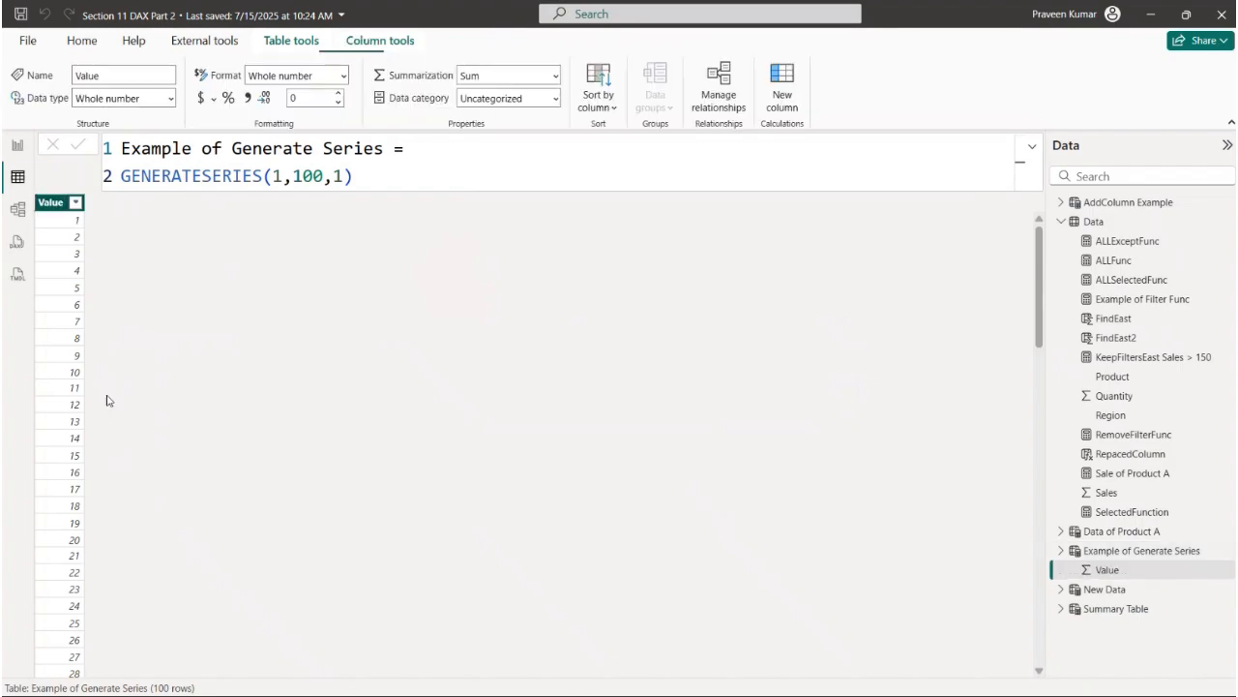
scroll(171, 548, down, 20)
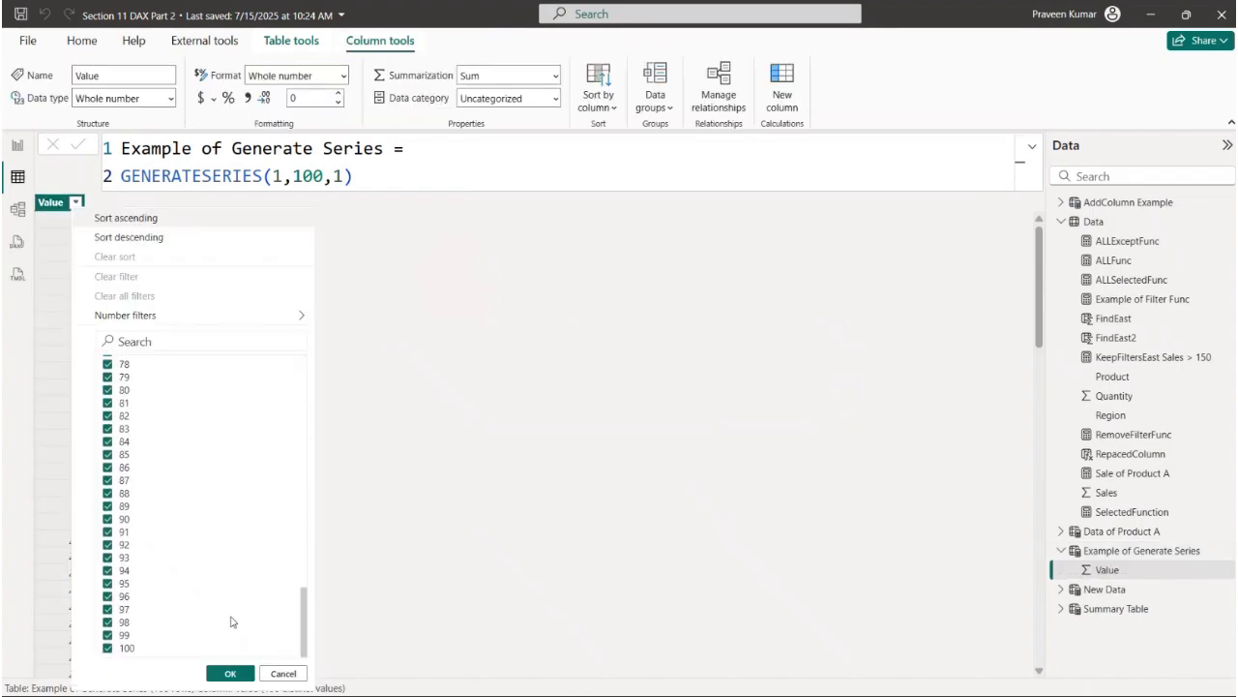
click(283, 673)
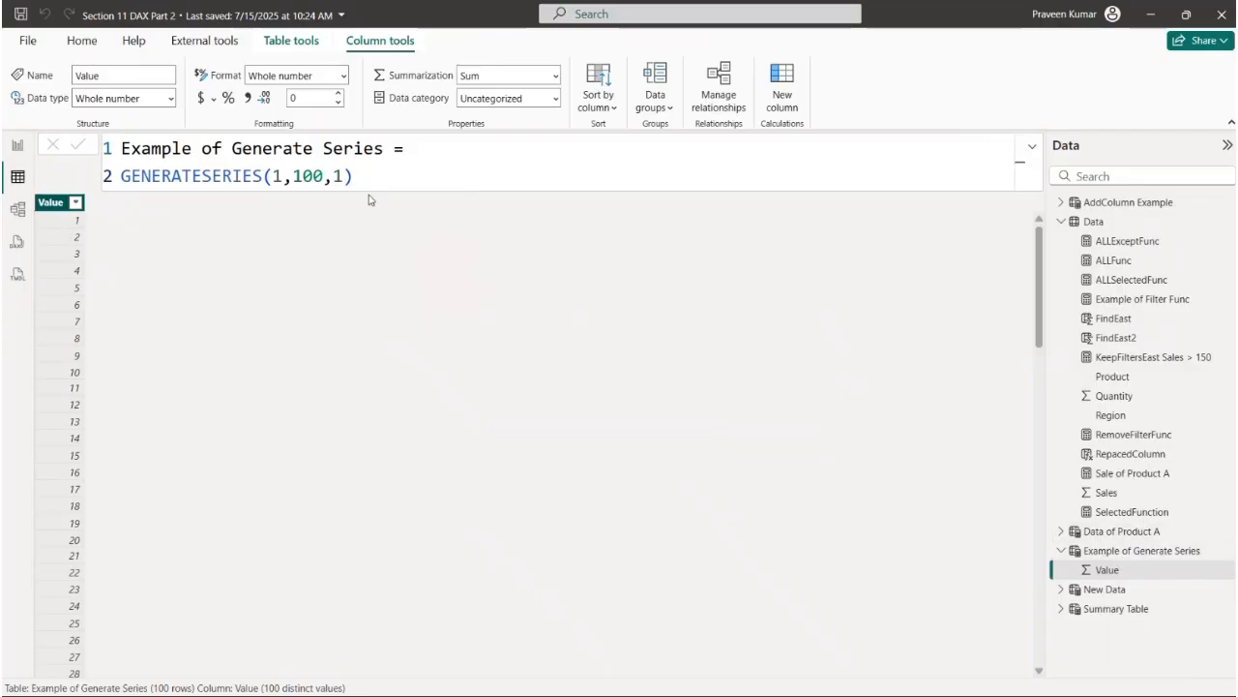
click(285, 175)
drag(292, 175, 324, 174)
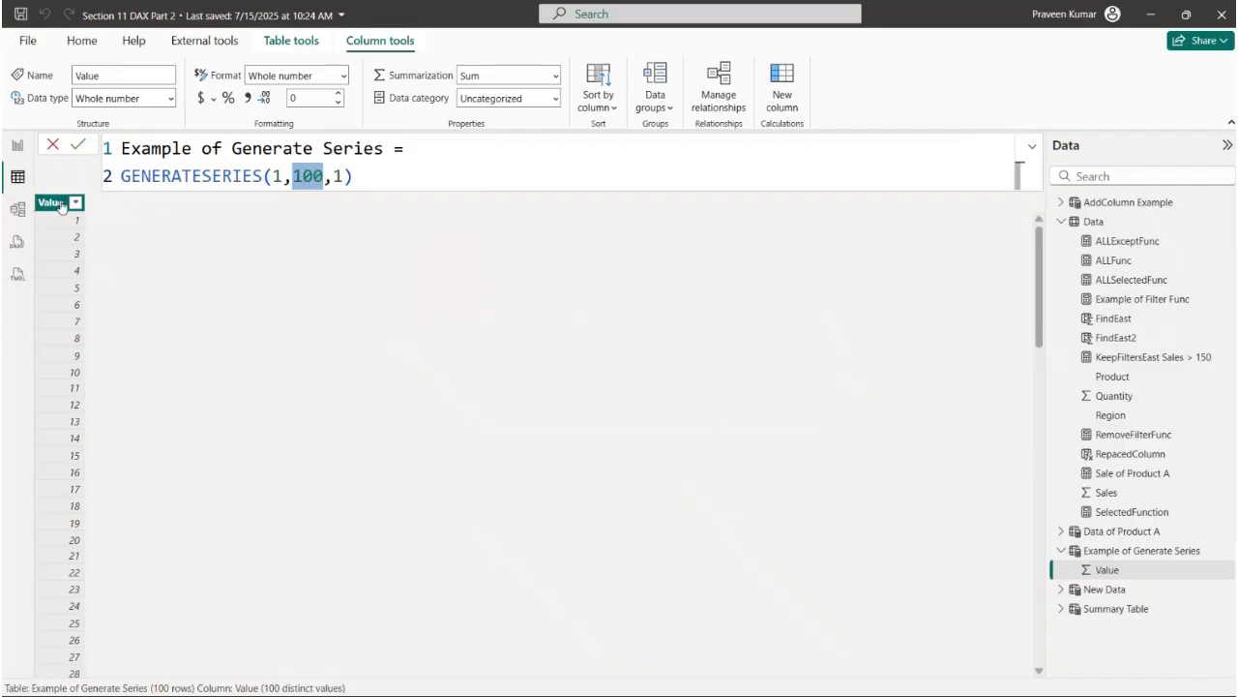
- Change the increment argument of the GENERATESERIES formula to 5 and commit the table
click(351, 175)
double_click(340, 175)
key(BackSpace)
text(5)
click(376, 175)
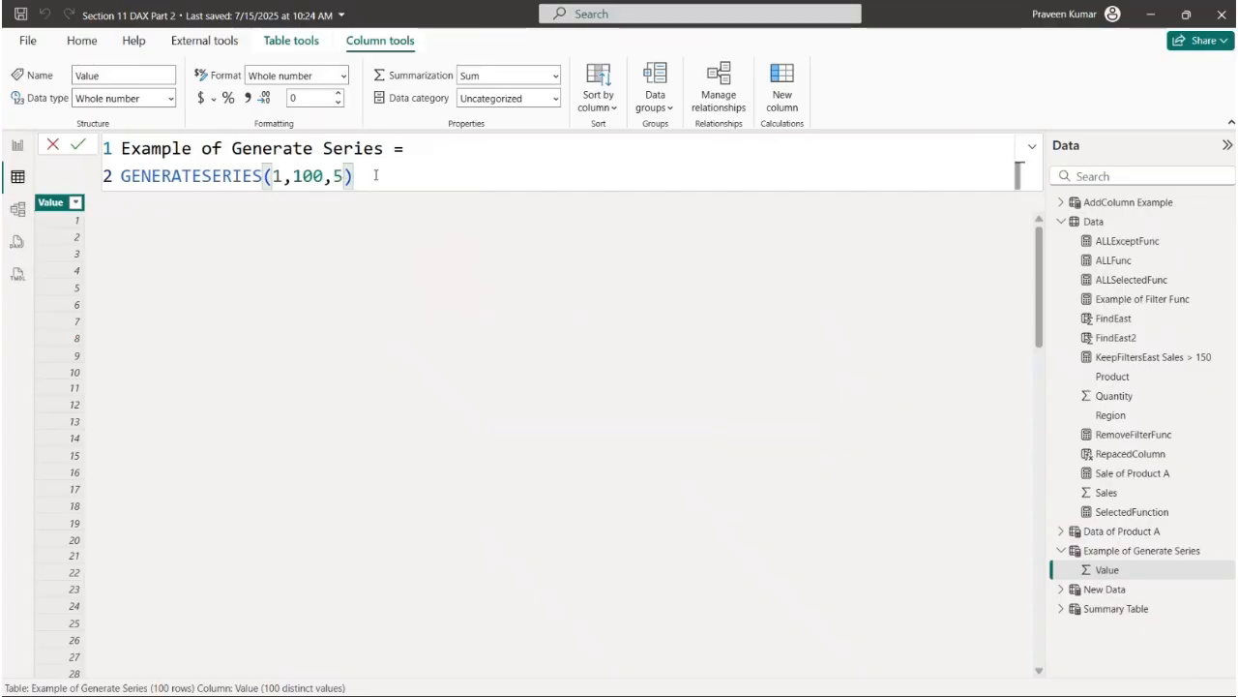
key(shift+Return)
key(Return)
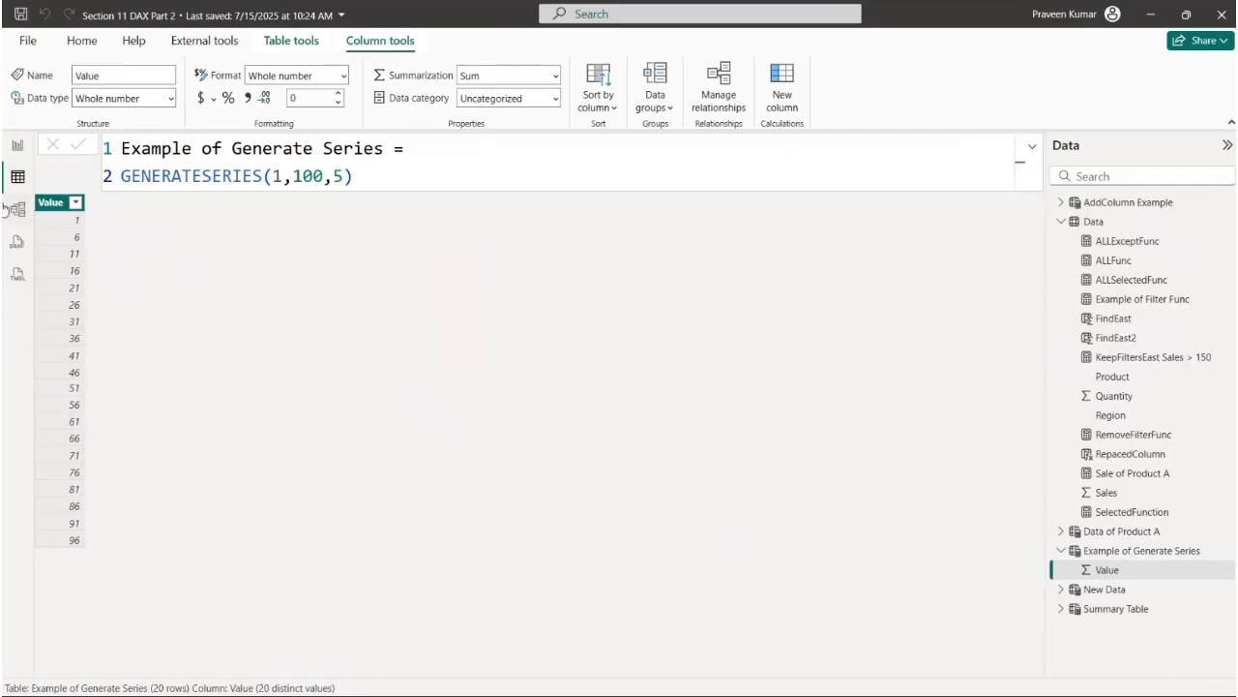
- Open the DISTINCT notes page in the report and examine its unique-list description and column-or-table syntax
click(17, 144)
click(803, 664)
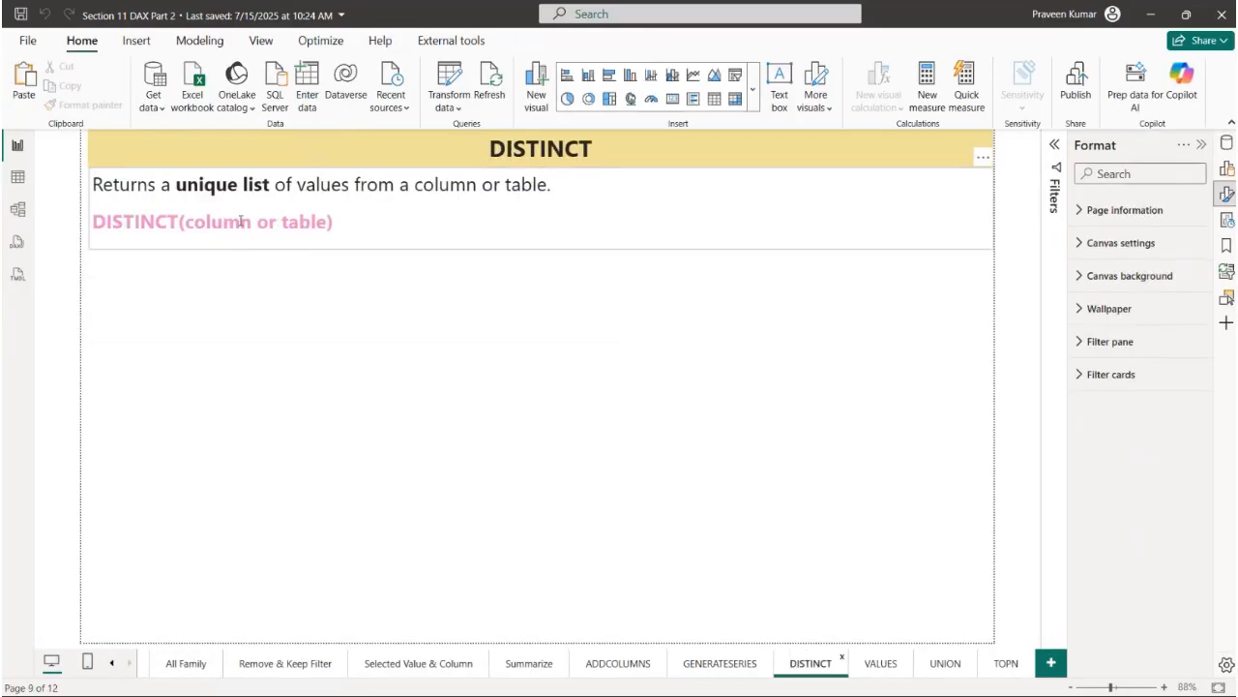
drag(177, 184, 360, 184)
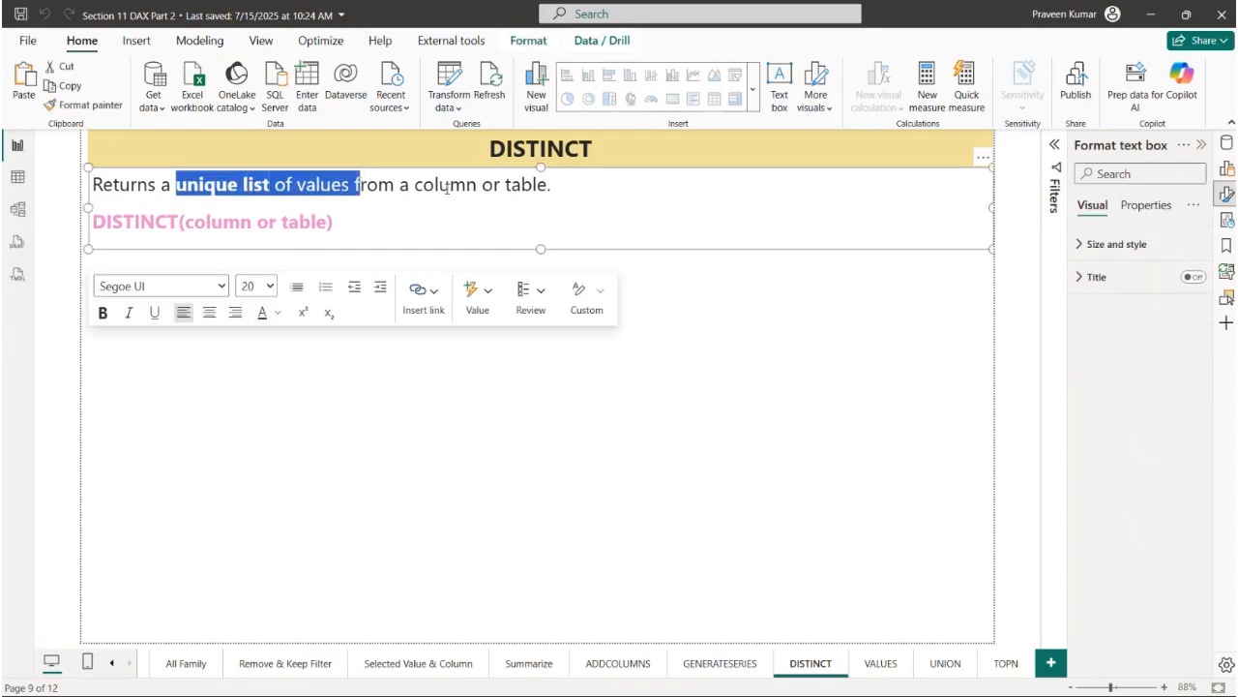
drag(333, 224, 92, 224)
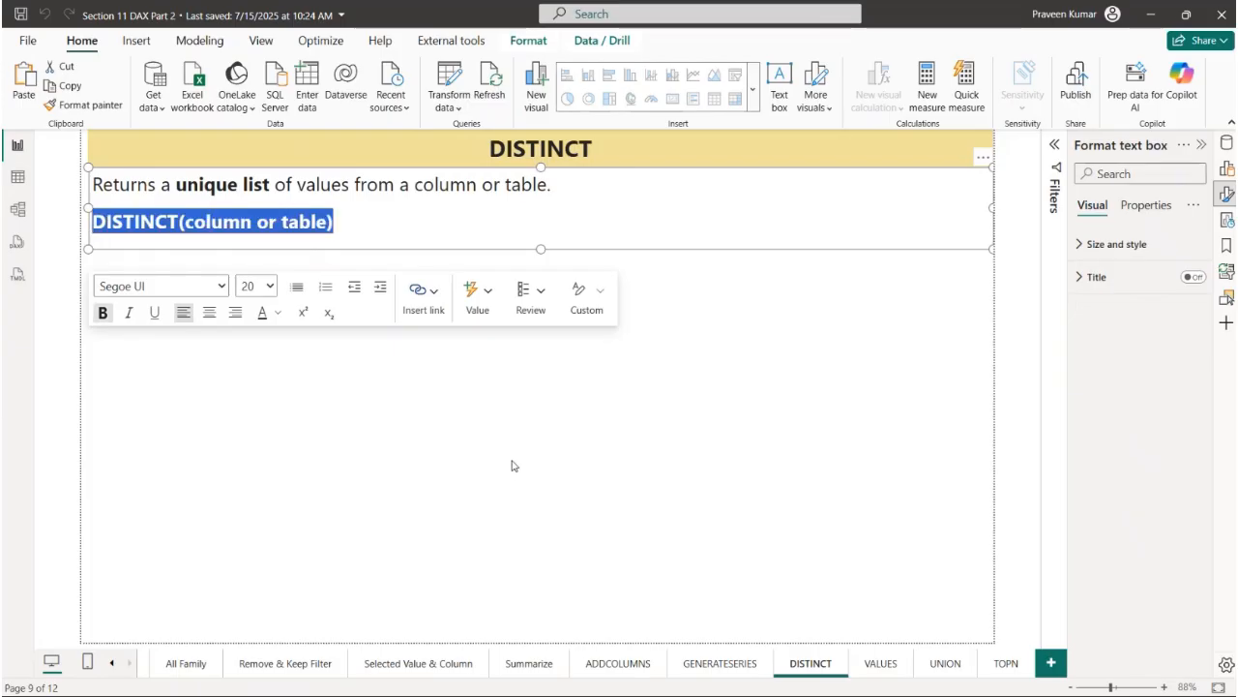
click(55, 255)
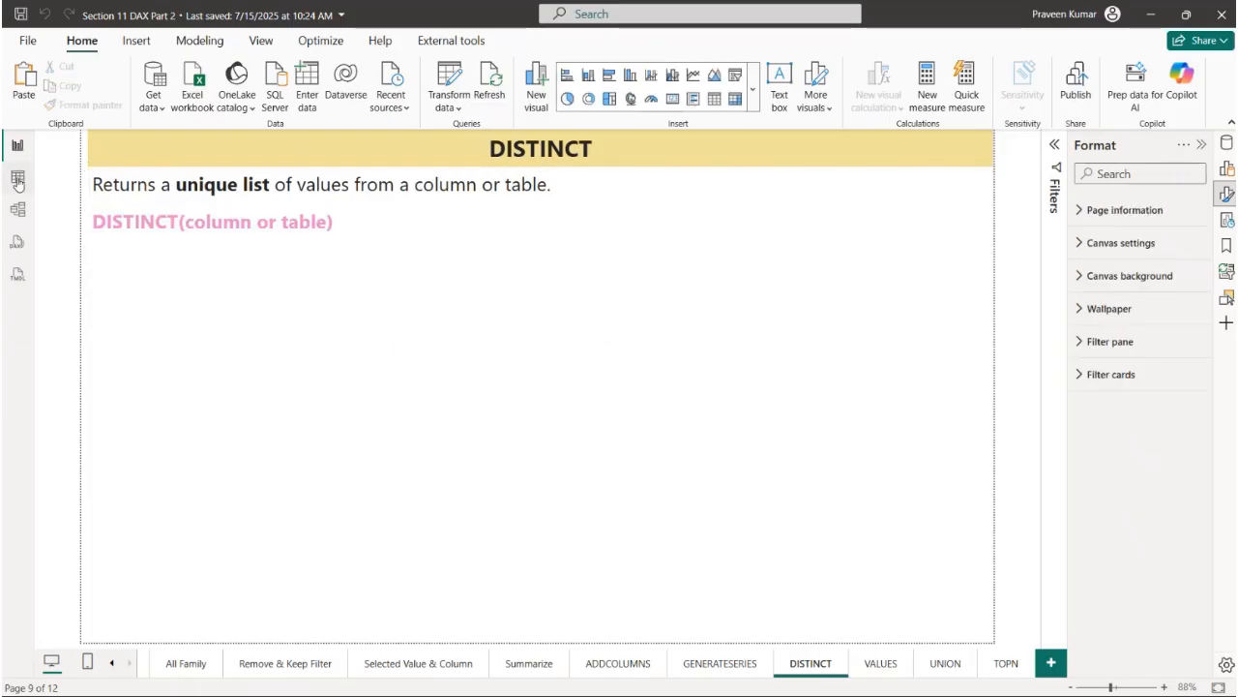
- Clear the filter on the Product column of the Data table
click(18, 177)
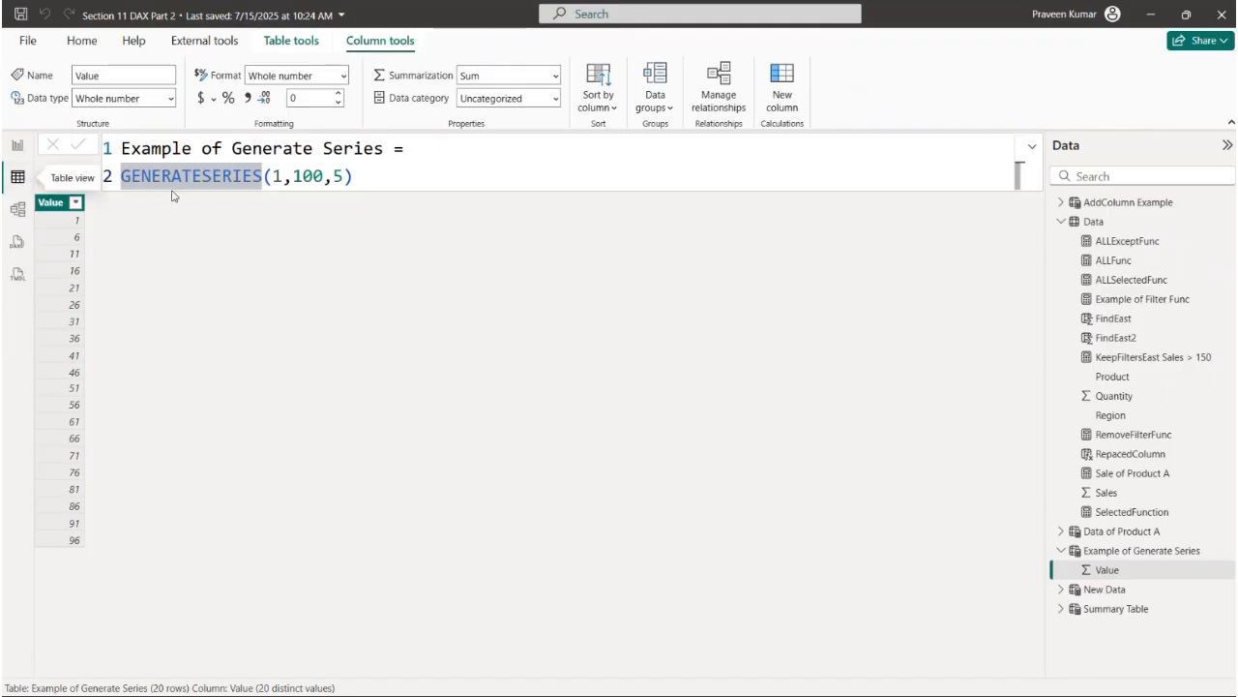
click(1098, 222)
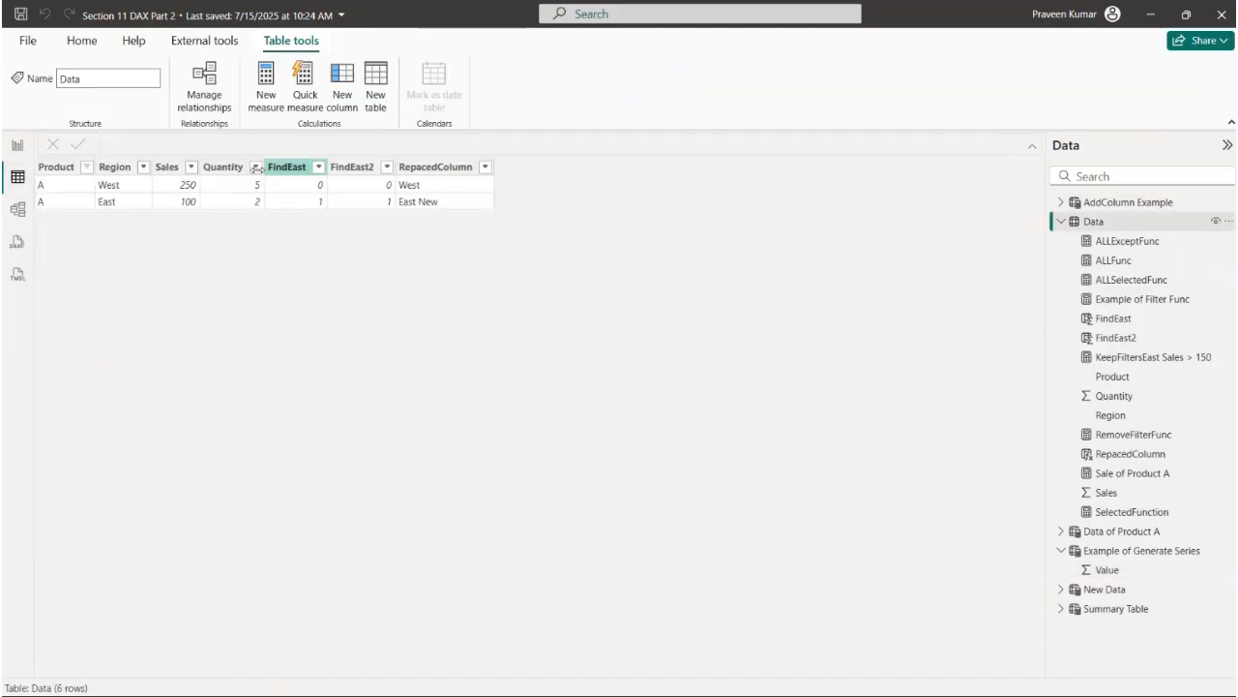
right_click(43, 169)
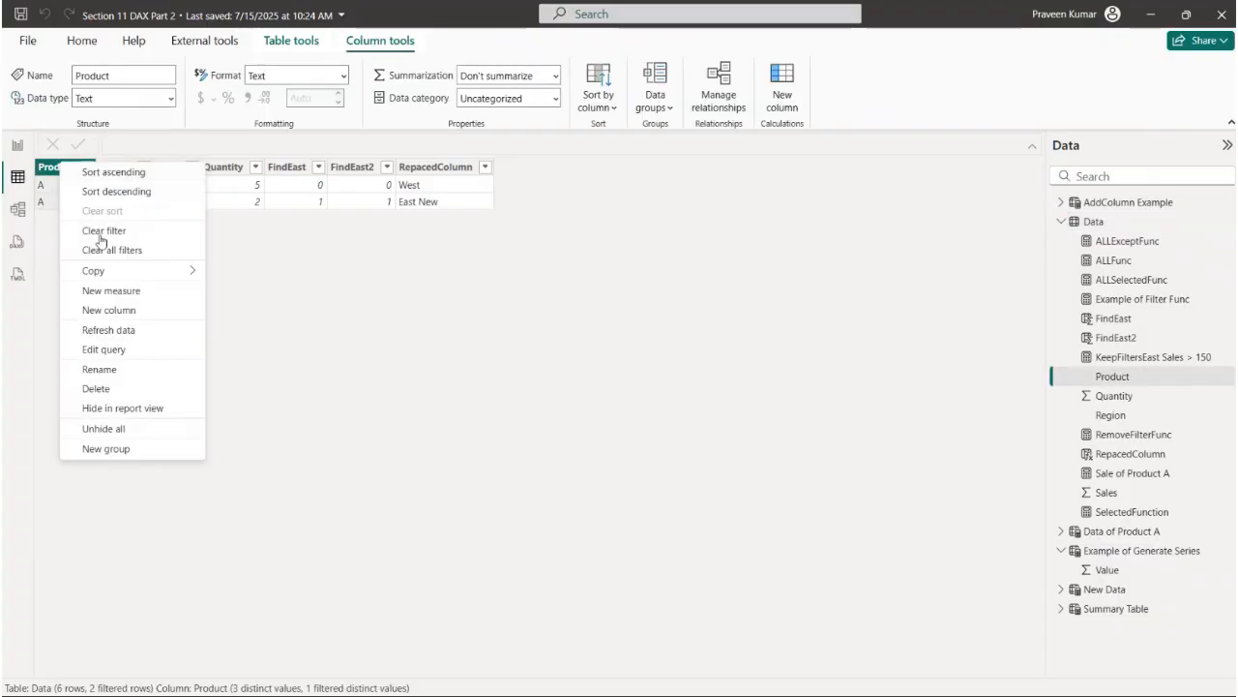
click(101, 246)
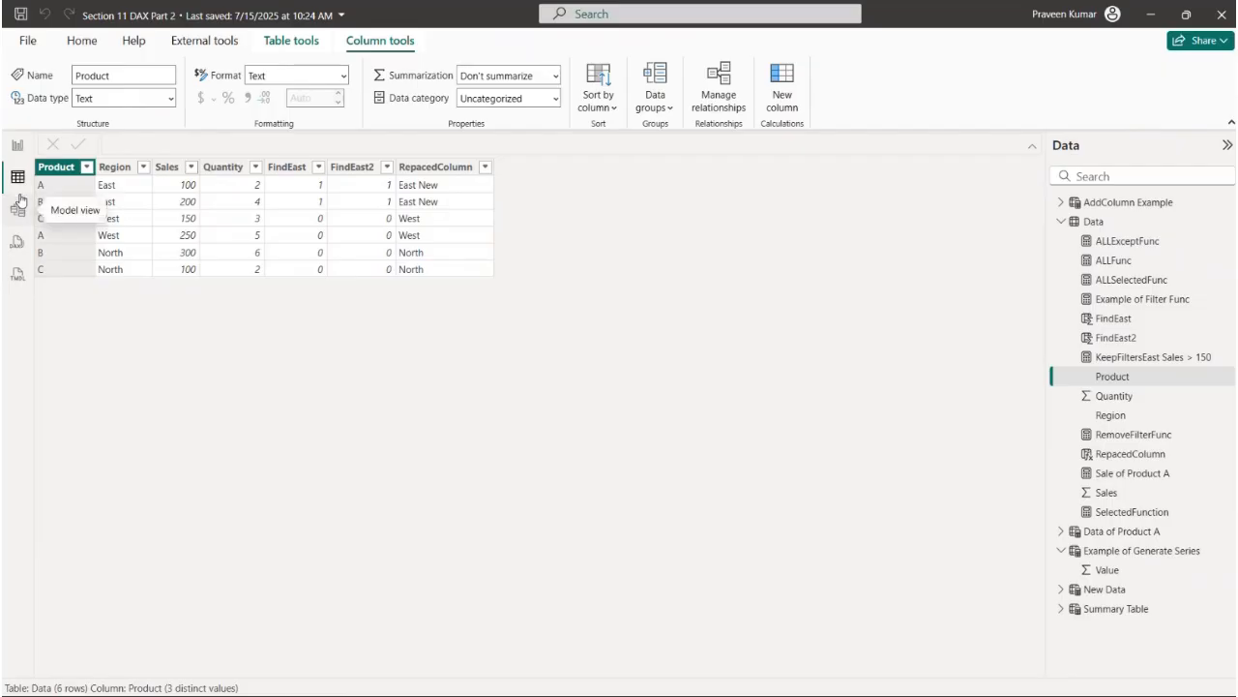
- Create a new calculated table named "Distinct Product" and begin its expression with the DISTINCT function
click(277, 46)
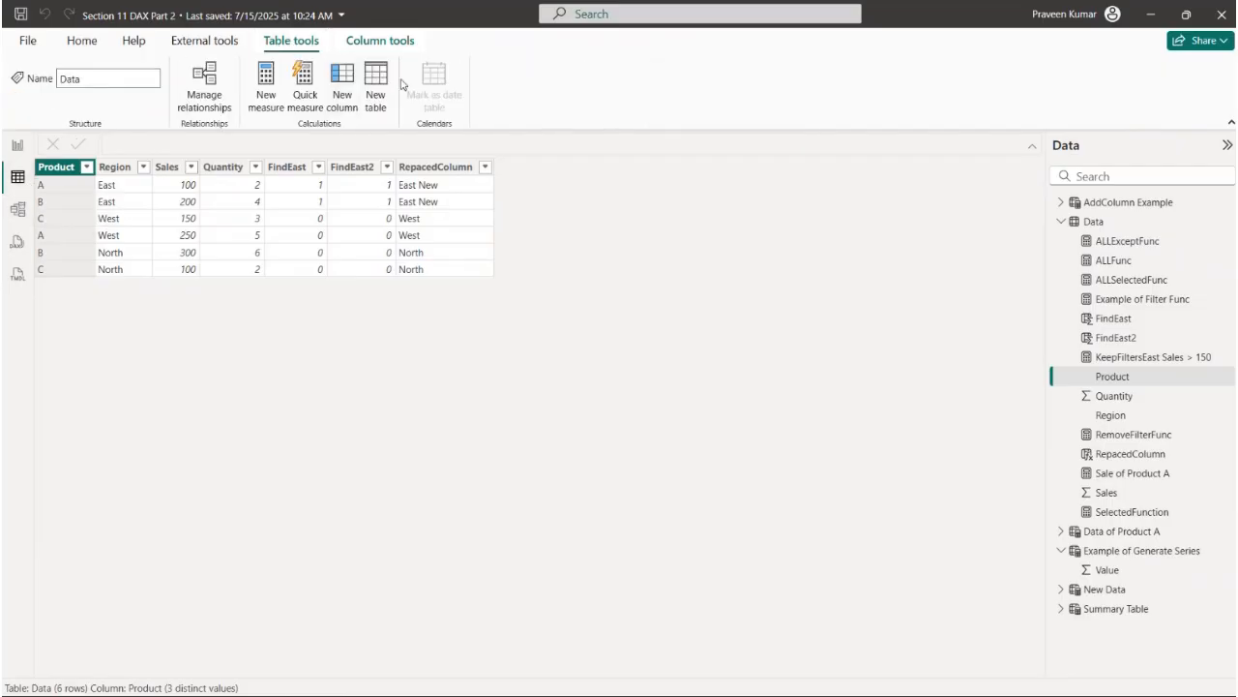
click(373, 82)
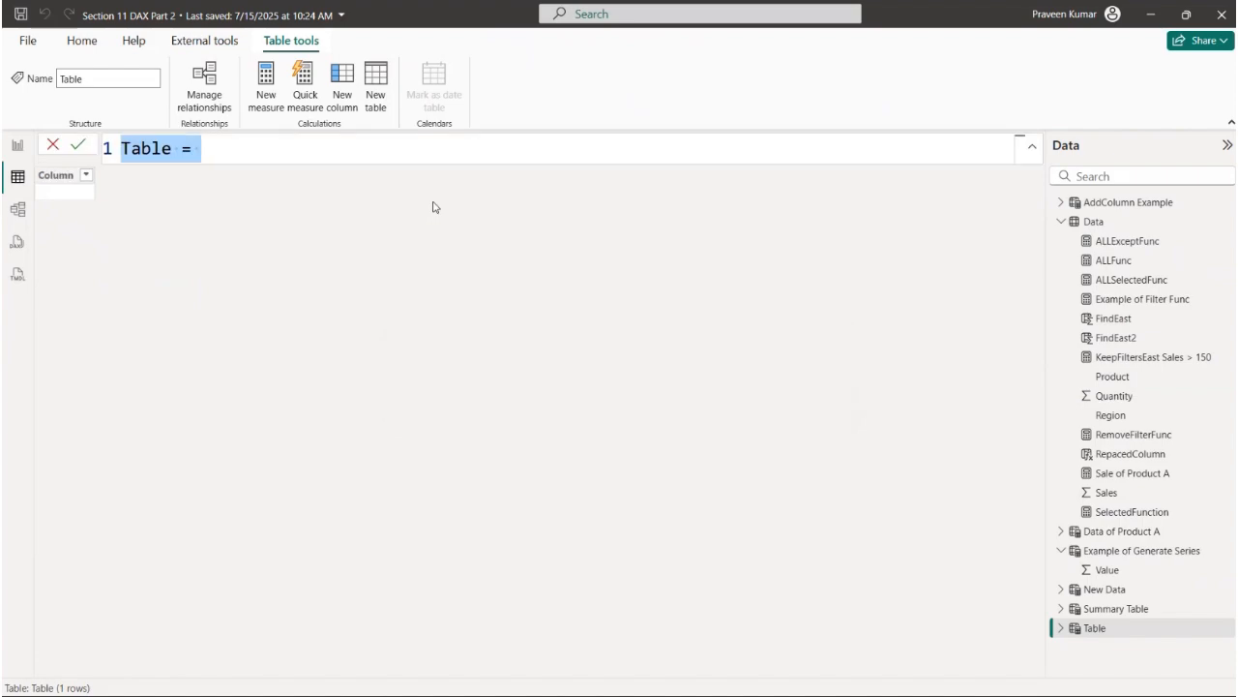
text(Dis)
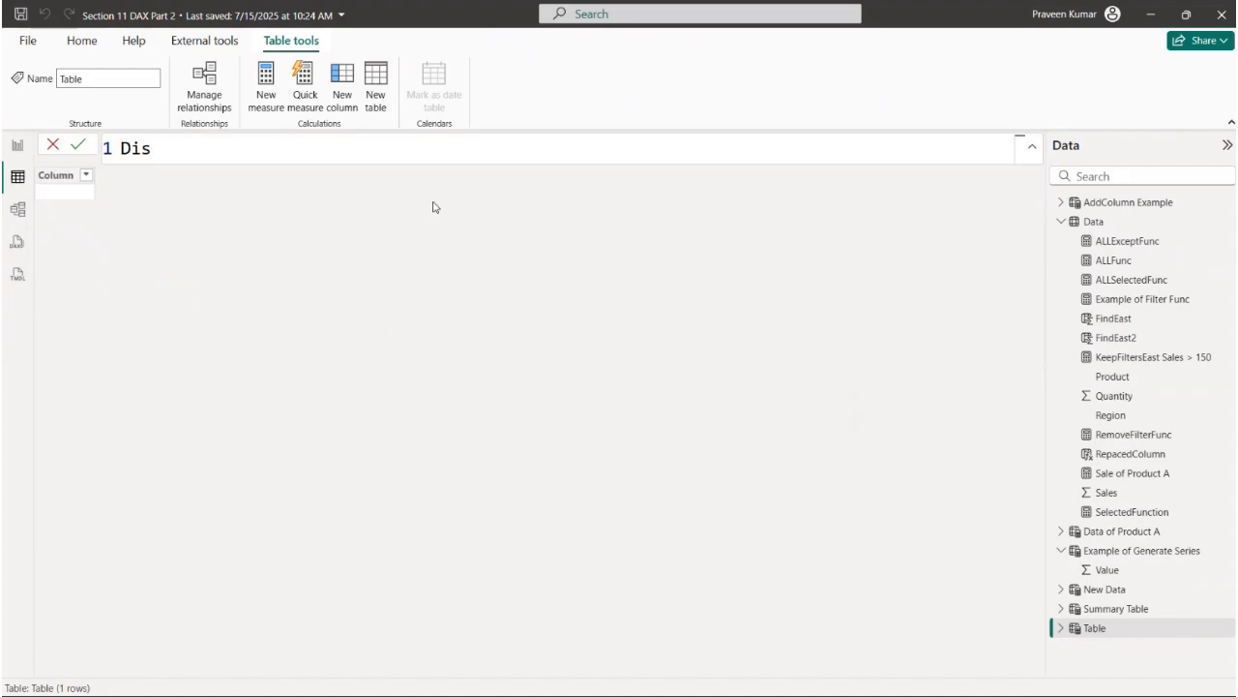
key(BackSpace)
key(BackSpace)
key(BackSpace)
text(Distinct Product)
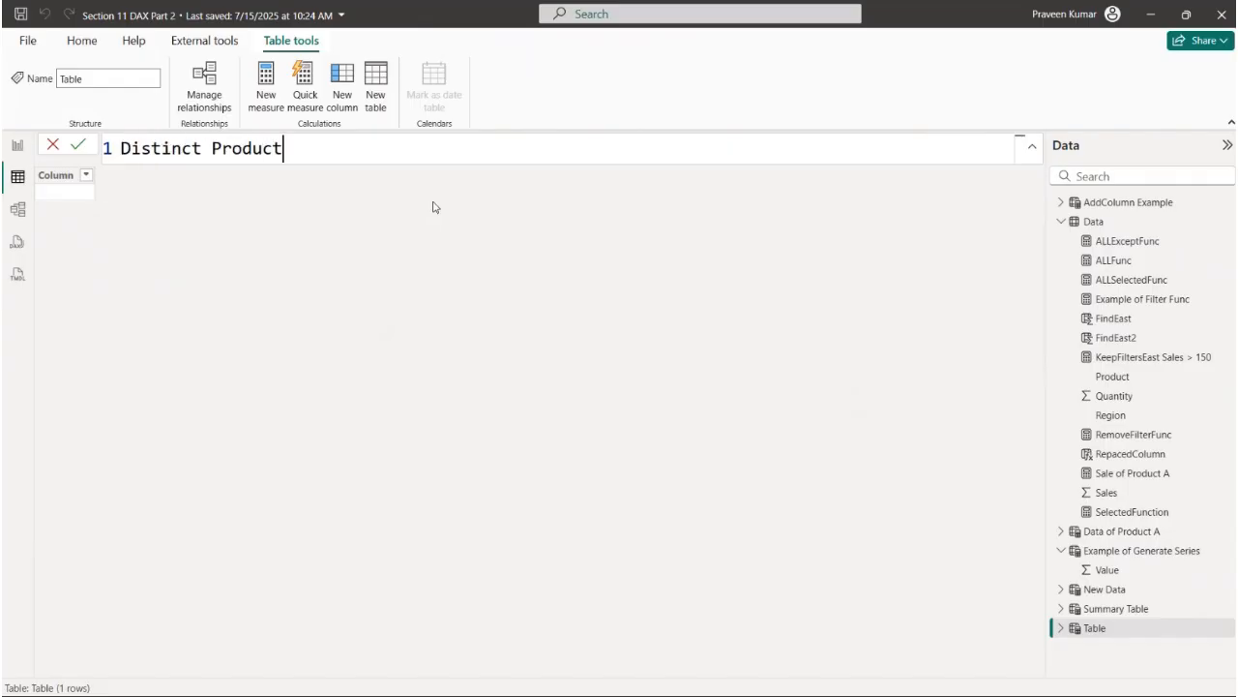
text( = DIS)
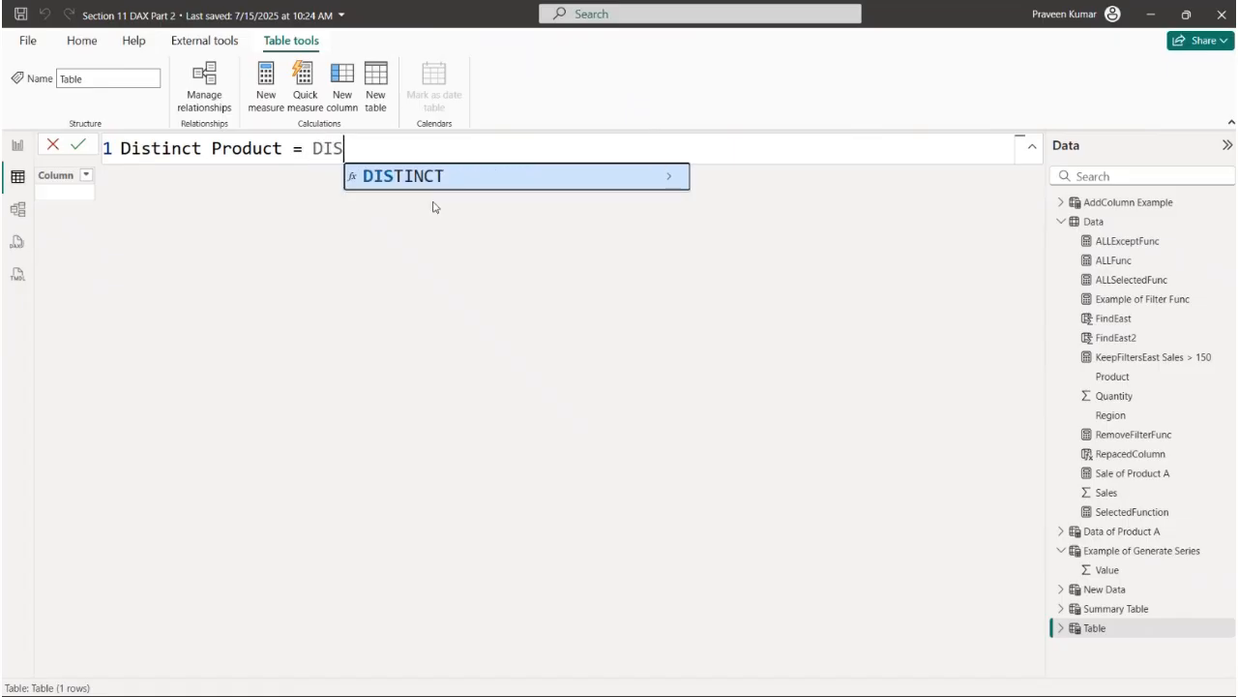
text(TINCT(Col)
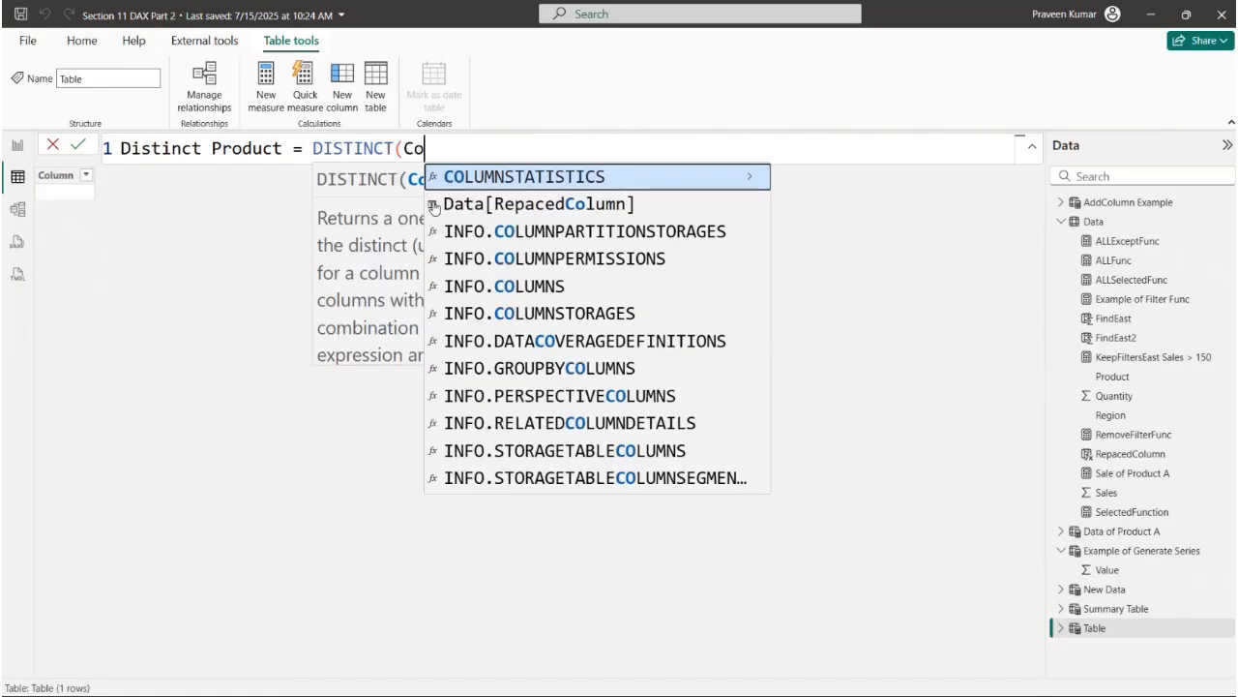
key(Down)
key(Down)
key(BackSpace)
key(BackSpace)
key(BackSpace)
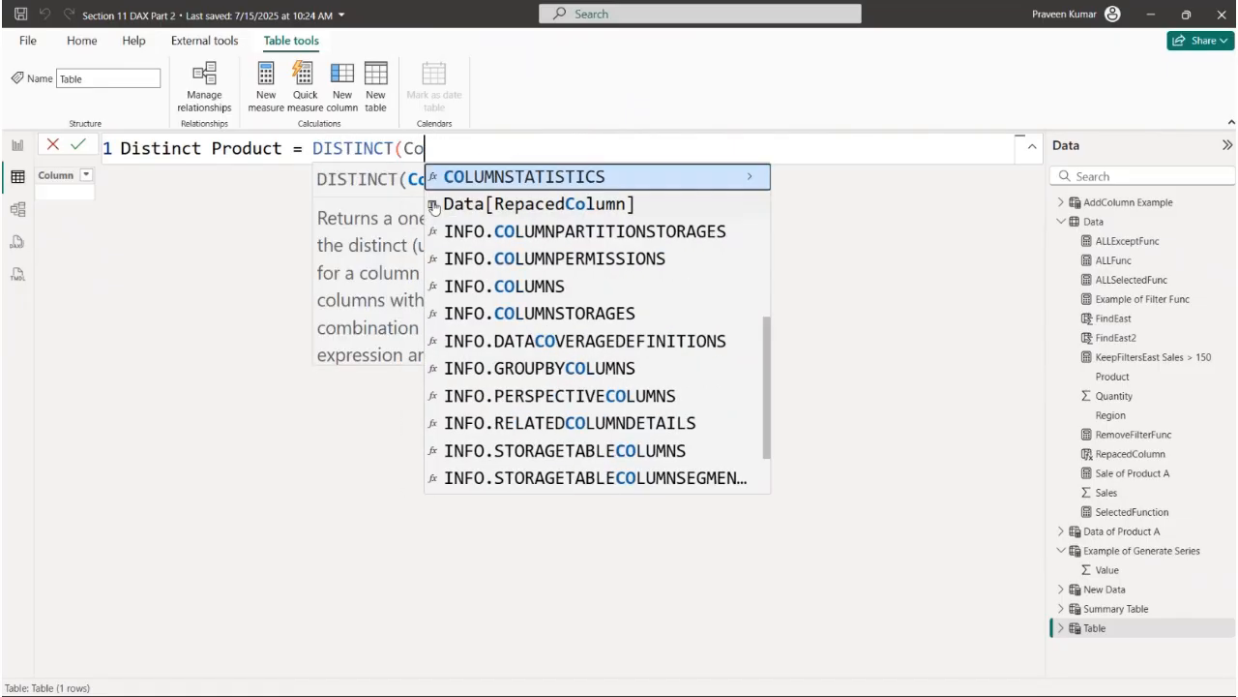
- Complete the DISTINCT expression with the Data[Product] column and commit the table
text(Prod)
key(Down)
key(Down)
key(Down)
key(Down)
key(Down)
key(Down)
key(Down)
key(Down)
key(Down)
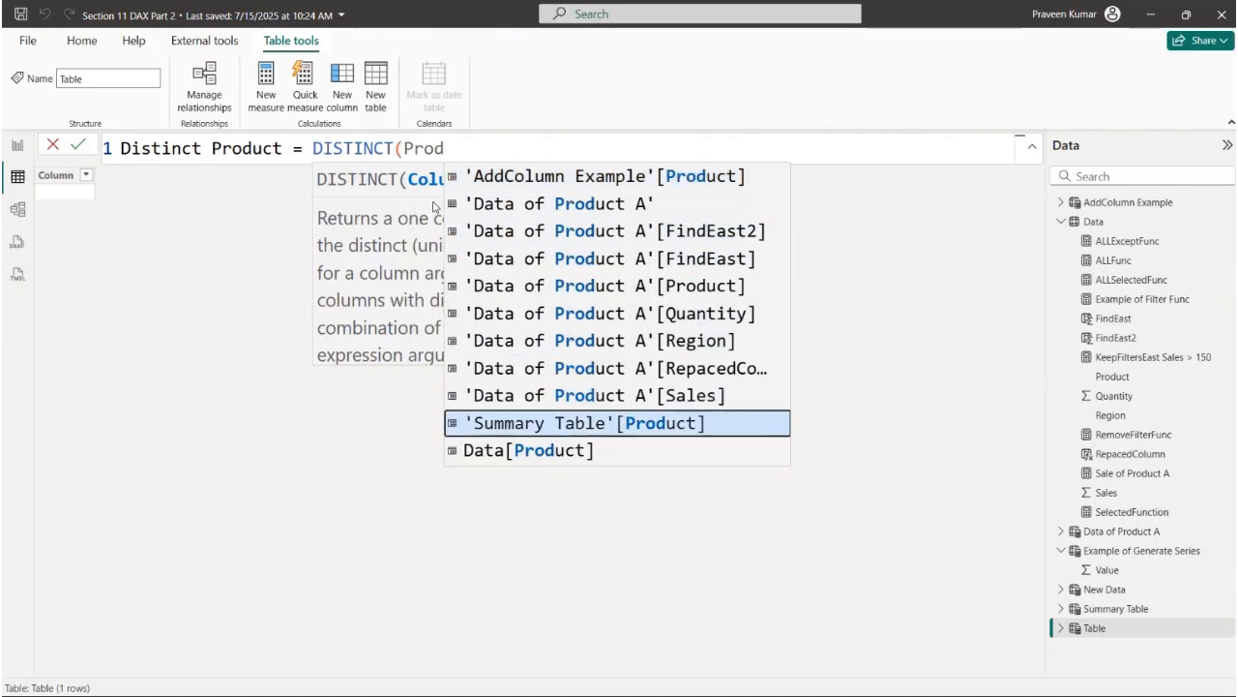
key(Down)
key(Tab)
text())
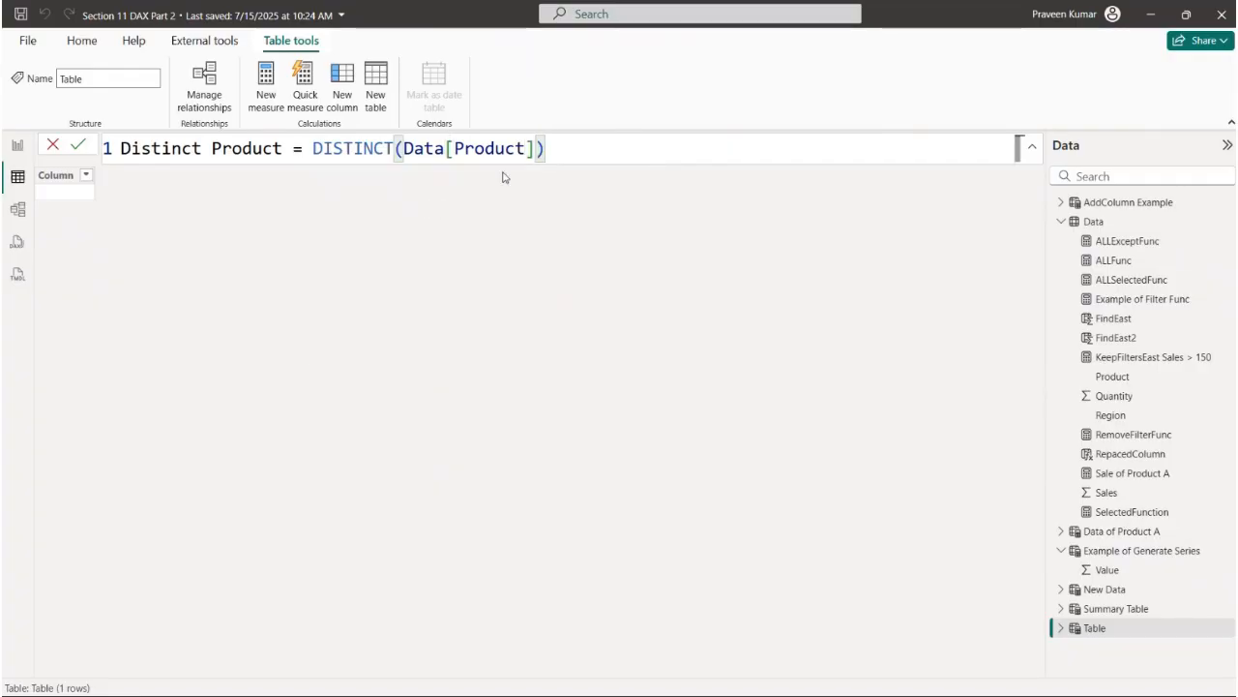
drag(446, 149, 516, 149)
click(598, 153)
key(Return)
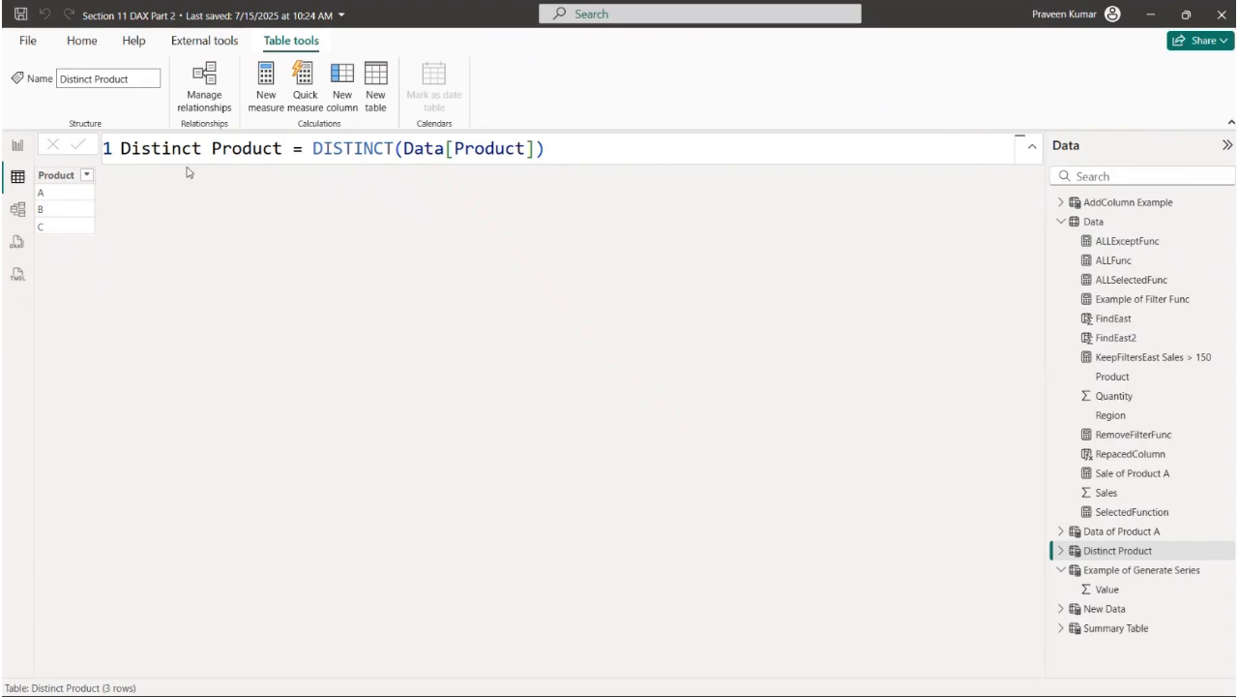
- Open the VALUES notes page in the report and examine the description of VALUE converting text or dates to numbers
click(17, 145)
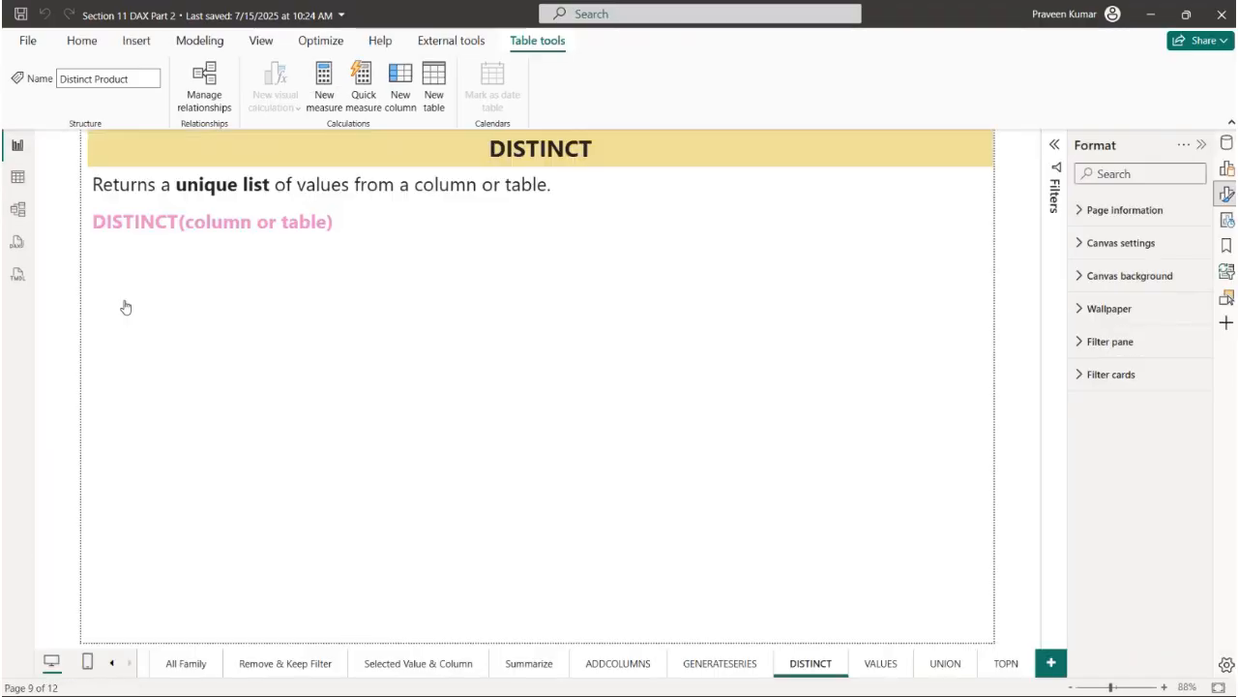
click(879, 664)
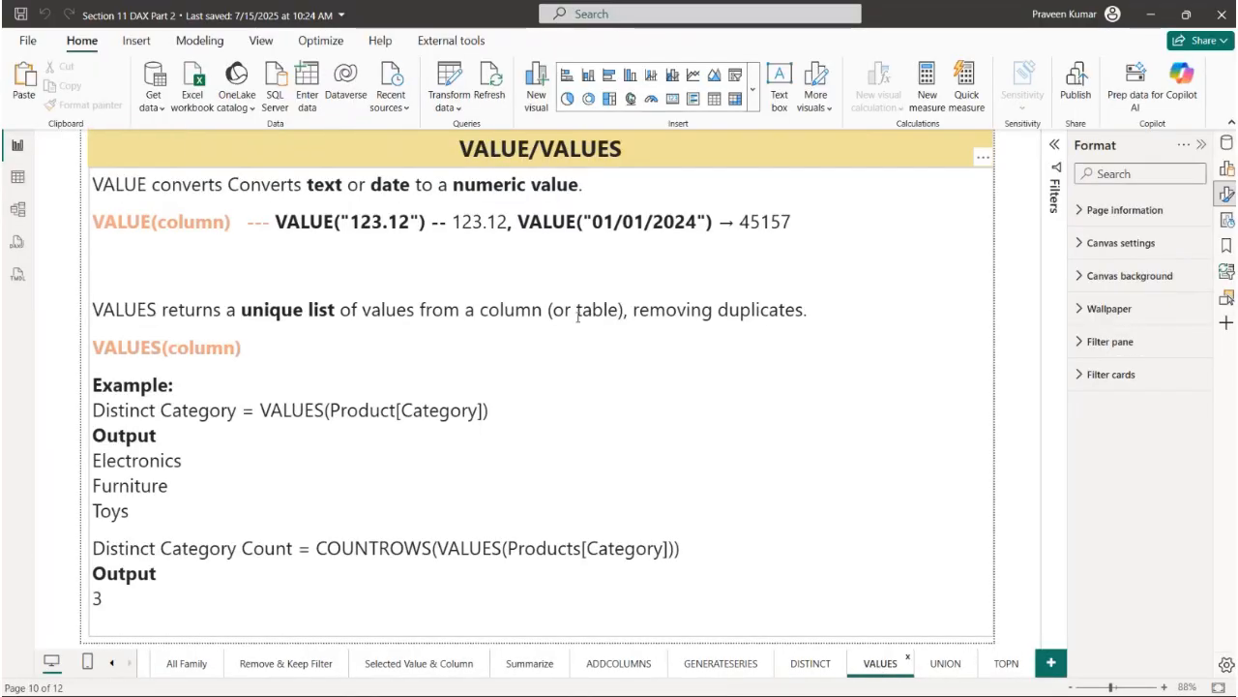
click(441, 210)
drag(459, 148, 531, 155)
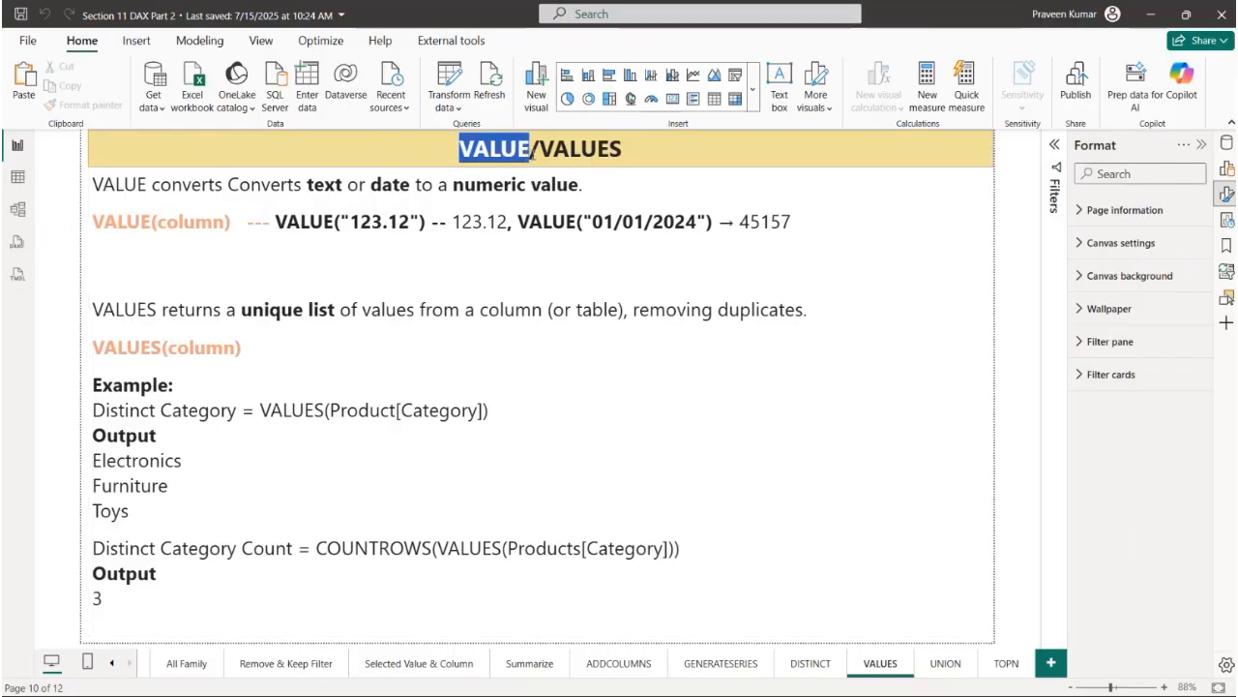
click(590, 150)
click(164, 187)
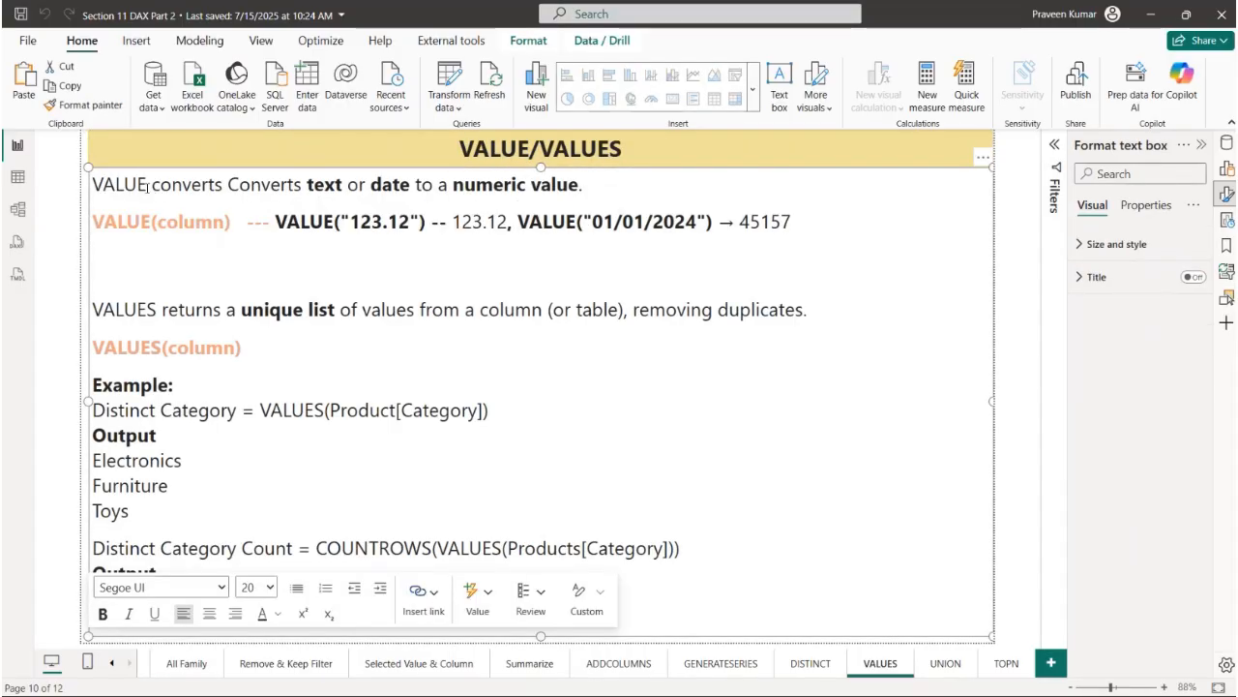
drag(147, 187, 94, 185)
drag(224, 185, 598, 186)
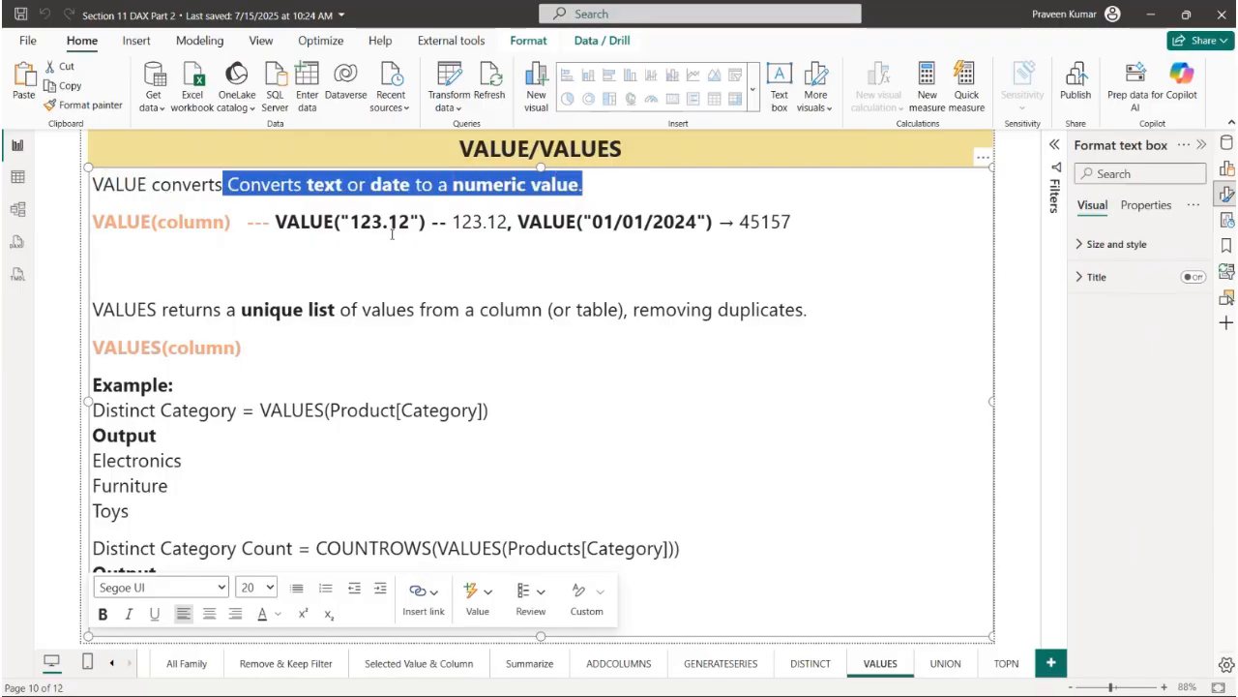
- Examine the VALUE("123.12") example, comparing its quoted text argument with the numeric output
click(291, 263)
drag(350, 222, 410, 232)
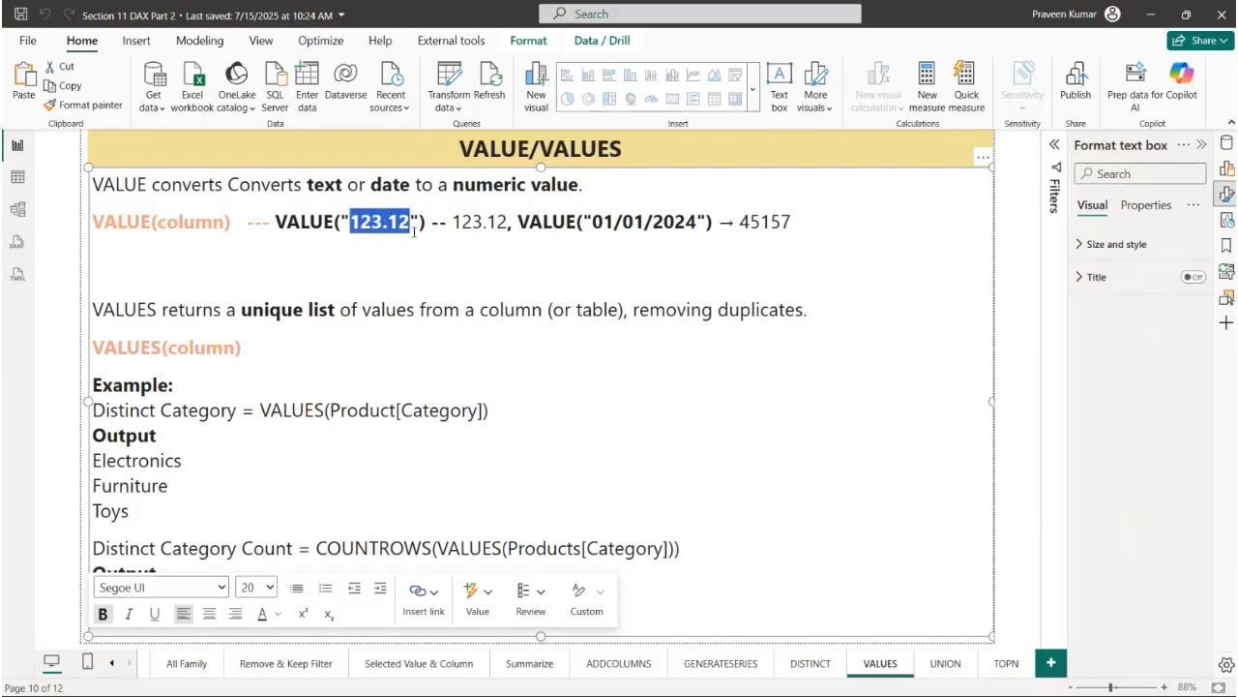
mouse_move(350, 222)
mouse_down()
mouse_move(421, 224)
mouse_move(345, 234)
mouse_up()
click(418, 221)
click(376, 229)
drag(452, 222, 508, 223)
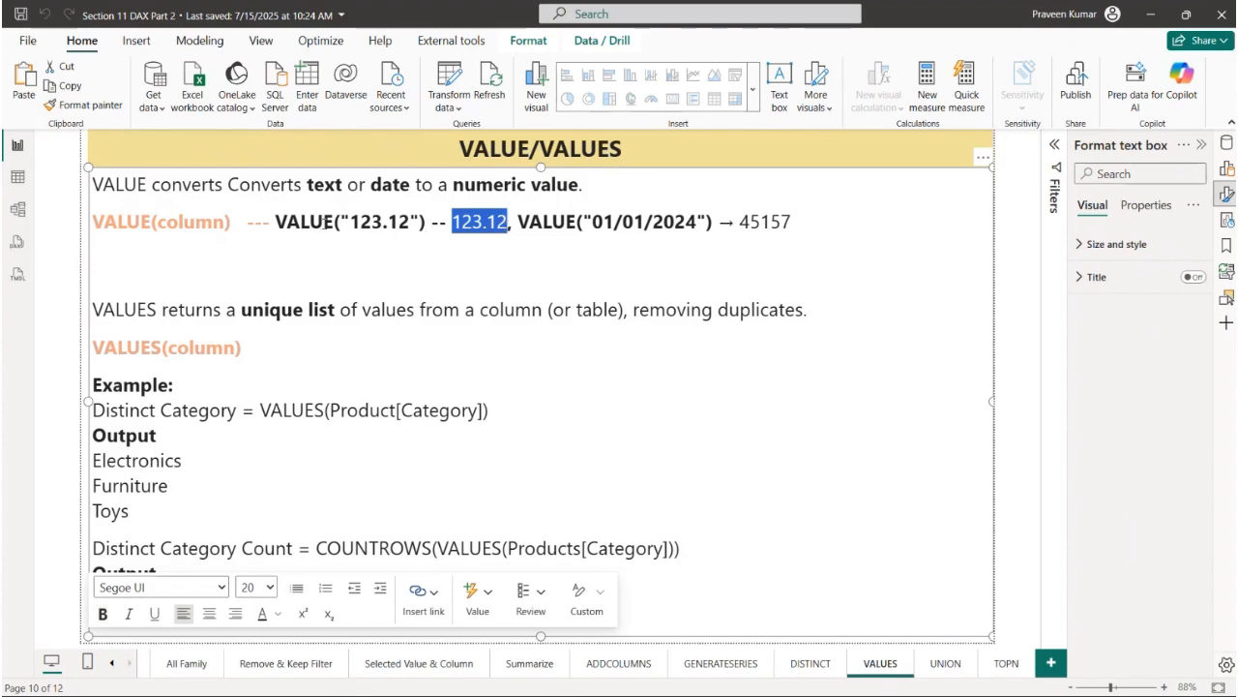
- Add a new measure named "Value Example" to the Data table
click(17, 176)
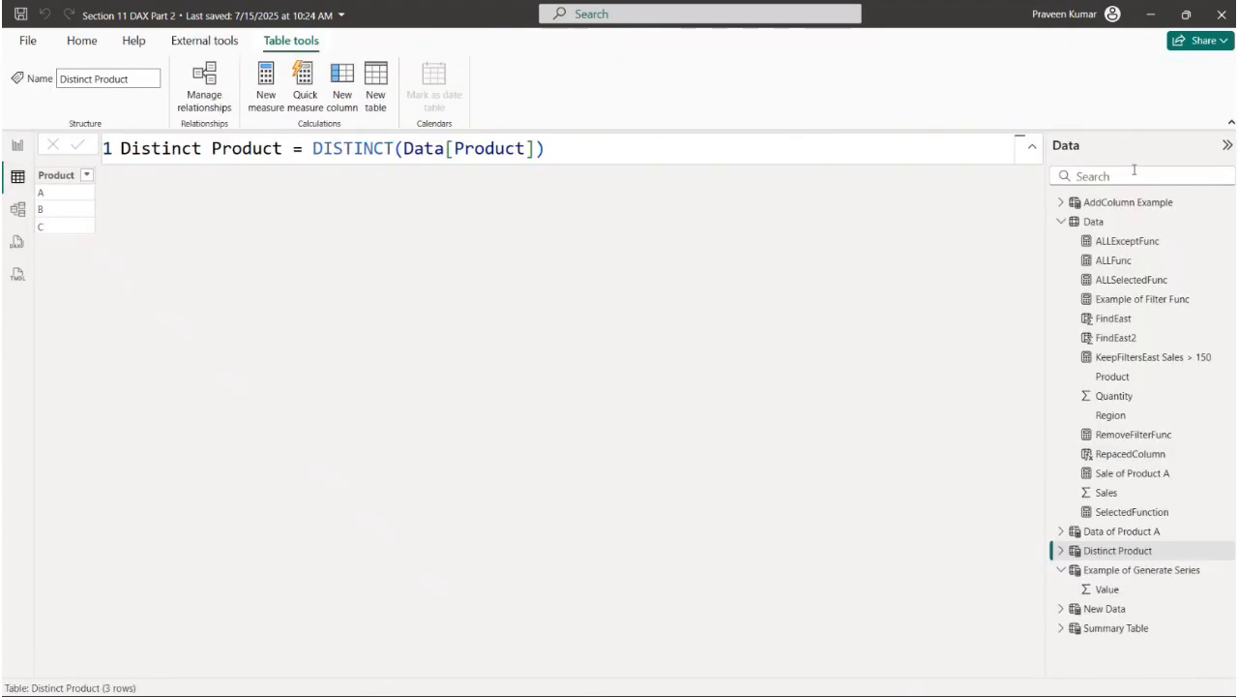
click(17, 145)
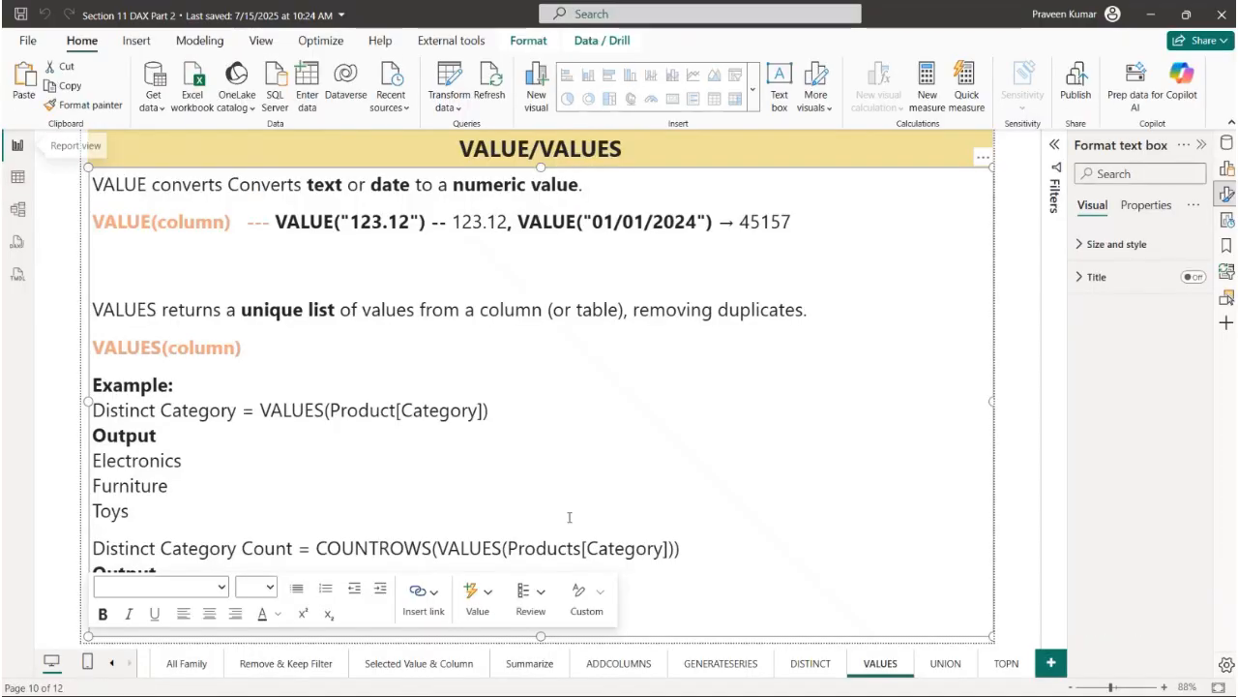
click(1011, 365)
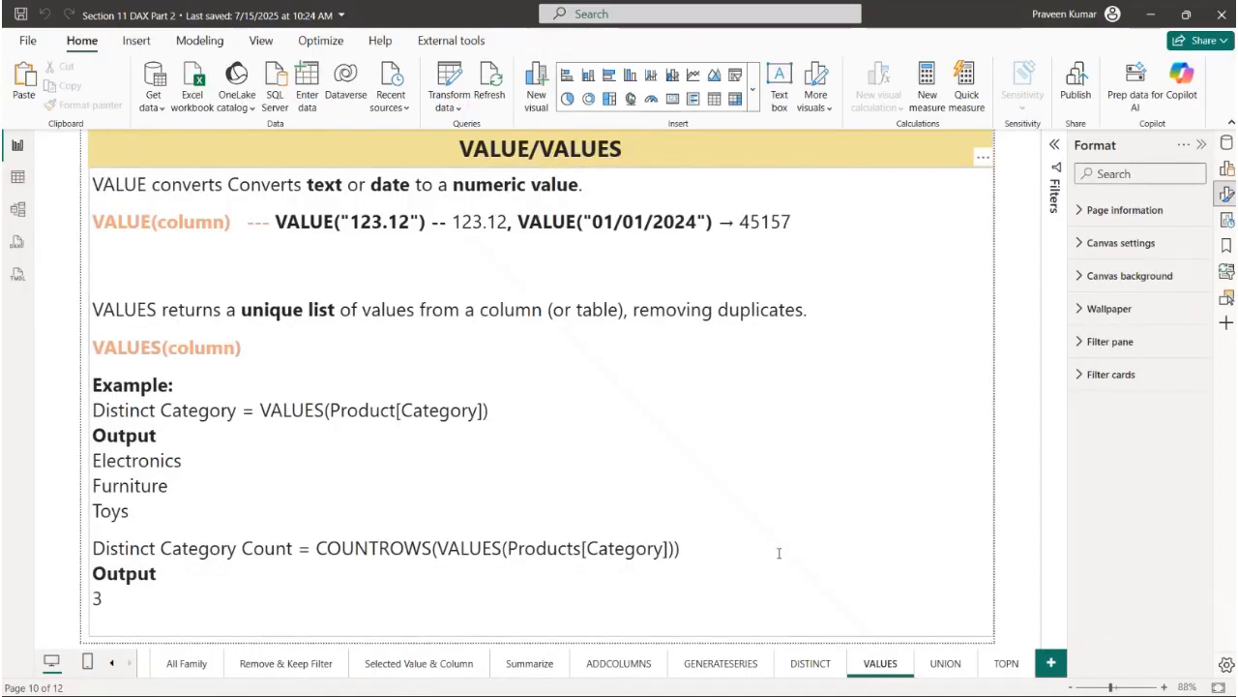
click(1227, 144)
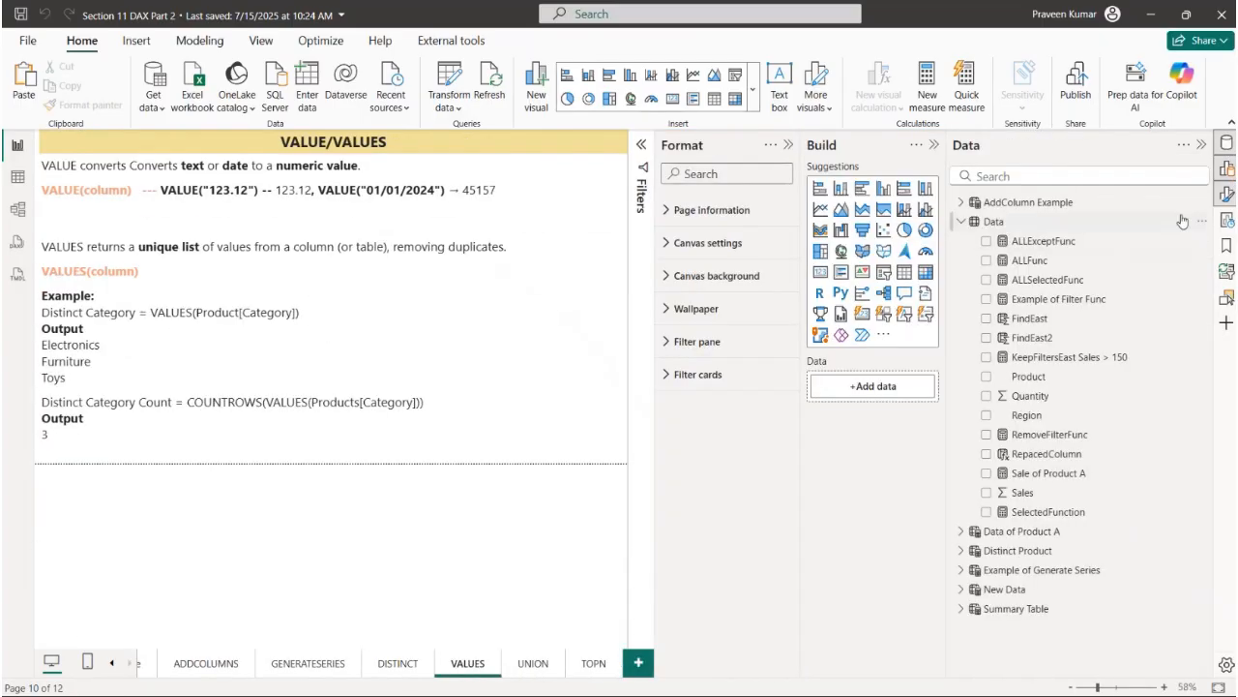
click(1202, 223)
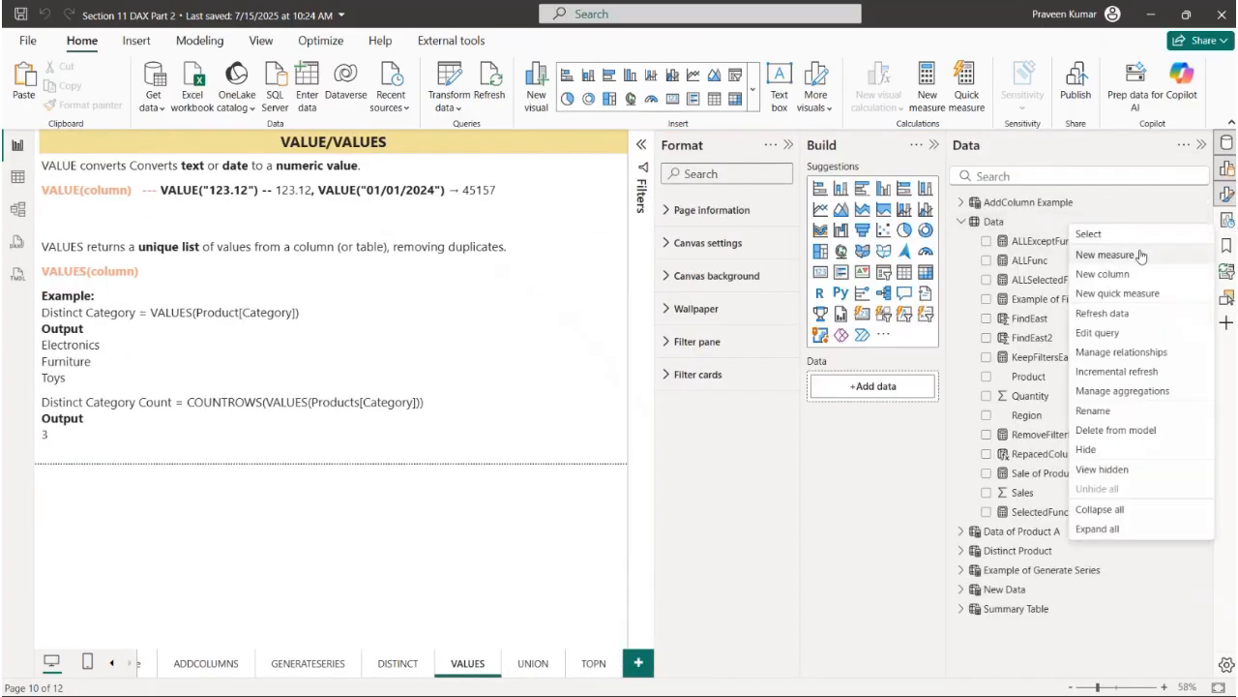
key(Escape)
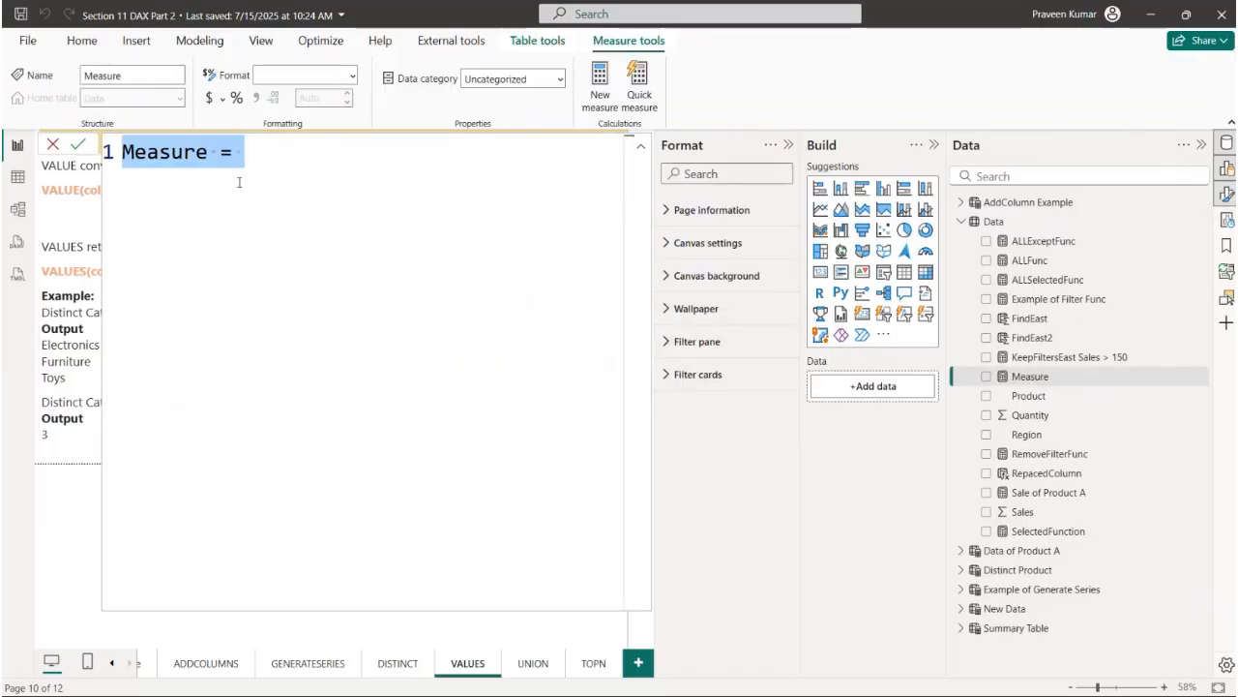
text(Va)
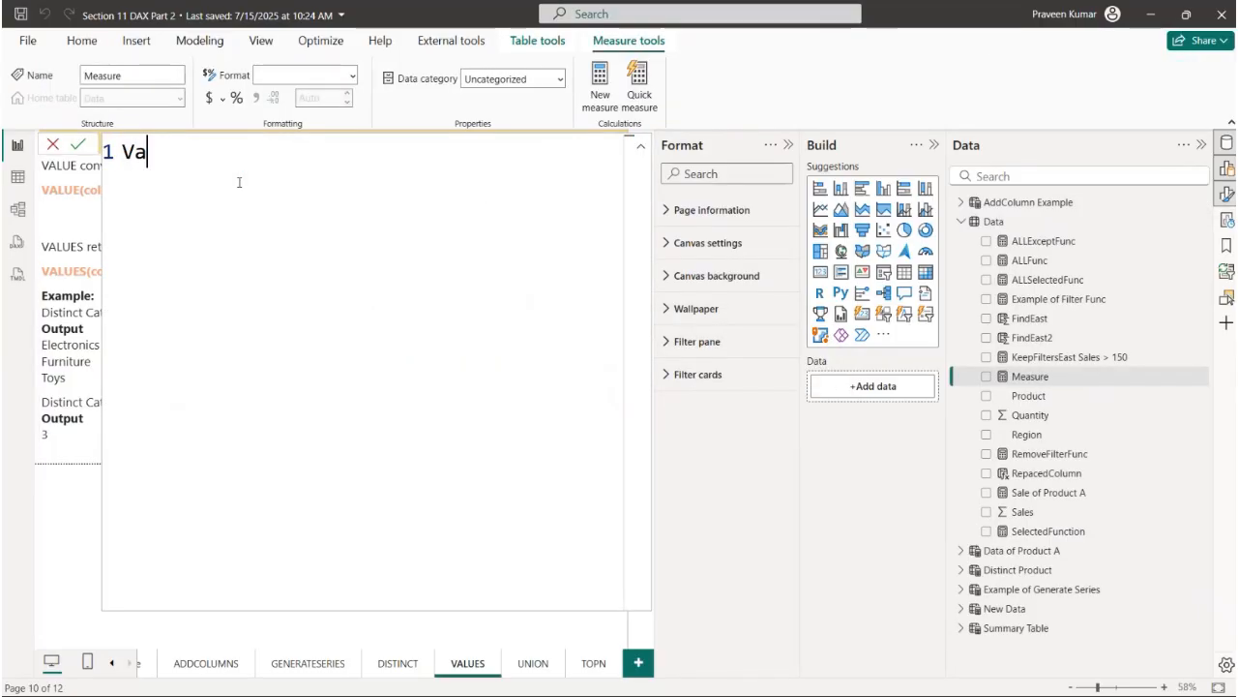
text(lue Exa)
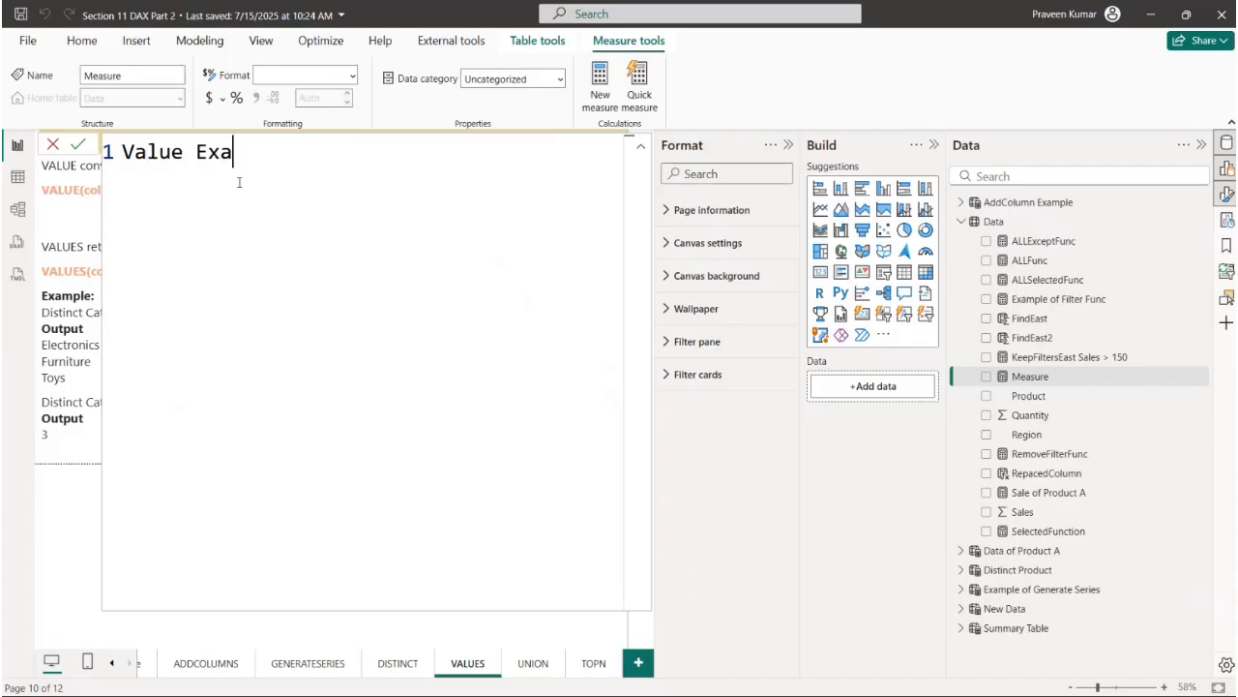
text(mple =)
- Define the Value Example measure as VALUE("123.12") on a second line and commit it
key(shift+Return)
text(VALUE()
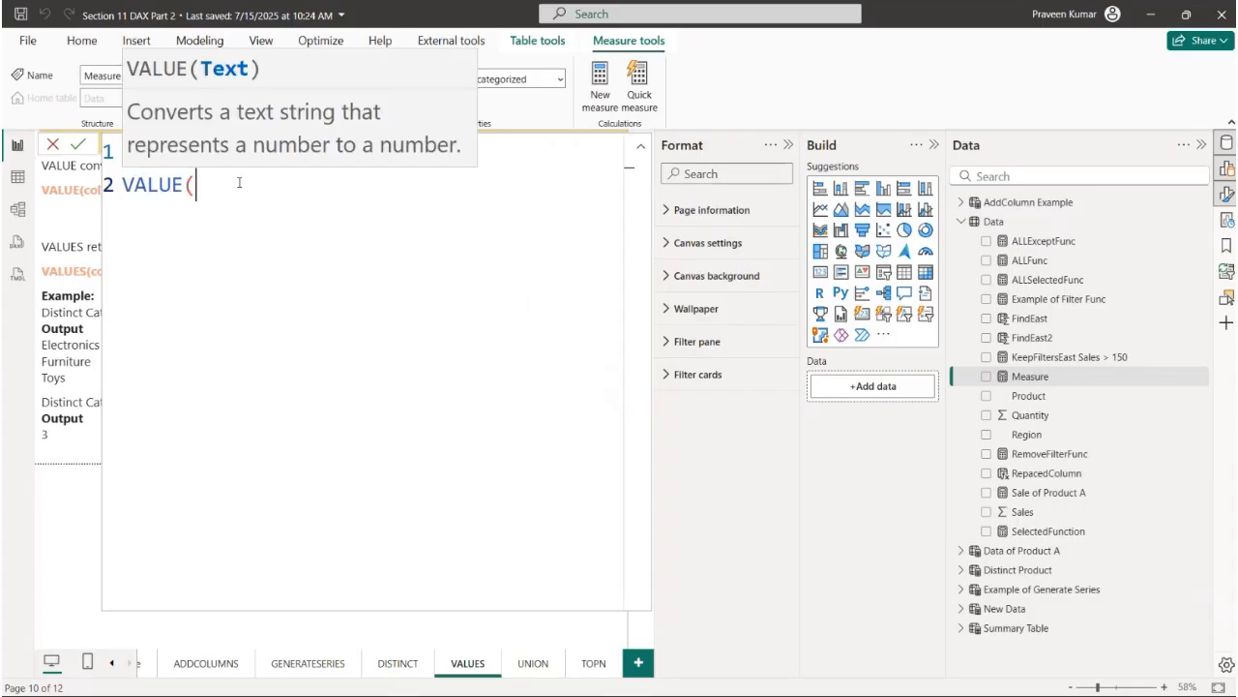
text("123.1)
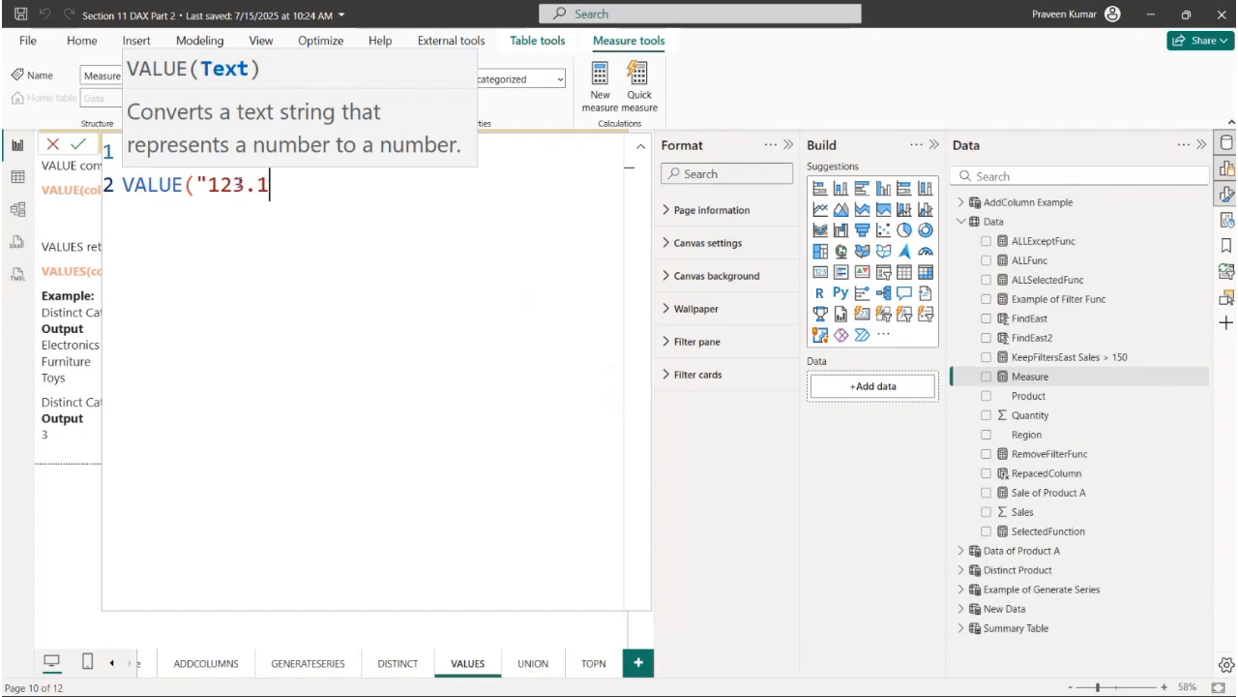
text(2"))
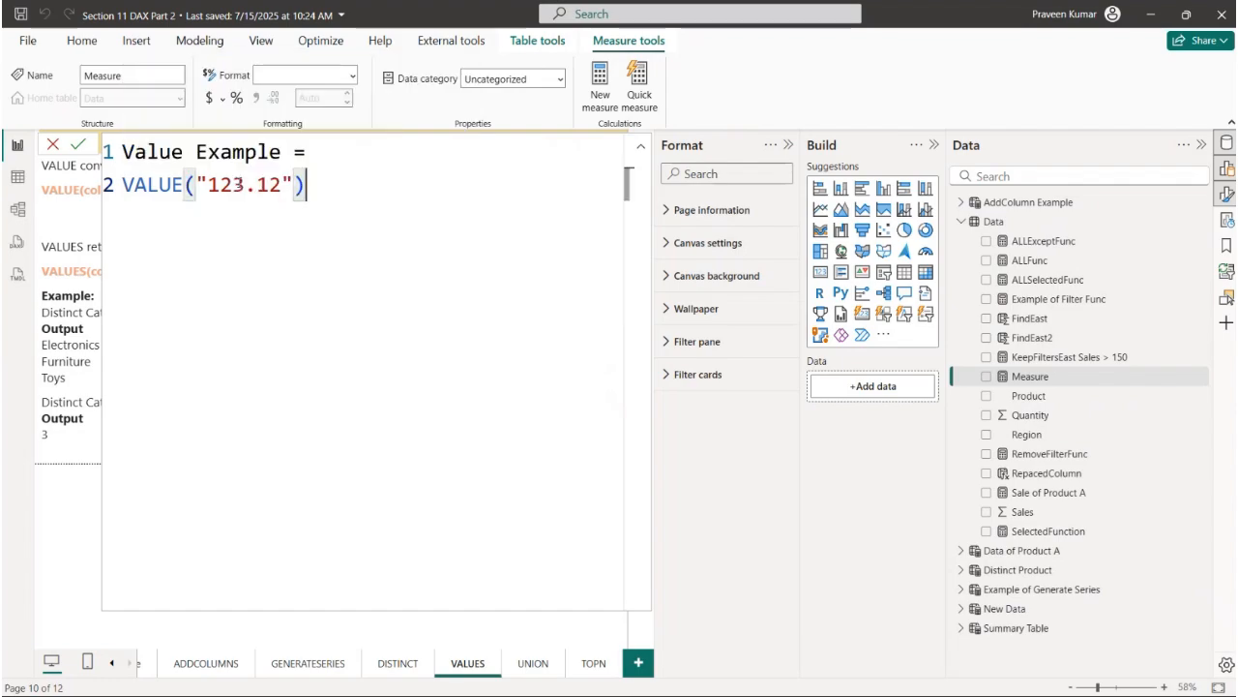
key(Return)
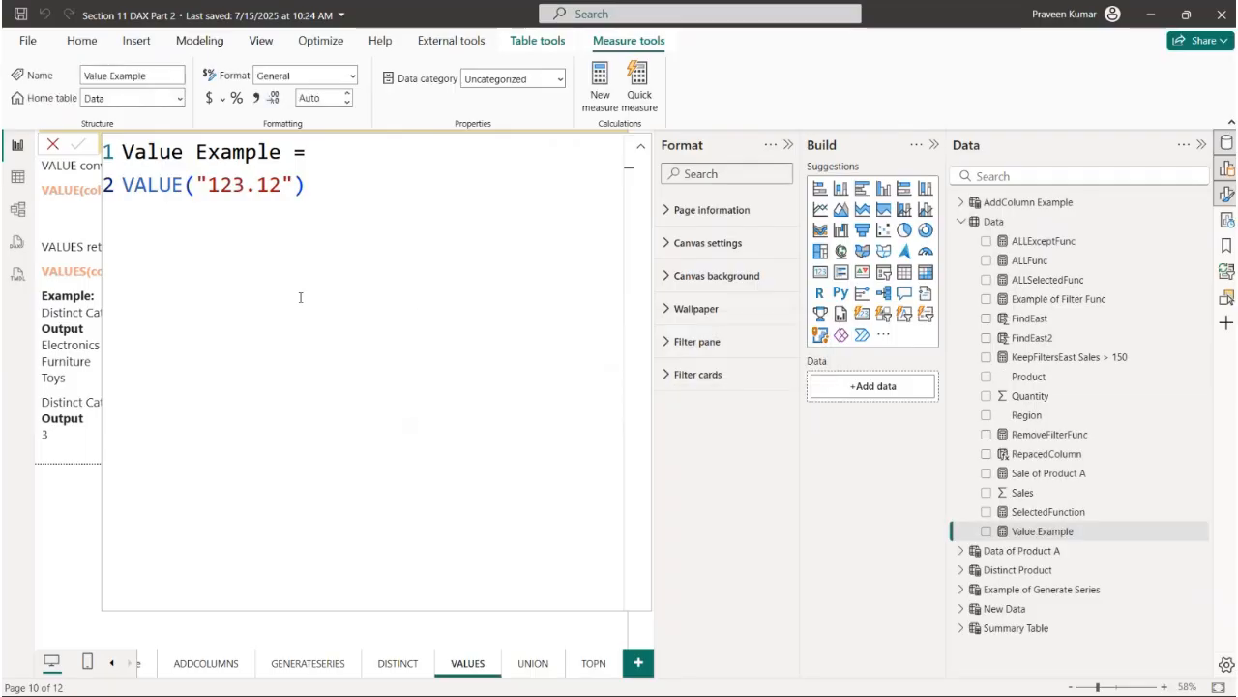
- Display the Value Example measure in a card visual placed beside the VALUE notes
click(54, 146)
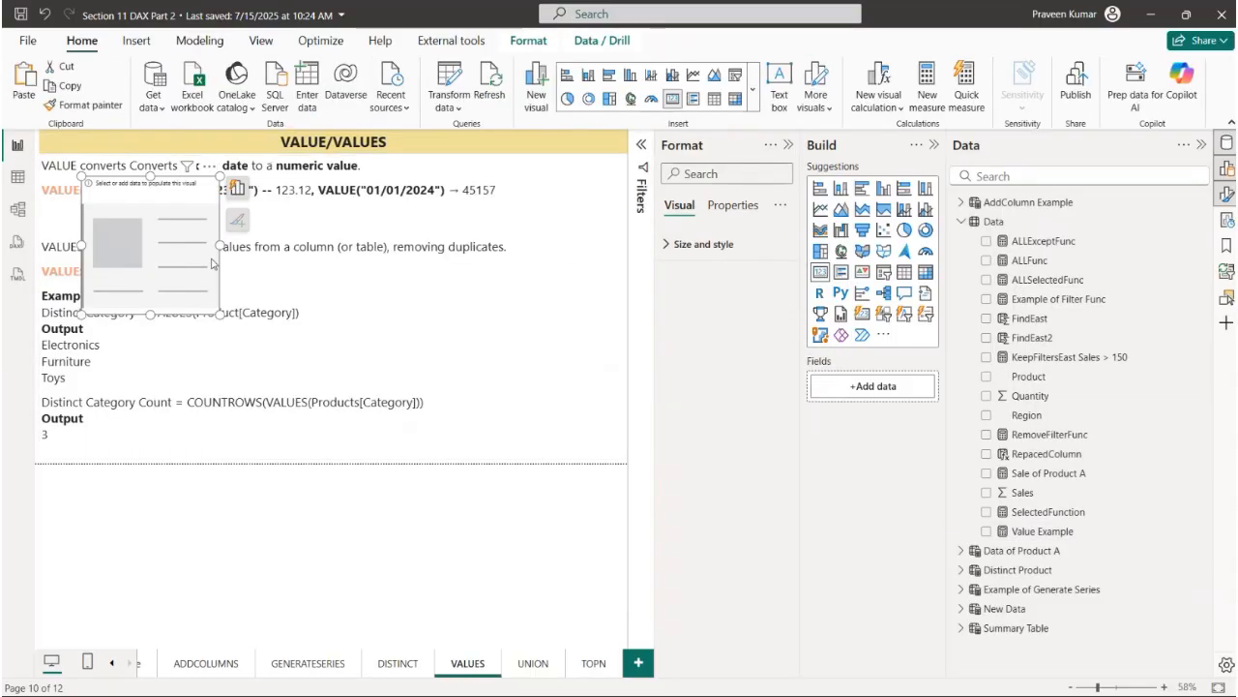
drag(185, 268, 461, 332)
drag(1014, 539, 857, 387)
drag(403, 321, 497, 241)
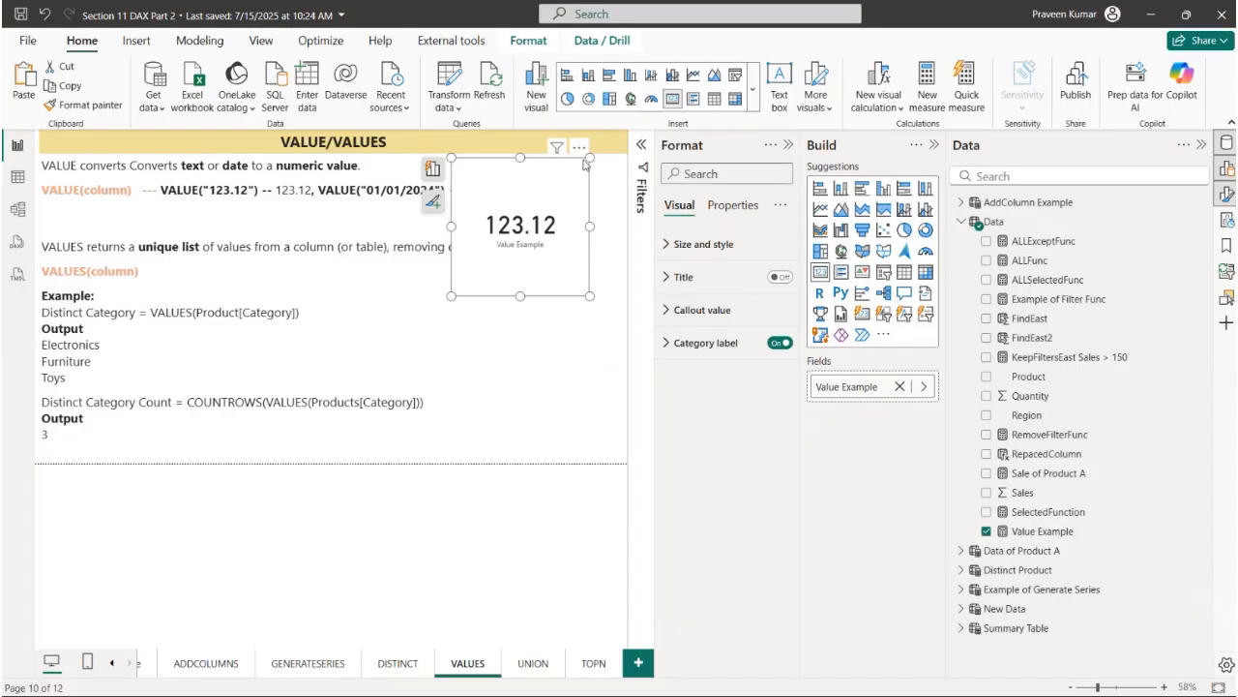
- Remove the Value Example card from the notes page
drag(578, 172, 555, 199)
click(555, 175)
click(581, 214)
- Enlarge the notes page by closing the extra panes and read the VALUES description about unique lists and removing duplicates
click(42, 247)
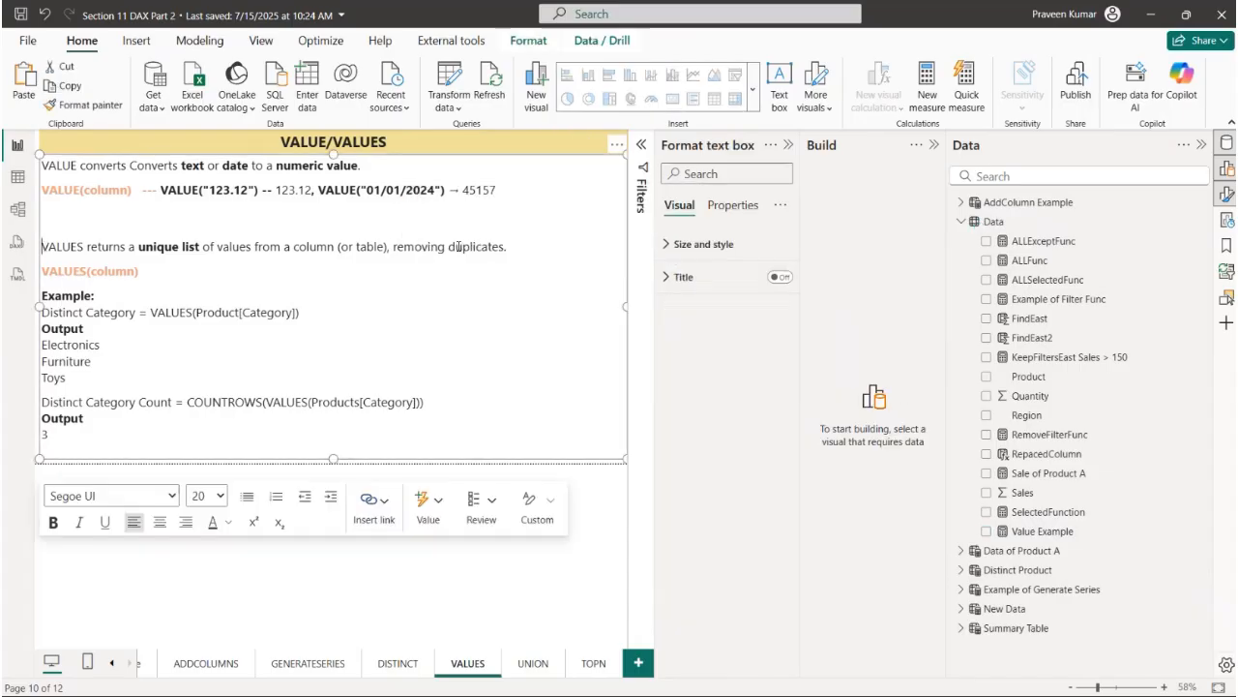
click(933, 147)
click(933, 147)
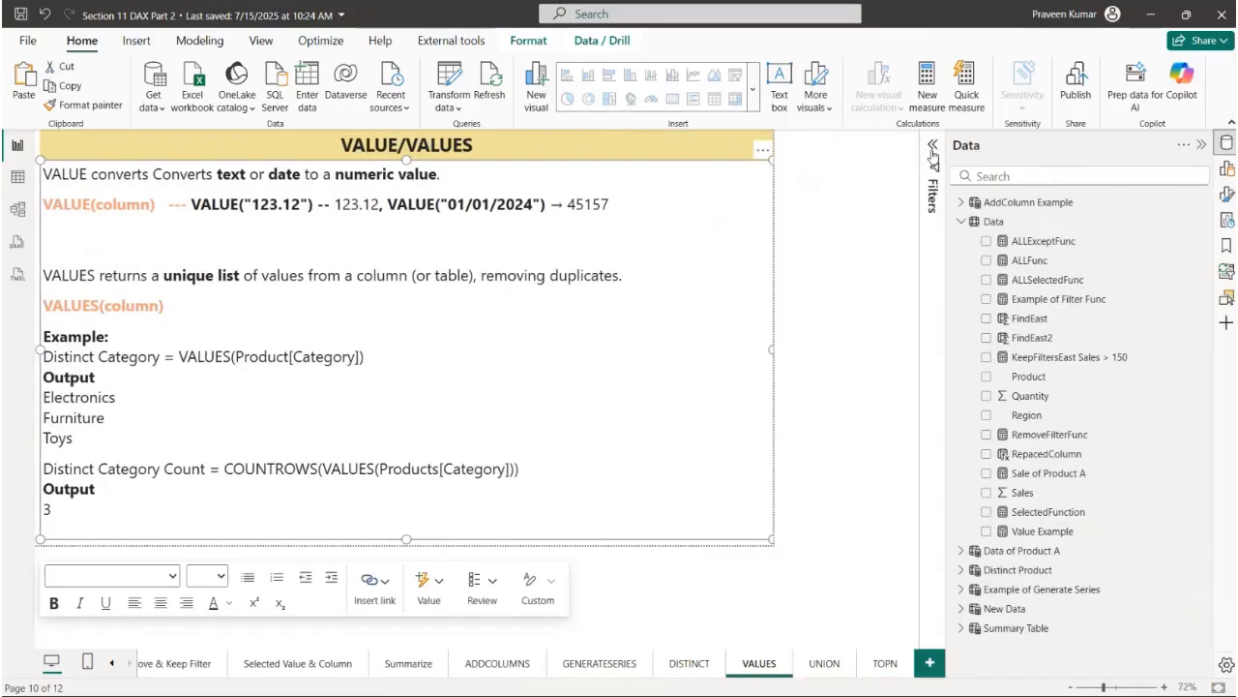
drag(188, 306, 758, 301)
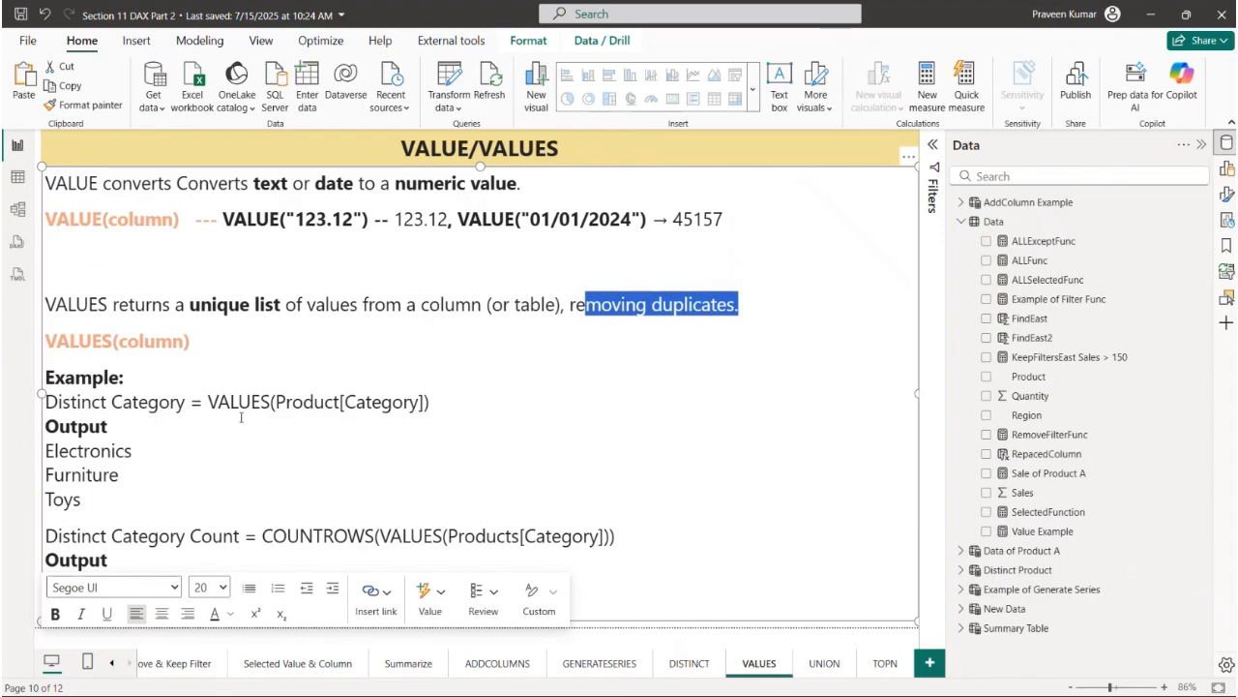
- Examine the Distinct Category example using VALUES(Product[Category]) together with its listed output
drag(207, 402, 424, 405)
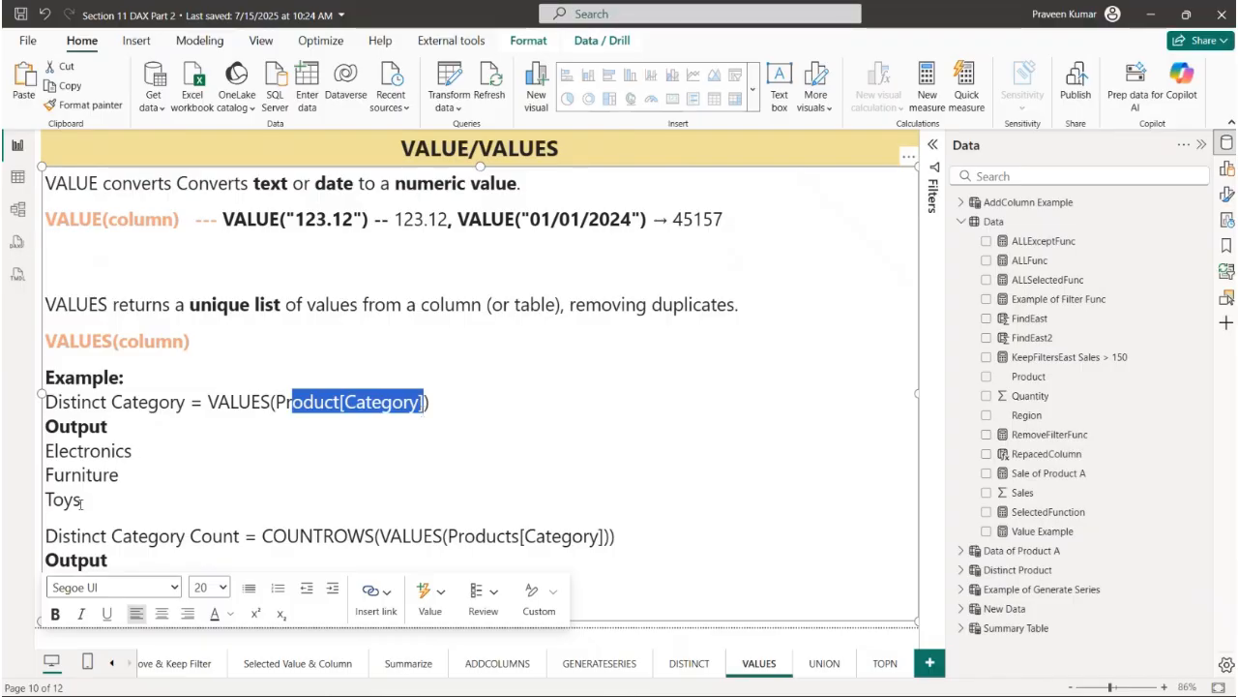
drag(81, 502, 44, 450)
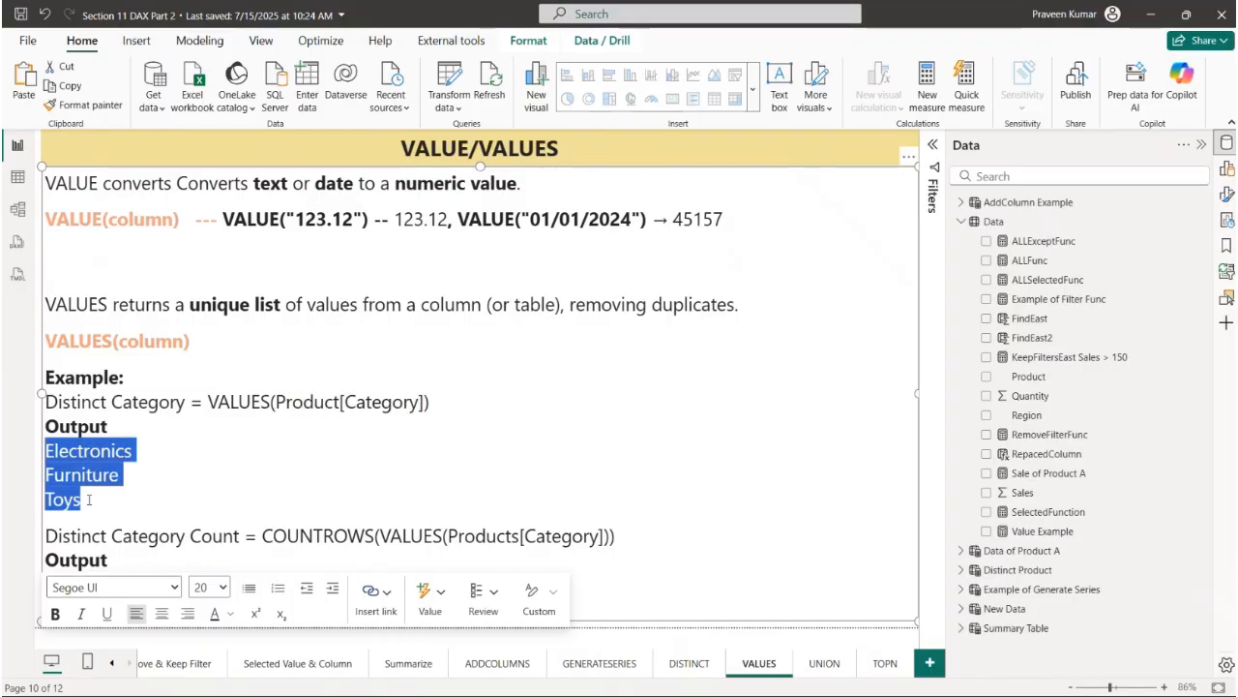
drag(88, 505, 35, 443)
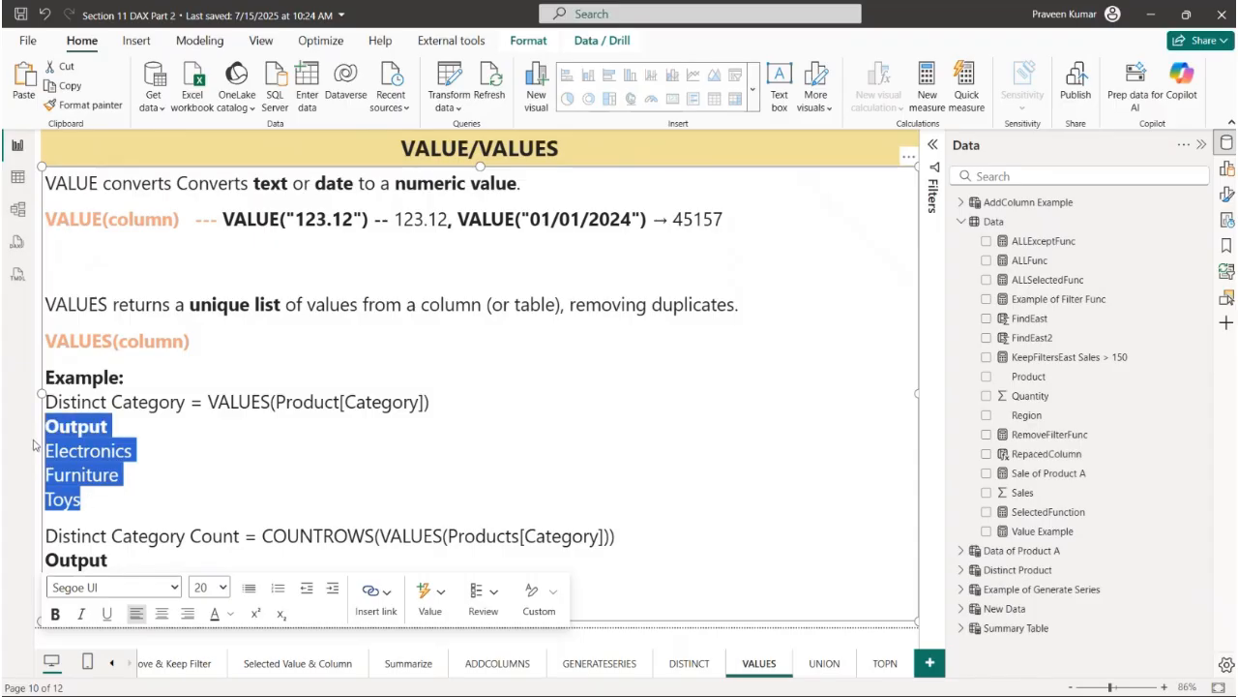
click(154, 478)
- Examine the Distinct Category Count example, COUNTROWS(VALUES(Products[Category])), and recheck the VALUES(column) syntax
drag(45, 538, 506, 538)
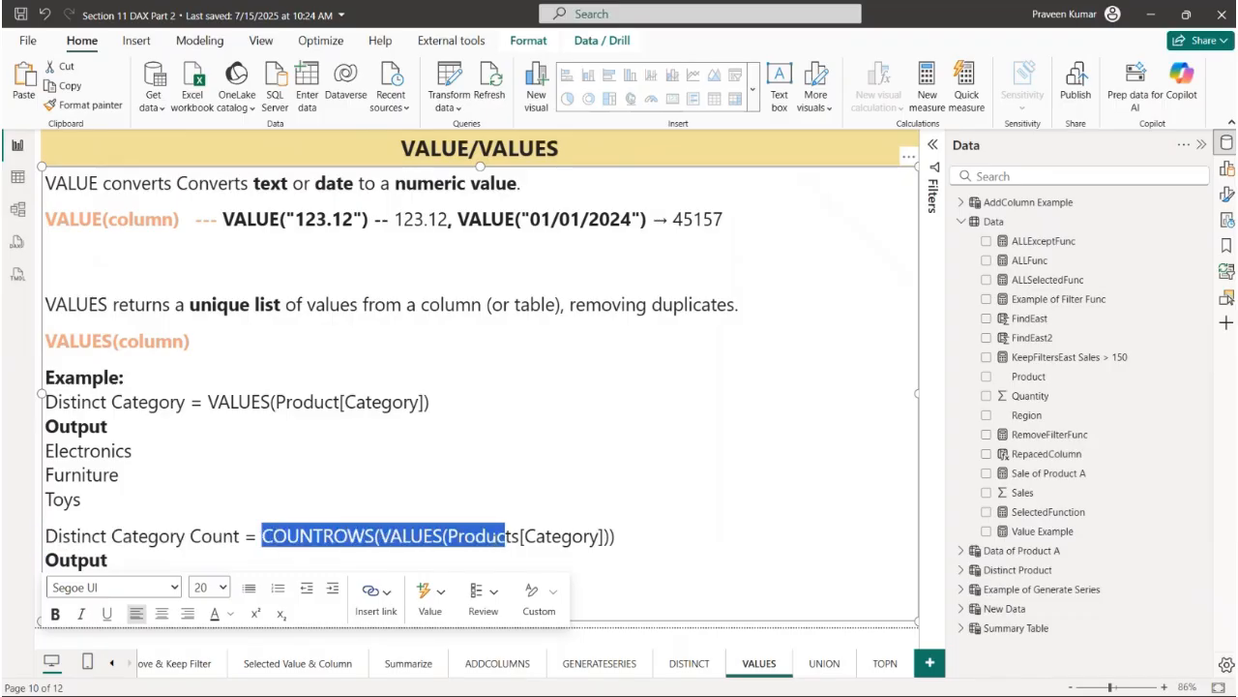
click(189, 489)
click(112, 559)
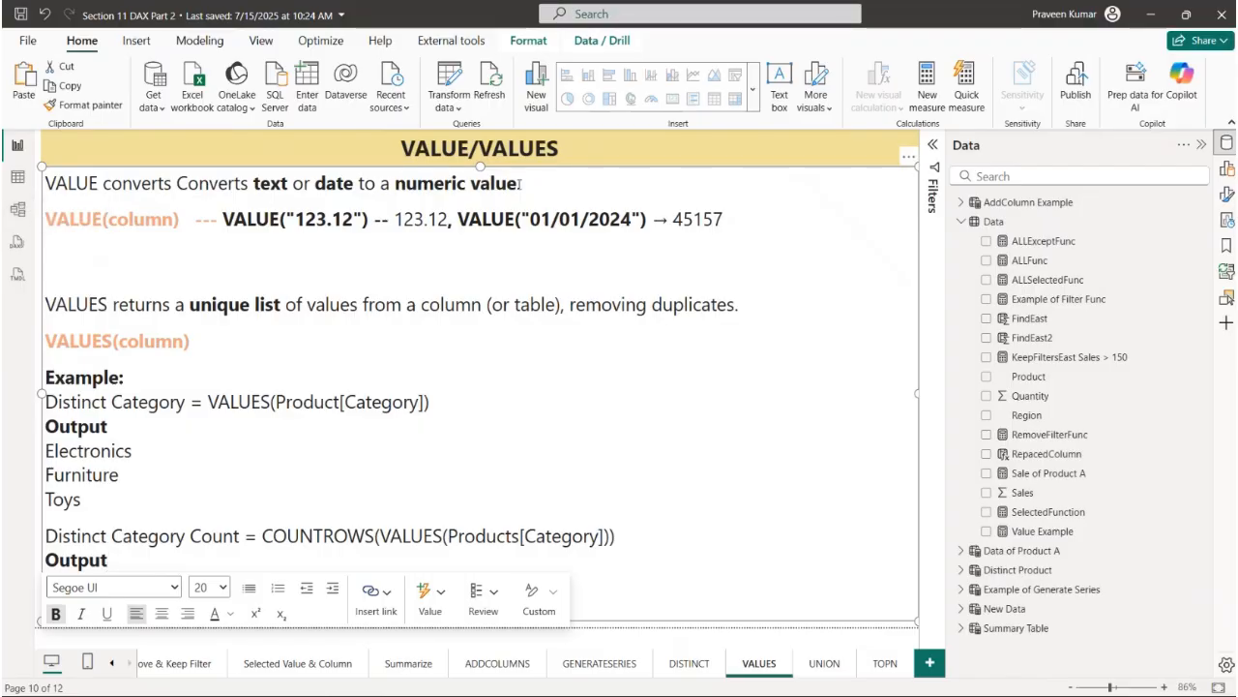
triple_click(211, 338)
click(144, 354)
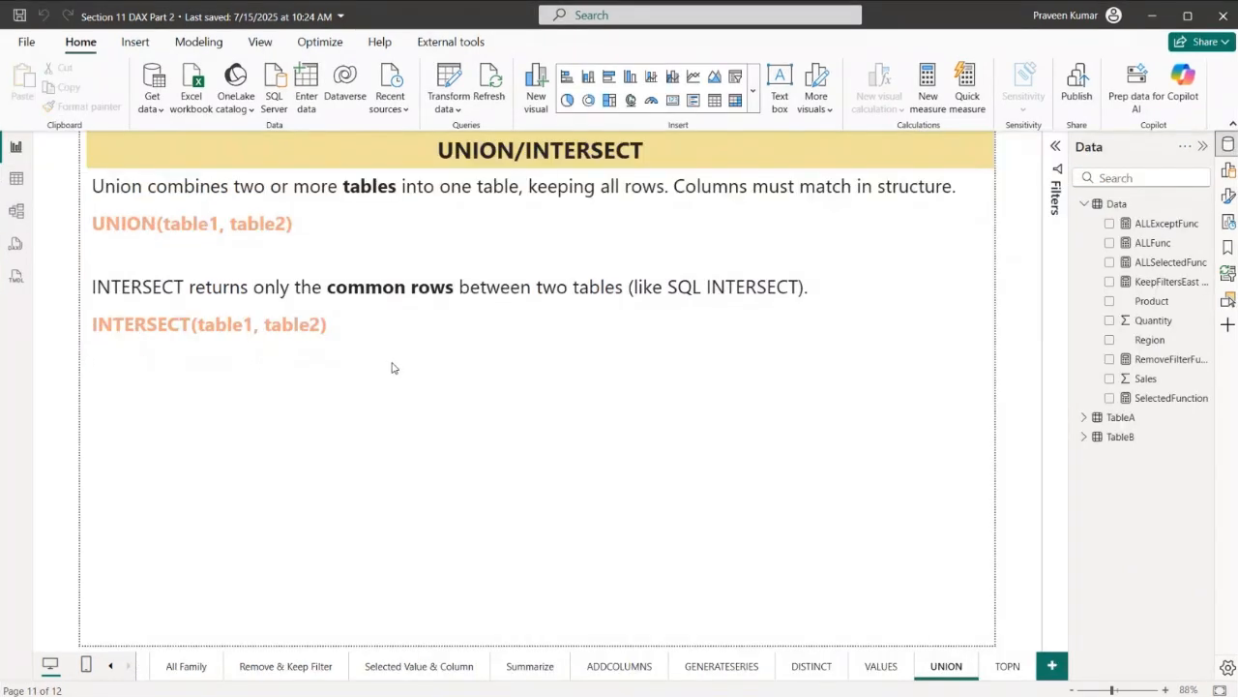
- Read the UNION and INTERSECT notes, covering kept rows, matching columns, common rows and the table1, table2 syntax
drag(441, 147, 577, 150)
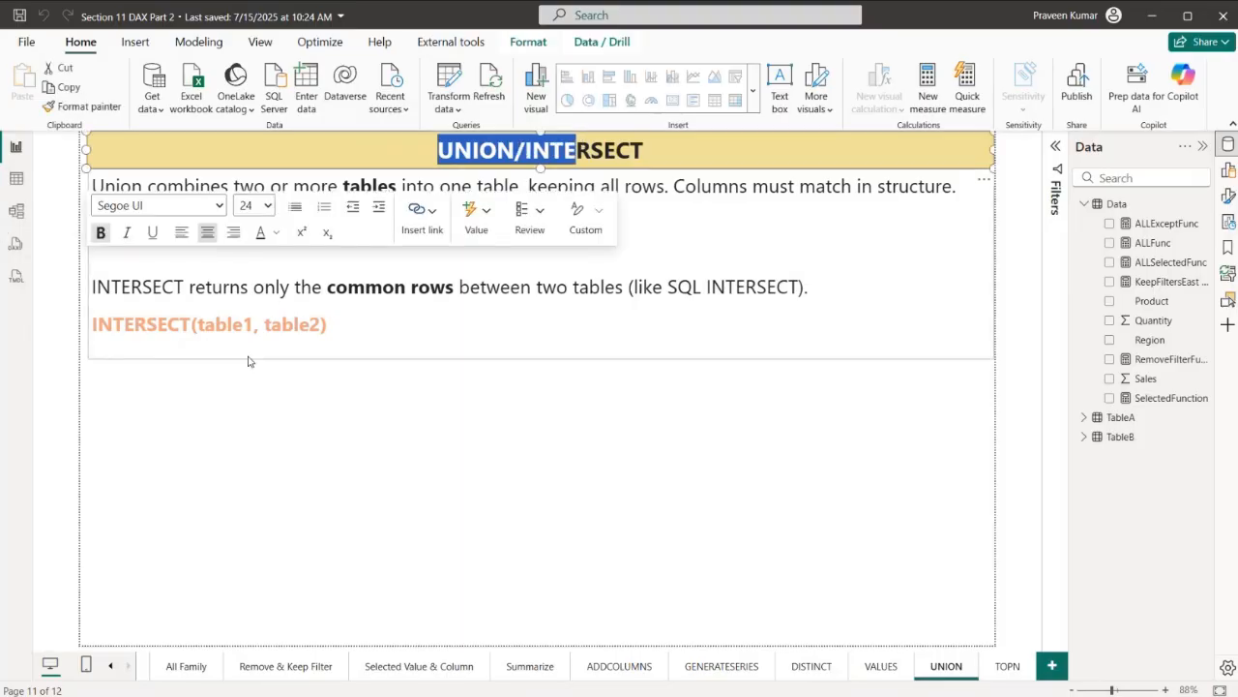
click(328, 301)
drag(211, 186, 666, 188)
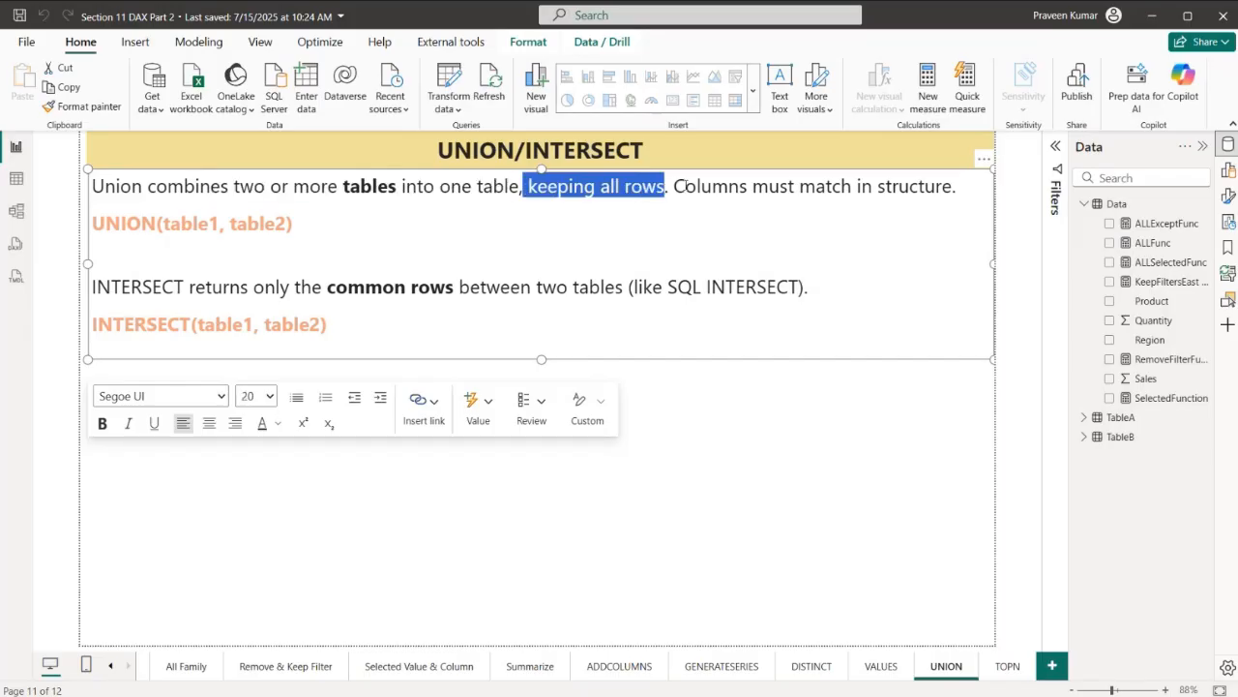
drag(674, 186, 744, 186)
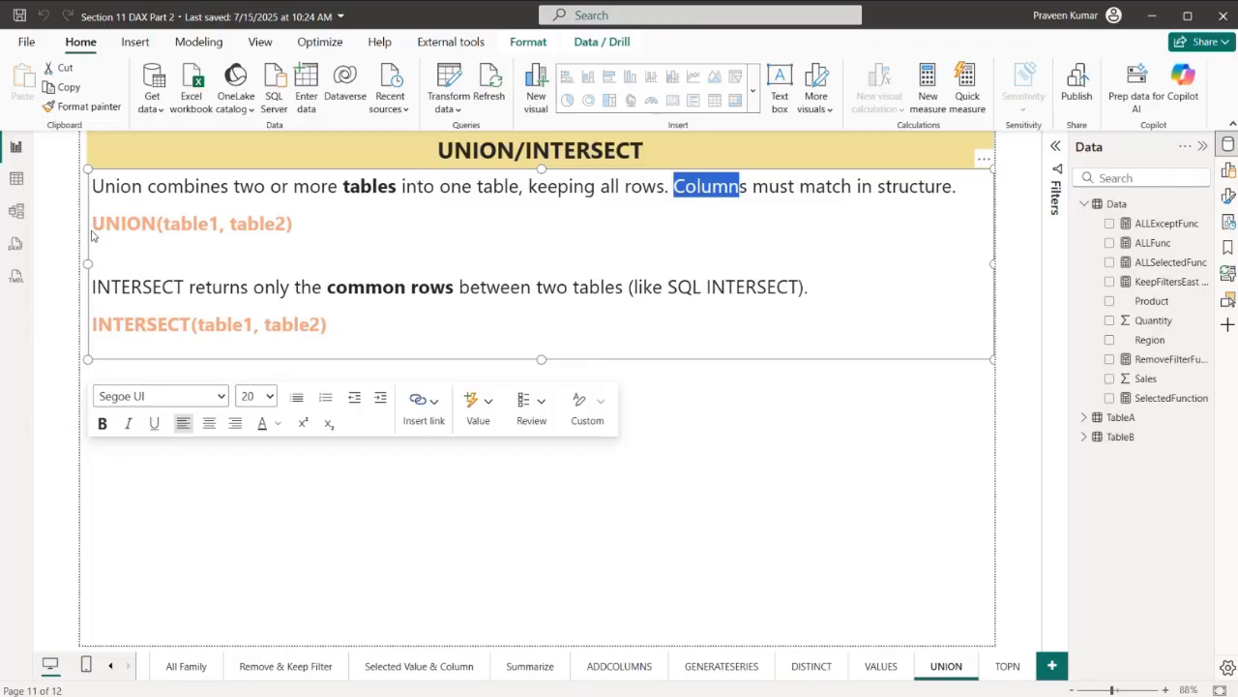
drag(93, 224, 275, 224)
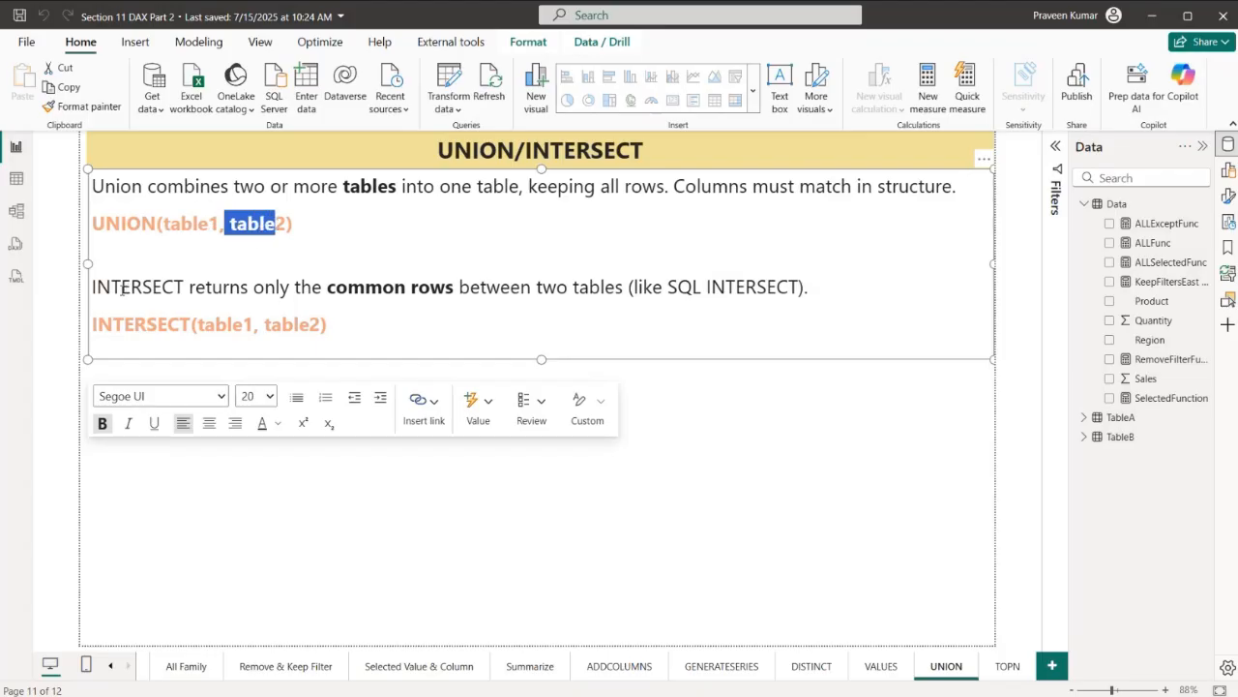
drag(174, 286, 633, 287)
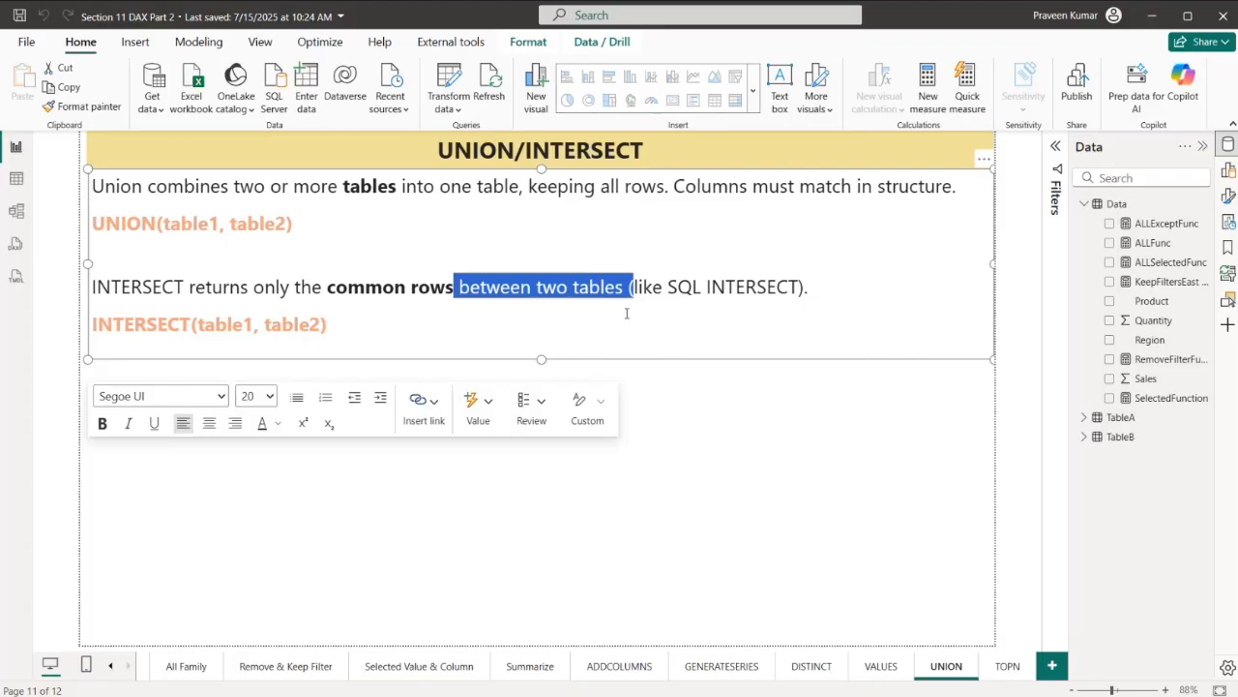
drag(98, 327, 320, 326)
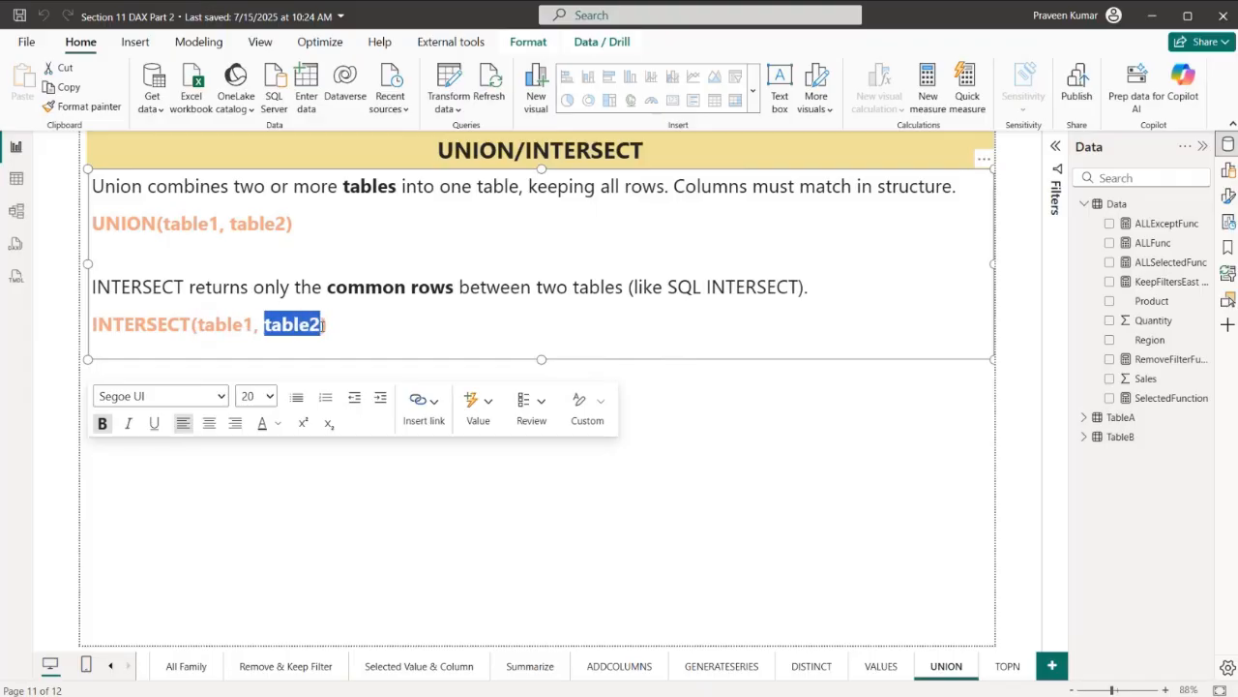
- Inspect the rows of TableA and TableB in table view and compare their columns and shared records
click(8, 180)
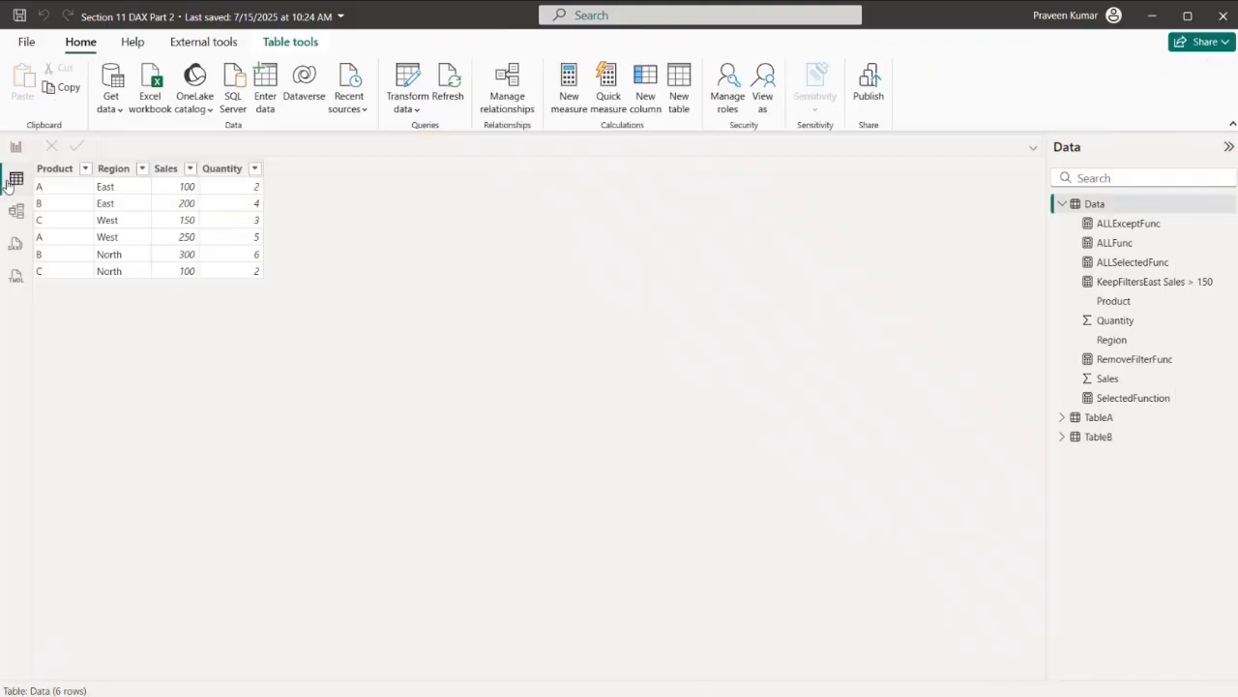
click(1090, 422)
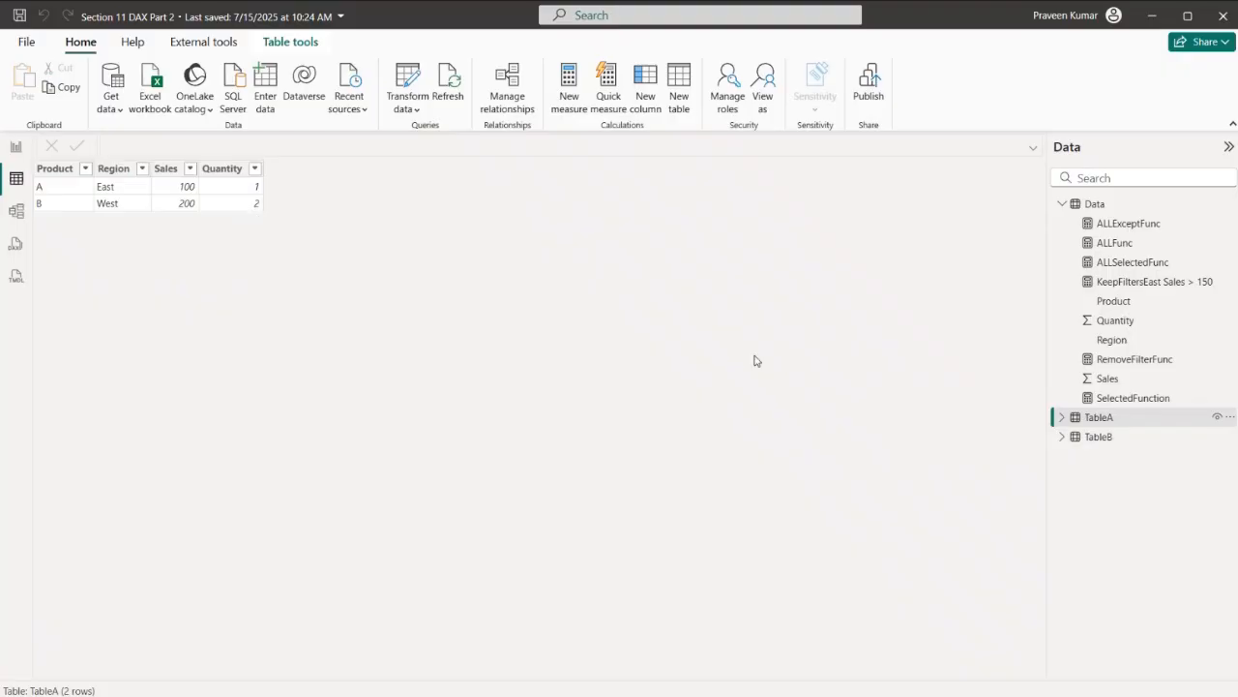
click(1099, 440)
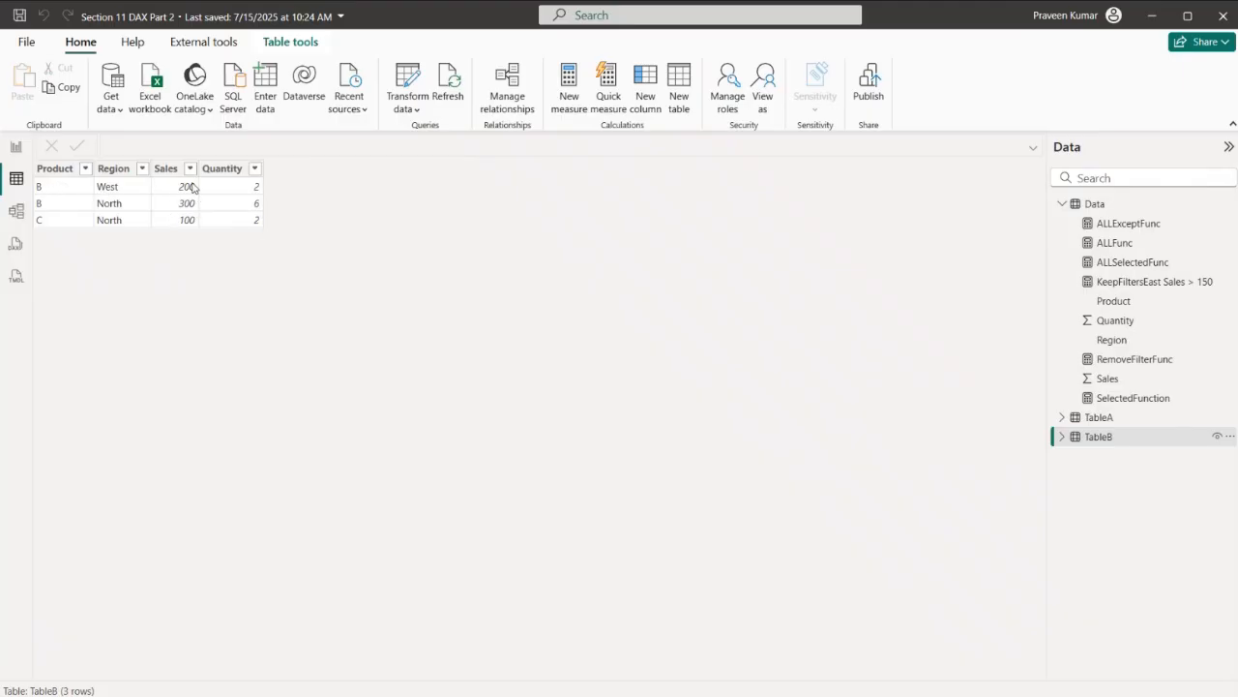
click(1115, 421)
click(1111, 442)
- Create a calculated table named Appended that combines both source tables with UNION(TableA,TableB)
click(688, 107)
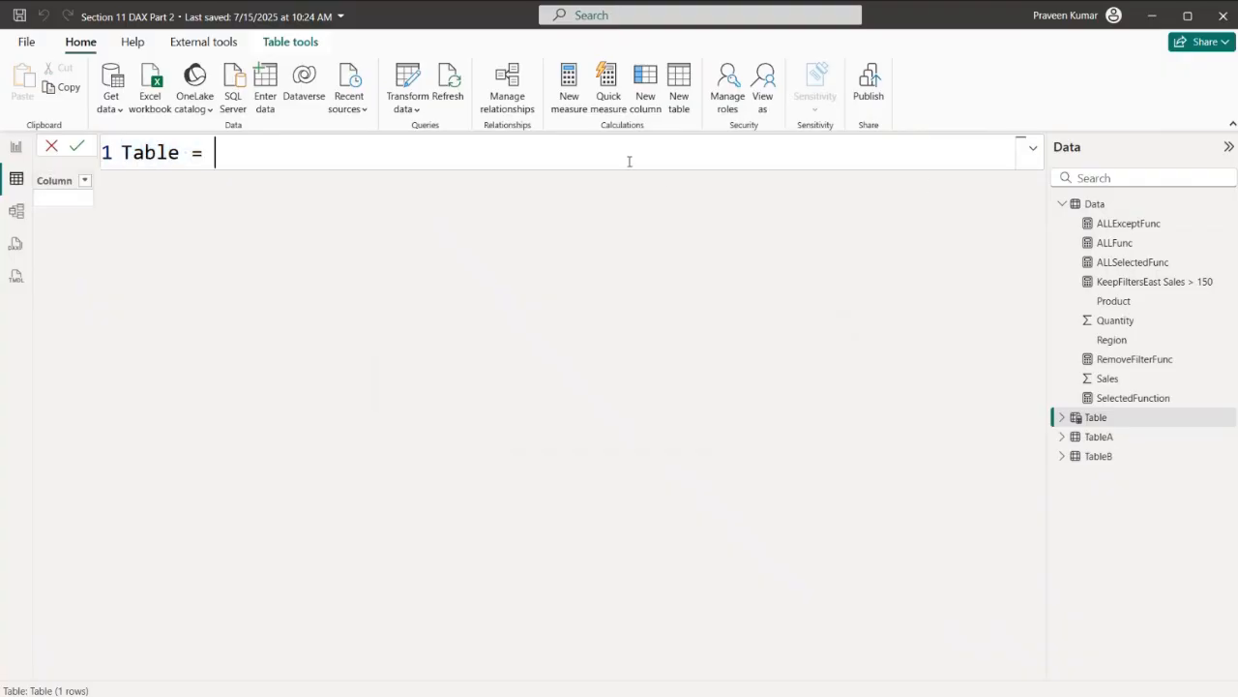
text(Appended = UNI)
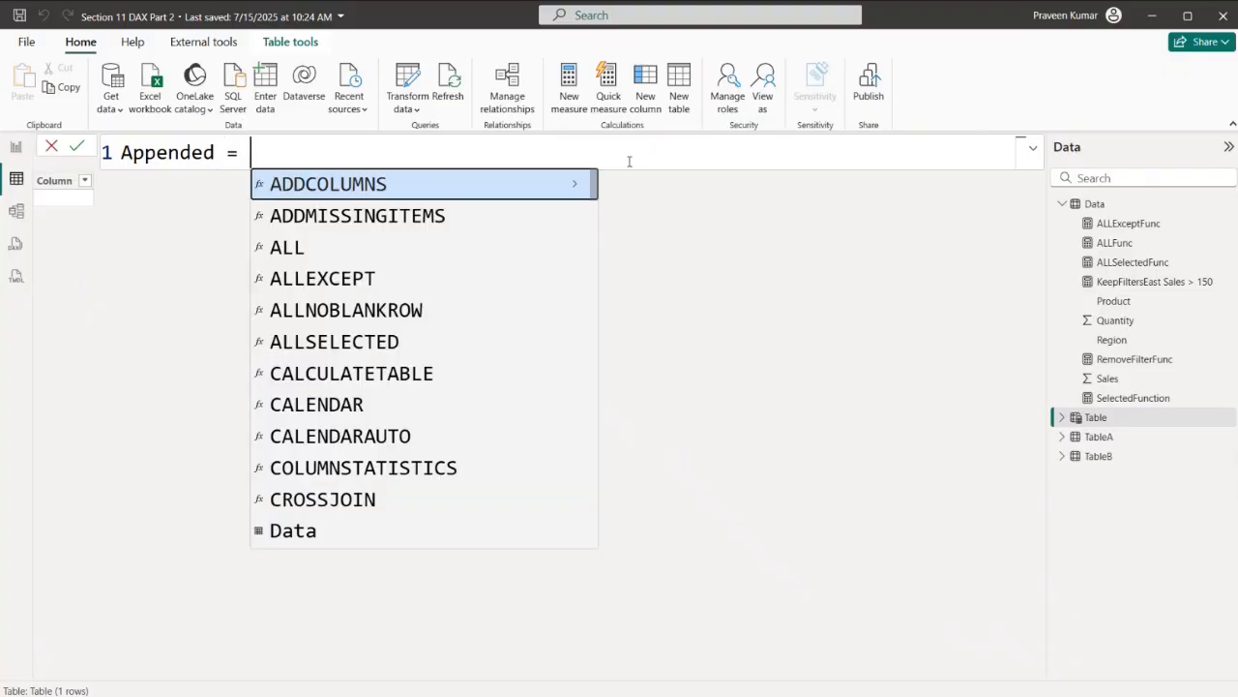
key(Tab)
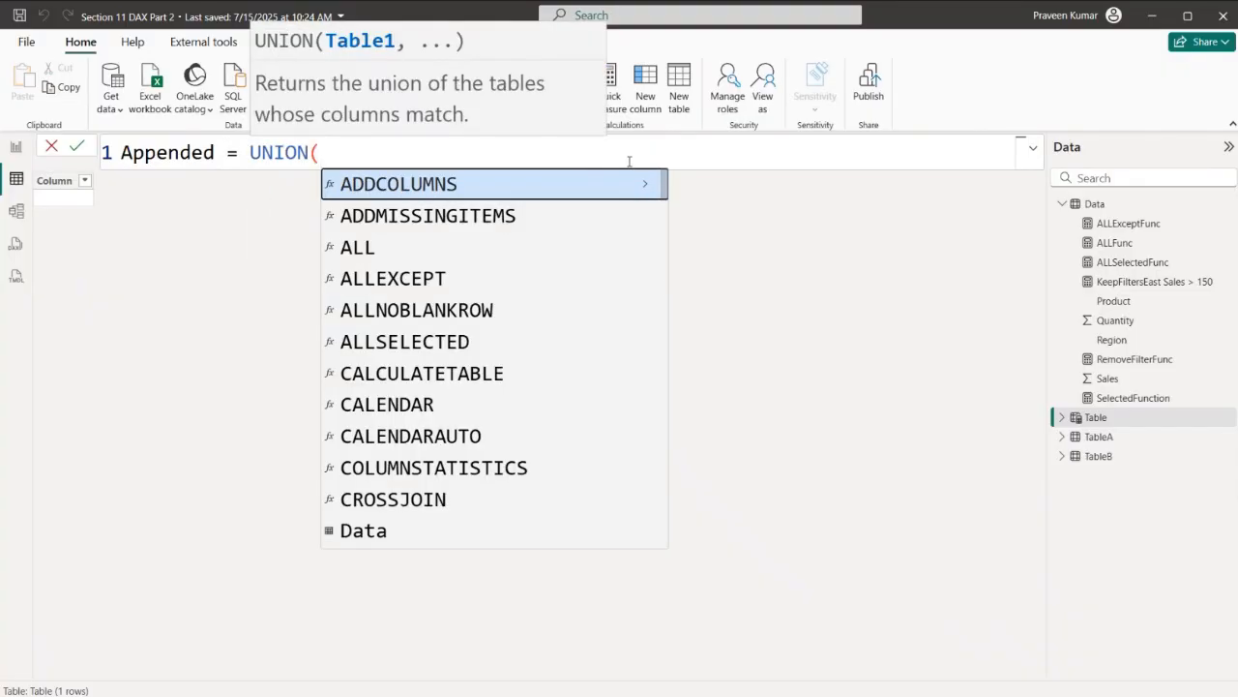
text(Tab)
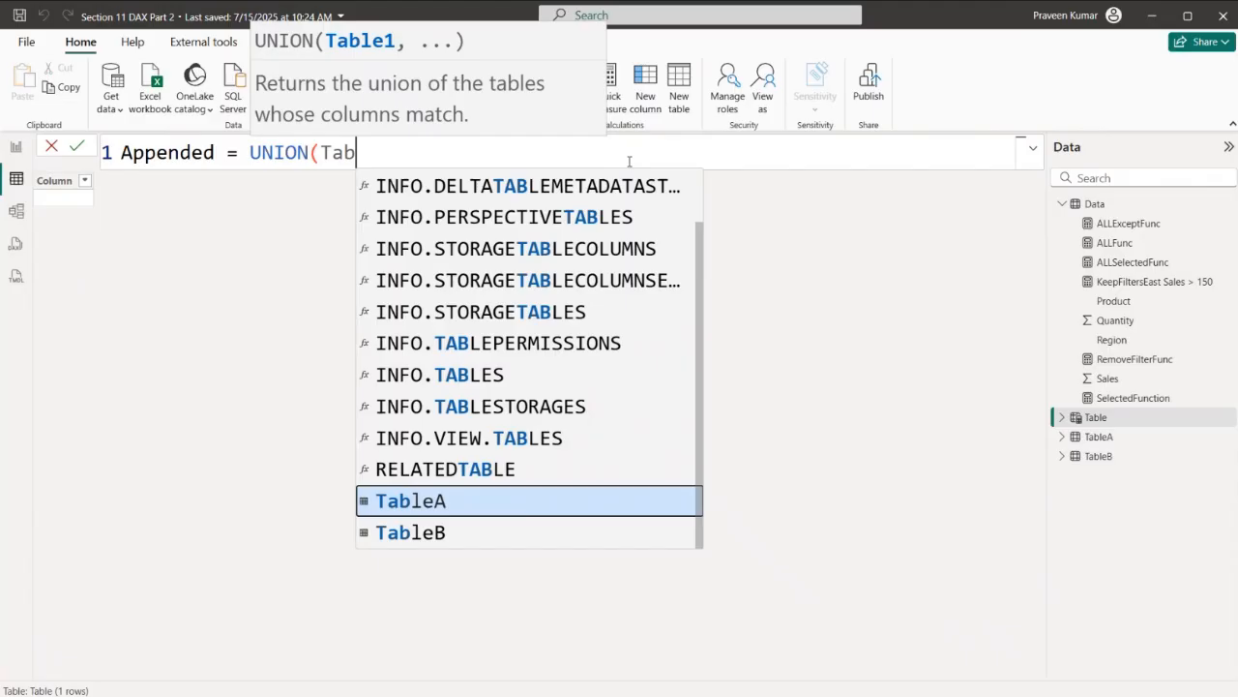
key(Tab)
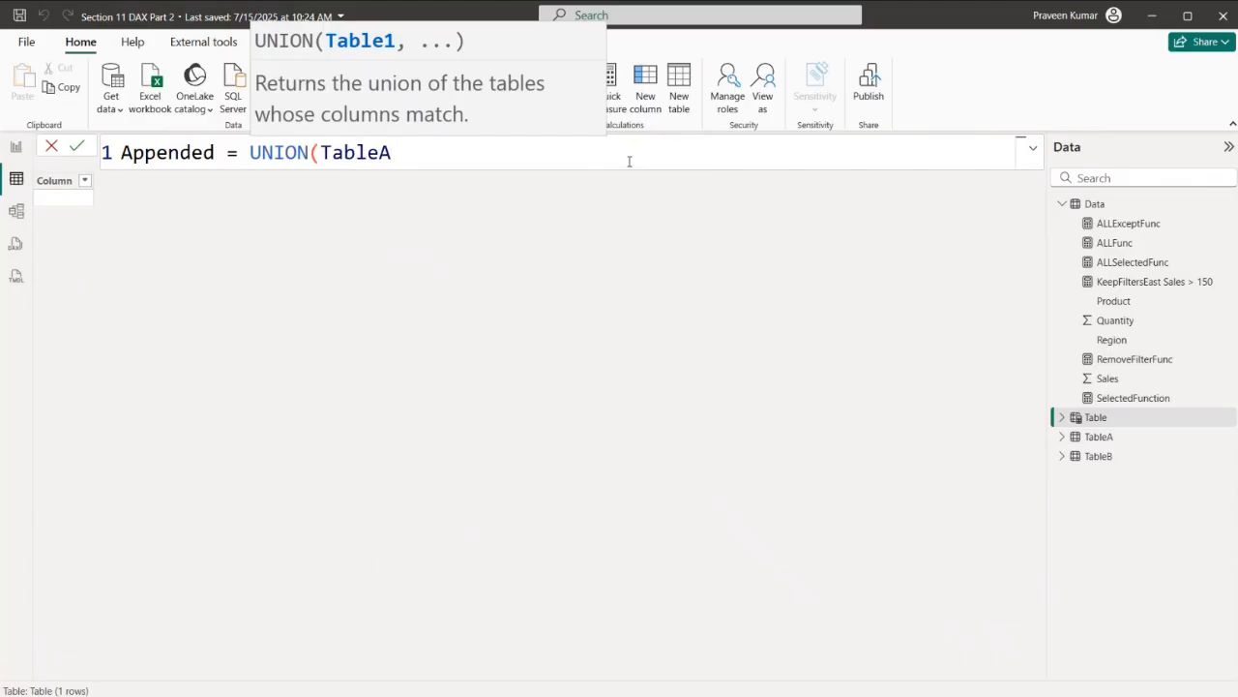
text(,Tab)
key(Down)
key(Tab)
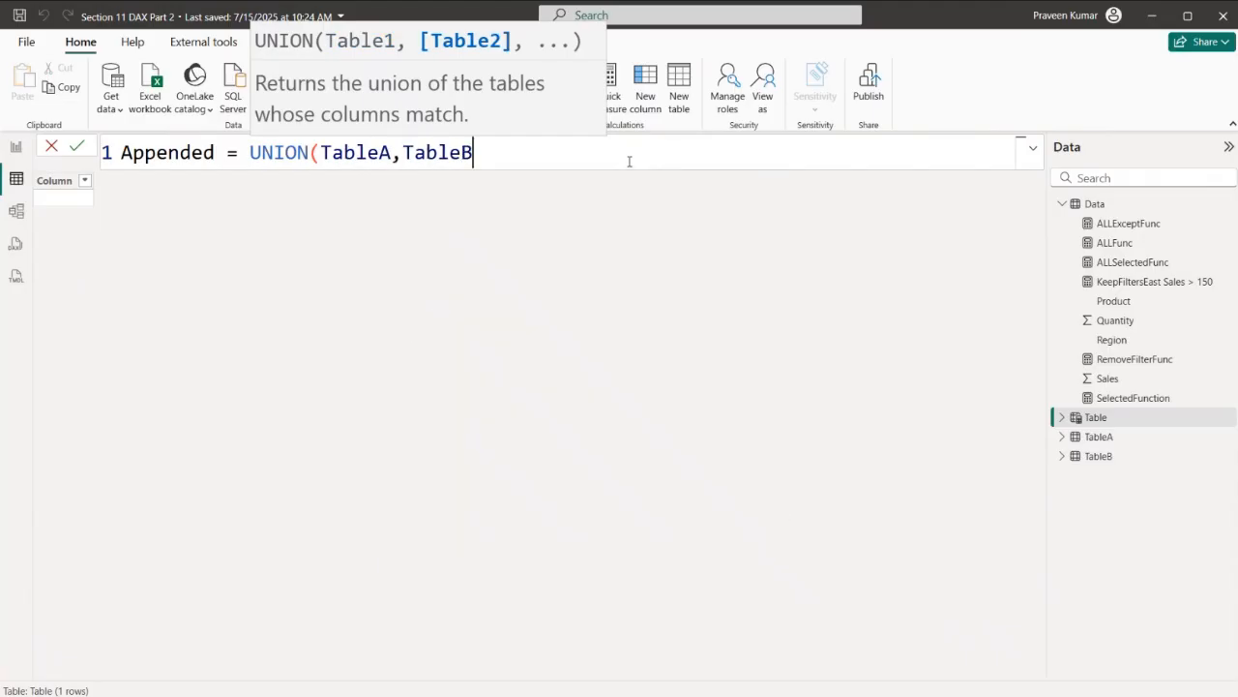
text())
key(Return)
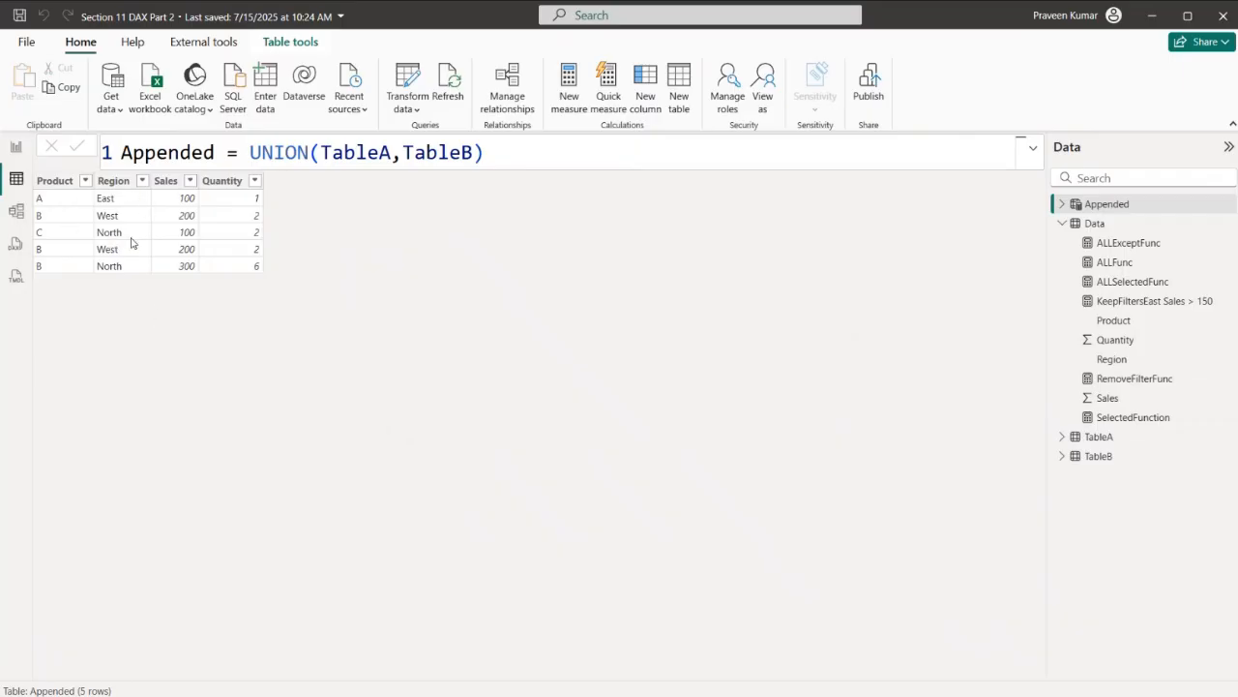
- Compare the rows of TableA and TableB with those of the Appended table
click(1080, 443)
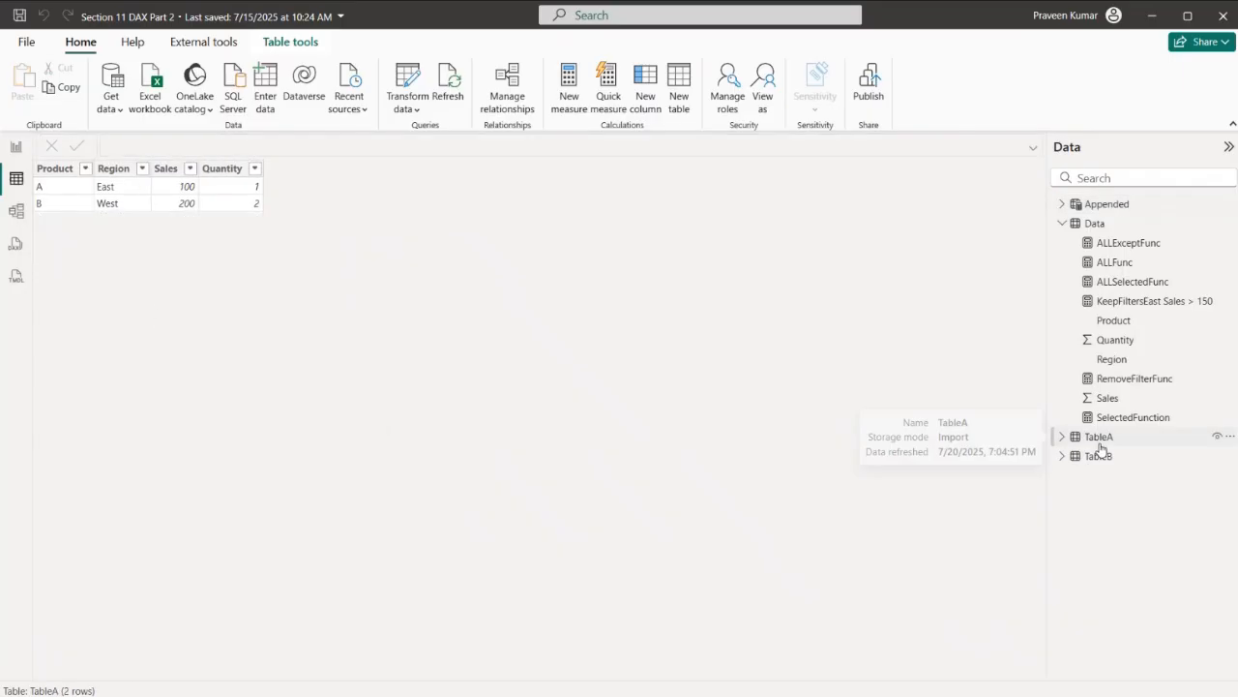
click(1100, 458)
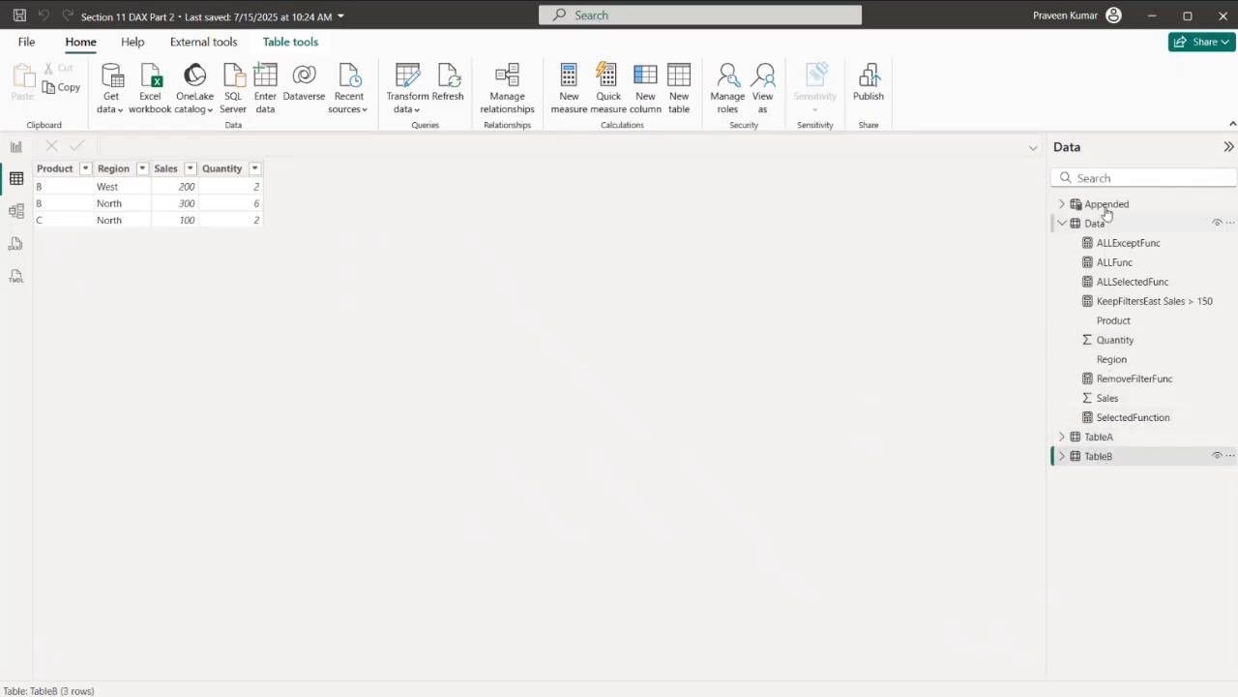
click(1107, 208)
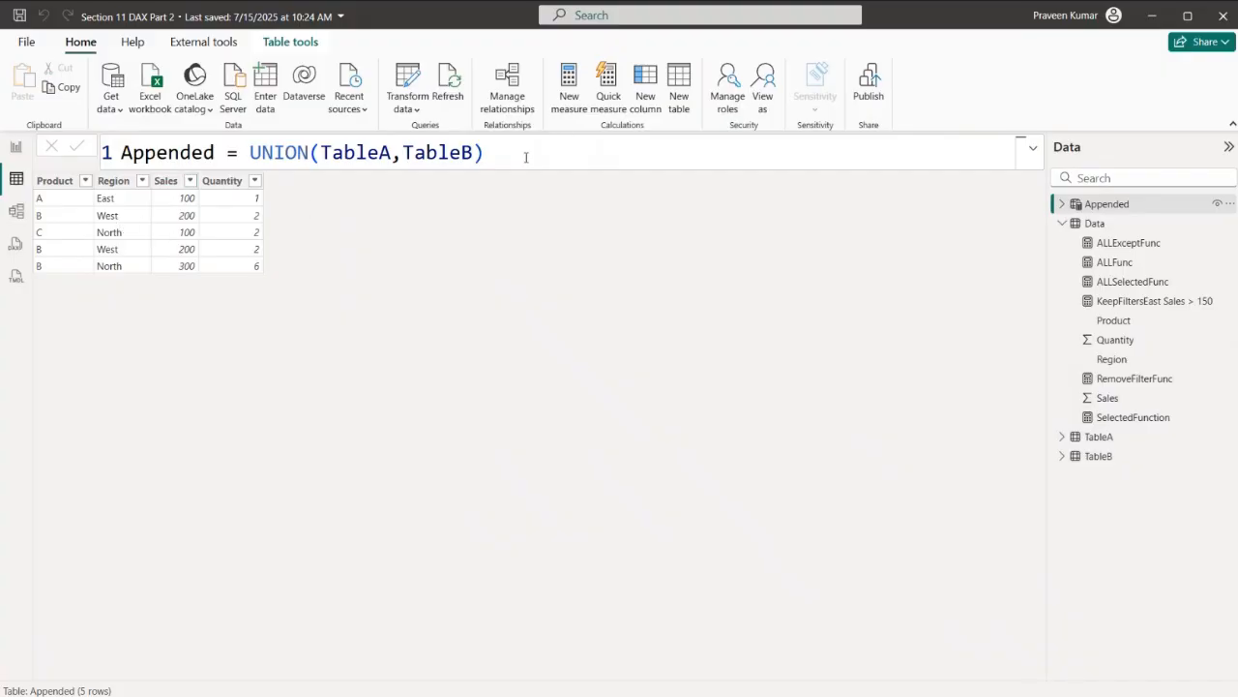
- Start a new calculated table from a copy of the Appended formula and name it IntersectAppended
drag(514, 158, 120, 156)
key(ctrl+c)
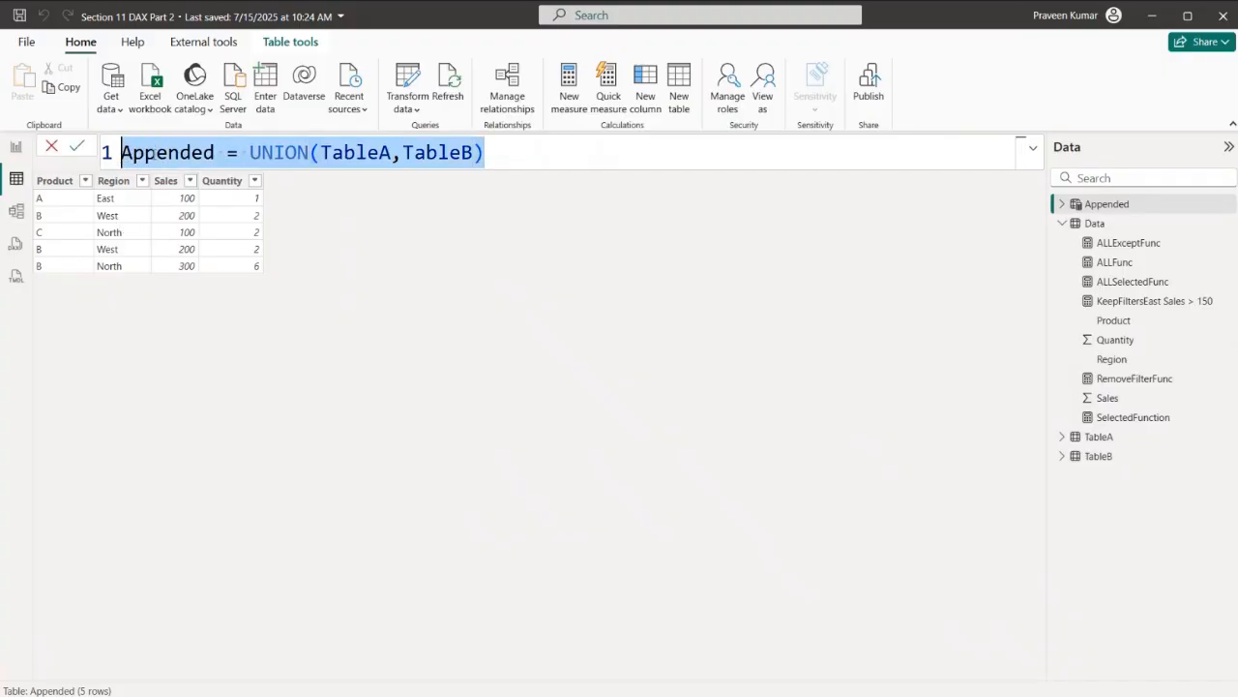
click(523, 165)
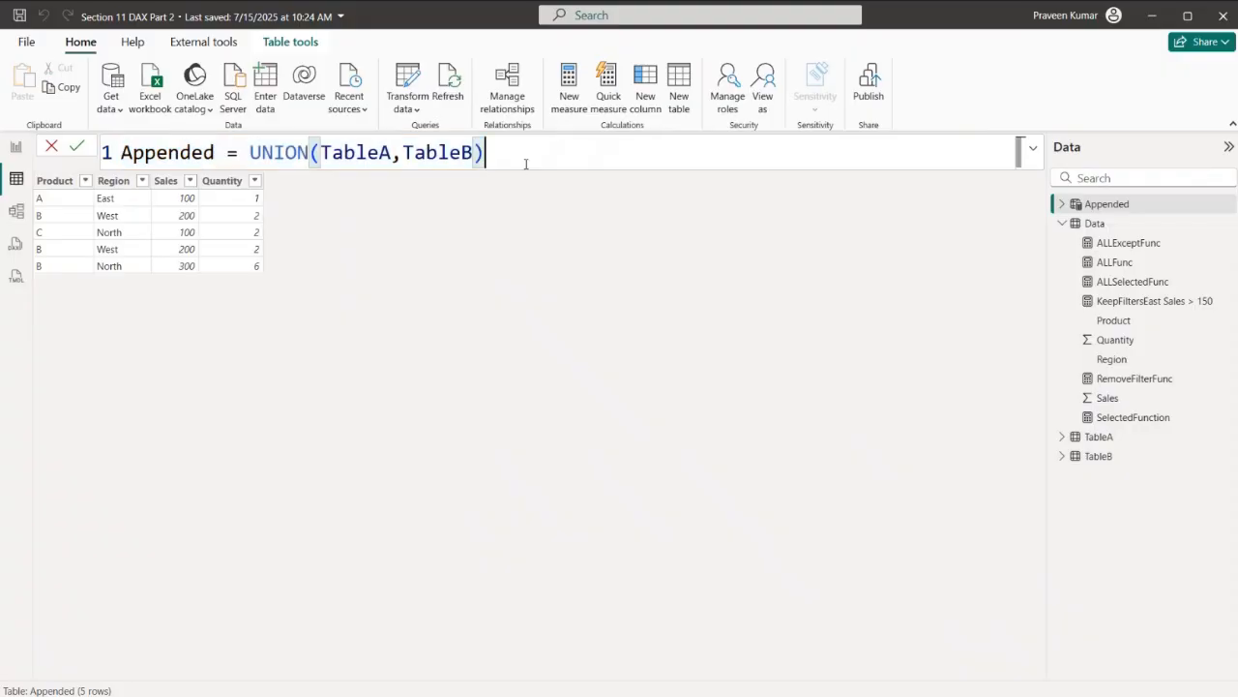
click(681, 96)
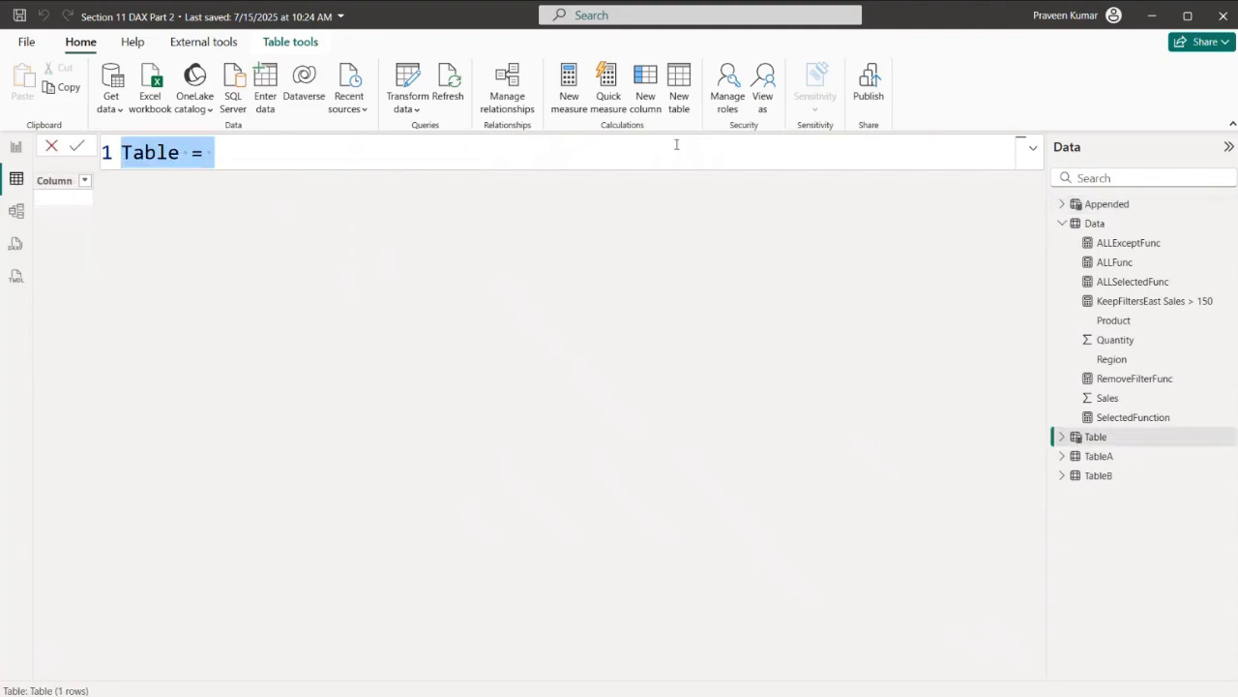
key(ctrl+v)
click(215, 152)
key(BackSpace)
key(BackSpace)
key(BackSpace)
key(BackSpace)
key(BackSpace)
key(BackSpace)
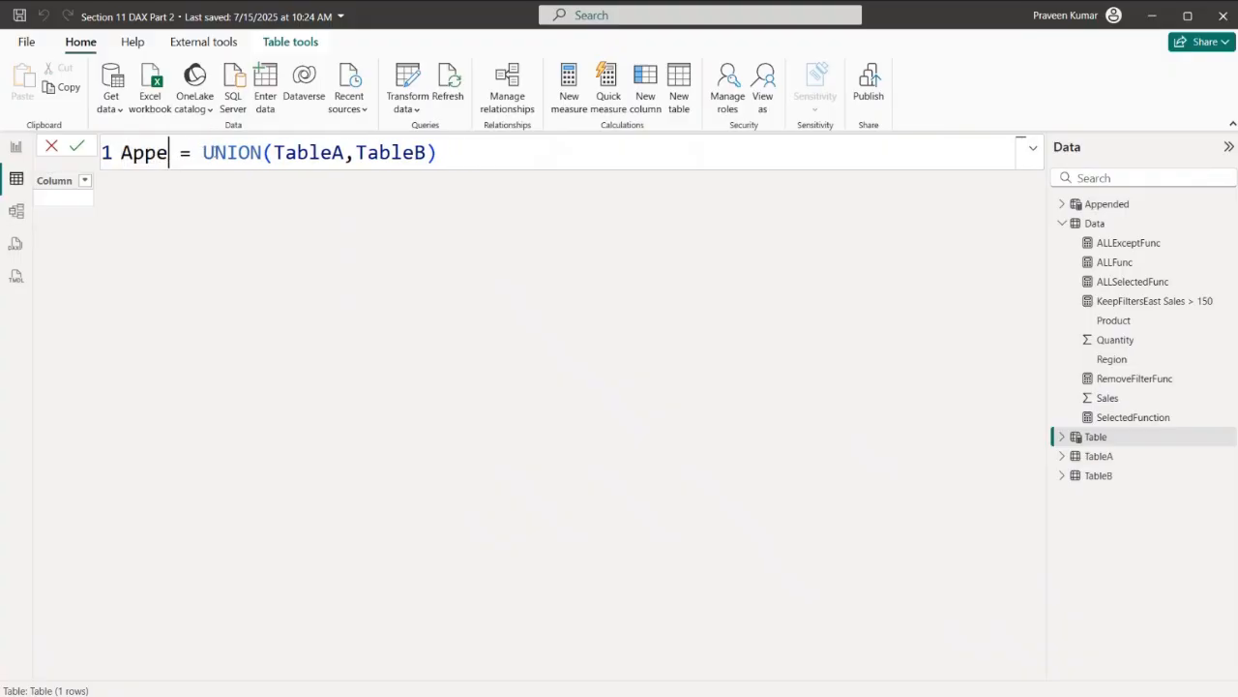
key(BackSpace)
key(BackSpace)
text(Inter)
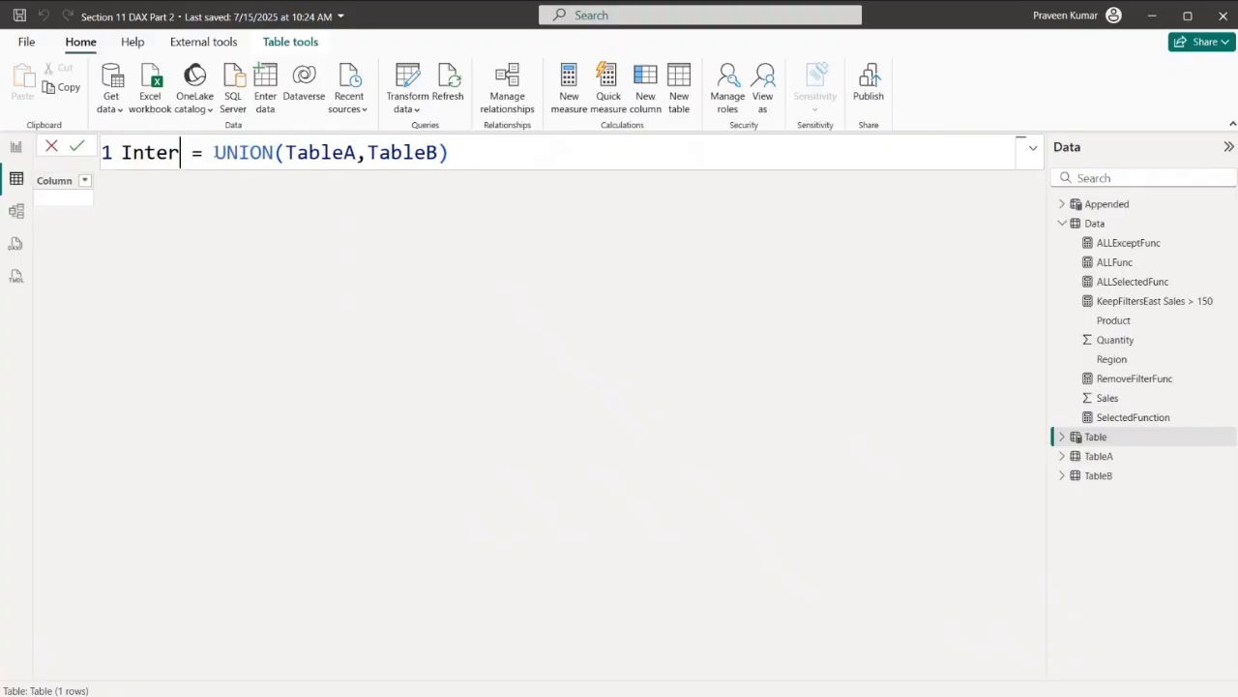
text(sectAppe)
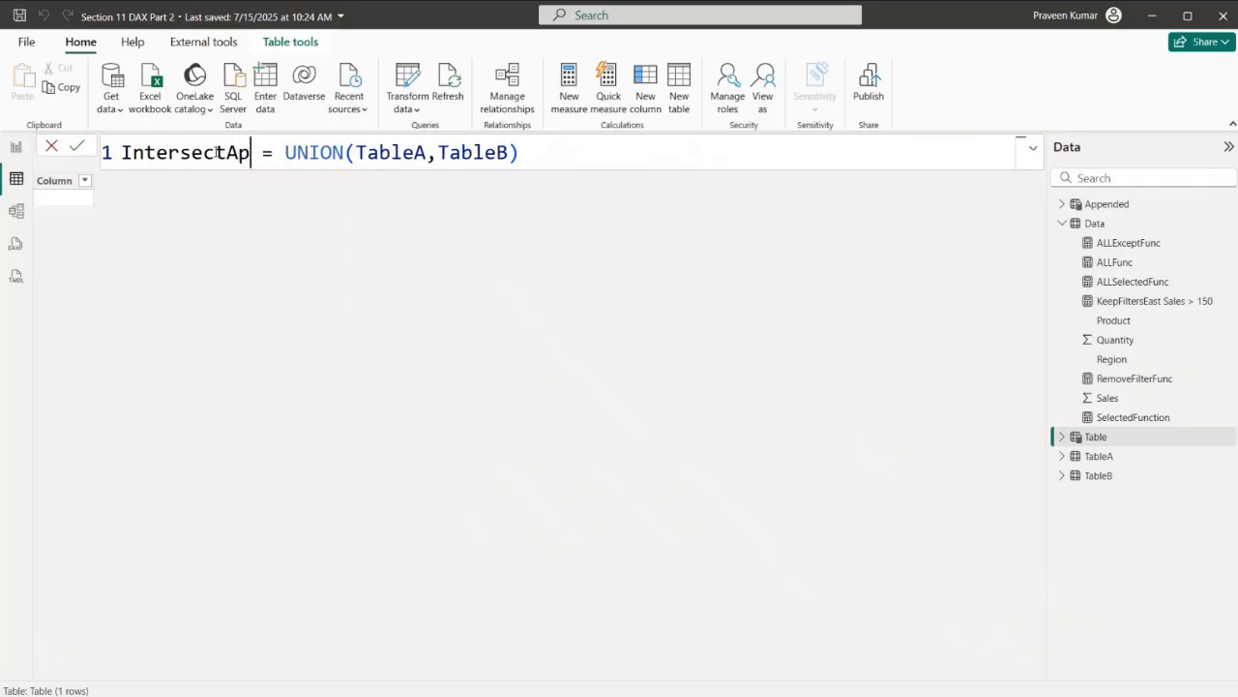
text(nded)
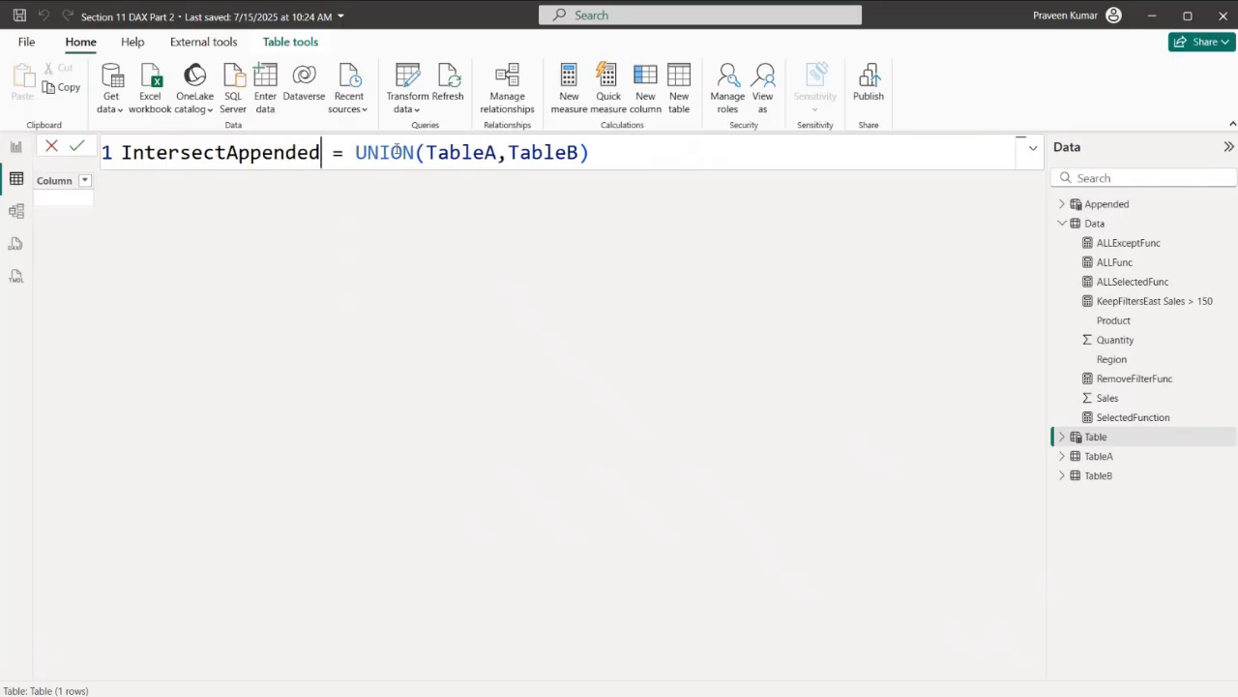
- Replace UNION with INTERSECT in the IntersectAppended formula, keeping TableA and TableB as arguments, and commit it
drag(414, 153, 355, 153)
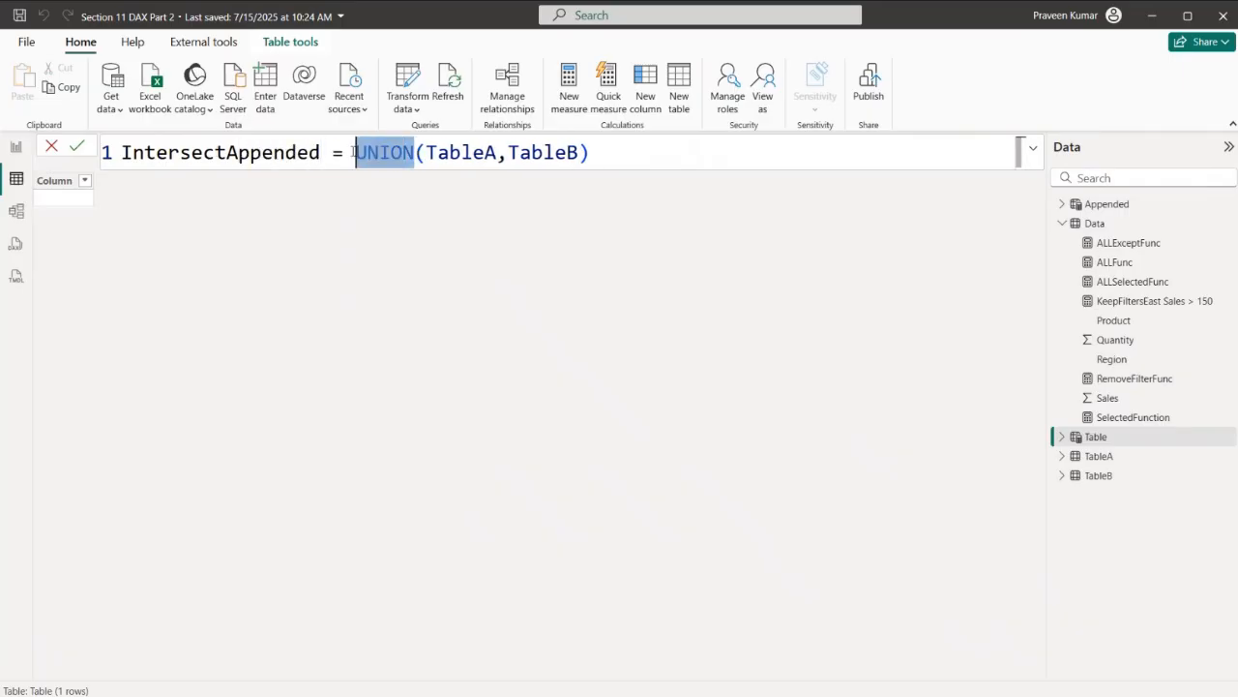
text(INS)
key(BackSpace)
text(TE)
key(Tab)
click(645, 141)
key(Return)
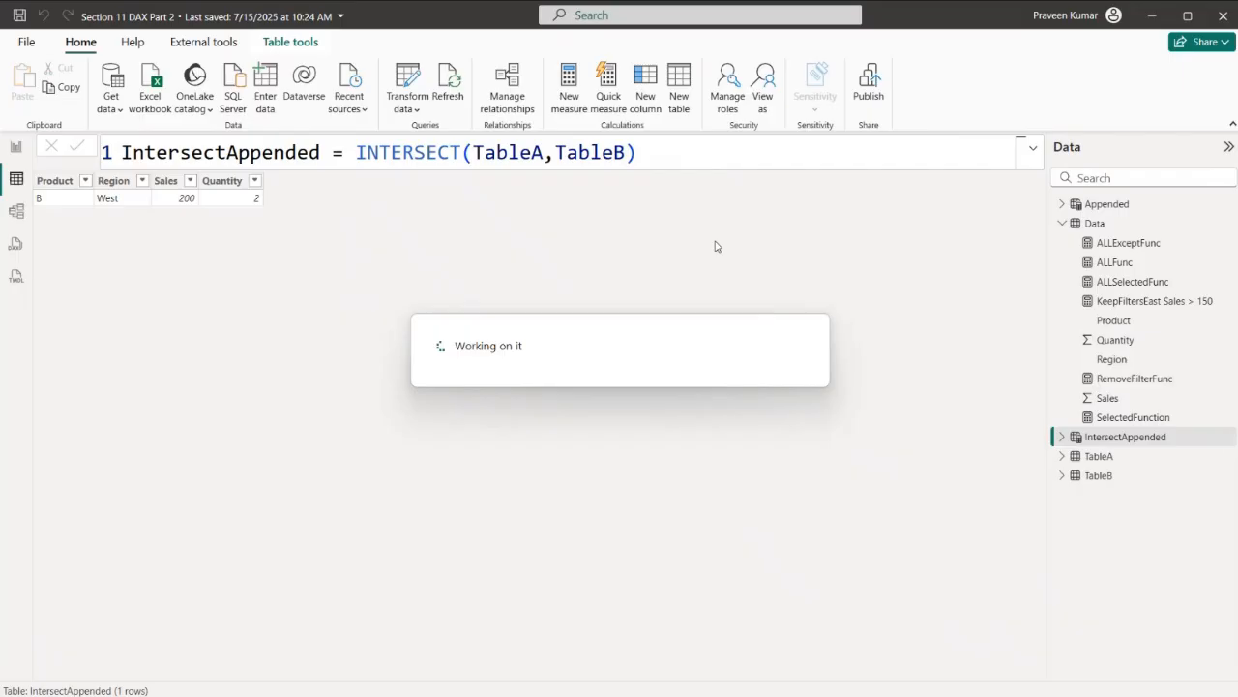
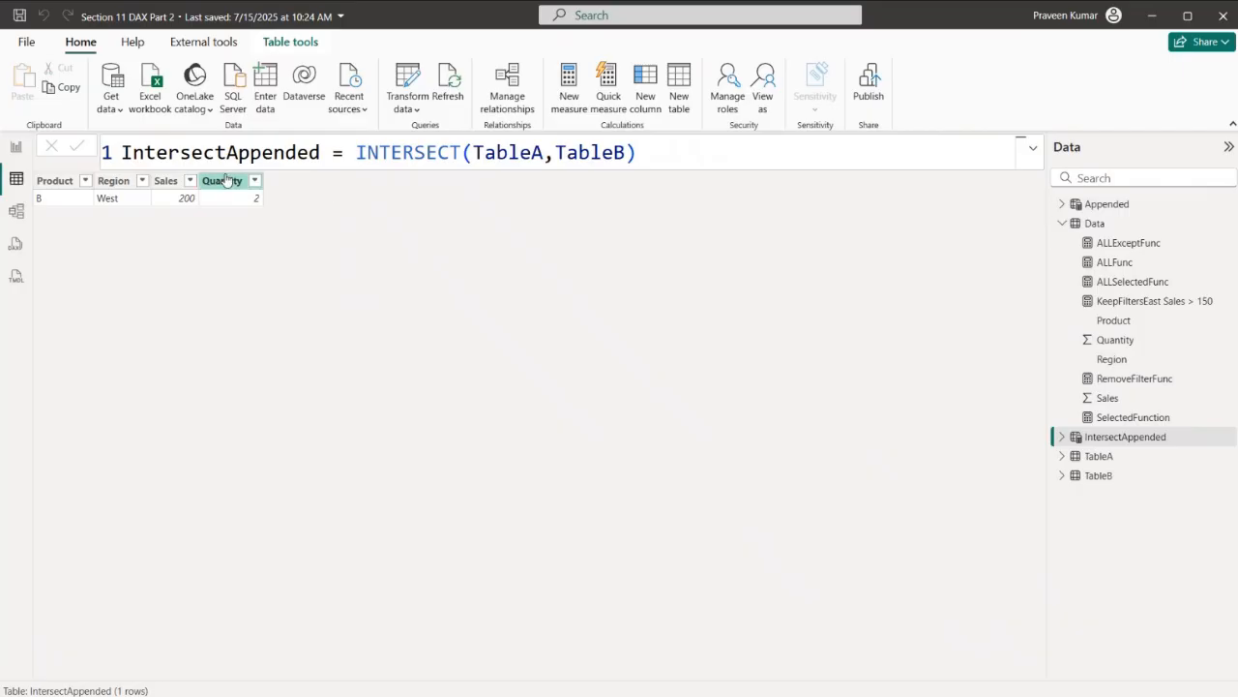
- Review the TOPN notes page in the report, covering its definition and the n, table, orderBy_expression and order arguments
click(18, 148)
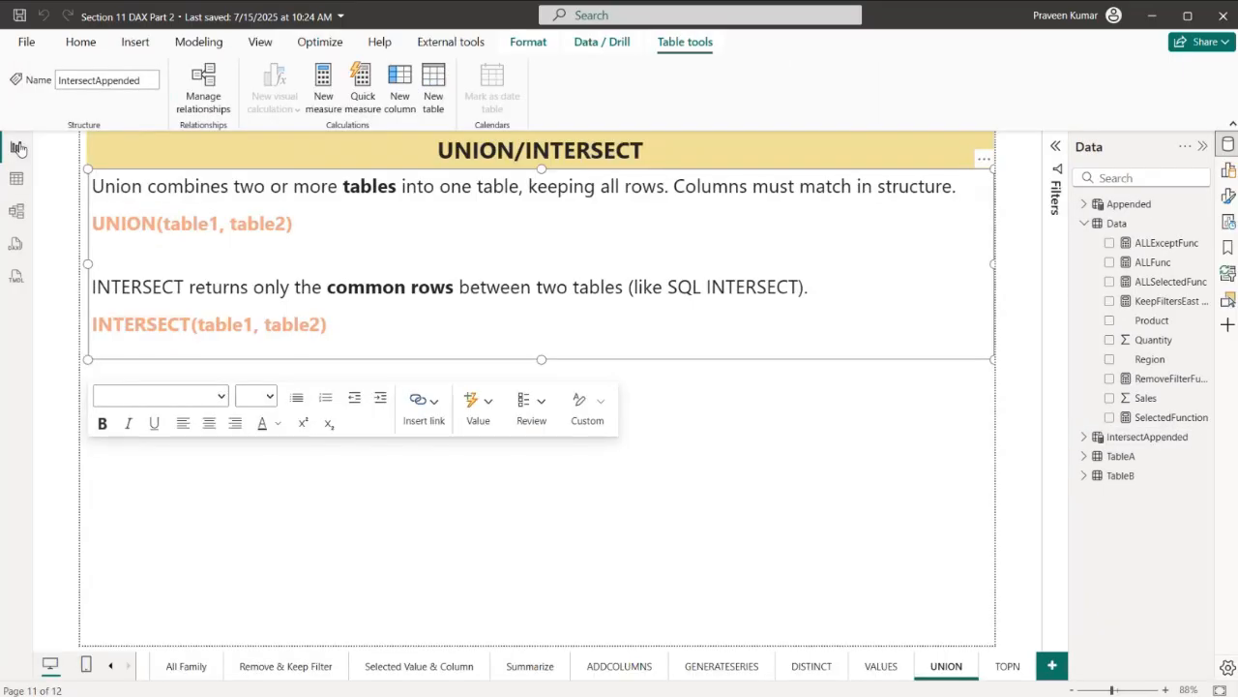
click(1005, 668)
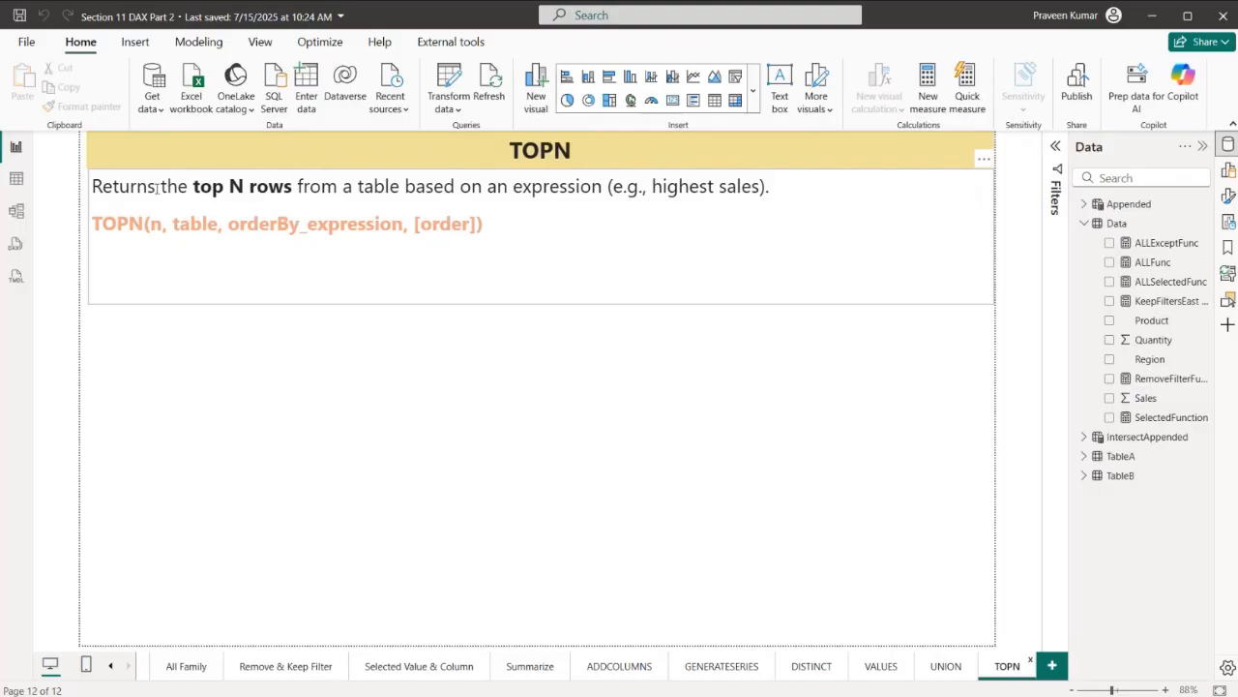
drag(101, 186, 592, 187)
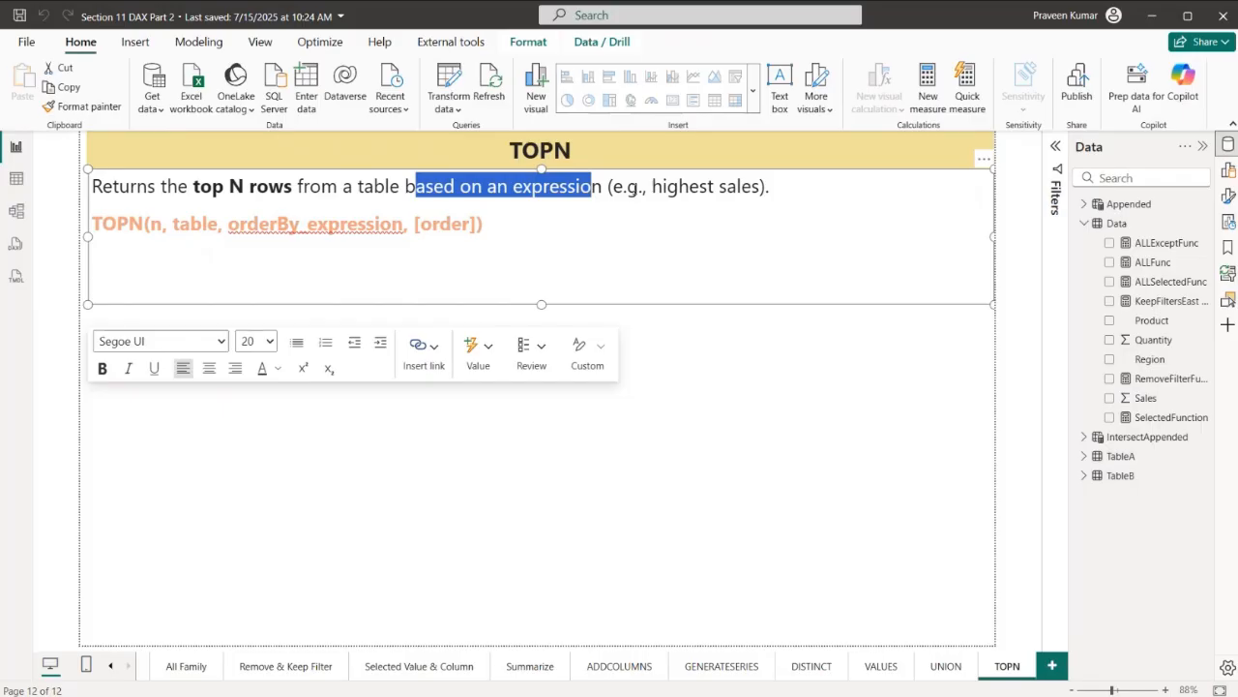
drag(101, 225, 163, 224)
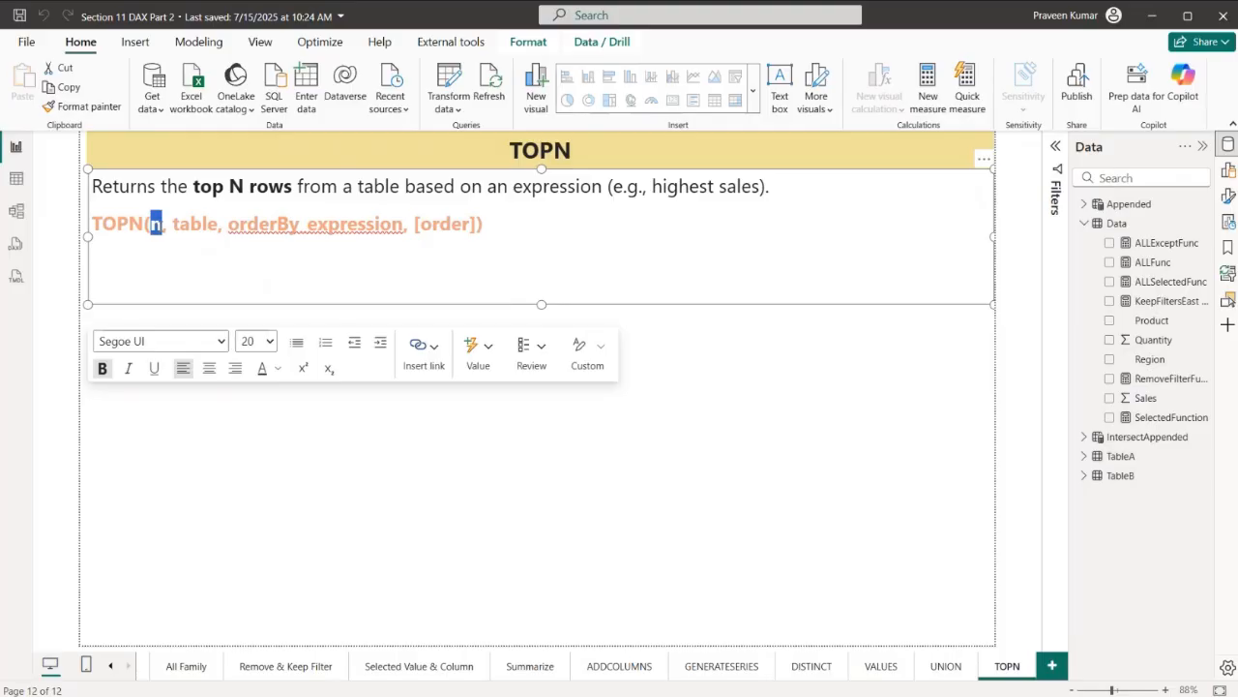
drag(171, 224, 404, 228)
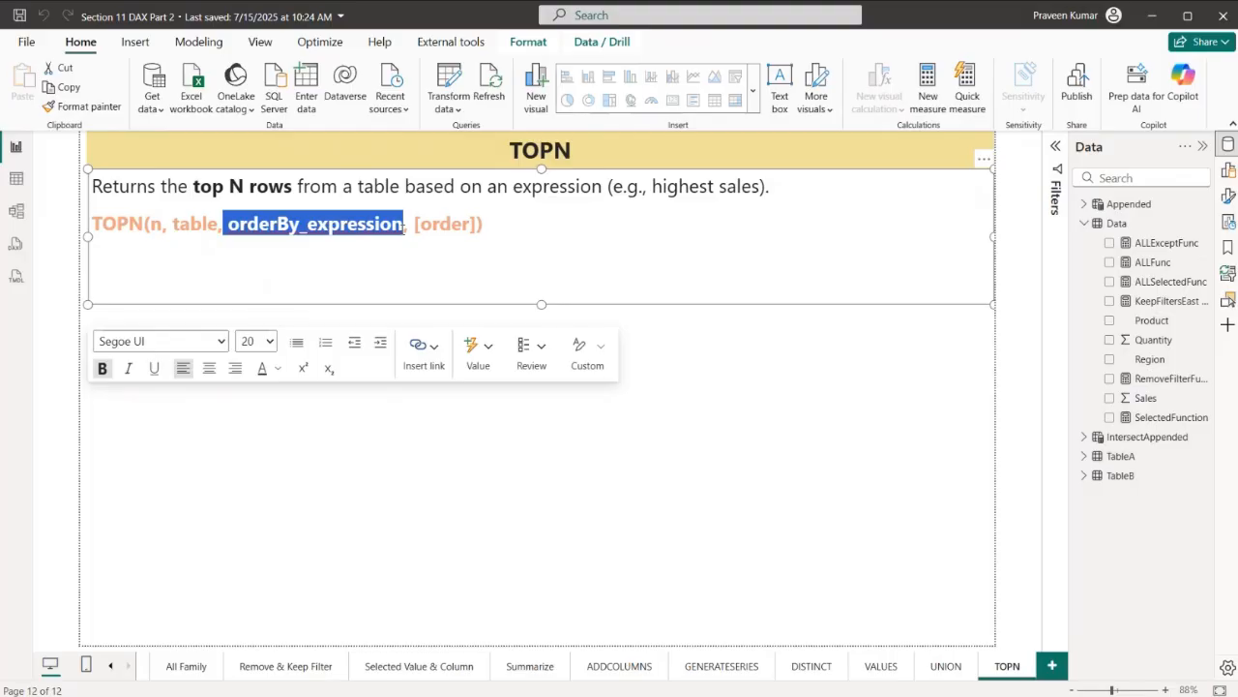
click(308, 254)
drag(228, 224, 475, 226)
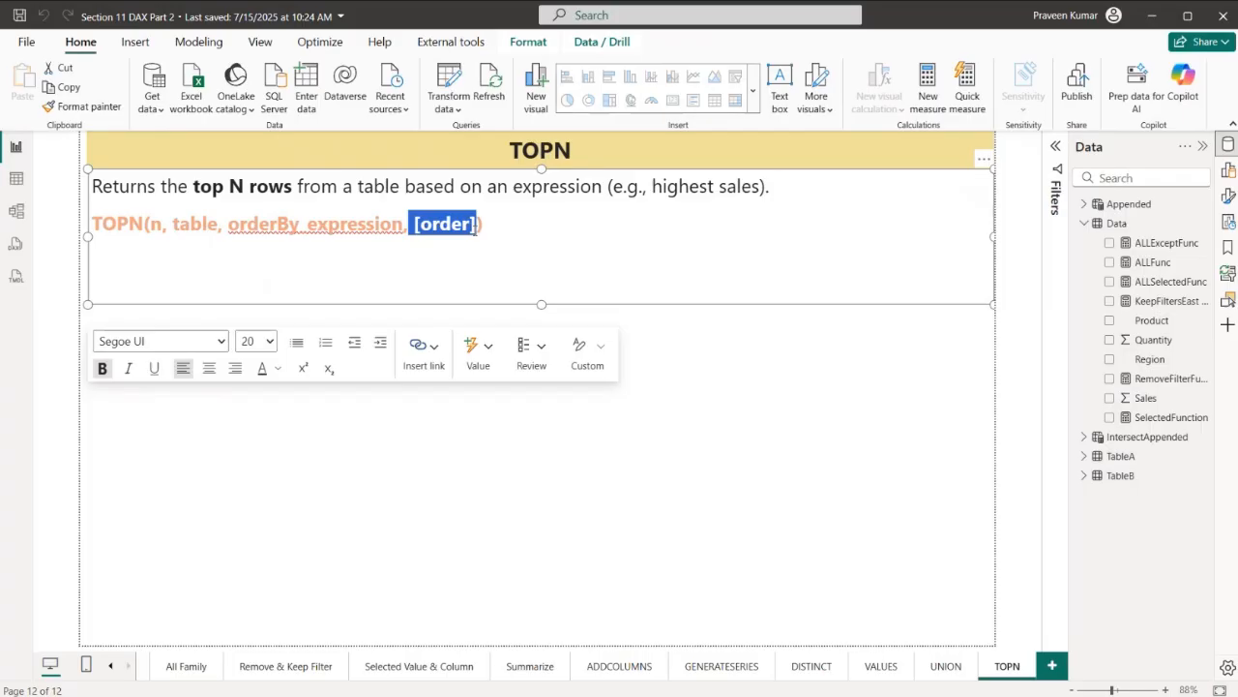
- Start a new calculated table in the table view and name it Top1 Product
click(17, 178)
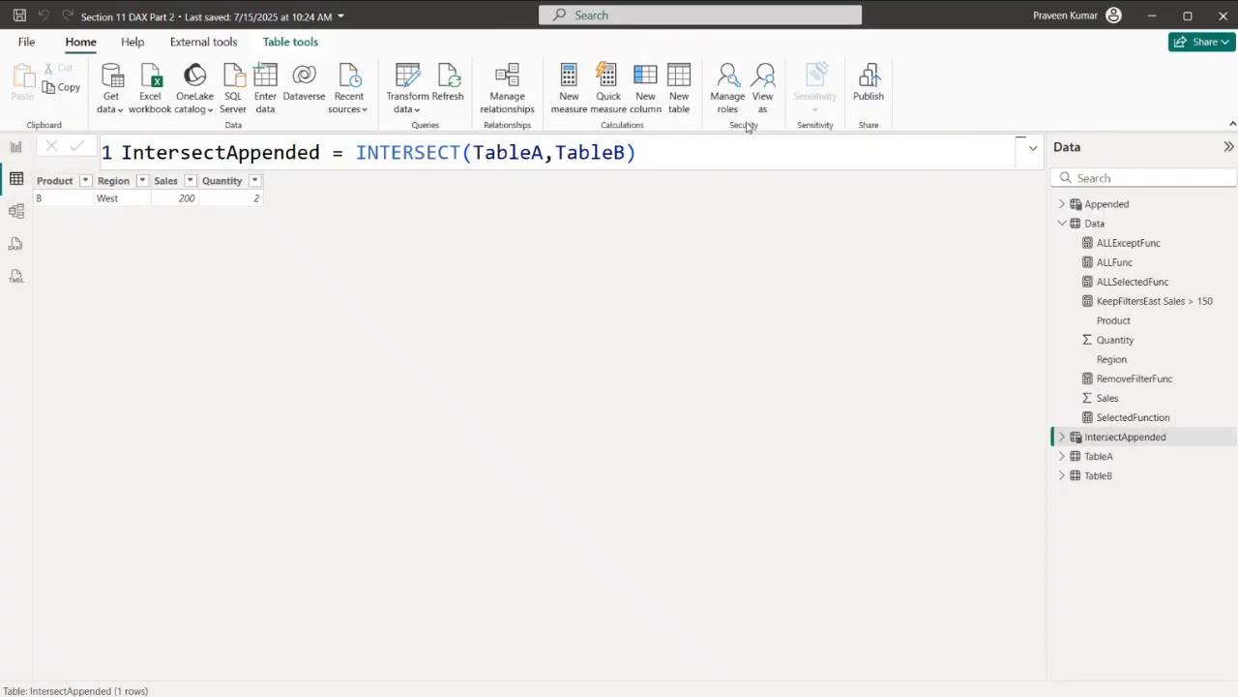
click(1126, 231)
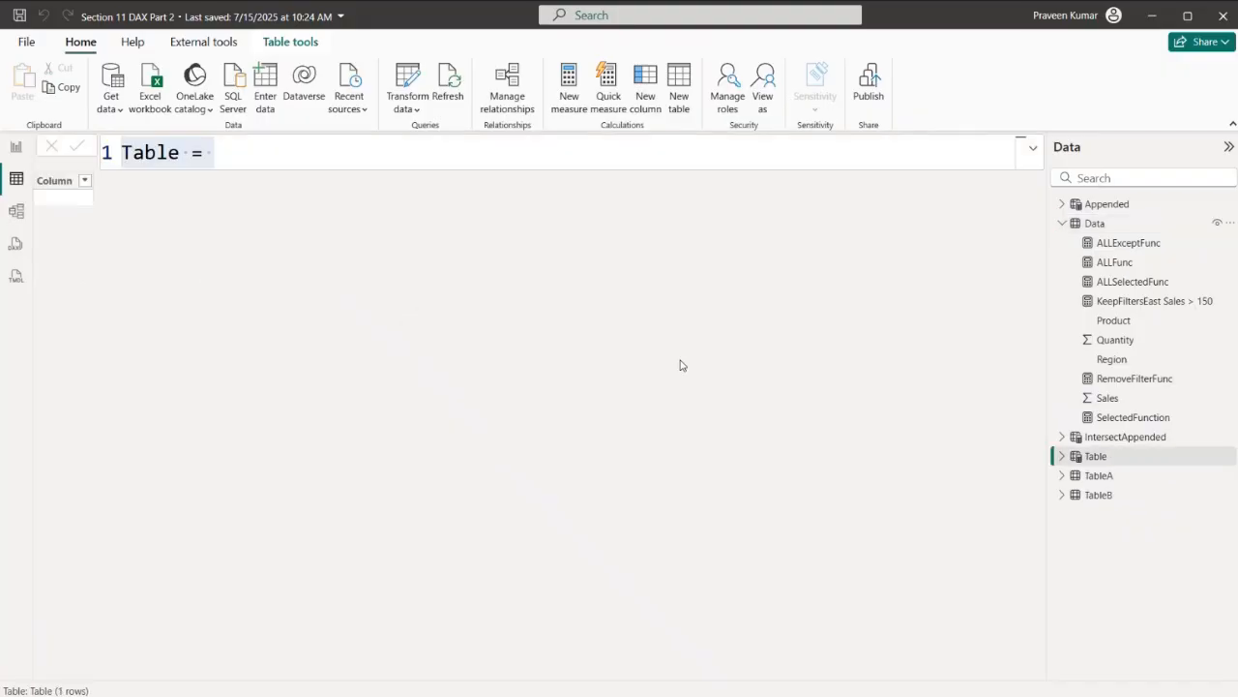
text(Top!)
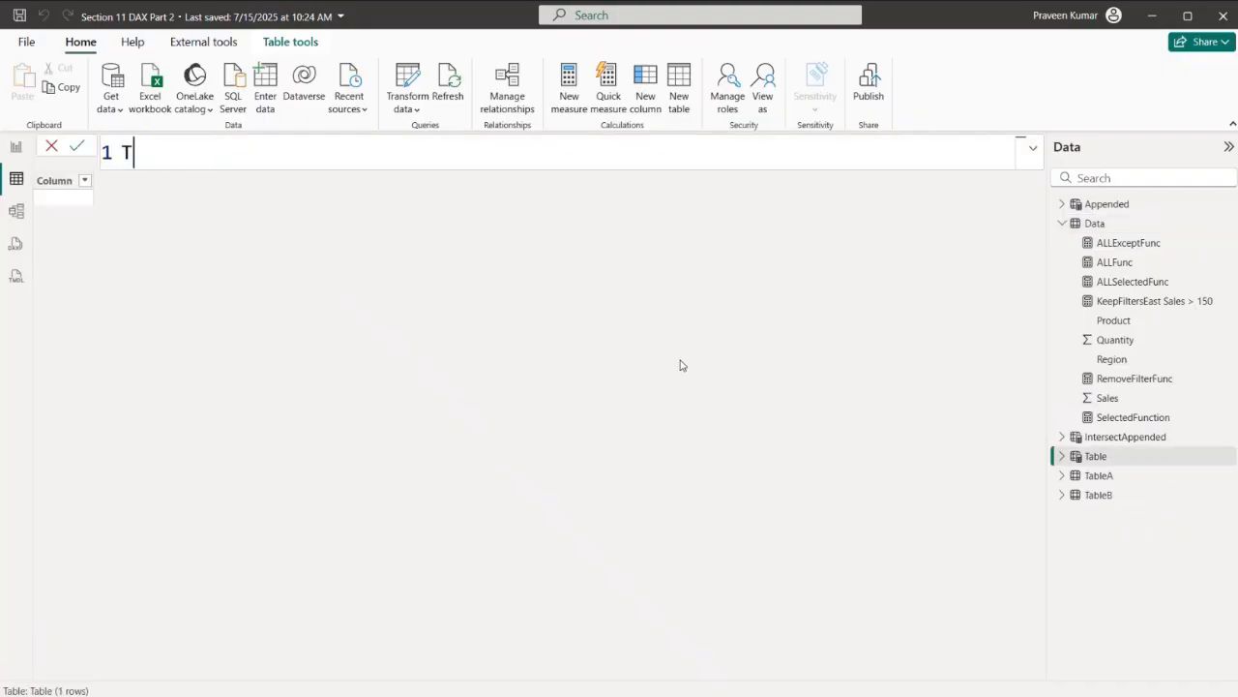
key(BackSpace)
key(BackSpace)
text(1 Pro)
text(du)
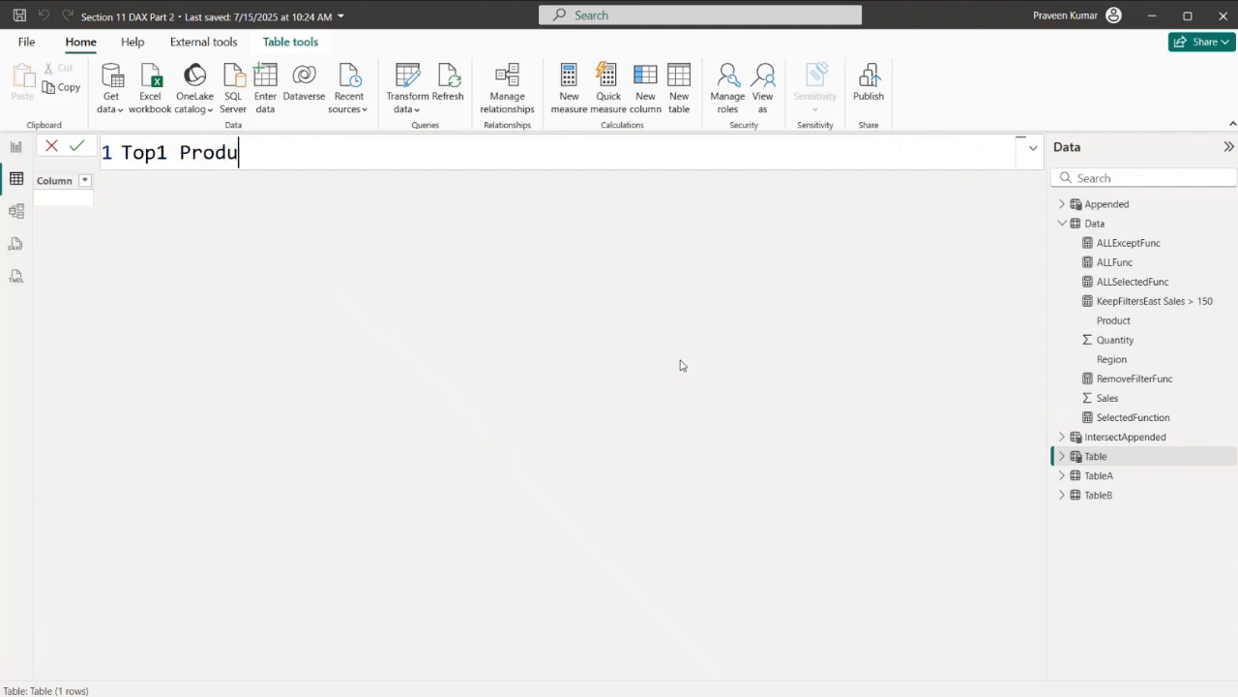
text(ct =)
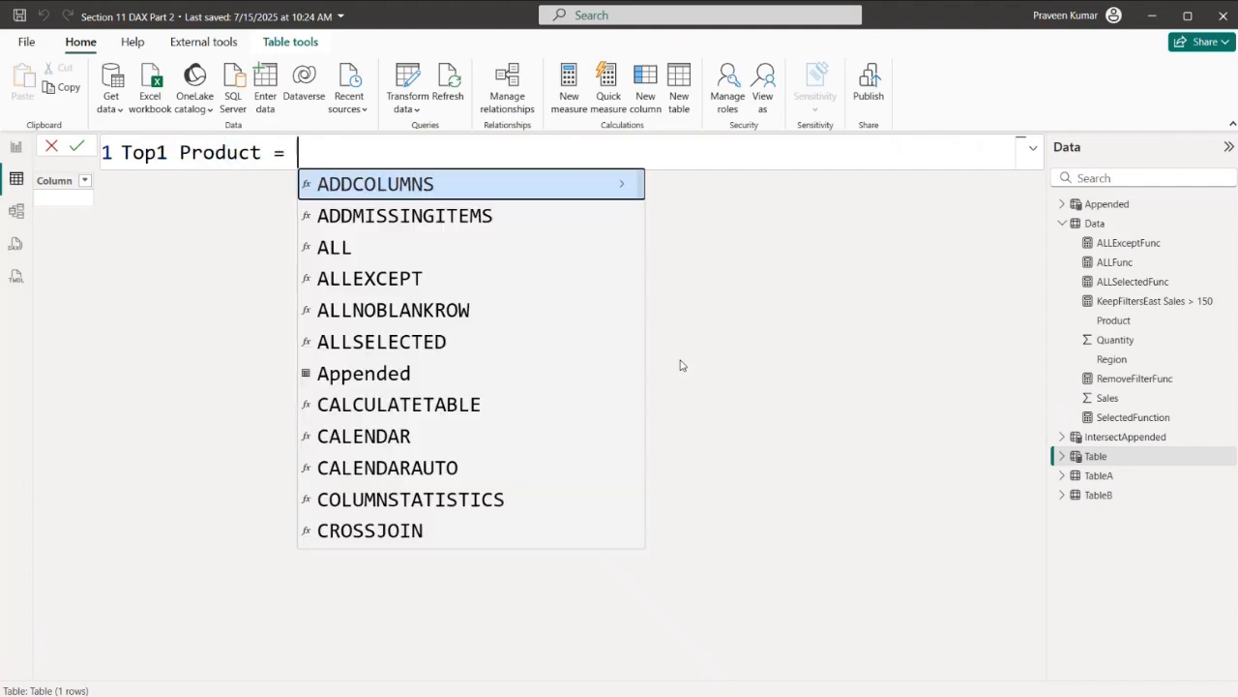
- Begin a TOPN function in the Top1 Product formula with 1 as the row count and Data as the table, each on its own line
key(shift+Return)
text(TOP)
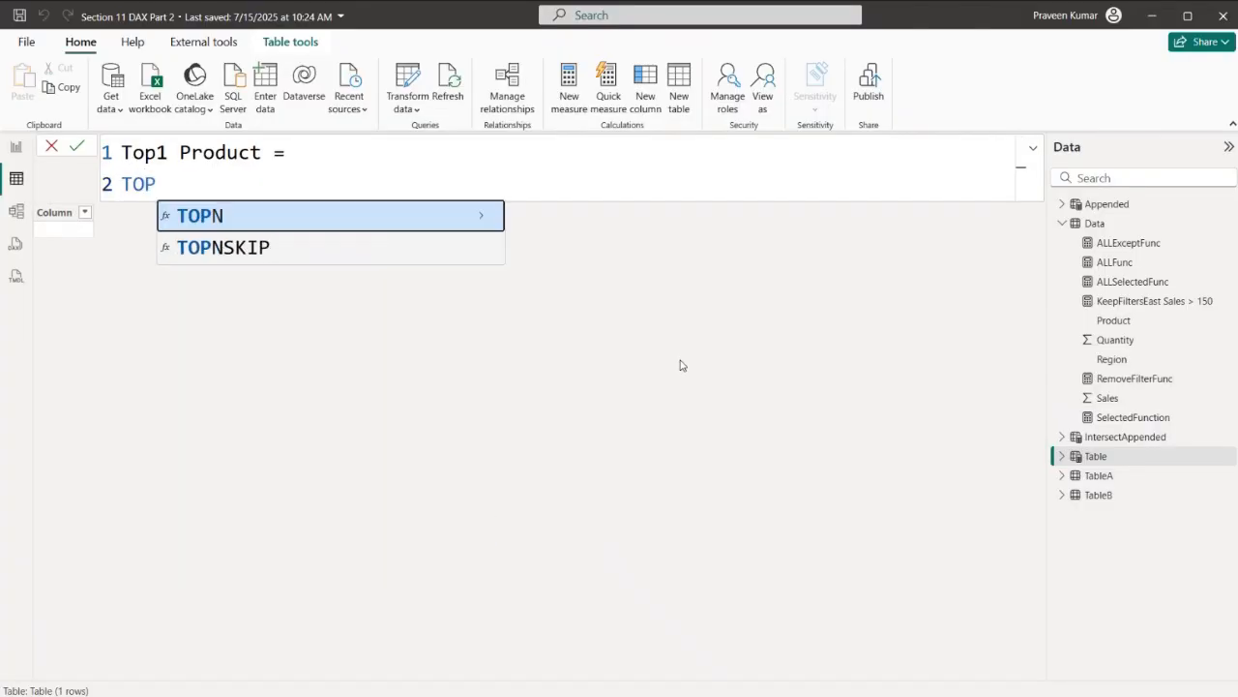
key(Tab)
key(shift+Return)
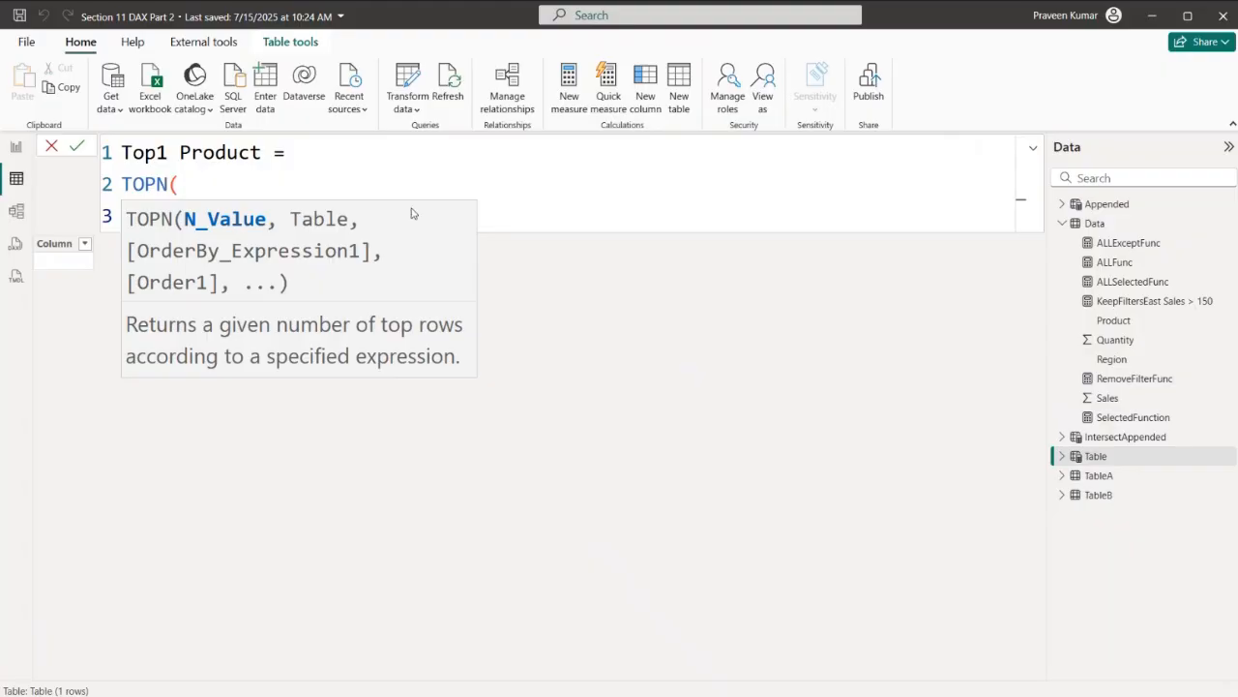
text(1)
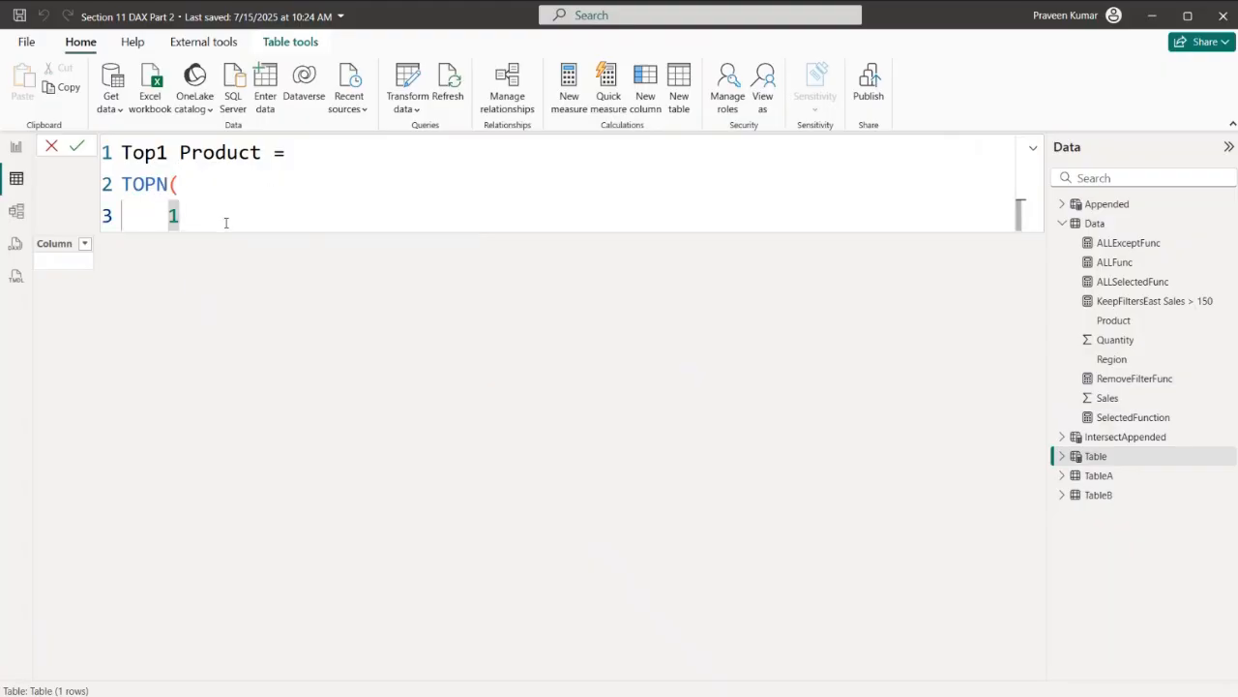
text(,)
key(shift+Return)
key(Escape)
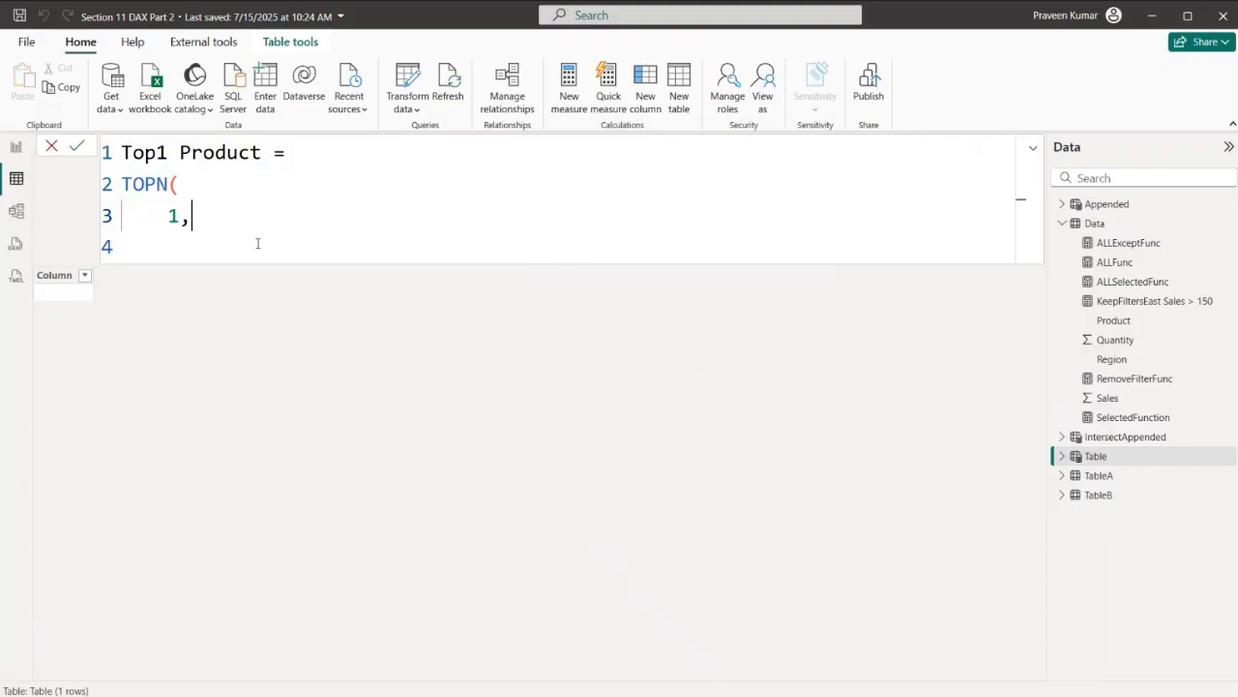
text(Data)
key(Escape)
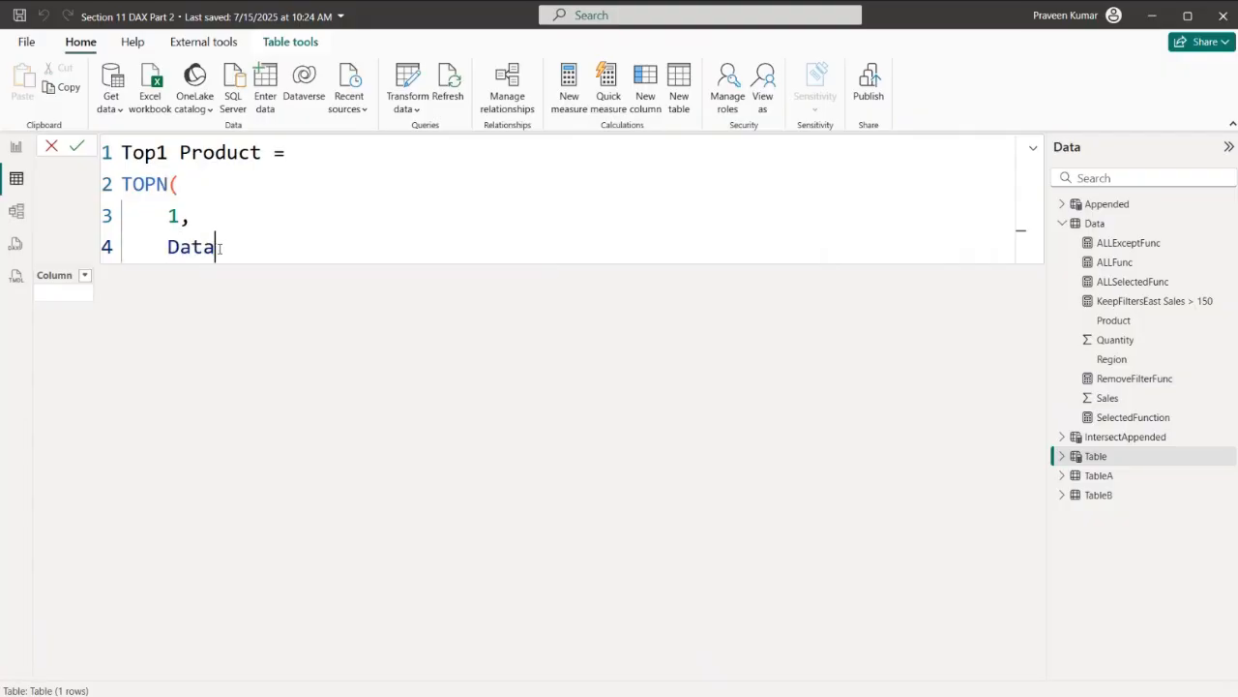
text(,)
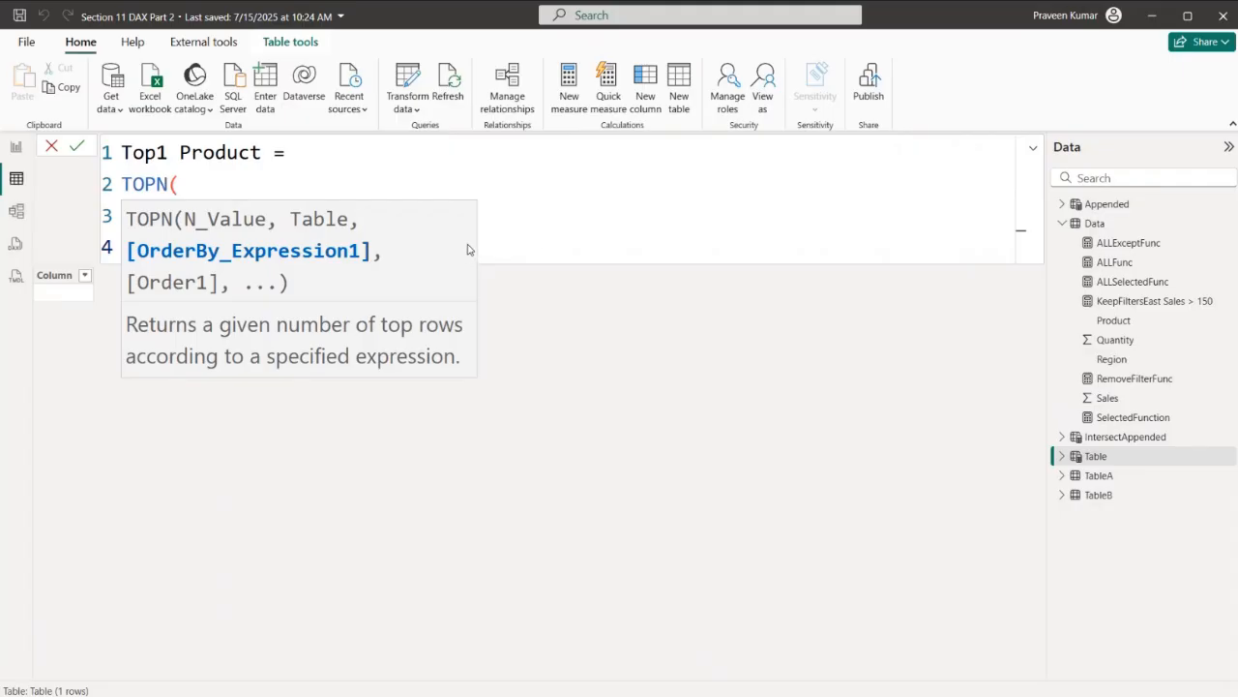
key(Escape)
key(shift+Return)
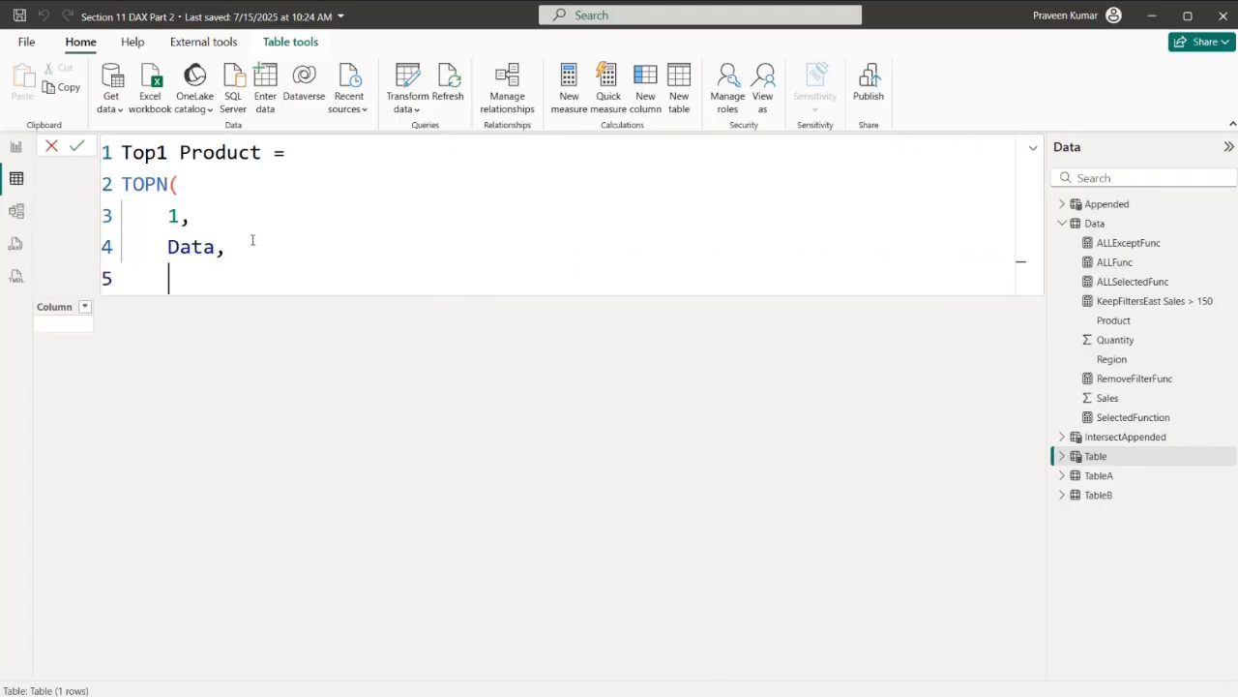
- Add SUM(Data[Sales]) as the order-by expression of the TOPN function
text(SA)
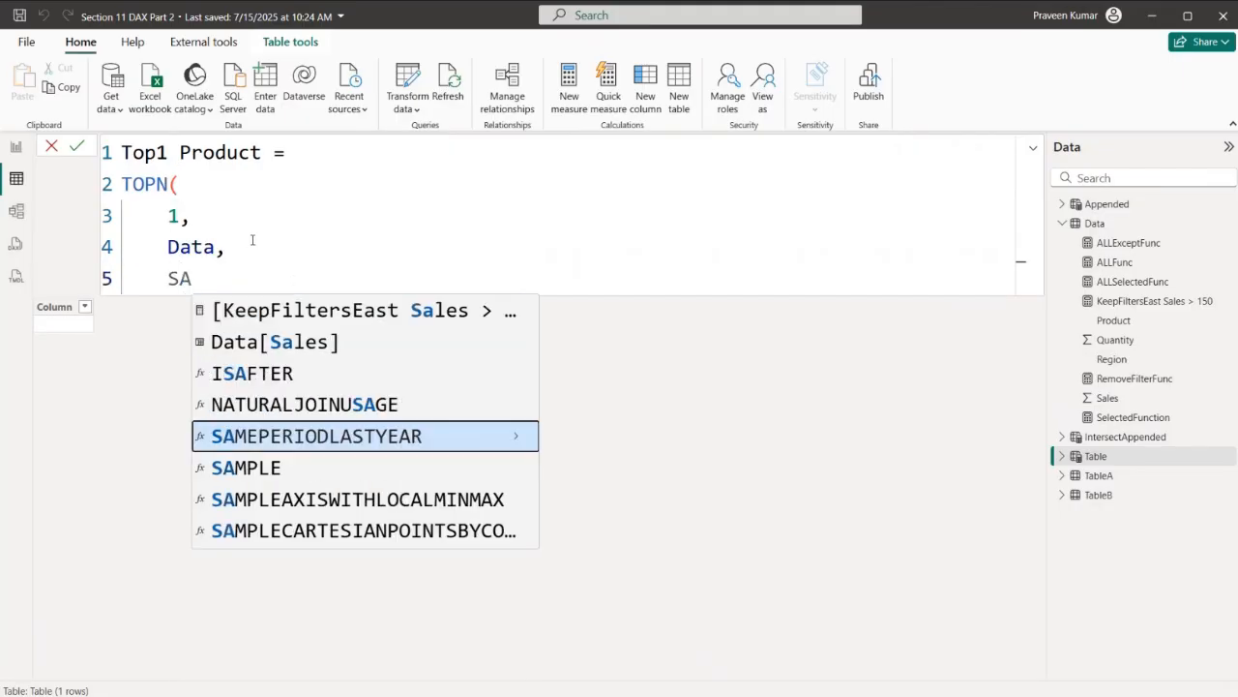
click(296, 342)
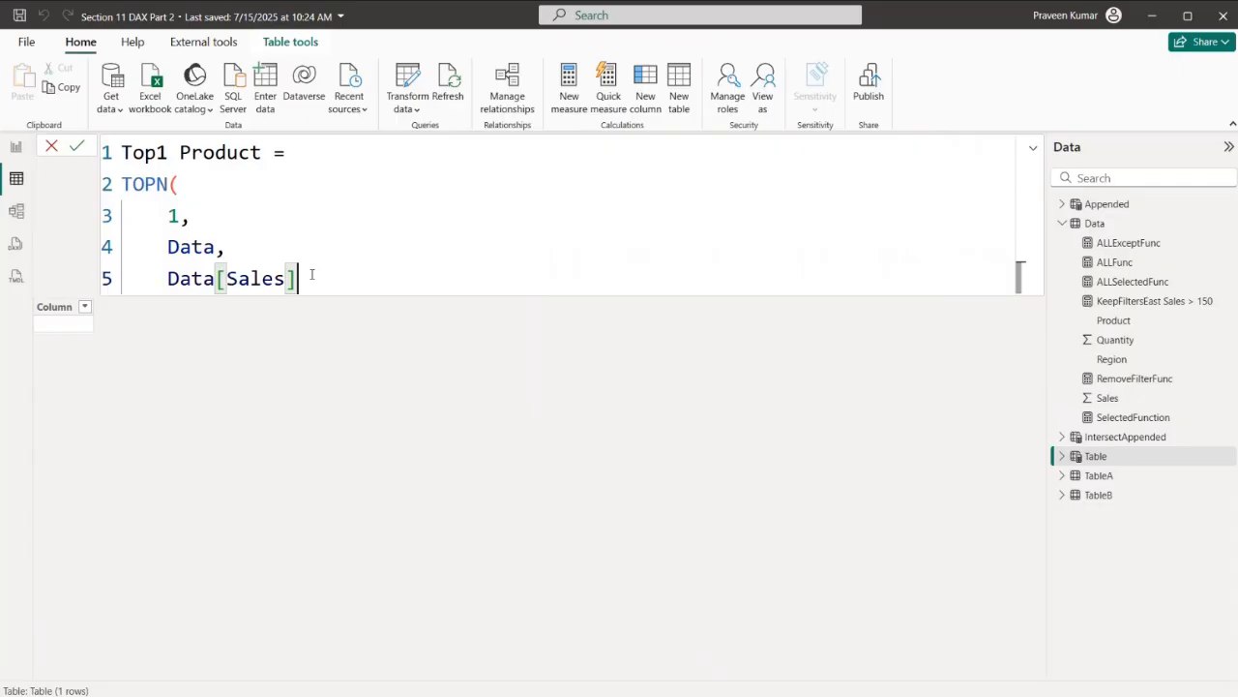
key(Home)
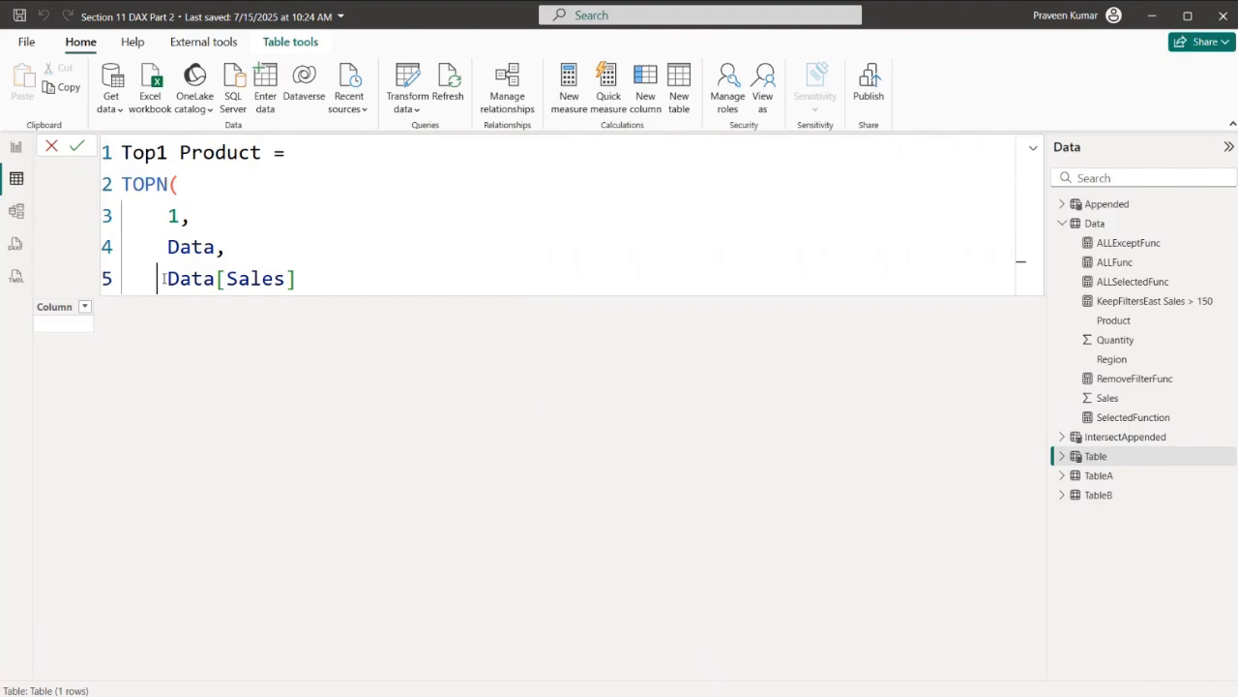
text(SUM)
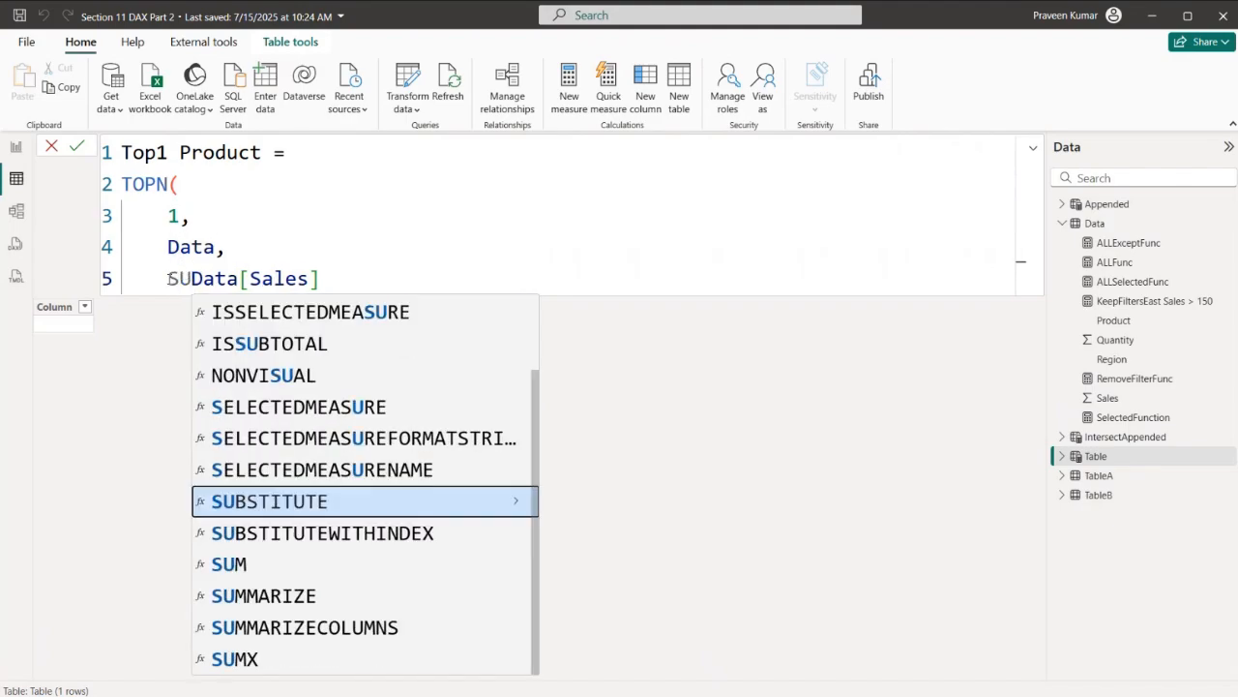
key(BackSpace)
key(BackSpace)
key(BackSpace)
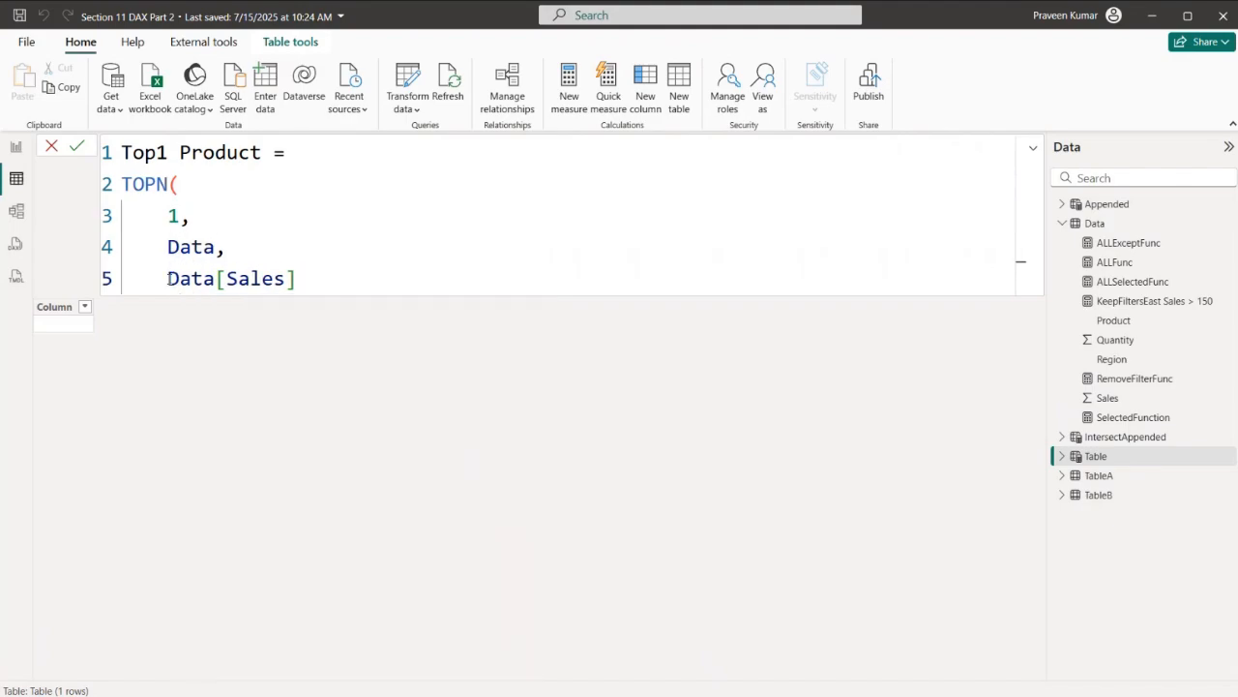
text(SUM)
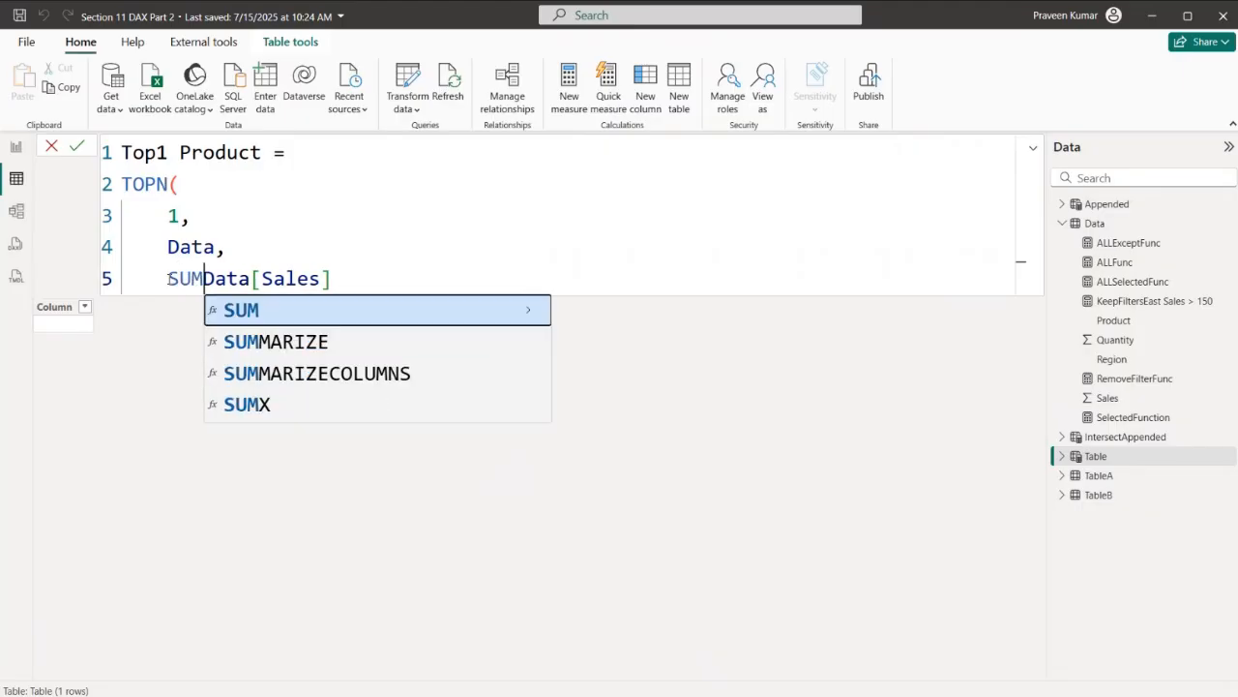
text(()
click(357, 278)
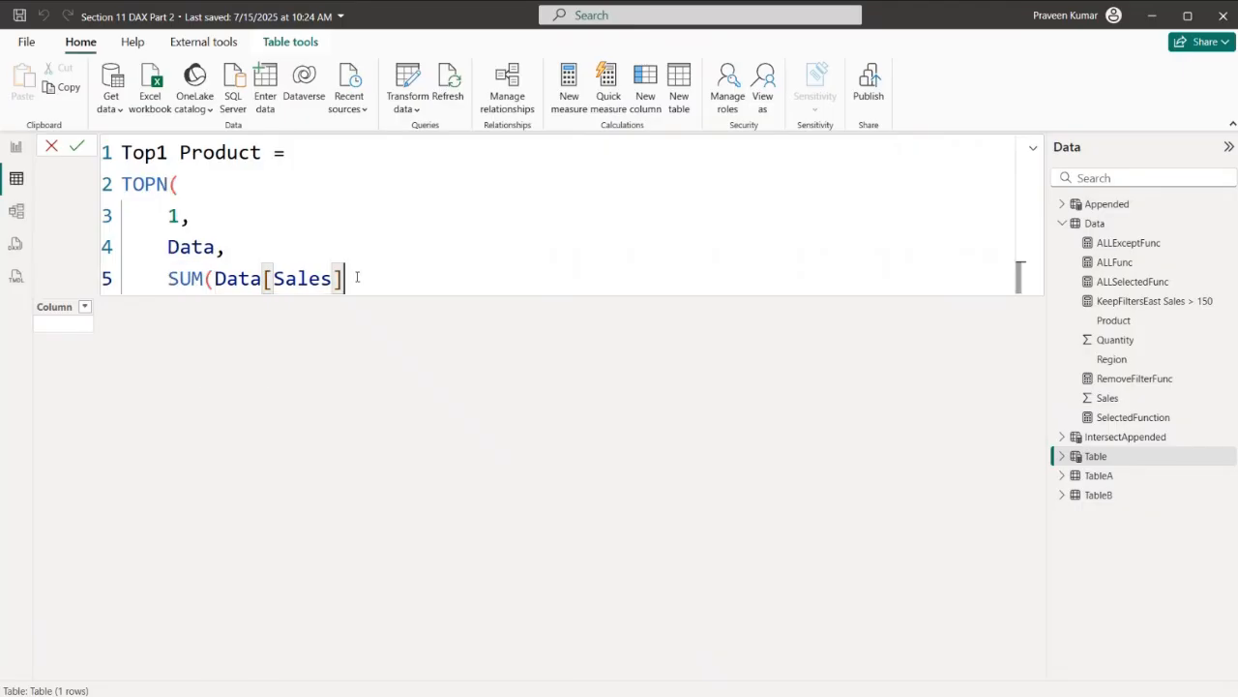
text(),)
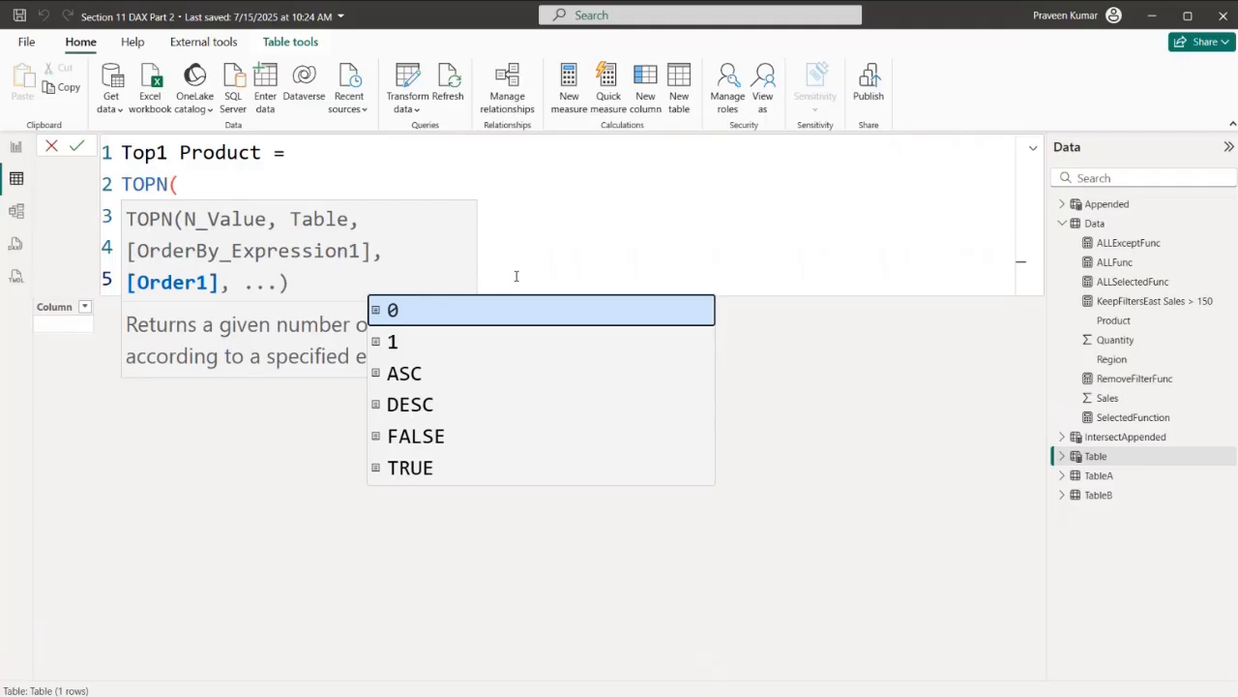
- Set the TOPN sort order to DESC on a new line, close the function and commit the Top1 Product formula
click(531, 229)
click(416, 289)
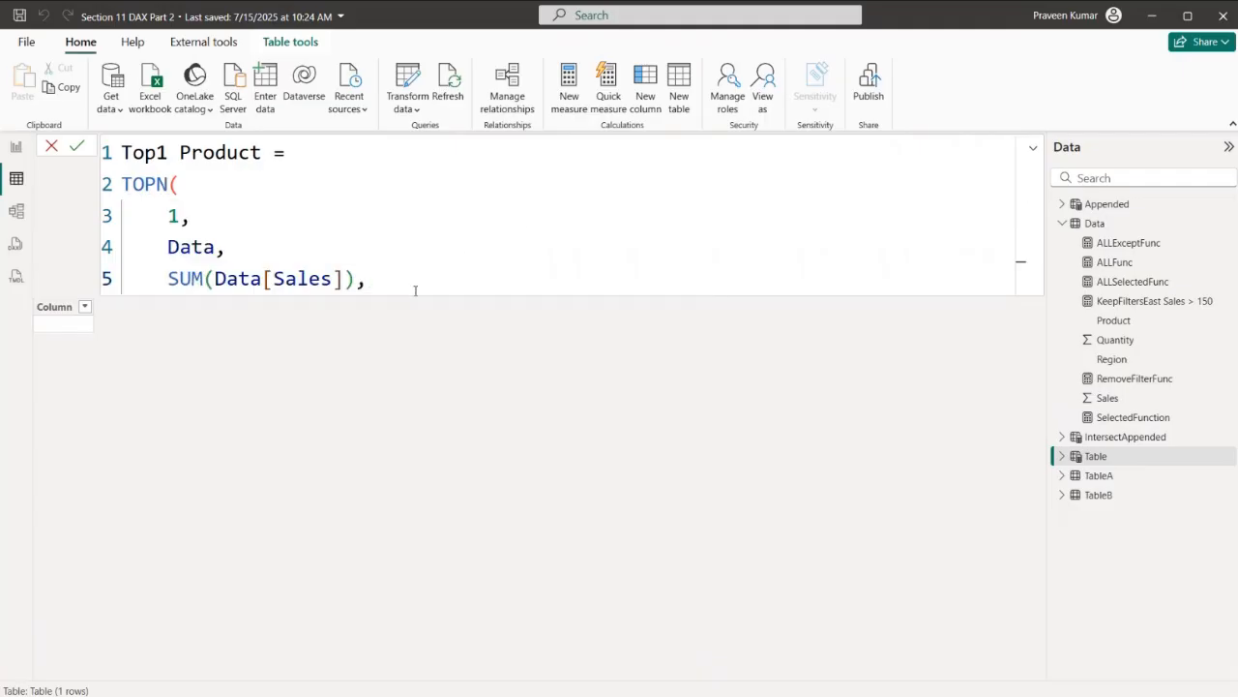
key(Return)
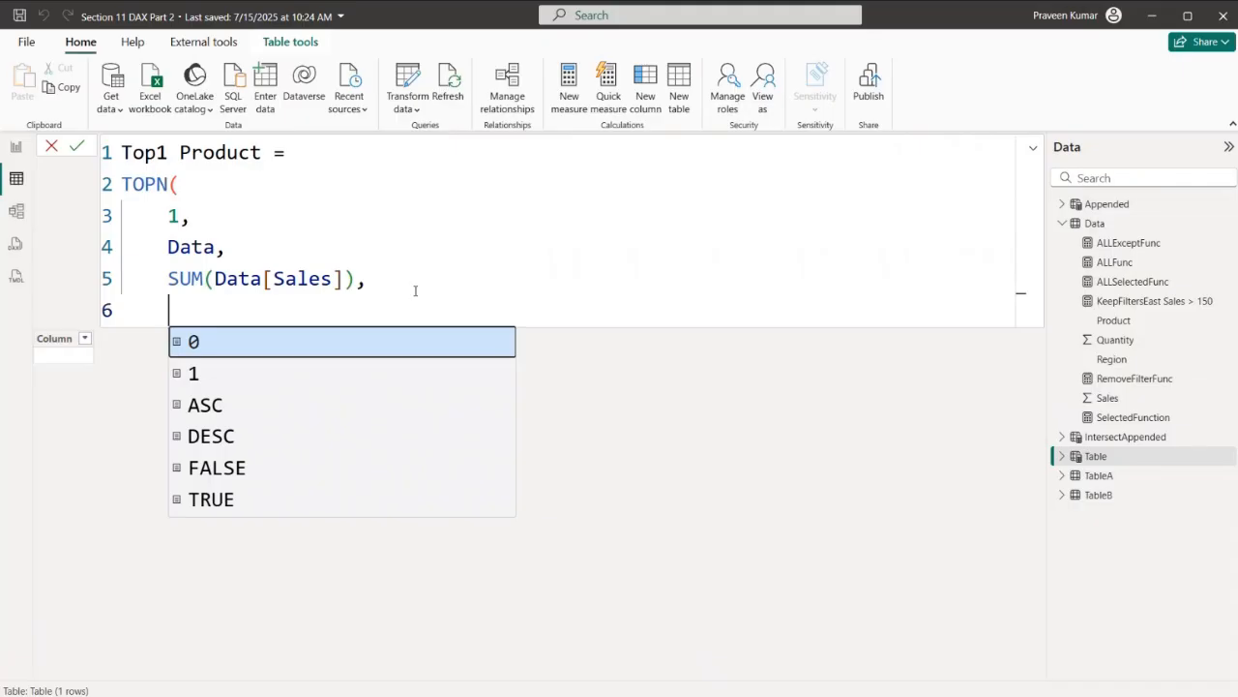
text(Dex)
key(BackSpace)
key(Tab)
key(Return)
text())
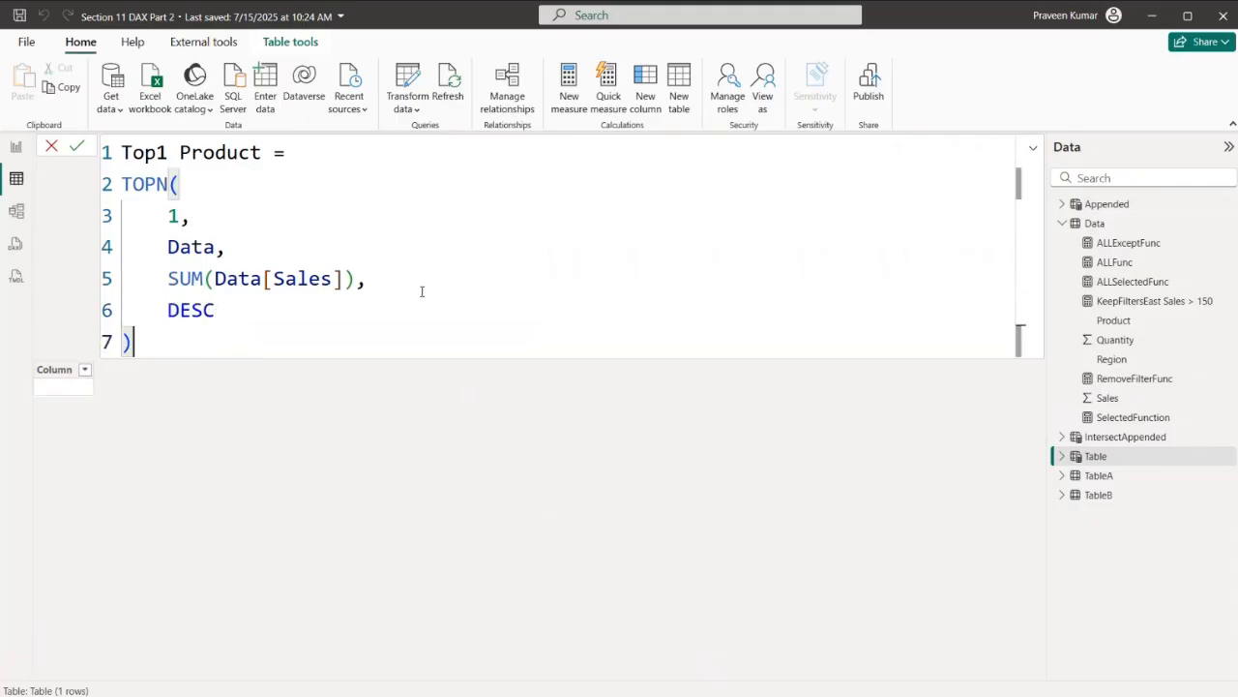
key(Return)
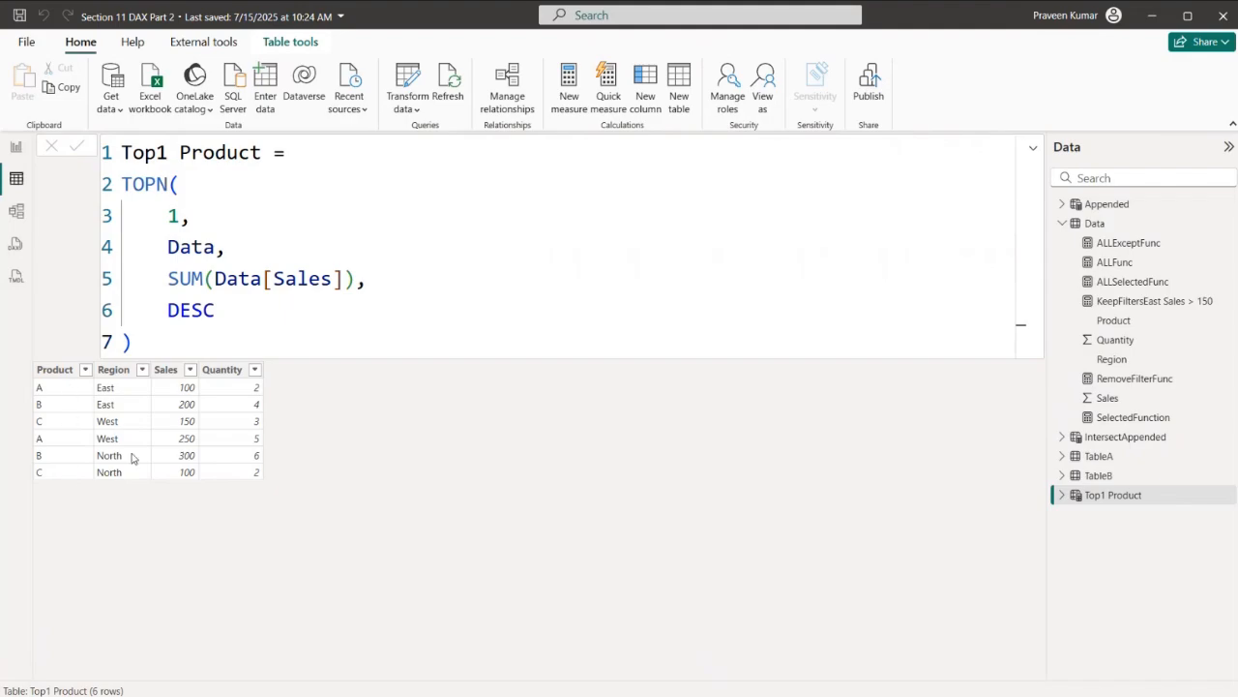
- Remove the SUM wrapper so TOPN orders directly by Data[Sales], and commit the Top1 Product formula
click(219, 277)
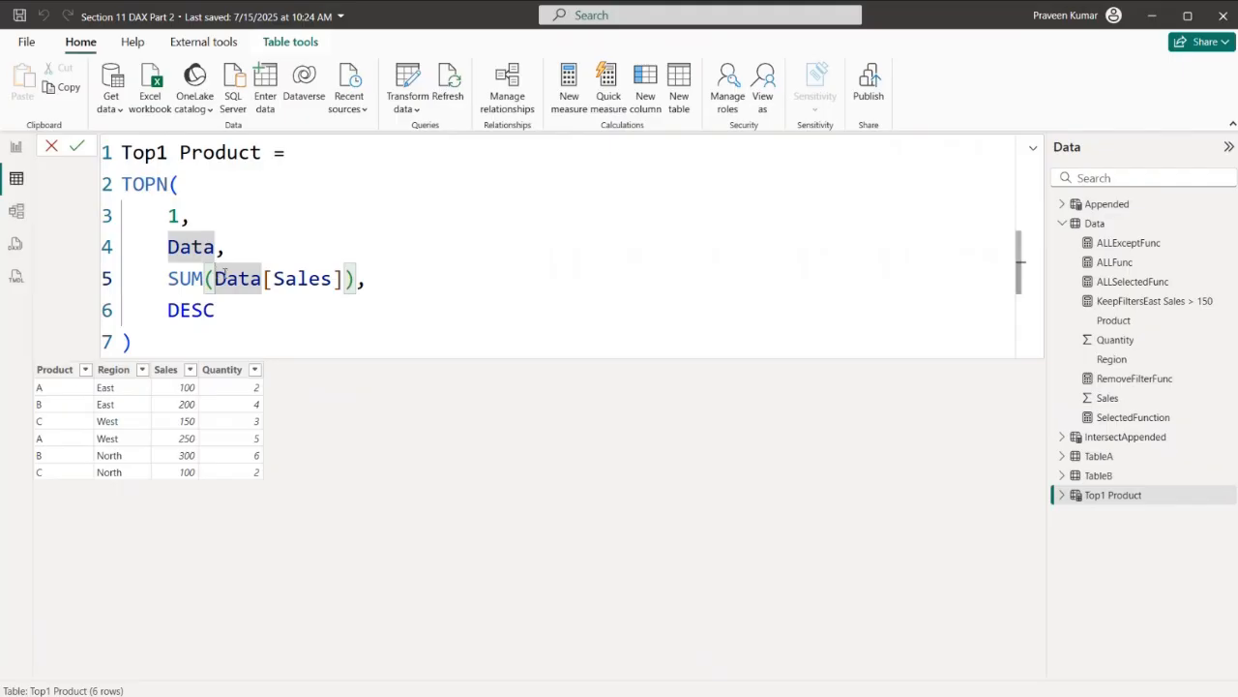
key(BackSpace)
key(BackSpace)
key(BackSpace)
key(BackSpace)
click(311, 279)
key(BackSpace)
click(314, 281)
key(Return)
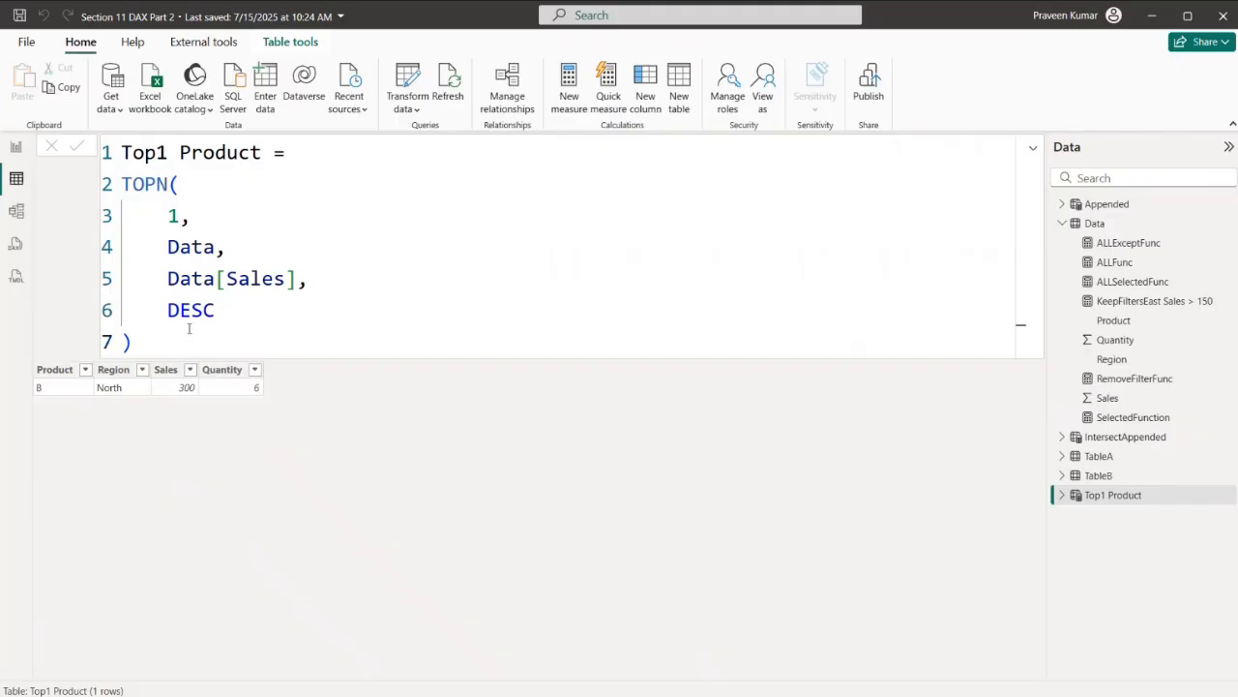
- Review the Data[Sales] argument and the result of the Top1 Product table, and return to the TOPN notes page
drag(168, 279, 286, 279)
key(ctrl+z)
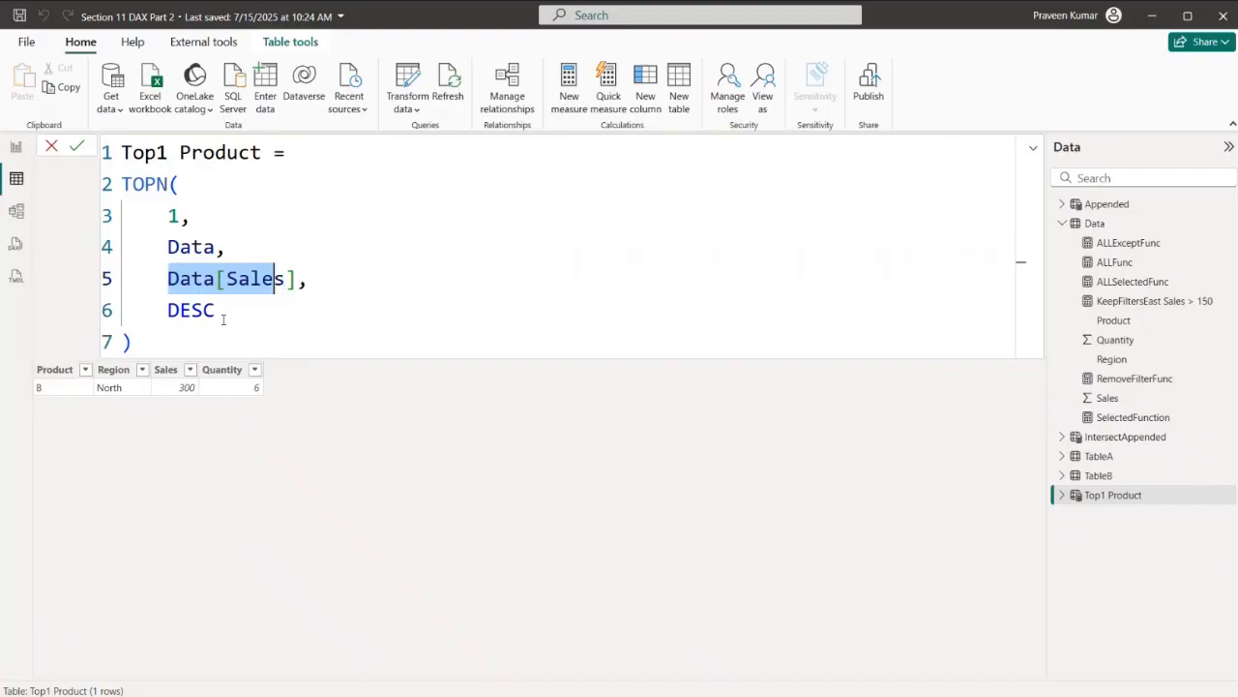
click(145, 349)
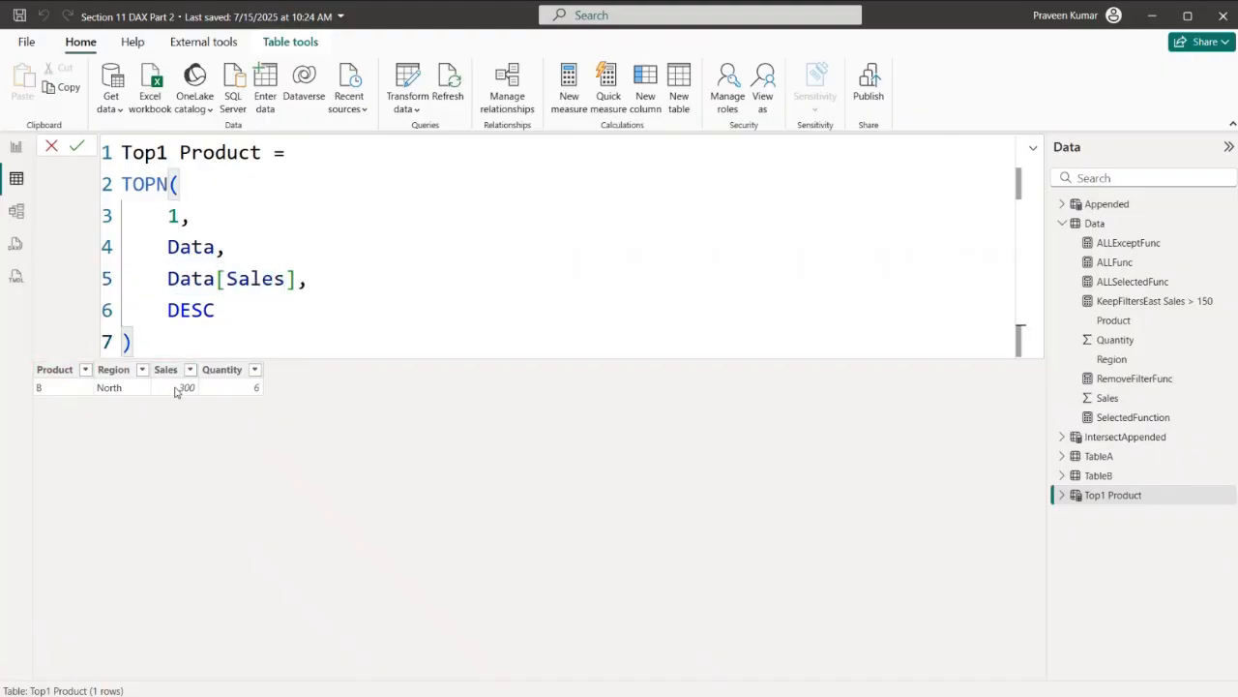
click(13, 153)
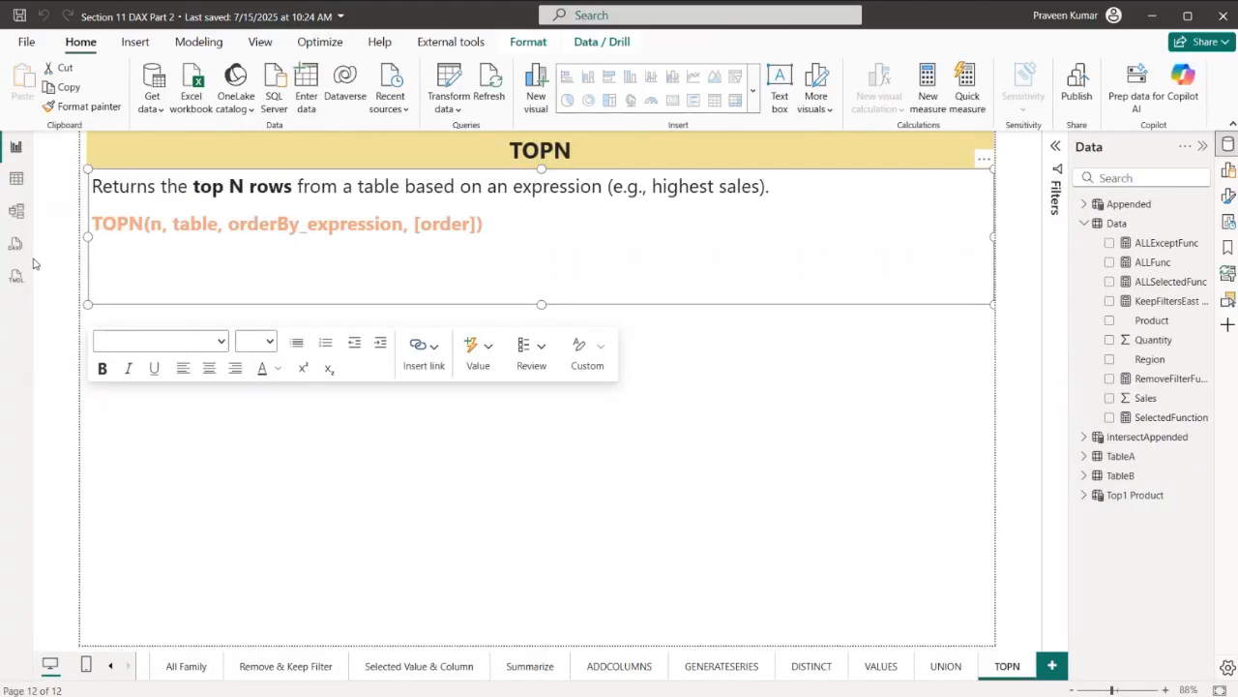
- Check the Data table rows, then change the TOPN sort order in the Top1 Product table to ASC and commit the formula
click(15, 178)
click(1124, 228)
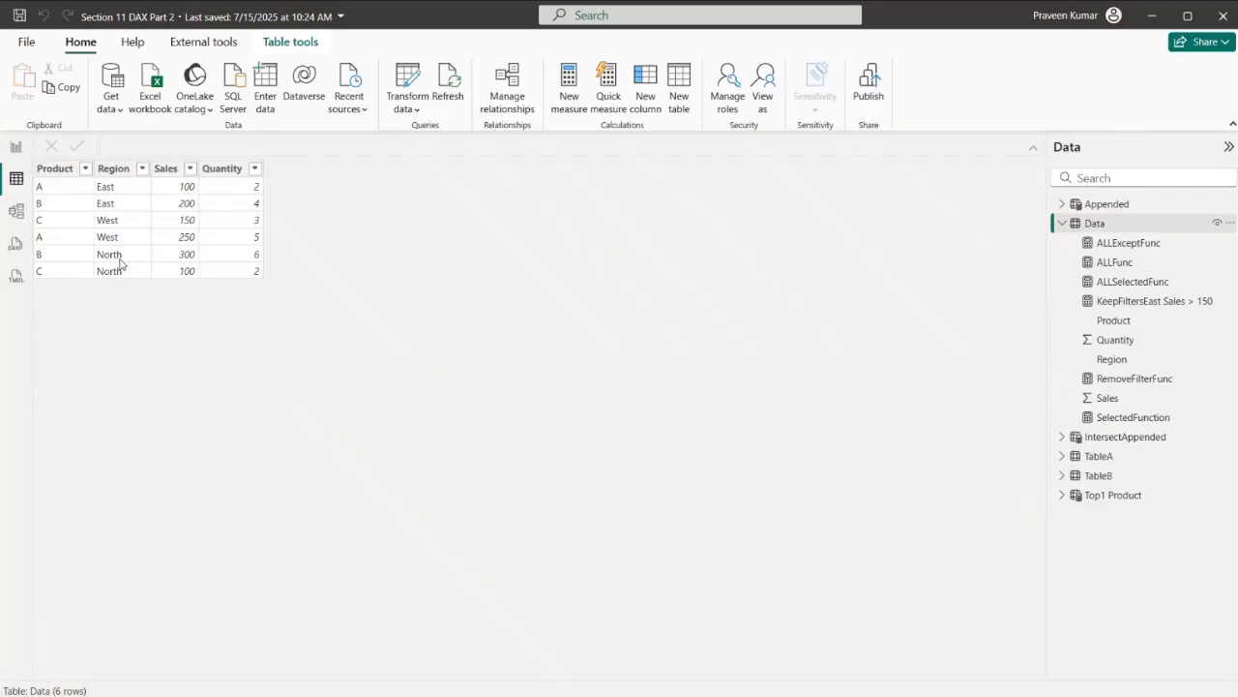
click(1106, 493)
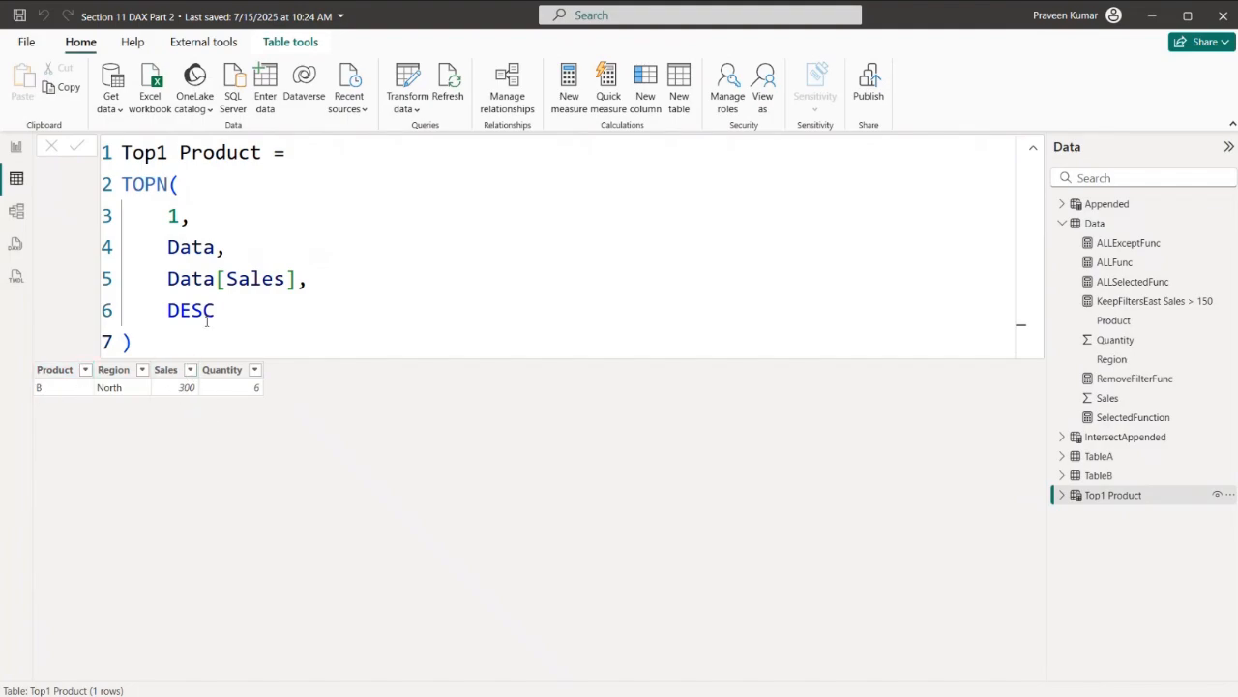
drag(223, 303, 170, 312)
text(ASC)
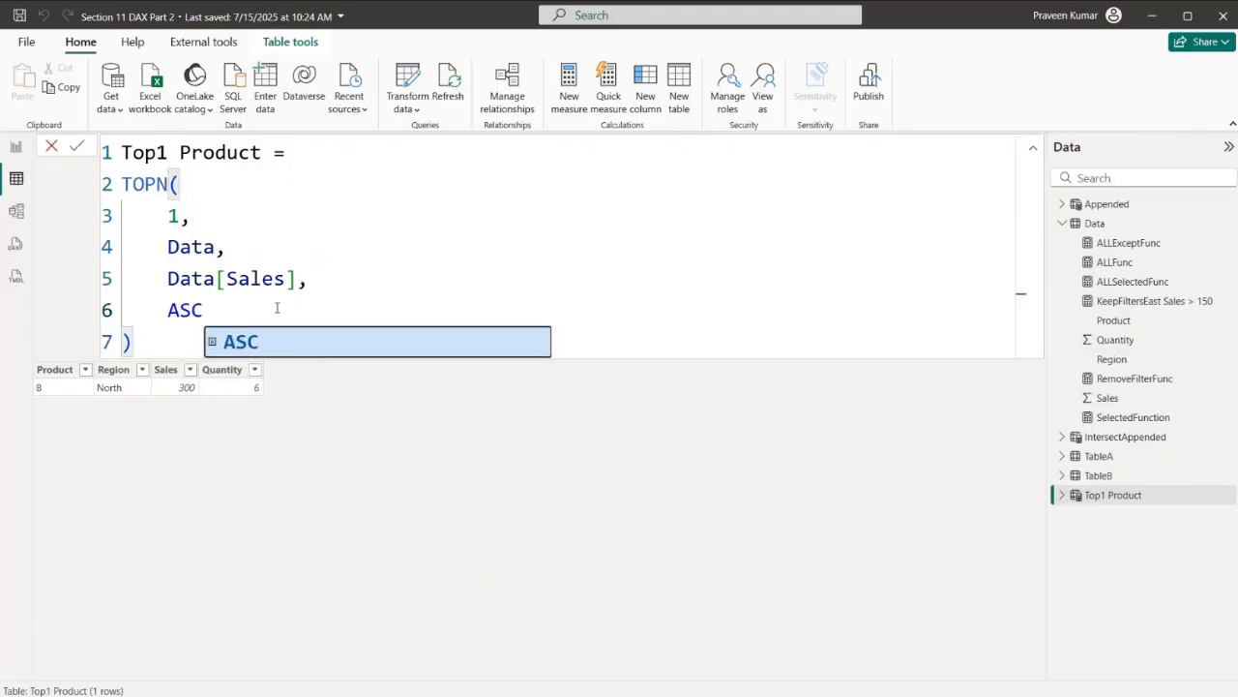
key(Escape)
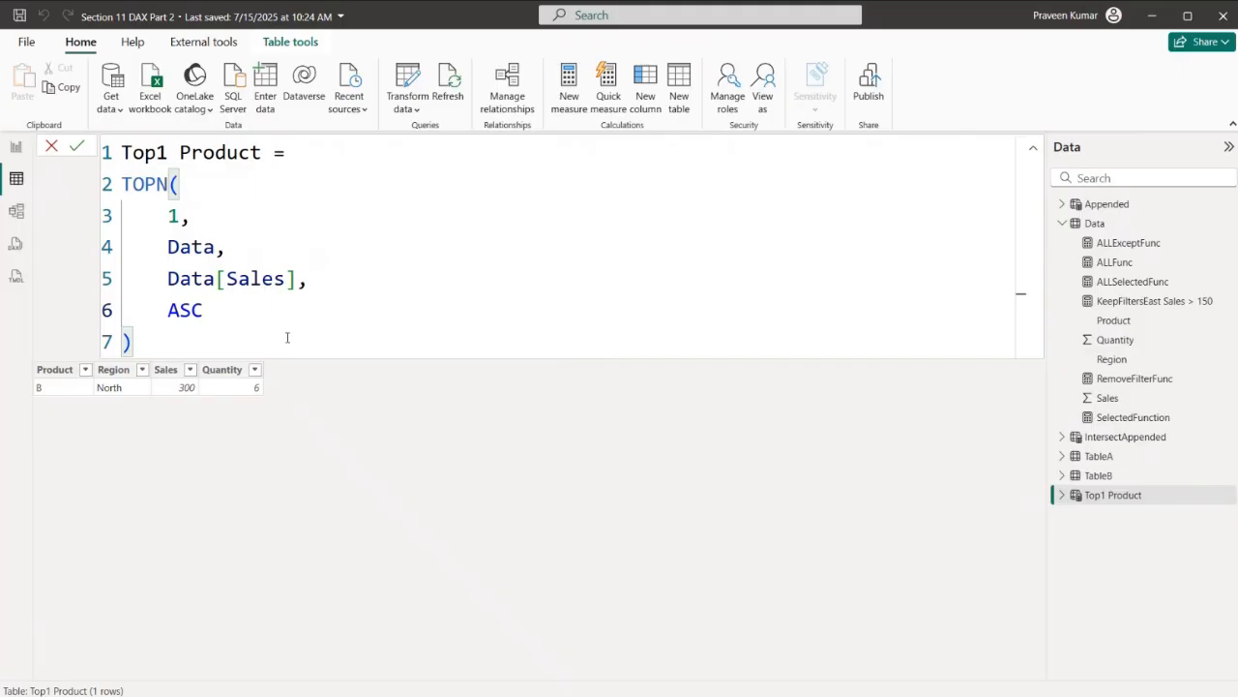
key(Return)
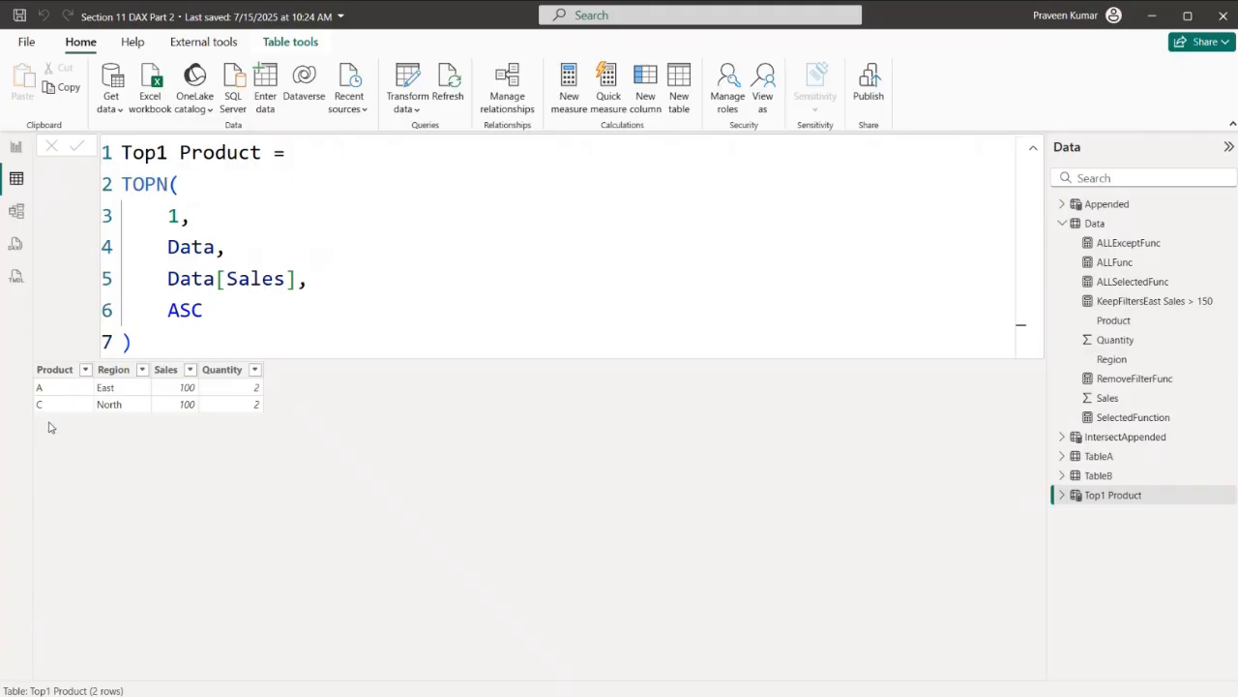
- Return to the TOPN report page, add a new measure to the Data table and expand its formula editor
click(17, 153)
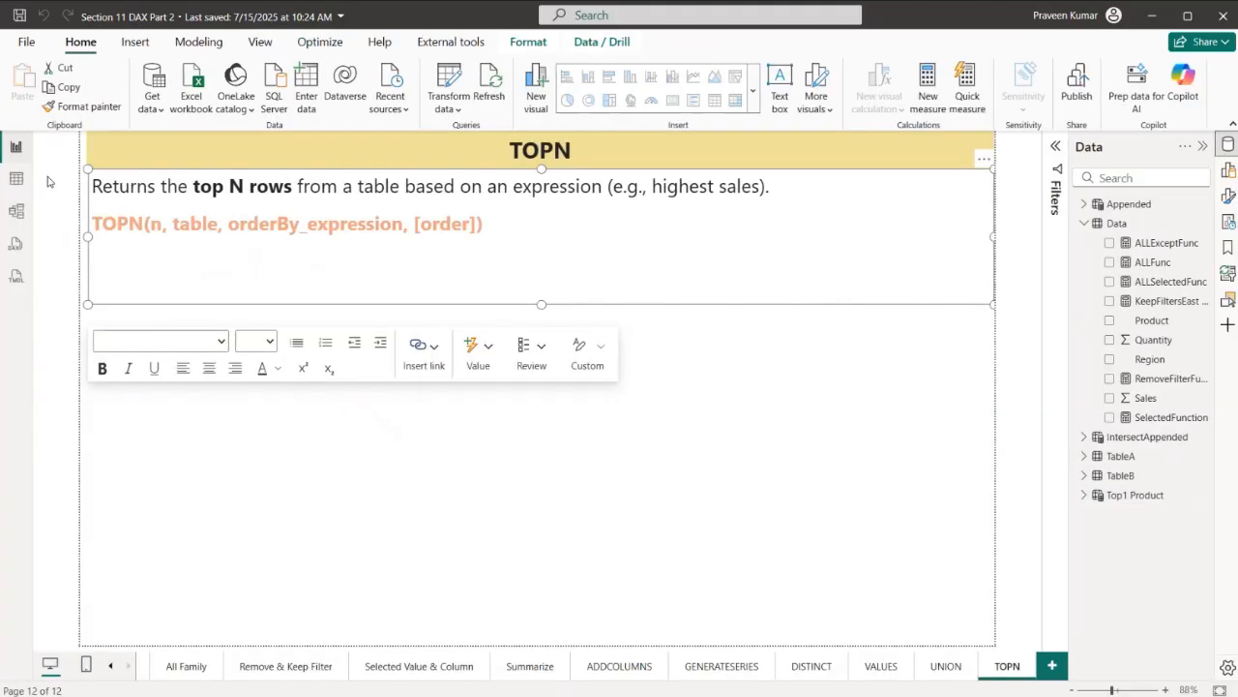
click(1201, 224)
click(1190, 262)
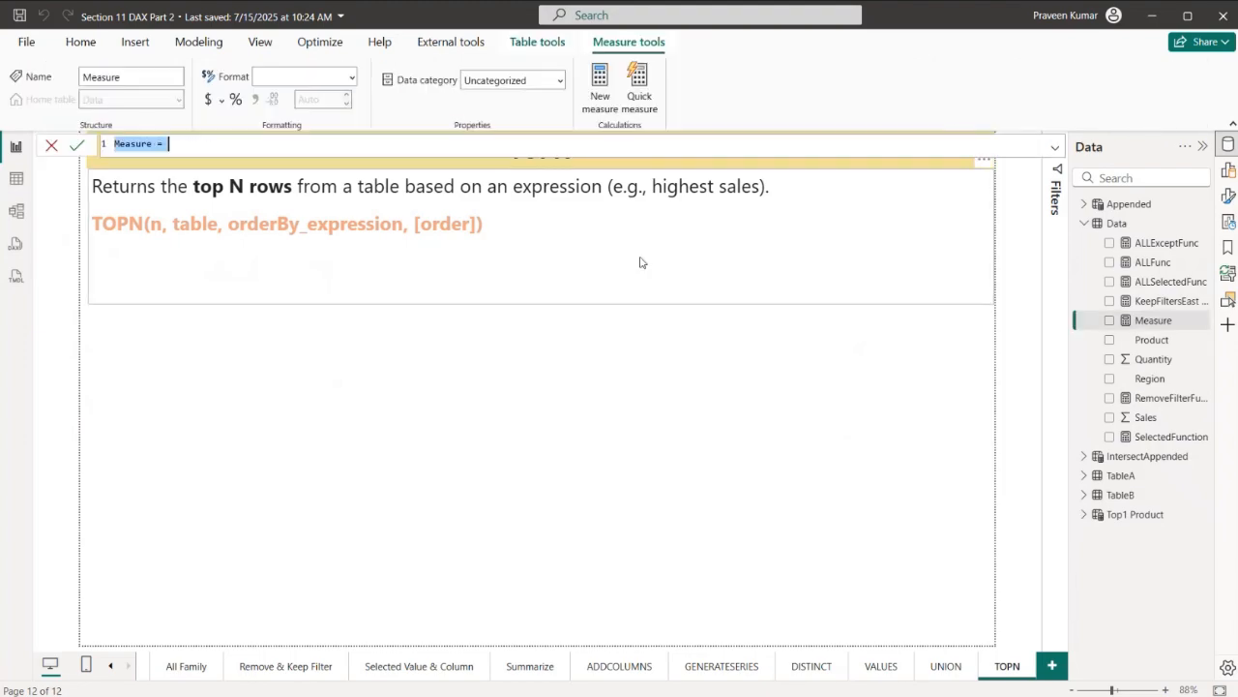
click(1055, 148)
scroll(635, 238, up, 5)
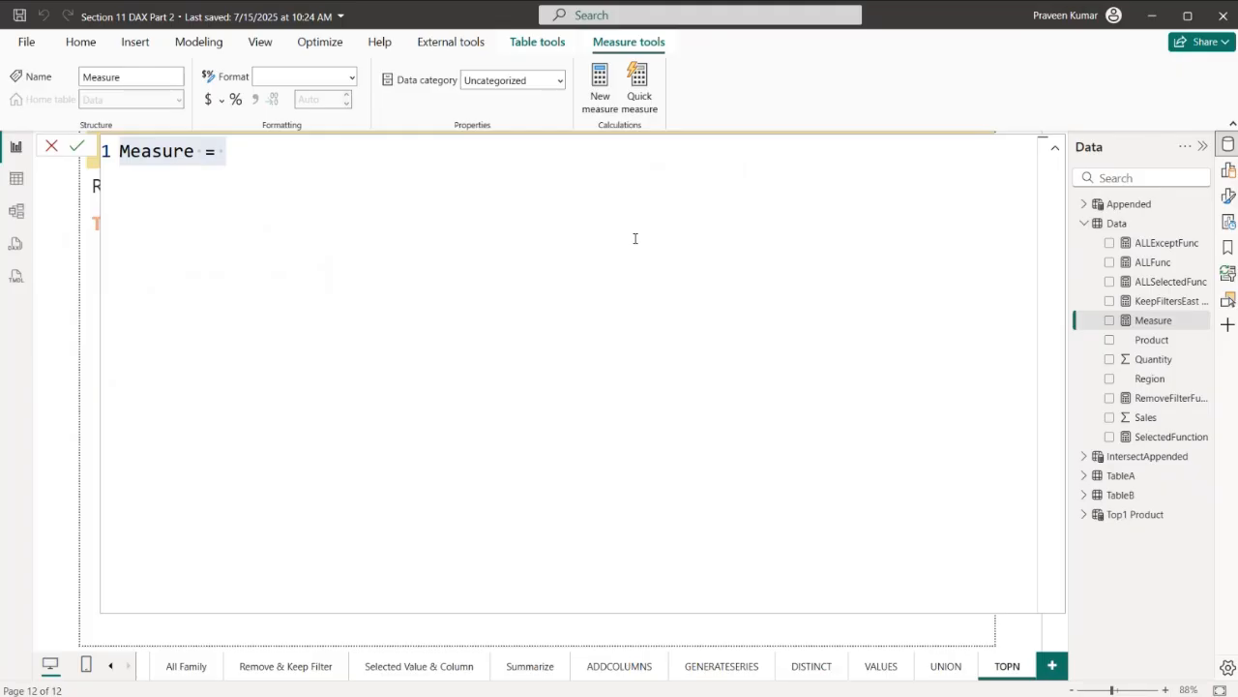
- Replace the default measure text with the name Top 1 Product followed by an equals sign
click(635, 238)
key(ctrl+a)
text(Top)
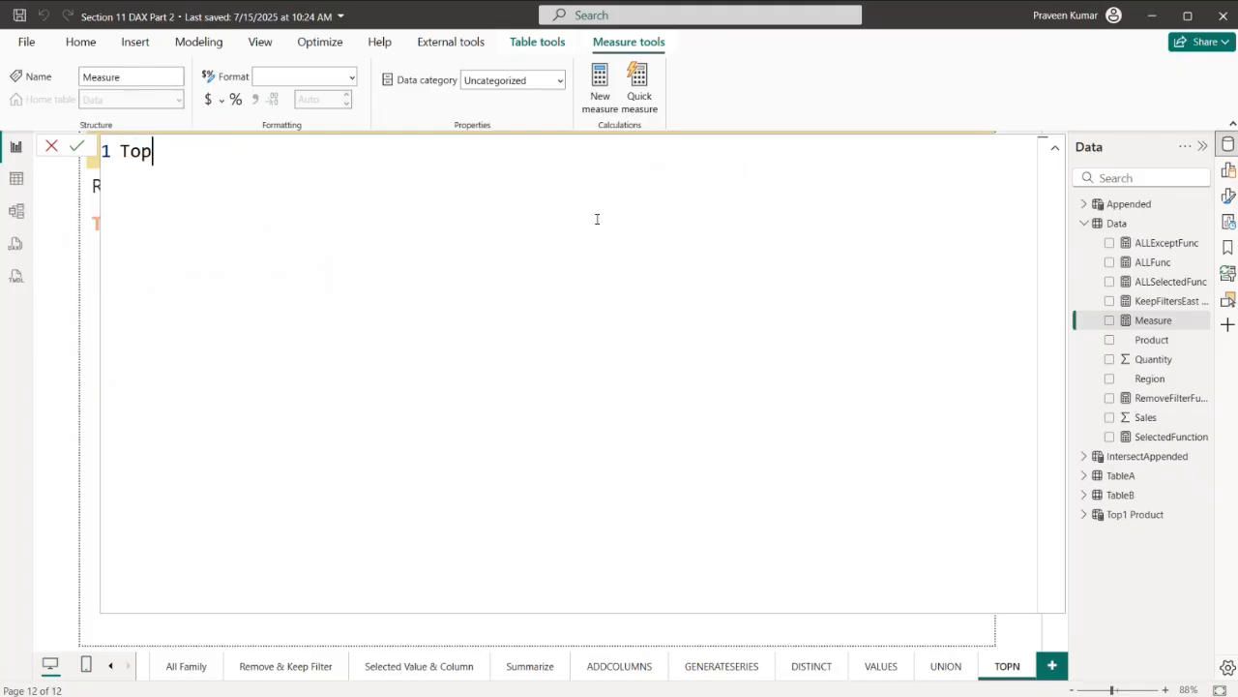
text( 1 Product)
key(shift+Return)
text(=)
key(BackSpace)
key(BackSpace)
text(=)
- Start a CALCULATE function on a new line with MAX(Data[Product]) as its expression on the line below
key(shift+Return)
text(C)
key(Tab)
key(shift+Return)
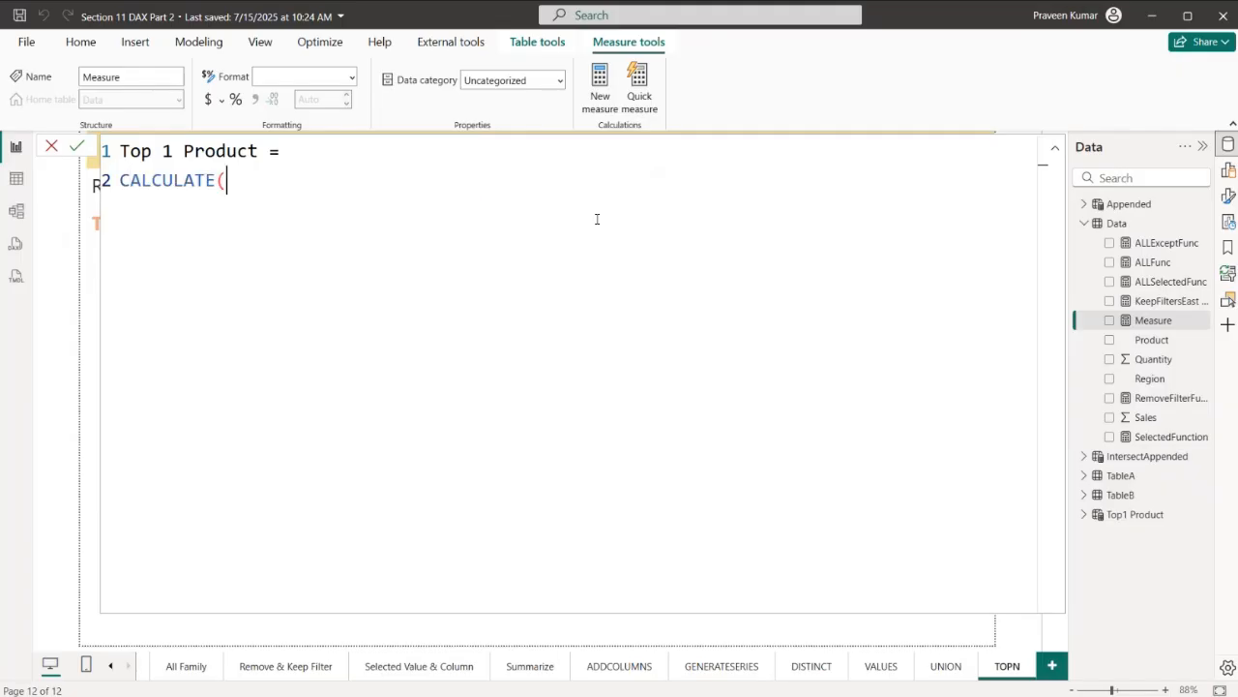
text(MA)
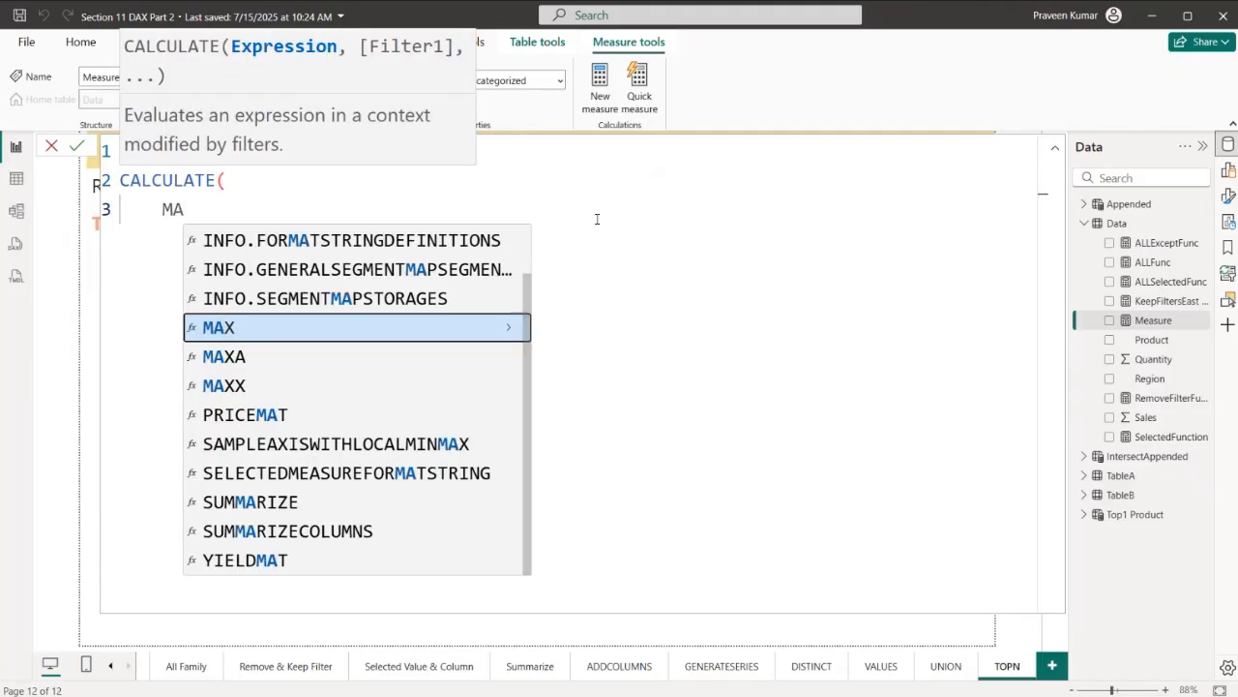
text(X(Pro)
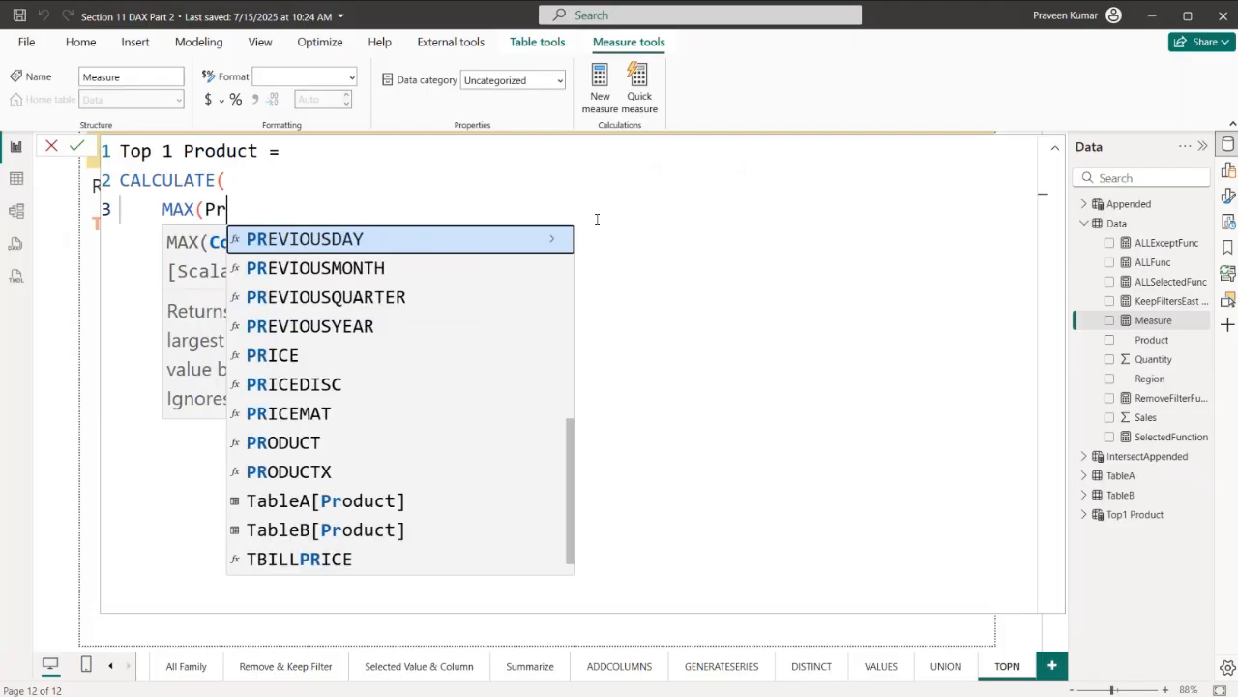
key(Up)
key(Up)
key(Up)
key(Up)
key(Up)
key(Tab)
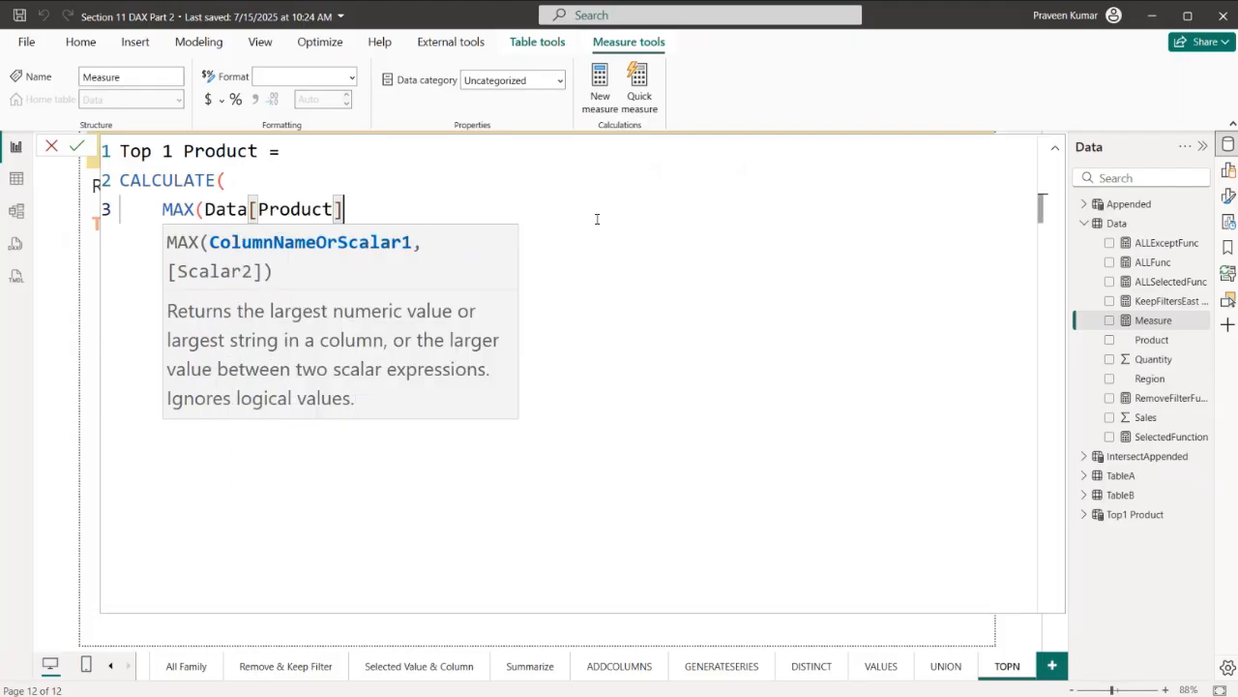
text(),)
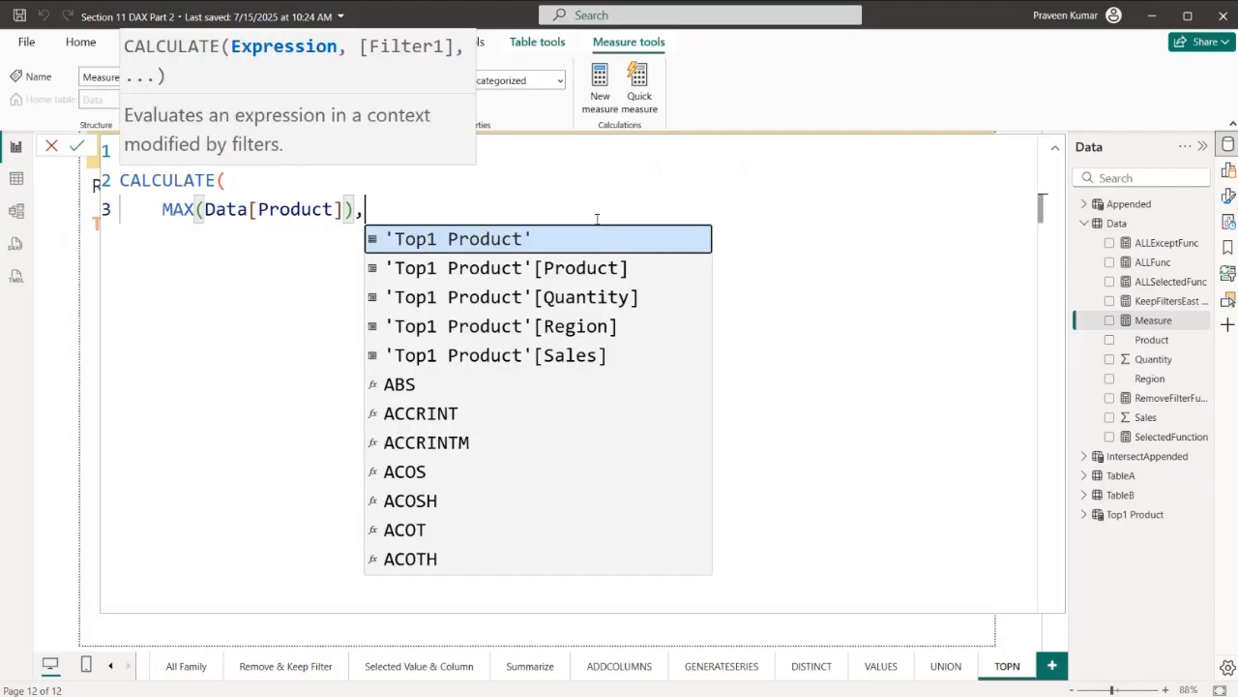
- Begin a TOPN filter argument on a new line with 1 row, the Data table and Data[Sales] as the order-by expression
key(shift+Return)
text(TOP)
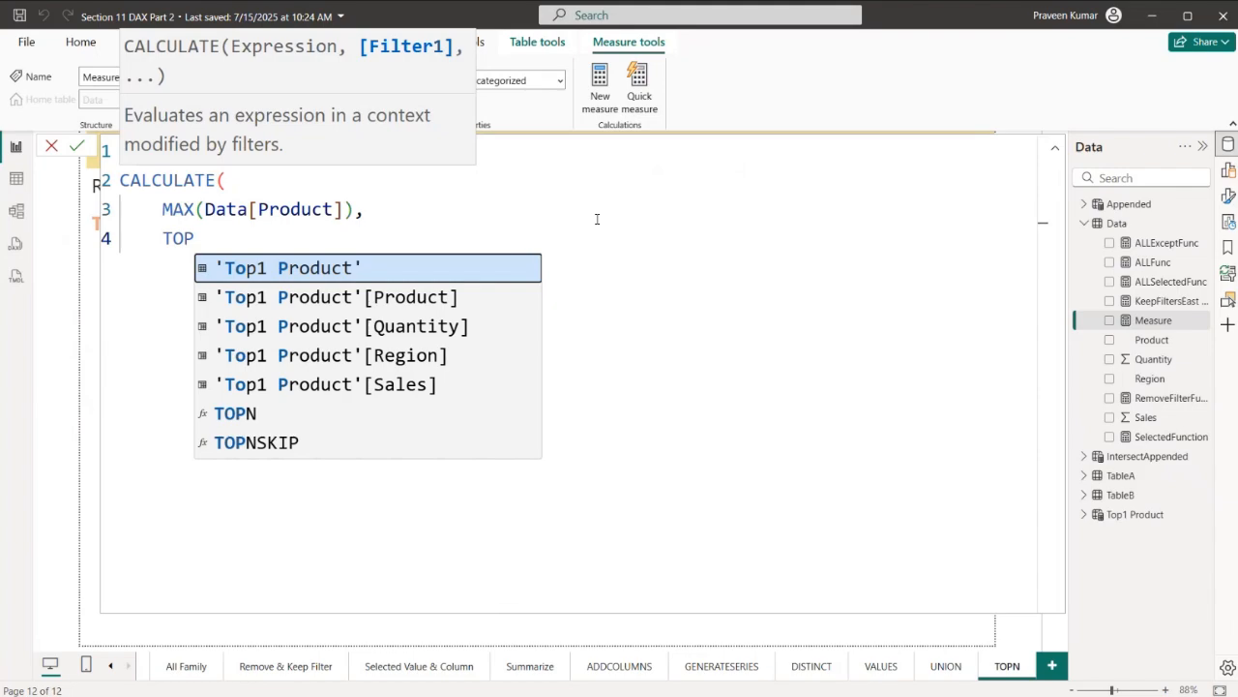
text(N)
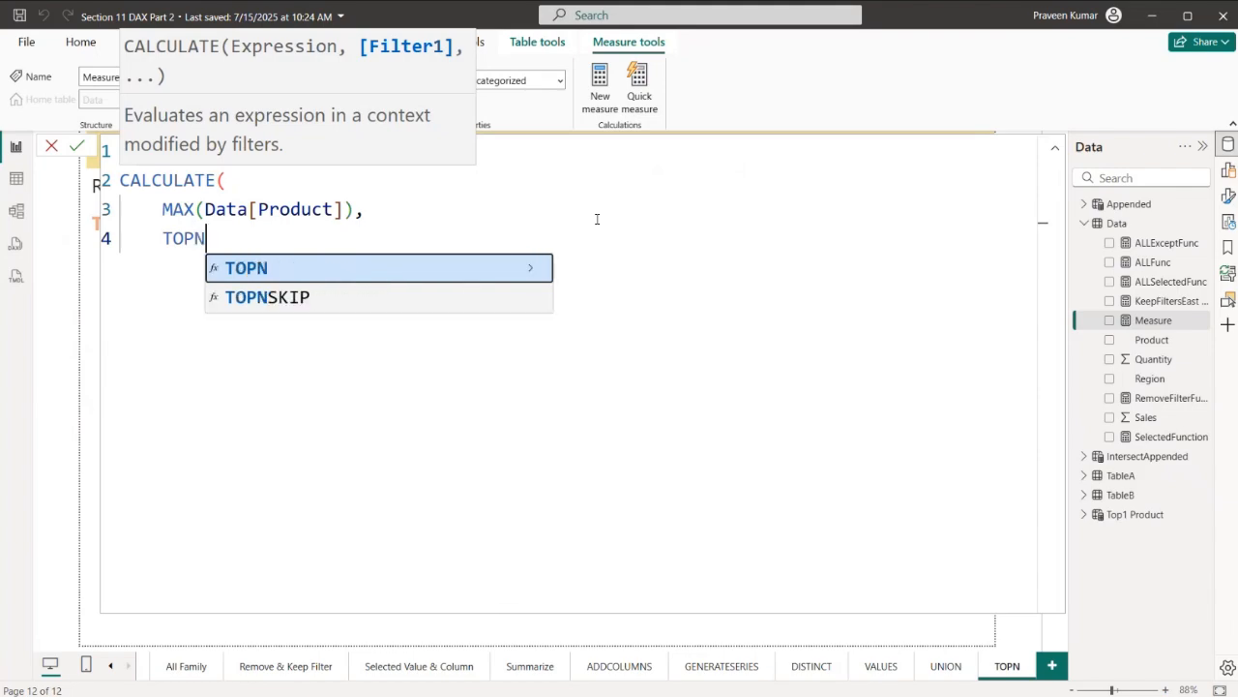
text((1,)
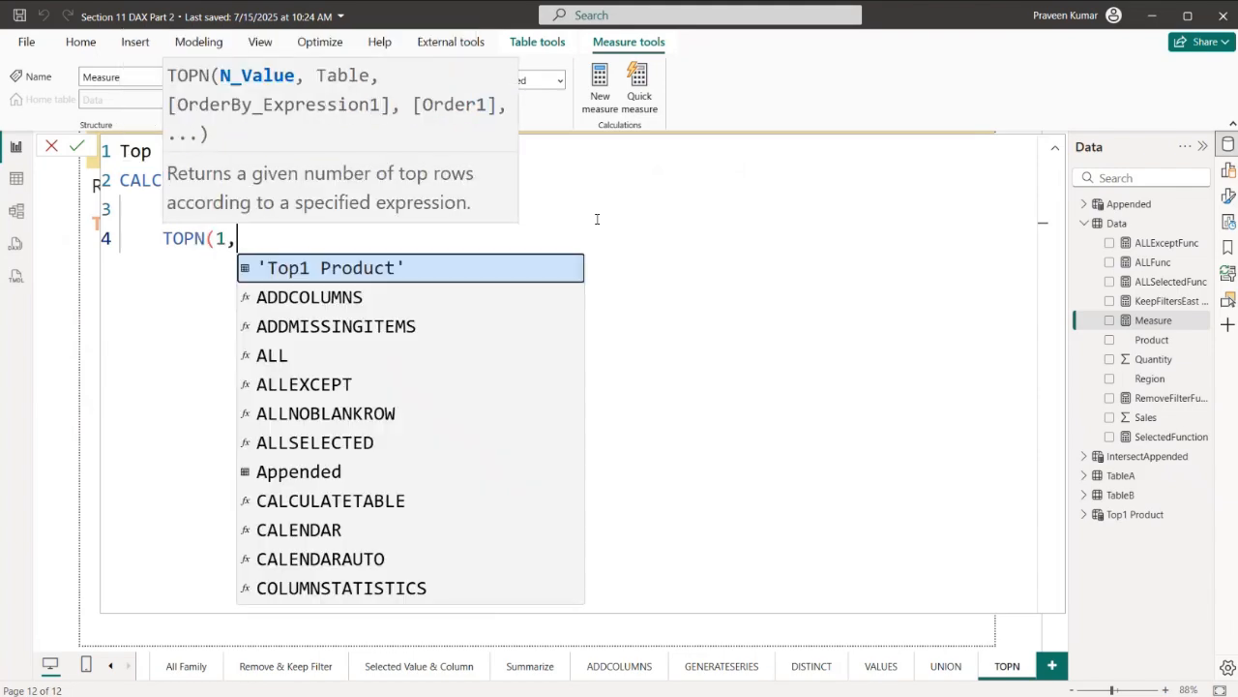
text(Data)
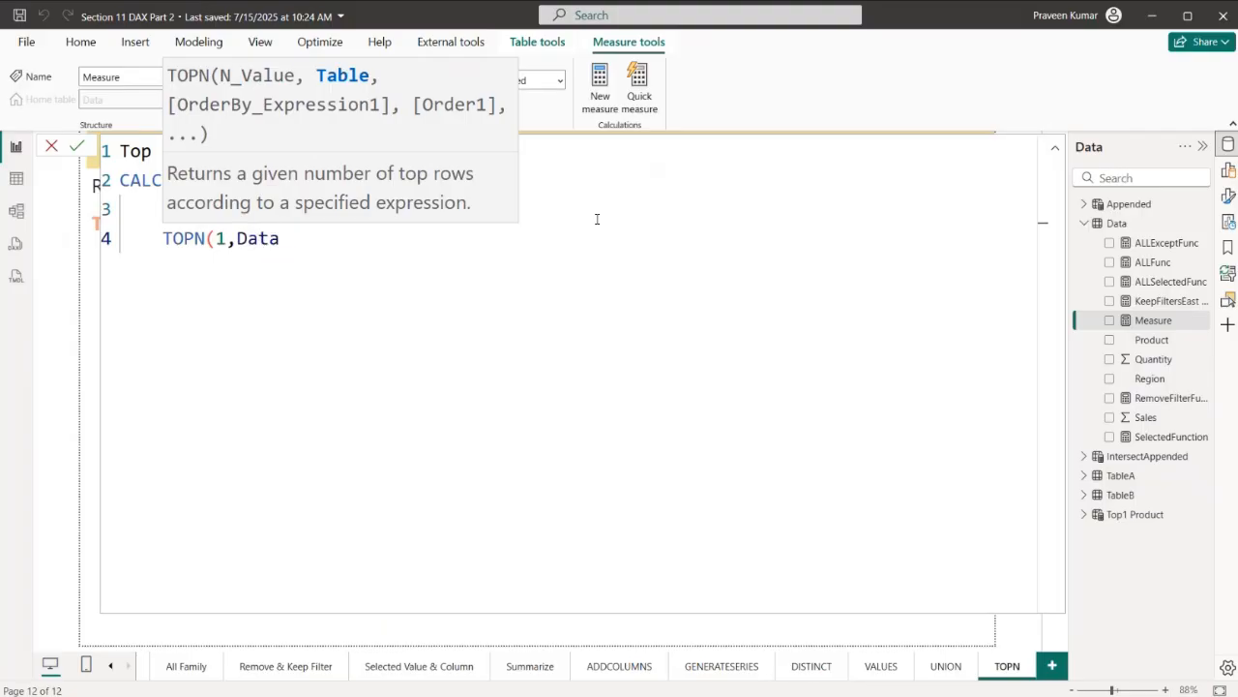
text(,Data[Sal)
key(Tab)
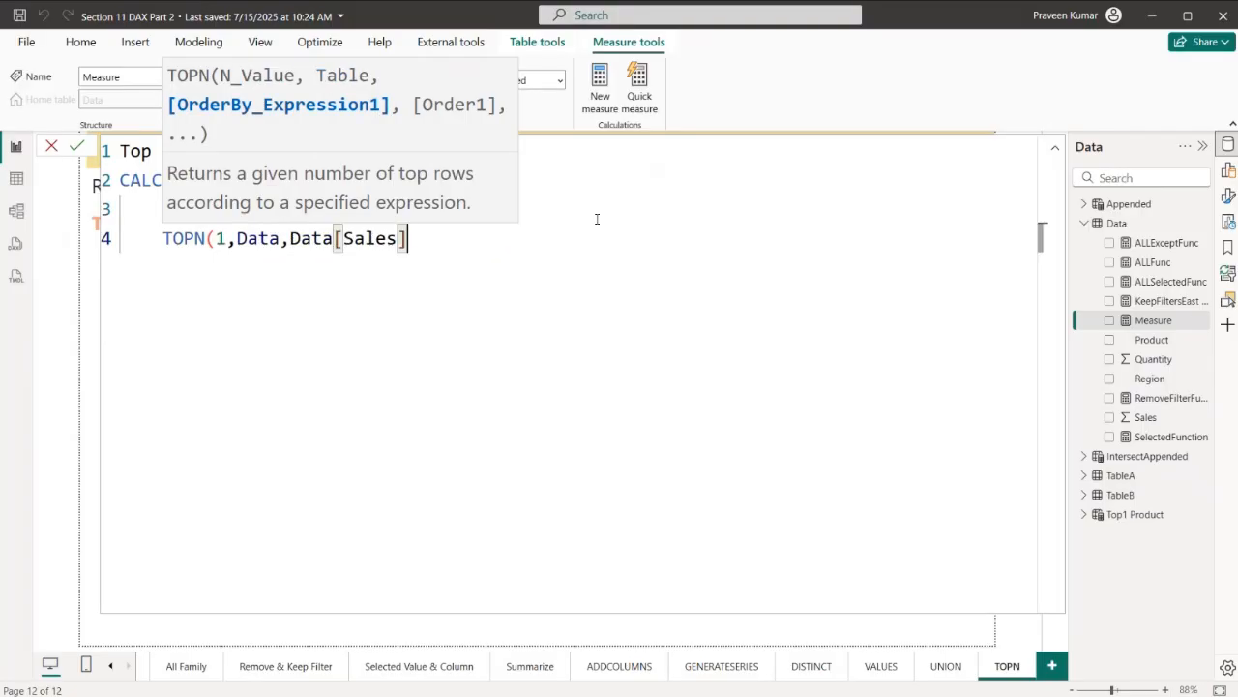
- Set the TOPN order to DESC, close both functions, commit the Top 1 Product measure and close the formula editor
text(,D)
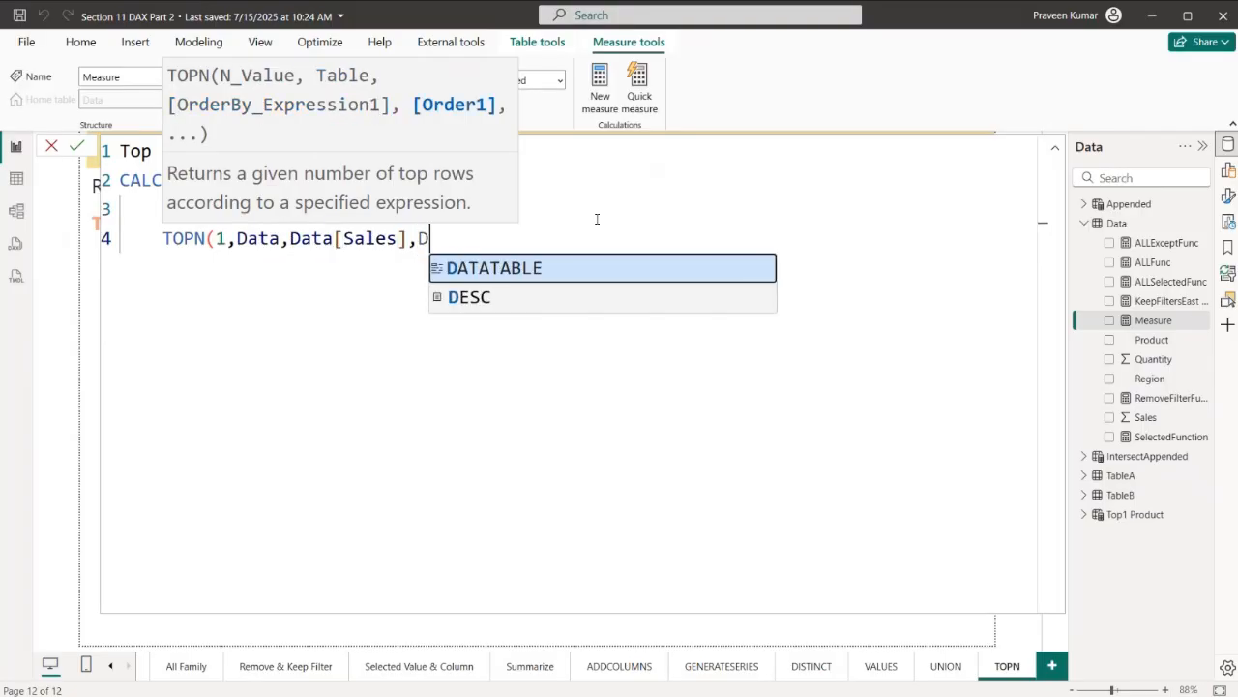
text(E)
key(Tab)
text())
key(Return)
text())
key(Return)
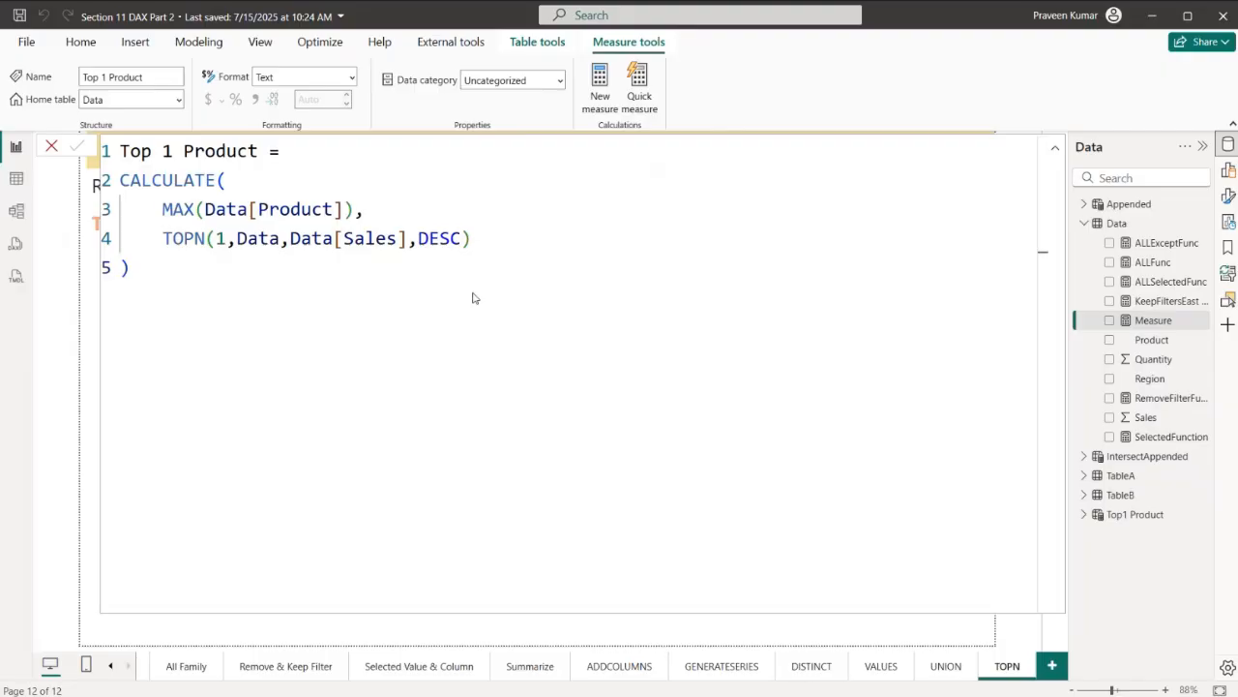
click(52, 150)
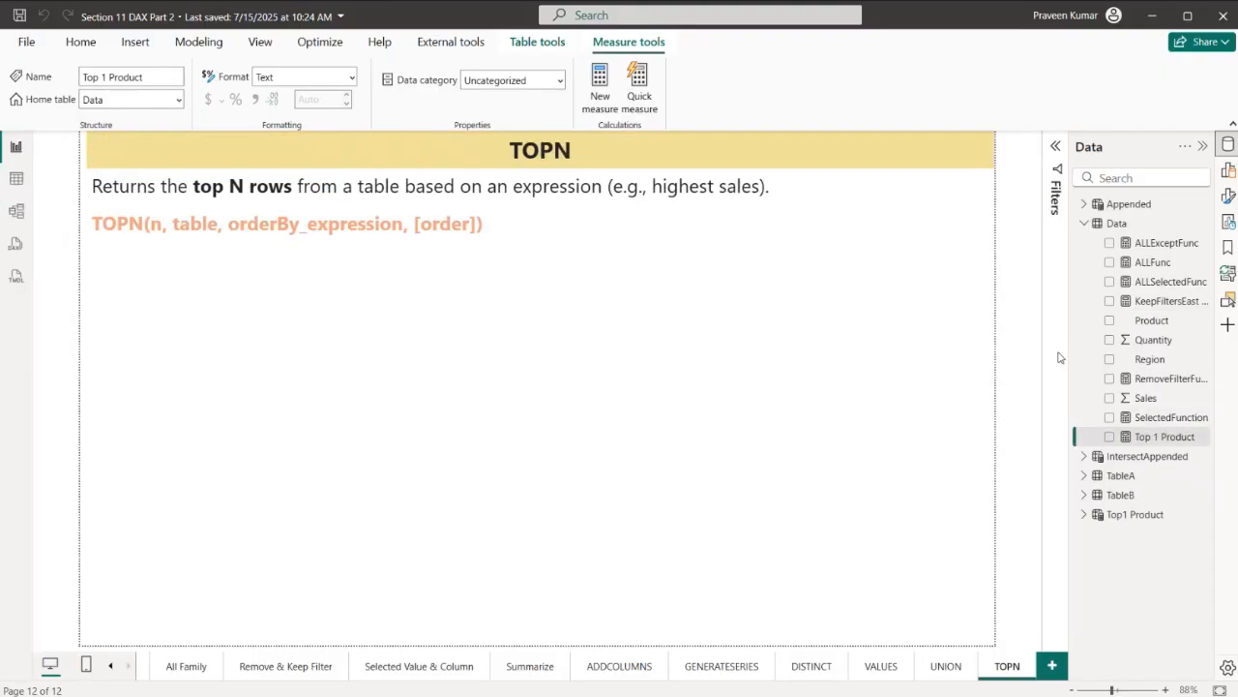
- Add a card visual showing the Top 1 Product measure below the TOPN notes and narrow it to a small square
click(1228, 170)
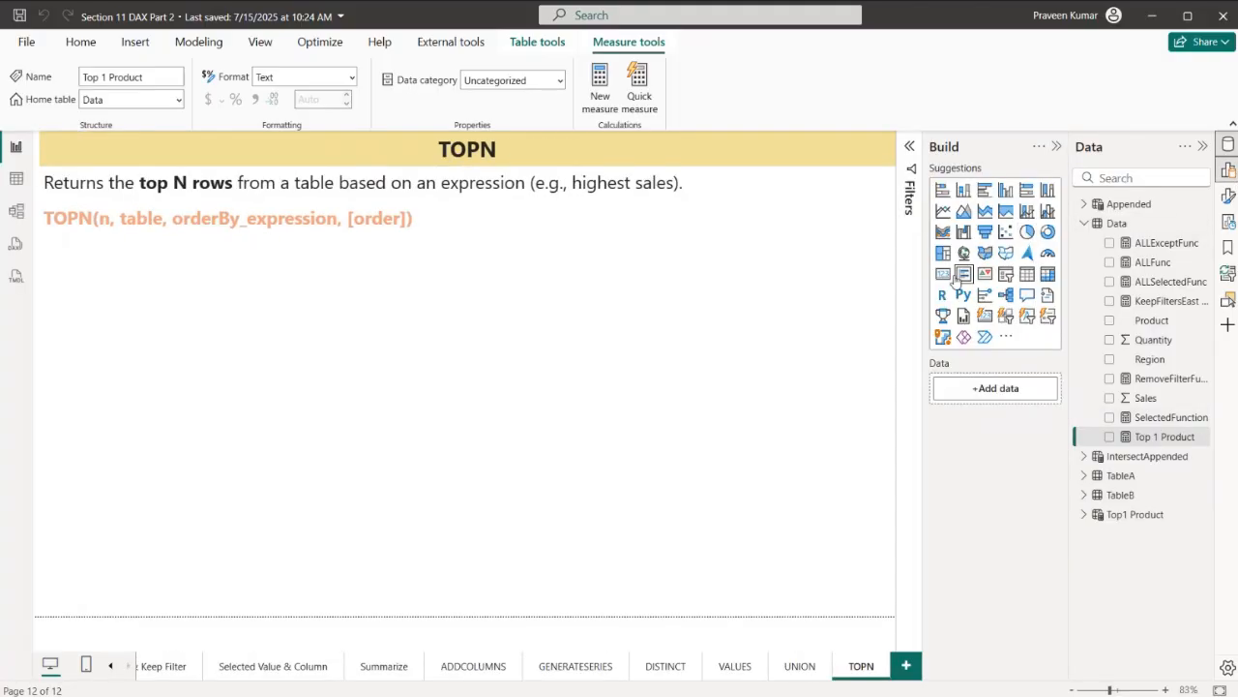
click(245, 352)
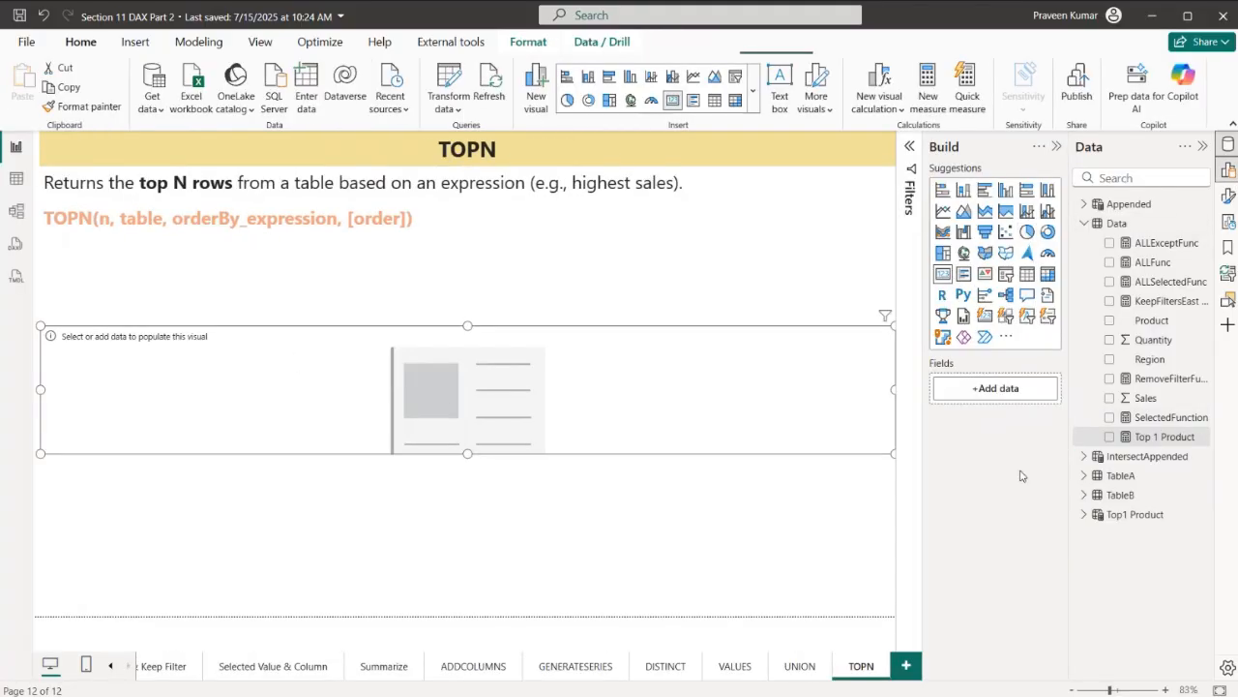
drag(1134, 436, 1006, 392)
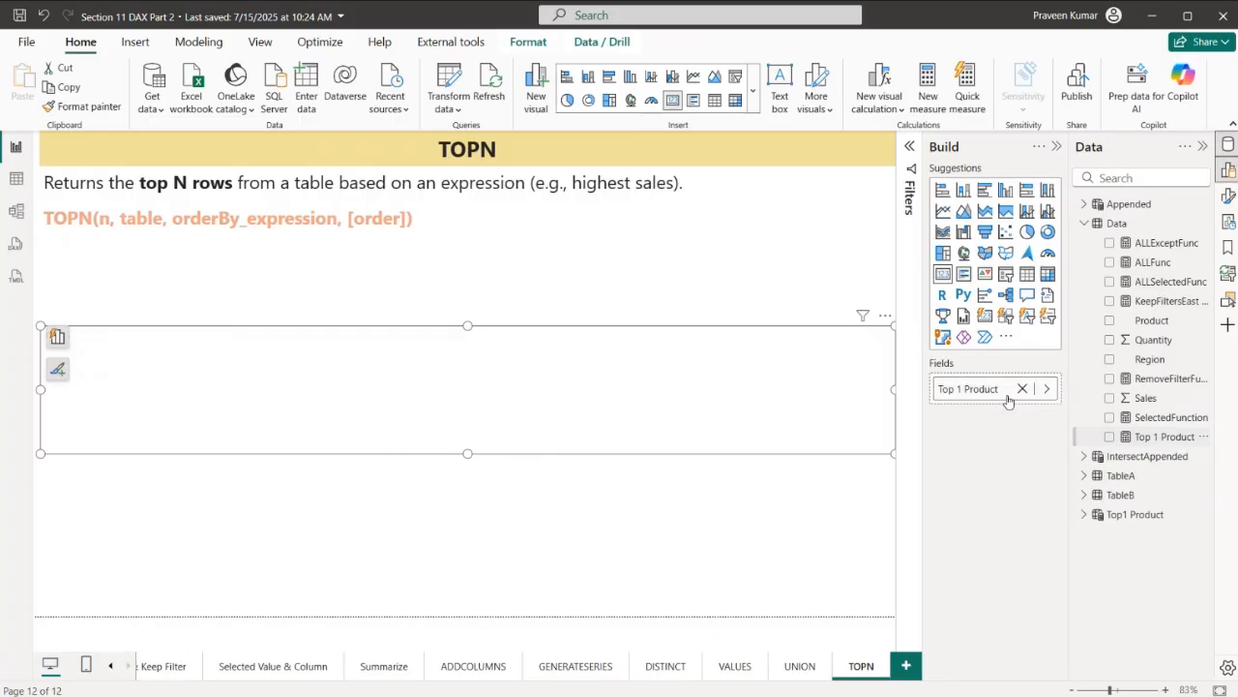
drag(892, 391, 174, 391)
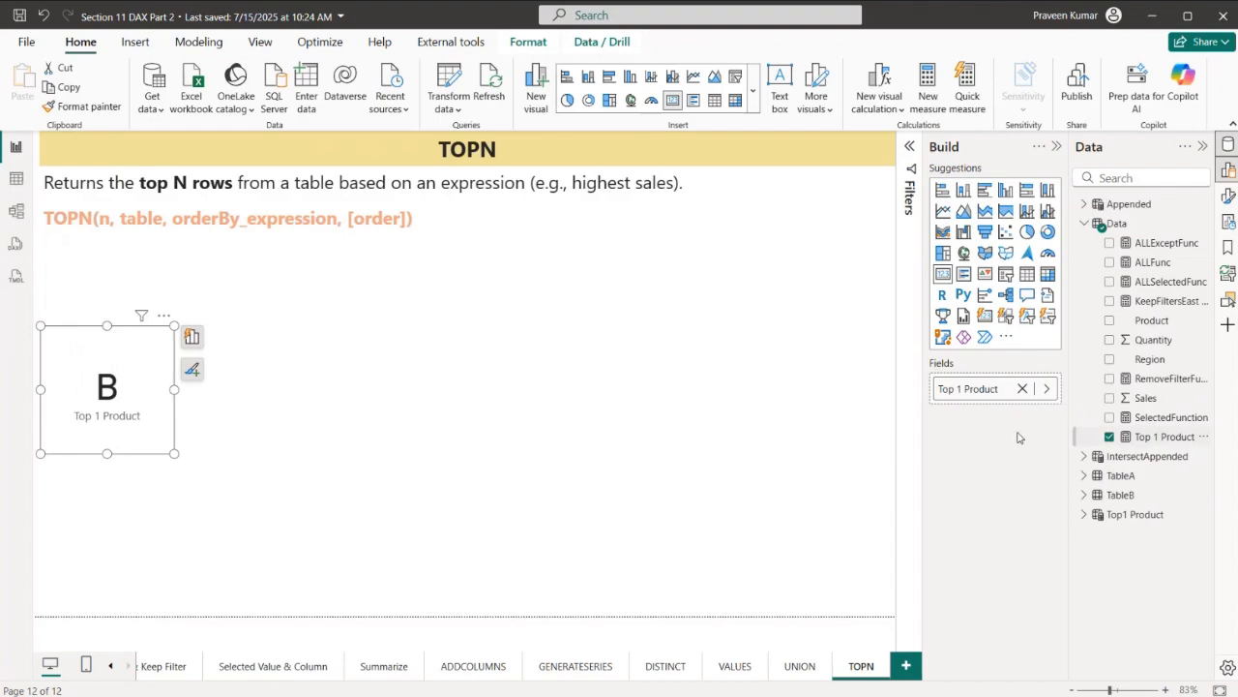
- Compare the Sales values in the Data table with the TOPN filter line of the Top 1 Product measure
click(8, 179)
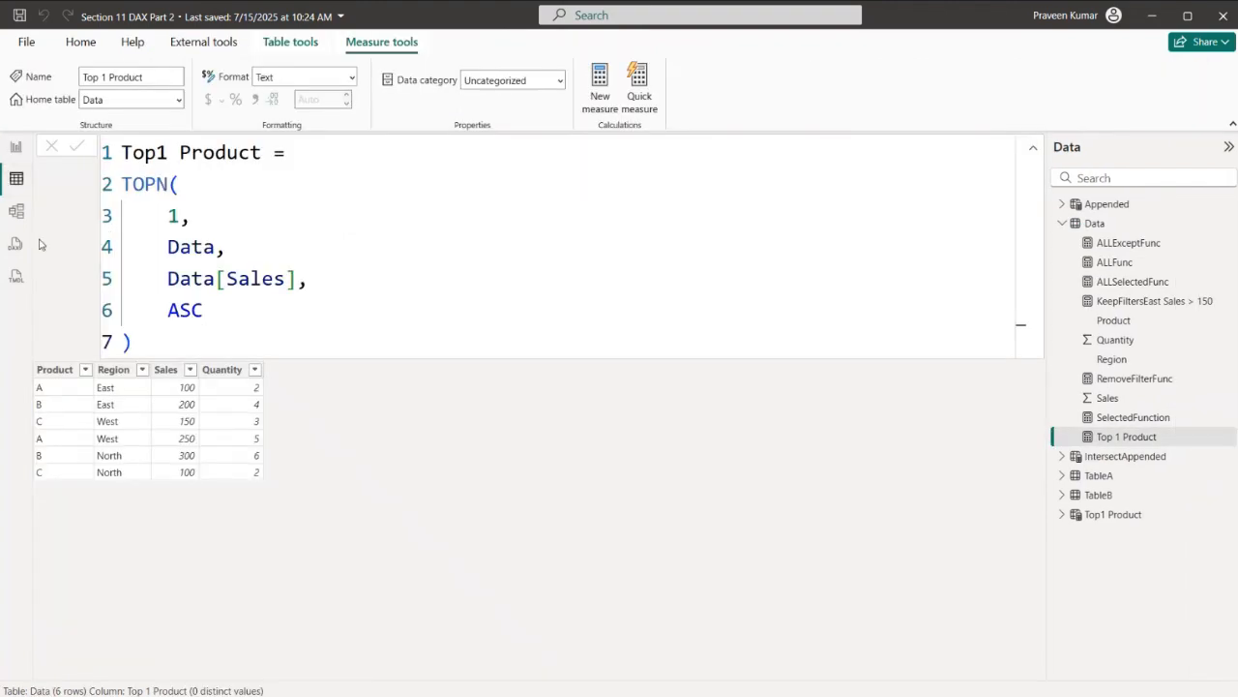
click(1113, 224)
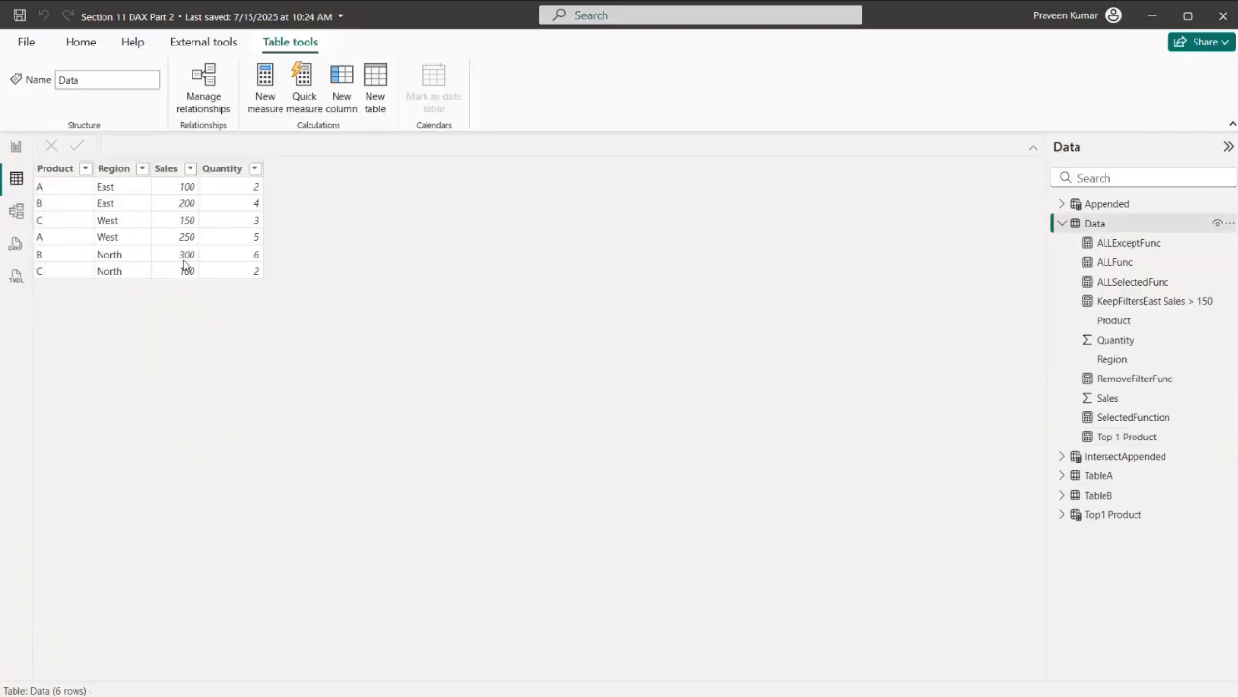
click(15, 147)
click(1165, 437)
drag(172, 238, 87, 247)
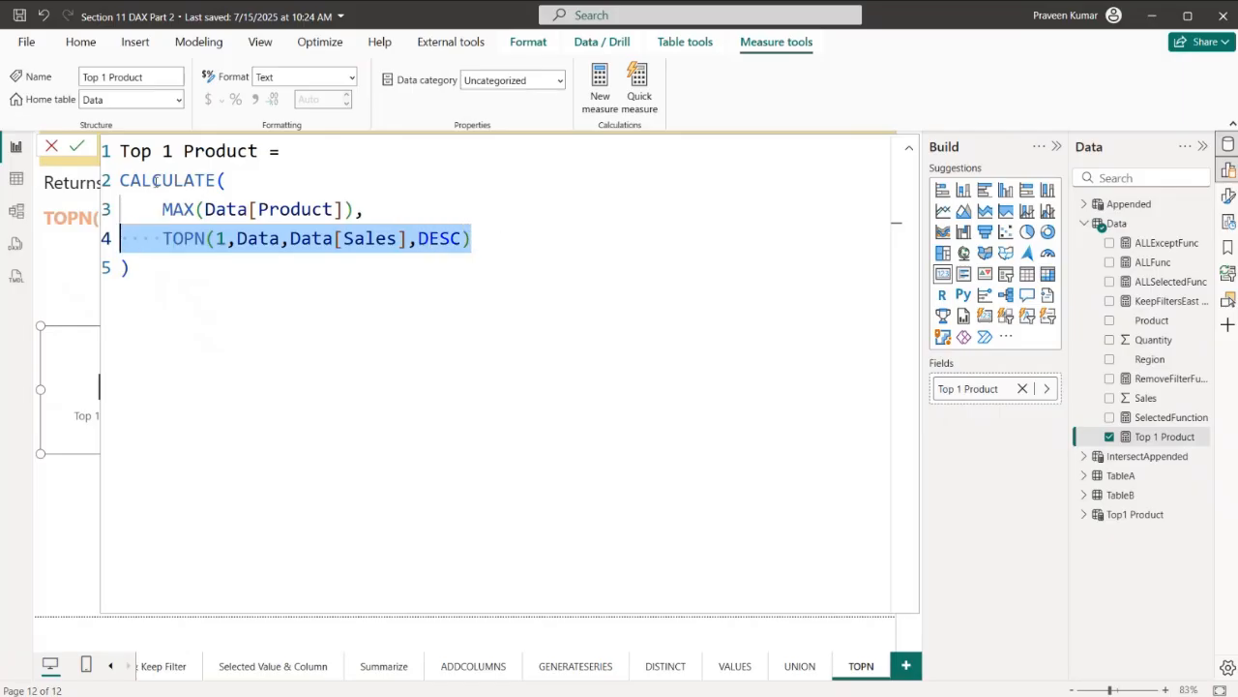
click(539, 243)
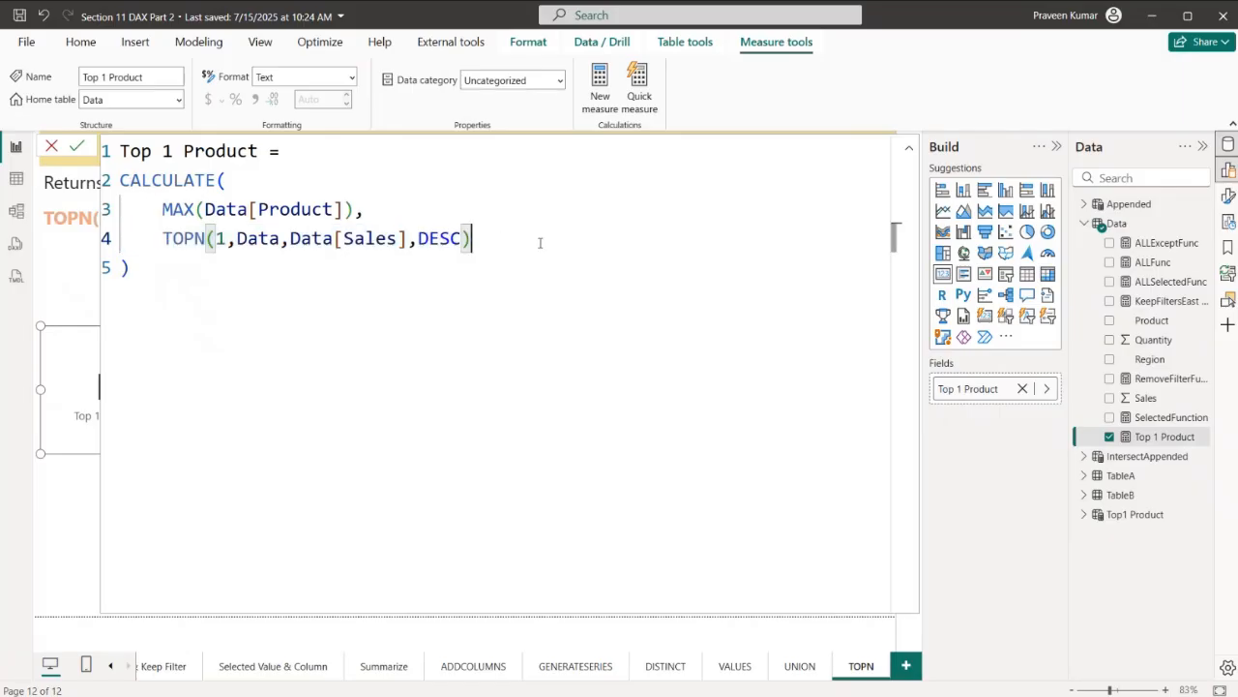
drag(148, 238, 473, 248)
click(473, 247)
click(17, 179)
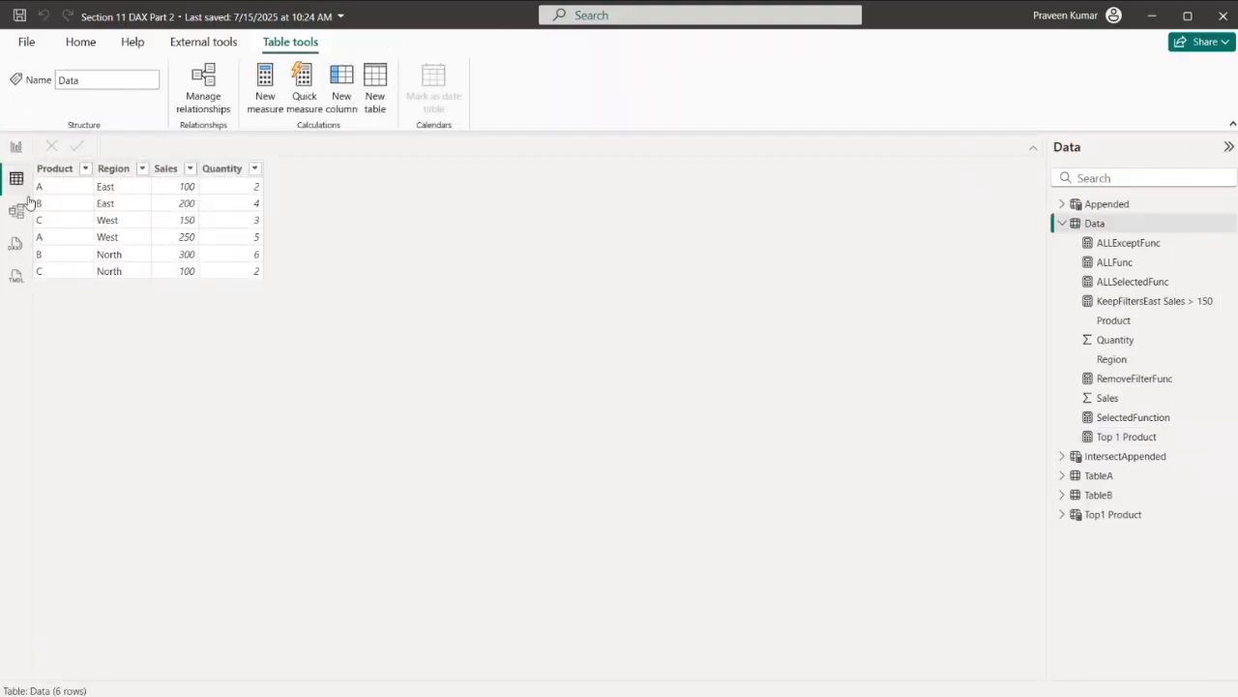